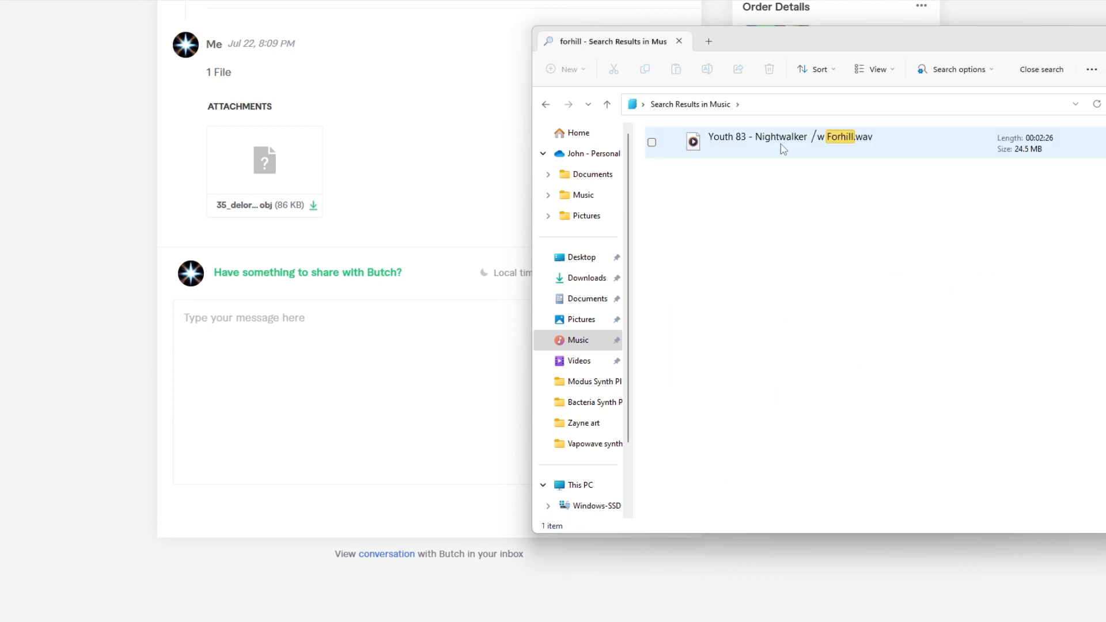
# Step: Attach the Youth 83 - Nightwalker /w Forhill WAV file to the order message
pyautogui.moveTo(781, 149); pyautogui.dragTo(453, 315)
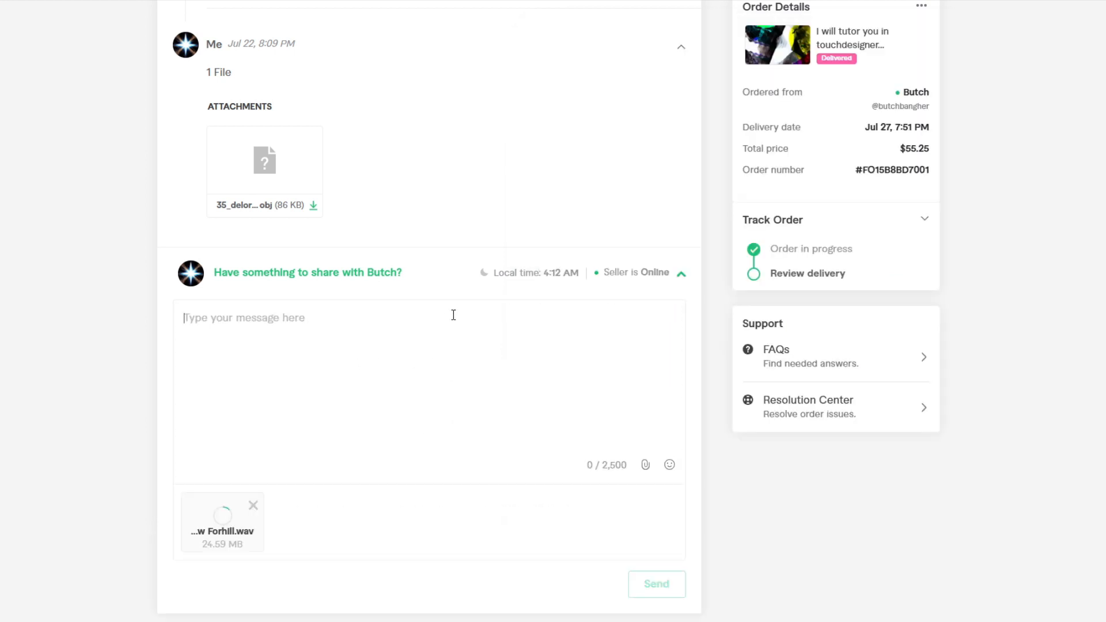
pyautogui.scroll(-5, 664, 313)
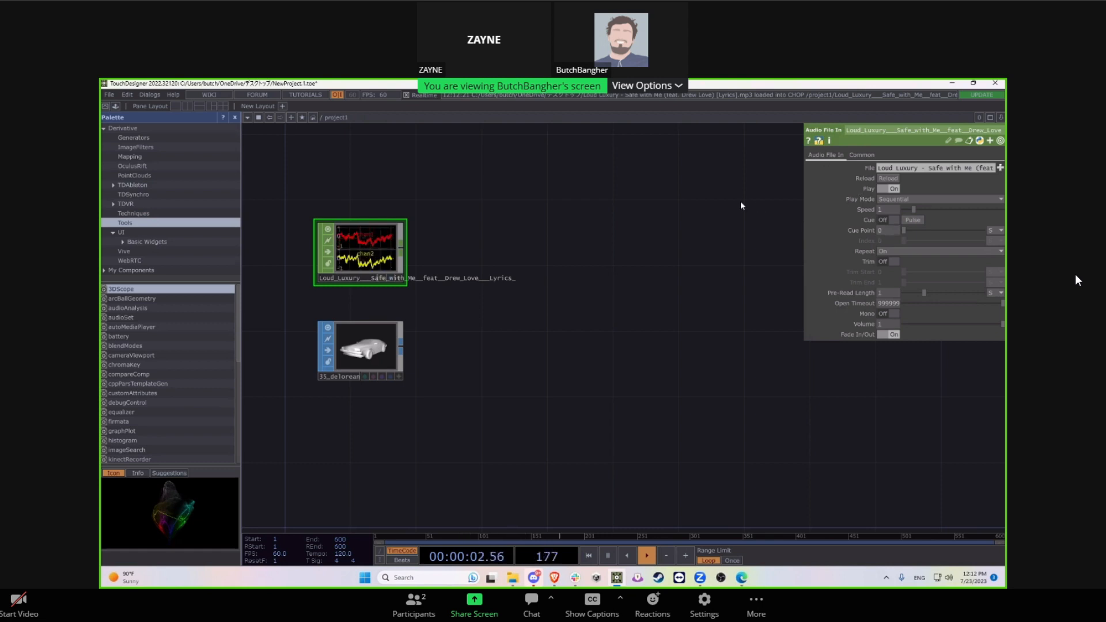
pyautogui.scroll(3, 378, 213)
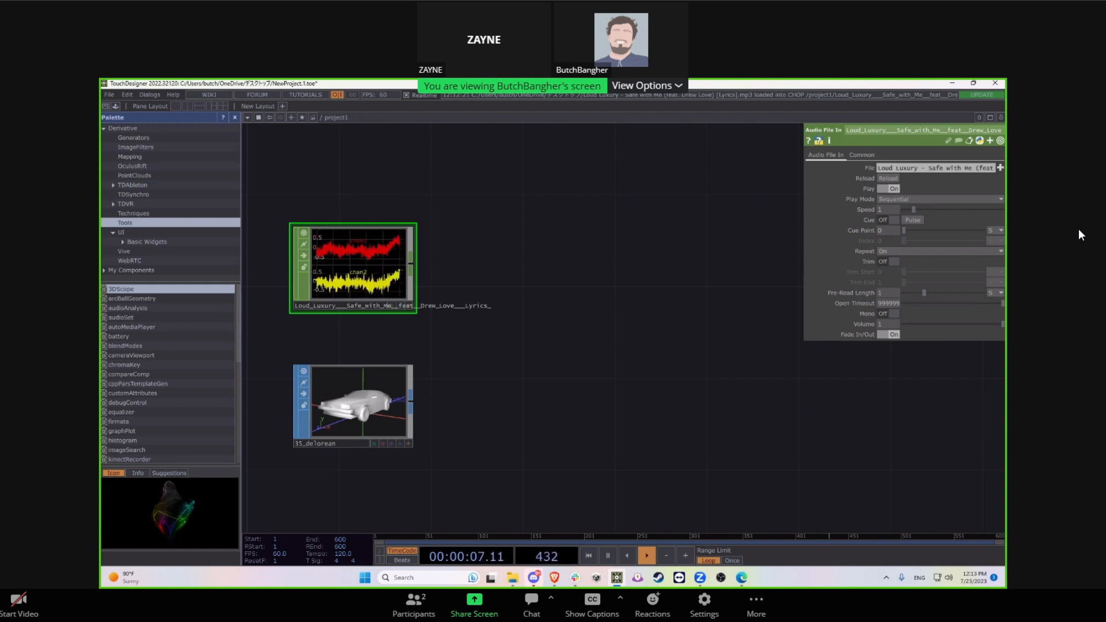
pyautogui.moveTo(745, 375); pyautogui.dragTo(748, 392)
pyautogui.press('p')
pyautogui.scroll(2, 461, 277)
pyautogui.moveTo(481, 312); pyautogui.dragTo(576, 327)
pyautogui.rightClick(498, 306)
pyautogui.click(762, 262)
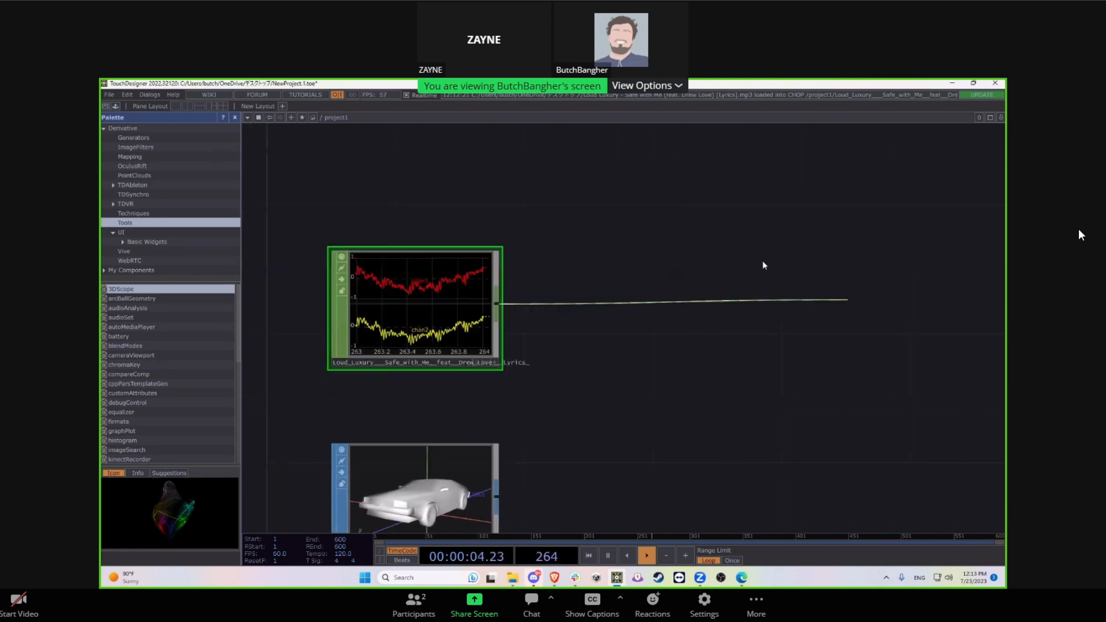
pyautogui.scroll(3, 544, 368)
pyautogui.moveTo(647, 394); pyautogui.dragTo(585, 403)
pyautogui.scroll(-2, 726, 450)
pyautogui.scroll(-1, 722, 448)
pyautogui.scroll(-3, 609, 415)
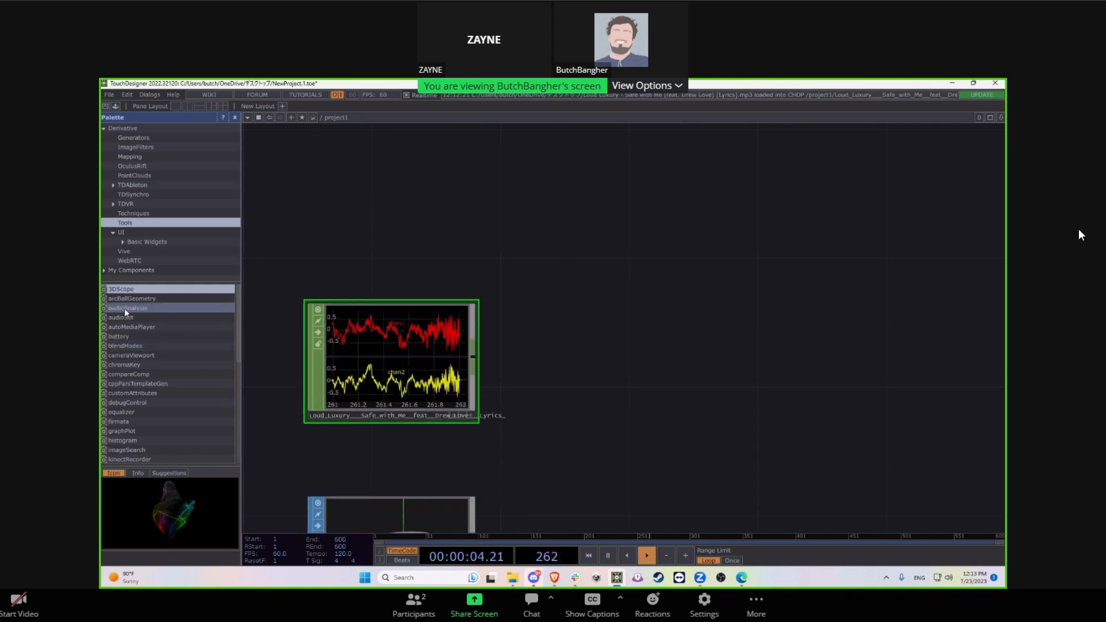
# Step: Add the audioAnalysis component from the Palette tools to the network and feed the audio file's output into it
pyautogui.moveTo(124, 309); pyautogui.dragTo(568, 298)
pyautogui.moveTo(611, 229); pyautogui.dragTo(612, 232)
pyautogui.moveTo(664, 328); pyautogui.dragTo(607, 361)
pyautogui.moveTo(626, 246); pyautogui.dragTo(567, 274)
pyautogui.moveTo(567, 273); pyautogui.dragTo(645, 330, button='middle')
pyautogui.moveTo(646, 385); pyautogui.dragTo(519, 384)
pyautogui.press('p')
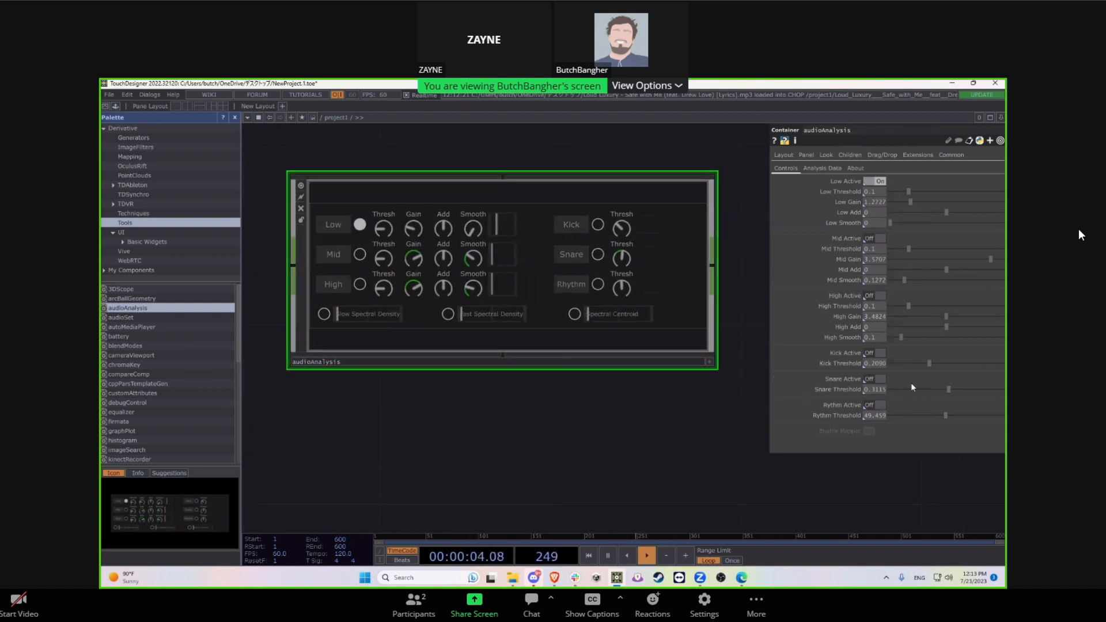
# Step: Set audioAnalysis's kick threshold to 0.068, snare threshold to 0.093 and rhythm threshold to 11
pyautogui.scroll(-5, 652, 421)
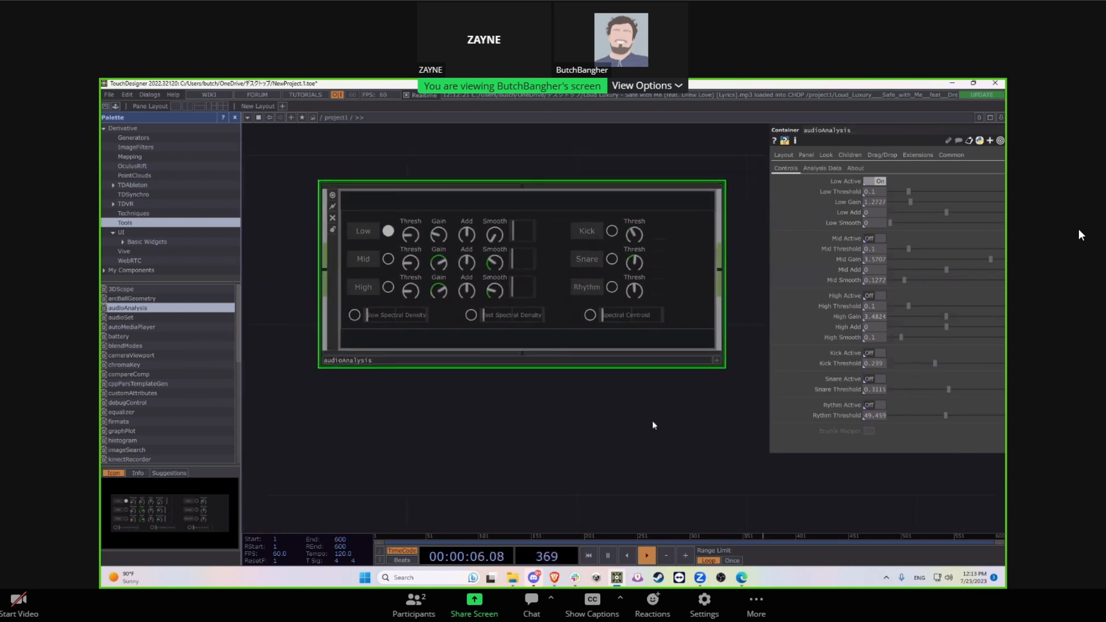
pyautogui.moveTo(448, 429); pyautogui.dragTo(517, 314)
pyautogui.moveTo(654, 369); pyautogui.dragTo(596, 391)
pyautogui.scroll(5, 596, 391)
pyautogui.moveTo(600, 428); pyautogui.dragTo(523, 437)
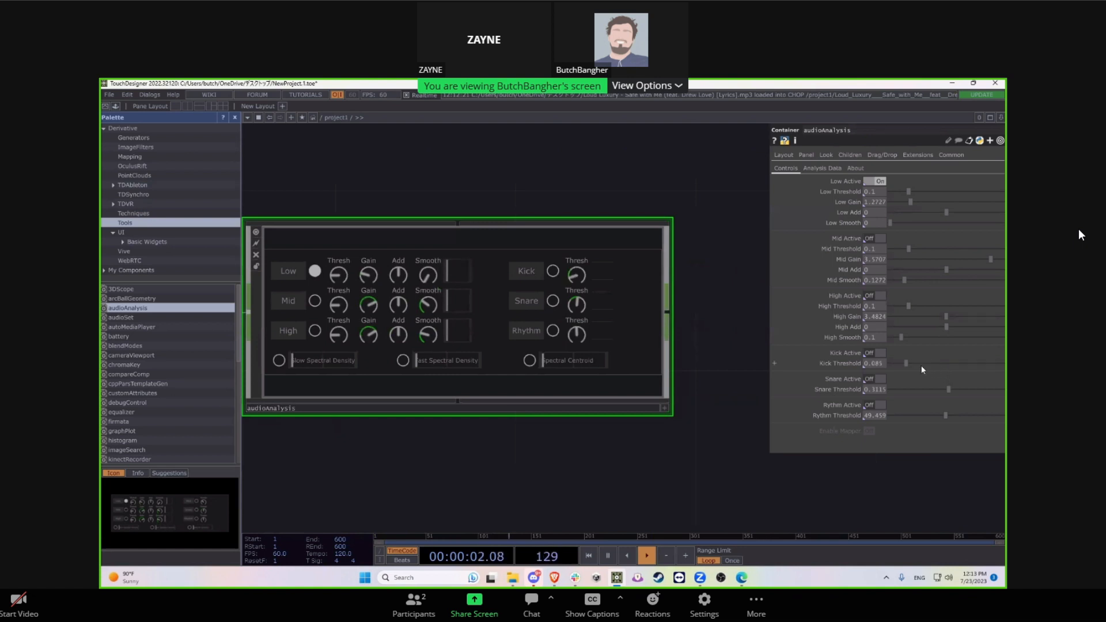
pyautogui.moveTo(947, 390); pyautogui.dragTo(891, 416)
pyautogui.moveTo(686, 441); pyautogui.dragTo(654, 439)
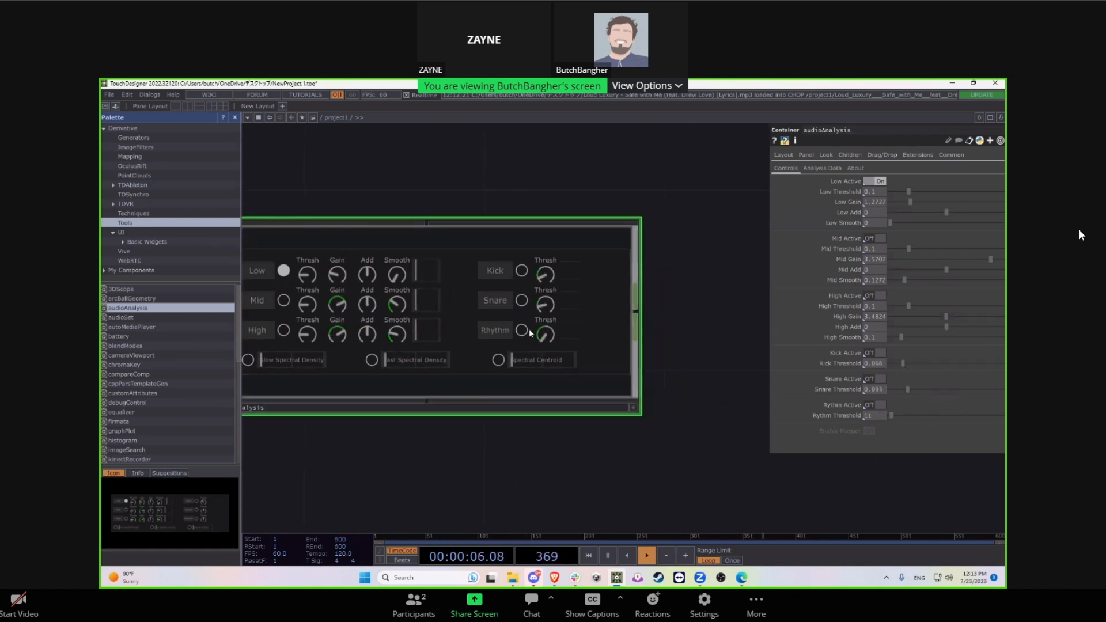
# Step: Activate kick, snare and rhythm detection in audioAnalysis, with the snare threshold at 0.266 and the rhythm threshold at 38.5
pyautogui.click(633, 408)
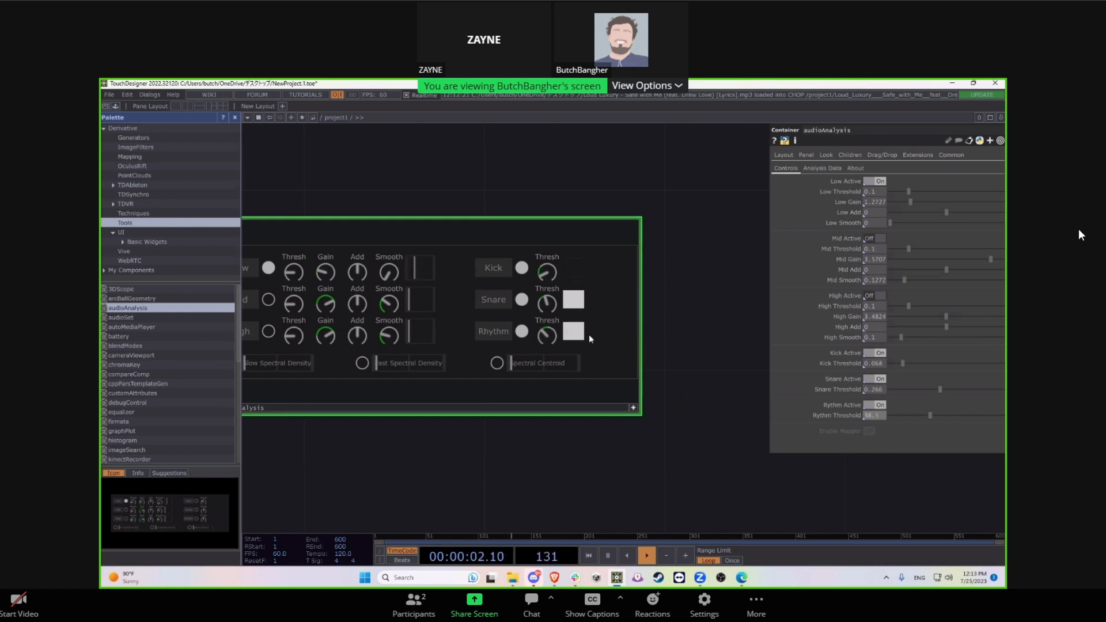
pyautogui.click(635, 409)
pyautogui.moveTo(690, 438); pyautogui.dragTo(569, 316)
pyautogui.moveTo(652, 348); pyautogui.dragTo(568, 335)
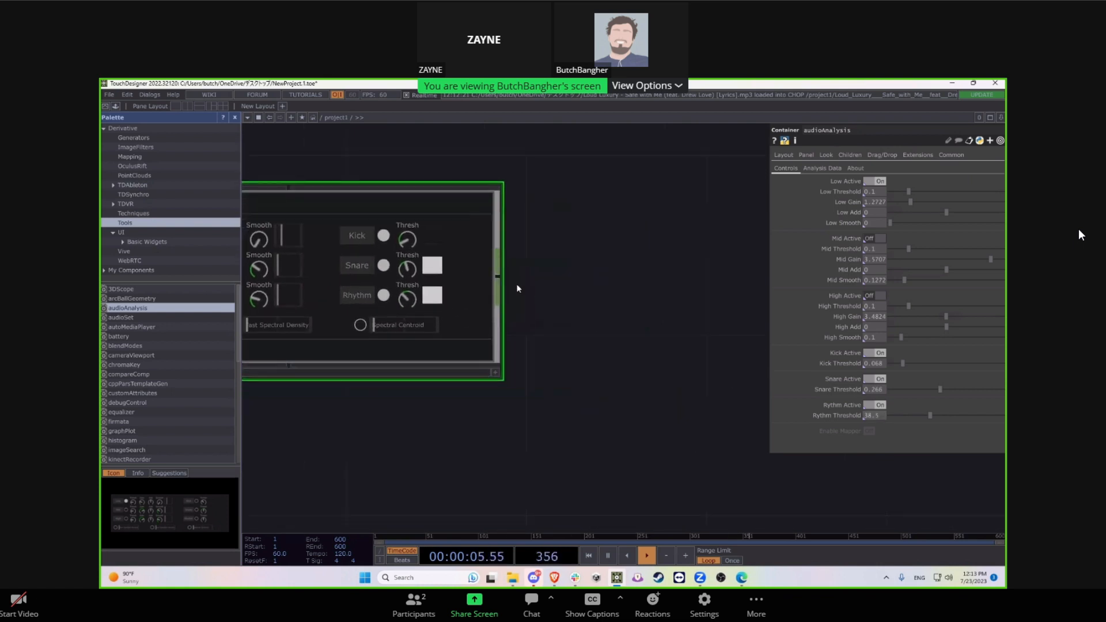
# Step: Add a Null CHOP beside audioAnalysis, connected to its output
pyautogui.press('Tab')
pyautogui.click(502, 301)
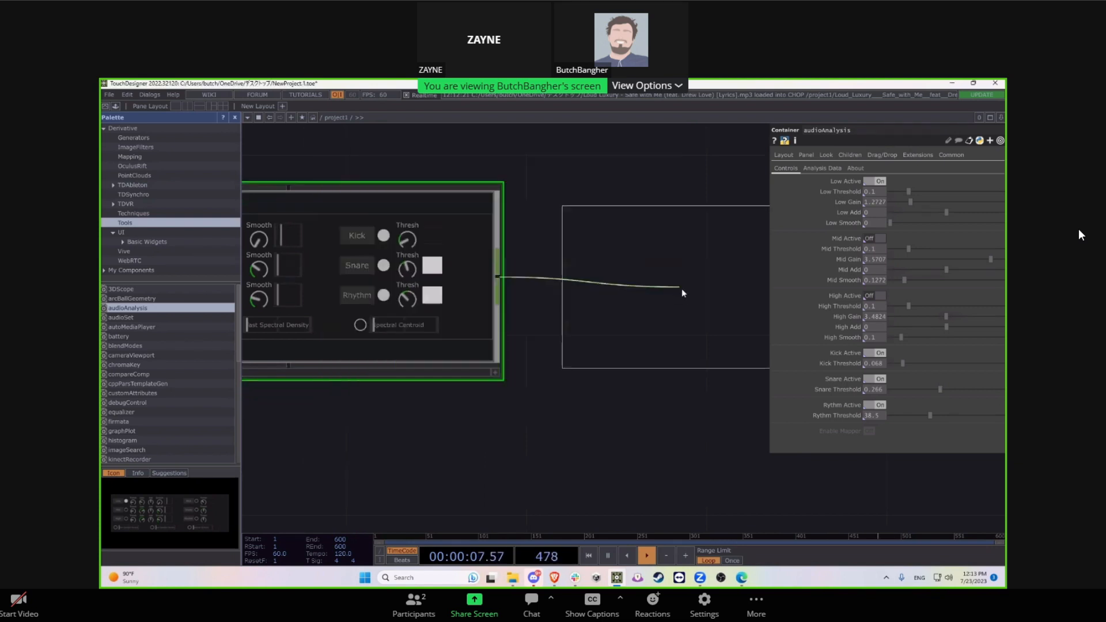
pyautogui.click(646, 303)
pyautogui.moveTo(677, 392); pyautogui.dragTo(637, 390)
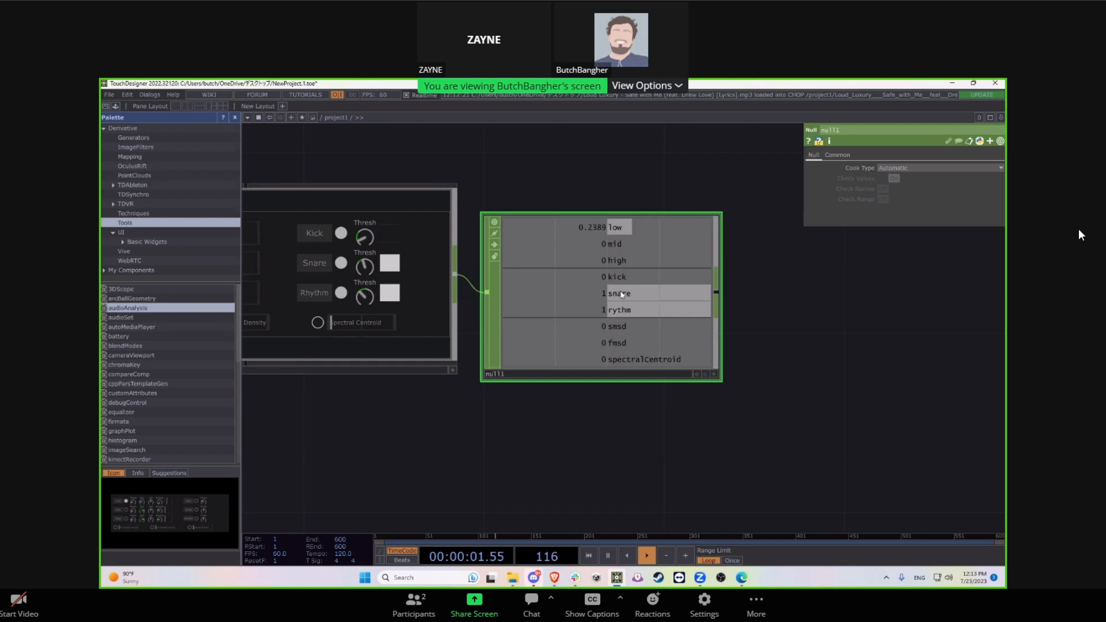
pyautogui.scroll(-3, 634, 294)
pyautogui.moveTo(459, 408); pyautogui.dragTo(647, 431)
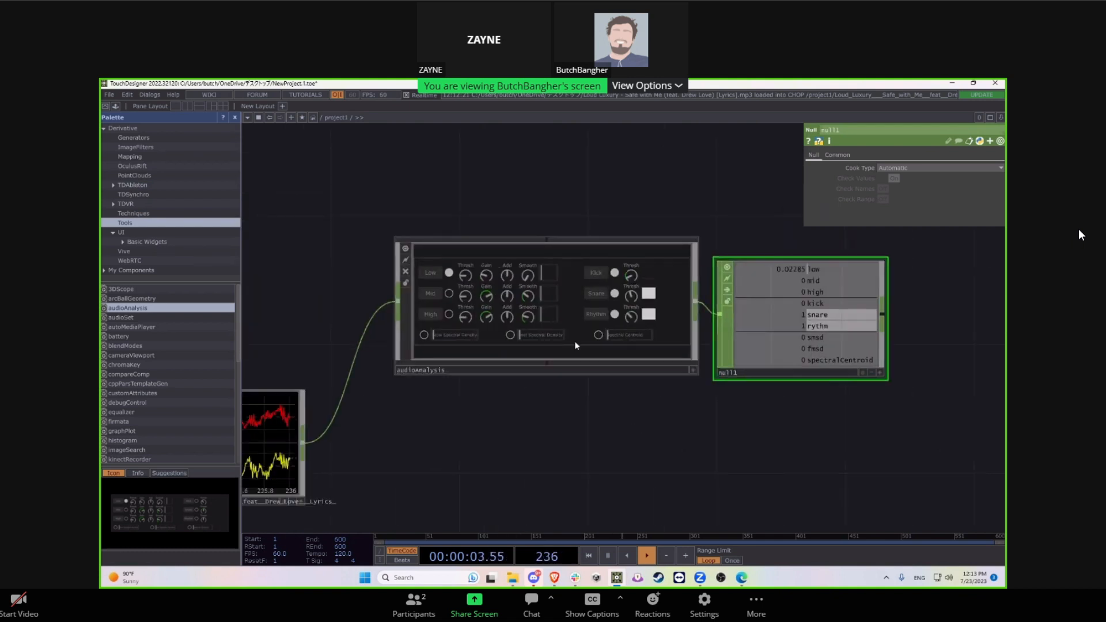
# Step: Examine the network inside audioAnalysis, including the low/mid/high filters, rhythm and spectral sections, and return to the parent network
pyautogui.click(575, 343)
pyautogui.scroll(10, 566, 320)
pyautogui.scroll(3, 555, 324)
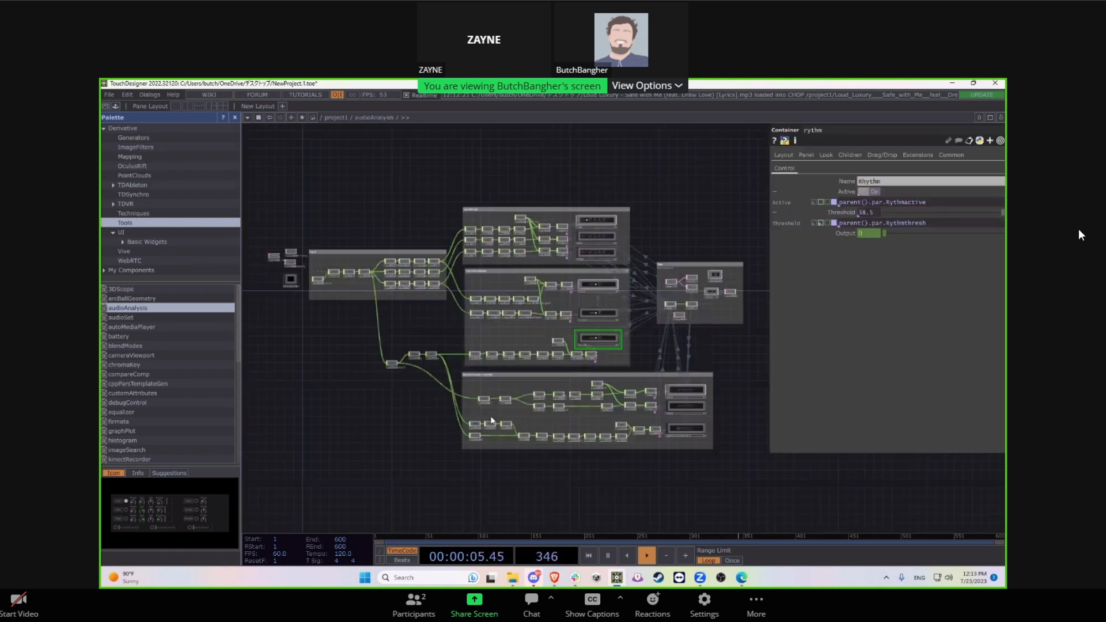
pyautogui.scroll(6, 401, 289)
pyautogui.moveTo(429, 352); pyautogui.dragTo(574, 434)
pyautogui.scroll(5, 525, 318)
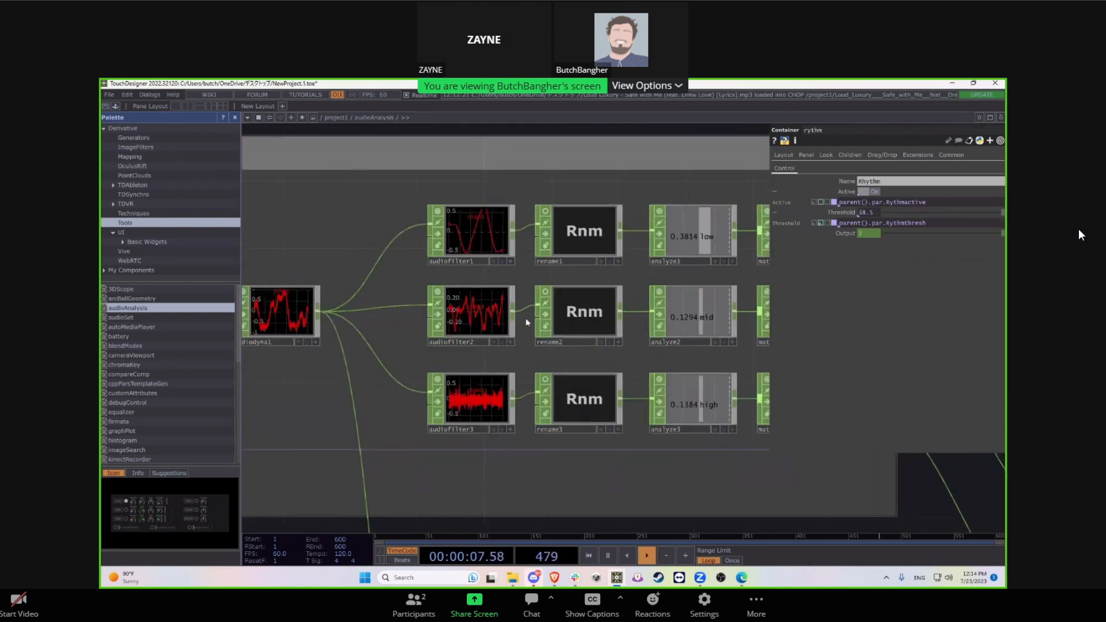
pyautogui.scroll(-3, 509, 344)
pyautogui.moveTo(520, 496); pyautogui.dragTo(481, 469)
pyautogui.scroll(-3, 482, 469)
pyautogui.moveTo(575, 479); pyautogui.dragTo(506, 287)
pyautogui.scroll(-4, 397, 416)
pyautogui.moveTo(473, 472); pyautogui.dragTo(436, 415)
pyautogui.scroll(-5, 356, 444)
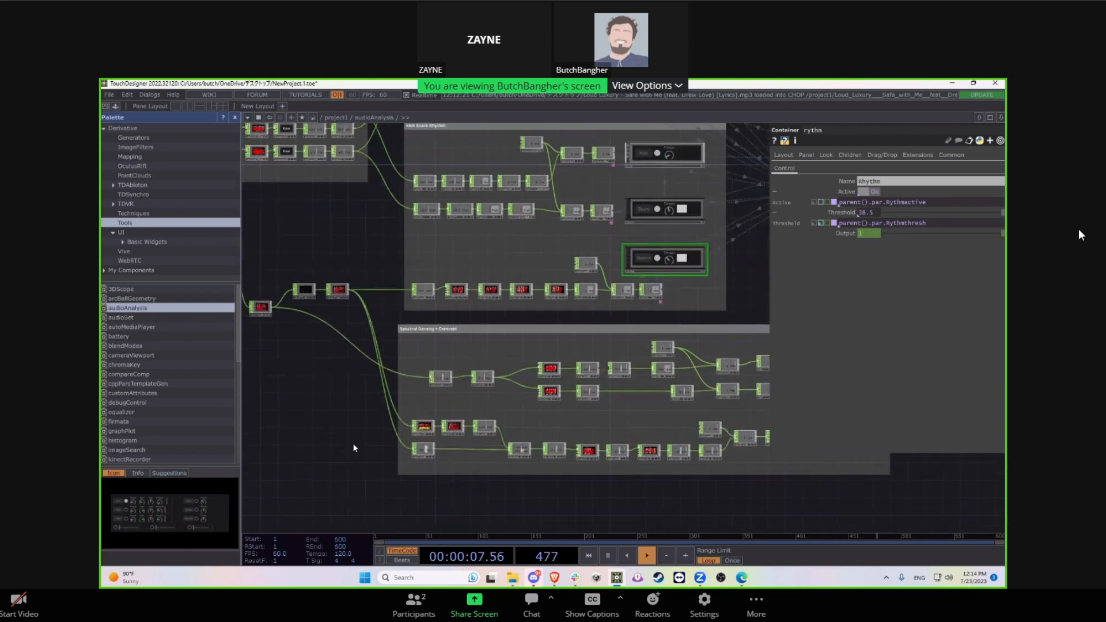
pyautogui.scroll(2, 351, 440)
pyautogui.moveTo(352, 437); pyautogui.dragTo(383, 438)
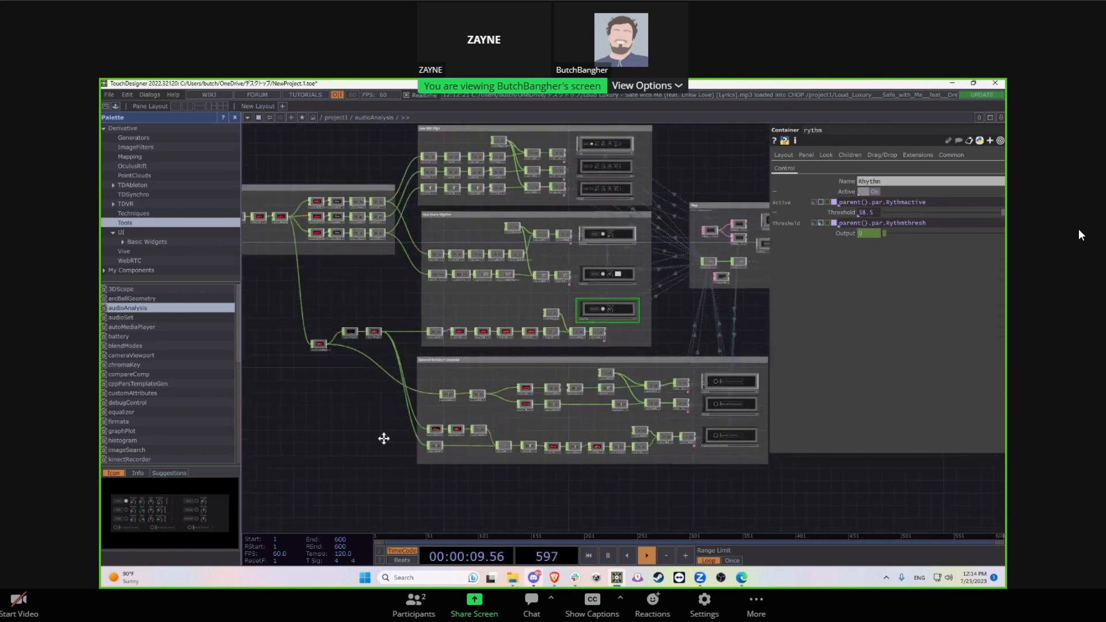
pyautogui.press('u')
# Step: Examine the waveforms of the two audio channels in the Audio File In CHOP
pyautogui.scroll(-3, 443, 378)
pyautogui.moveTo(463, 347); pyautogui.dragTo(477, 222)
pyautogui.moveTo(579, 326); pyautogui.dragTo(599, 197)
pyautogui.scroll(10, 523, 320)
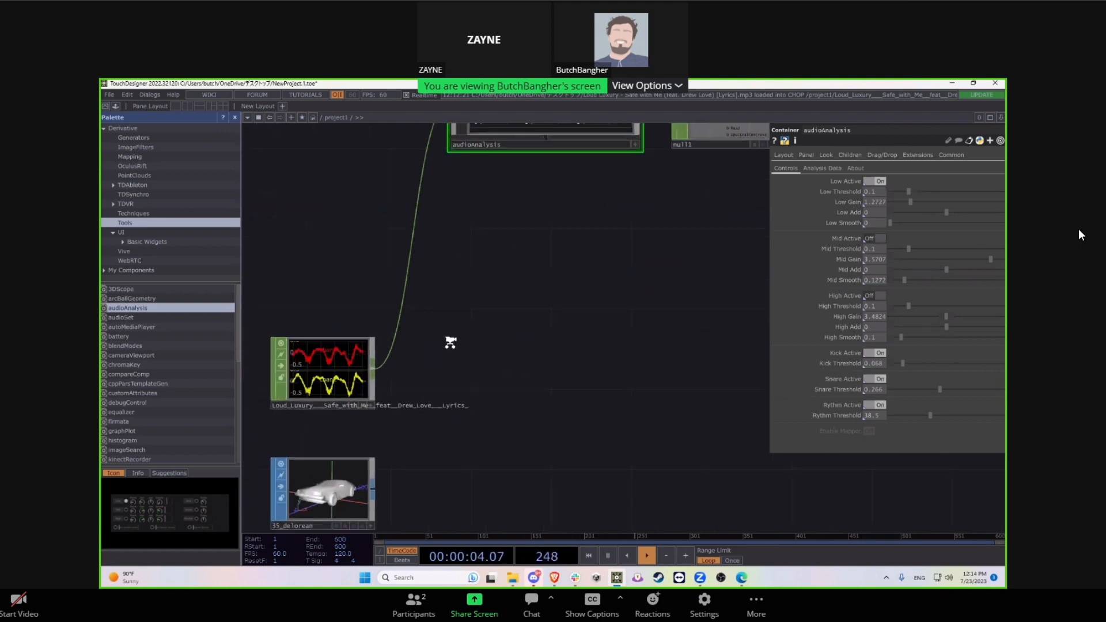
pyautogui.moveTo(425, 435); pyautogui.dragTo(521, 378)
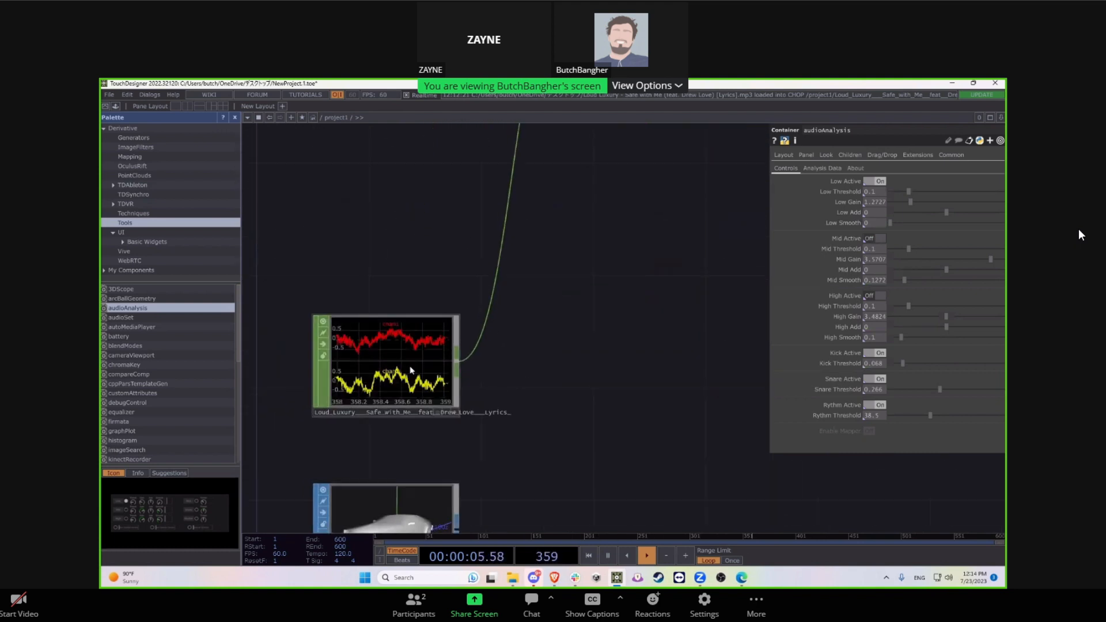
pyautogui.scroll(5, 412, 361)
pyautogui.moveTo(579, 416); pyautogui.dragTo(615, 413)
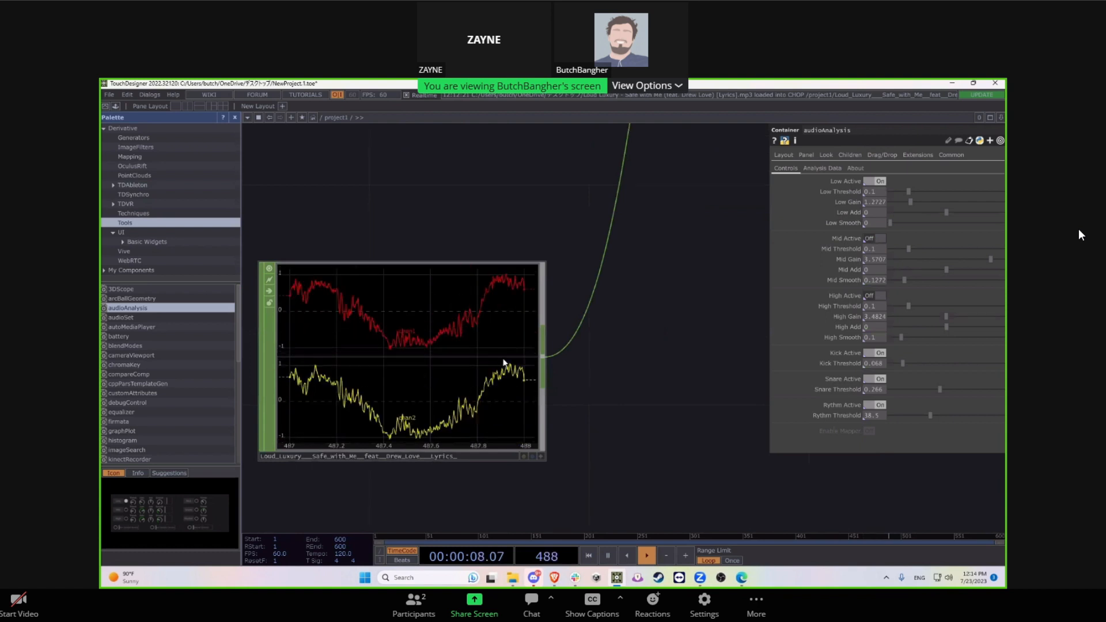
pyautogui.moveTo(681, 364); pyautogui.dragTo(547, 373)
pyautogui.scroll(-4, 547, 374)
pyautogui.scroll(1, 561, 400)
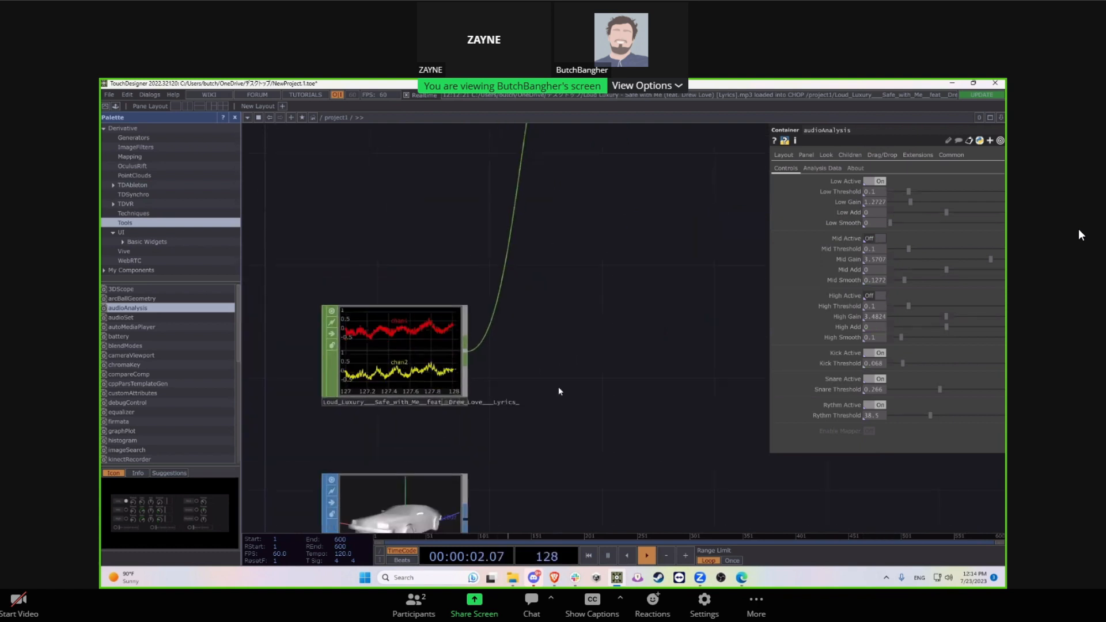
pyautogui.click(429, 367)
pyautogui.scroll(3, 438, 374)
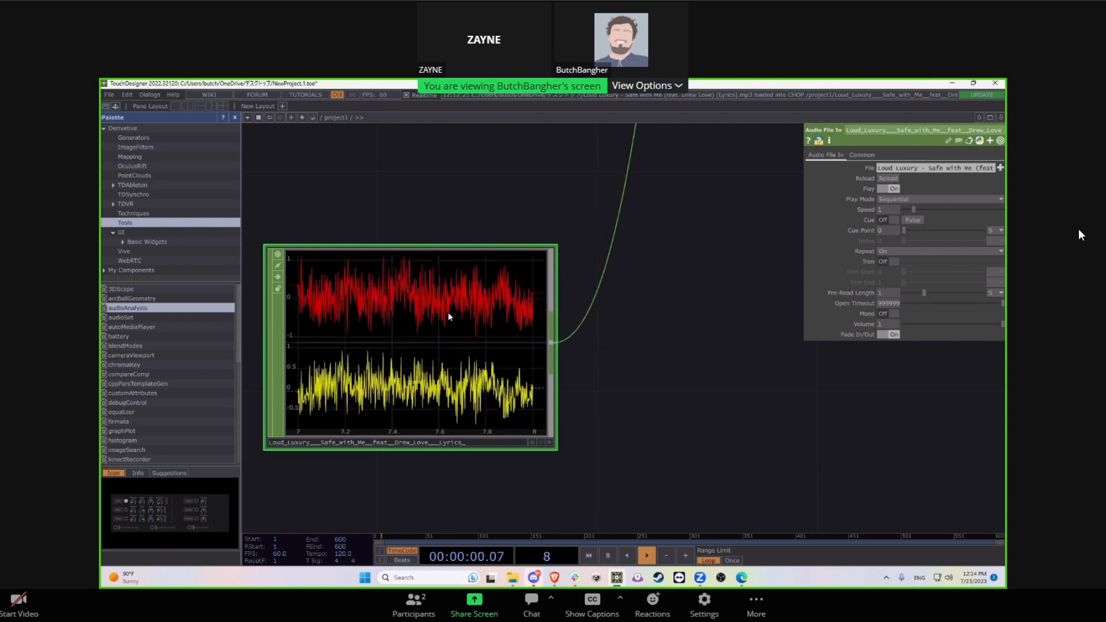
# Step: Add a Math CHOP beside the Audio File In CHOP, connected to its output
pyautogui.scroll(-3, 576, 366)
pyautogui.moveTo(608, 373); pyautogui.dragTo(549, 378)
pyautogui.scroll(-1, 549, 378)
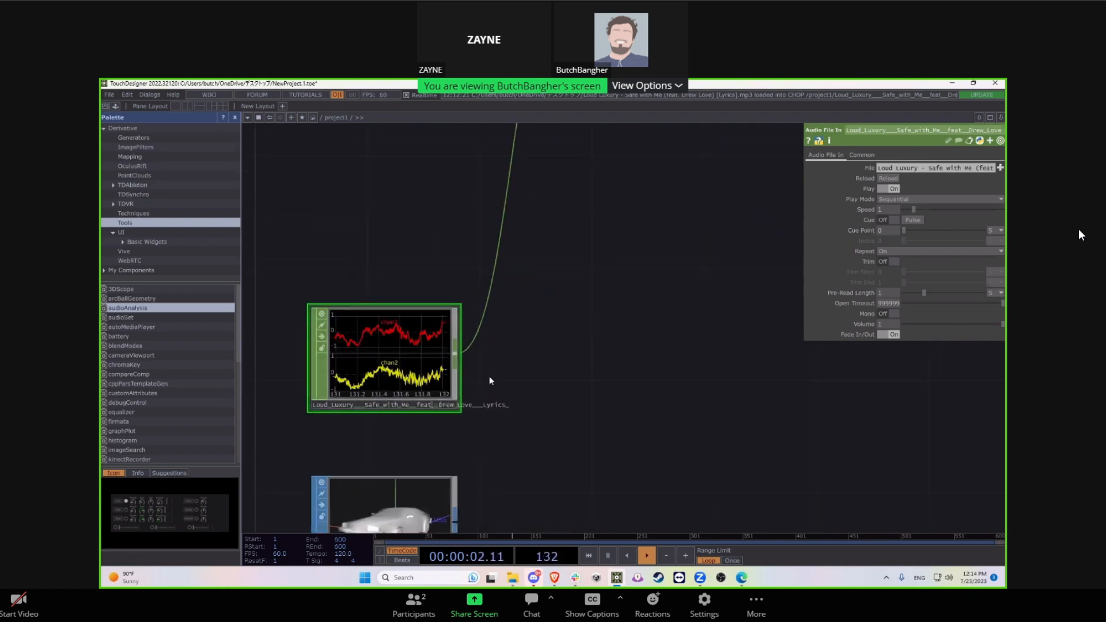
pyautogui.rightClick(459, 358)
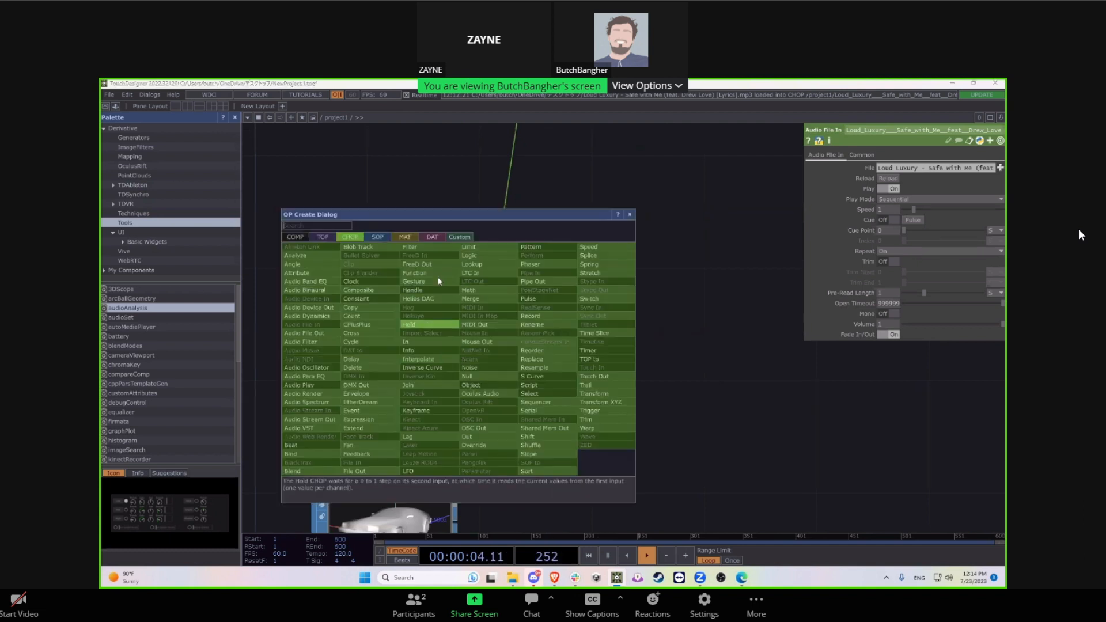
pyautogui.click(478, 291)
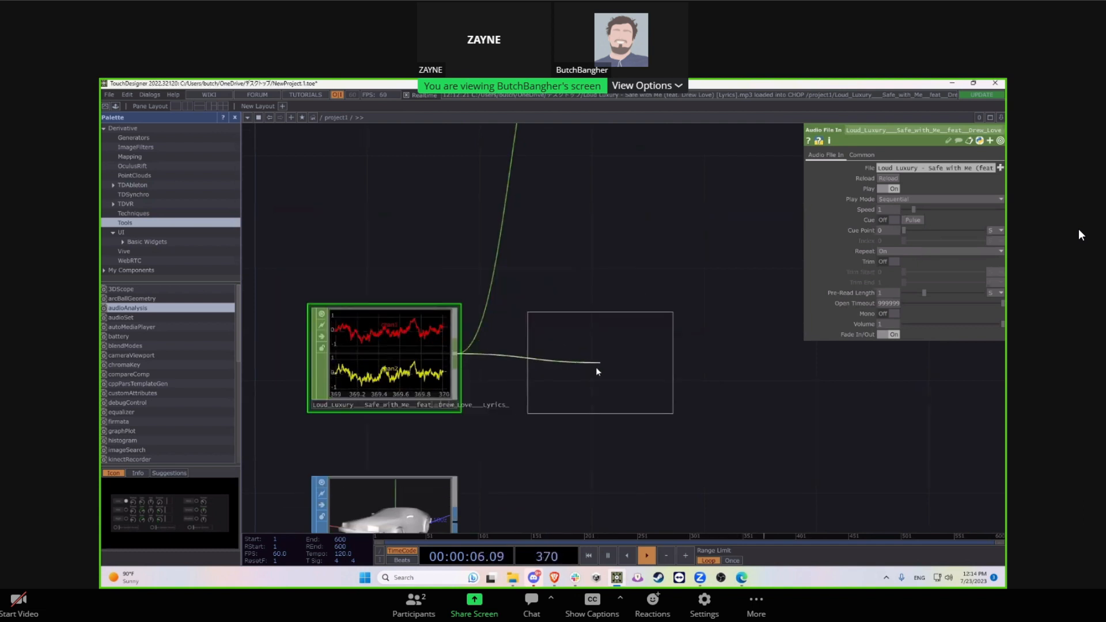
pyautogui.click(596, 367)
pyautogui.moveTo(721, 375); pyautogui.dragTo(697, 377)
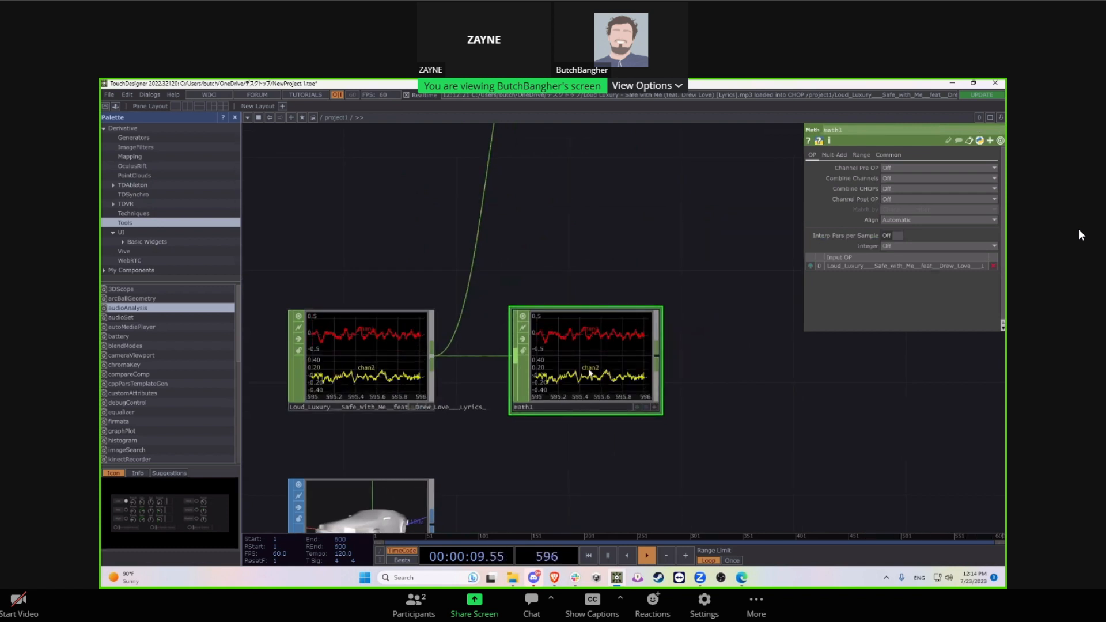
# Step: Try Average for the Math CHOP's Combine CHOPs setting and reset it to Off
pyautogui.scroll(2, 590, 375)
pyautogui.moveTo(744, 390); pyautogui.dragTo(659, 388)
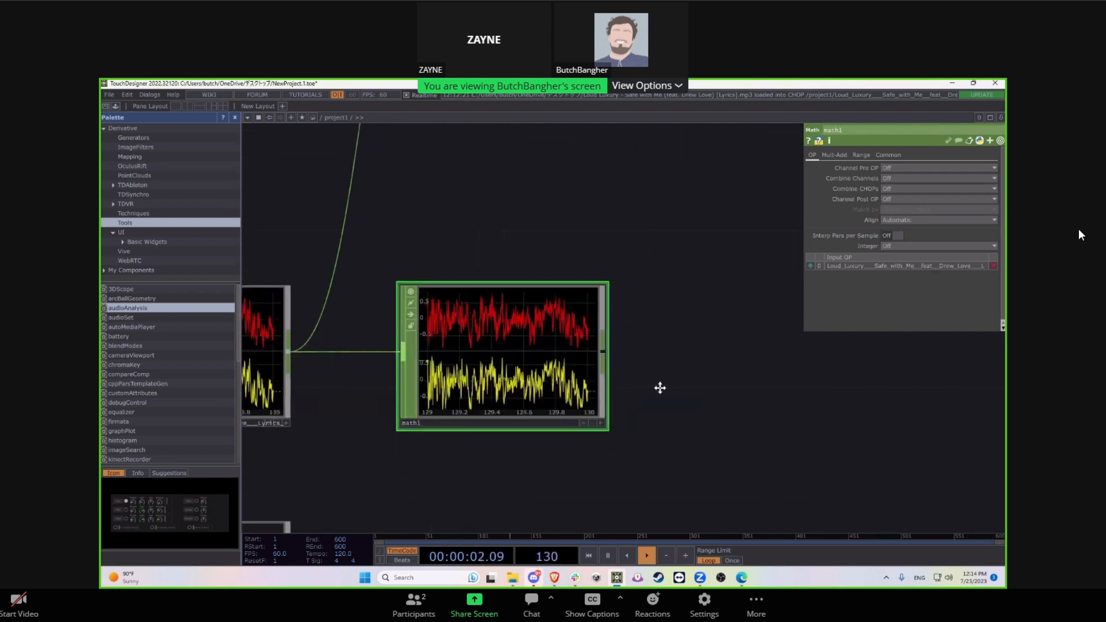
pyautogui.click(898, 199)
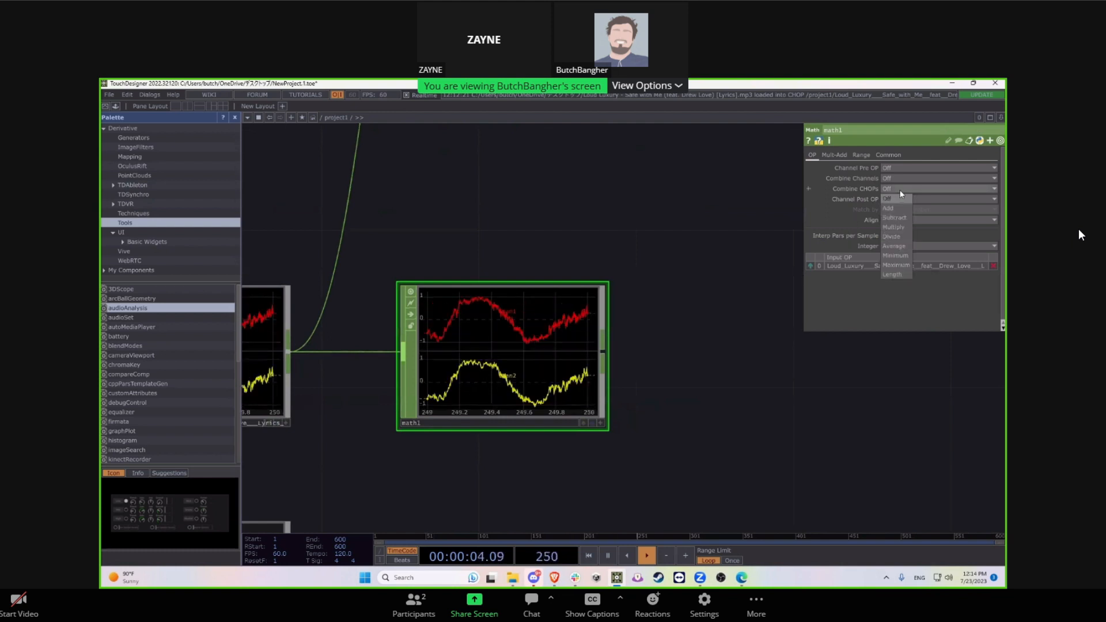
pyautogui.click(900, 245)
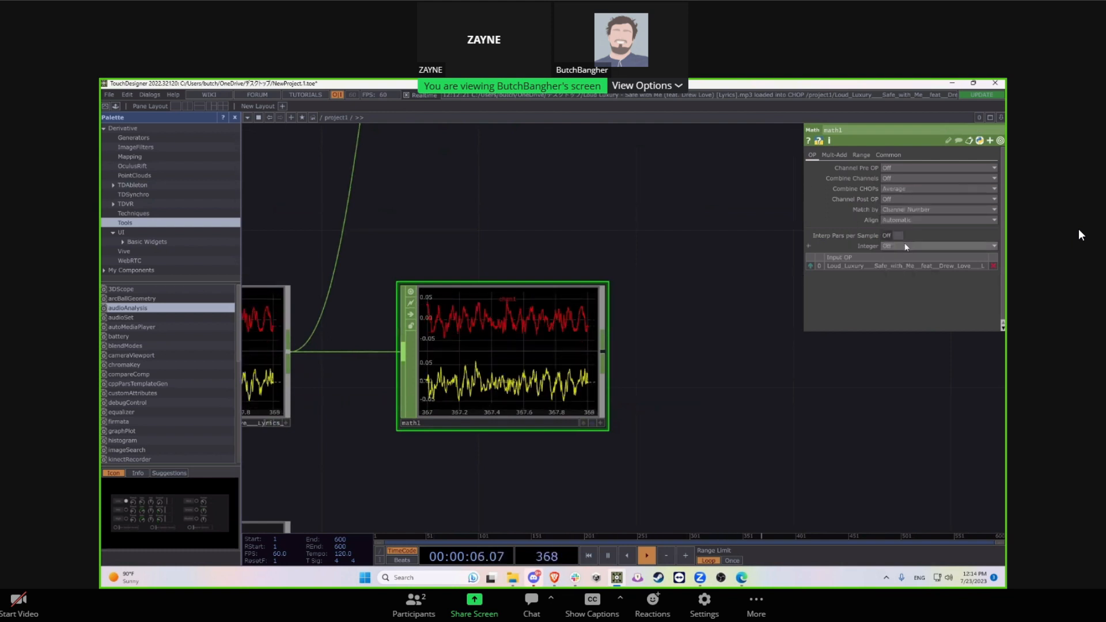
pyautogui.click(903, 192)
pyautogui.click(903, 196)
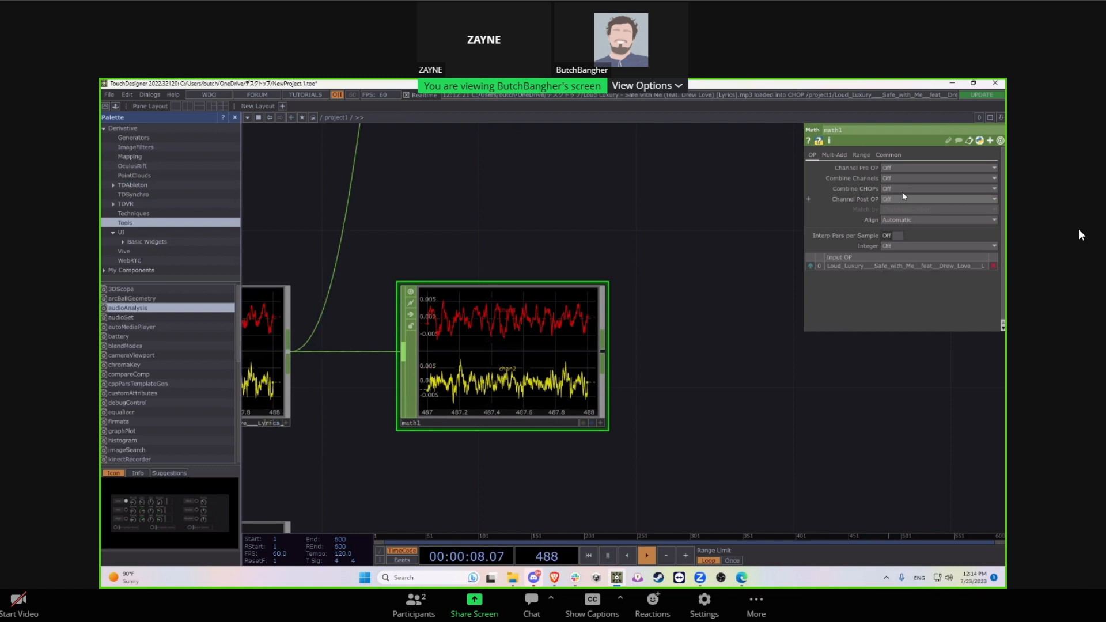
# Step: Set the Math CHOP's Combine Channels to Average to merge both audio channels into one
pyautogui.click(895, 178)
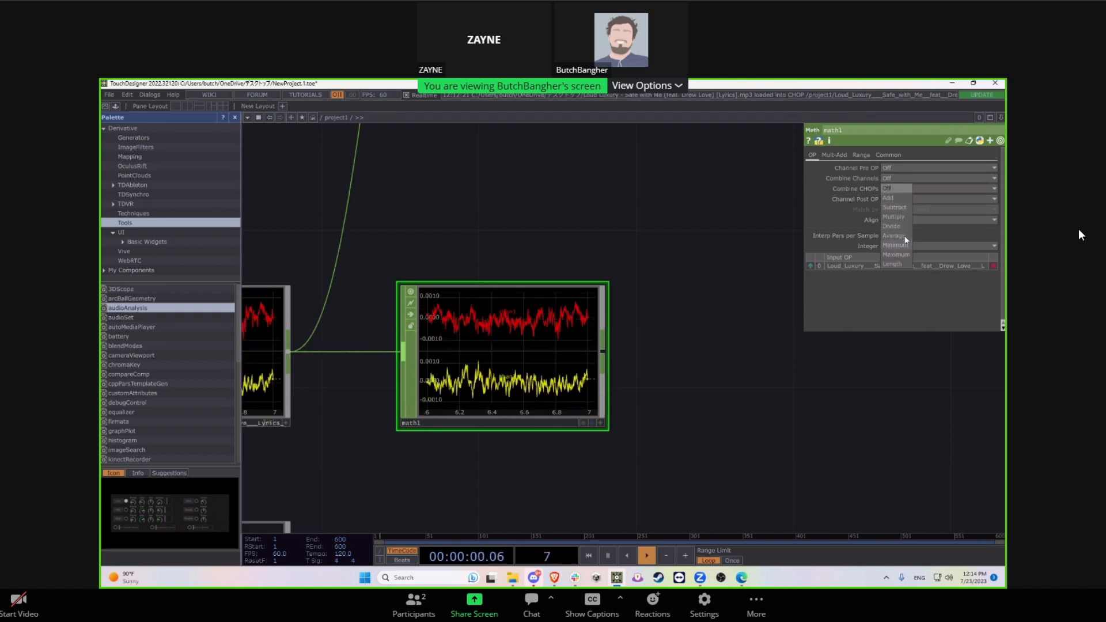
pyautogui.click(904, 237)
pyautogui.scroll(-5, 547, 359)
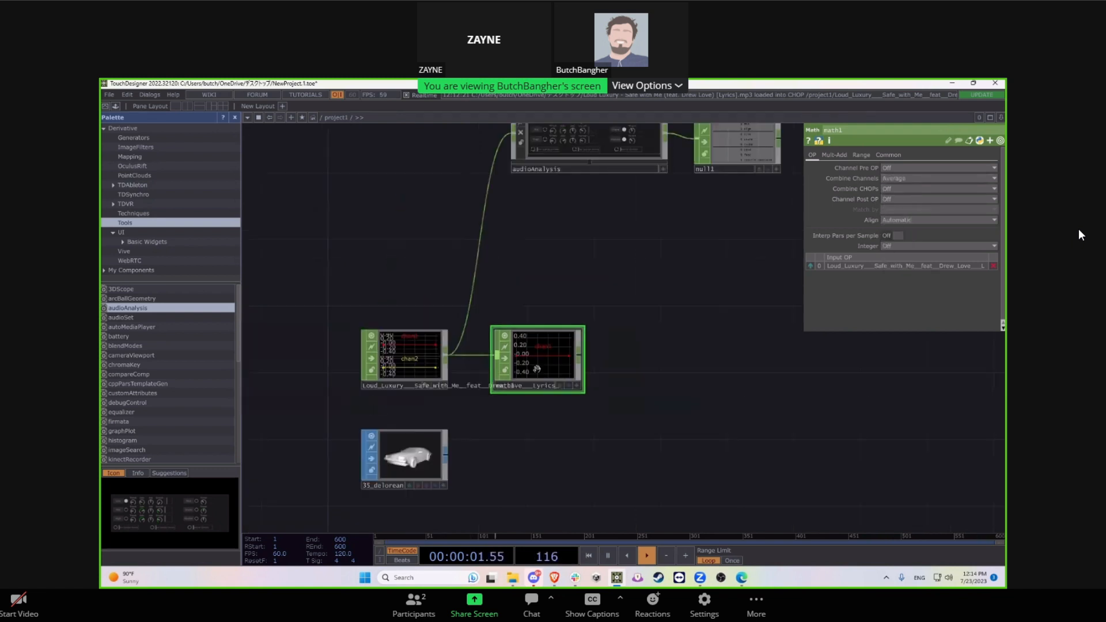
pyautogui.scroll(3, 496, 364)
pyautogui.click(392, 352)
pyautogui.moveTo(709, 378); pyautogui.dragTo(565, 470)
pyautogui.scroll(-3, 679, 388)
pyautogui.click(490, 345)
# Step: Add an Envelope CHOP above and beyond the channel-averaging Math CHOP, connected to its output
pyautogui.scroll(-2, 593, 341)
pyautogui.scroll(-1, 592, 341)
pyautogui.moveTo(479, 301); pyautogui.dragTo(467, 216)
pyautogui.moveTo(585, 289); pyautogui.dragTo(585, 205)
pyautogui.moveTo(569, 435); pyautogui.dragTo(541, 360)
pyautogui.scroll(2, 541, 360)
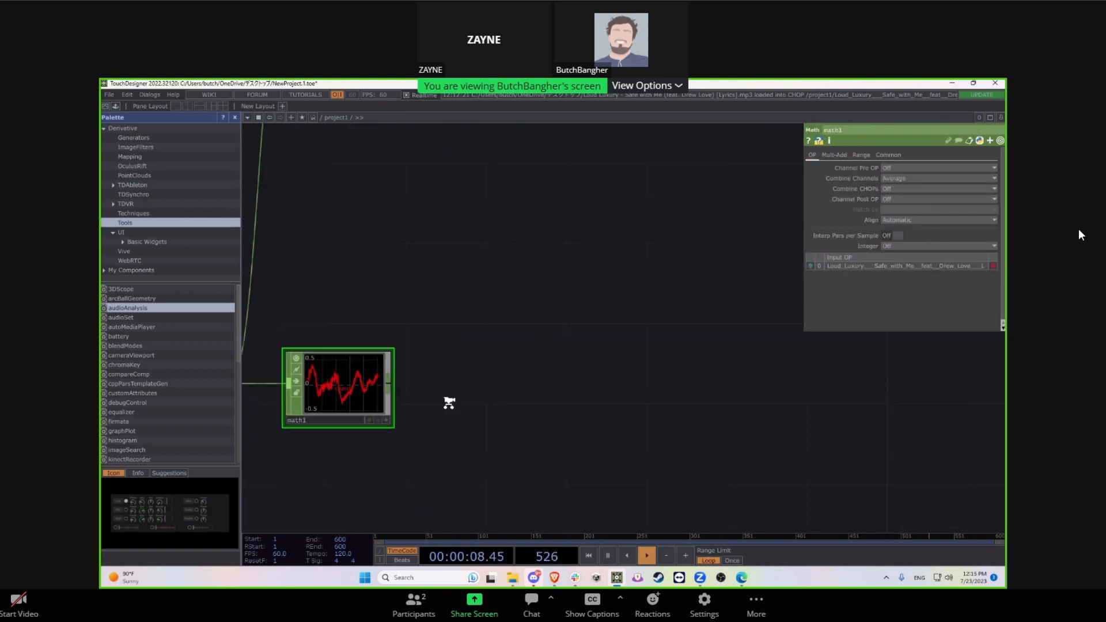
pyautogui.moveTo(450, 402); pyautogui.dragTo(491, 428)
pyautogui.rightClick(434, 415)
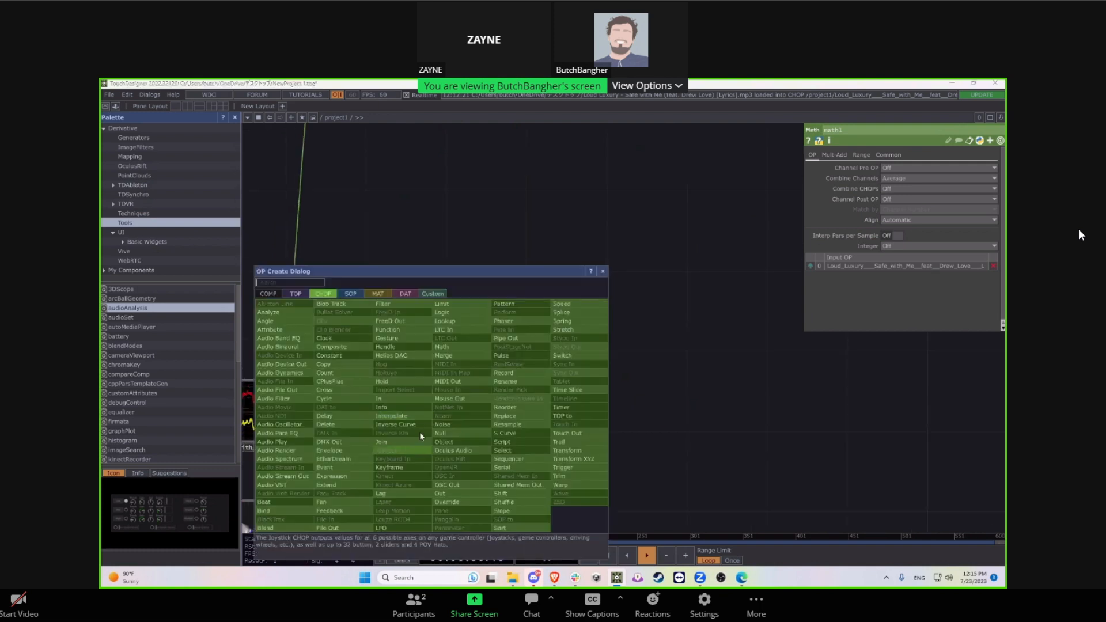
pyautogui.click(365, 450)
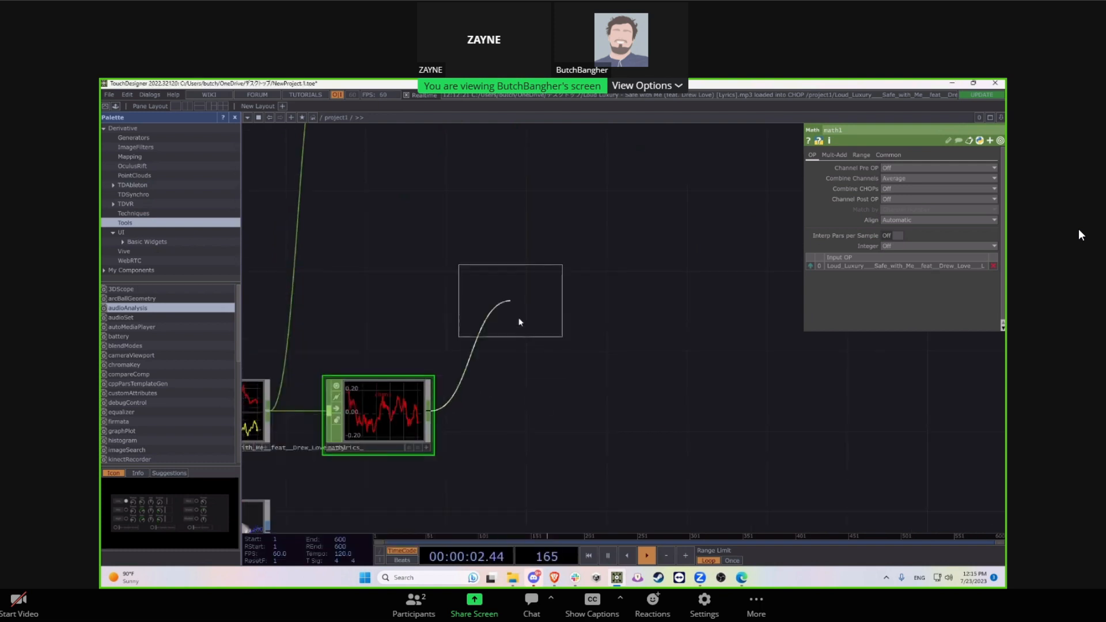
pyautogui.click(512, 314)
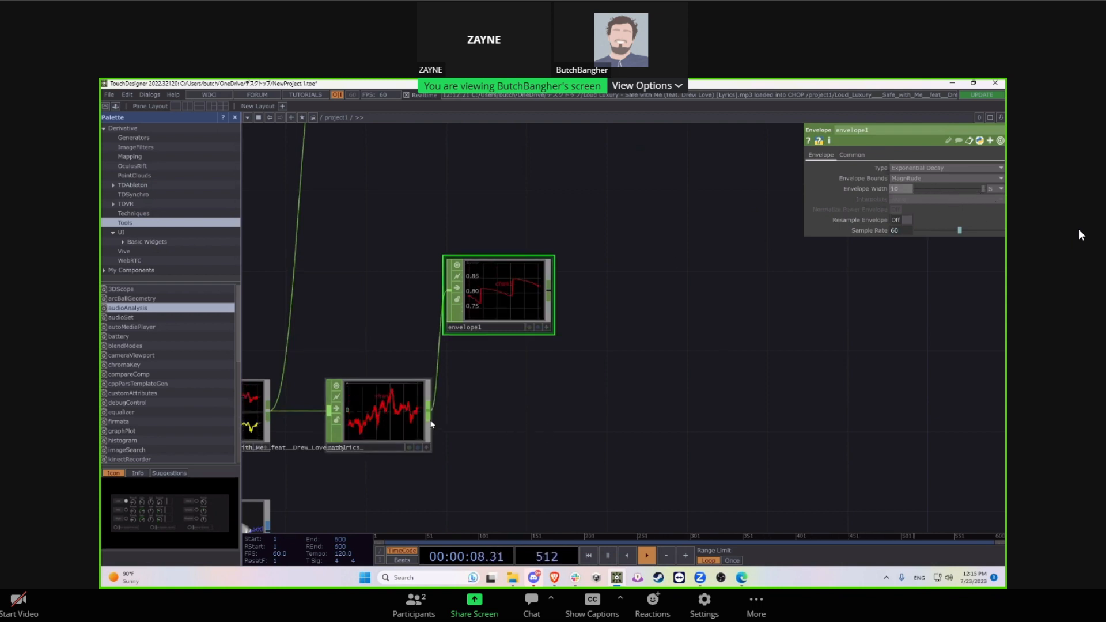
# Step: Add a second Math CHOP fed by the Envelope CHOP and connect the first Math CHOP as another input
pyautogui.click(552, 292)
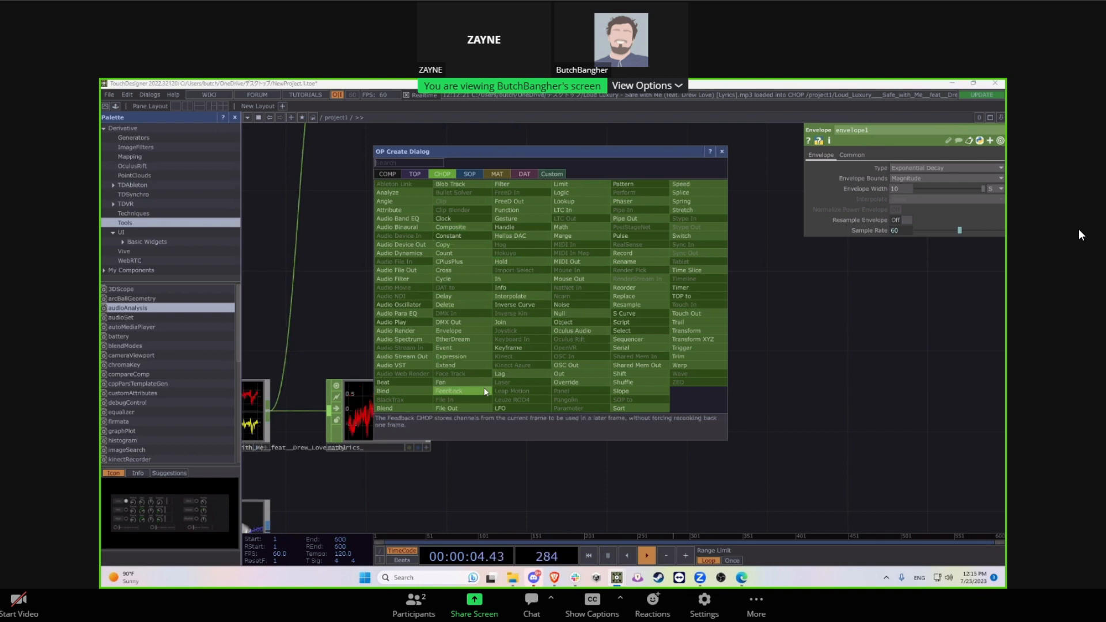
pyautogui.click(583, 235)
pyautogui.click(662, 415)
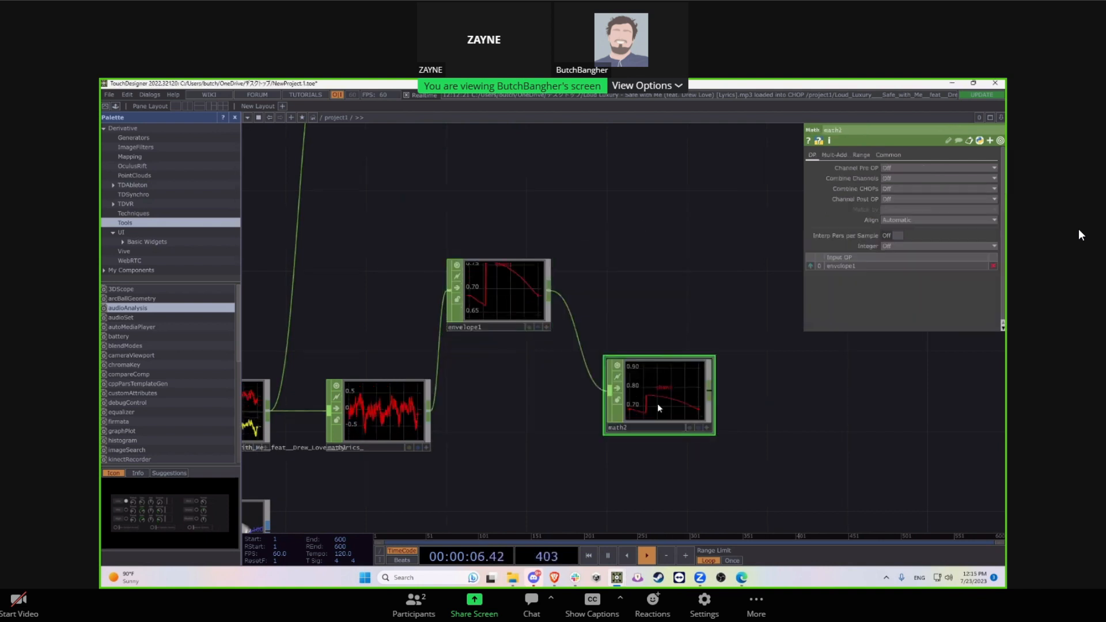
pyautogui.click(429, 411)
pyautogui.click(609, 411)
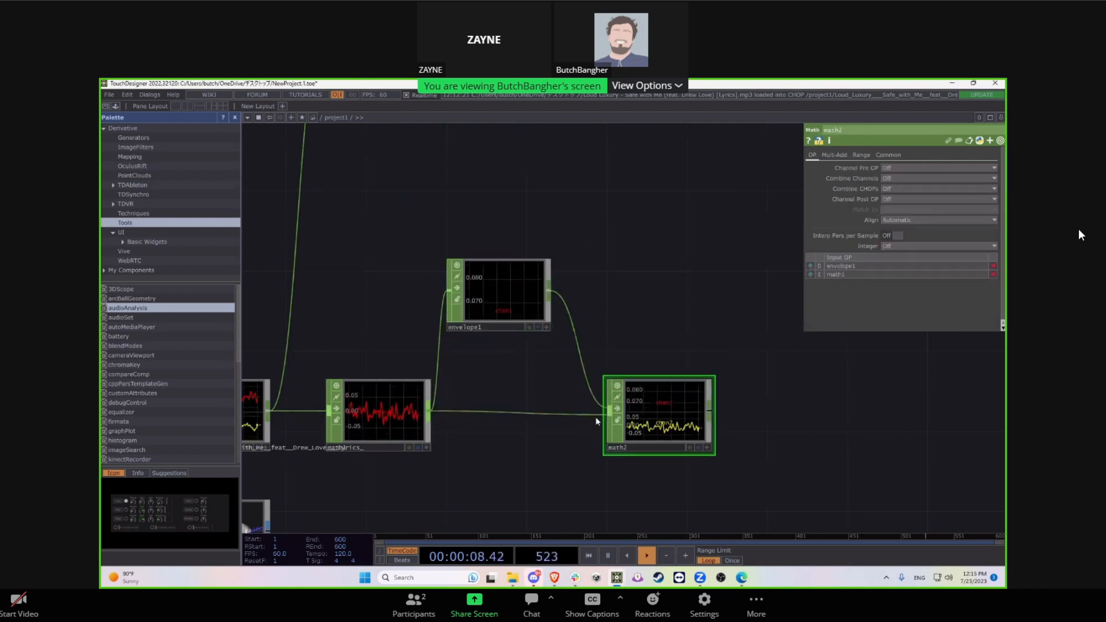
# Step: Set the second Math CHOP's Combine CHOPs to Divide and reorder its inputs so math1 comes before envelope1
pyautogui.click(902, 189)
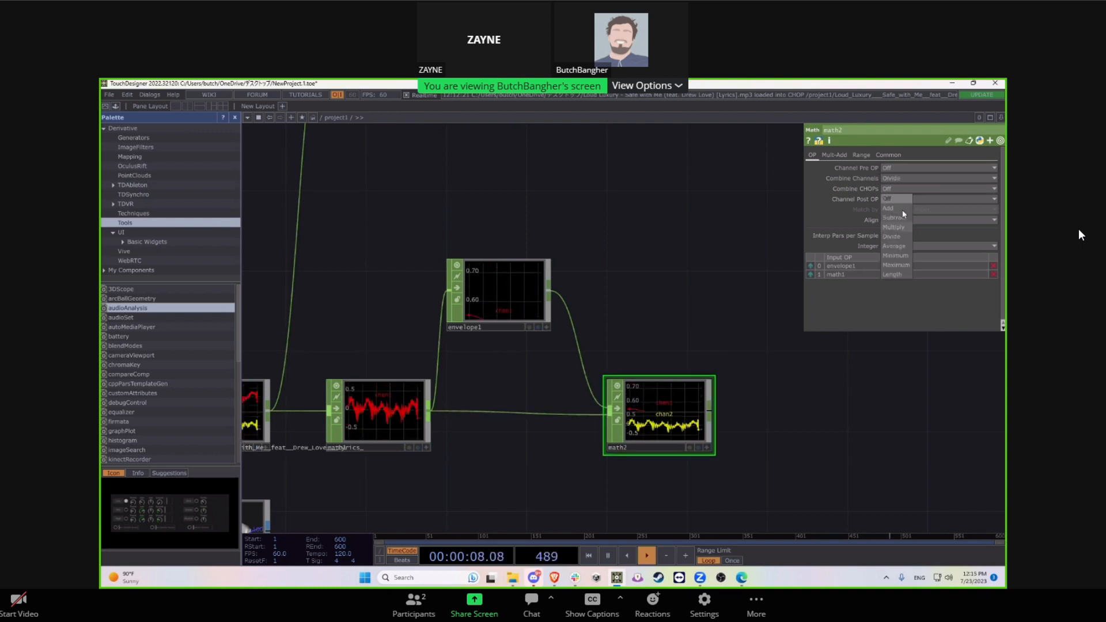
pyautogui.click(901, 235)
pyautogui.click(896, 177)
pyautogui.moveTo(747, 370); pyautogui.dragTo(741, 360)
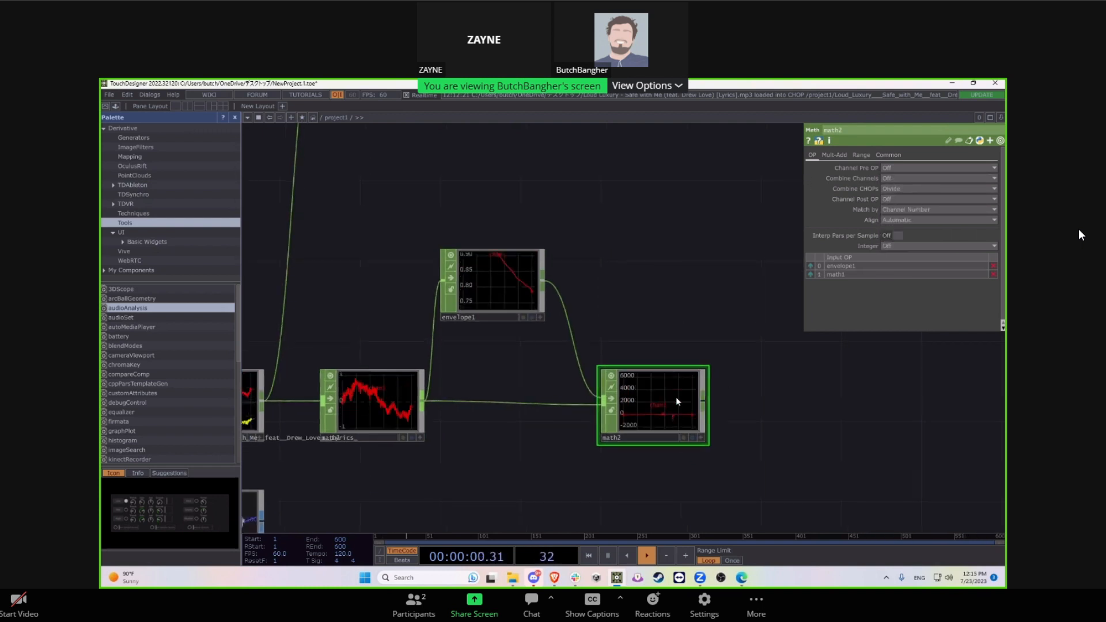
pyautogui.moveTo(811, 266); pyautogui.dragTo(817, 276)
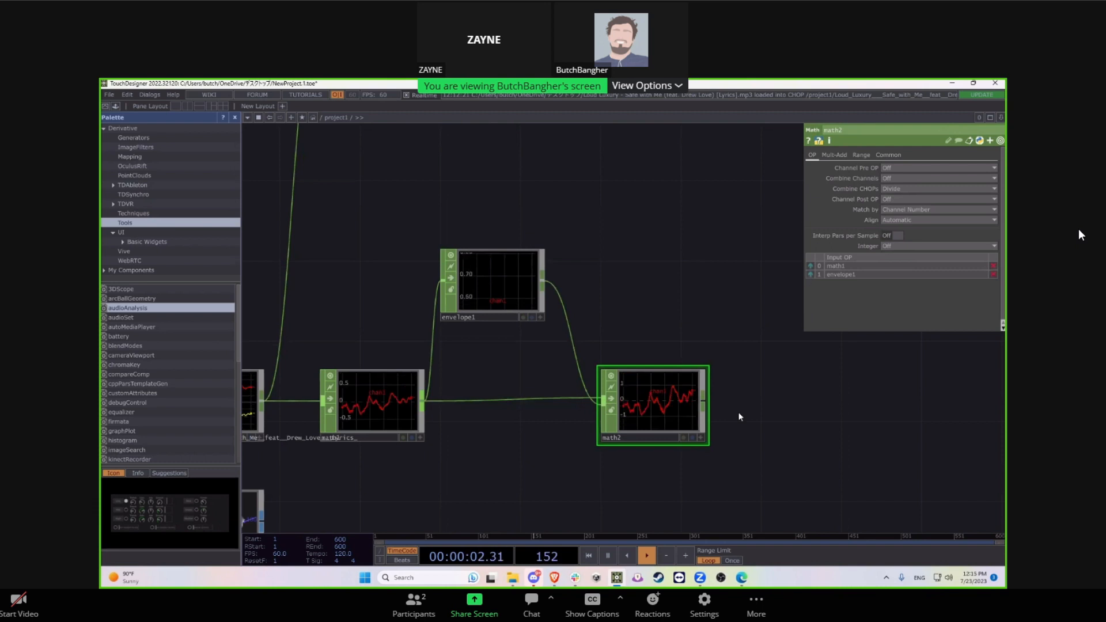
# Step: Compare the divided waveform in math2 with the averaged waveform in math1
pyautogui.scroll(5, 708, 410)
pyautogui.moveTo(731, 440); pyautogui.dragTo(715, 427)
pyautogui.scroll(-3, 582, 388)
pyautogui.moveTo(358, 358); pyautogui.dragTo(597, 320)
pyautogui.moveTo(645, 388); pyautogui.dragTo(464, 413)
pyautogui.click(317, 361)
pyautogui.click(632, 382)
pyautogui.scroll(4, 632, 382)
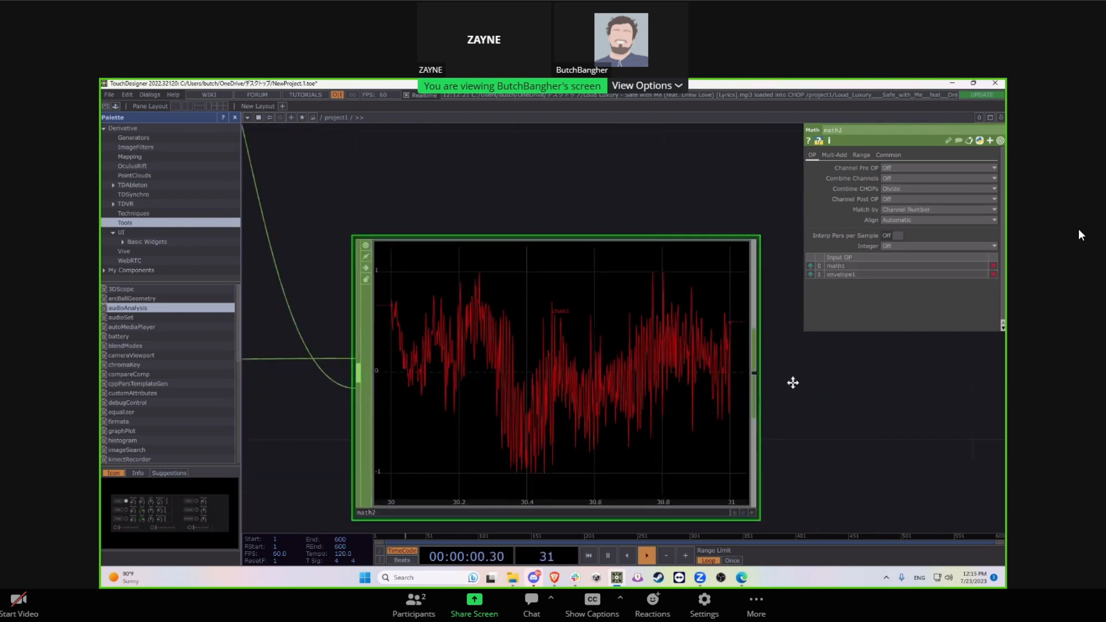
pyautogui.moveTo(777, 406); pyautogui.dragTo(781, 400)
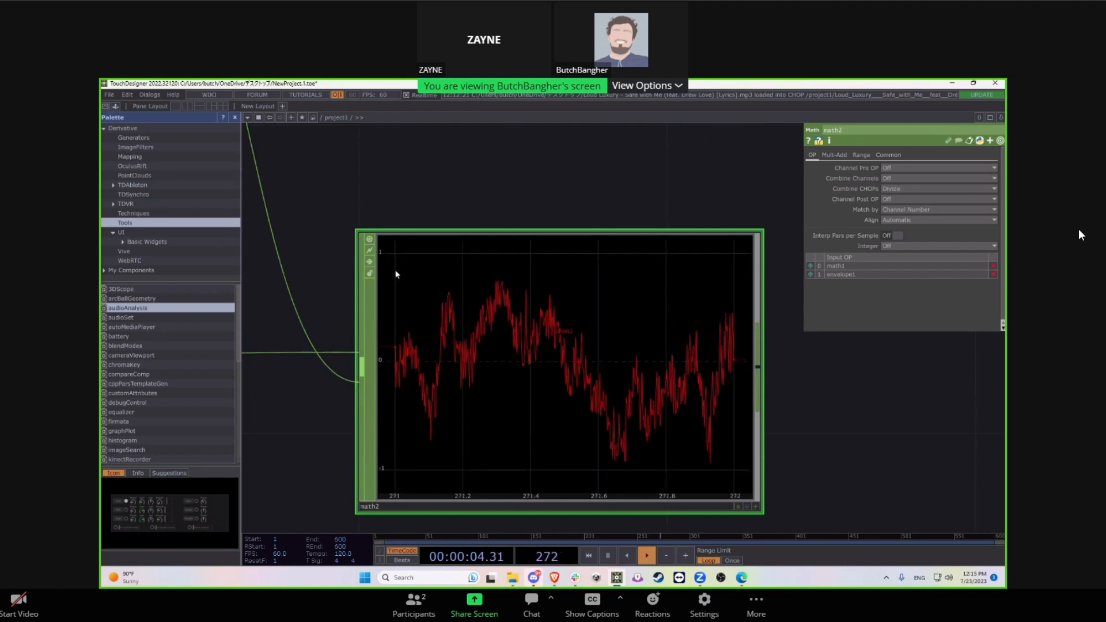
pyautogui.scroll(-2, 363, 321)
pyautogui.moveTo(363, 321); pyautogui.dragTo(815, 409)
pyautogui.scroll(3, 533, 333)
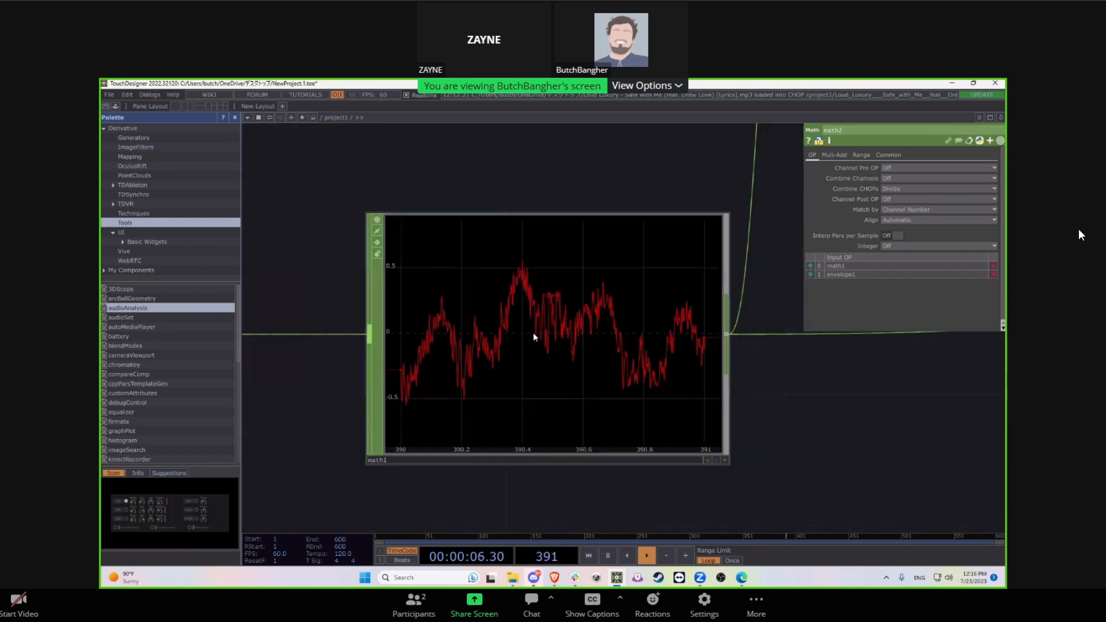
pyautogui.scroll(1, 533, 333)
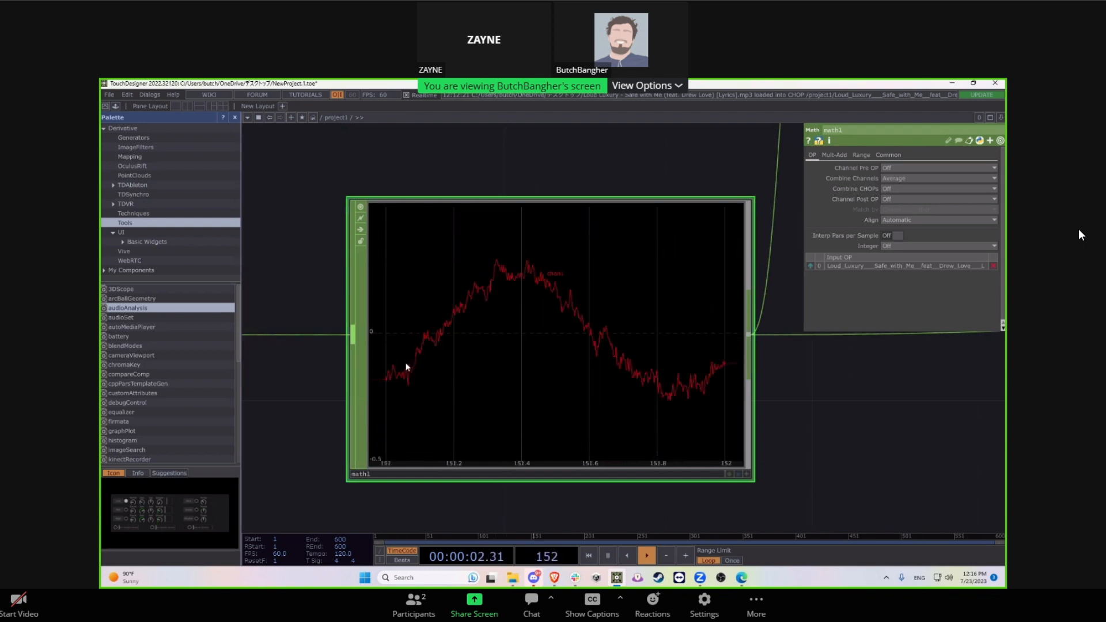
pyautogui.scroll(-6, 403, 361)
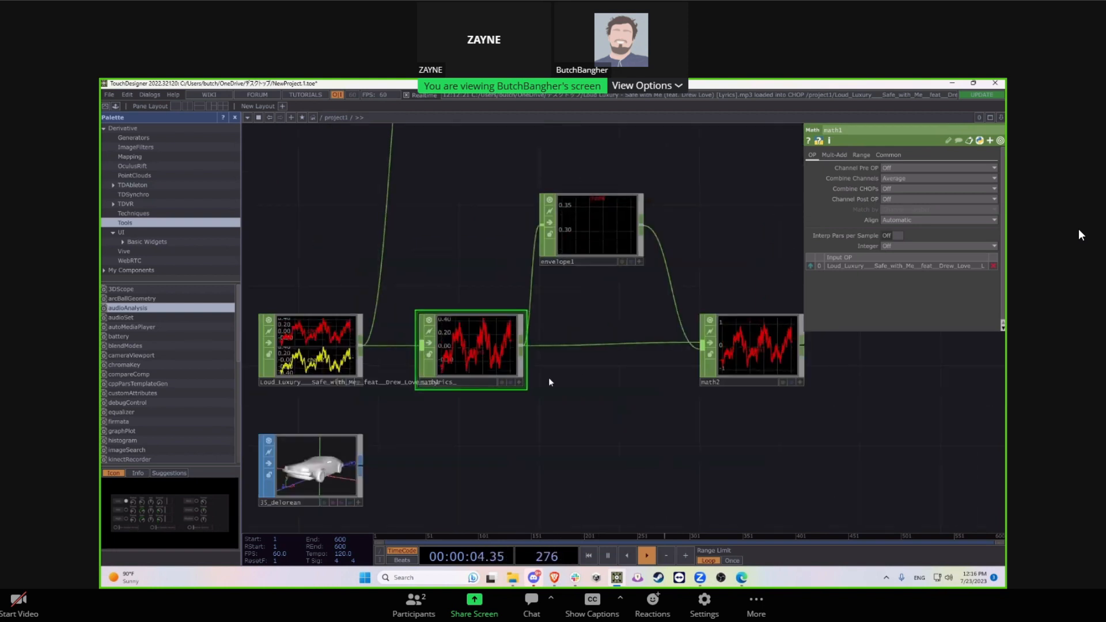
# Step: Examine the amplitude of math2's divided output alongside its envelope and source, and view its Range parameters
pyautogui.scroll(4, 493, 357)
pyautogui.moveTo(686, 416); pyautogui.dragTo(301, 421)
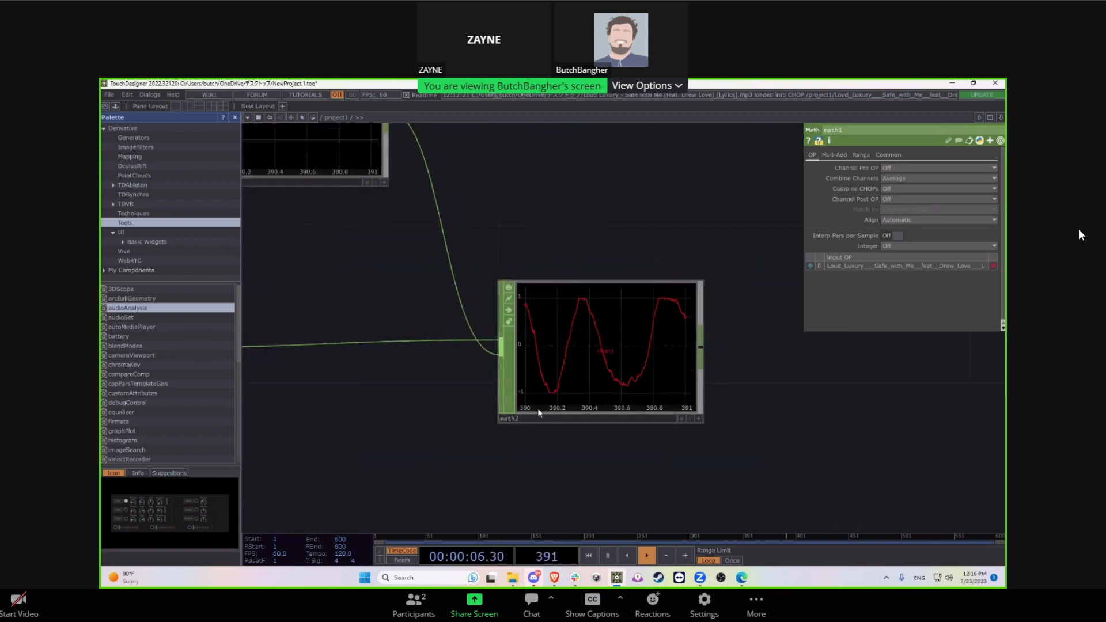
pyautogui.click(541, 410)
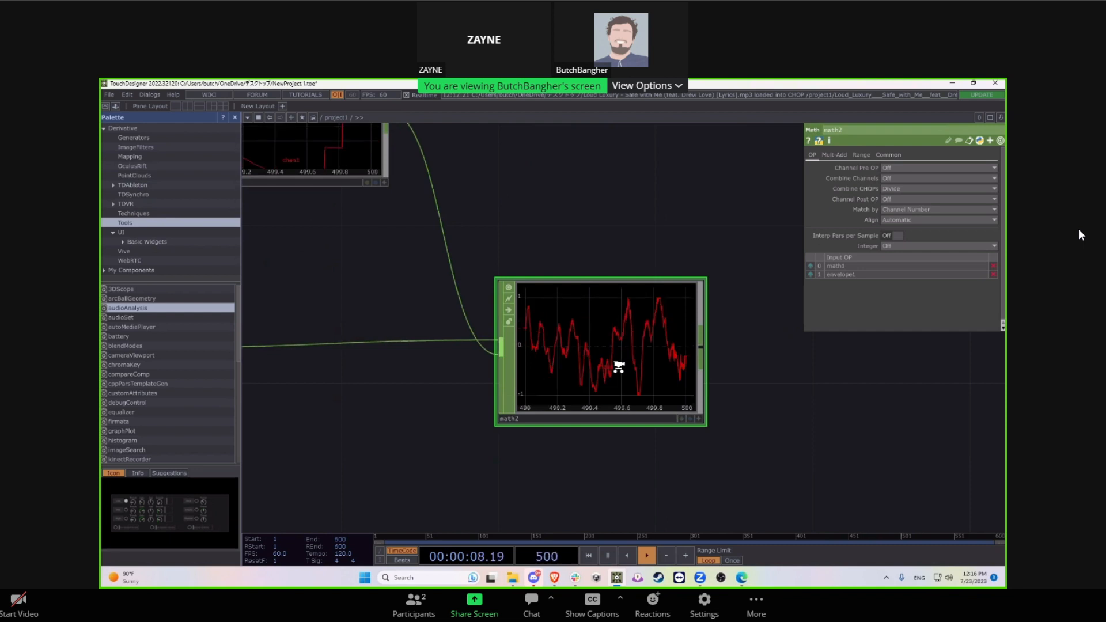
pyautogui.scroll(-5, 662, 380)
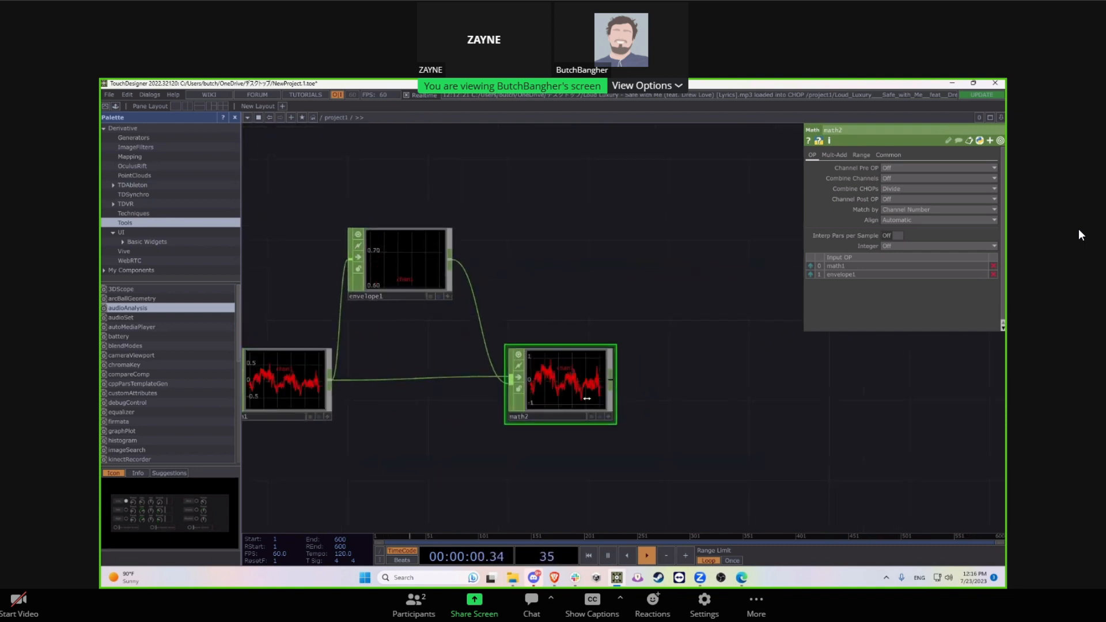
pyautogui.scroll(5, 648, 423)
pyautogui.moveTo(646, 425); pyautogui.dragTo(621, 429)
pyautogui.scroll(-3, 558, 455)
pyautogui.moveTo(433, 464); pyautogui.dragTo(523, 428)
pyautogui.scroll(-2, 523, 427)
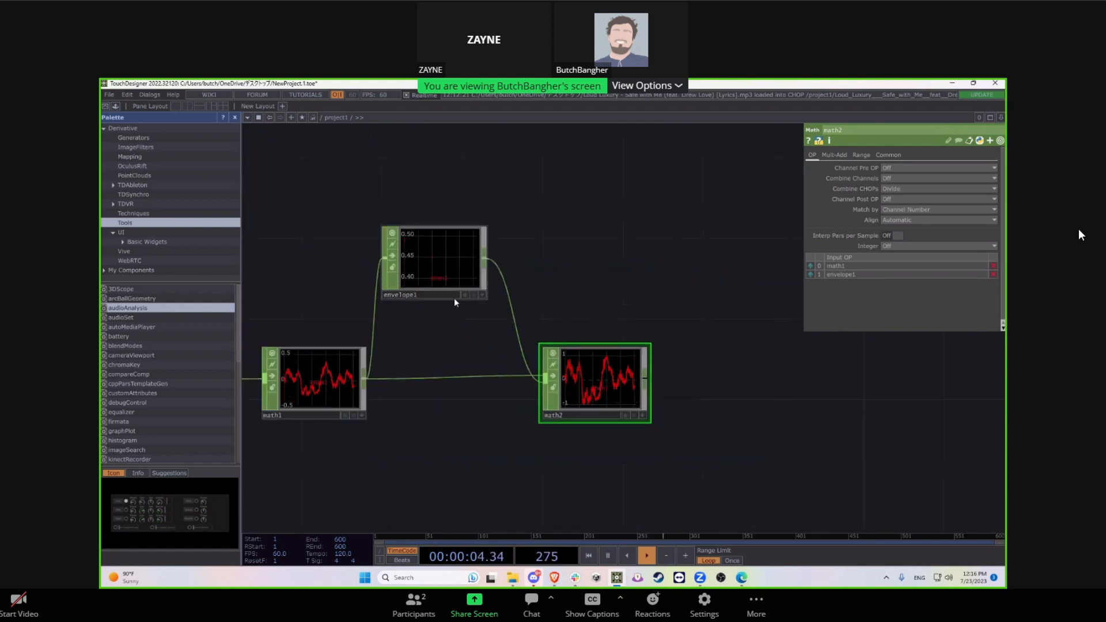
pyautogui.click(451, 280)
pyautogui.click(637, 380)
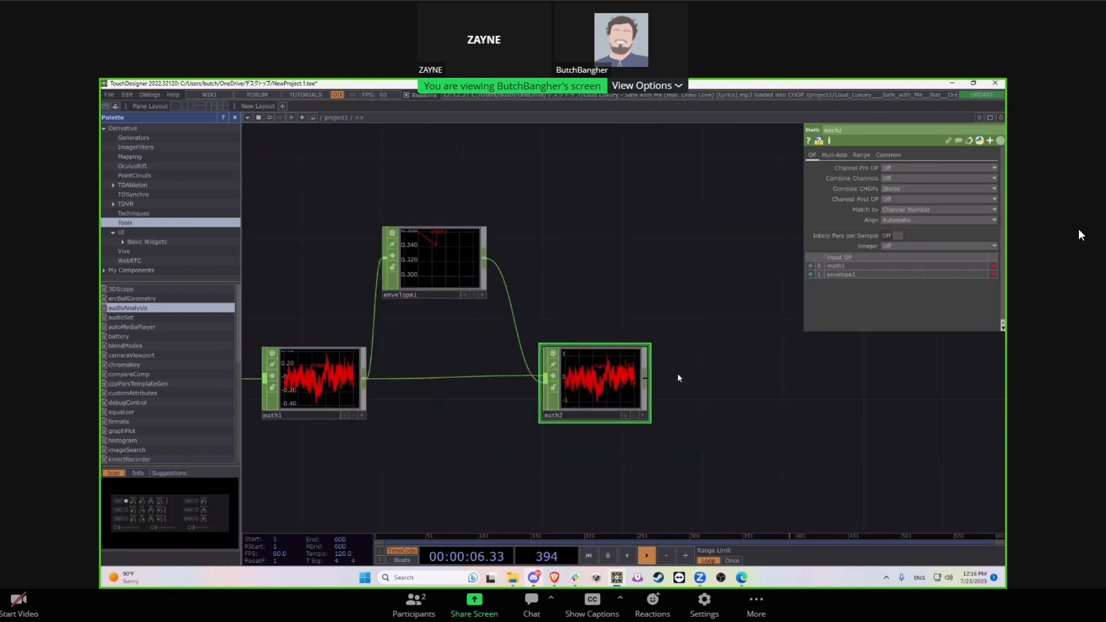
pyautogui.scroll(3, 721, 396)
pyautogui.scroll(-3, 513, 371)
pyautogui.moveTo(587, 408); pyautogui.dragTo(530, 410)
pyautogui.scroll(4, 530, 399)
pyautogui.scroll(-2, 531, 390)
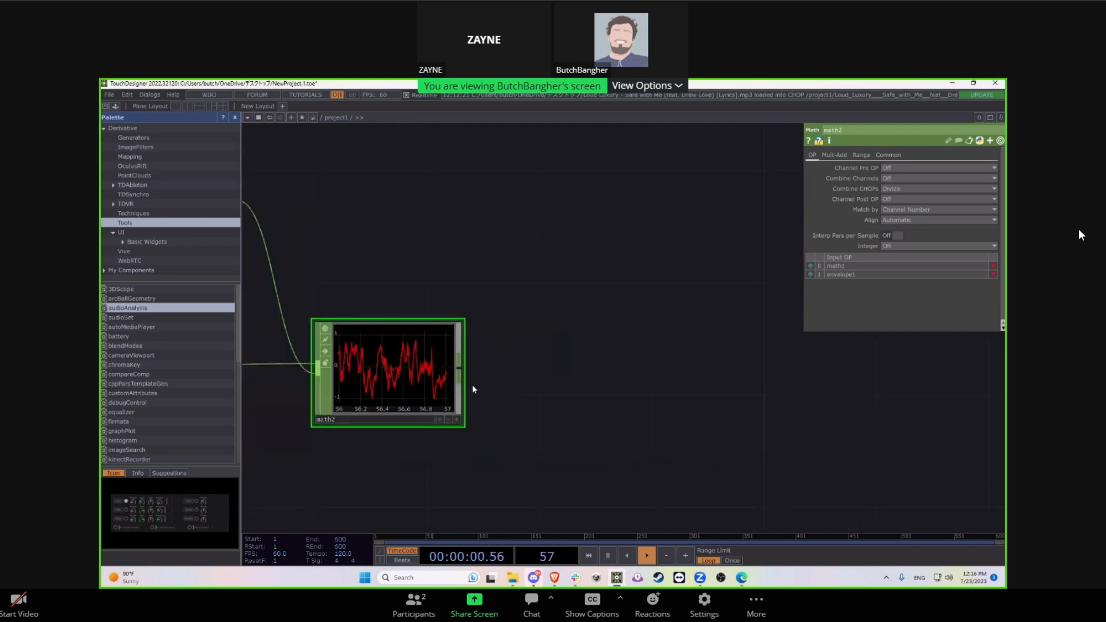
pyautogui.click(858, 156)
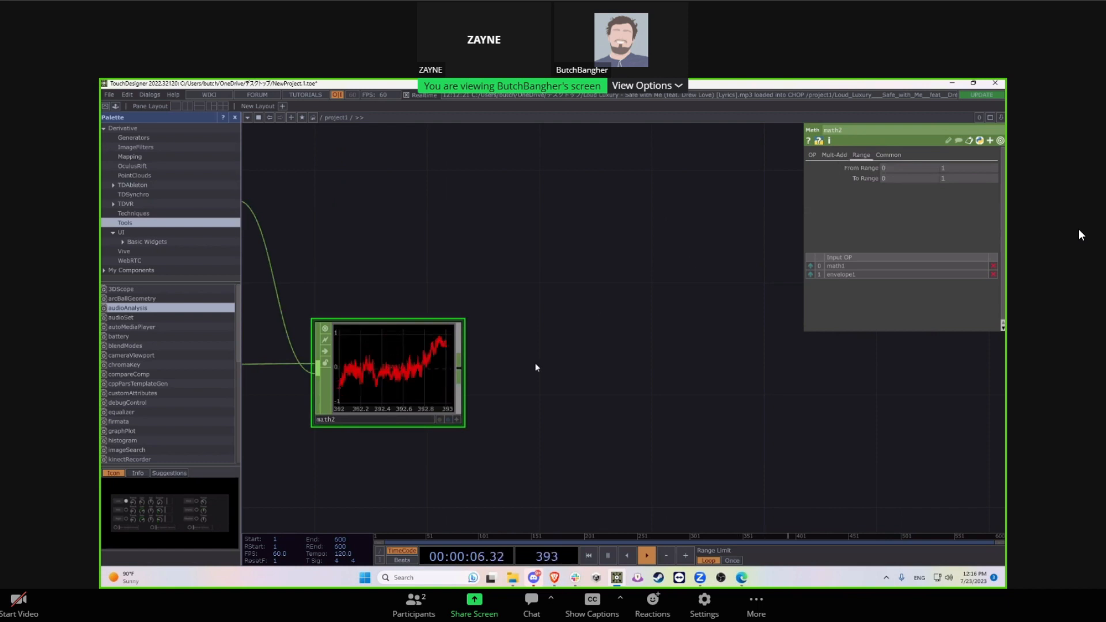
# Step: Add an Audio Spectrum CHOP beside math2, connected to its output
pyautogui.rightClick(459, 377)
pyautogui.click(480, 302)
pyautogui.rightClick(459, 375)
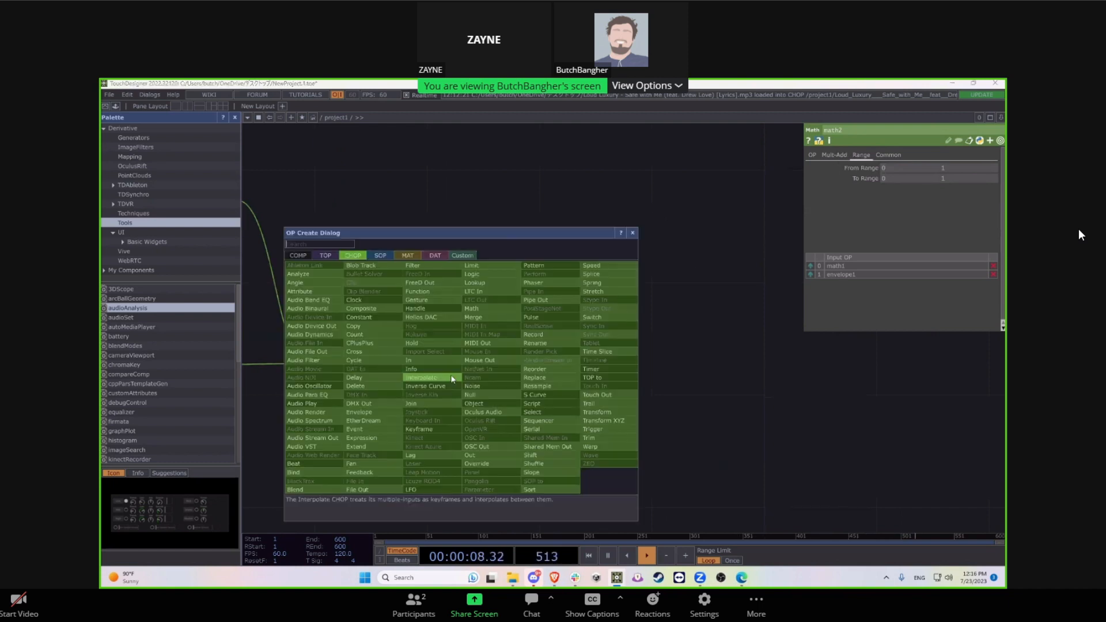
pyautogui.click(314, 429)
pyautogui.click(507, 374)
# Step: Examine how the song's low, mid and high frequencies appear in the Audio Spectrum CHOP
pyautogui.scroll(5, 574, 383)
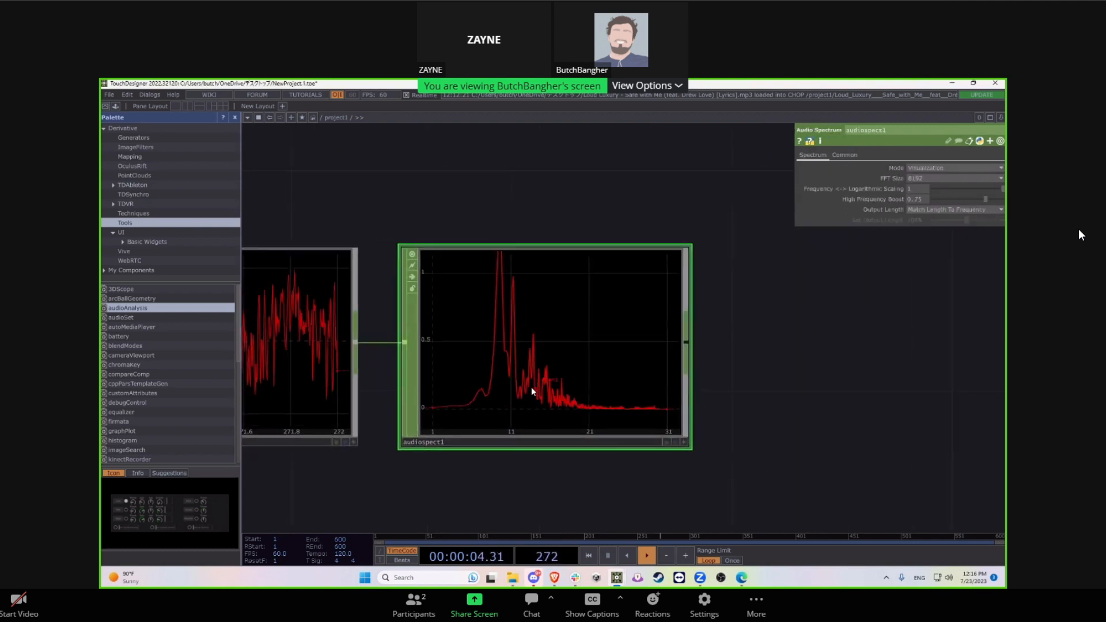
pyautogui.moveTo(524, 466); pyautogui.dragTo(566, 465)
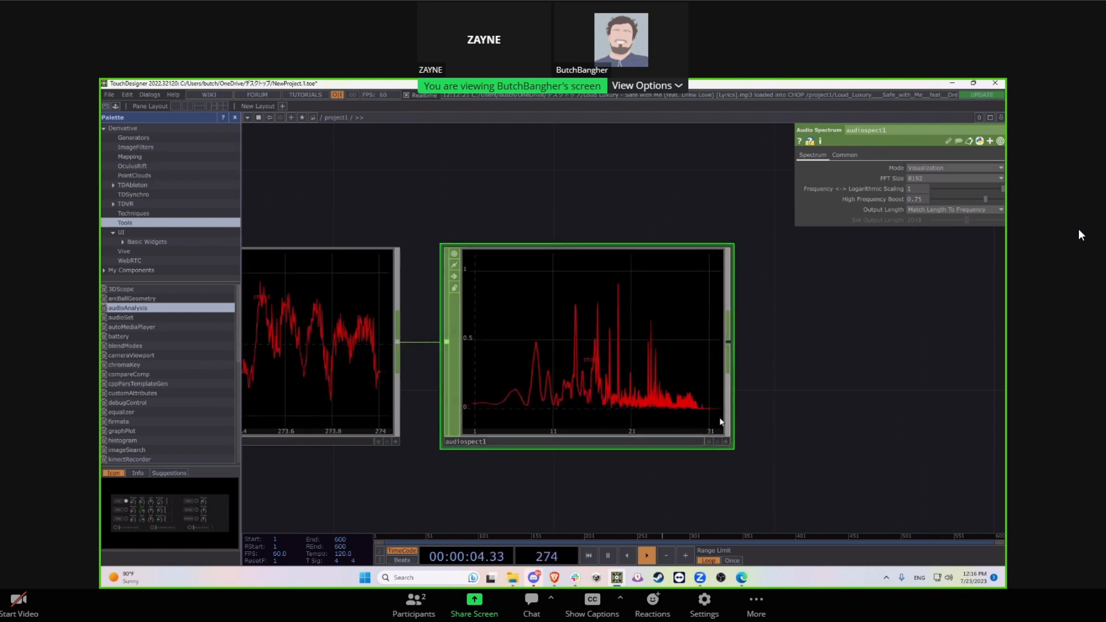
pyautogui.scroll(-3, 617, 407)
pyautogui.moveTo(825, 428); pyautogui.dragTo(580, 413)
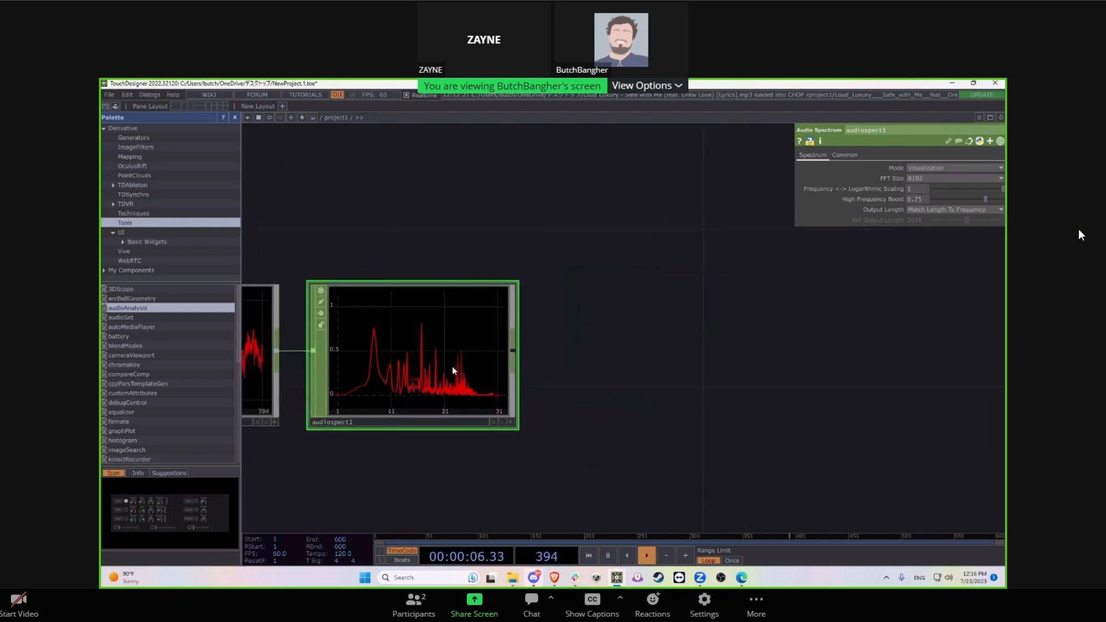
pyautogui.moveTo(379, 456); pyautogui.dragTo(492, 472)
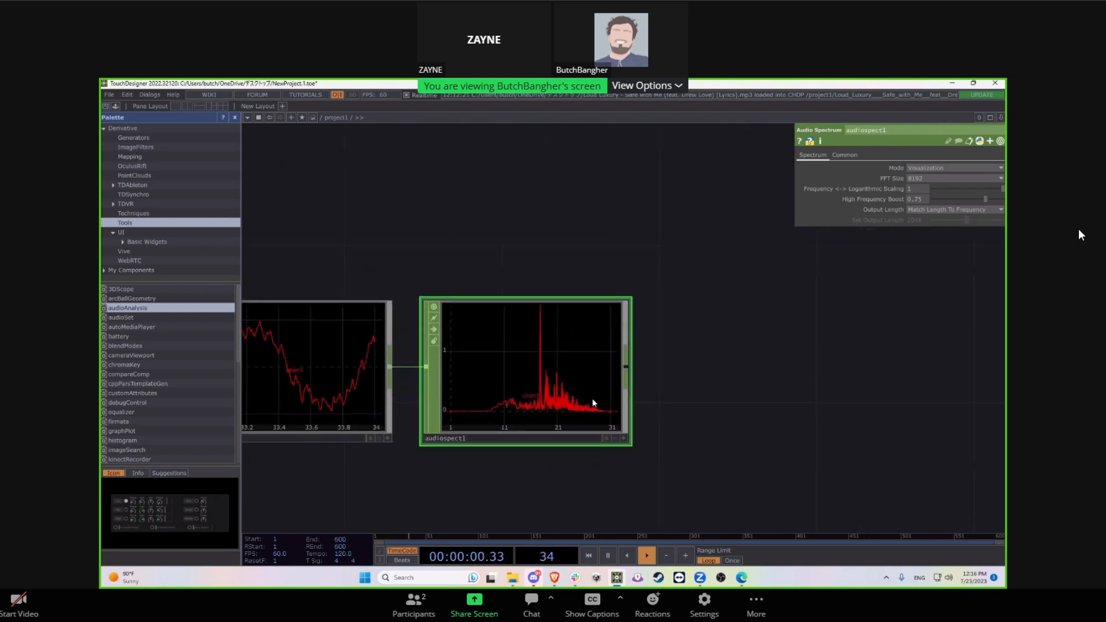
pyautogui.moveTo(651, 407); pyautogui.dragTo(558, 393)
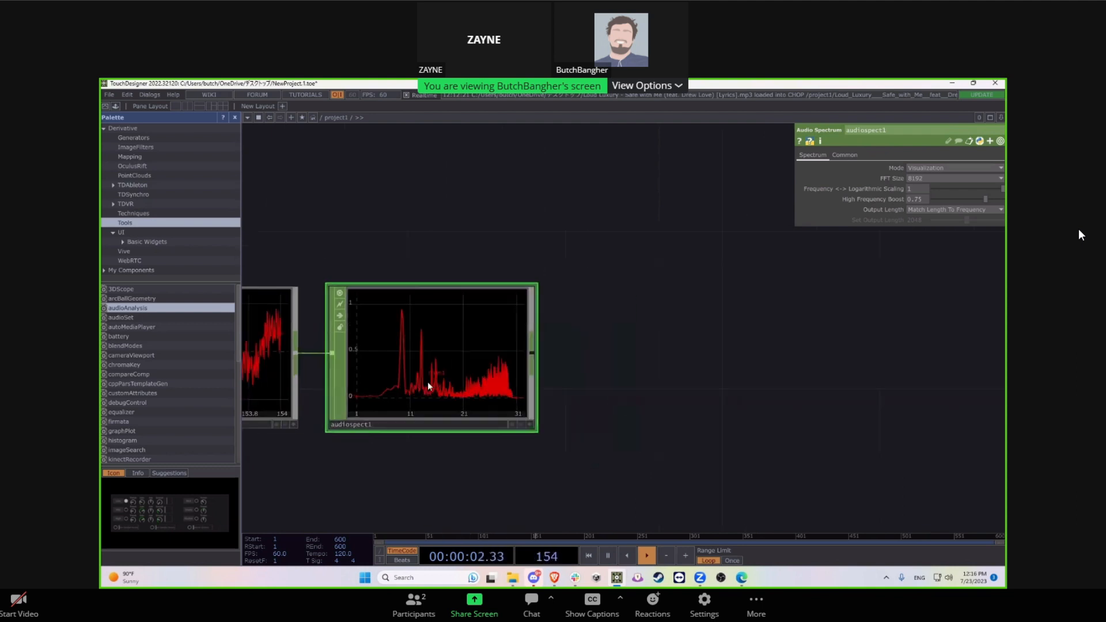
pyautogui.moveTo(726, 423); pyautogui.dragTo(647, 407)
pyautogui.moveTo(487, 375); pyautogui.dragTo(558, 386)
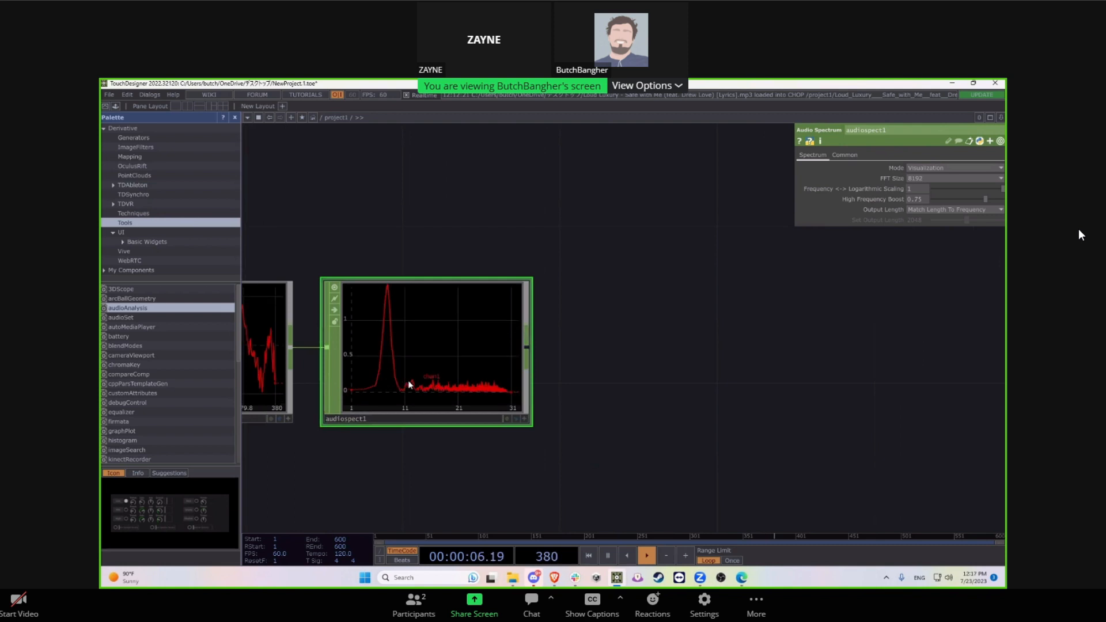
pyautogui.scroll(-3, 459, 381)
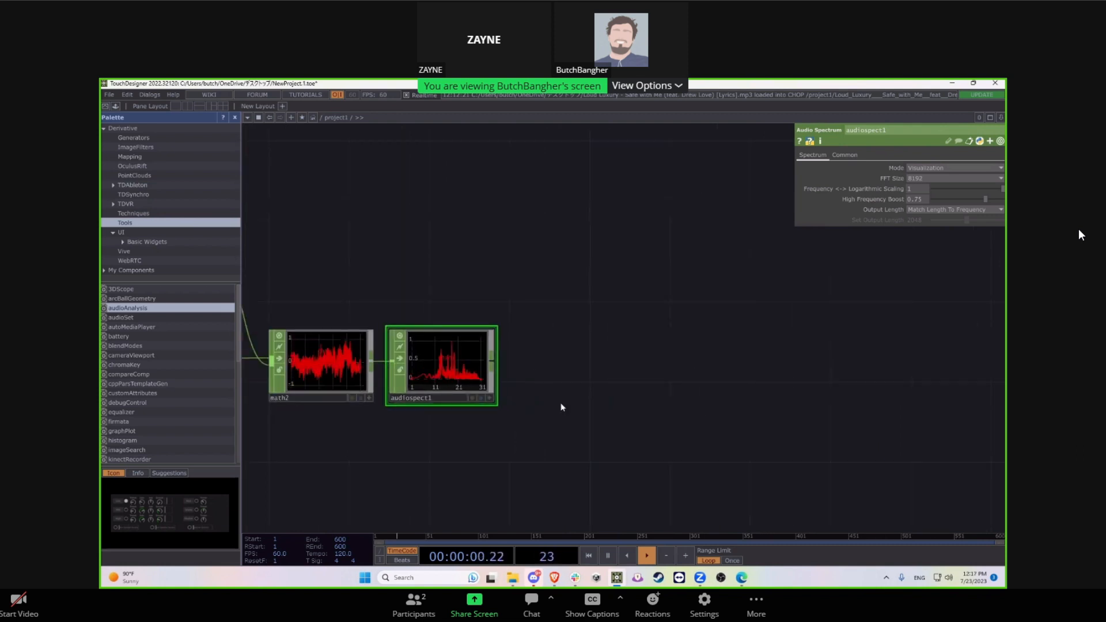
# Step: Add a CHOP to TOP from the Audio Spectrum CHOP's output to convert the spectrum into an image
pyautogui.rightClick(494, 367)
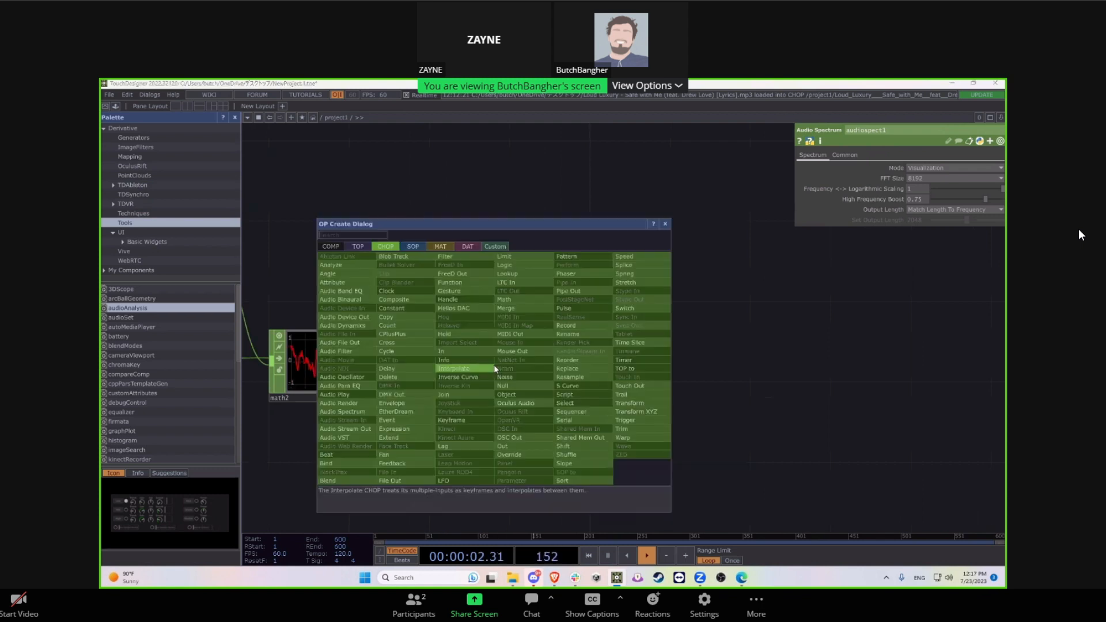
pyautogui.click(365, 251)
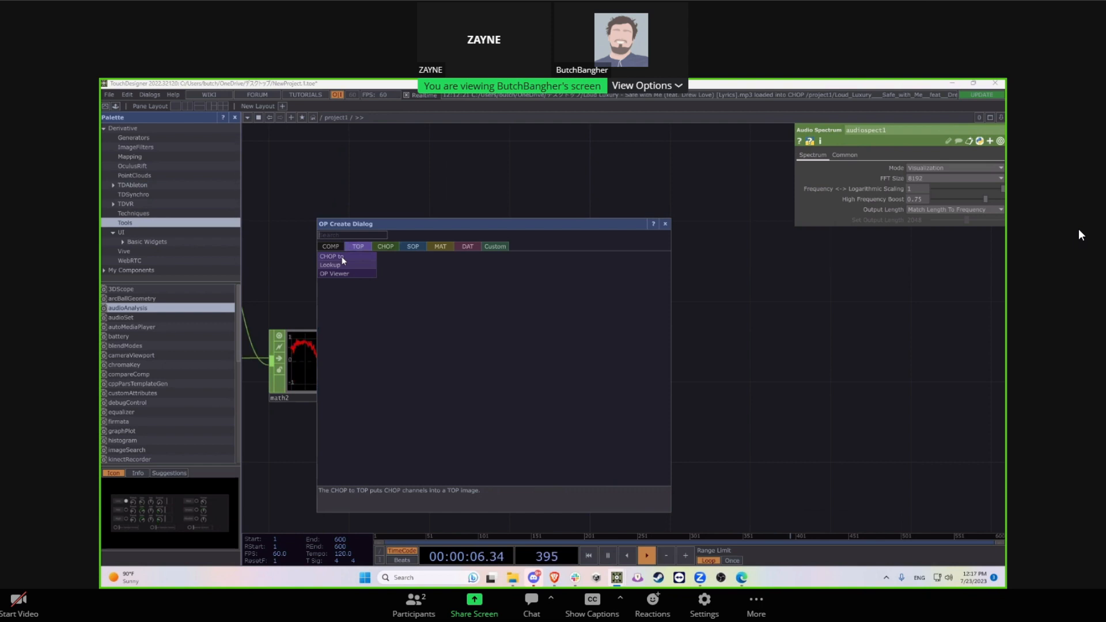
pyautogui.click(344, 257)
pyautogui.click(588, 388)
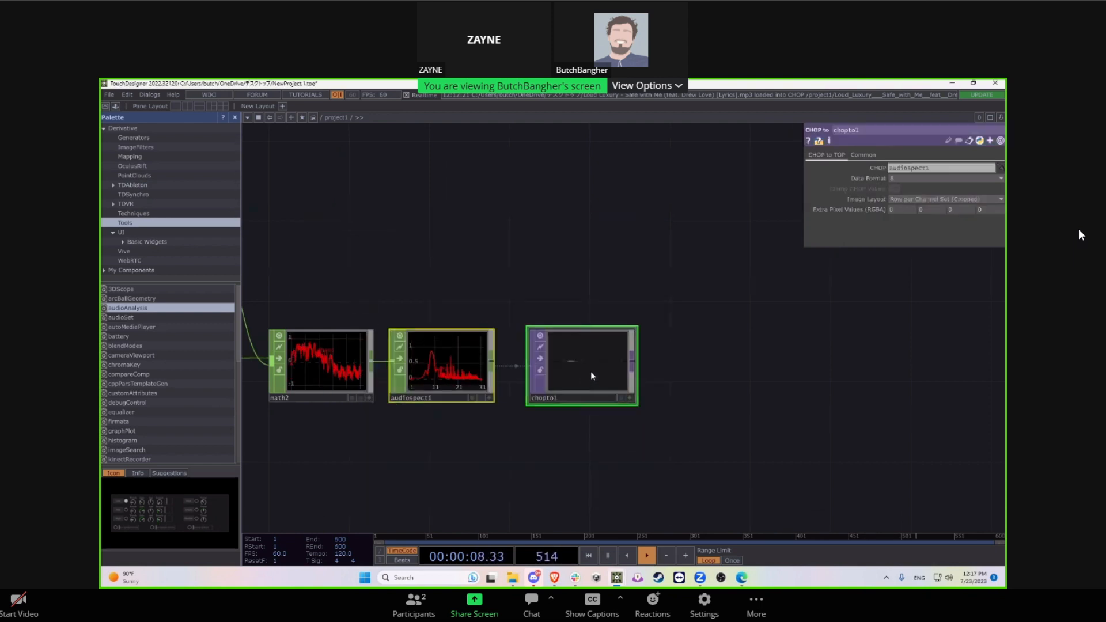
# Step: Move the CHOP to TOP directly below the Audio Spectrum CHOP to compare its image with the spectrum
pyautogui.scroll(3, 590, 375)
pyautogui.moveTo(541, 352); pyautogui.dragTo(590, 403)
pyautogui.click(450, 490)
pyautogui.moveTo(449, 490); pyautogui.dragTo(565, 356)
pyautogui.moveTo(704, 244); pyautogui.dragTo(422, 404)
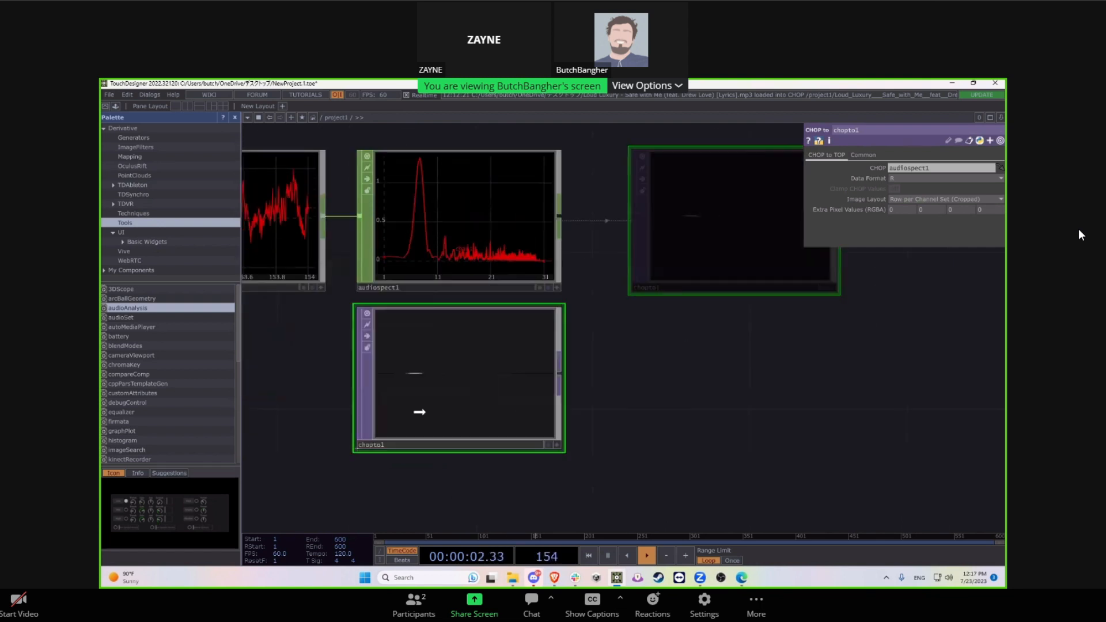
pyautogui.scroll(3, 587, 333)
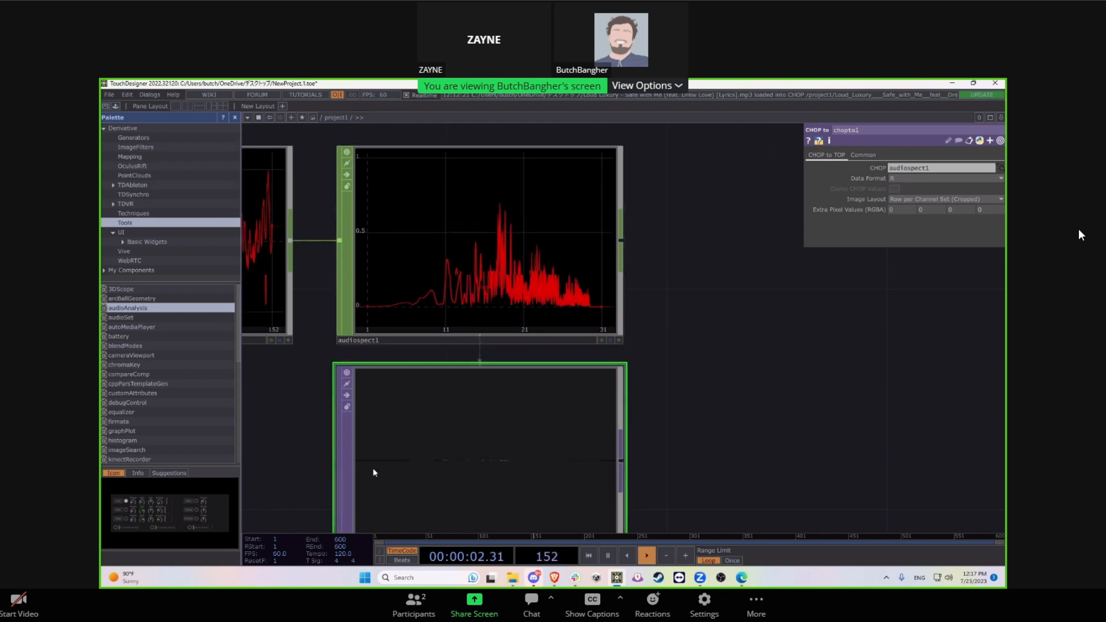
# Step: Move the CHOP to TOP from below the Audio Spectrum CHOP to the space just after it
pyautogui.scroll(-5, 495, 426)
pyautogui.moveTo(530, 444); pyautogui.dragTo(640, 366)
pyautogui.scroll(4, 641, 367)
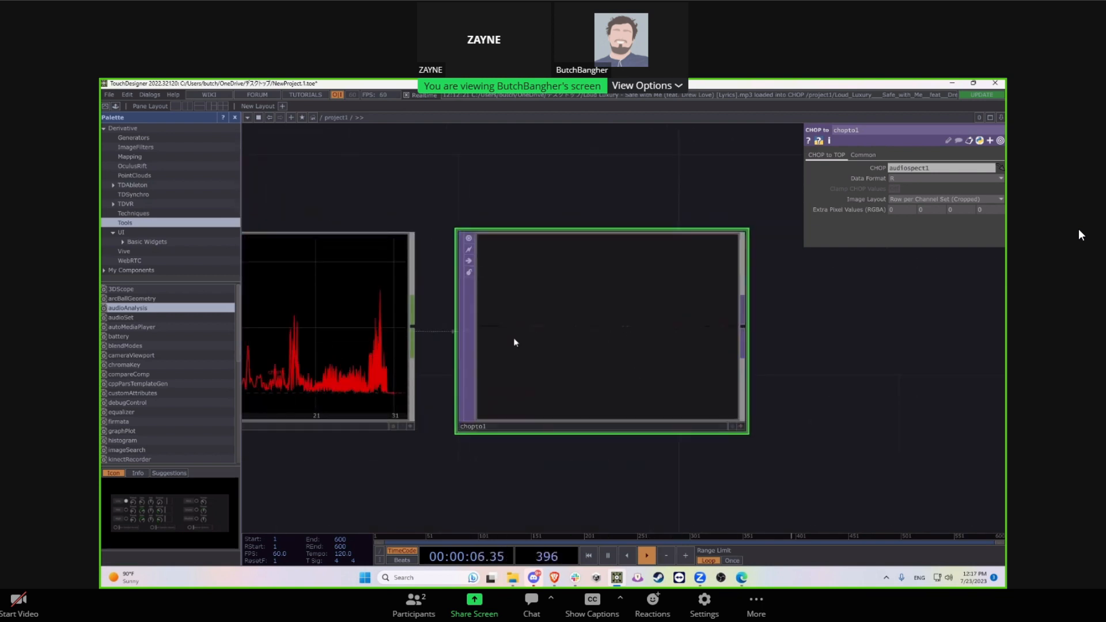
pyautogui.scroll(-2, 647, 411)
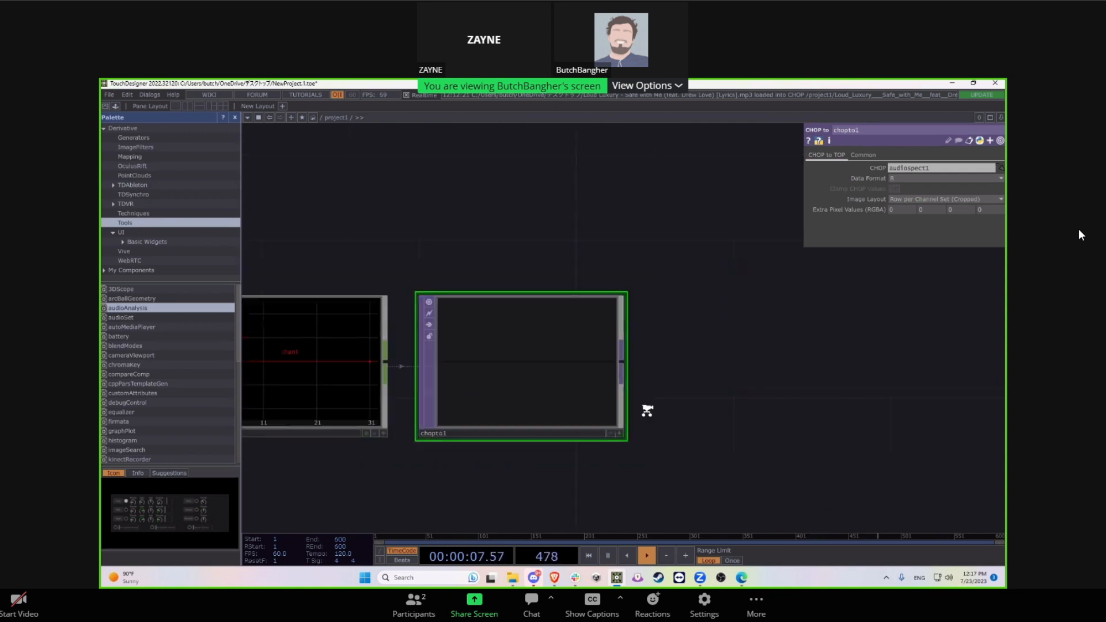
# Step: Add a Fit TOP from the CHOP to TOP's output and set its Fit mode to Fill
pyautogui.rightClick(625, 369)
pyautogui.click(534, 258)
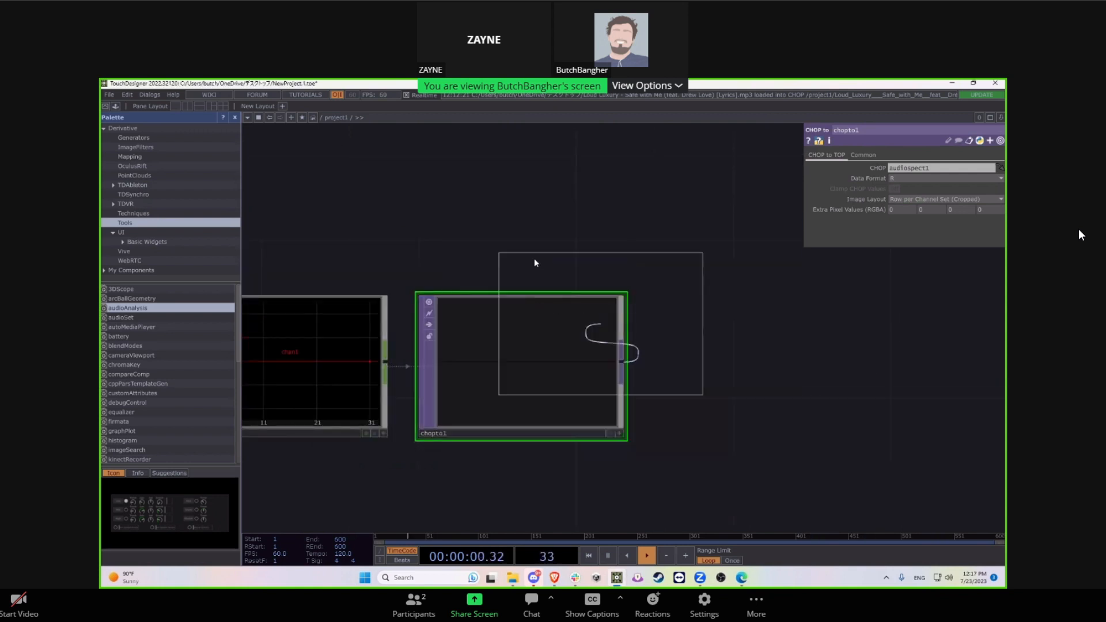
pyautogui.click(771, 373)
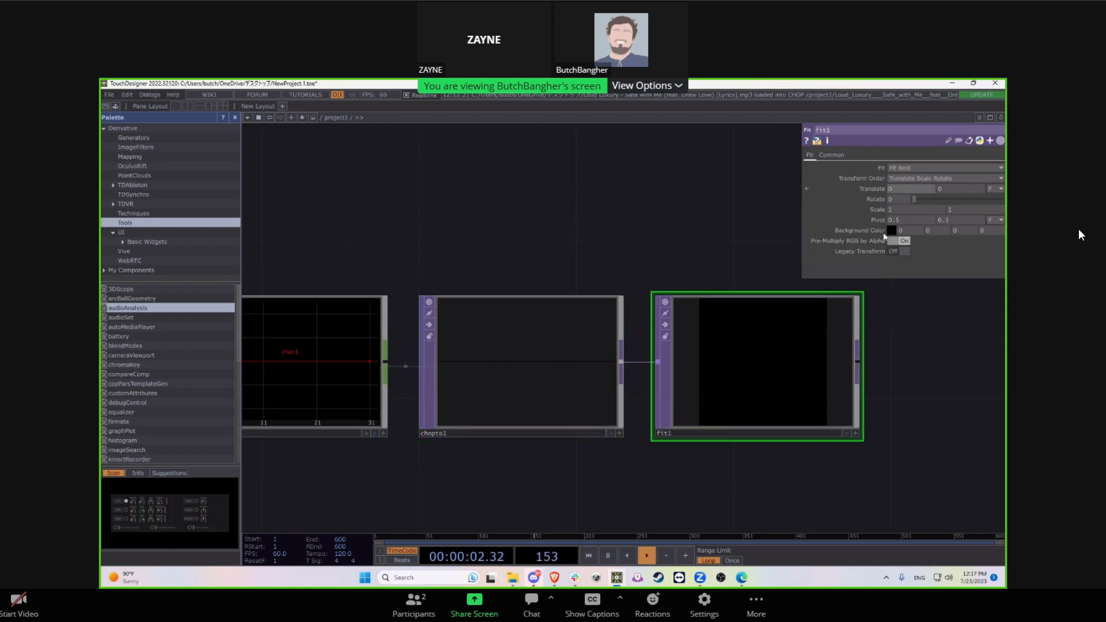
pyautogui.click(902, 177)
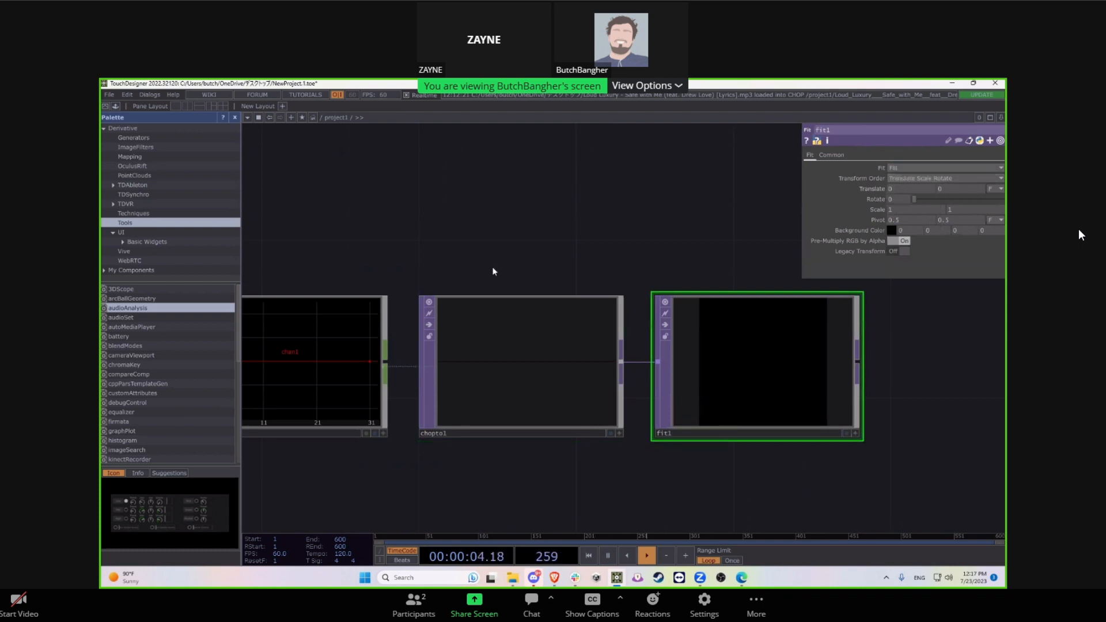
pyautogui.scroll(-3, 494, 272)
pyautogui.scroll(6, 692, 297)
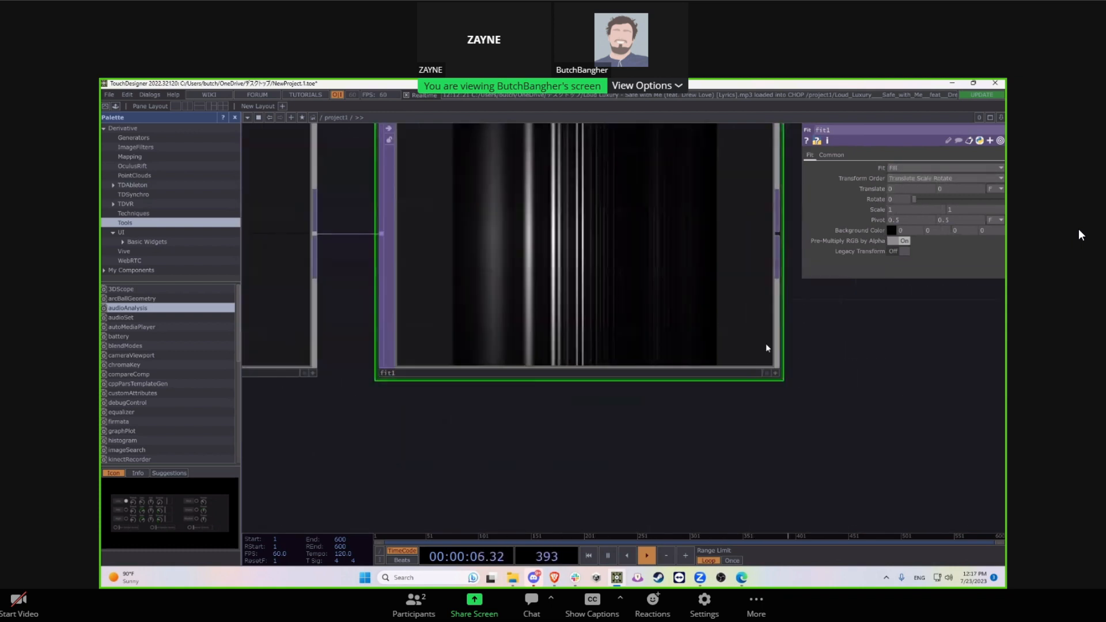
pyautogui.scroll(-2, 554, 296)
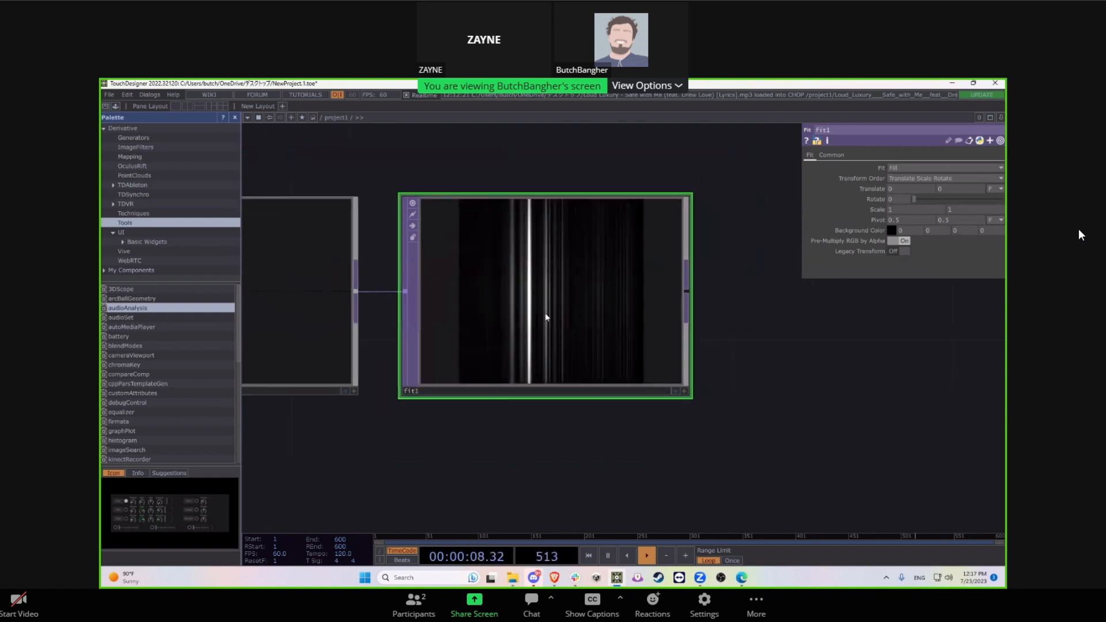
# Step: Try adding a Remap TOP from the Fit TOP's output
pyautogui.scroll(-2, 566, 324)
pyautogui.moveTo(551, 434); pyautogui.dragTo(503, 476)
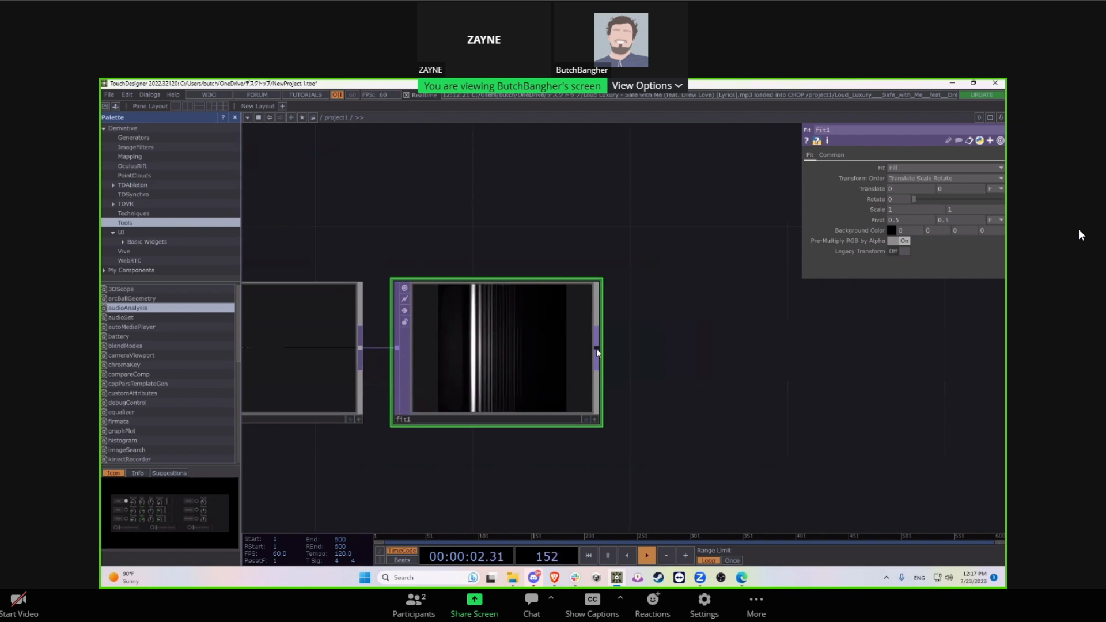
pyautogui.rightClick(599, 352)
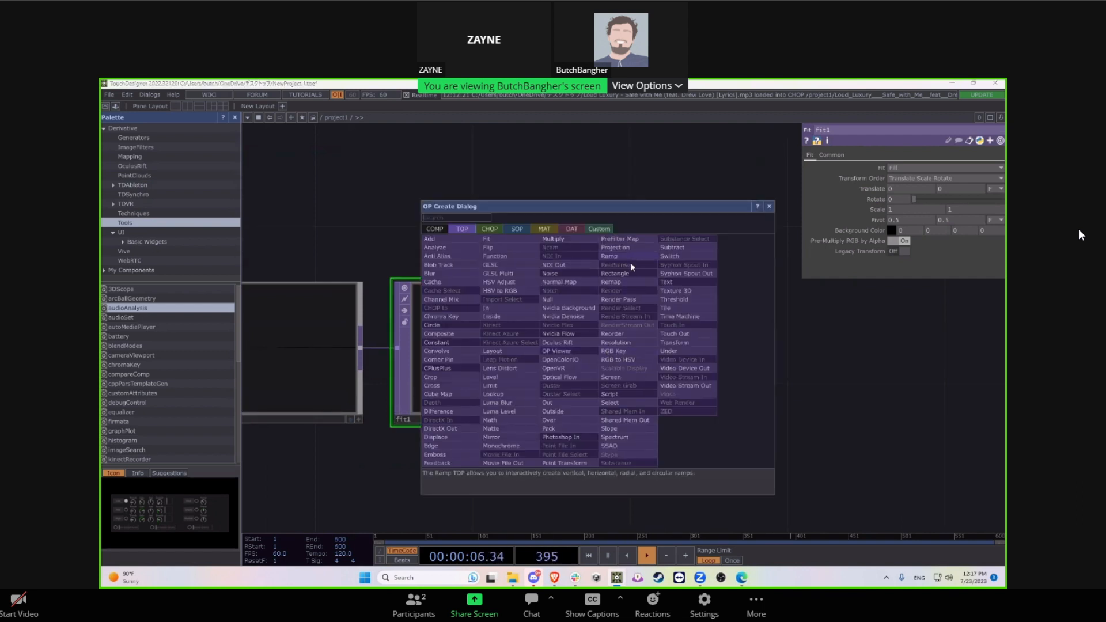
pyautogui.click(630, 281)
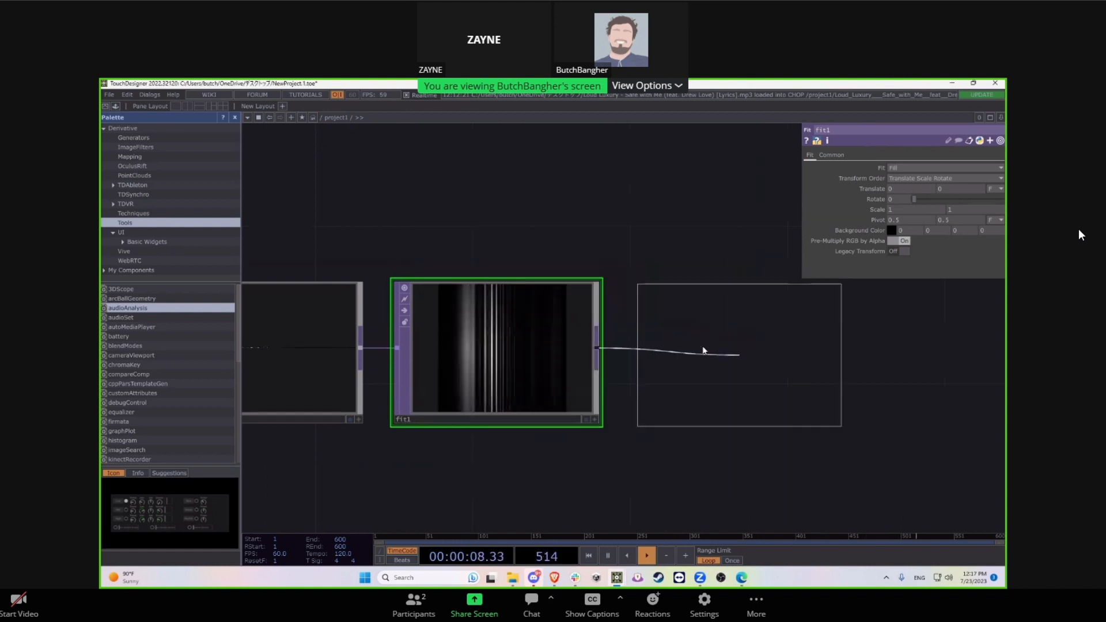
pyautogui.click(739, 357)
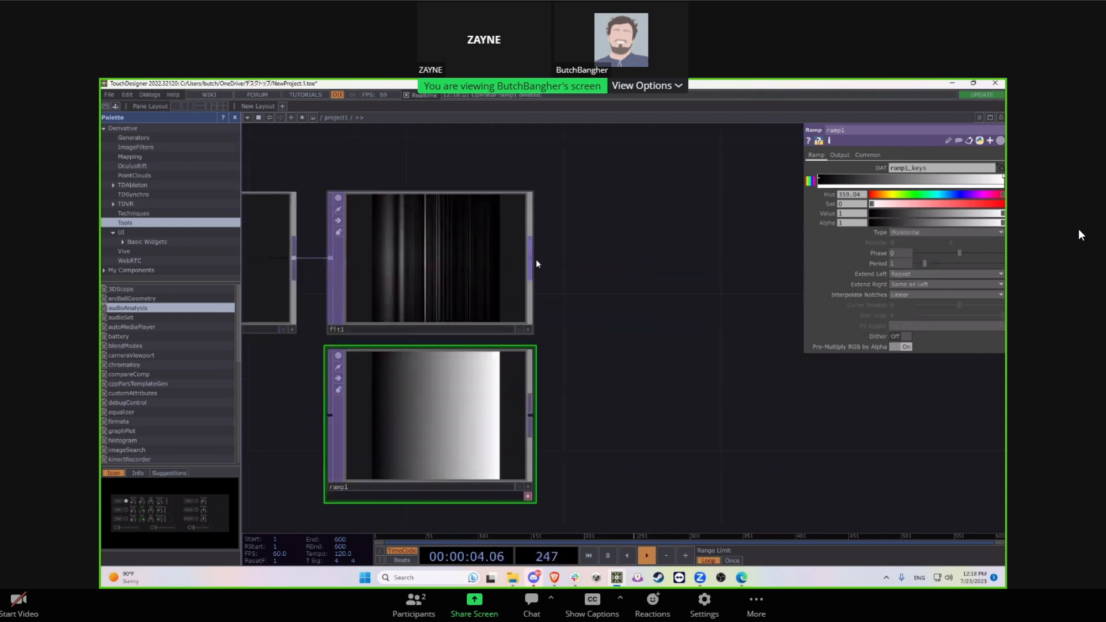
# Step: Add a Remap TOP from the Fit TOP's output and connect the Ramp TOP to its second input
pyautogui.rightClick(536, 264)
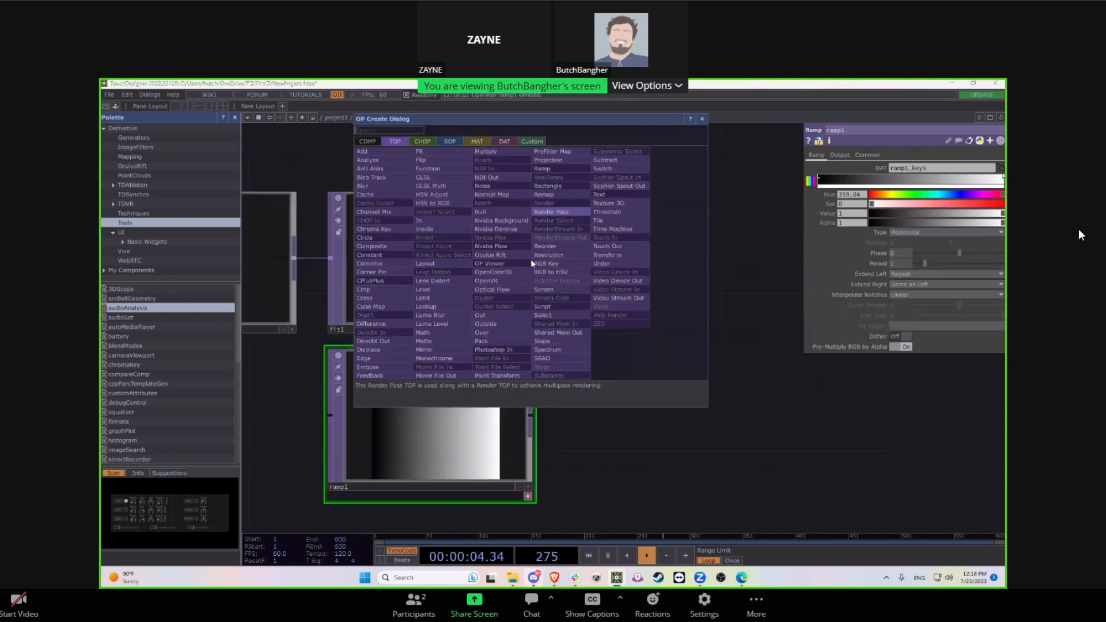
pyautogui.click(543, 194)
pyautogui.click(662, 285)
pyautogui.moveTo(531, 407); pyautogui.dragTo(568, 288)
pyautogui.moveTo(592, 428); pyautogui.dragTo(557, 459)
# Step: Set the Ramp TOP's Type to Circular
pyautogui.click(451, 453)
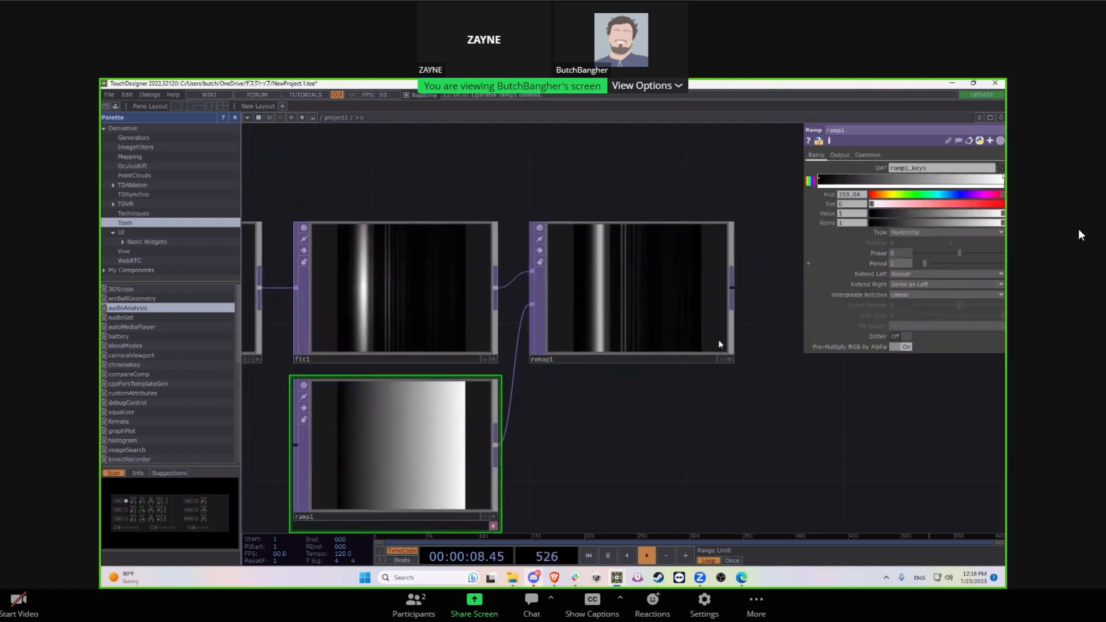
pyautogui.click(909, 233)
pyautogui.click(902, 271)
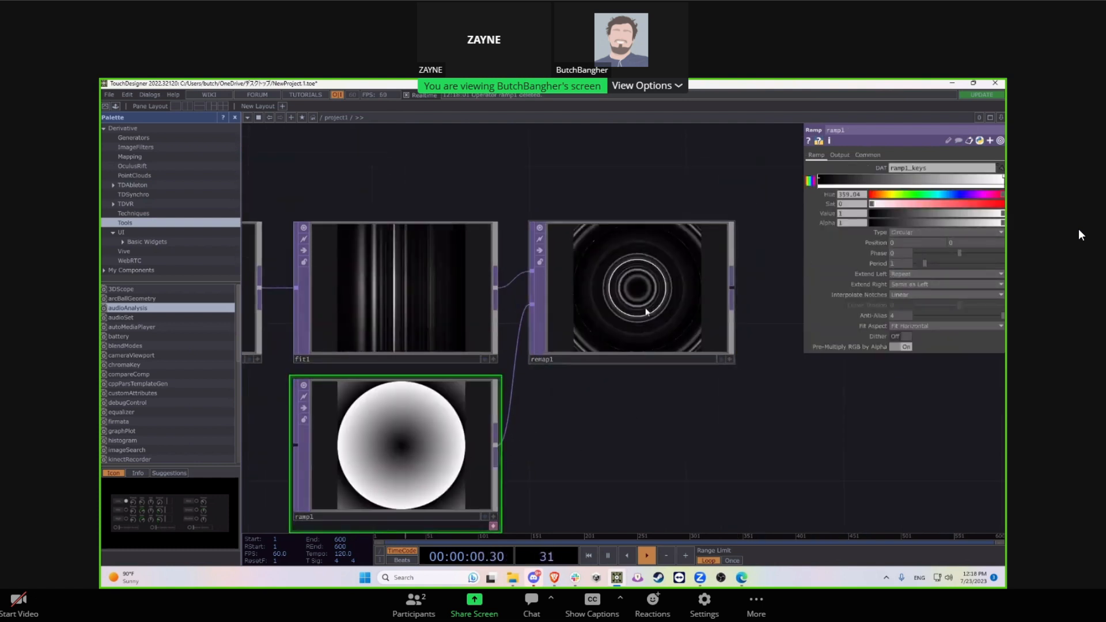
# Step: Compare the Remap TOP's image with the Fit and circular Ramp inputs to study how the spectrum is remapped
pyautogui.scroll(3, 651, 290)
pyautogui.scroll(2, 651, 290)
pyautogui.moveTo(859, 445); pyautogui.dragTo(767, 466)
pyautogui.scroll(3, 610, 335)
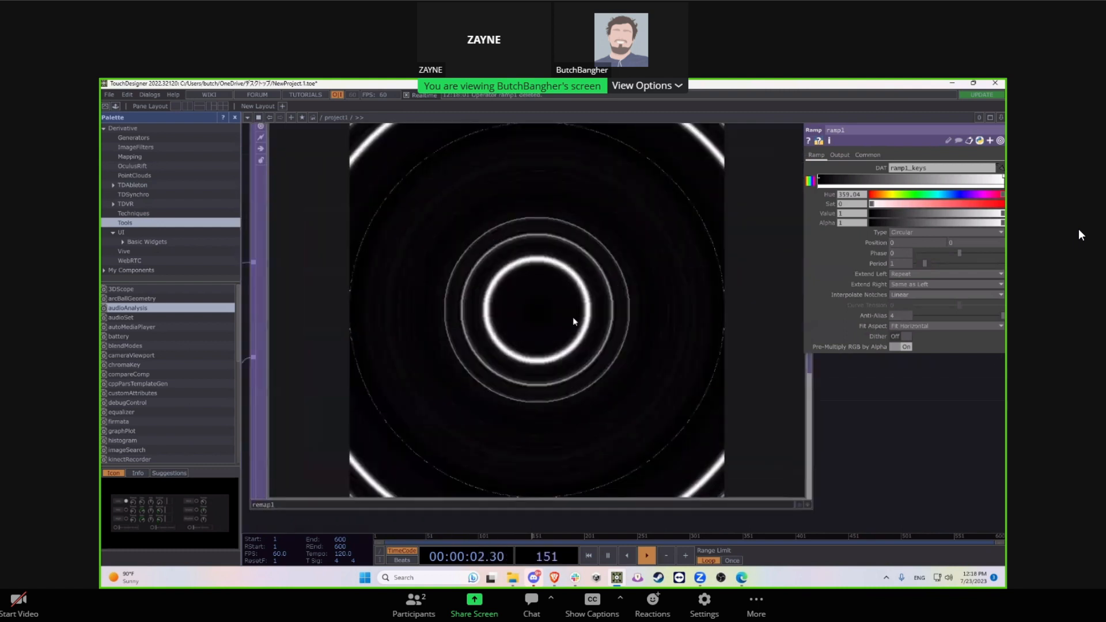
pyautogui.scroll(-3, 566, 319)
pyautogui.scroll(-3, 565, 320)
pyautogui.click(476, 307)
pyautogui.scroll(4, 506, 262)
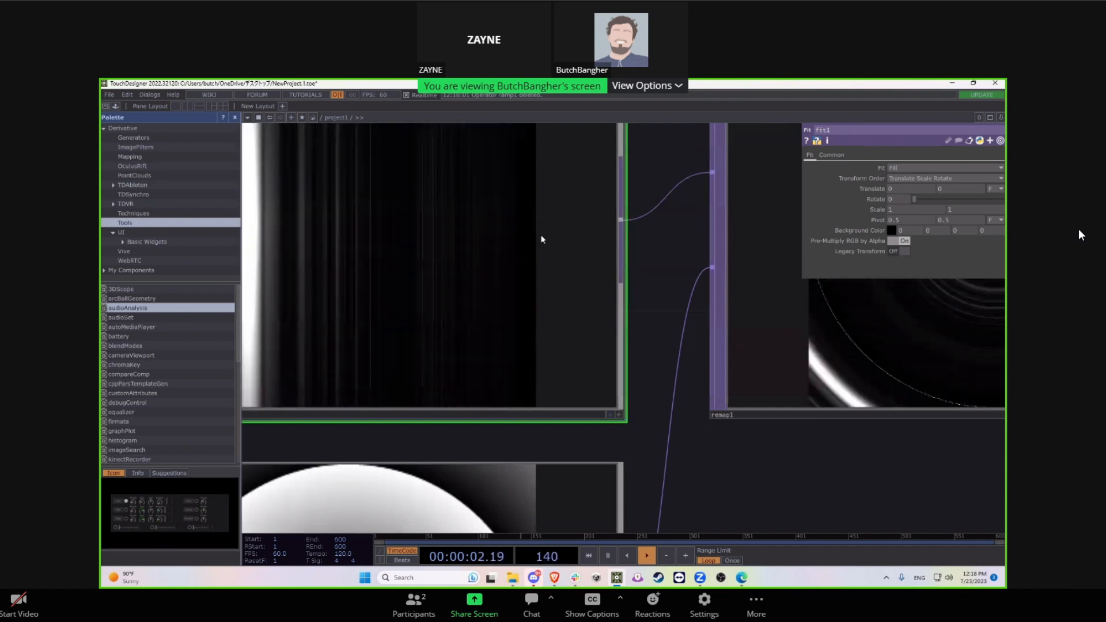
pyautogui.moveTo(732, 509); pyautogui.dragTo(745, 386)
pyautogui.moveTo(588, 418); pyautogui.dragTo(664, 352)
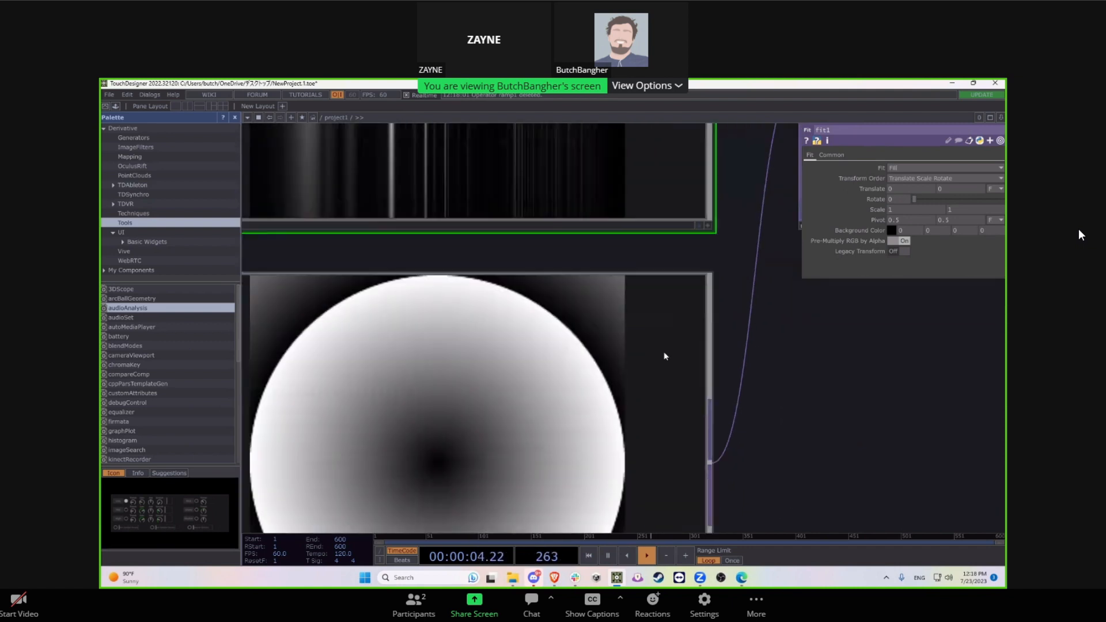
pyautogui.click(583, 369)
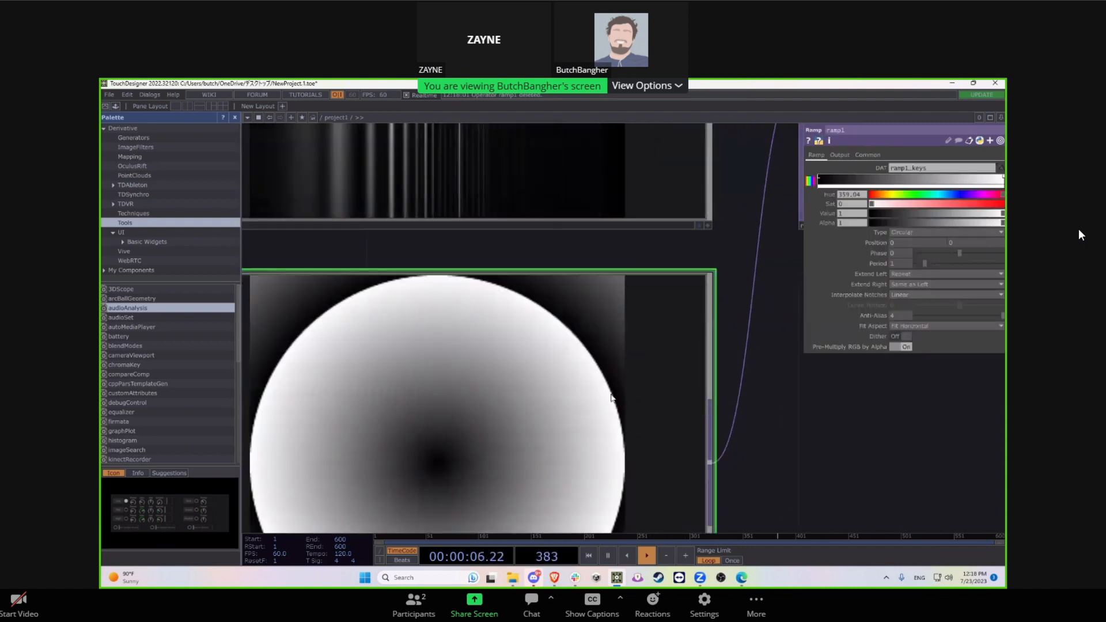
pyautogui.scroll(-2, 749, 461)
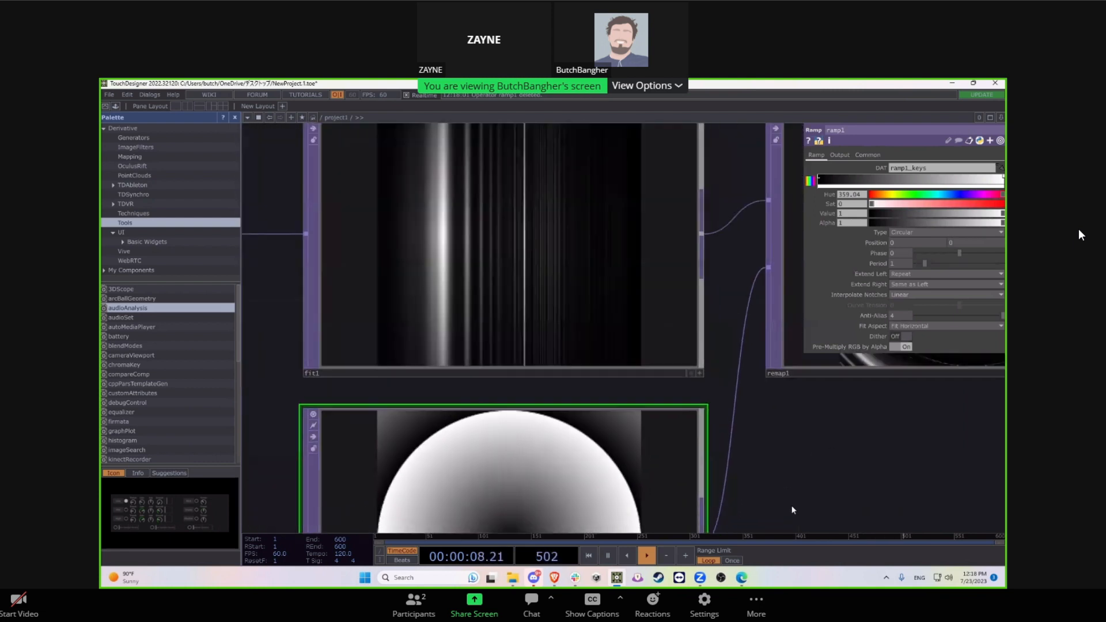
pyautogui.moveTo(793, 511); pyautogui.dragTo(789, 444)
pyautogui.moveTo(584, 326); pyautogui.dragTo(595, 411)
pyautogui.click(387, 349)
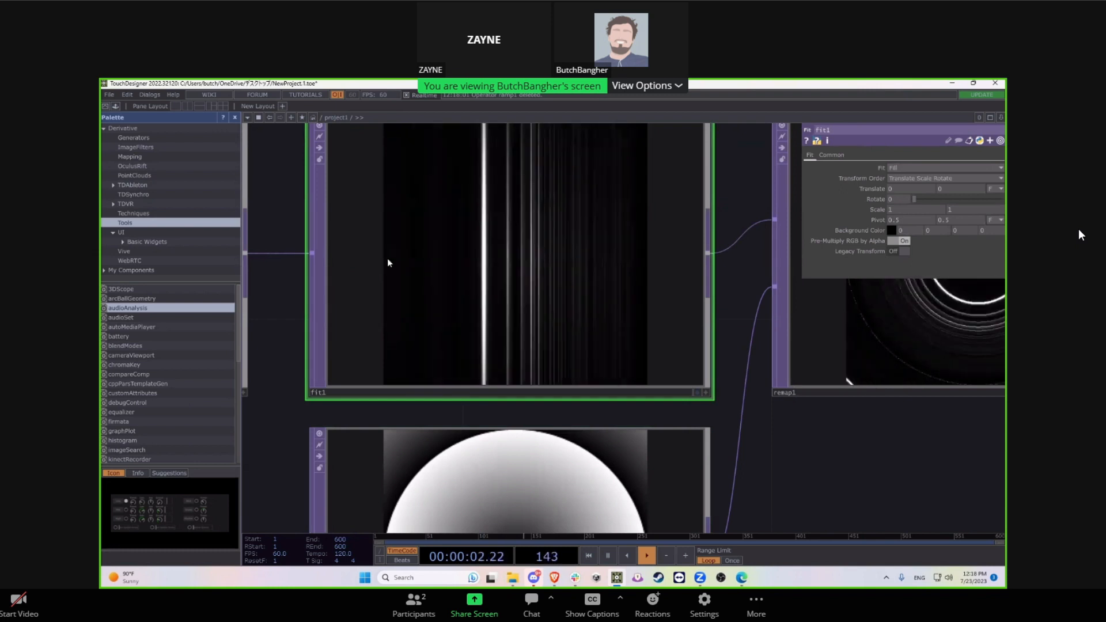
pyautogui.moveTo(599, 413); pyautogui.dragTo(563, 248)
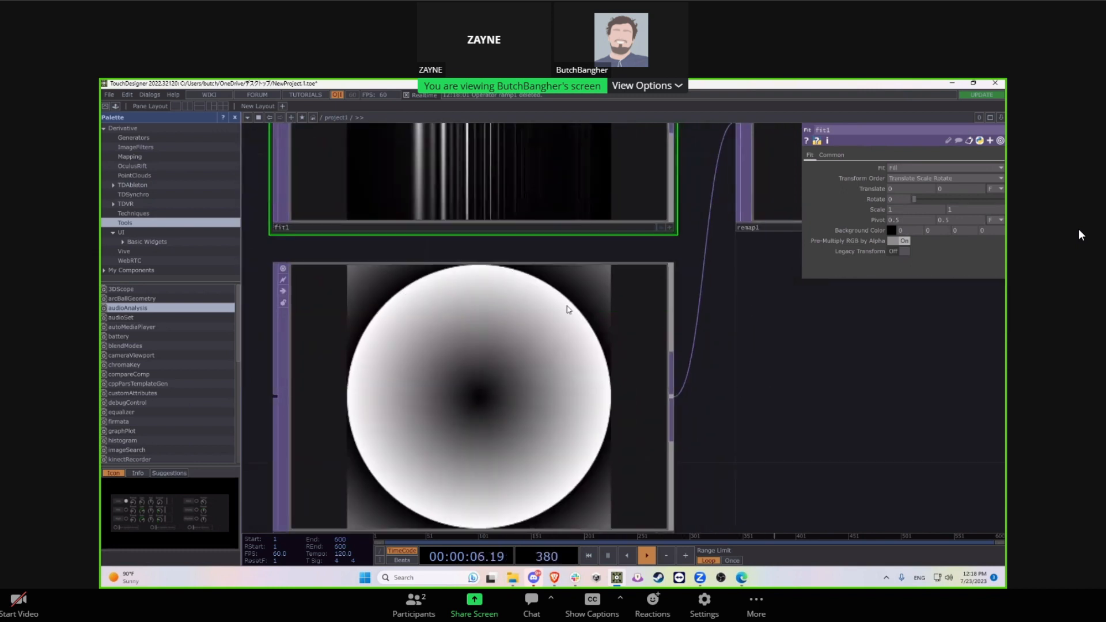
pyautogui.scroll(-5, 568, 309)
pyautogui.click(551, 318)
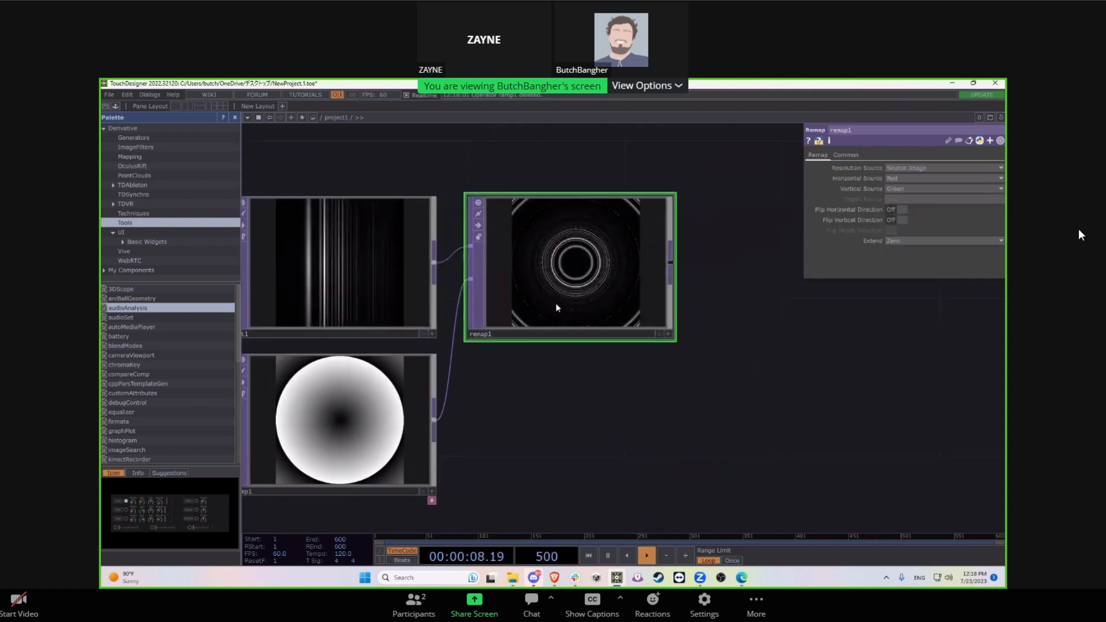
# Step: Lower the circular ramp's Period to about 0.33 and check the effect in the Remap TOP
pyautogui.click(413, 422)
pyautogui.moveTo(494, 458); pyautogui.dragTo(548, 435)
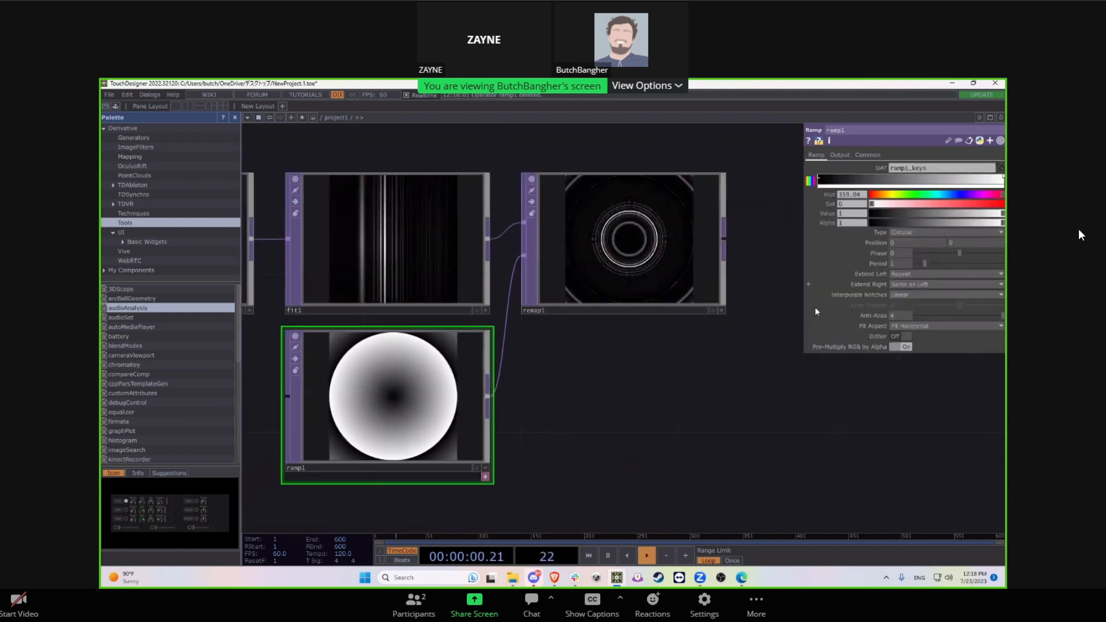
pyautogui.moveTo(928, 266); pyautogui.dragTo(918, 263)
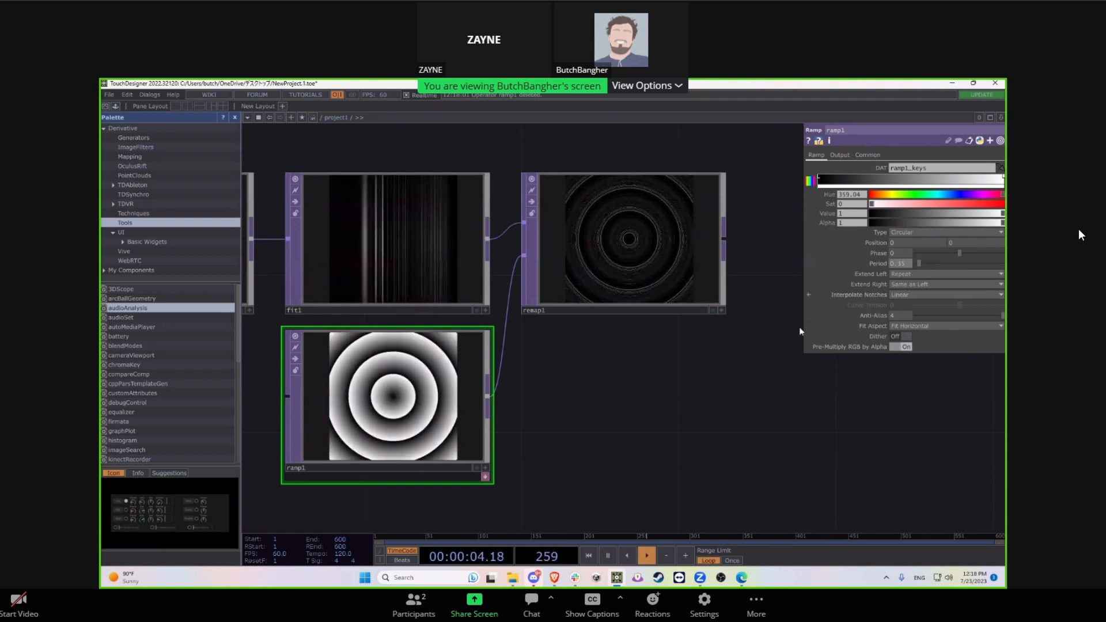
pyautogui.scroll(5, 642, 271)
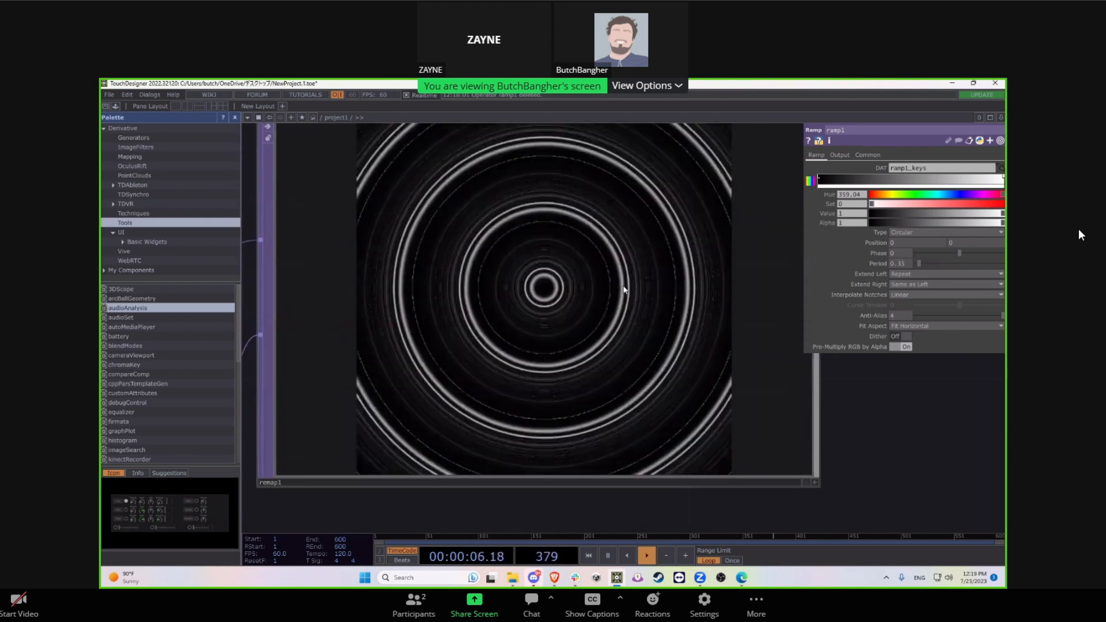
pyautogui.scroll(-5, 624, 290)
# Step: Set the circular ramp's Period to about 2.47 and drive its Phase with the expression absTime.seconds
pyautogui.moveTo(959, 254); pyautogui.dragTo(921, 269)
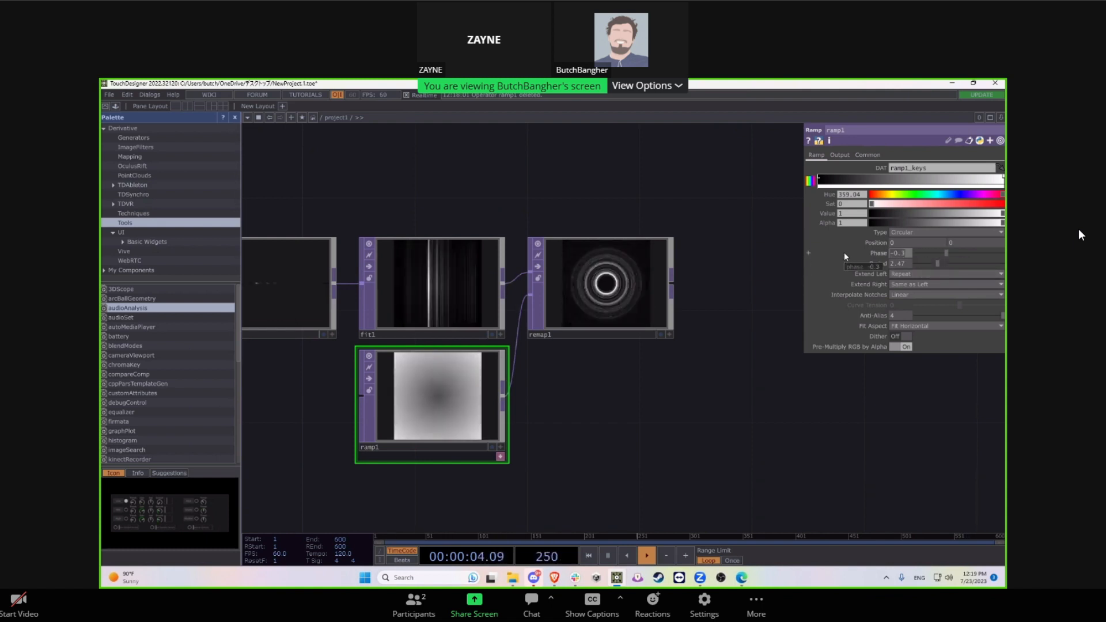
pyautogui.write('absTime.')
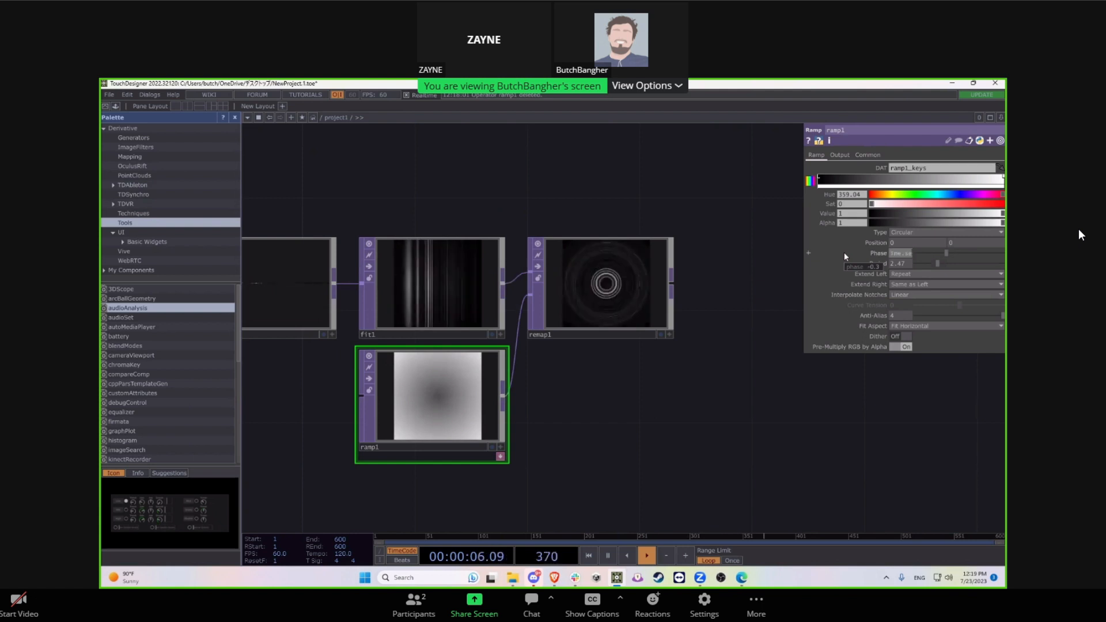
pyautogui.press('Return')
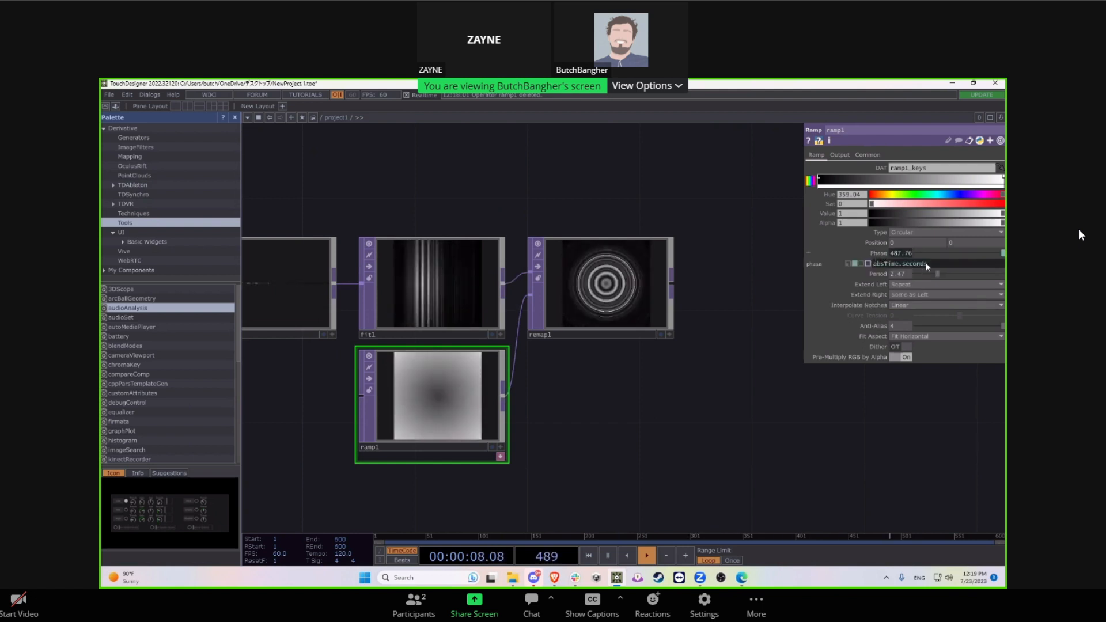
# Step: Display the Remap TOP's output as the background of the network
pyautogui.scroll(4, 614, 314)
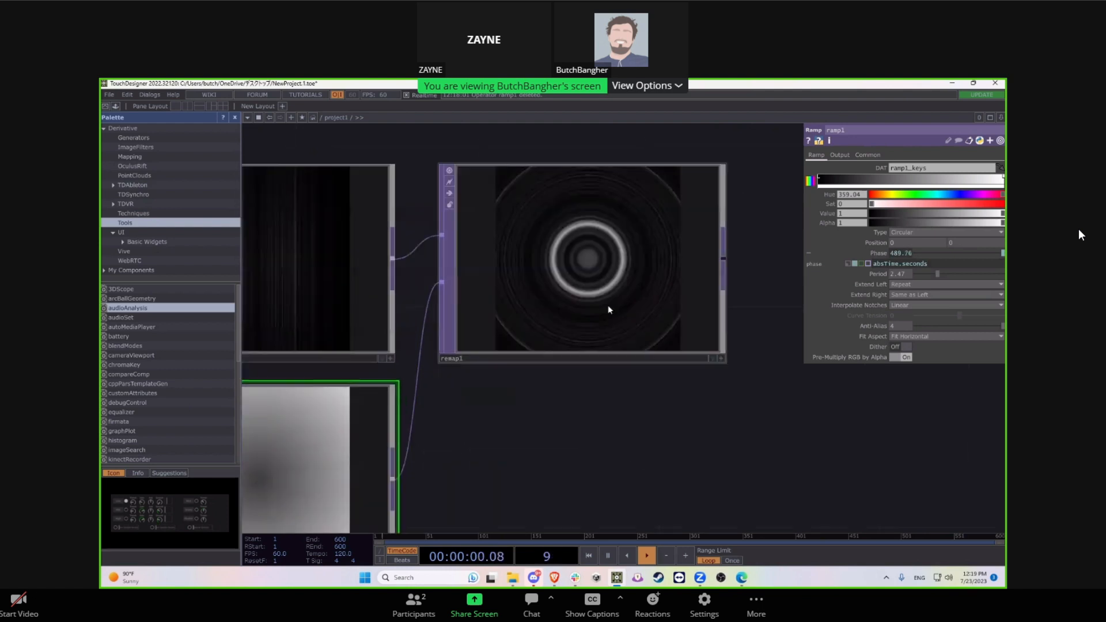
pyautogui.scroll(-2, 606, 297)
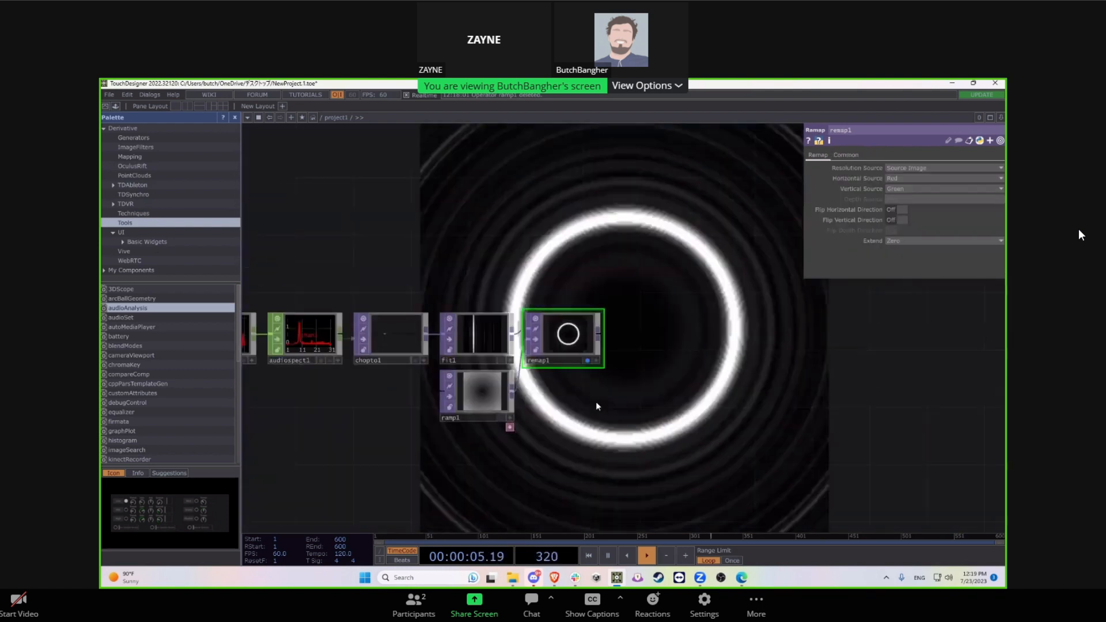
pyautogui.moveTo(596, 403); pyautogui.dragTo(671, 435)
pyautogui.scroll(-5, 579, 456)
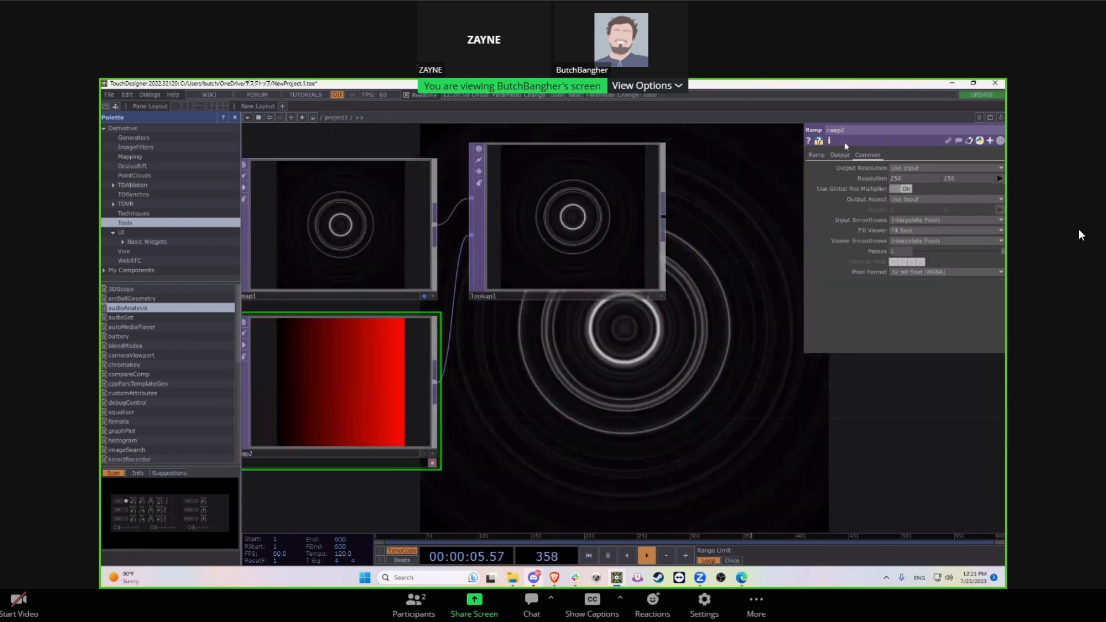
# Step: Add a green key with hue 122 and a darker blue key to the second ramp's black-to-red gradient
pyautogui.click(957, 178)
pyautogui.click(958, 180)
pyautogui.click(916, 194)
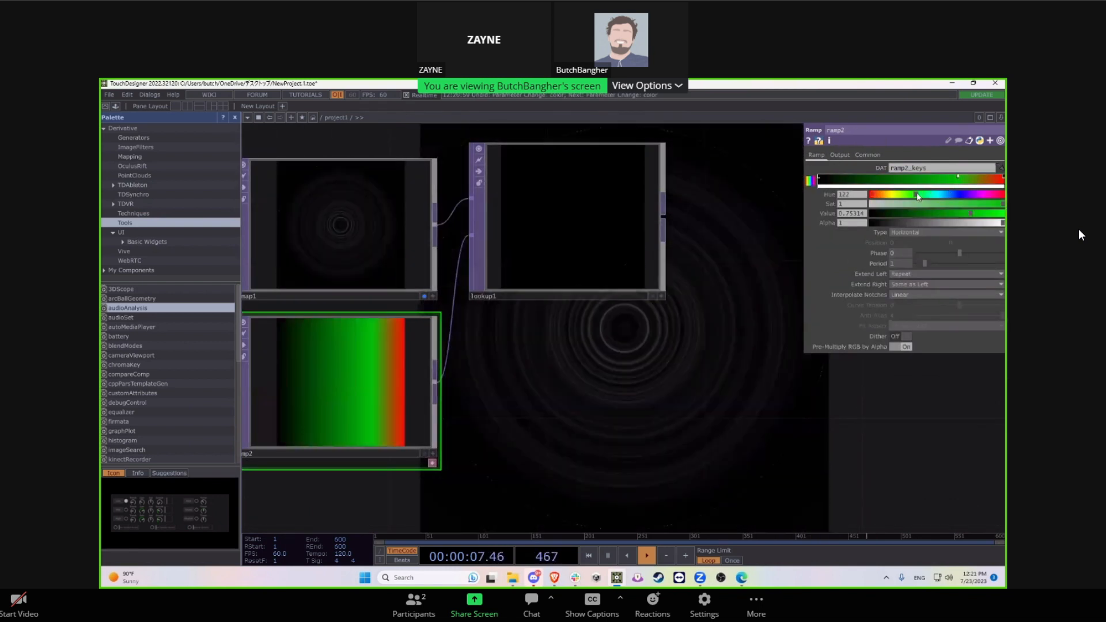
pyautogui.click(883, 180)
pyautogui.moveTo(917, 194); pyautogui.dragTo(950, 196)
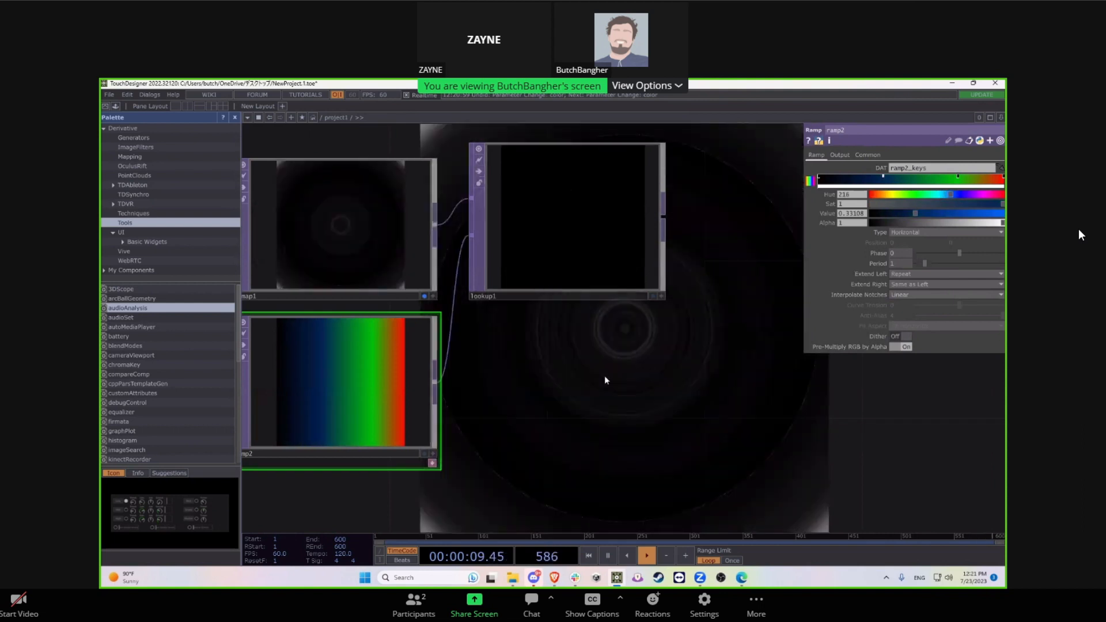
# Step: Examine the imported DeLorean geometry and the audio chain from the song source through the spectrum to the ring textures
pyautogui.scroll(-4, 602, 379)
pyautogui.moveTo(576, 368); pyautogui.dragTo(699, 257)
pyautogui.scroll(-1, 443, 403)
pyautogui.moveTo(443, 403); pyautogui.dragTo(609, 363)
pyautogui.scroll(5, 436, 269)
pyautogui.moveTo(443, 289); pyautogui.dragTo(442, 391)
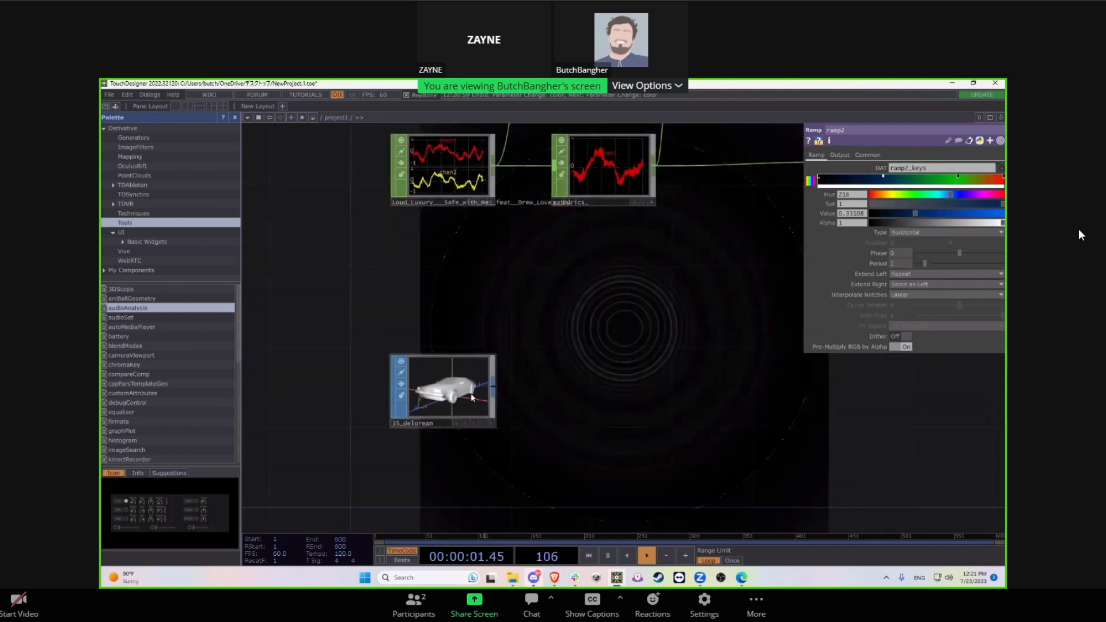
pyautogui.scroll(3, 463, 399)
pyautogui.moveTo(587, 390); pyautogui.dragTo(561, 378)
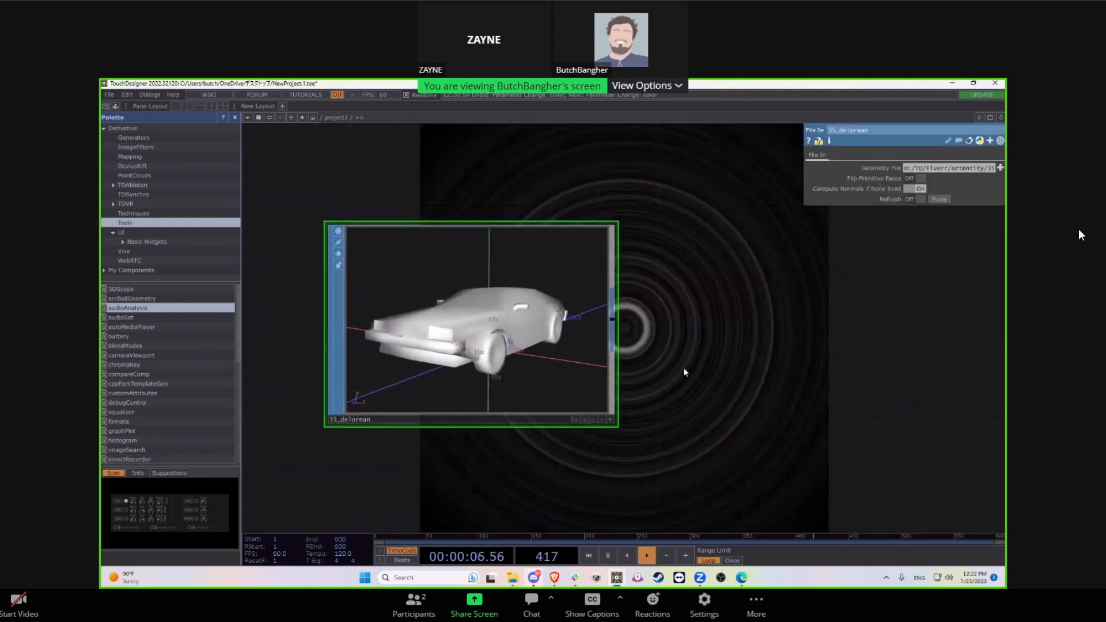
pyautogui.moveTo(684, 369); pyautogui.dragTo(636, 367)
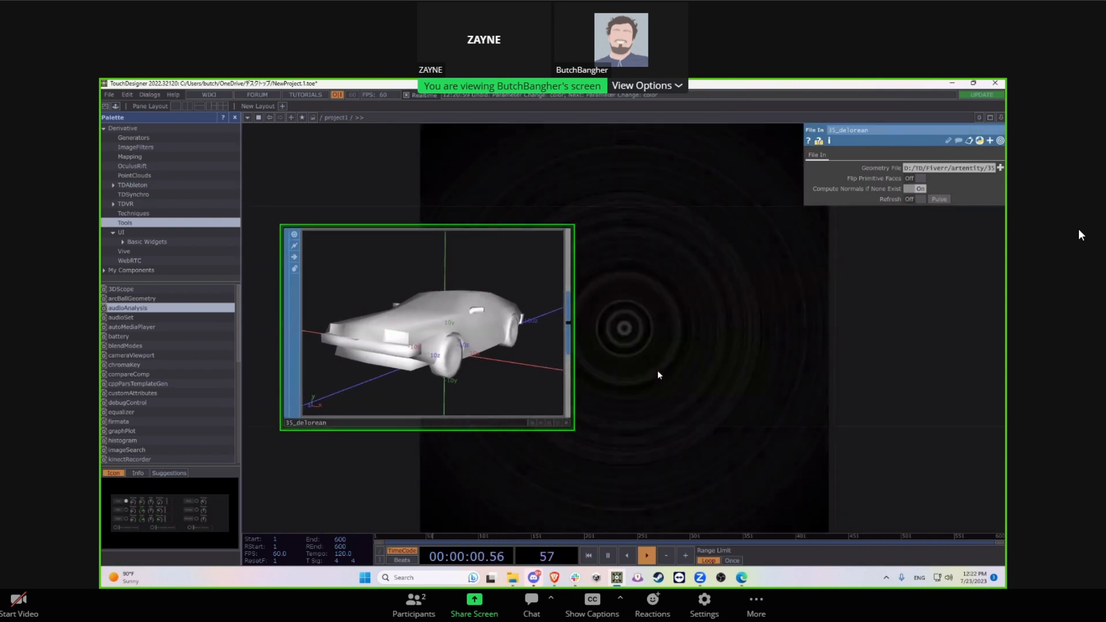
pyautogui.scroll(-1, 637, 352)
pyautogui.scroll(-1, 641, 341)
pyautogui.moveTo(686, 343); pyautogui.dragTo(545, 338)
pyautogui.scroll(-3, 617, 288)
pyautogui.moveTo(617, 288); pyautogui.dragTo(459, 395)
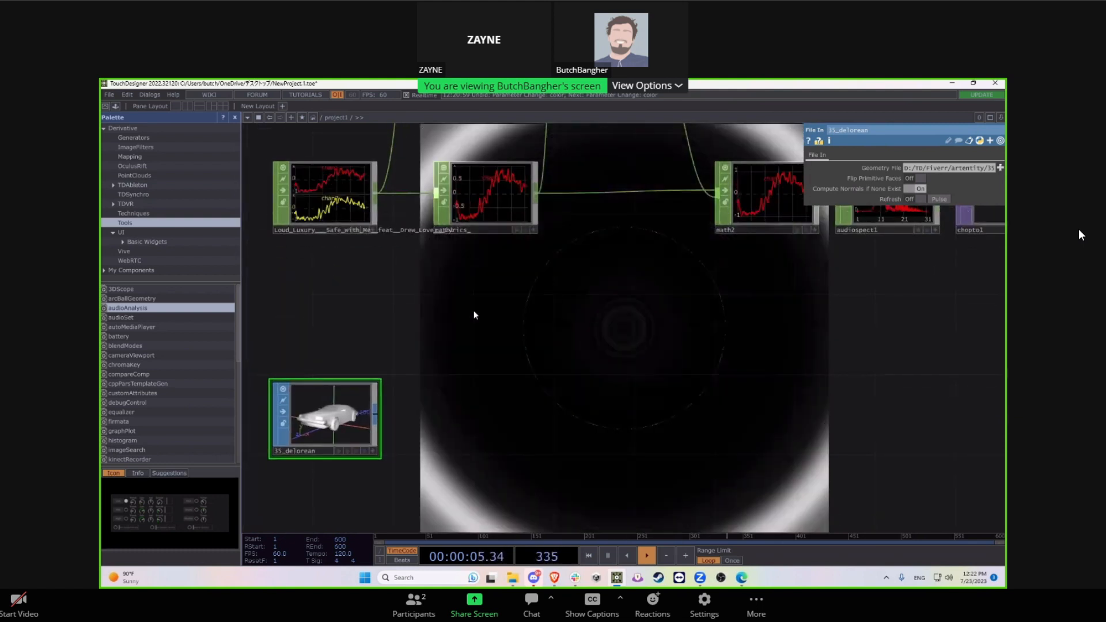
pyautogui.moveTo(573, 319); pyautogui.dragTo(432, 361)
pyautogui.moveTo(588, 360); pyautogui.dragTo(521, 338)
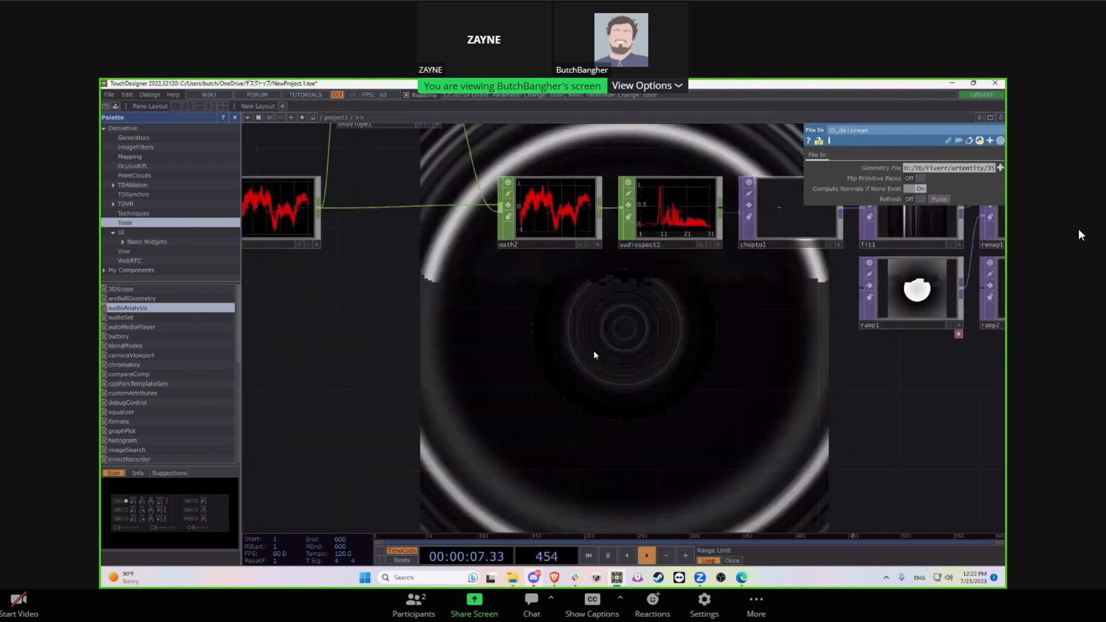
pyautogui.scroll(3, 678, 234)
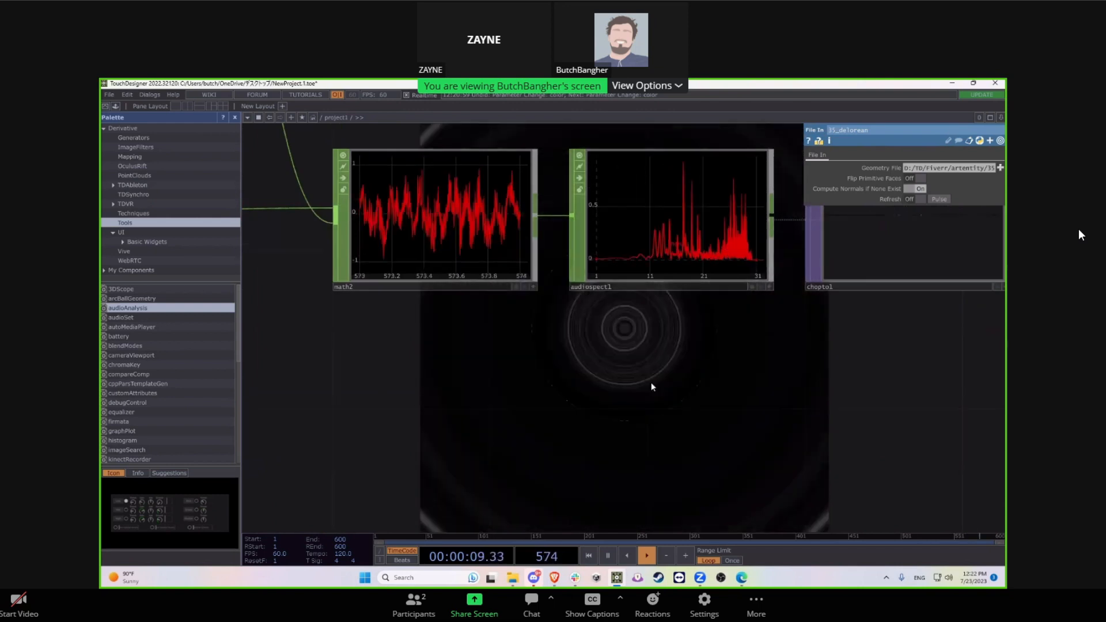
# Step: Move the DeLorean File In SOP beneath the Math CHOP that feeds the Audio Spectrum
pyautogui.moveTo(501, 378); pyautogui.dragTo(675, 271)
pyautogui.scroll(-5, 675, 271)
pyautogui.moveTo(344, 422); pyautogui.dragTo(459, 429)
pyautogui.moveTo(349, 429); pyautogui.dragTo(688, 370)
pyautogui.scroll(3, 704, 257)
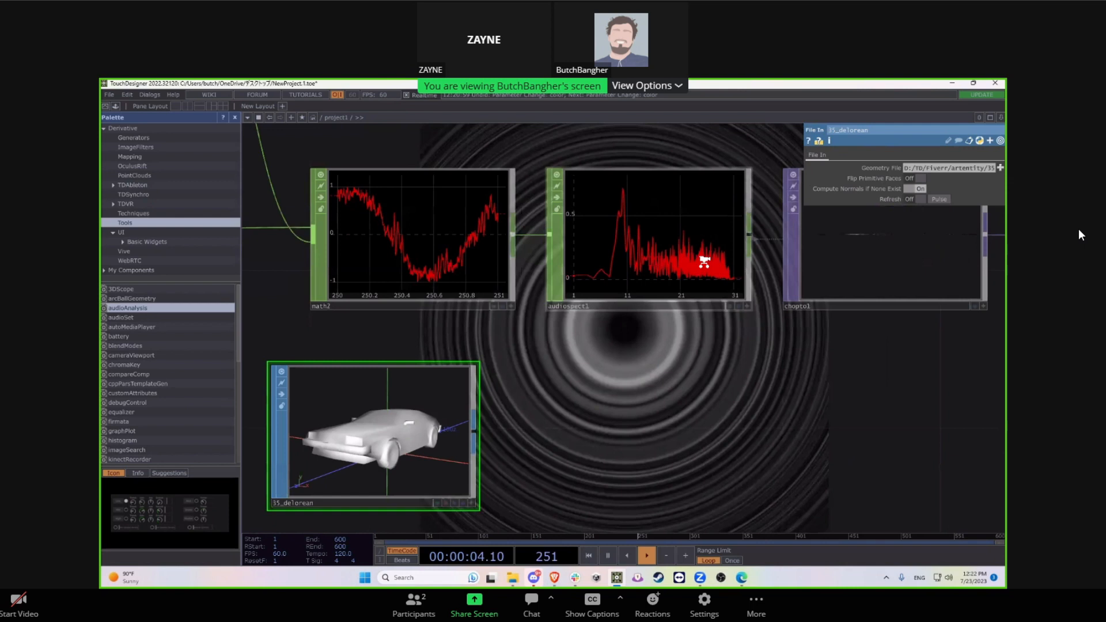
# Step: Add a CHOP to DAT that reads audiospect1 and place it below the Audio Spectrum CHOP
pyautogui.click(621, 267)
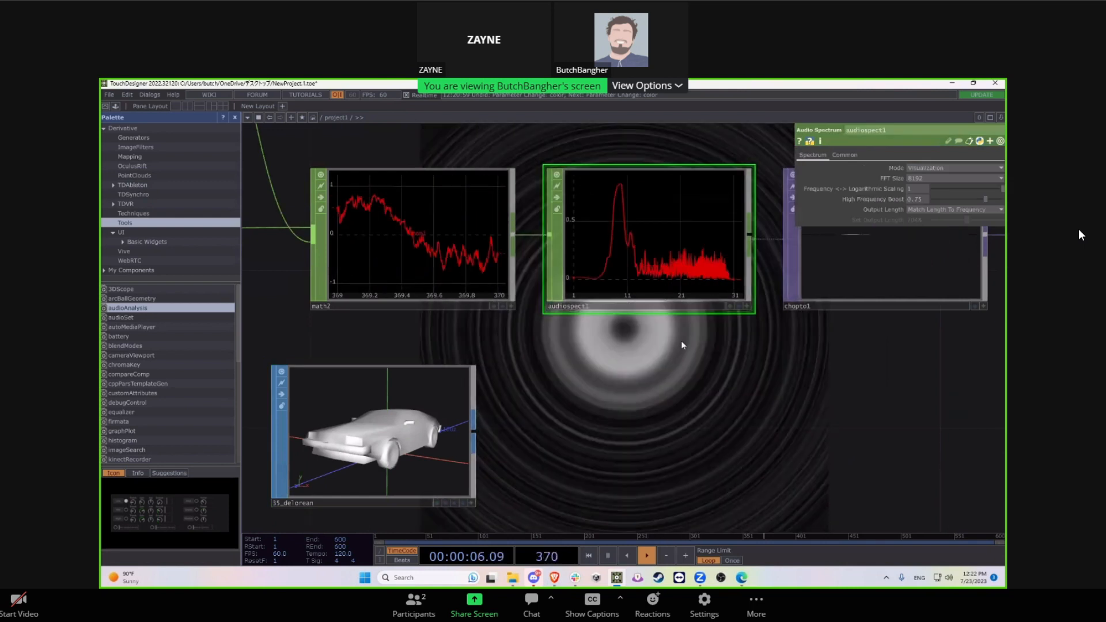
pyautogui.moveTo(630, 432); pyautogui.dragTo(622, 410)
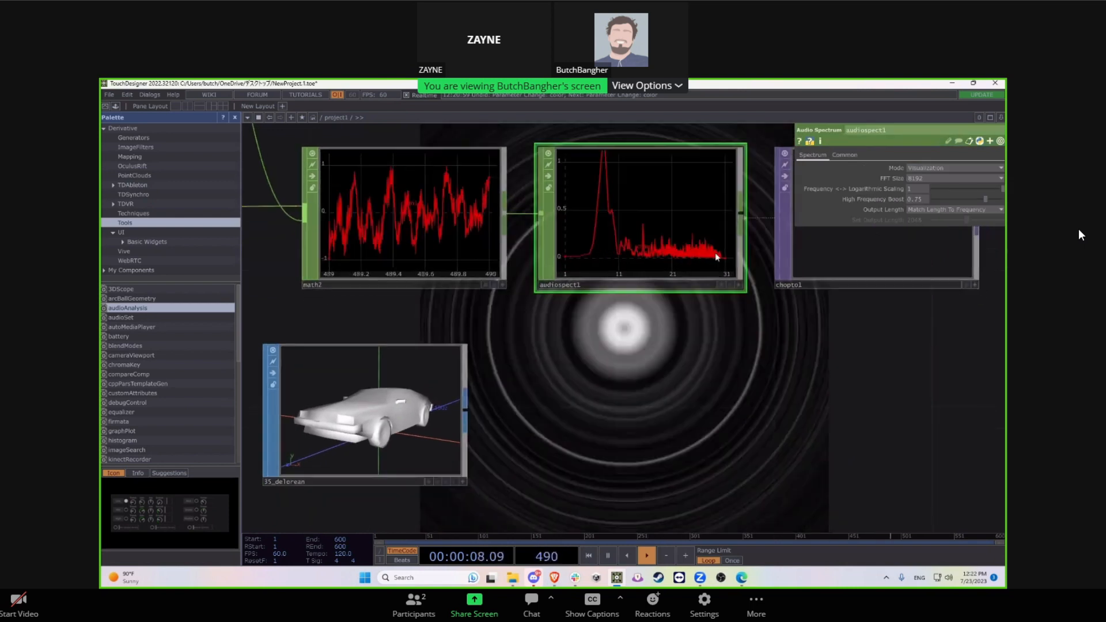
pyautogui.press('Tab')
pyautogui.click(707, 107)
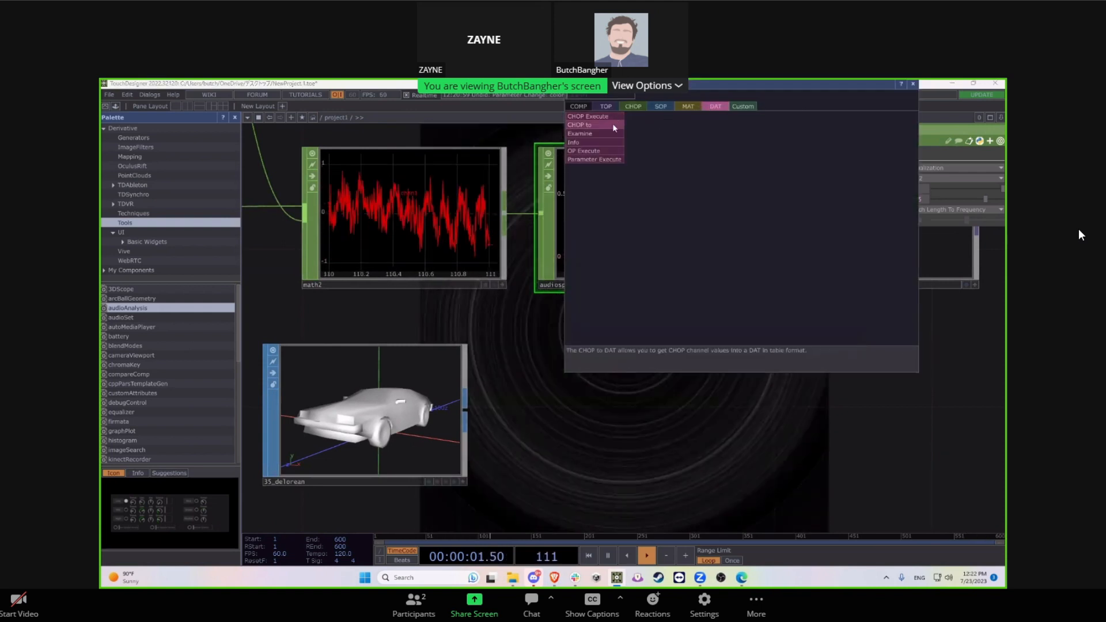
pyautogui.click(613, 123)
pyautogui.click(617, 408)
pyautogui.moveTo(721, 409); pyautogui.dragTo(734, 369)
pyautogui.moveTo(710, 402); pyautogui.dragTo(751, 403)
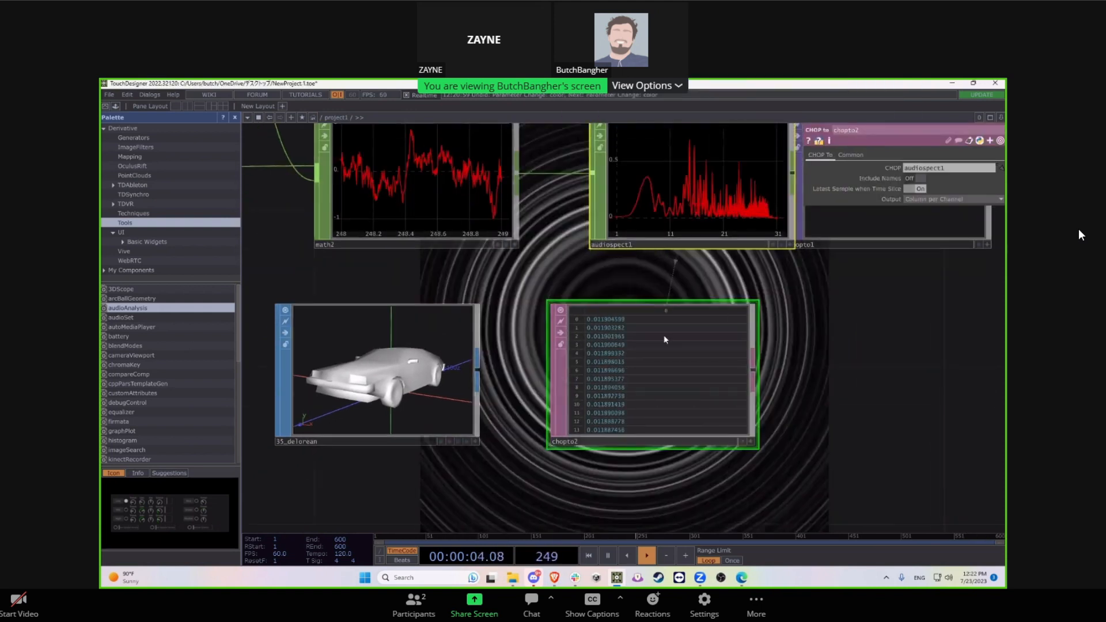
# Step: Examine the live spectrum sample values row by row in the chopto2 table
pyautogui.hotkey('ctrl', 'z')
pyautogui.moveTo(691, 418); pyautogui.dragTo(690, 417)
pyautogui.scroll(5, 676, 402)
pyautogui.scroll(-2, 474, 349)
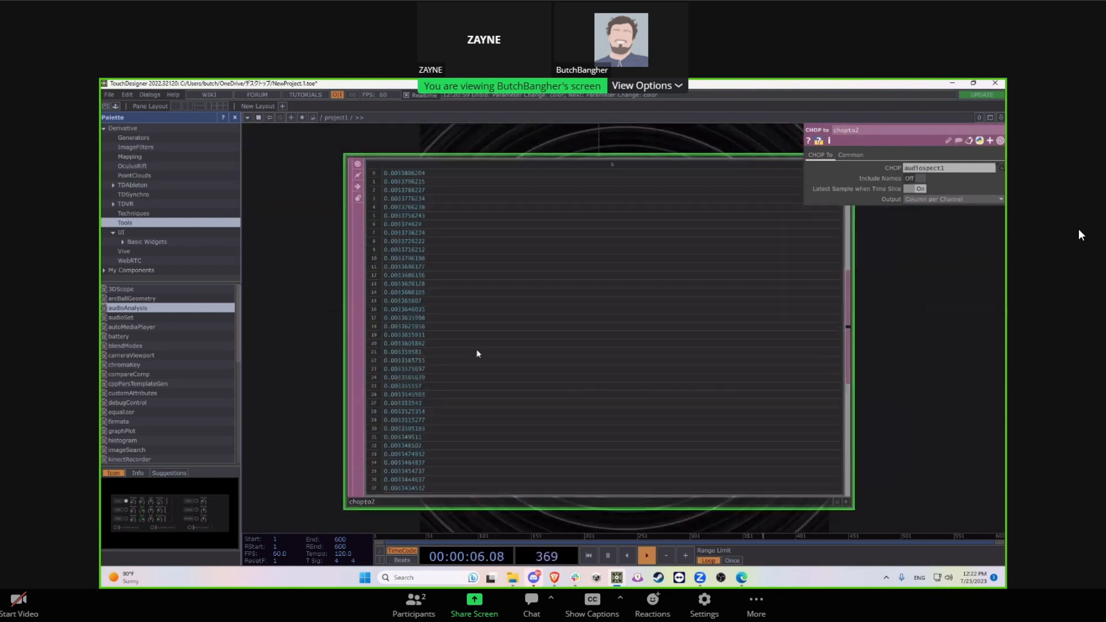
pyautogui.scroll(-1, 440, 342)
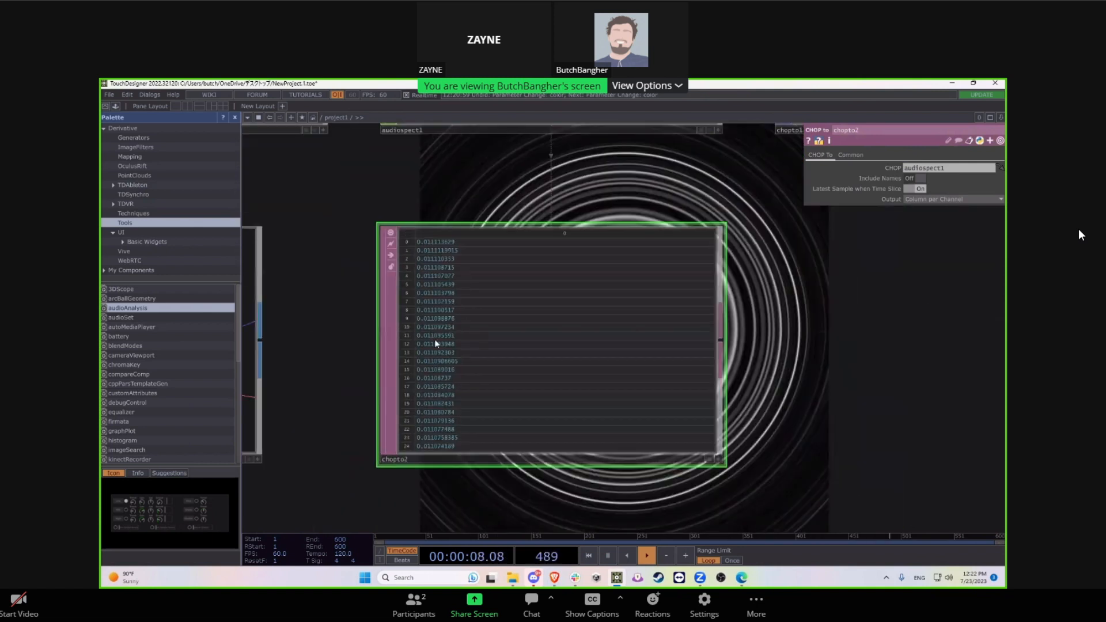
pyautogui.scroll(5, 435, 339)
pyautogui.scroll(-5, 438, 403)
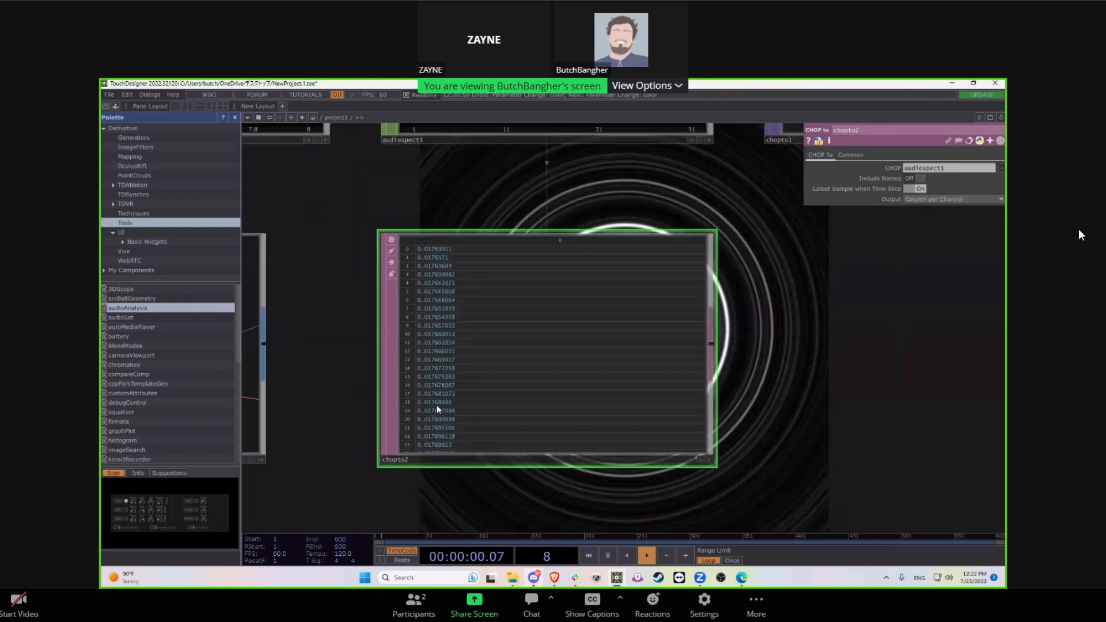
# Step: Move the DeLorean SOP down so it sits one row below the chopto2 DAT
pyautogui.moveTo(469, 369); pyautogui.dragTo(546, 342)
pyautogui.click(509, 340)
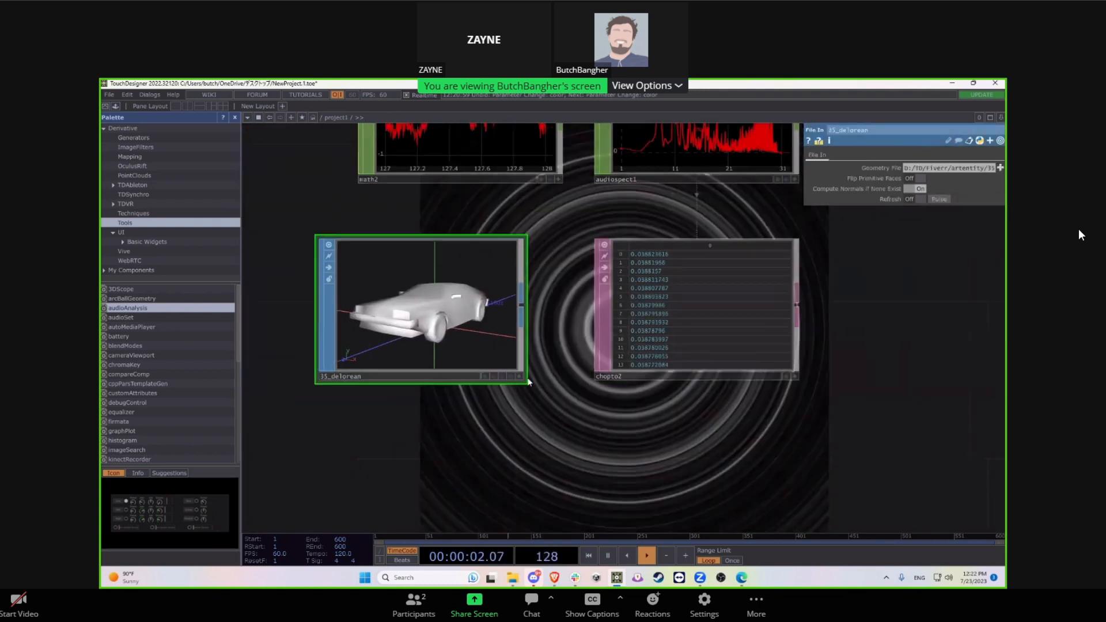
pyautogui.moveTo(464, 363); pyautogui.dragTo(497, 379)
pyautogui.moveTo(664, 394); pyautogui.dragTo(483, 378)
pyautogui.scroll(-3, 484, 380)
pyautogui.moveTo(382, 293); pyautogui.dragTo(380, 459)
pyautogui.moveTo(547, 465); pyautogui.dragTo(556, 336)
# Step: Add a Transform SOP connected to the DeLorean's output and place it directly below chopto2
pyautogui.press('Tab')
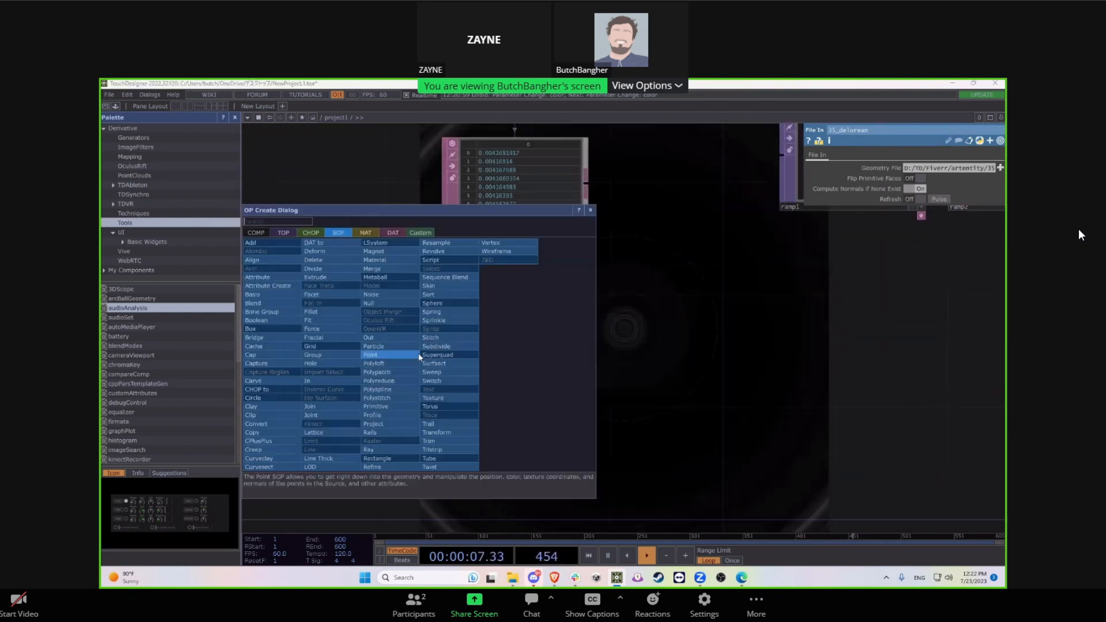
pyautogui.click(475, 426)
pyautogui.click(531, 350)
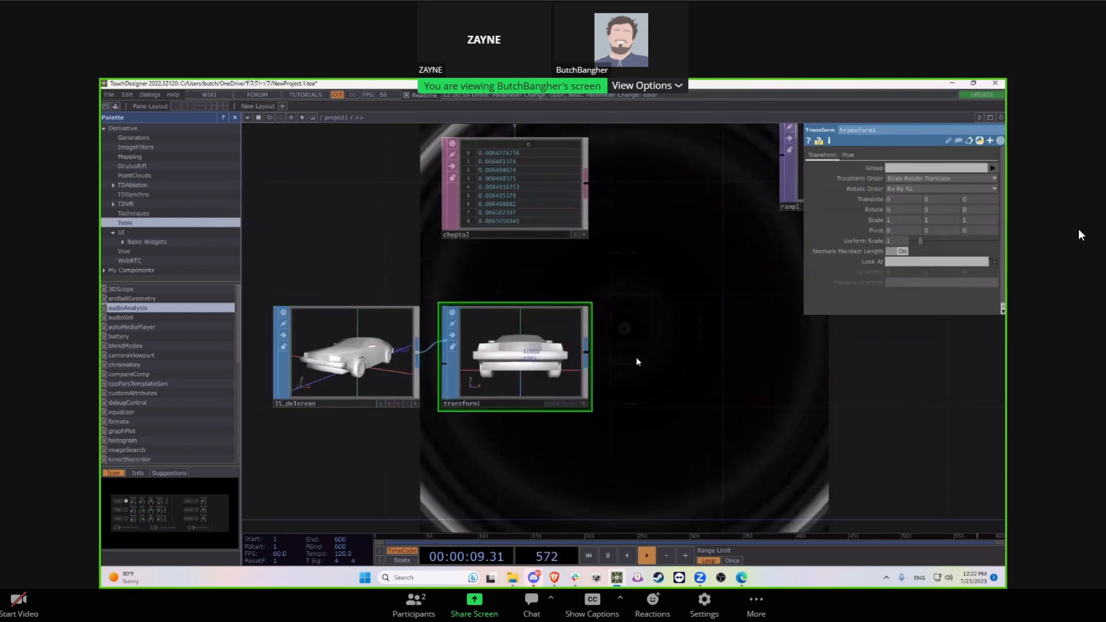
# Step: Drive the Transform SOP's Y translation with the expression op('chopto2')[5,0]
pyautogui.moveTo(757, 236); pyautogui.dragTo(752, 277)
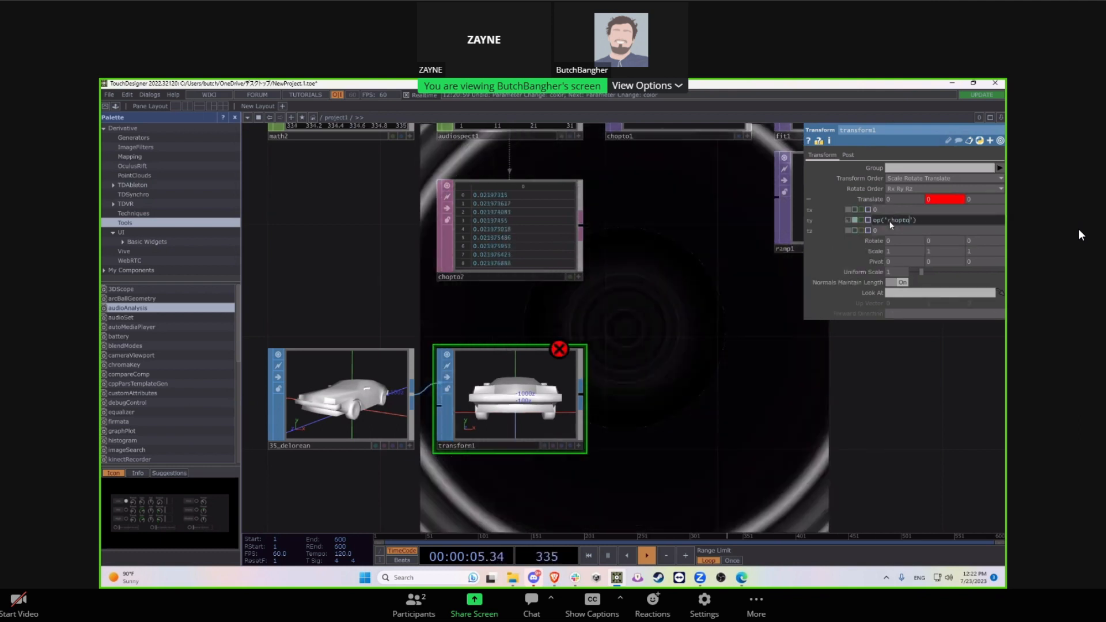
pyautogui.write("2')")
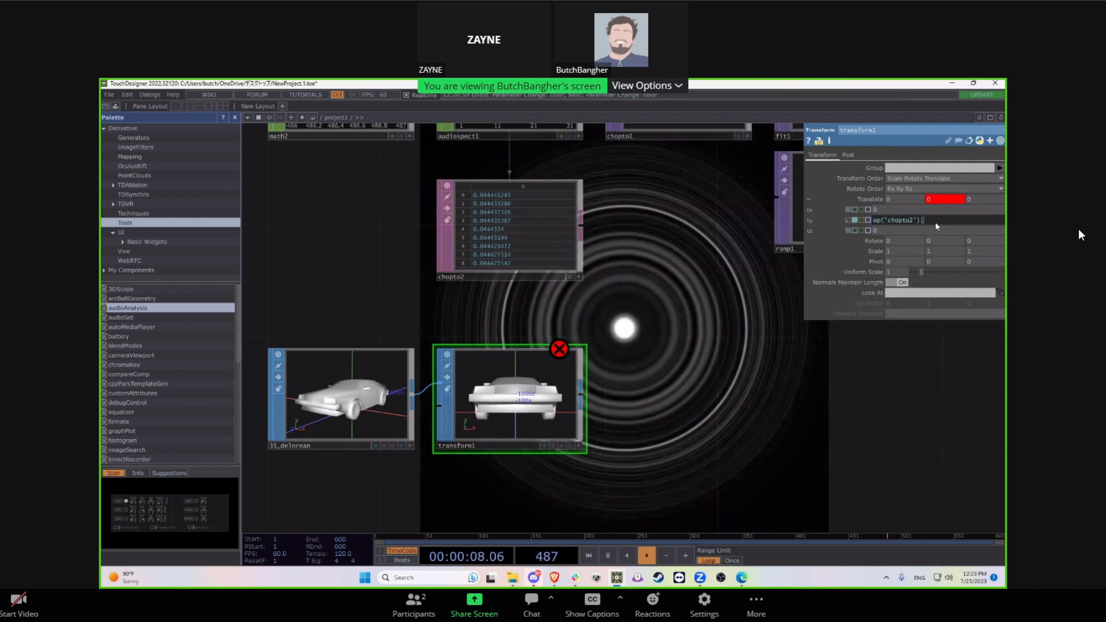
pyautogui.write('[')
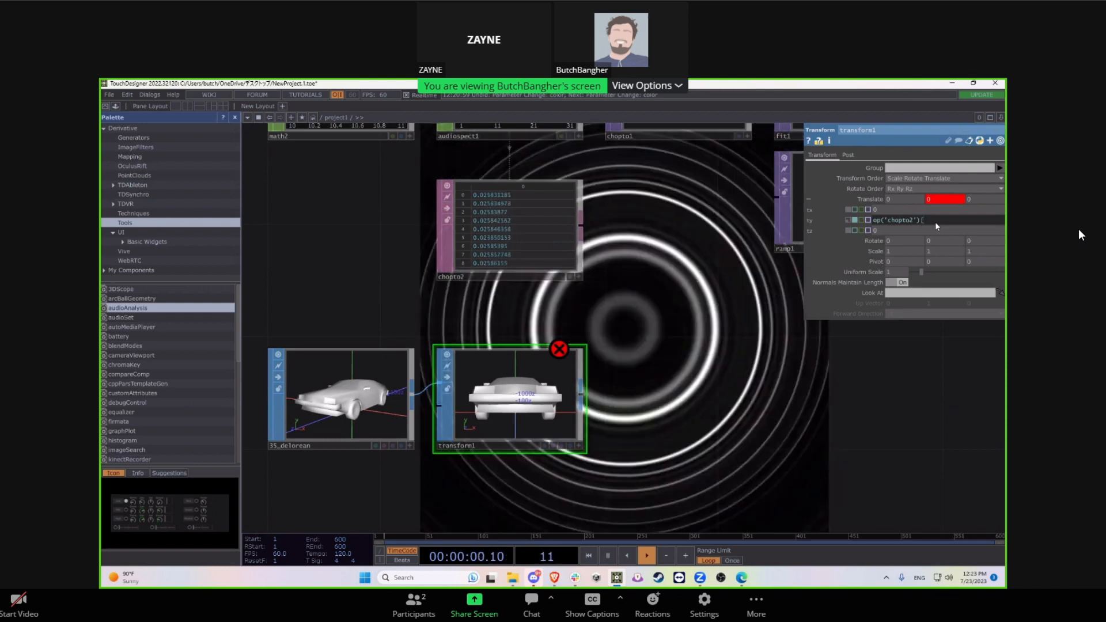
pyautogui.write('5,0]')
pyautogui.press('Return')
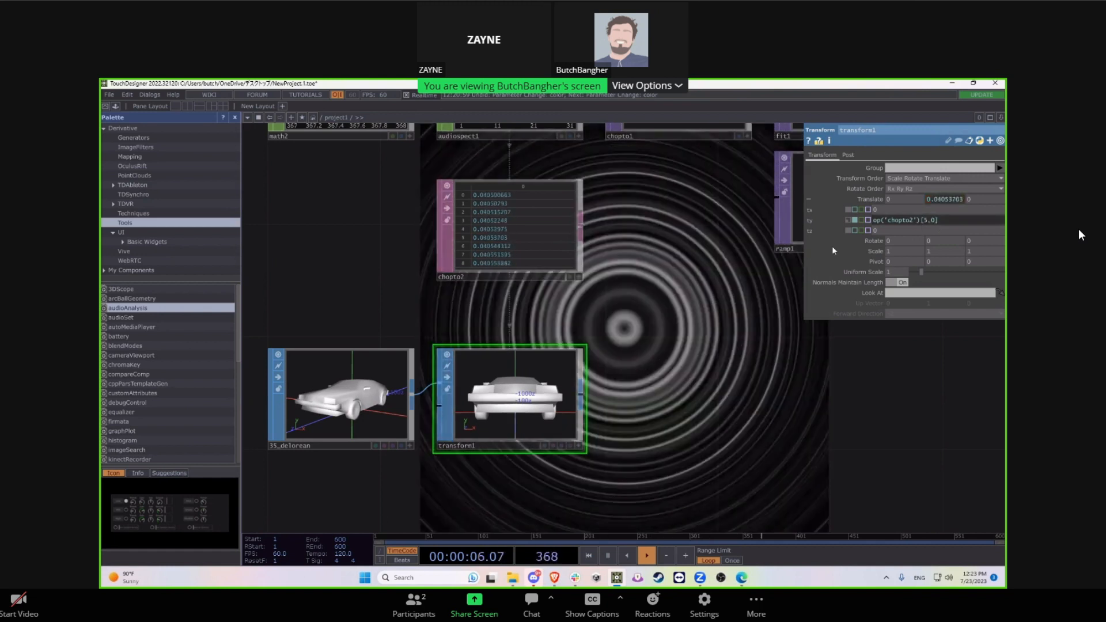
# Step: Multiply the Y translation expression by 10, then 100, and finally 1000 to amplify the car's vertical motion
pyautogui.click(943, 221)
pyautogui.write('* 10')
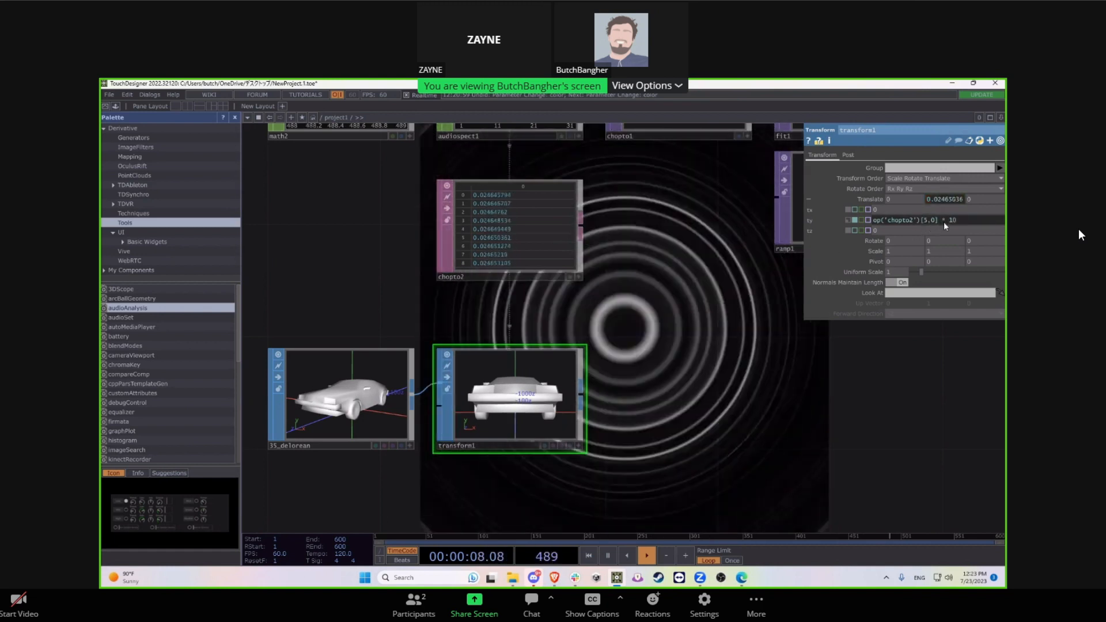
pyautogui.press('Return')
pyautogui.click(967, 220)
pyautogui.write('0')
pyautogui.press('Return')
pyautogui.click(956, 221)
pyautogui.write('0')
pyautogui.press('Return')
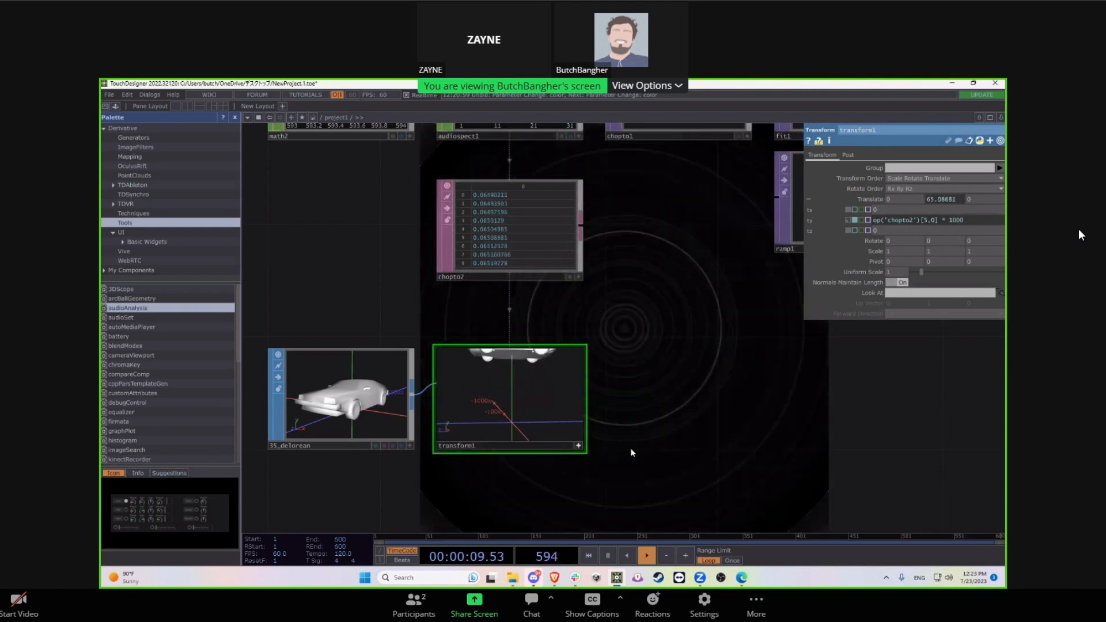
# Step: Try to smooth the spectrum with a Filter CHOP connected to the Audio Spectrum's output
pyautogui.scroll(-5, 632, 452)
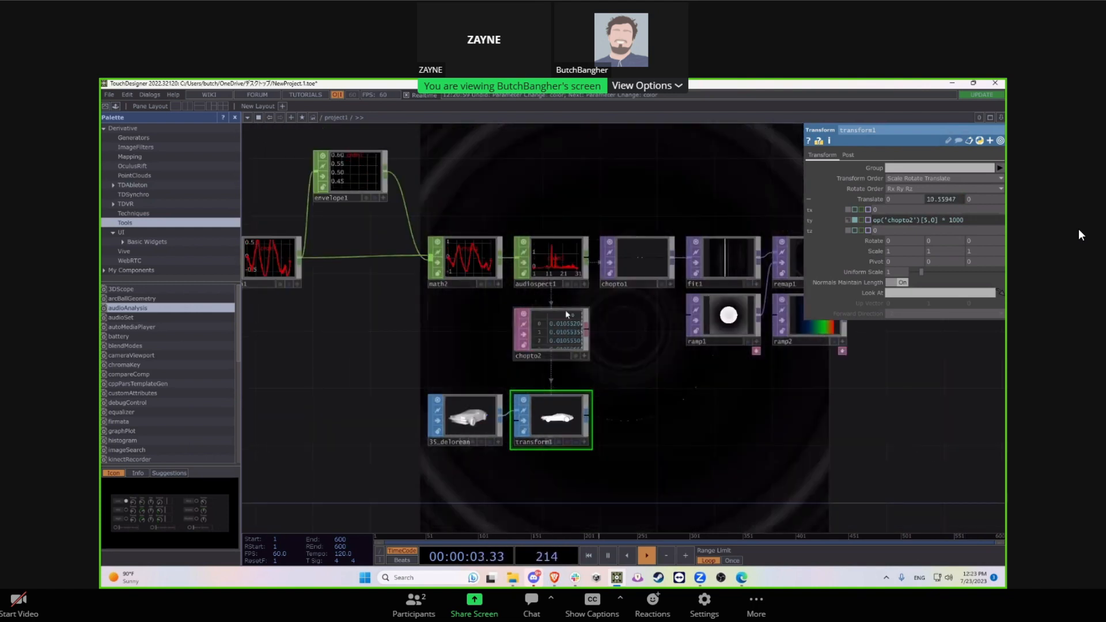
pyautogui.scroll(4, 589, 270)
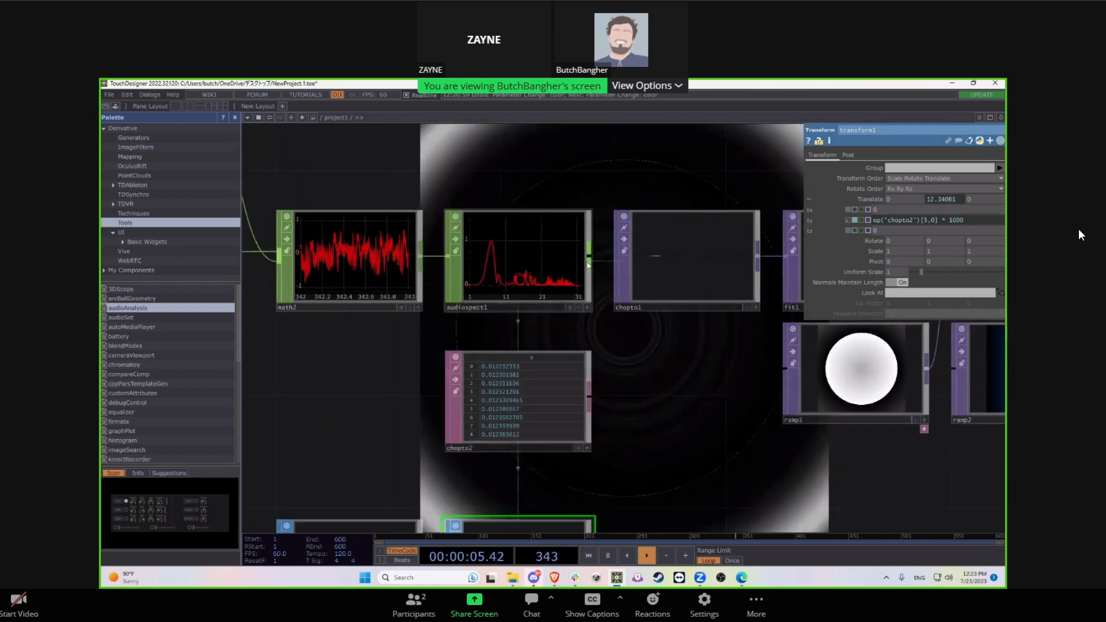
pyautogui.moveTo(623, 387); pyautogui.dragTo(733, 447)
pyautogui.scroll(-2, 733, 447)
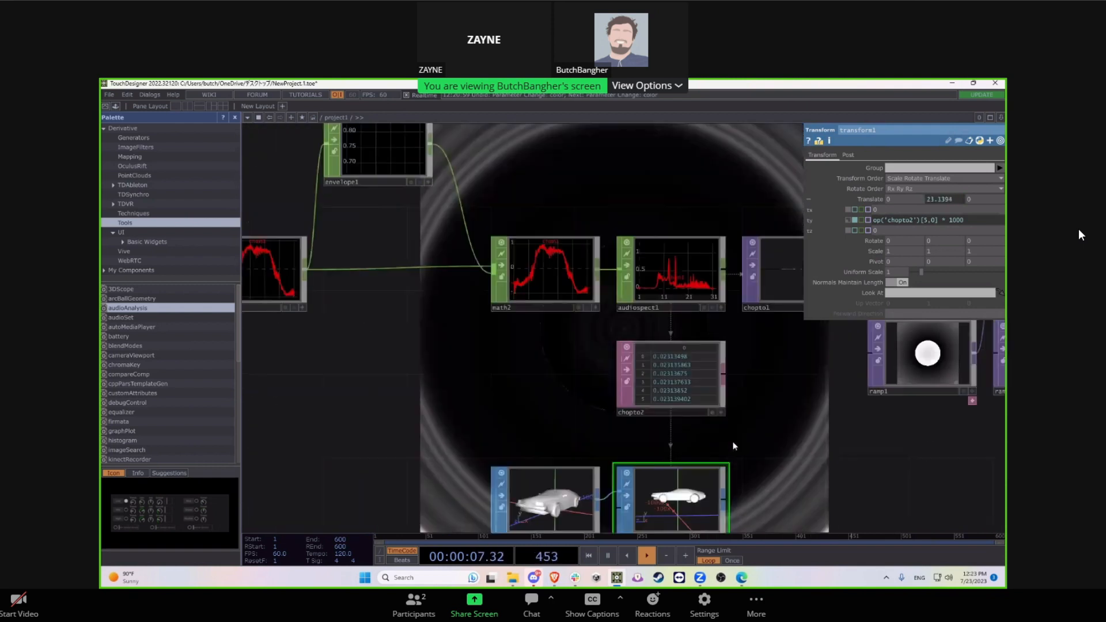
pyautogui.rightClick(728, 290)
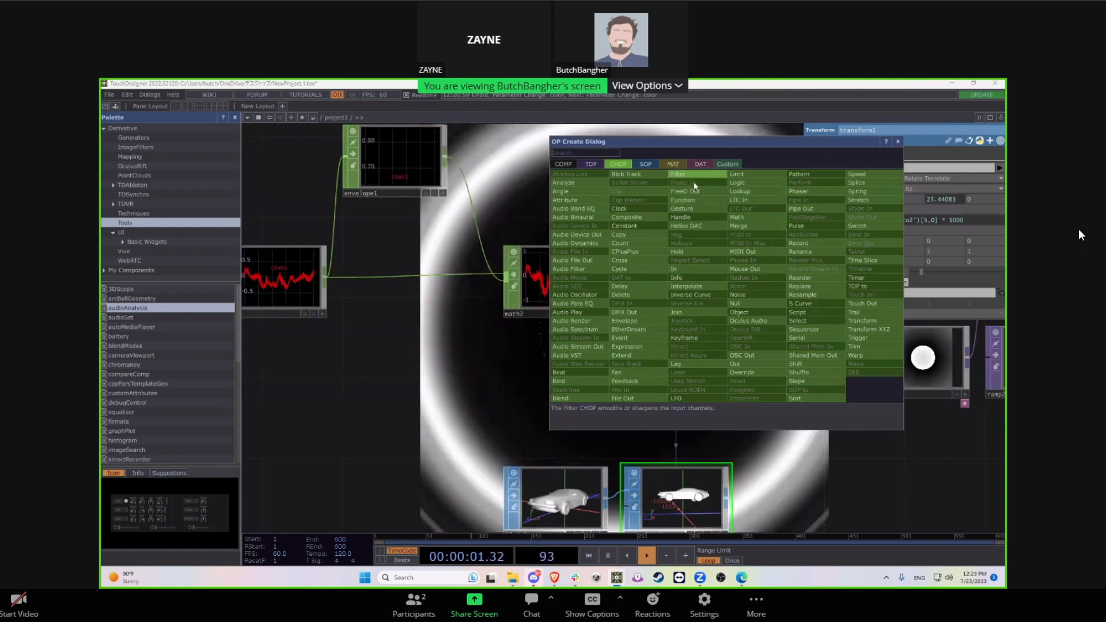
pyautogui.click(678, 174)
pyautogui.click(556, 382)
pyautogui.scroll(3, 547, 398)
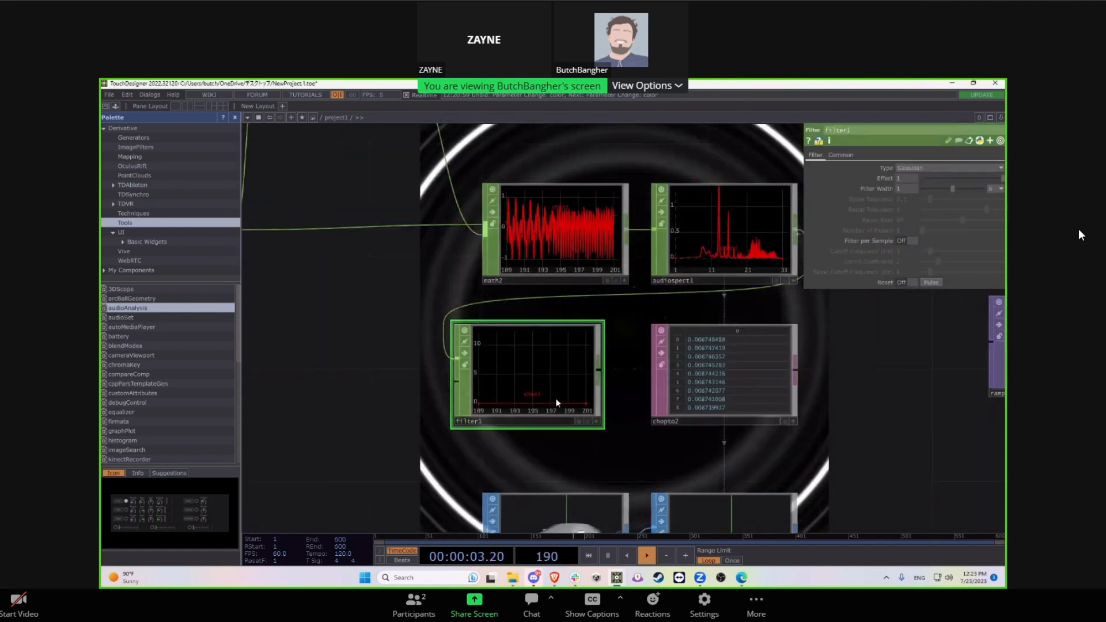
pyautogui.press('Delete')
# Step: Show the DeLorean File In SOP's viewer as a wireframe, framing the car from the front corner
pyautogui.scroll(-5, 584, 393)
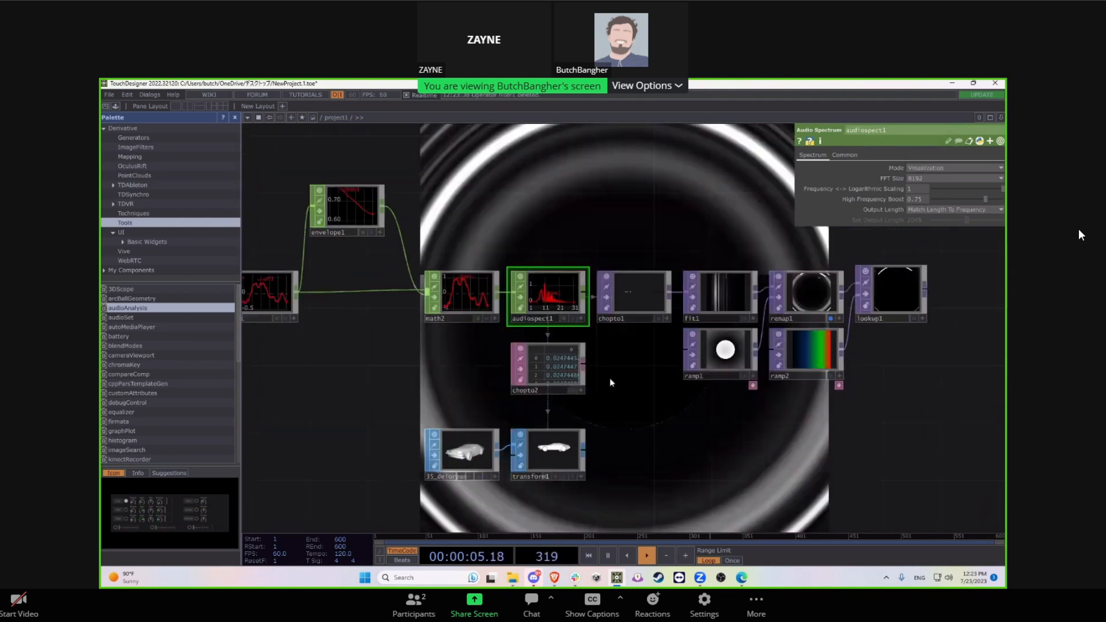
pyautogui.moveTo(641, 385); pyautogui.dragTo(650, 379)
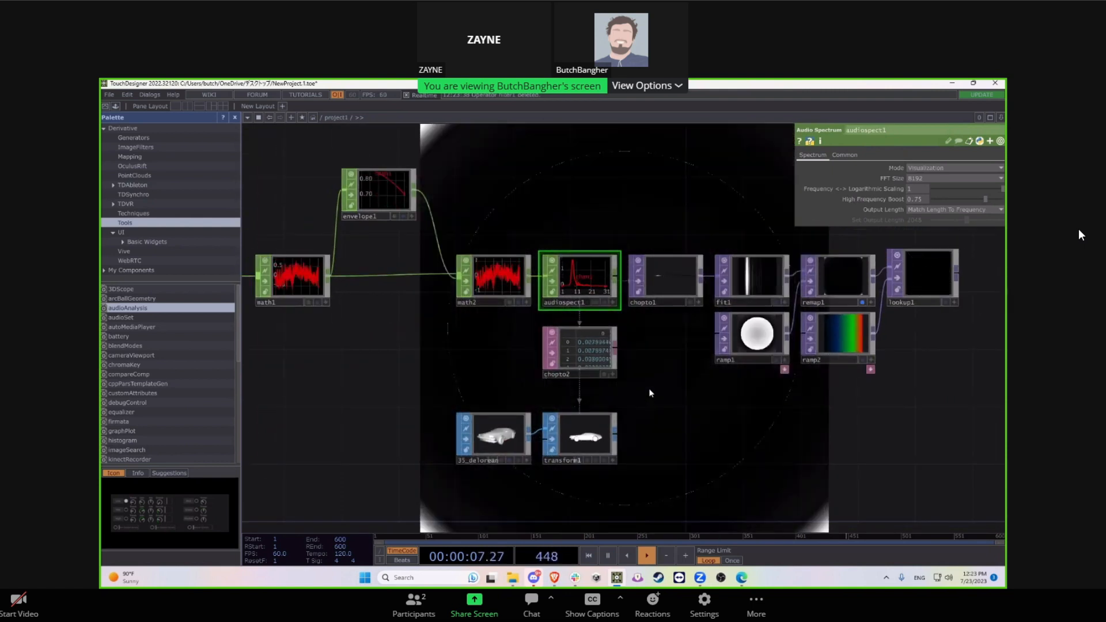
pyautogui.scroll(4, 649, 396)
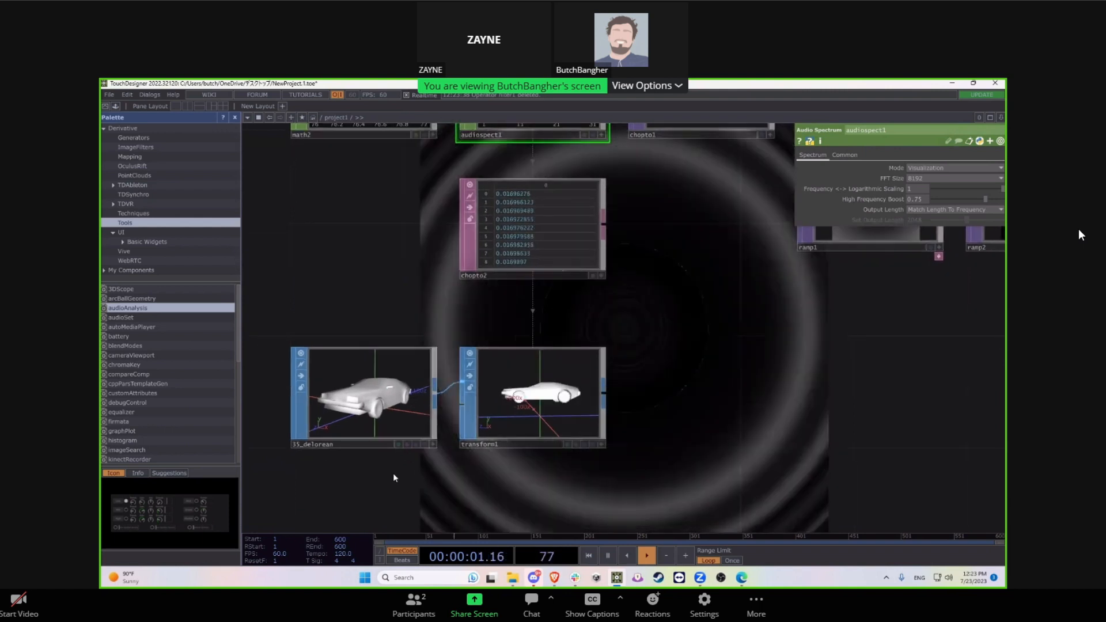
pyautogui.moveTo(395, 476); pyautogui.dragTo(411, 413)
pyautogui.scroll(4, 411, 412)
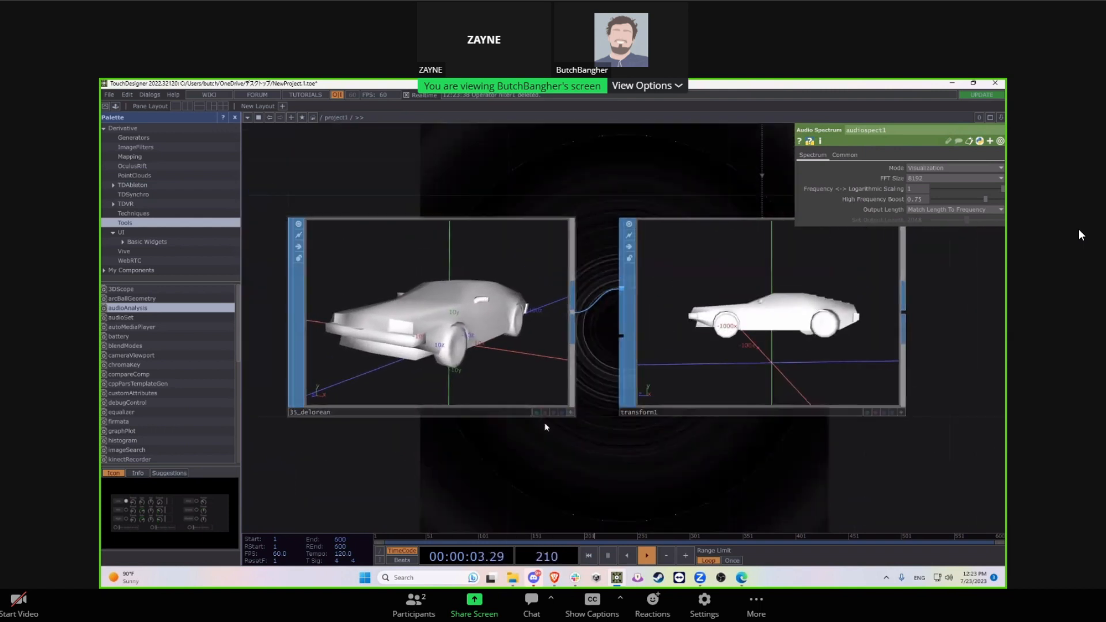
pyautogui.moveTo(455, 445); pyautogui.dragTo(496, 447)
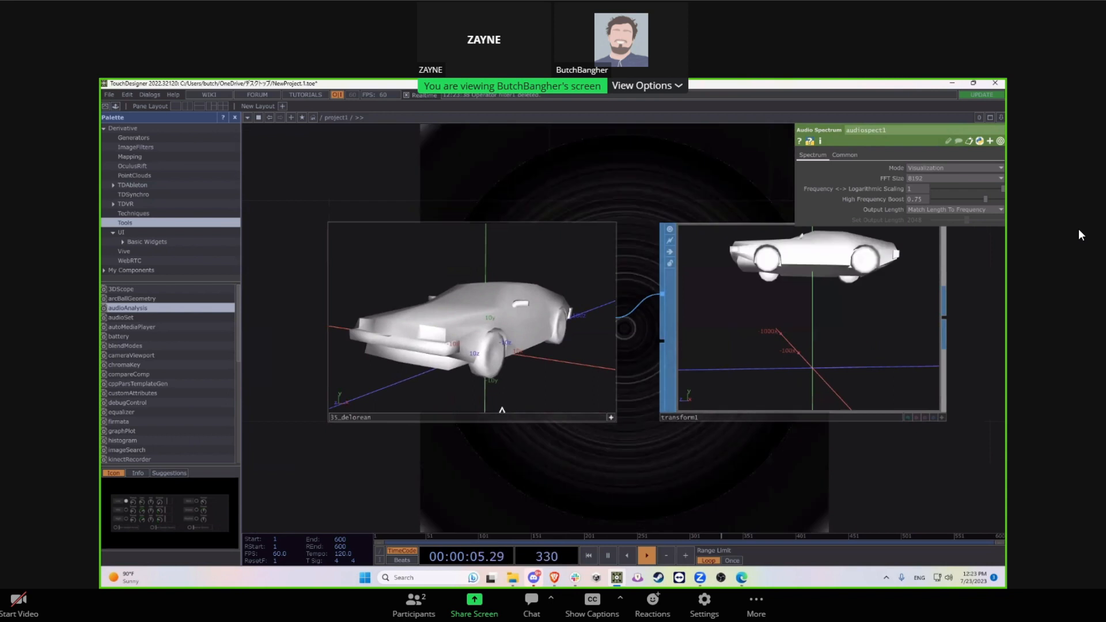
pyautogui.moveTo(491, 358); pyautogui.dragTo(388, 362)
pyautogui.scroll(3, 548, 340)
pyautogui.scroll(-3, 388, 362)
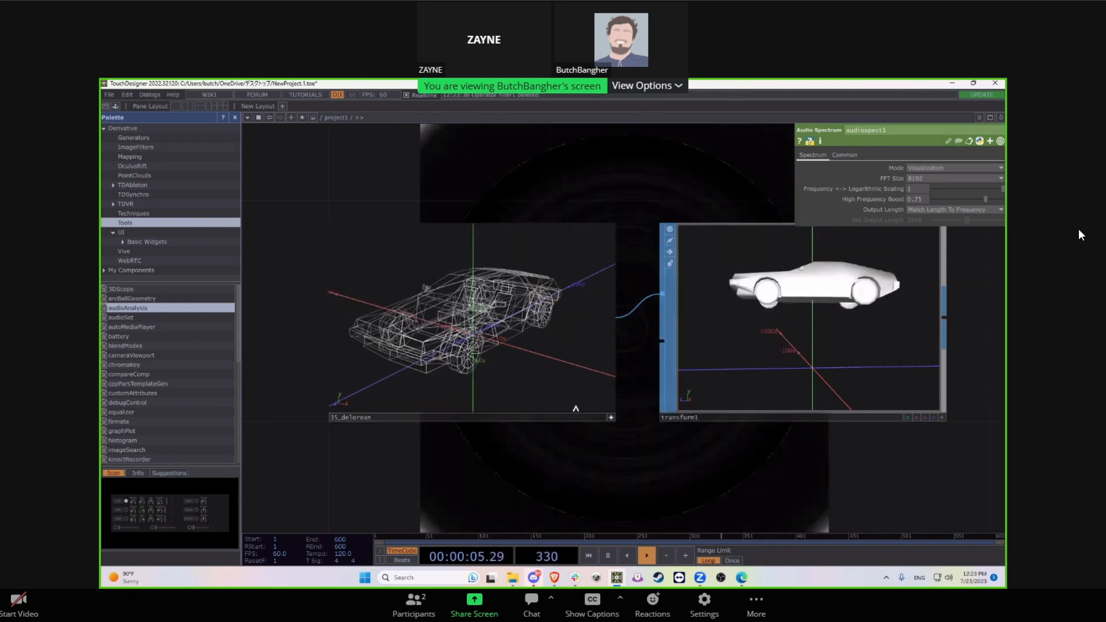
pyautogui.scroll(-5, 576, 432)
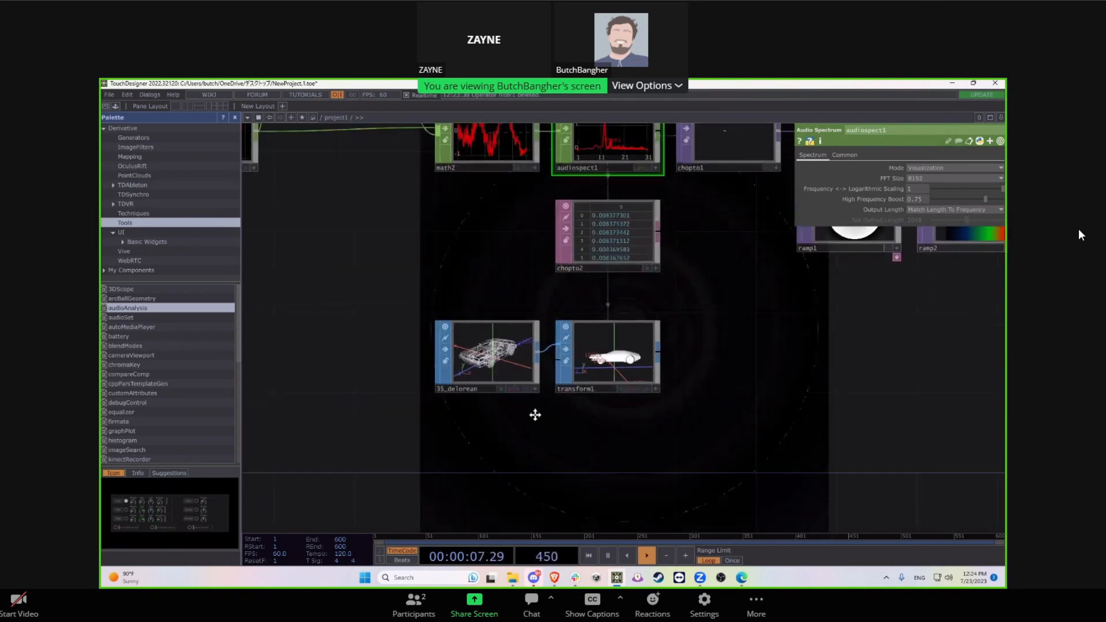
# Step: Add a SOP to DAT fed by the DeLorean File In SOP, placing it below the Transform SOP
pyautogui.scroll(5, 536, 415)
pyautogui.scroll(-2, 576, 412)
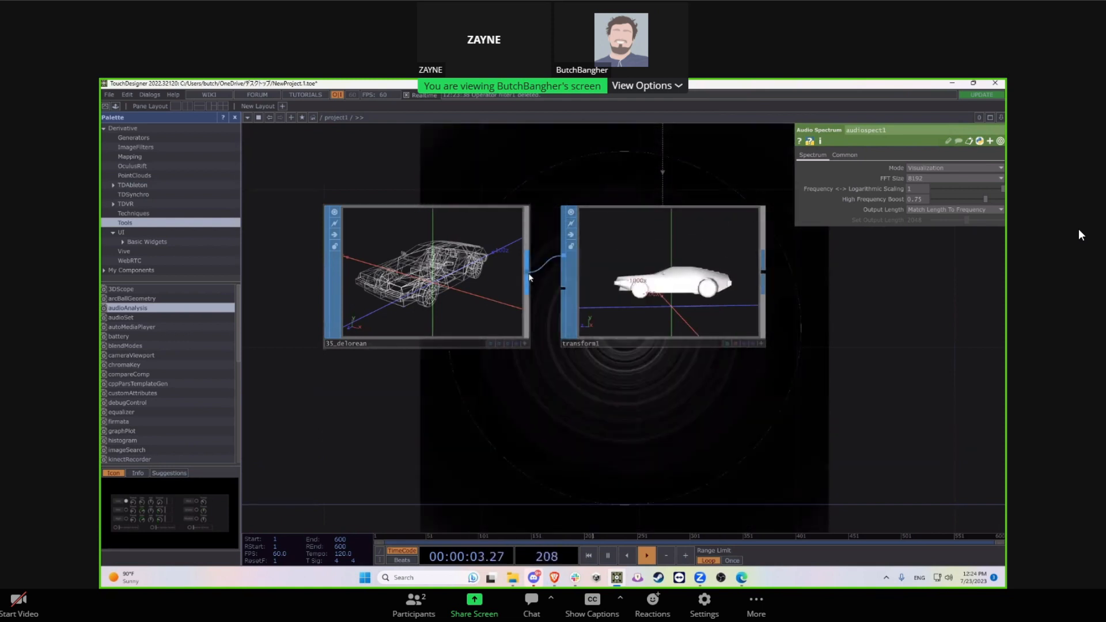
pyautogui.rightClick(530, 277)
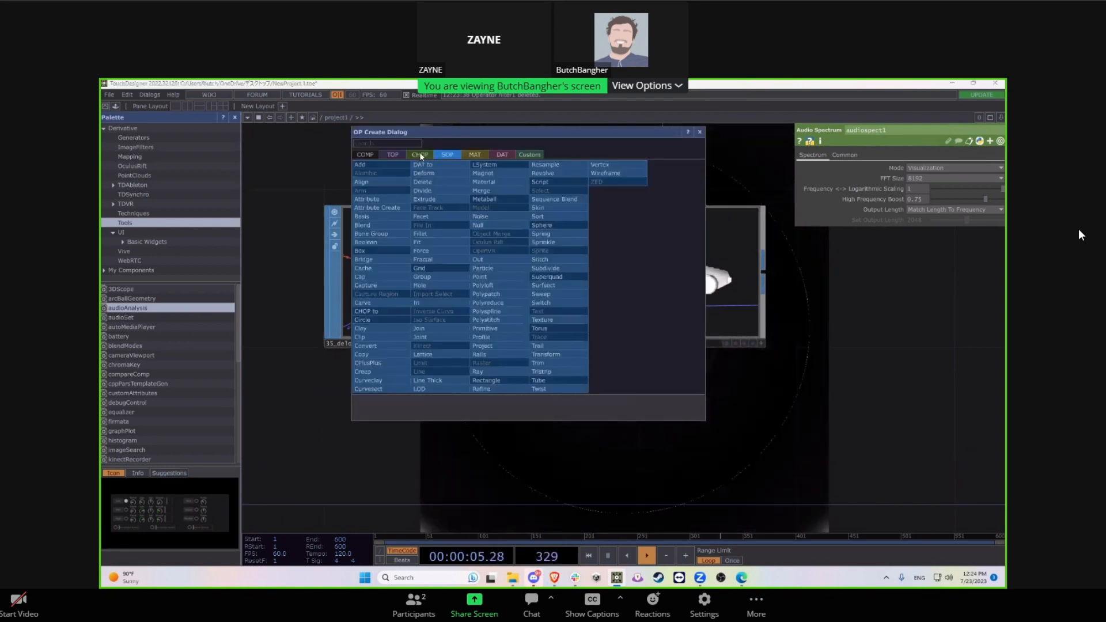
pyautogui.click(510, 154)
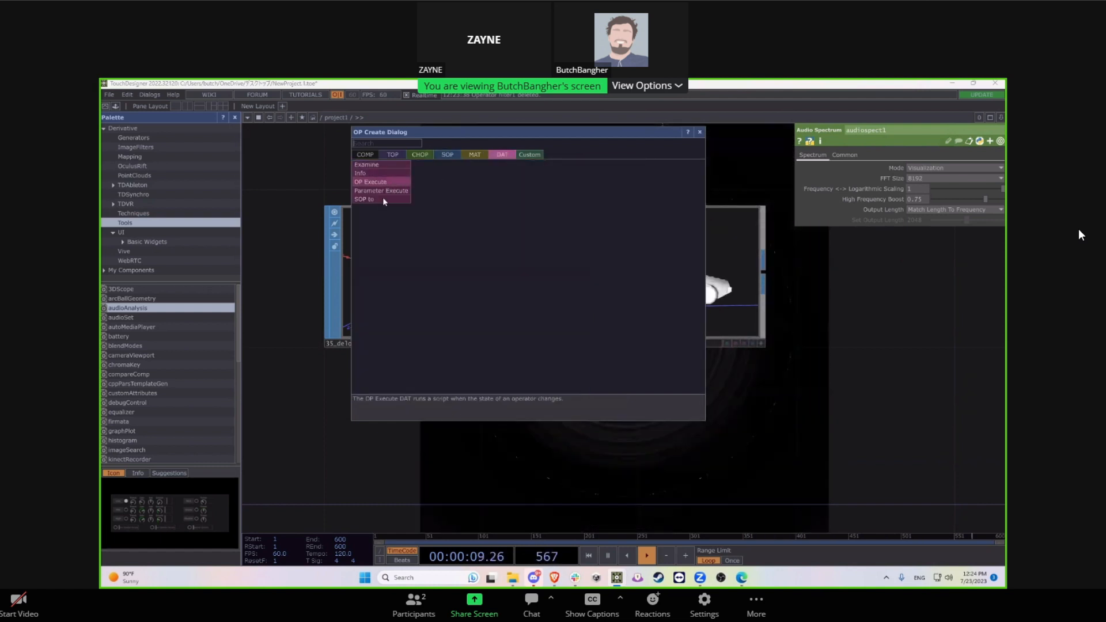
pyautogui.click(381, 202)
pyautogui.click(662, 433)
pyautogui.moveTo(776, 431); pyautogui.dragTo(719, 382)
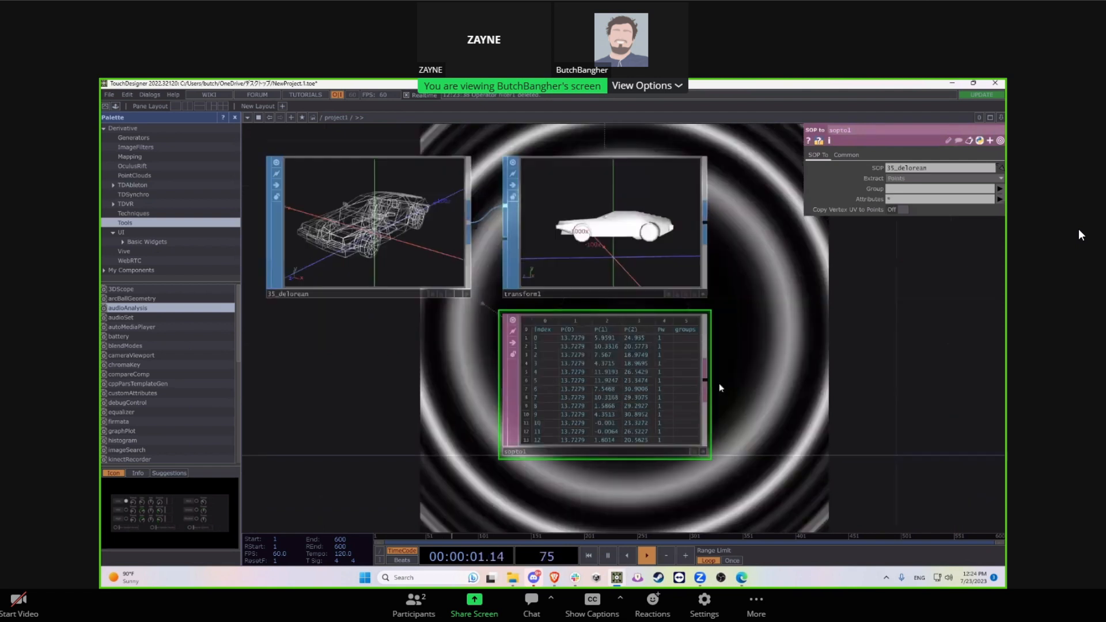
# Step: Examine the DeLorean's point position table in the SOP to DAT down to its final rows
pyautogui.scroll(4, 758, 441)
pyautogui.click(662, 467)
pyautogui.moveTo(745, 460); pyautogui.dragTo(835, 449)
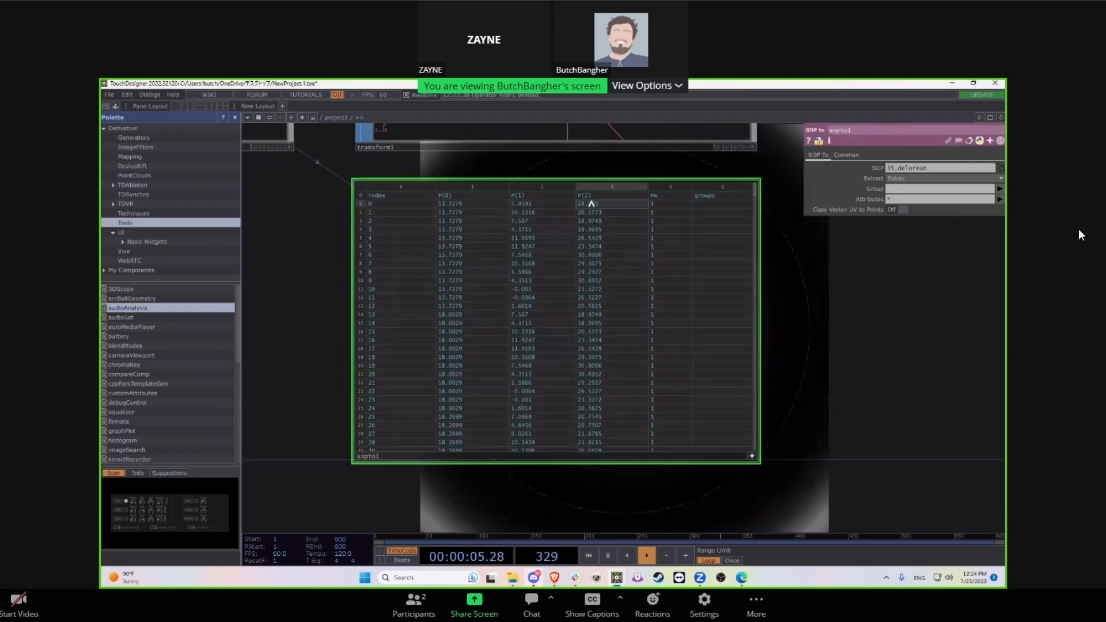
pyautogui.scroll(-9, 471, 289)
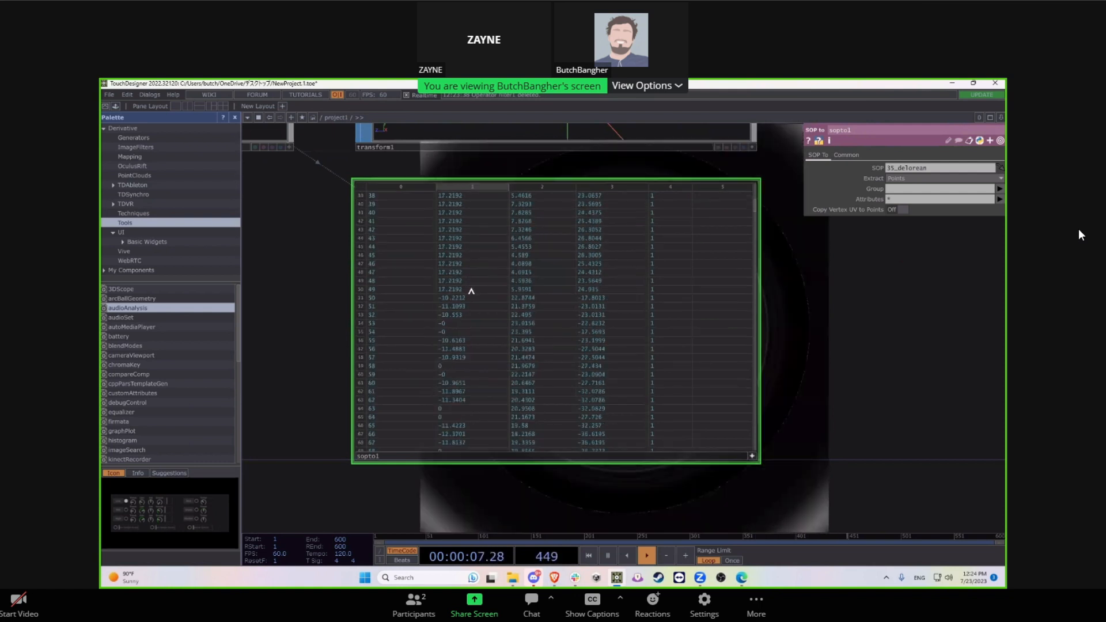
pyautogui.scroll(-11, 490, 301)
pyautogui.scroll(-20, 498, 316)
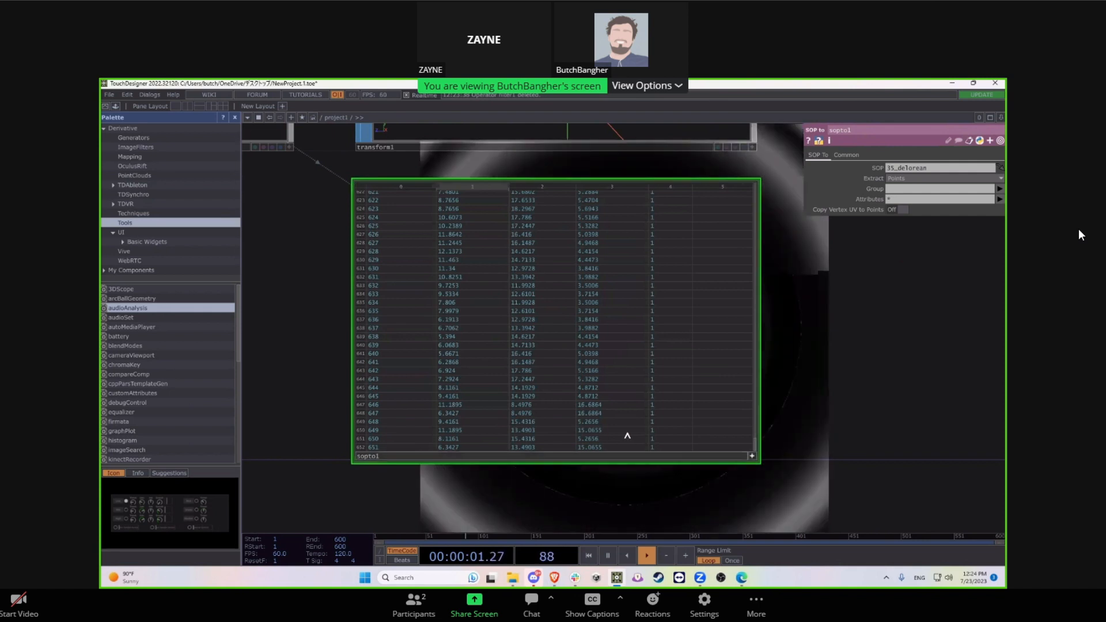
pyautogui.scroll(-5, 734, 447)
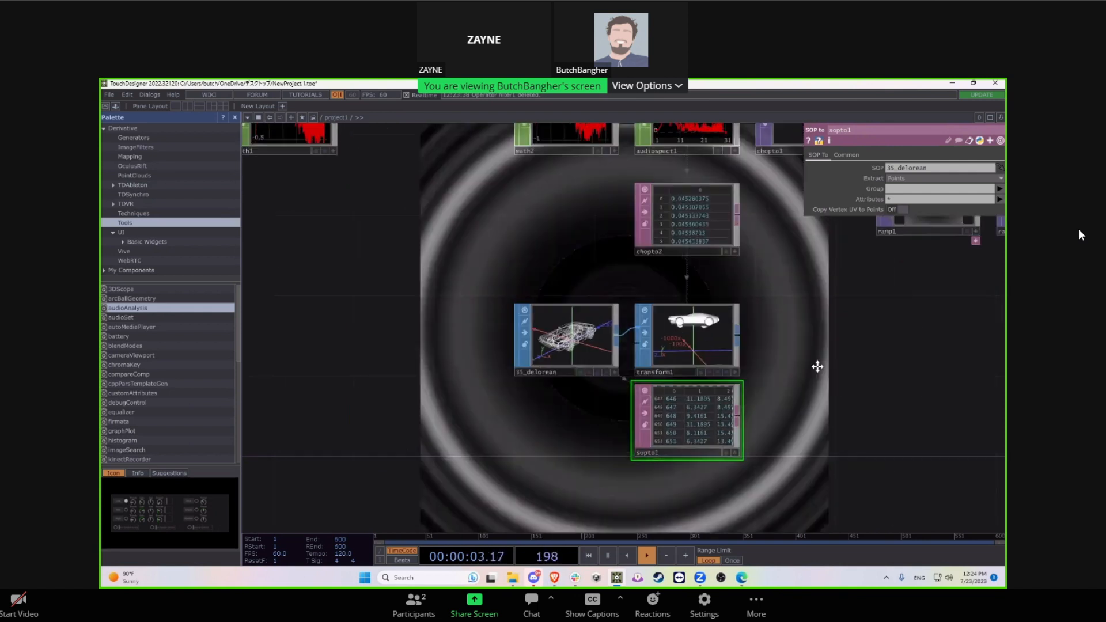
# Step: Connect a Noise SOP to the DeLorean File In SOP's output, place it below the SOP to DAT and view the car from the side
pyautogui.scroll(6, 526, 363)
pyautogui.click(606, 386)
pyautogui.moveTo(771, 504); pyautogui.dragTo(524, 414)
pyautogui.scroll(-3, 471, 392)
pyautogui.scroll(-3, 466, 396)
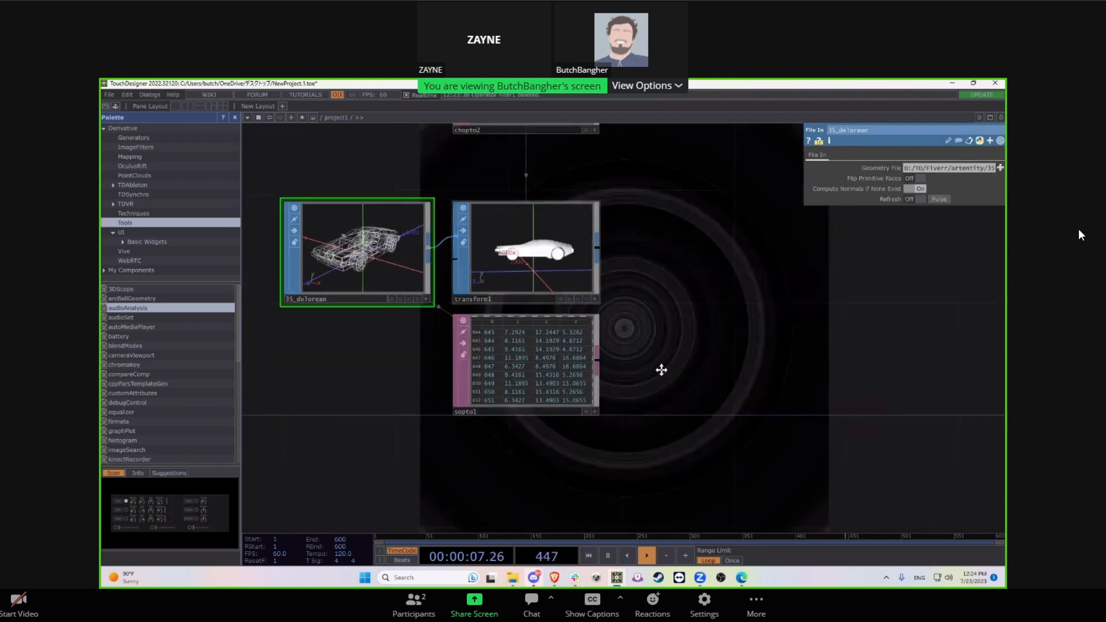
pyautogui.press('Tab')
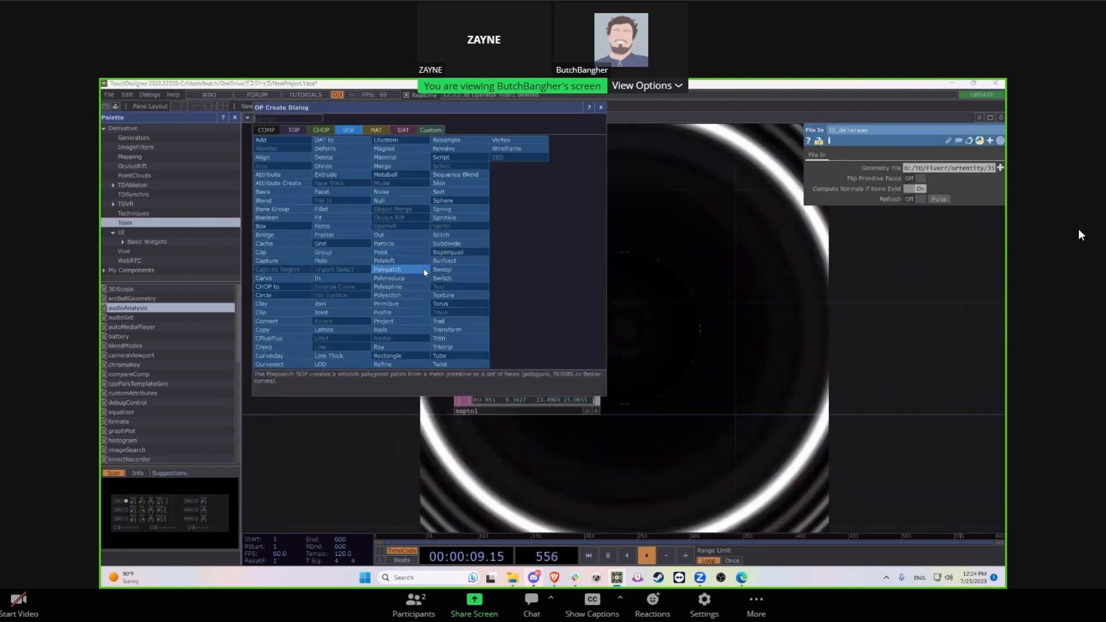
pyautogui.click(392, 192)
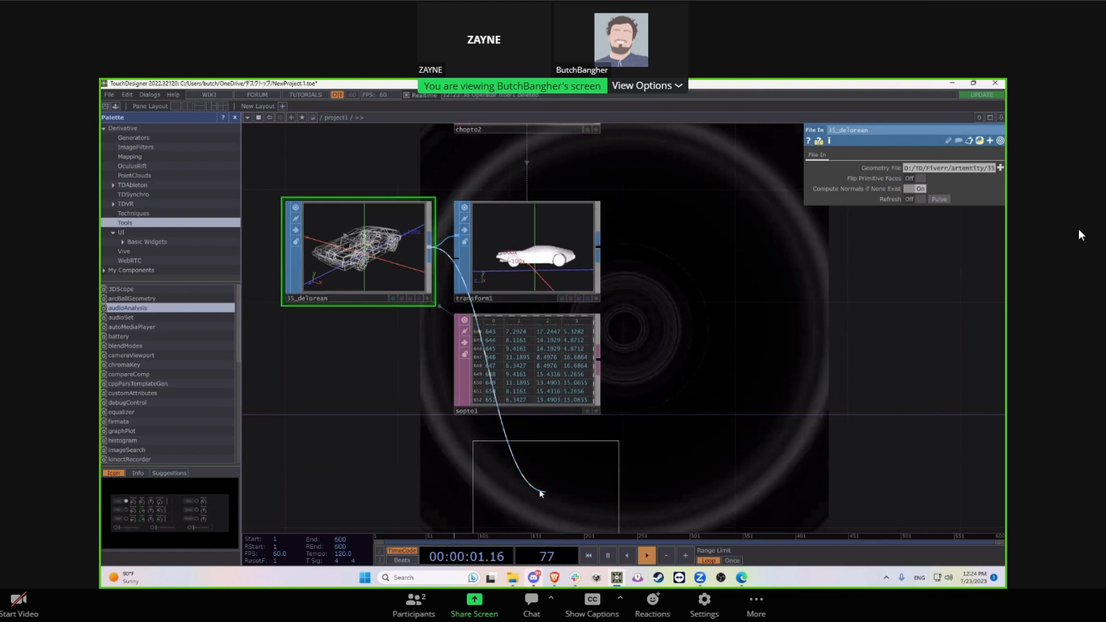
pyautogui.click(560, 491)
pyautogui.scroll(5, 645, 421)
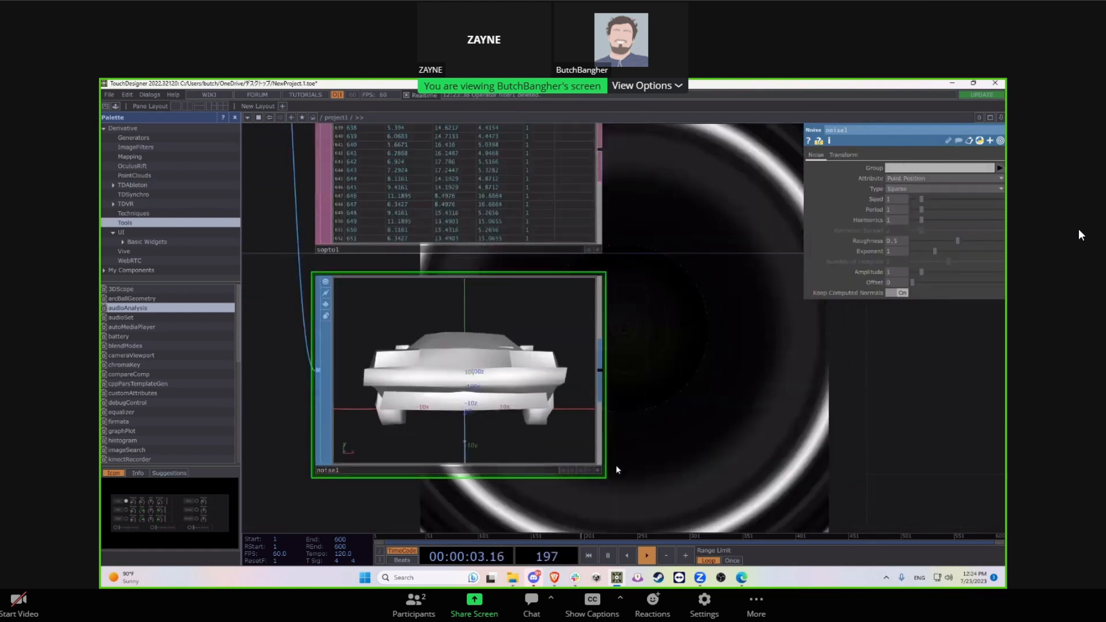
pyautogui.click(598, 471)
pyautogui.moveTo(561, 408); pyautogui.dragTo(465, 394)
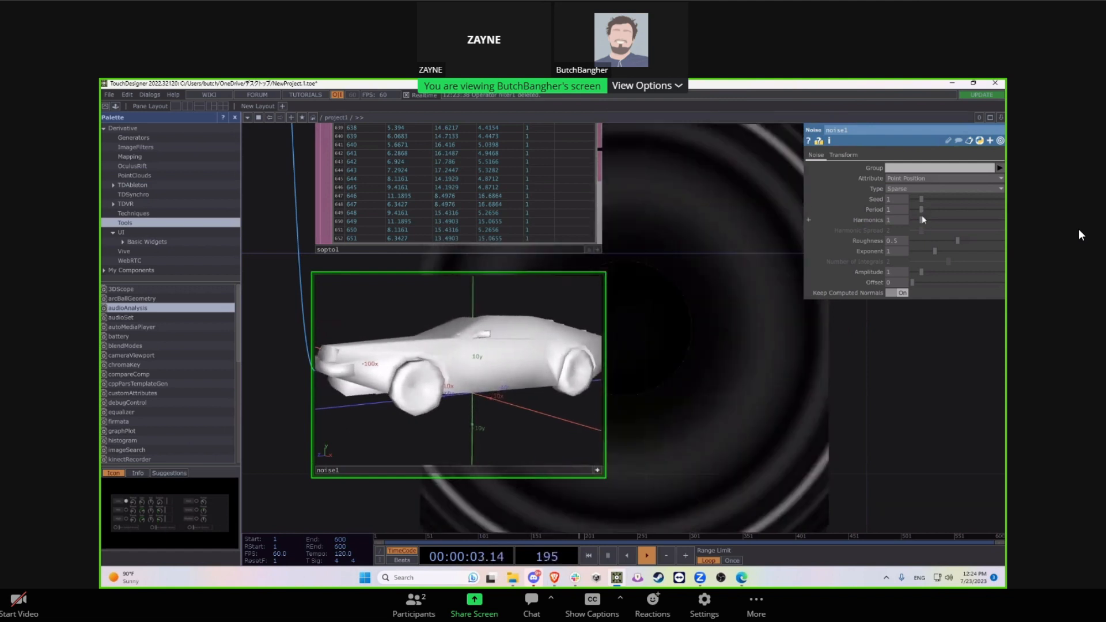
# Step: Distort the car with the Noise SOP: Period 1.42, Roughness 0.781, Exponent 2.5, Amplitude 8.18 and Offset 7.34
pyautogui.moveTo(923, 219); pyautogui.dragTo(937, 223)
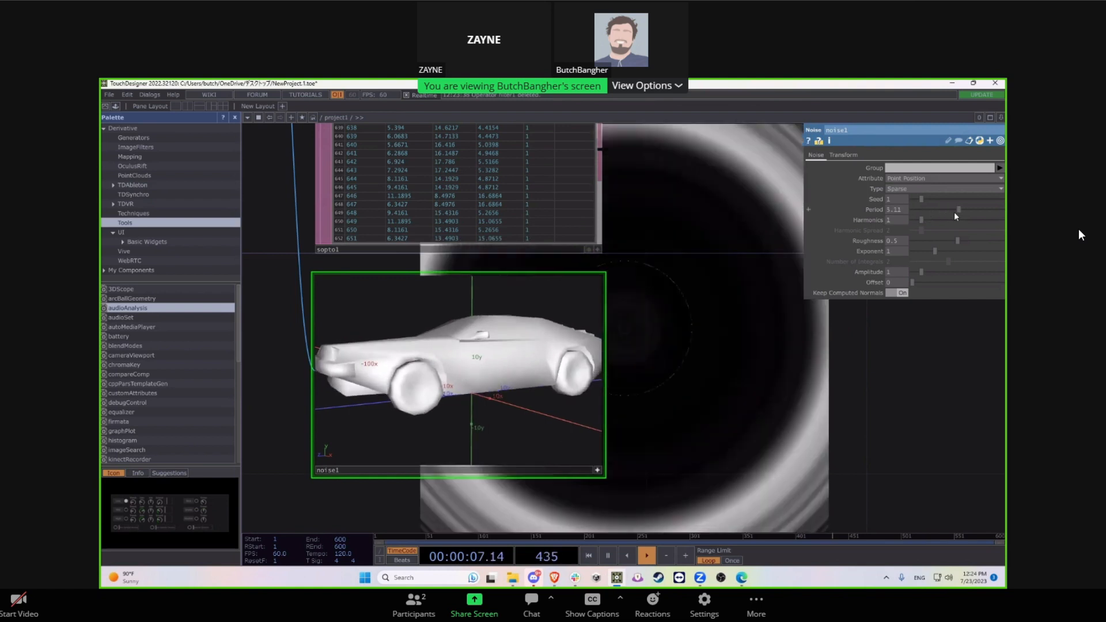
pyautogui.moveTo(925, 211); pyautogui.dragTo(951, 241)
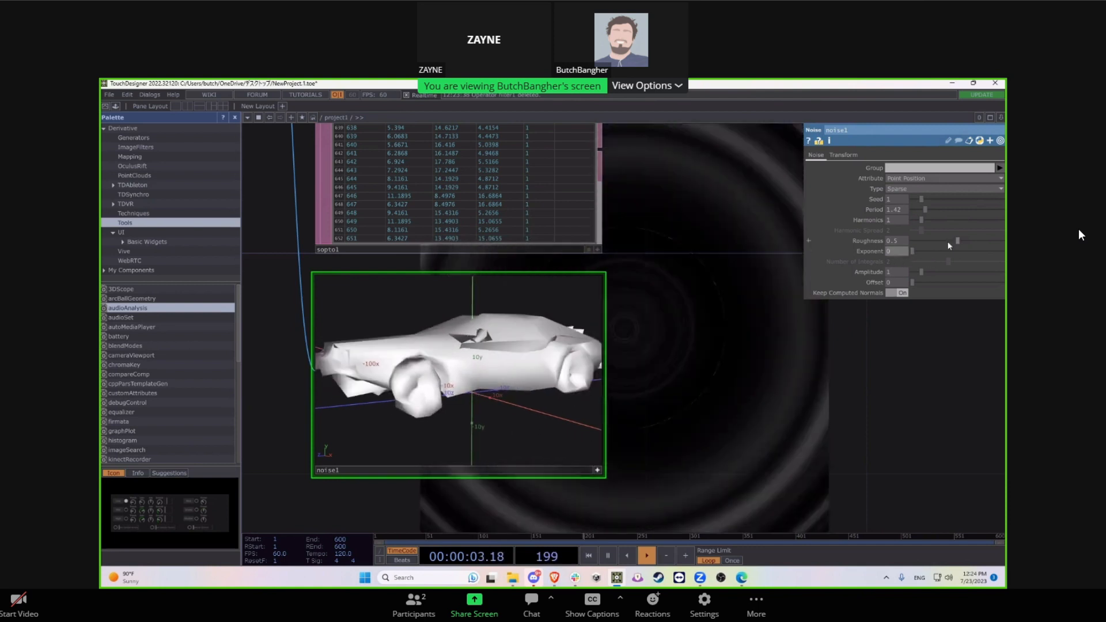
pyautogui.moveTo(986, 243); pyautogui.dragTo(981, 273)
pyautogui.moveTo(912, 251); pyautogui.dragTo(965, 252)
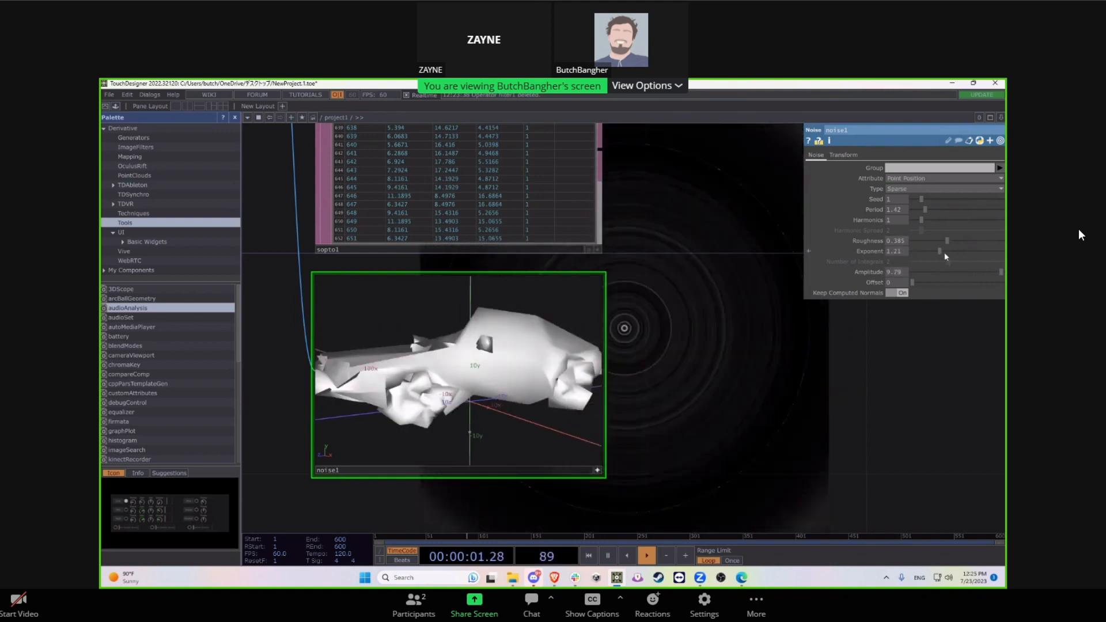
pyautogui.moveTo(947, 243); pyautogui.dragTo(973, 275)
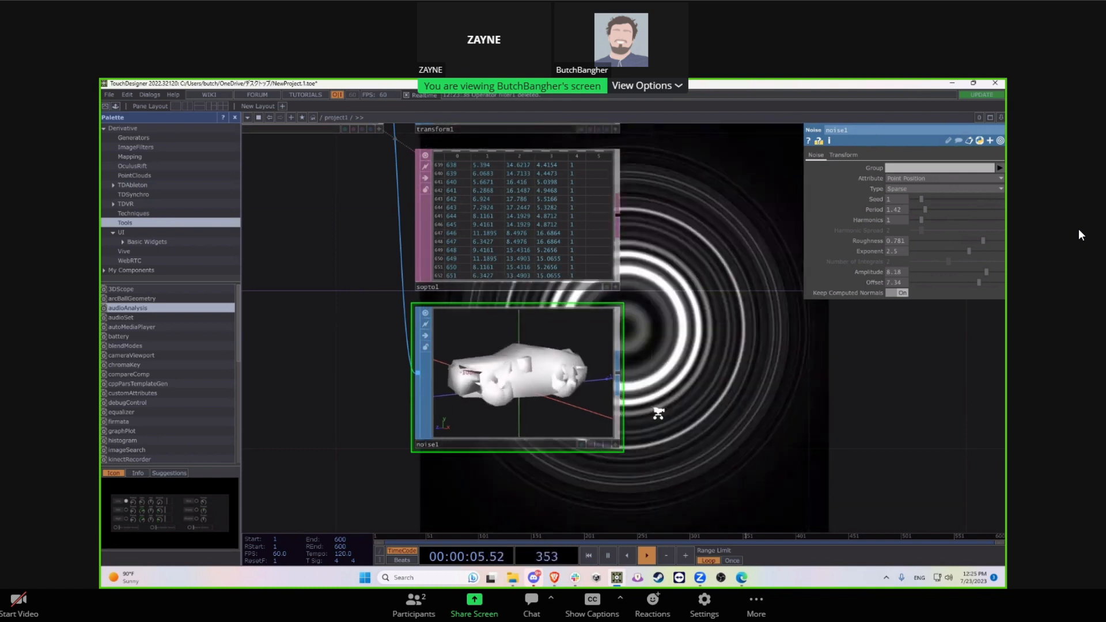
# Step: Move the audioAnalysis component and its Null CHOP below the audio chain, beside the Noise SOP
pyautogui.scroll(-3, 658, 413)
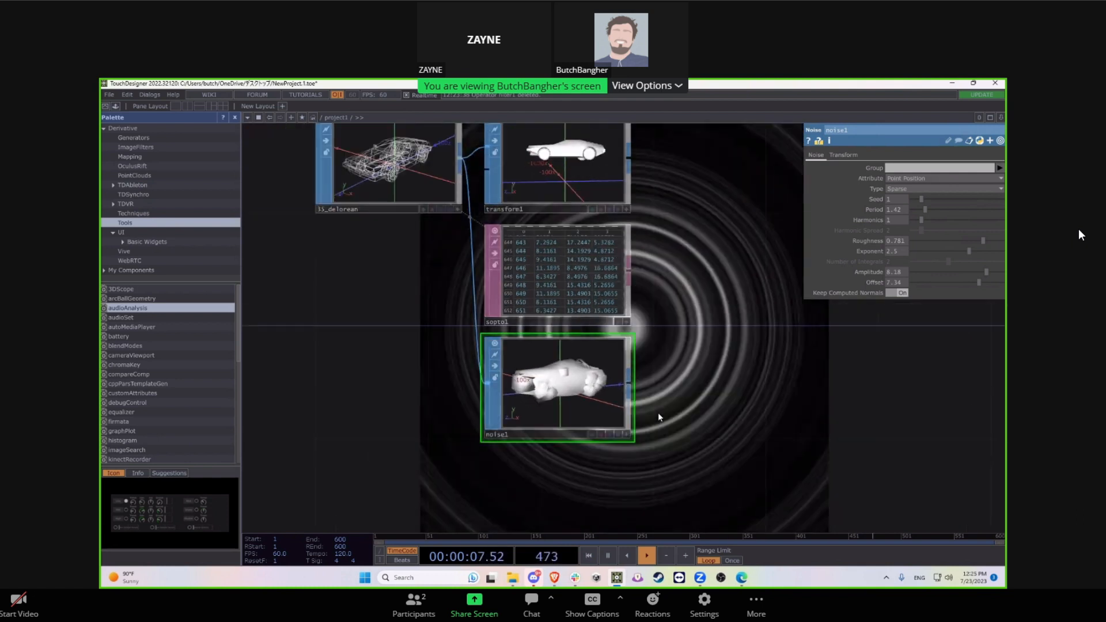
pyautogui.scroll(-6, 658, 413)
pyautogui.moveTo(400, 300); pyautogui.dragTo(419, 485)
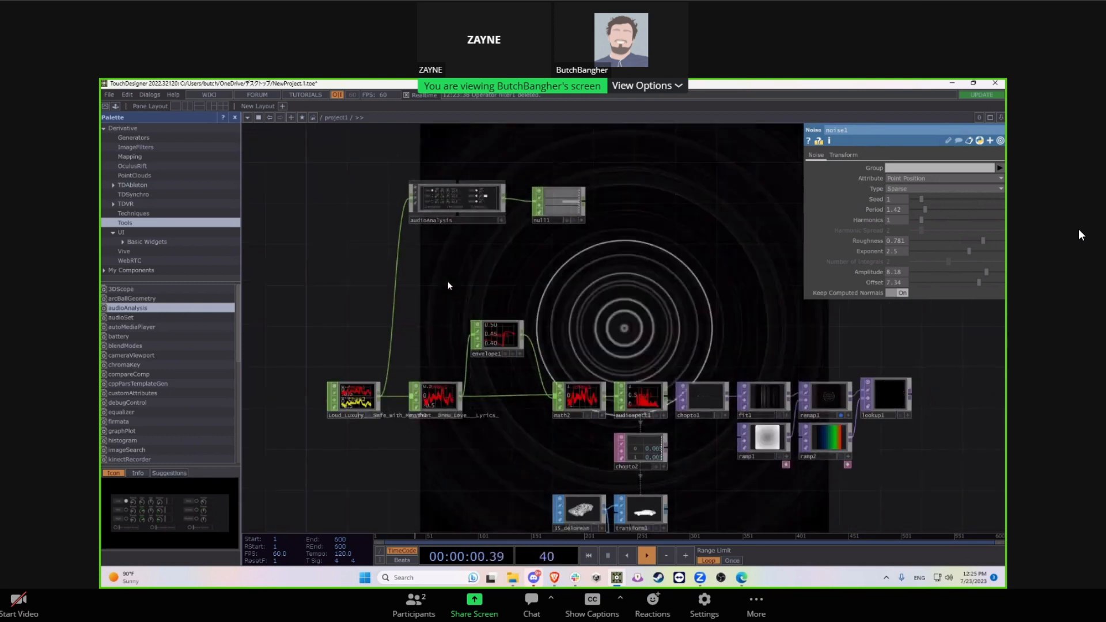
pyautogui.moveTo(448, 286); pyautogui.dragTo(445, 258)
pyautogui.moveTo(460, 190); pyautogui.dragTo(418, 505)
pyautogui.moveTo(536, 325); pyautogui.dragTo(540, 189)
pyautogui.moveTo(562, 154); pyautogui.dragTo(540, 322)
pyautogui.moveTo(536, 200); pyautogui.dragTo(487, 523)
pyautogui.moveTo(531, 406); pyautogui.dragTo(518, 226)
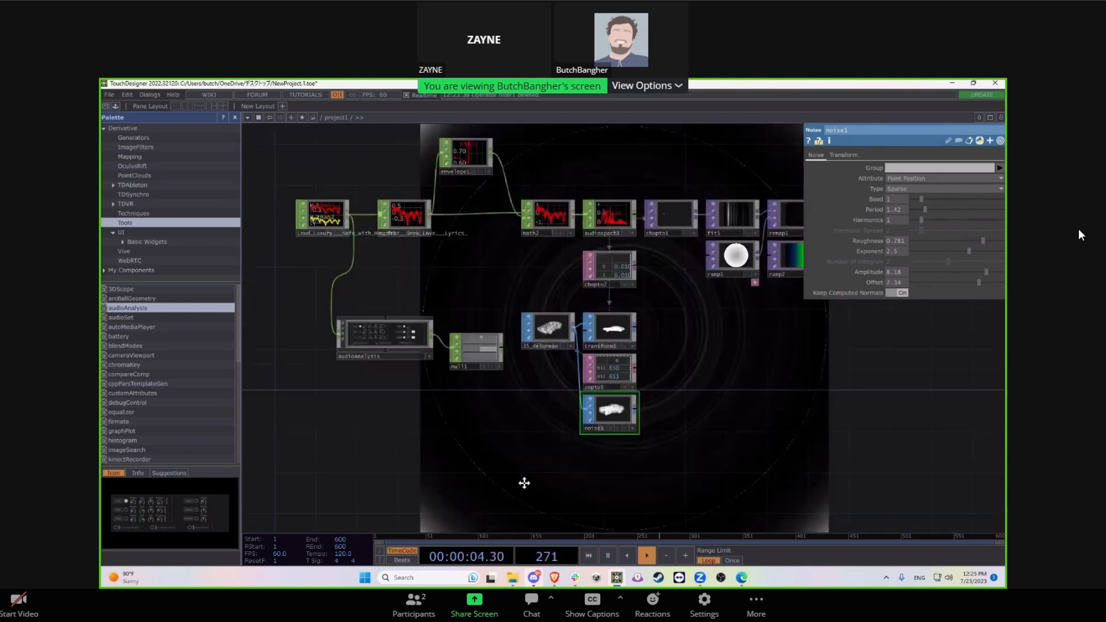
pyautogui.moveTo(524, 483); pyautogui.dragTo(483, 377)
pyautogui.moveTo(445, 262); pyautogui.dragTo(496, 323)
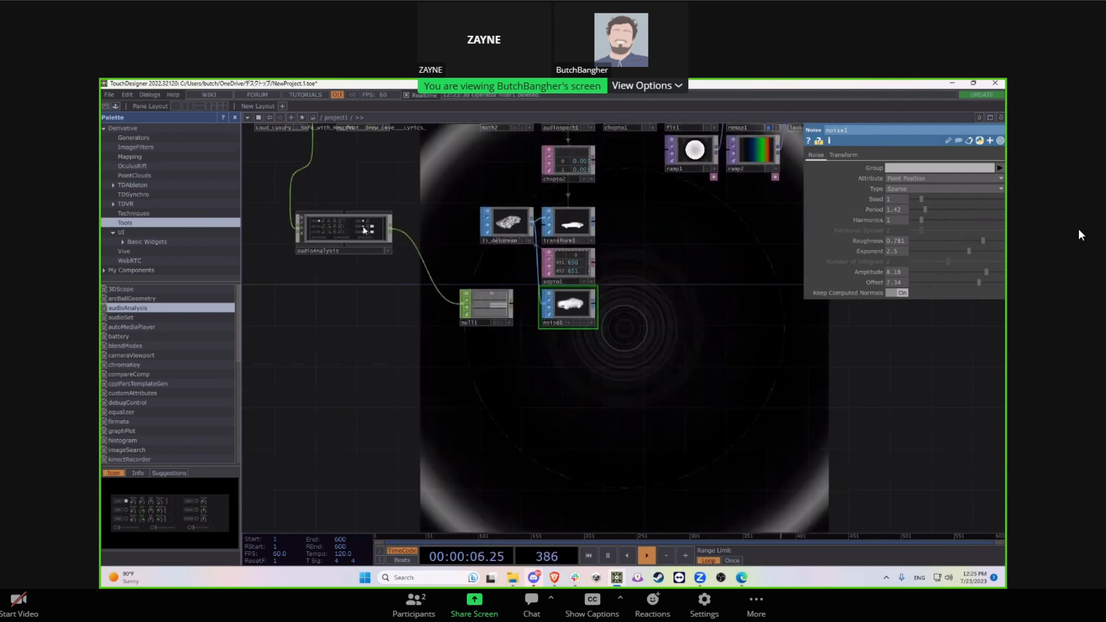
pyautogui.moveTo(364, 230); pyautogui.dragTo(363, 301)
# Step: Select the Null CHOP and examine its low, mid, high, kick, snare and rythm channels
pyautogui.scroll(5, 438, 372)
pyautogui.moveTo(793, 433); pyautogui.dragTo(622, 451)
pyautogui.scroll(3, 608, 321)
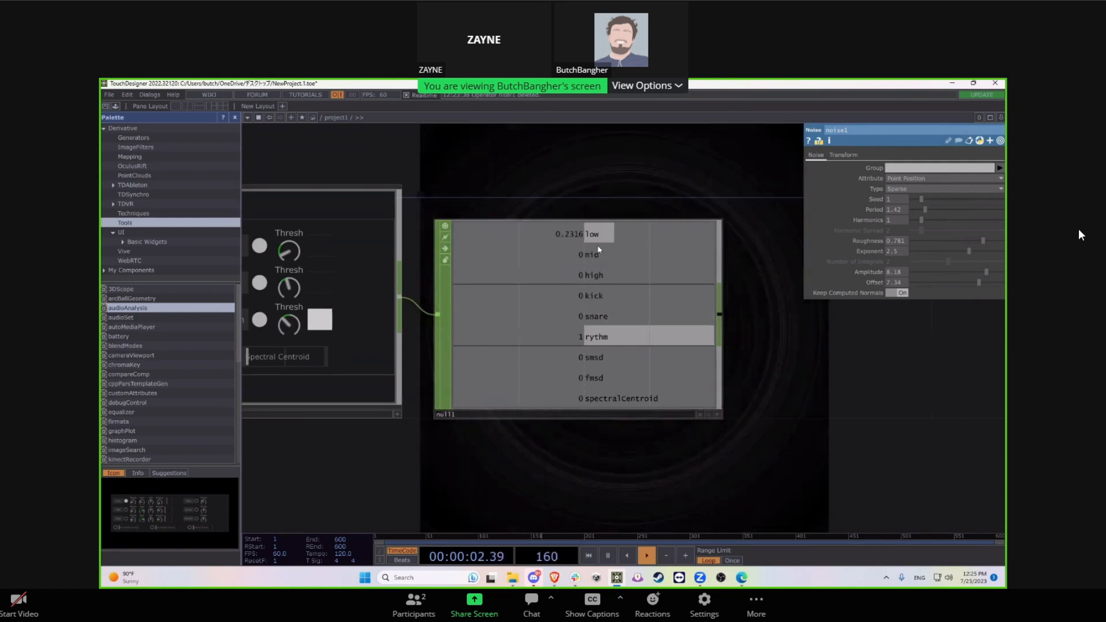
pyautogui.click(594, 233)
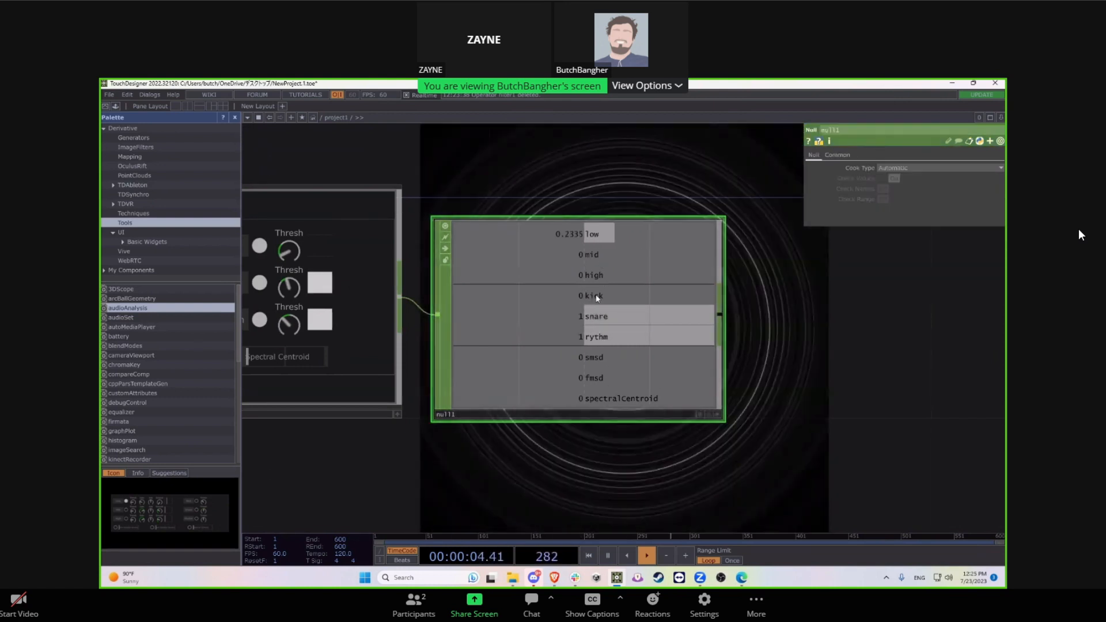
pyautogui.scroll(-2, 542, 416)
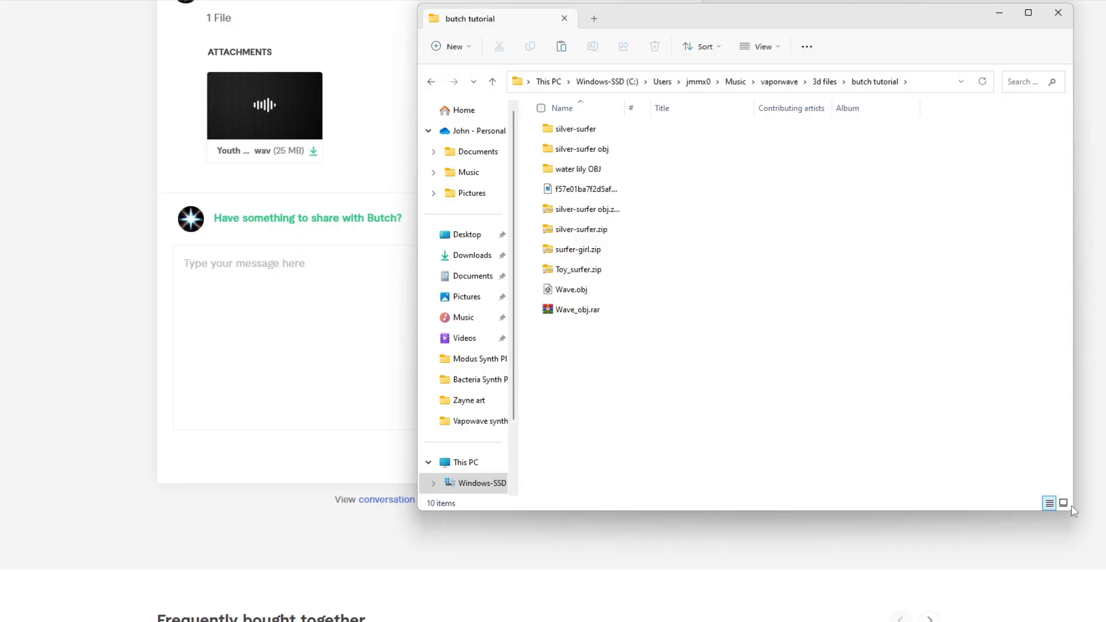
# Step: Show the butch tutorial folder as thumbnails, attach the head silhouette image to the Fiverr order message and send it
pyautogui.click(1064, 503)
pyautogui.moveTo(787, 199); pyautogui.dragTo(305, 301)
pyautogui.scroll(-5, 365, 306)
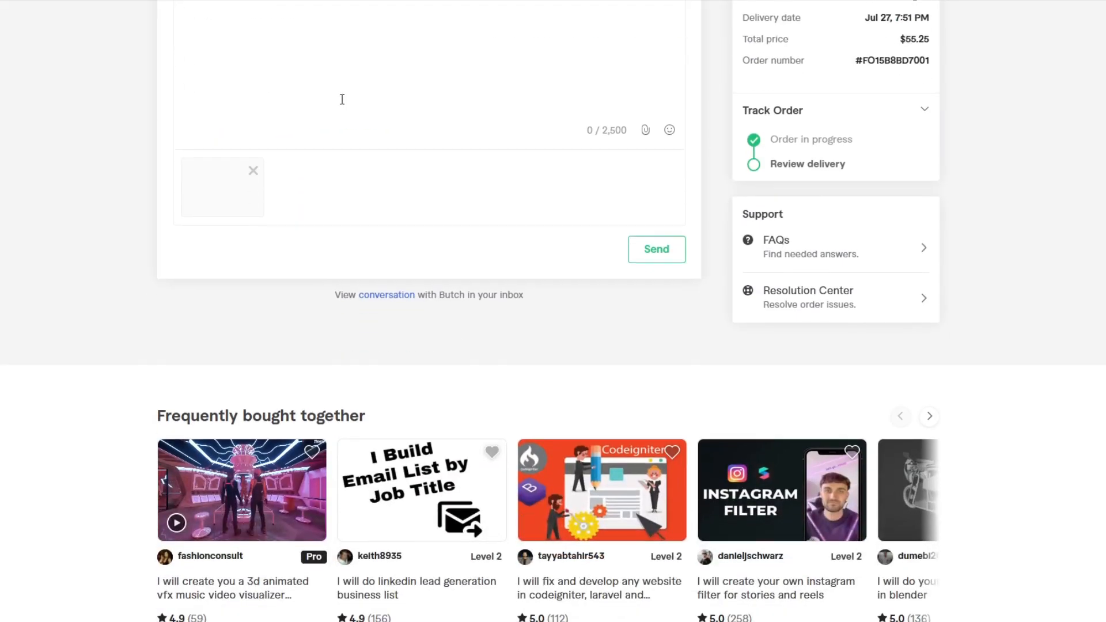
pyautogui.scroll(3, 342, 99)
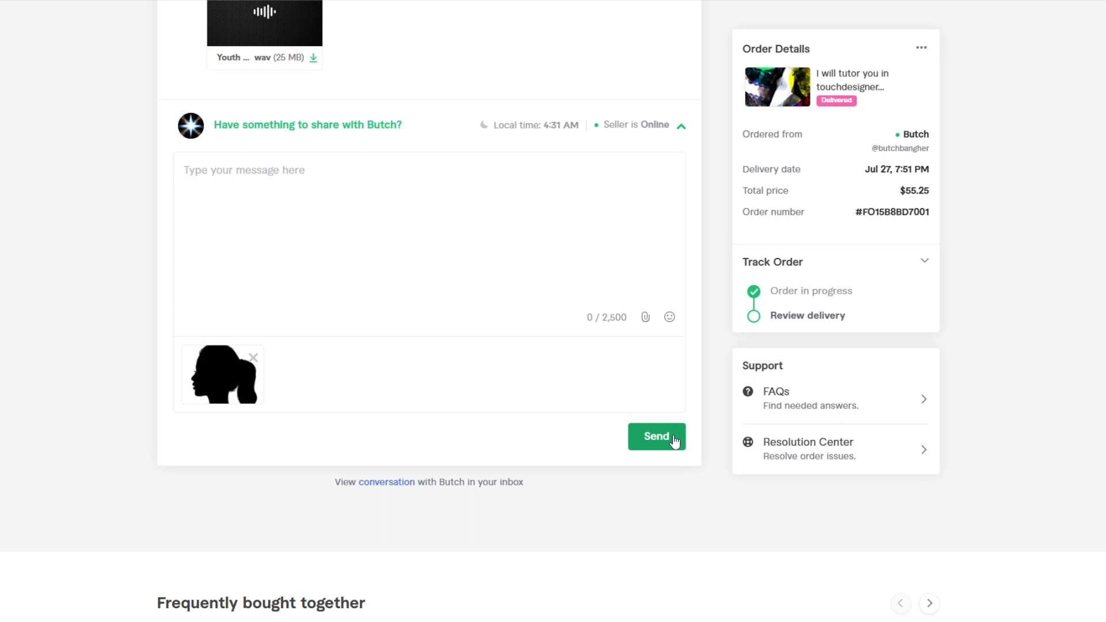
pyautogui.click(674, 440)
pyautogui.scroll(3, 252, 432)
pyautogui.click(252, 432)
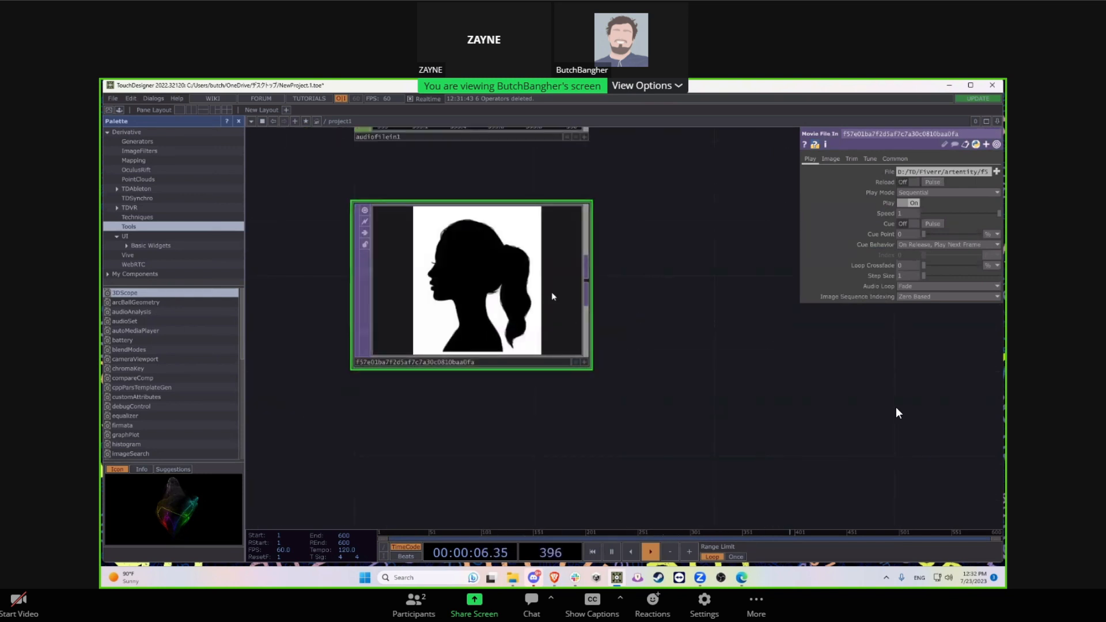
# Step: Connect a Resolution TOP to the silhouette's Movie File In TOP and place it beside the image
pyautogui.middleClick(540, 315)
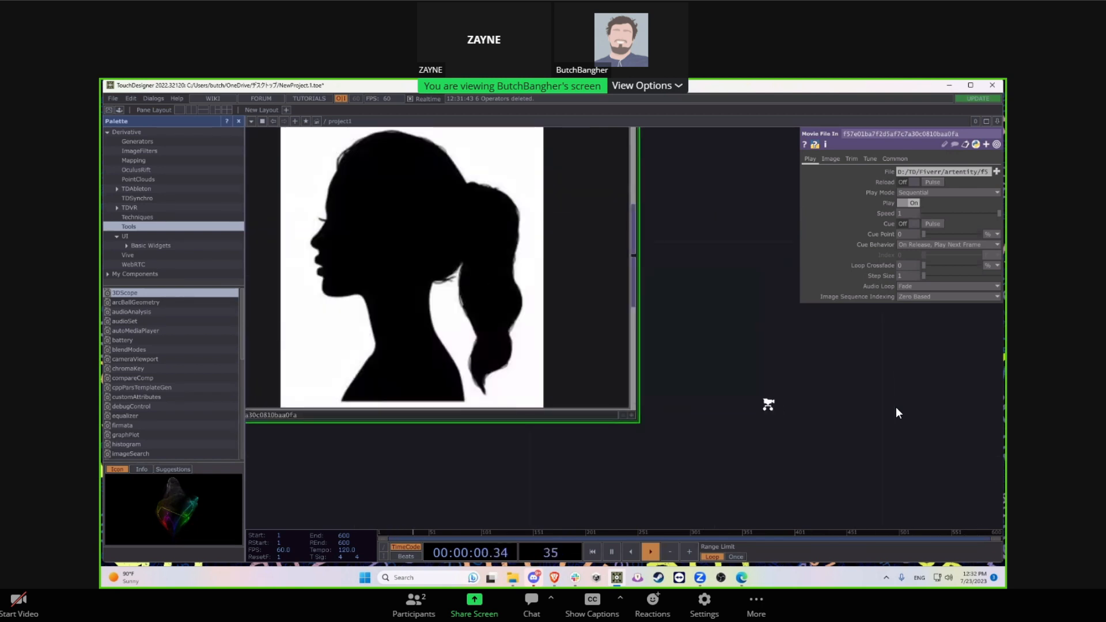
pyautogui.press('Tab')
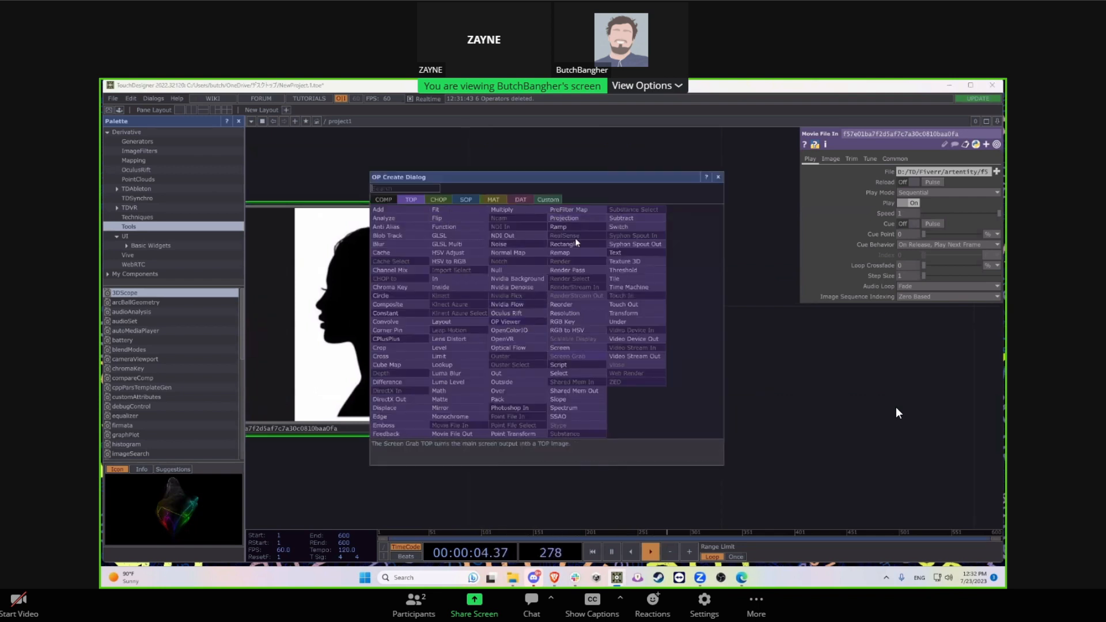
pyautogui.click(574, 313)
pyautogui.click(761, 323)
pyautogui.moveTo(757, 452); pyautogui.dragTo(469, 412)
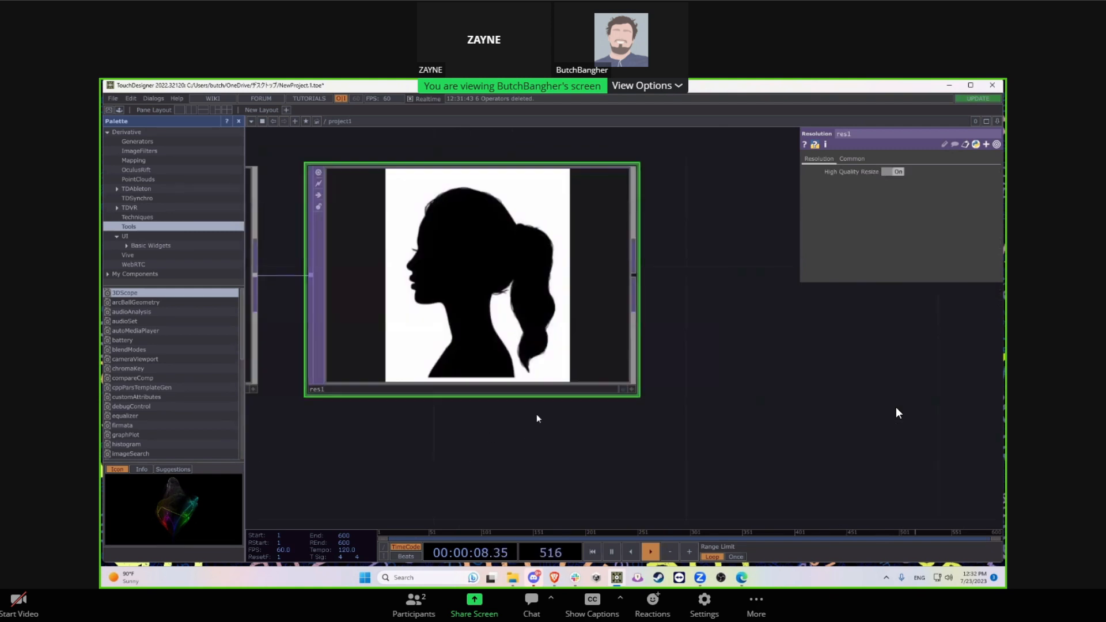
# Step: Raise the Resolution TOP's output resolution to 2X and finally 8X, checking the operator's info at each setting
pyautogui.scroll(-3, 516, 305)
pyautogui.moveTo(516, 306); pyautogui.dragTo(660, 286, button='middle')
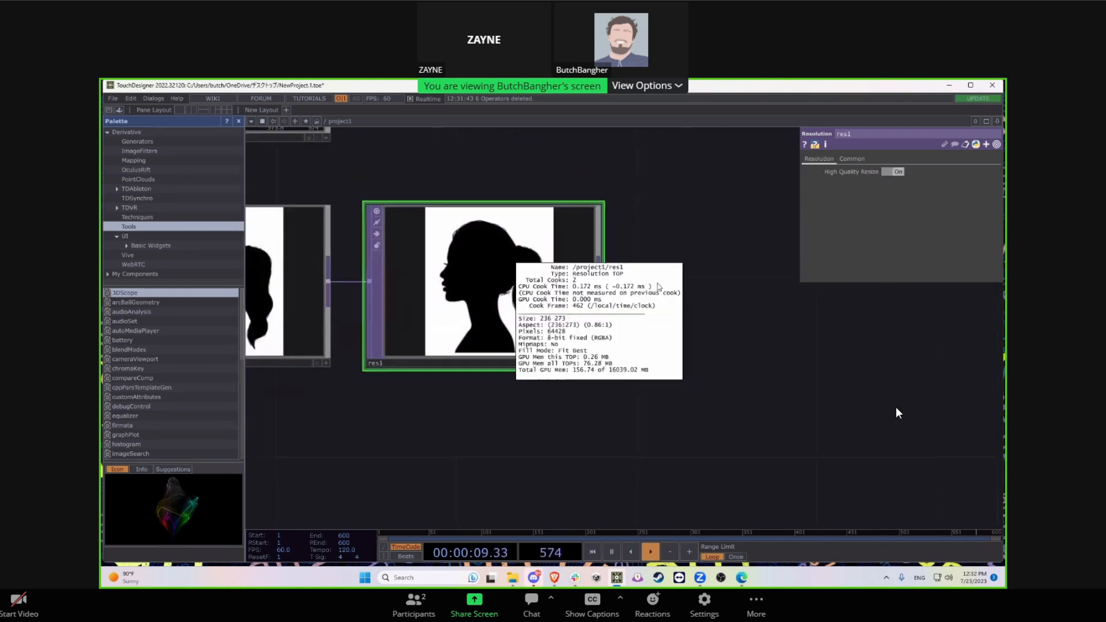
pyautogui.click(891, 172)
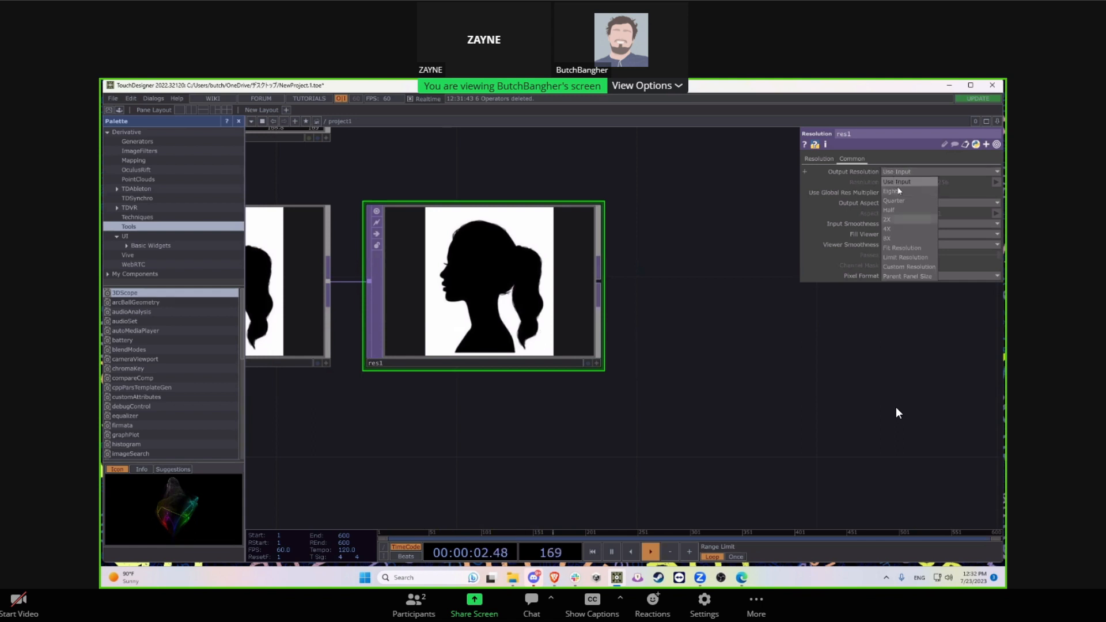
pyautogui.click(899, 221)
pyautogui.scroll(5, 533, 303)
pyautogui.middleClick(540, 301)
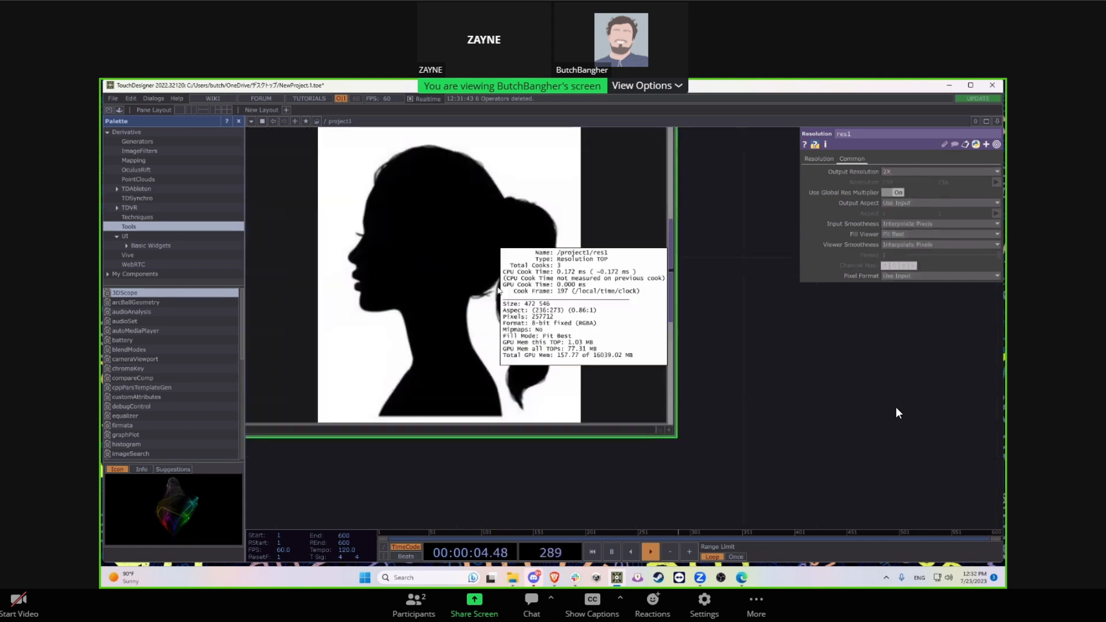
pyautogui.click(899, 172)
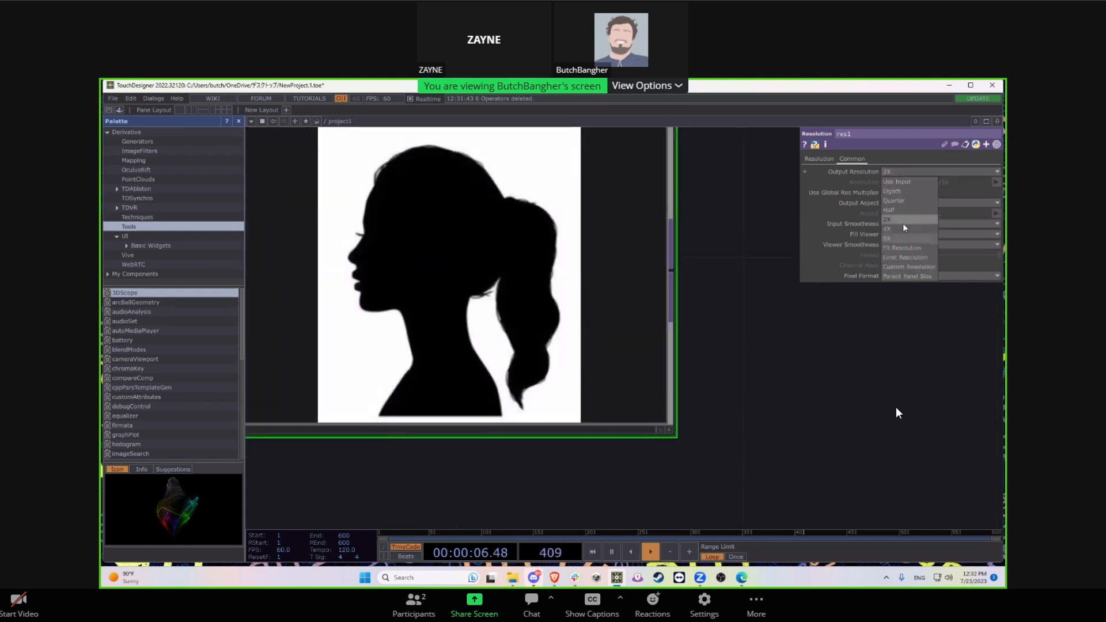
pyautogui.click(904, 238)
pyautogui.middleClick(564, 312)
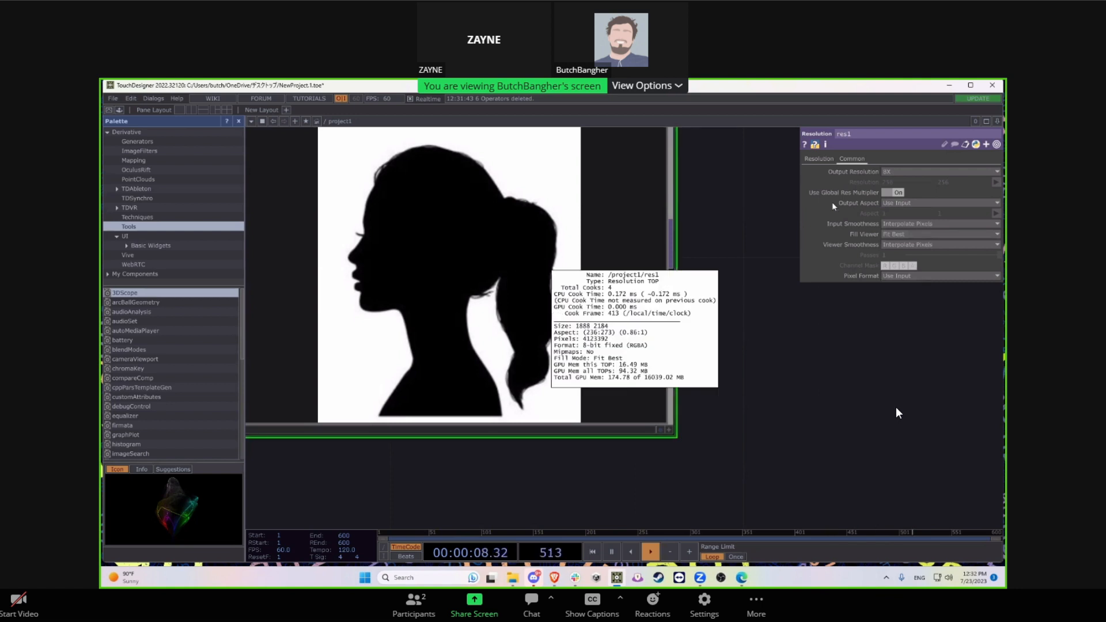
# Step: Set the Resolution TOP's output resolution to 4X, check the operator's info and inspect the silhouette up close
pyautogui.click(899, 171)
pyautogui.click(897, 236)
pyautogui.middleClick(628, 267)
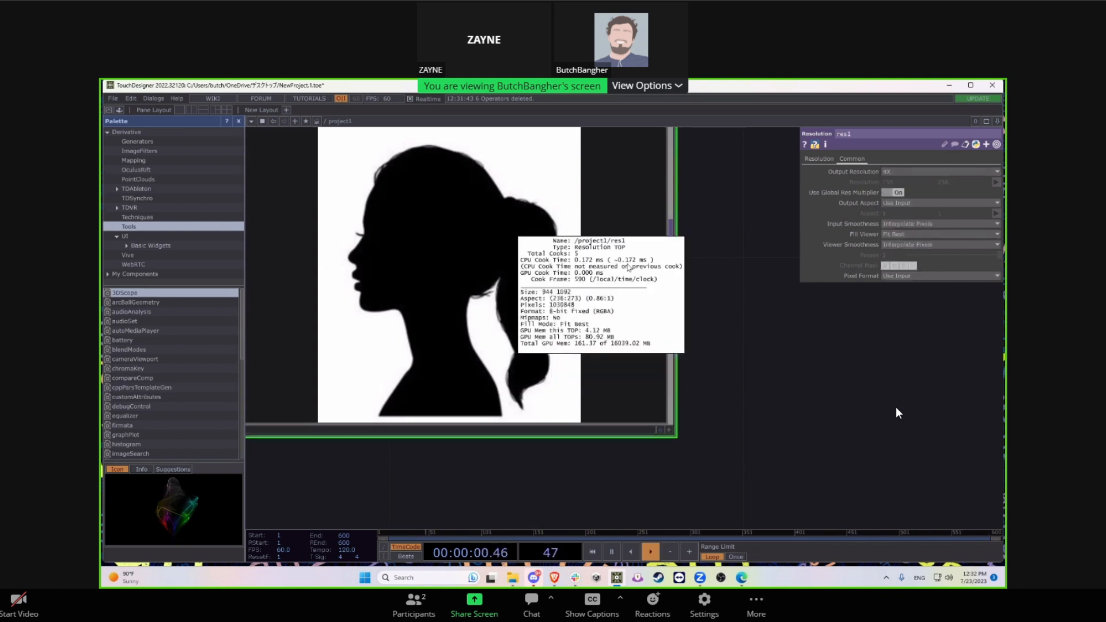
pyautogui.scroll(-5, 736, 370)
pyautogui.moveTo(753, 360); pyautogui.dragTo(694, 362)
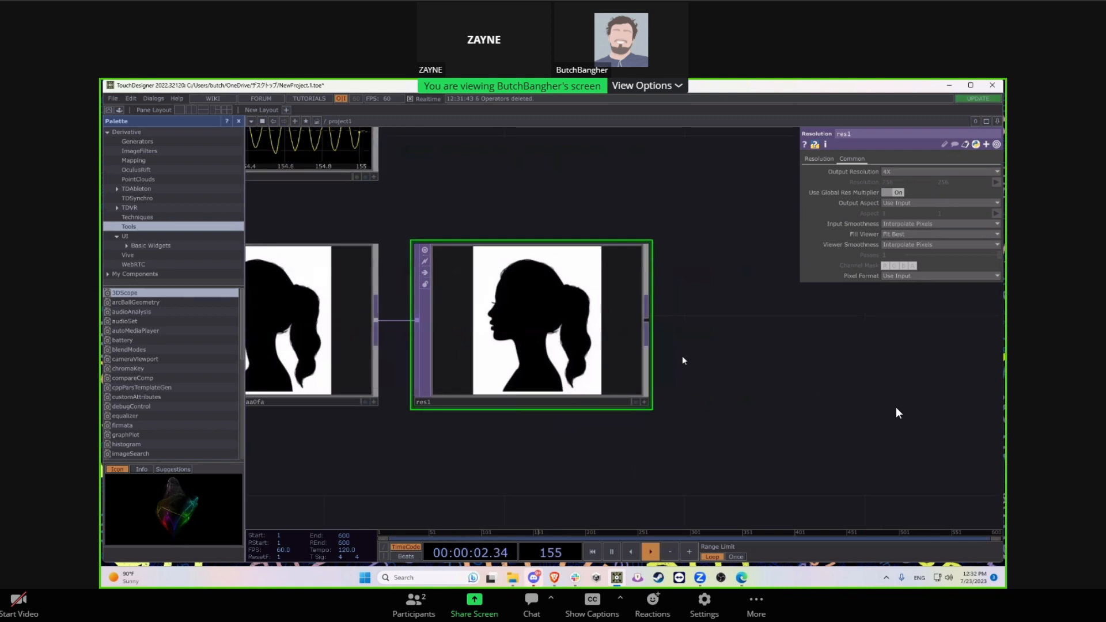
pyautogui.scroll(3, 549, 308)
pyautogui.scroll(5, 523, 314)
pyautogui.scroll(-8, 518, 314)
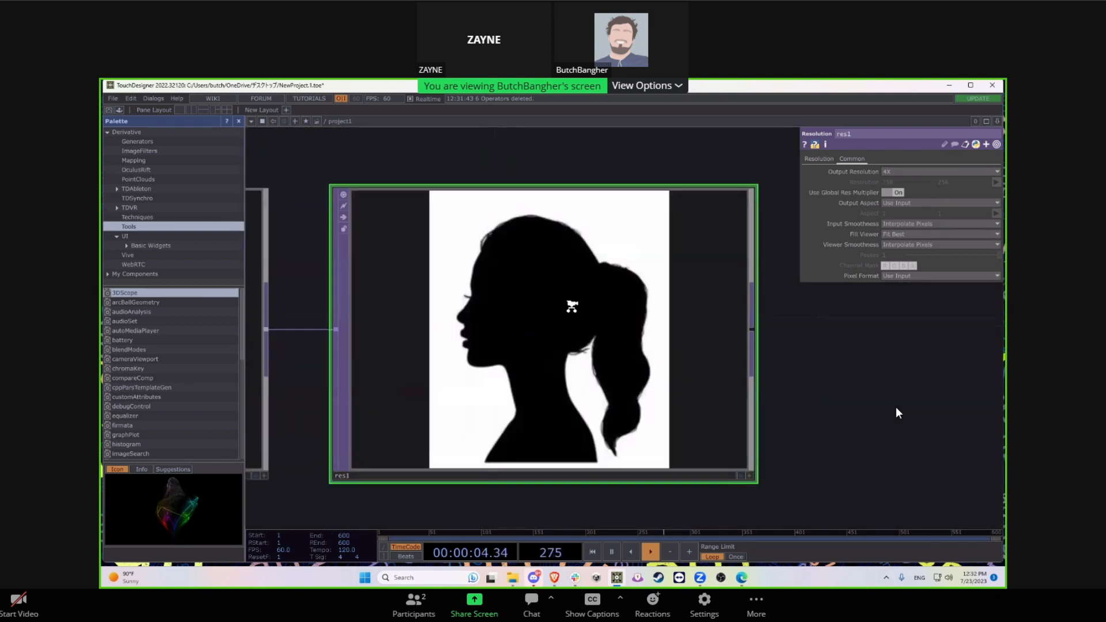
# Step: Connect an Edge TOP to the Resolution TOP's output and place it beside the silhouette
pyautogui.moveTo(791, 398); pyautogui.dragTo(803, 446)
pyautogui.scroll(5, 725, 380)
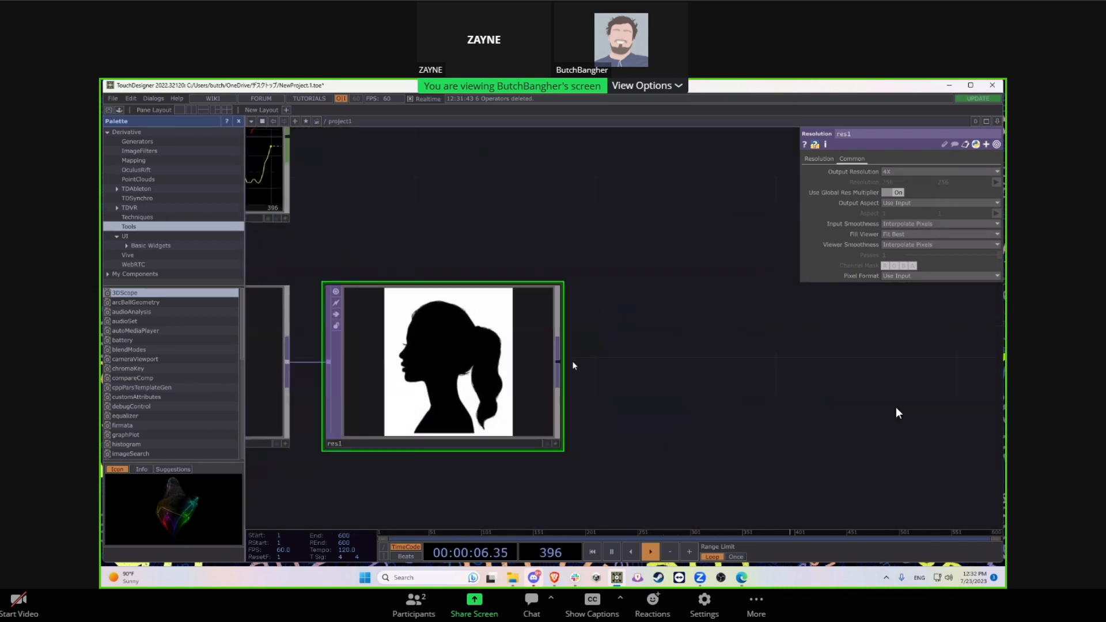
pyautogui.press('Tab')
pyautogui.click(791, 363)
pyautogui.click(796, 366)
pyautogui.rightClick(559, 366)
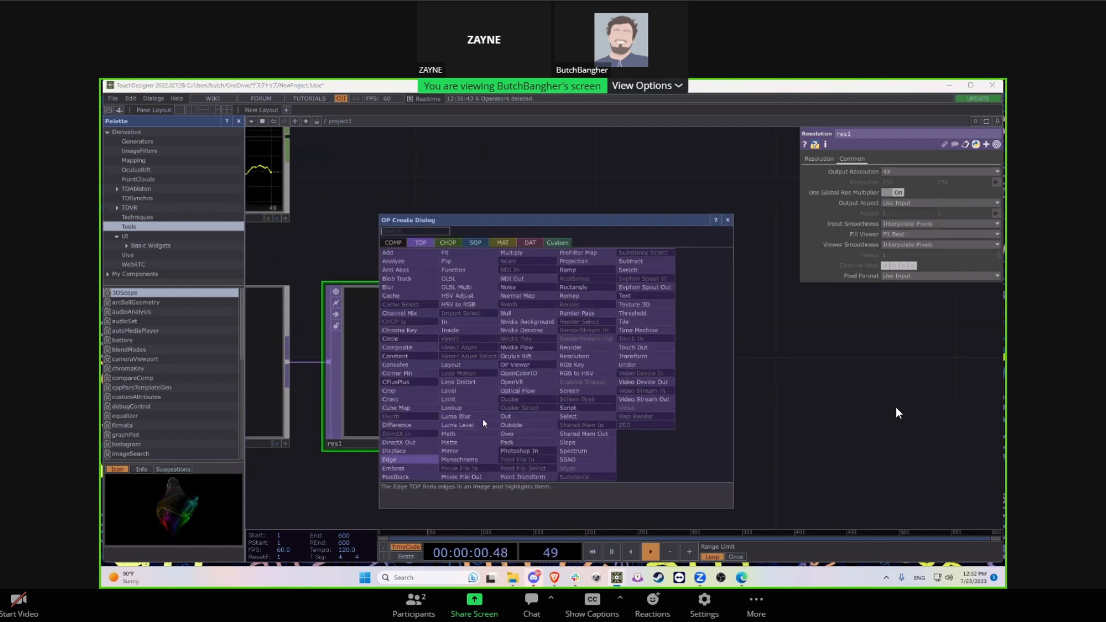
pyautogui.click(424, 460)
pyautogui.click(718, 366)
pyautogui.scroll(8, 719, 369)
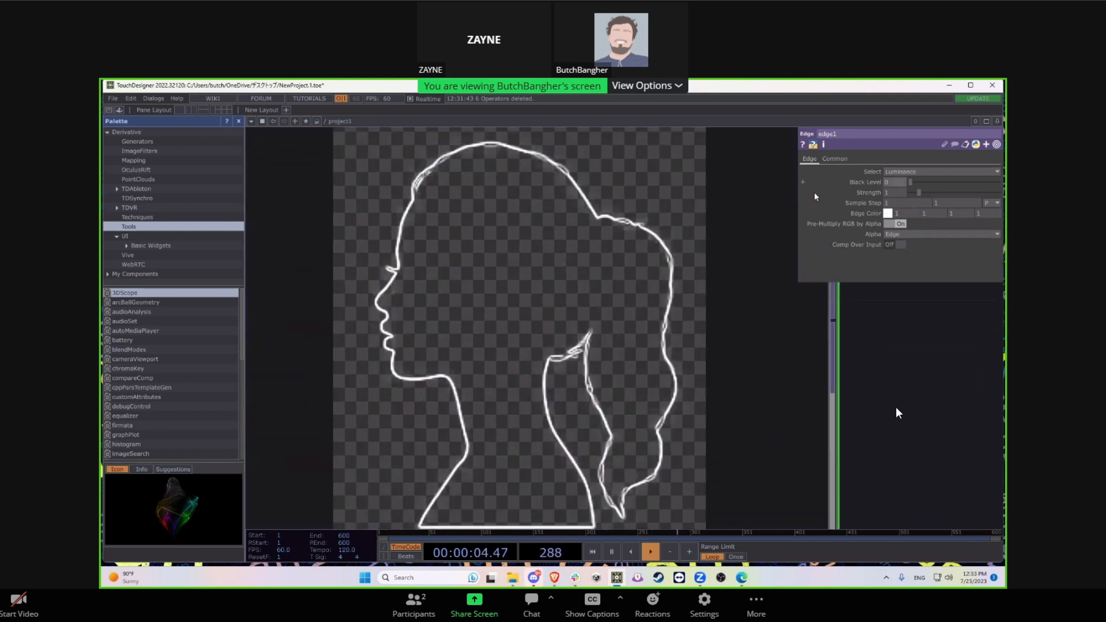
# Step: Set the Edge TOP's black level to about 0.319, strength to about 4.78 and both sample steps to 4
pyautogui.moveTo(911, 189); pyautogui.dragTo(952, 187)
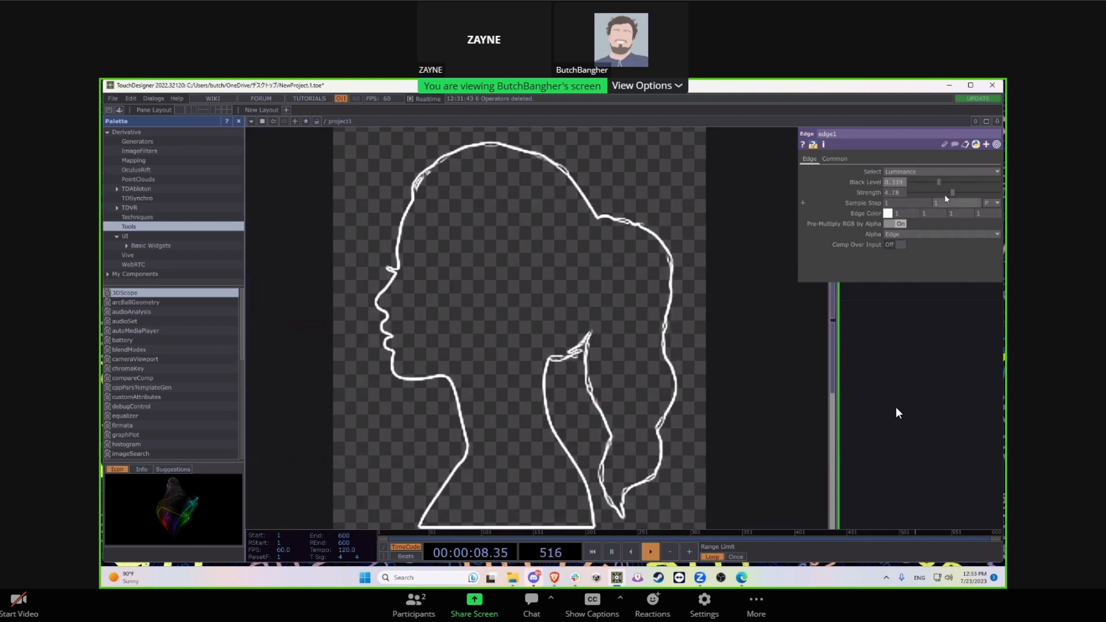
pyautogui.click(910, 233)
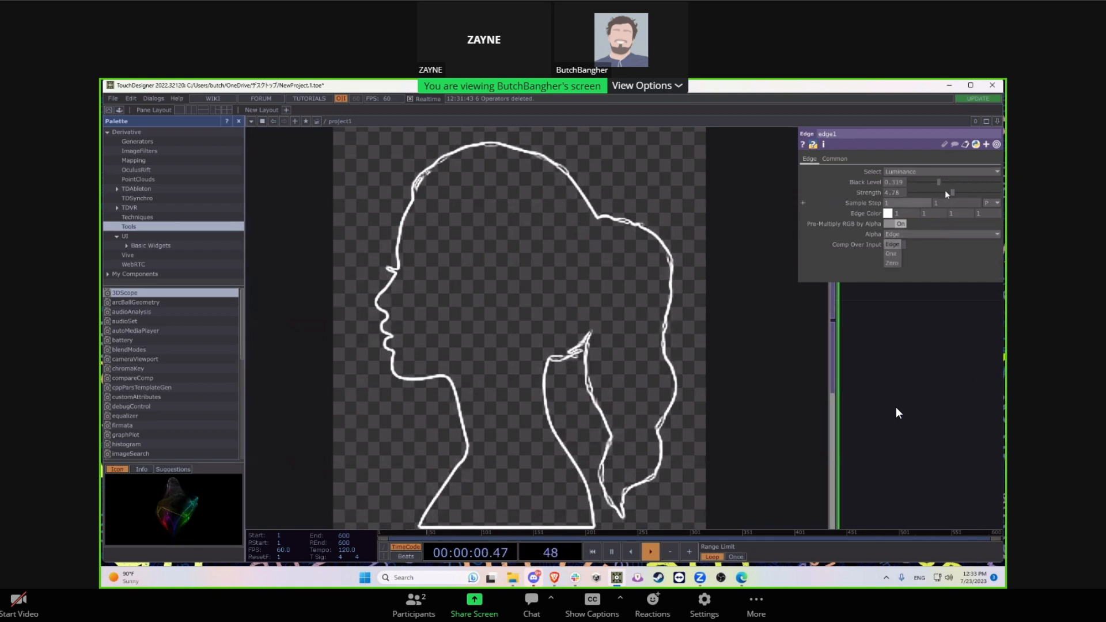
pyautogui.moveTo(862, 204); pyautogui.dragTo(857, 185)
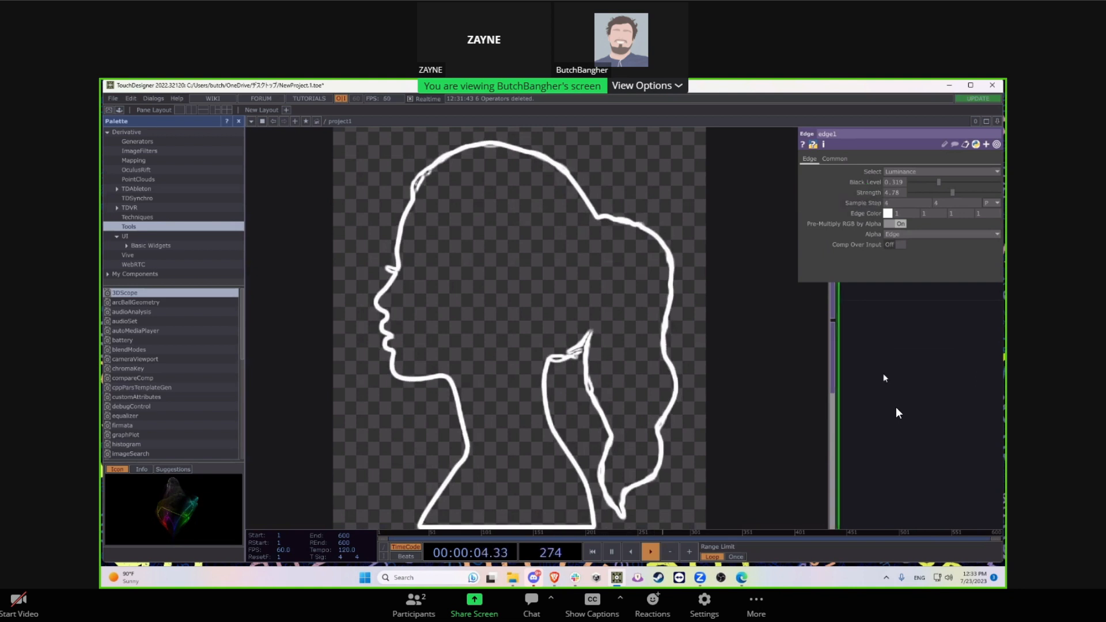
pyautogui.scroll(5, 329, 303)
pyautogui.scroll(-5, 329, 303)
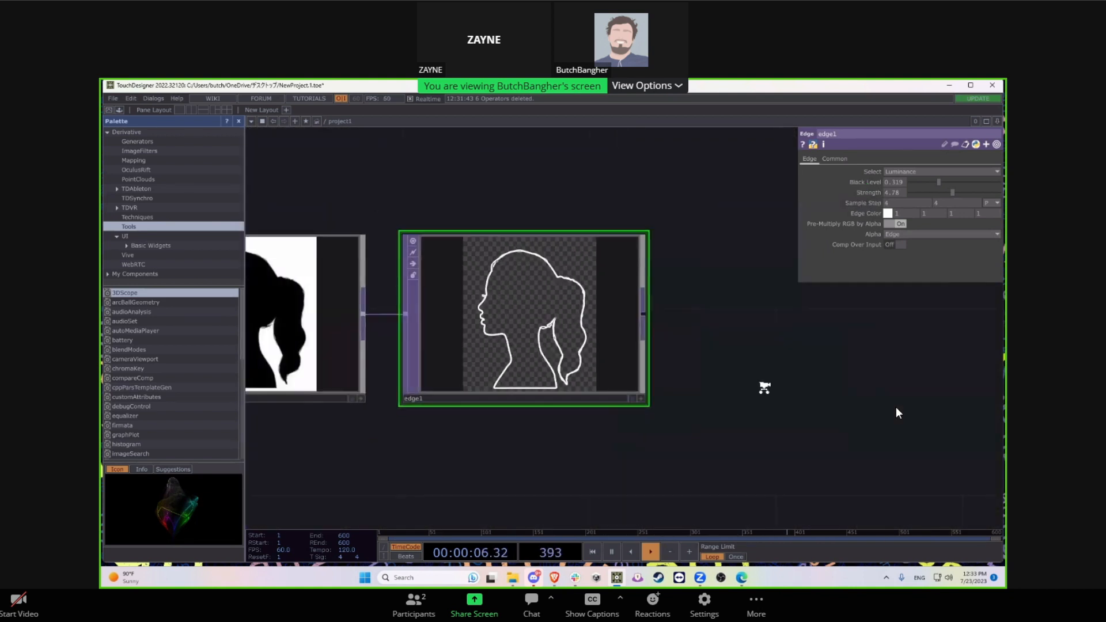
# Step: Place the audioAnalysis palette component beside the Audio File In CHOP and feed the audio into it
pyautogui.scroll(-2, 628, 345)
pyautogui.scroll(6, 619, 340)
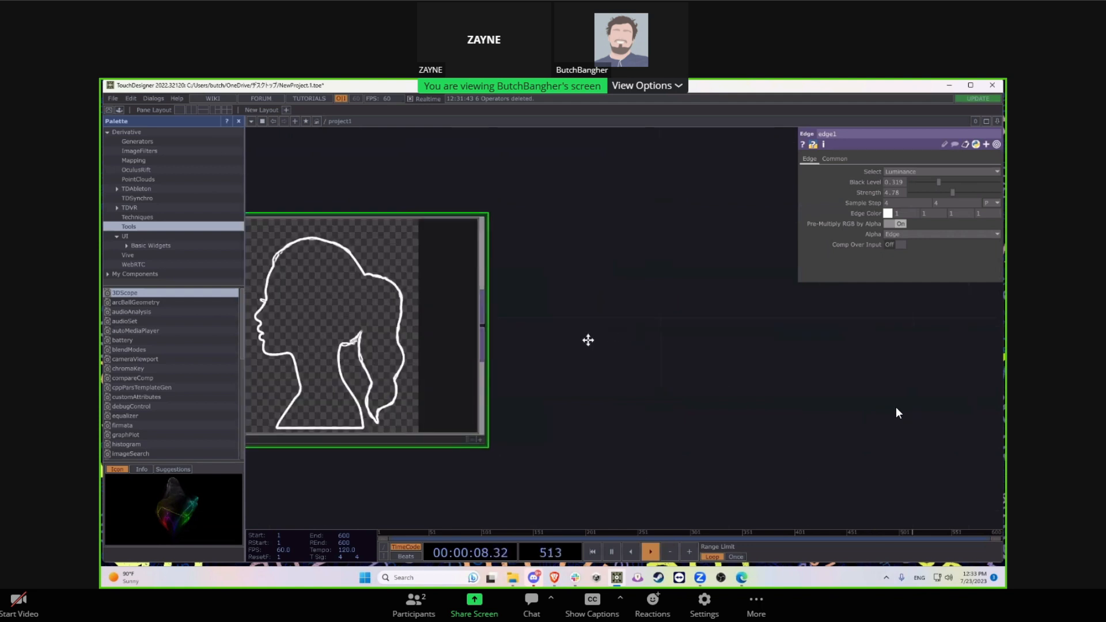
pyautogui.scroll(-4, 587, 299)
pyautogui.moveTo(586, 299); pyautogui.dragTo(746, 369)
pyautogui.moveTo(417, 286); pyautogui.dragTo(437, 239)
pyautogui.moveTo(531, 249); pyautogui.dragTo(431, 314)
pyautogui.moveTo(331, 273); pyautogui.dragTo(443, 275)
pyautogui.moveTo(577, 314); pyautogui.dragTo(534, 316)
pyautogui.scroll(3, 533, 317)
pyautogui.moveTo(416, 276); pyautogui.dragTo(467, 274)
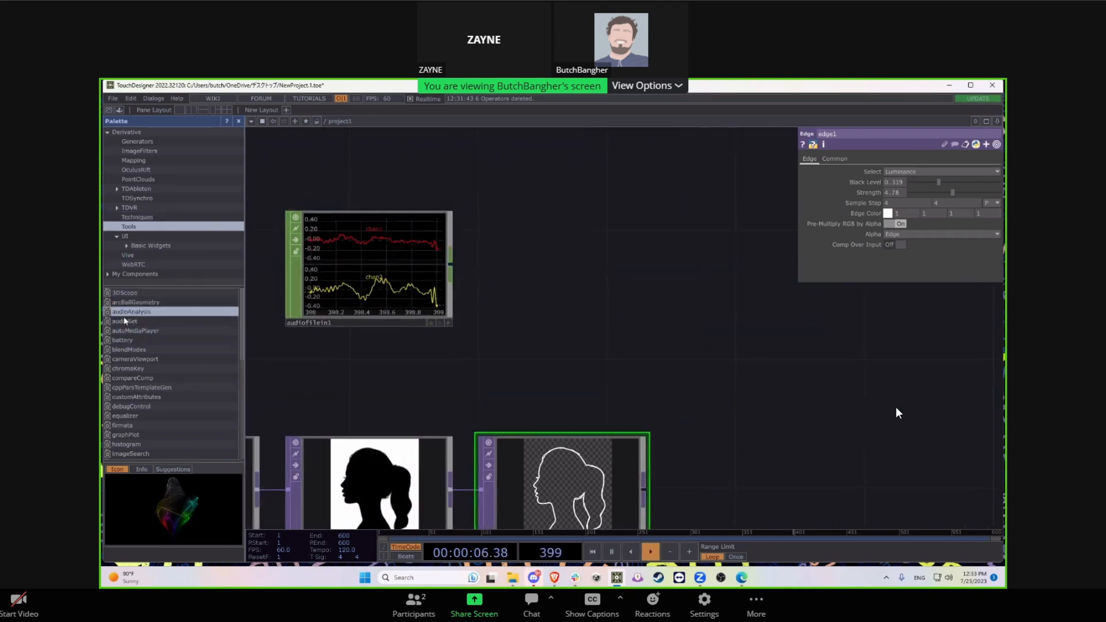
pyautogui.moveTo(519, 260); pyautogui.dragTo(523, 261)
pyautogui.moveTo(614, 238); pyautogui.dragTo(587, 290)
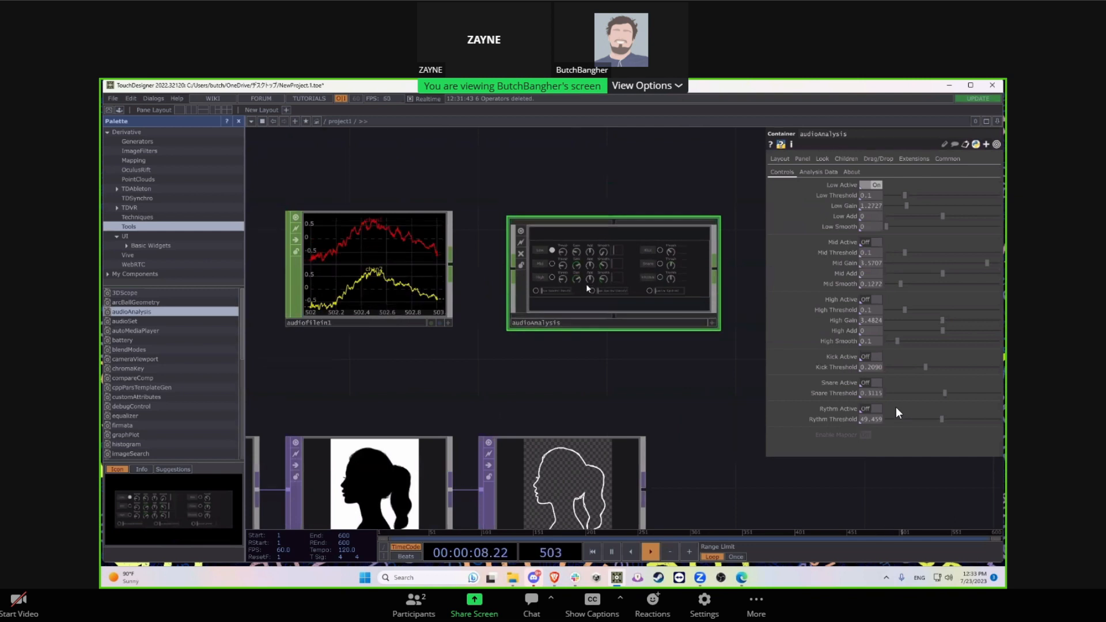
pyautogui.moveTo(452, 273); pyautogui.dragTo(510, 269)
pyautogui.moveTo(661, 329); pyautogui.dragTo(501, 284)
# Step: Connect a Null CHOP to audioAnalysis's channel output and place it next to the component
pyautogui.scroll(5, 573, 273)
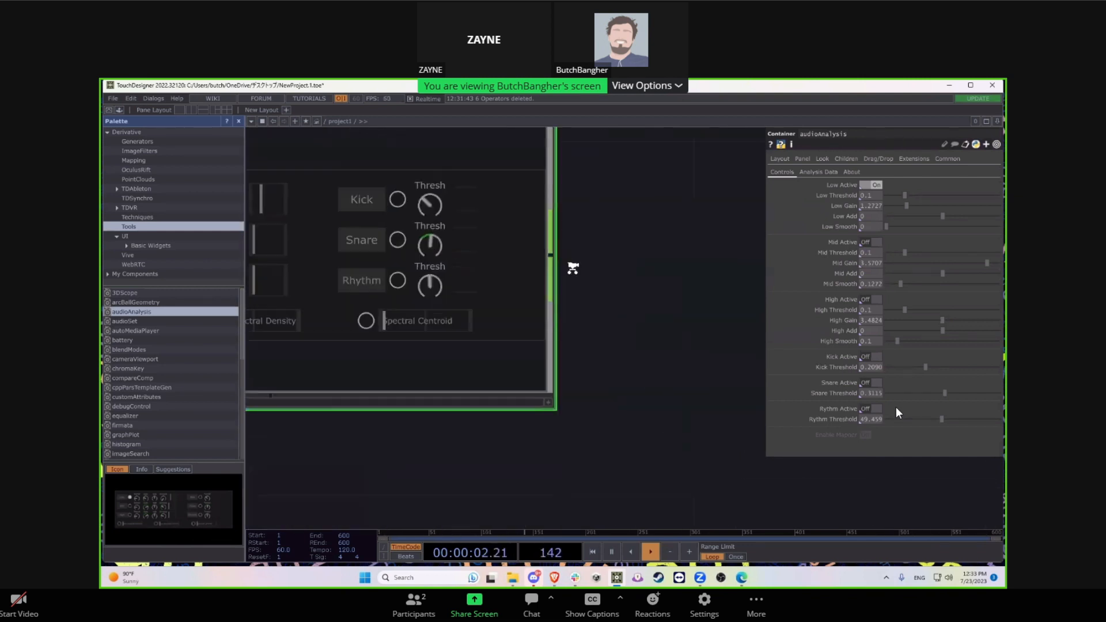
pyautogui.rightClick(552, 259)
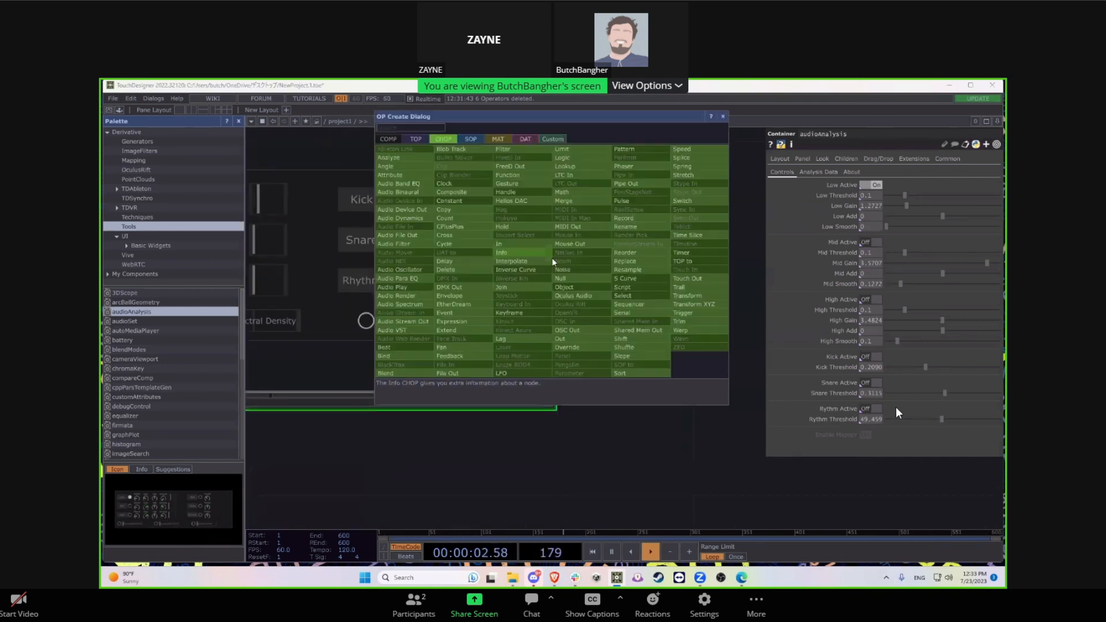
pyautogui.click(576, 278)
pyautogui.click(744, 271)
pyautogui.scroll(-3, 612, 416)
pyautogui.moveTo(669, 290); pyautogui.dragTo(716, 288)
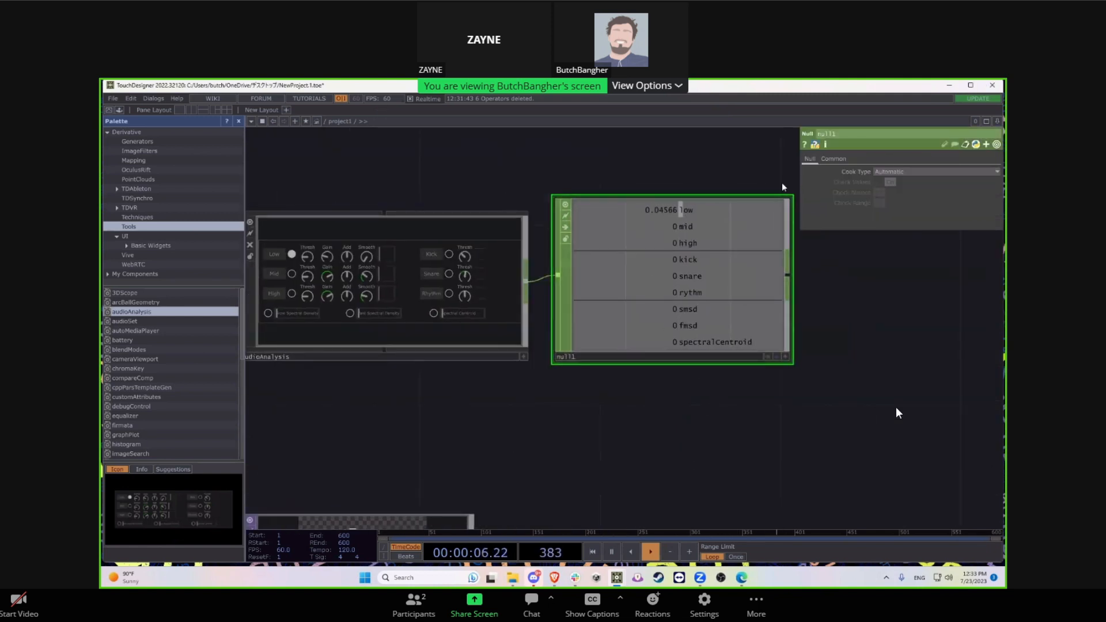
pyautogui.moveTo(784, 188); pyautogui.dragTo(746, 240)
pyautogui.scroll(2, 779, 341)
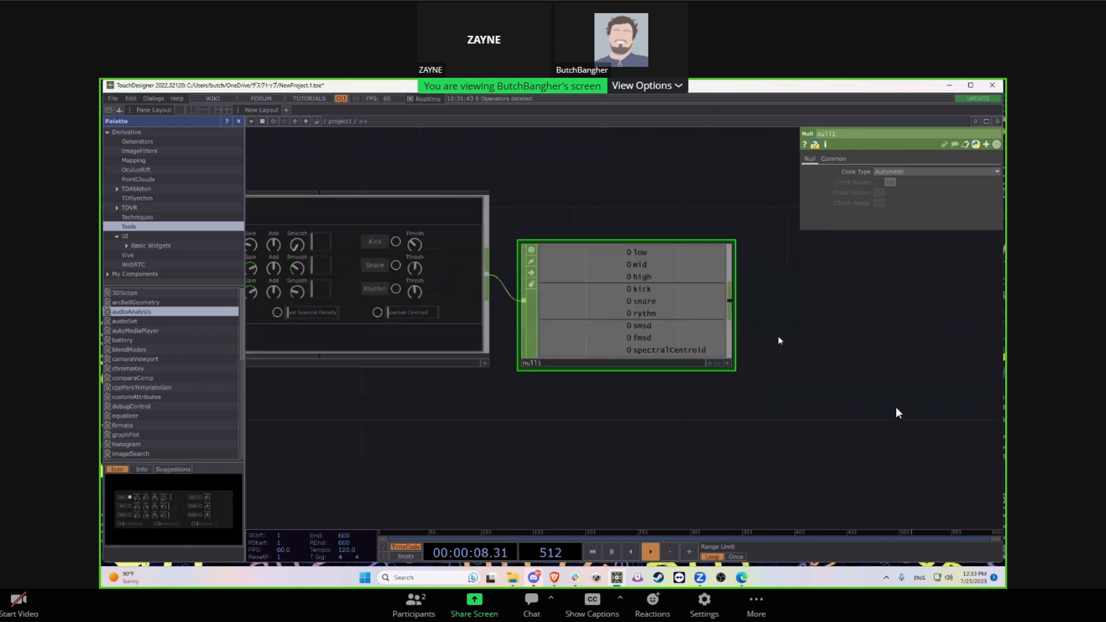
# Step: Raise the High Gain of audioAnalysis to 6.77
pyautogui.press('Tab')
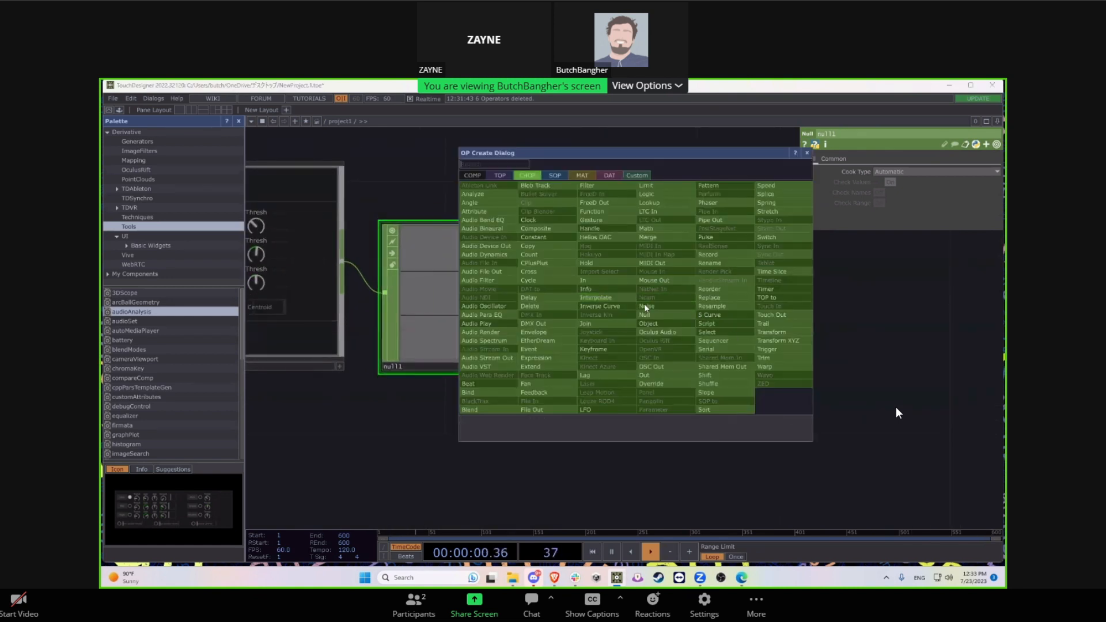
pyautogui.click(731, 475)
pyautogui.moveTo(509, 452); pyautogui.dragTo(541, 434)
pyautogui.click(570, 312)
pyautogui.moveTo(935, 326); pyautogui.dragTo(999, 326)
# Step: Activate the High band in audioAnalysis, raise its gain further, set High Add to about 0.766 and select the Null CHOP
pyautogui.moveTo(423, 393); pyautogui.dragTo(739, 405)
pyautogui.moveTo(417, 413); pyautogui.dragTo(557, 414)
pyautogui.scroll(-5, 557, 412)
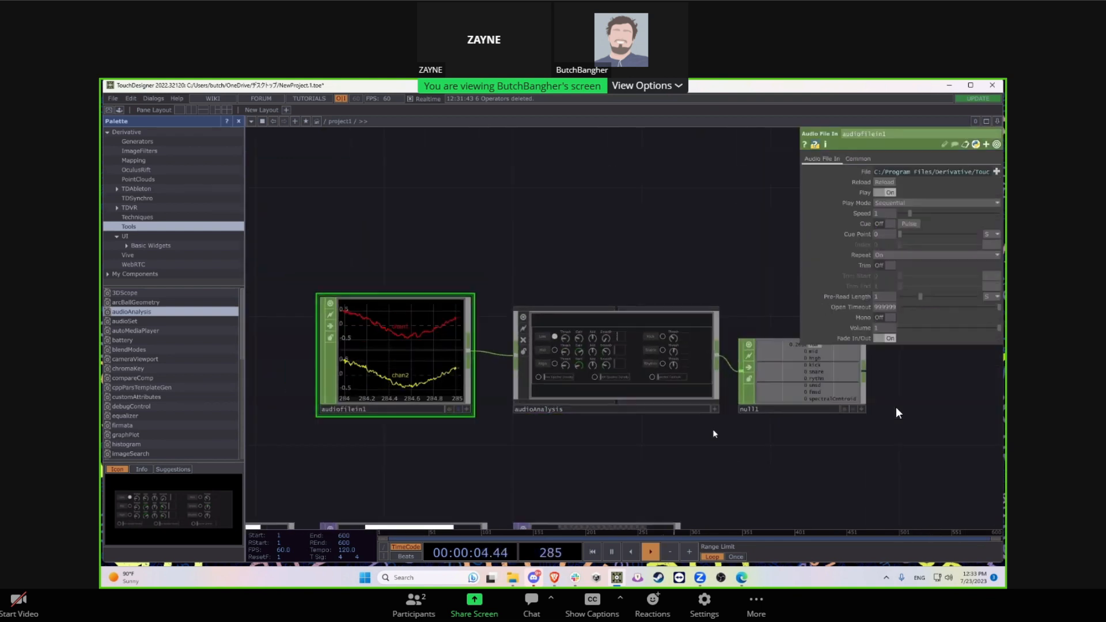
pyautogui.moveTo(694, 417); pyautogui.dragTo(537, 408)
pyautogui.click(676, 371)
pyautogui.click(533, 371)
pyautogui.moveTo(741, 447); pyautogui.dragTo(684, 429)
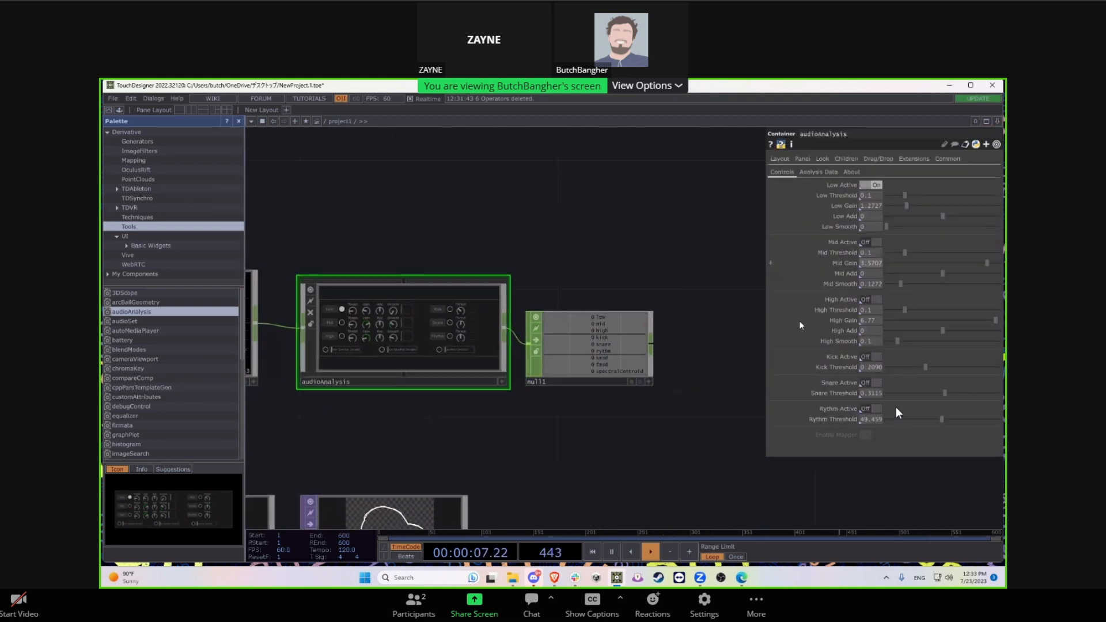
pyautogui.click(875, 299)
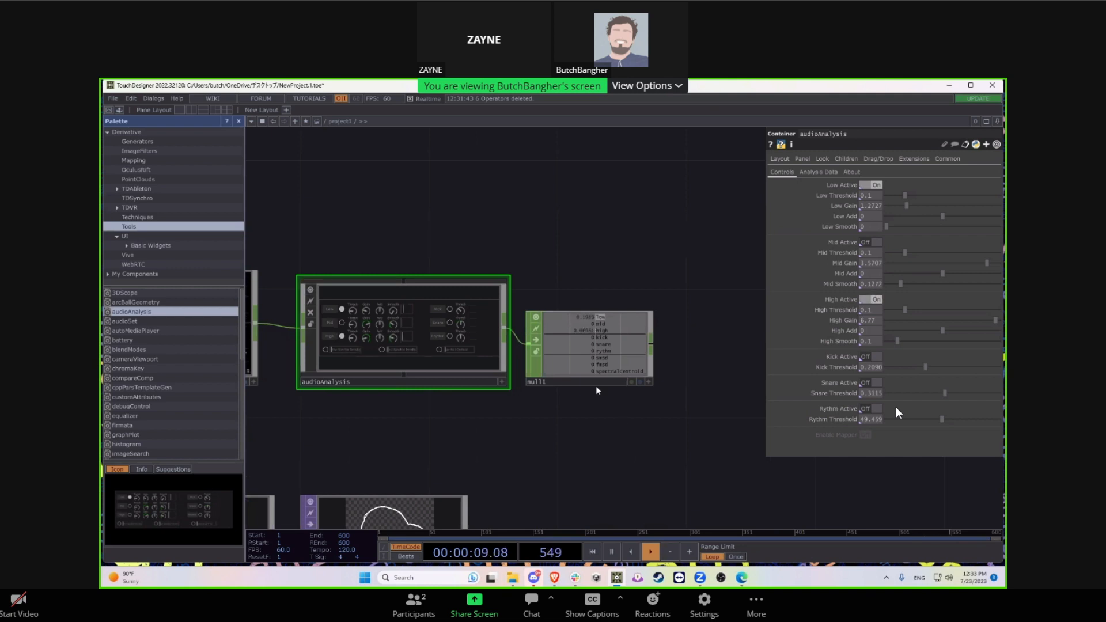
pyautogui.scroll(5, 586, 339)
pyautogui.moveTo(659, 474); pyautogui.dragTo(605, 455)
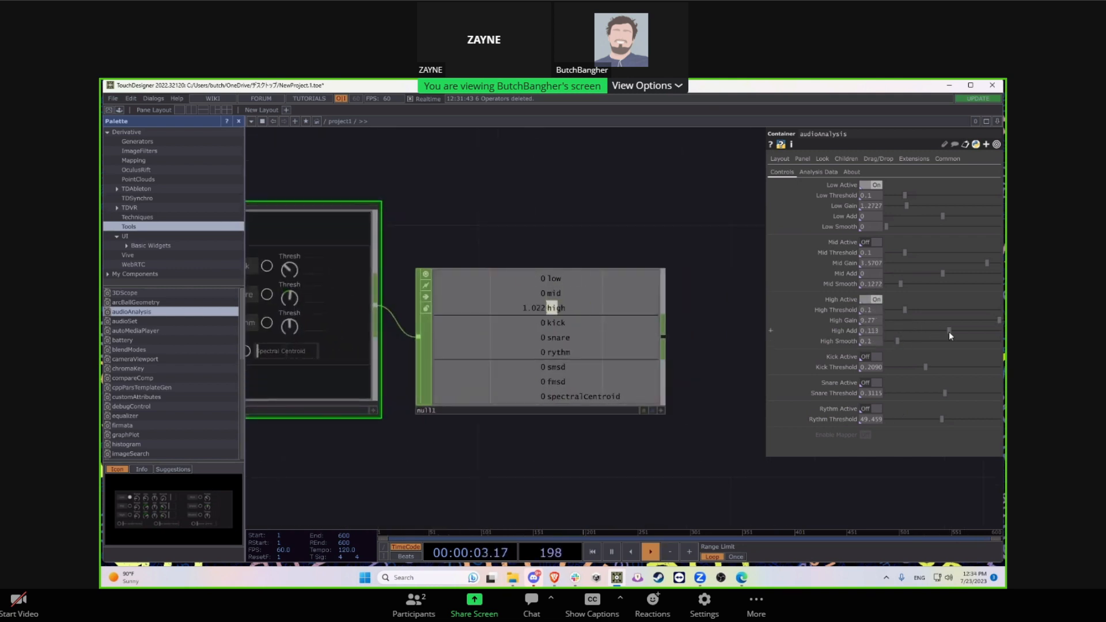
pyautogui.scroll(-3, 590, 420)
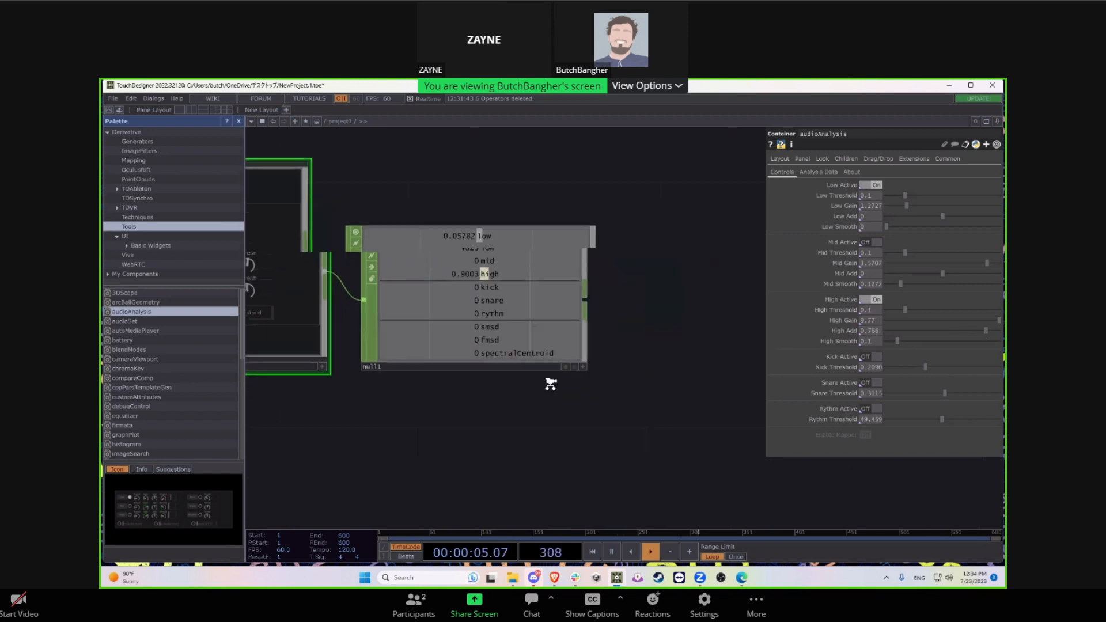
pyautogui.click(490, 279)
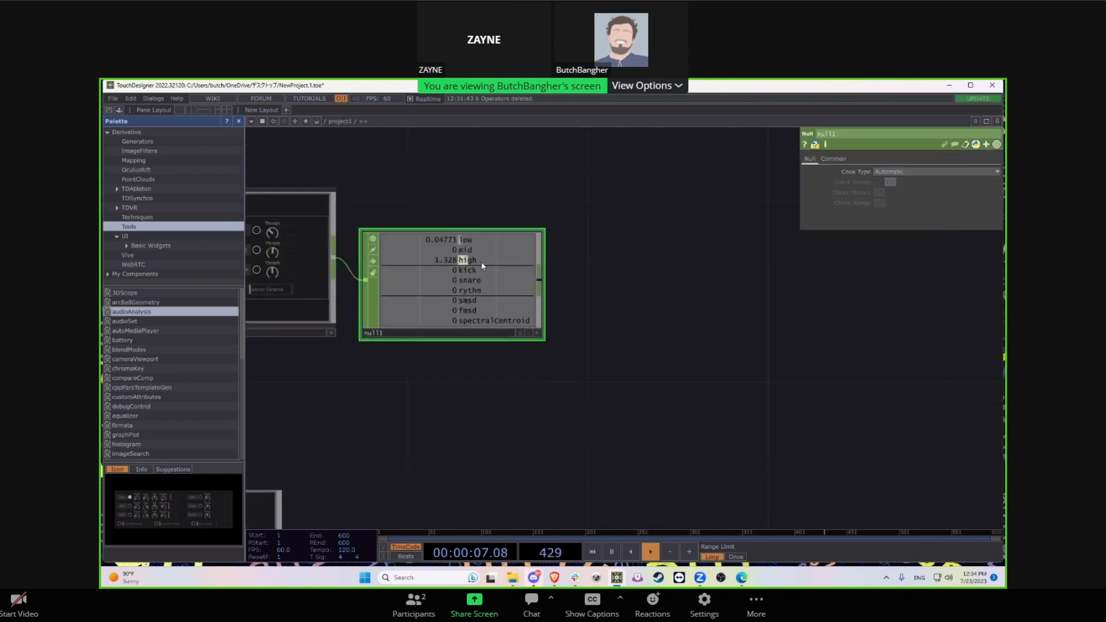
# Step: Connect a Displace TOP to the Edge TOP's output and place it beside the outline
pyautogui.moveTo(409, 421); pyautogui.dragTo(552, 364)
pyautogui.scroll(-2, 552, 364)
pyautogui.moveTo(519, 407); pyautogui.dragTo(511, 386)
pyautogui.press('Tab')
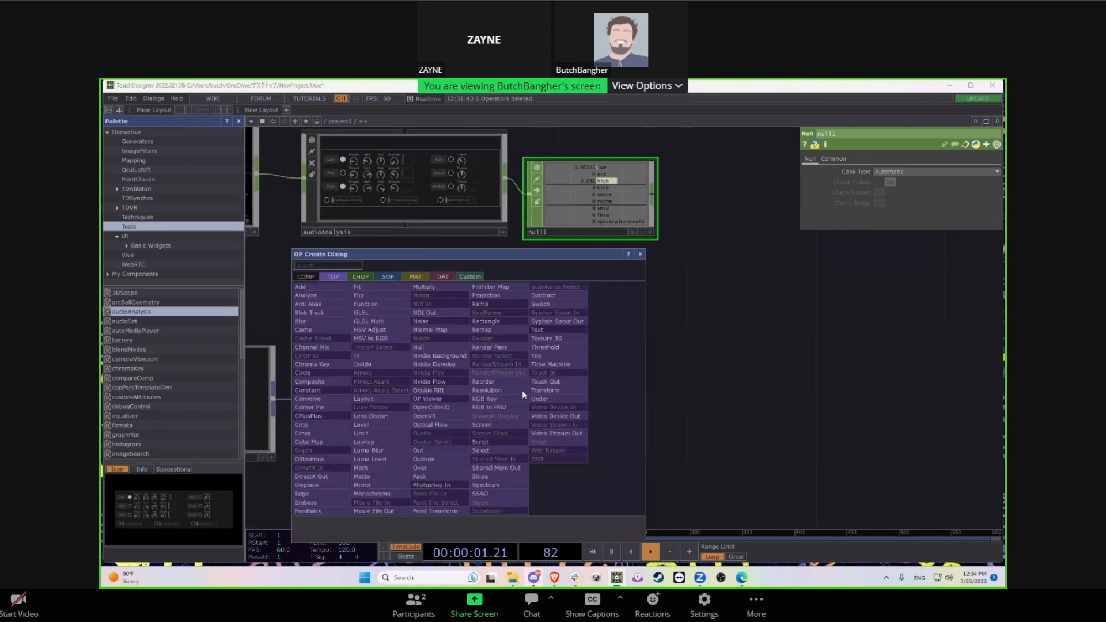
pyautogui.click(543, 391)
pyautogui.moveTo(523, 431); pyautogui.dragTo(552, 258)
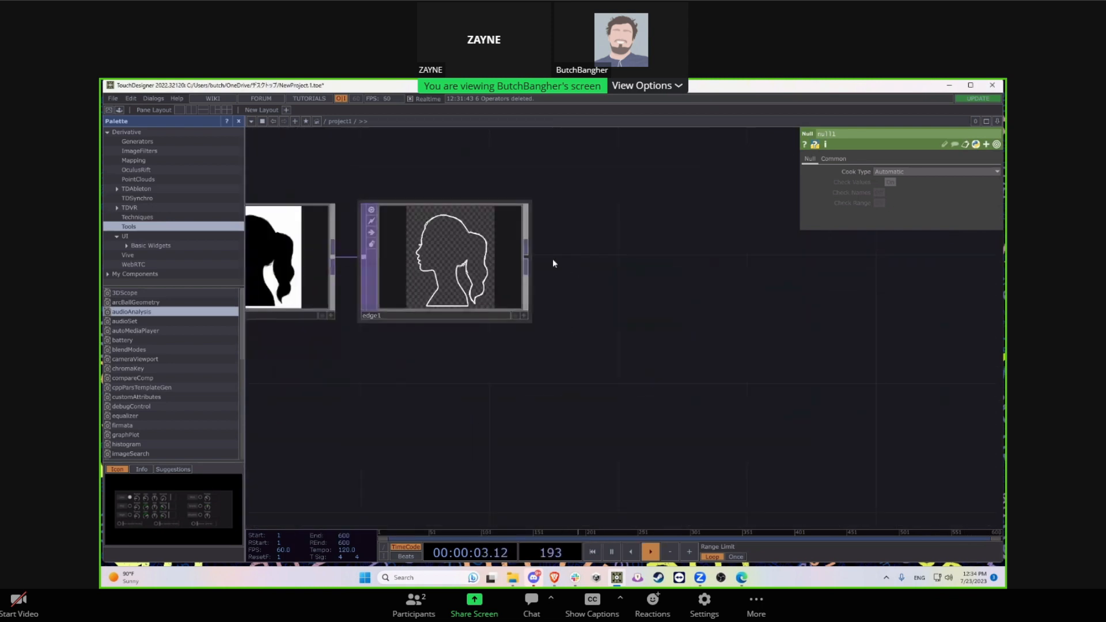
pyautogui.press('Tab')
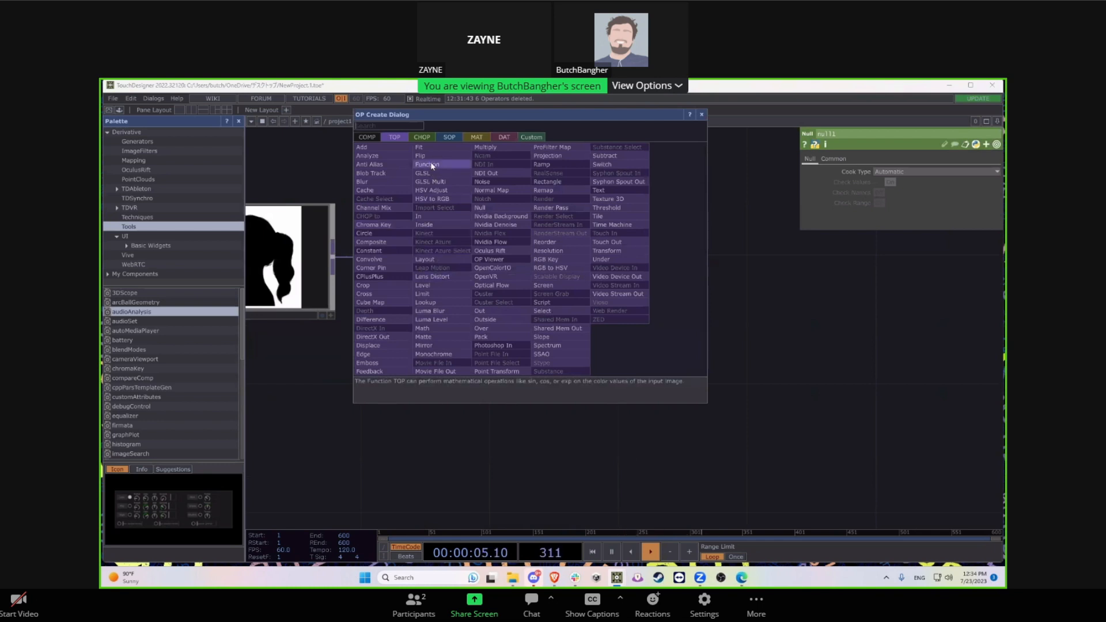
pyautogui.click(388, 345)
pyautogui.scroll(5, 664, 262)
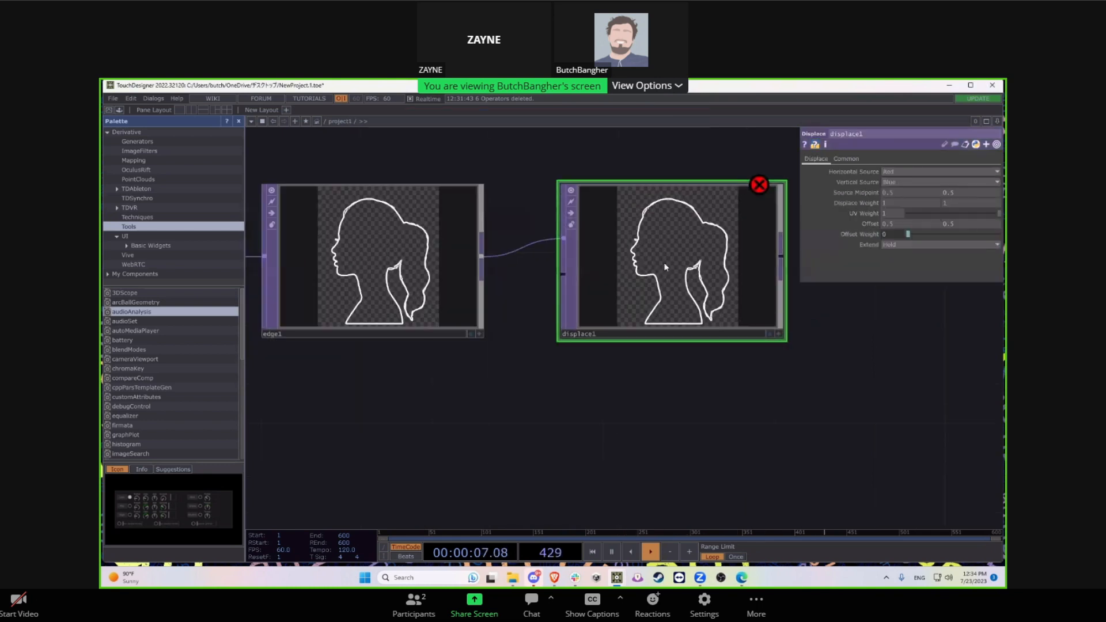
pyautogui.scroll(-3, 686, 326)
# Step: Place a Noise TOP below the Edge TOP and connect it to the Displace TOP's second input
pyautogui.press('Tab')
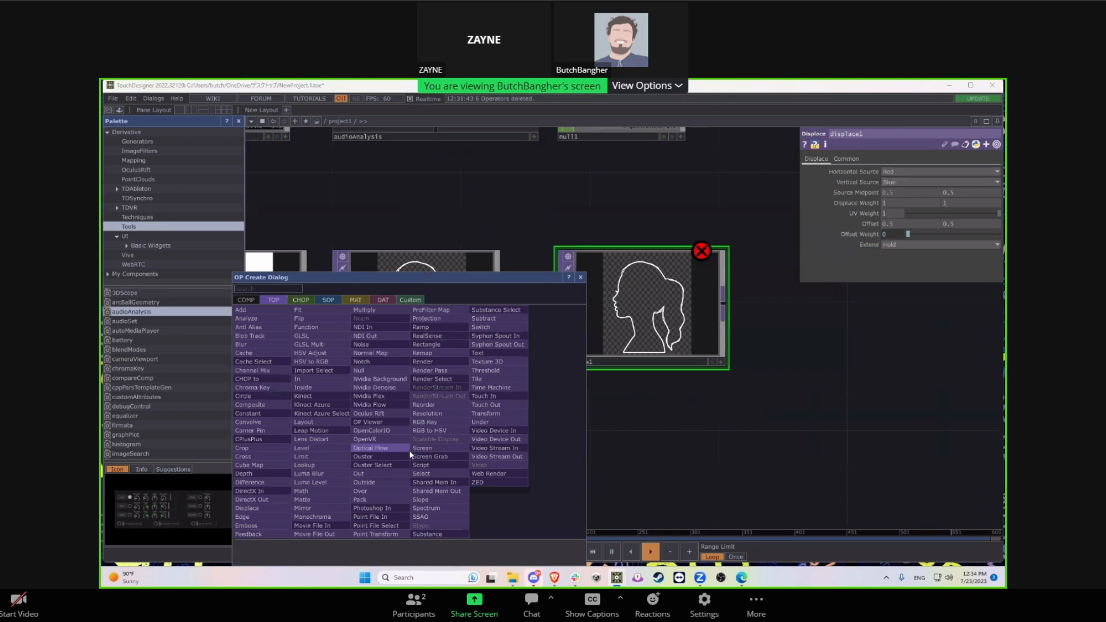
pyautogui.click(362, 345)
pyautogui.click(493, 457)
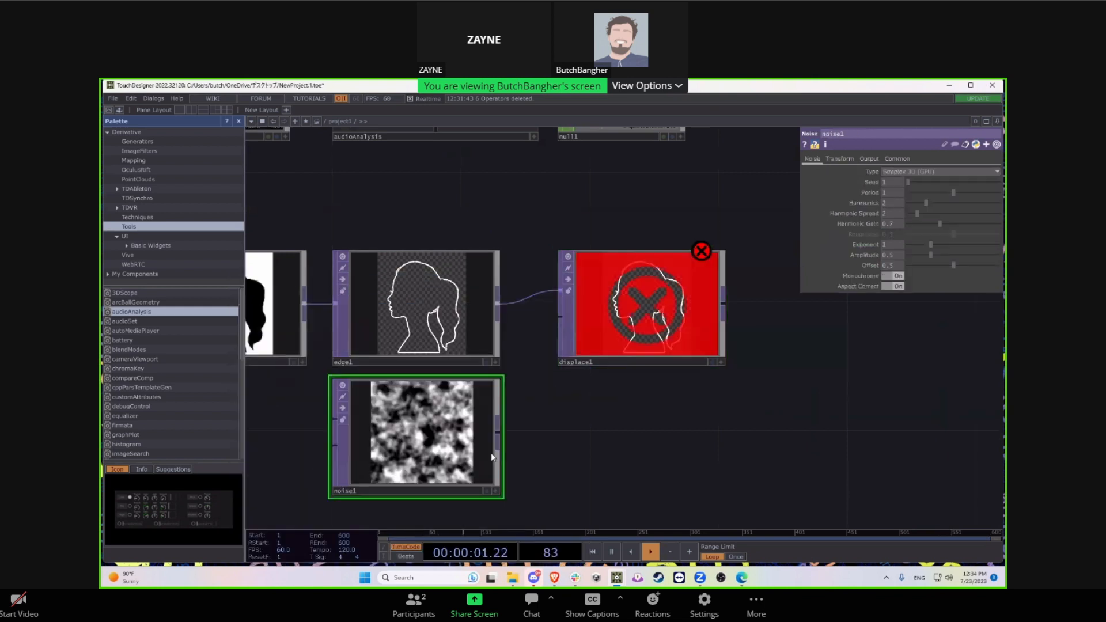
pyautogui.moveTo(552, 364); pyautogui.dragTo(557, 323)
pyautogui.scroll(3, 567, 312)
pyautogui.click(469, 324)
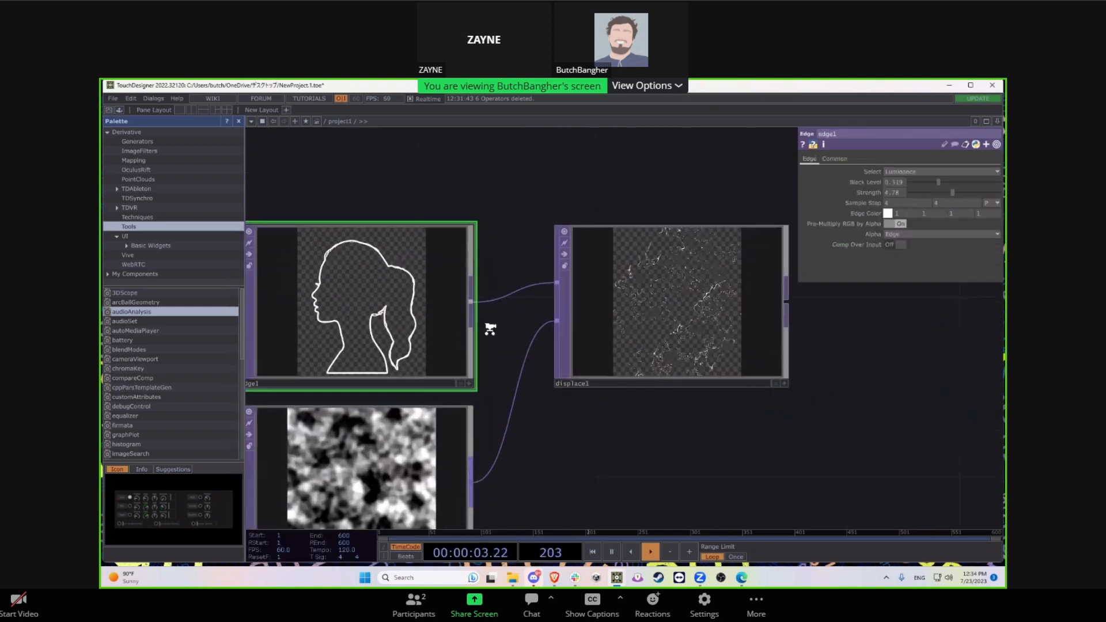
pyautogui.click(451, 447)
# Step: Lower both Displace Weight values of the Displace TOP to 0.008
pyautogui.click(715, 311)
pyautogui.scroll(5, 731, 314)
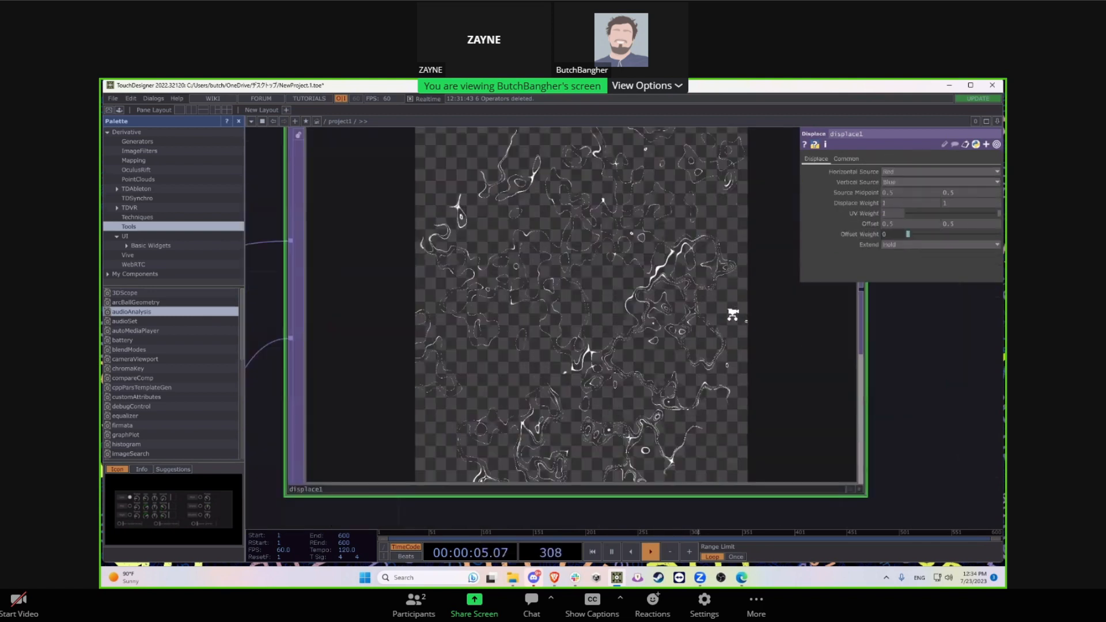
pyautogui.scroll(-5, 688, 313)
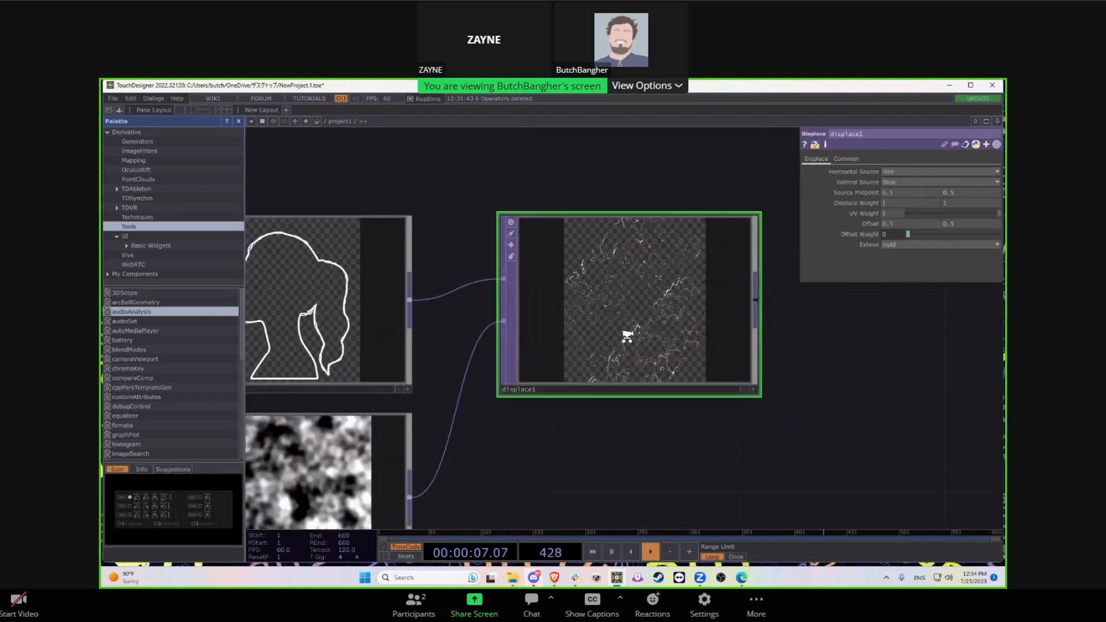
pyautogui.moveTo(766, 449); pyautogui.dragTo(614, 486)
pyautogui.scroll(3, 852, 193)
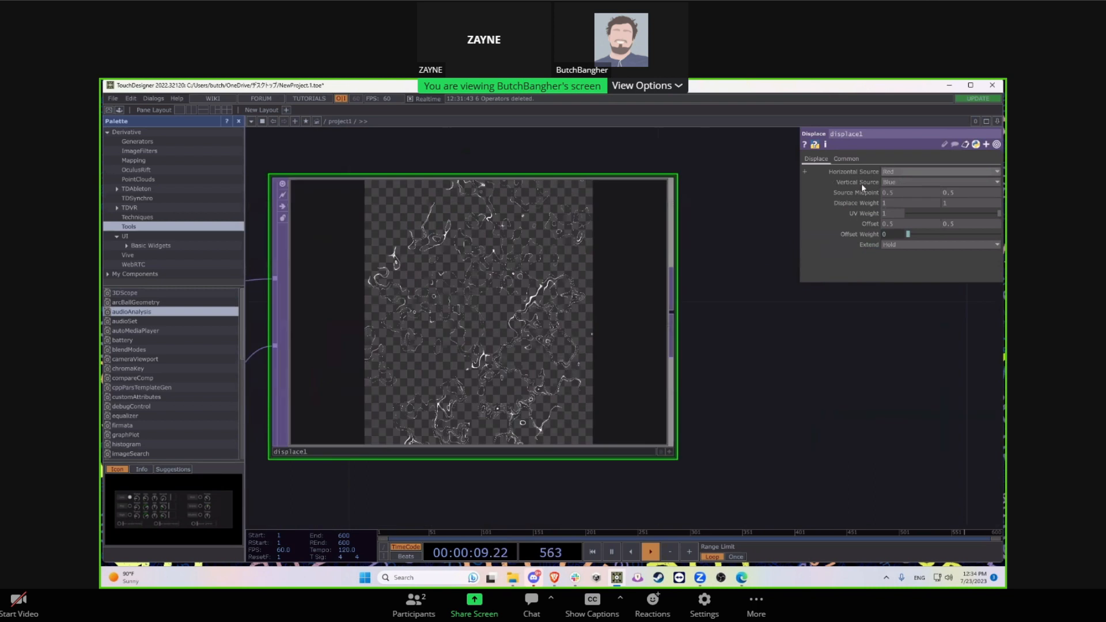
pyautogui.moveTo(868, 194); pyautogui.dragTo(839, 194)
pyautogui.moveTo(876, 226); pyautogui.dragTo(864, 189)
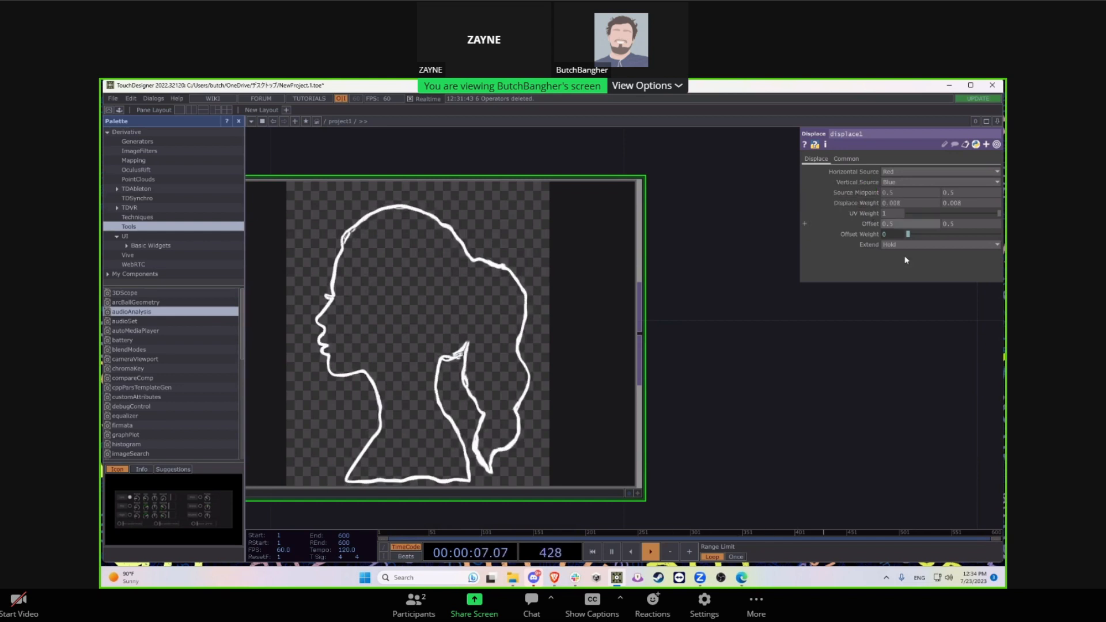
# Step: Examine the Displace TOP's source settings and compare its displaced outline with the edge outline
pyautogui.scroll(-4, 805, 323)
pyautogui.moveTo(837, 311); pyautogui.dragTo(782, 336)
pyautogui.click(900, 172)
pyautogui.click(907, 182)
pyautogui.click(856, 352)
pyautogui.moveTo(774, 384); pyautogui.dragTo(817, 316)
pyautogui.moveTo(533, 411); pyautogui.dragTo(591, 370)
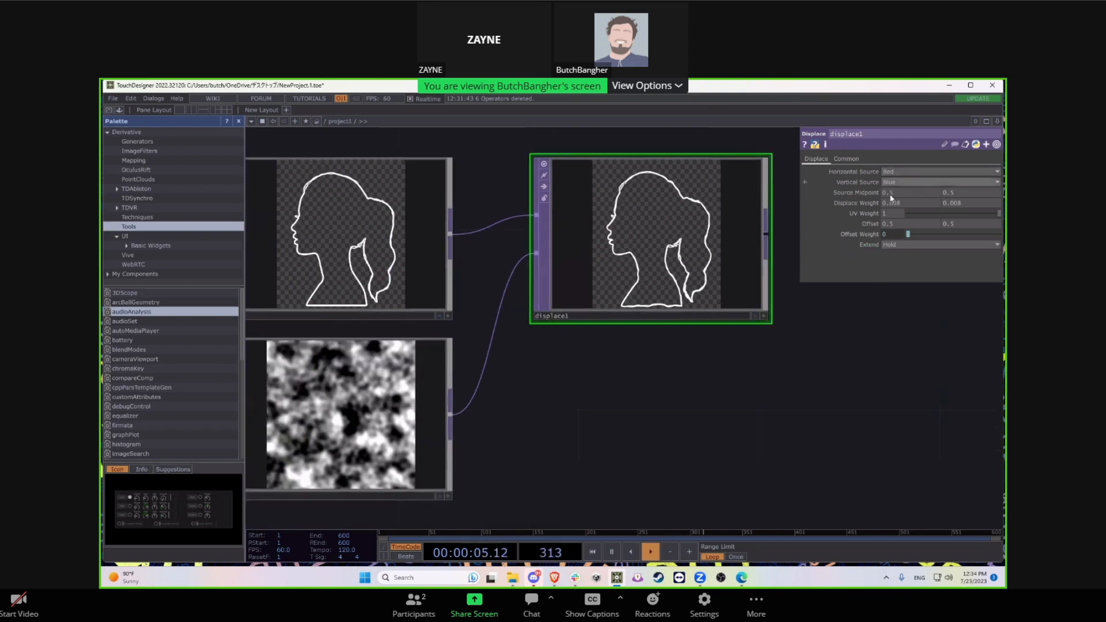
pyautogui.moveTo(925, 289); pyautogui.dragTo(895, 320)
pyautogui.scroll(3, 635, 245)
pyautogui.scroll(-5, 635, 245)
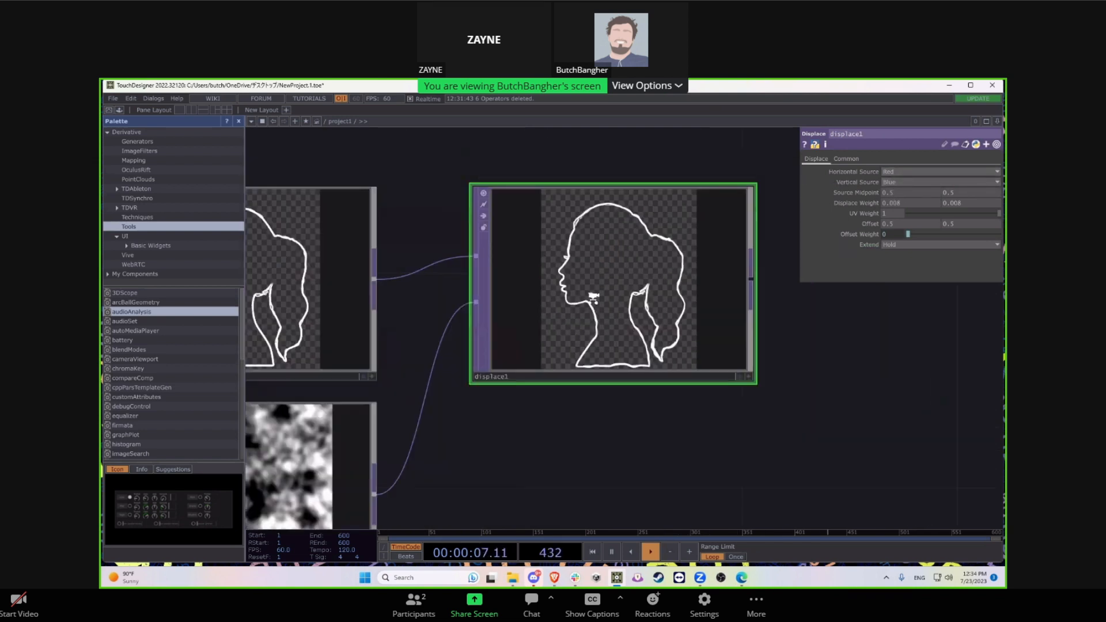
pyautogui.click(402, 375)
pyautogui.moveTo(645, 387); pyautogui.dragTo(541, 427)
pyautogui.click(593, 311)
pyautogui.scroll(2, 623, 282)
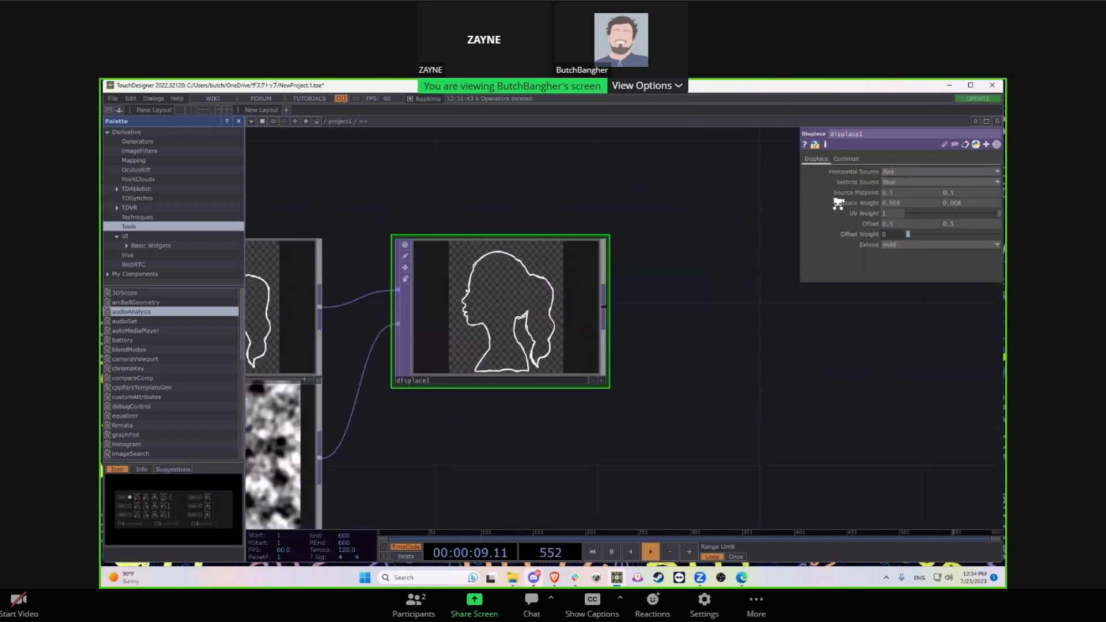
pyautogui.moveTo(704, 361); pyautogui.dragTo(916, 269)
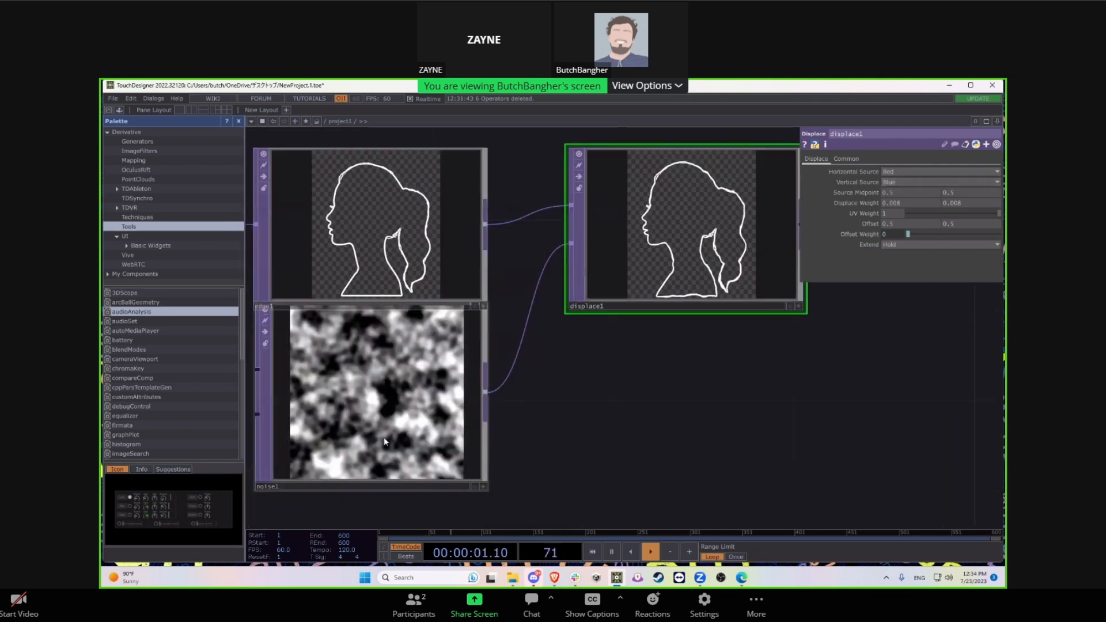
# Step: Raise both Displace Weight values of the Displace TOP to 0.138
pyautogui.click(406, 412)
pyautogui.scroll(5, 697, 199)
pyautogui.scroll(-4, 754, 380)
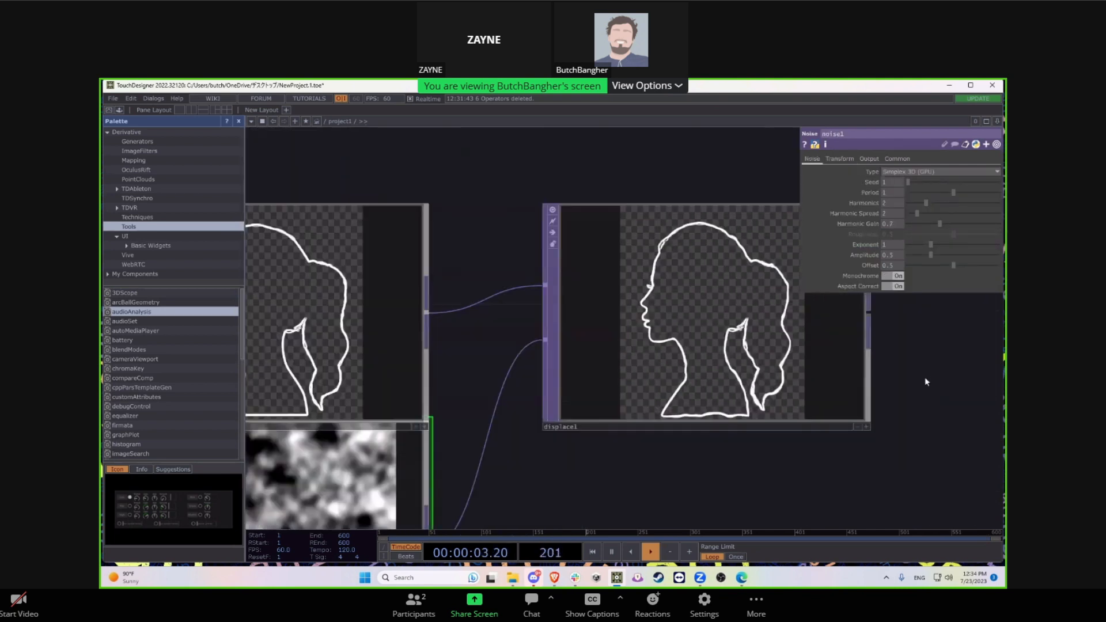
pyautogui.moveTo(926, 378); pyautogui.dragTo(846, 392)
pyautogui.scroll(2, 845, 392)
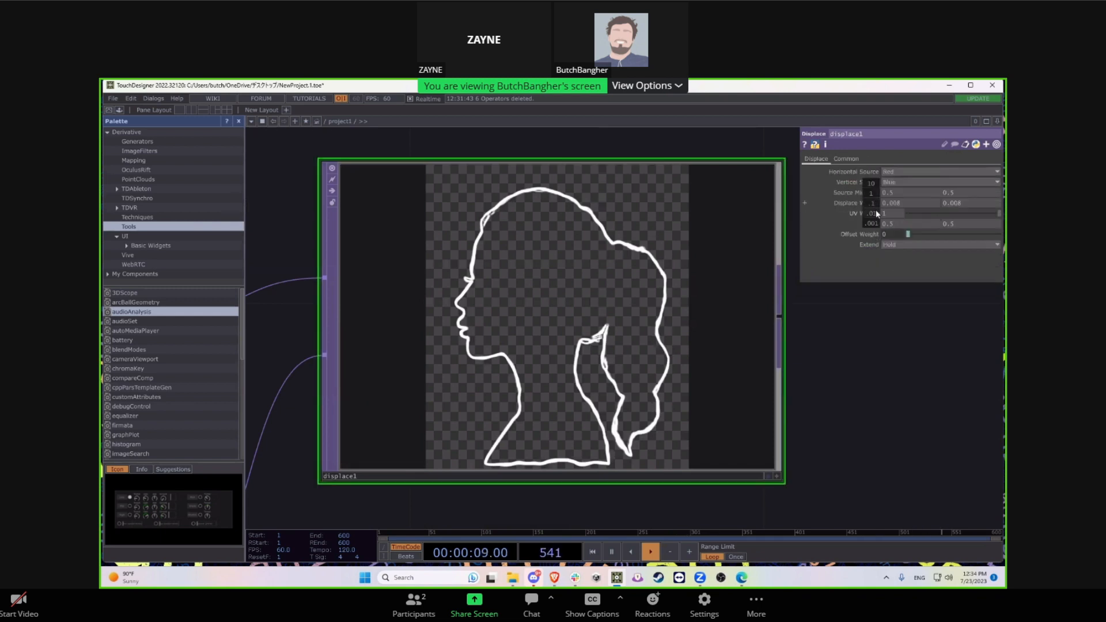
pyautogui.moveTo(877, 214); pyautogui.dragTo(879, 187, button='middle')
pyautogui.scroll(-3, 873, 203)
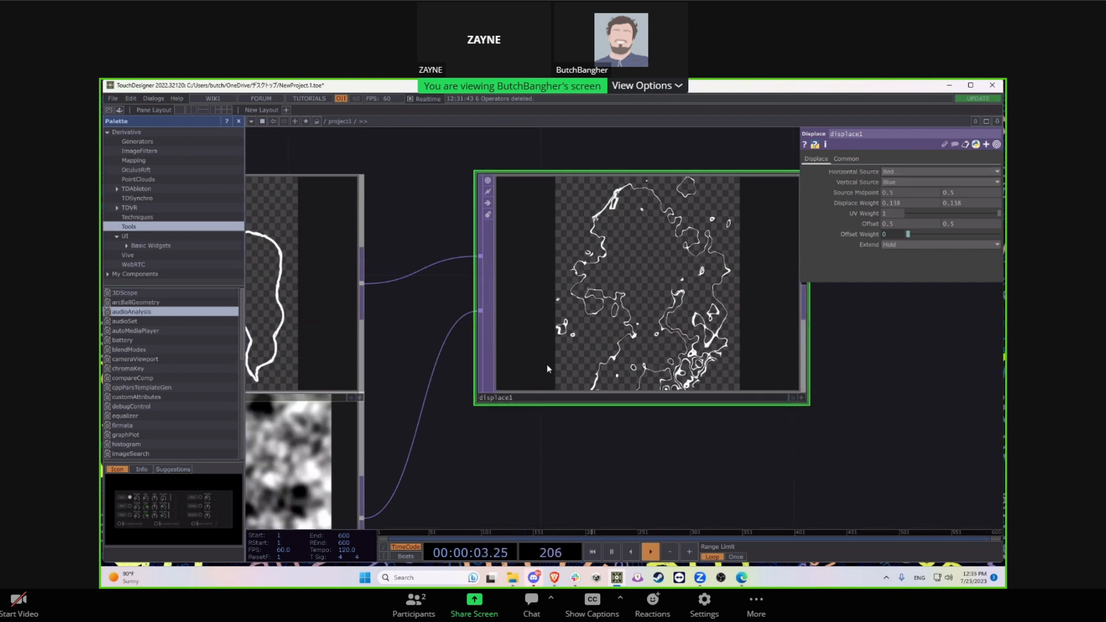
# Step: Turn off Monochrome on the Noise TOP so it generates coloured noise
pyautogui.moveTo(576, 500); pyautogui.dragTo(600, 432)
pyautogui.click(358, 432)
pyautogui.moveTo(514, 454); pyautogui.dragTo(642, 442)
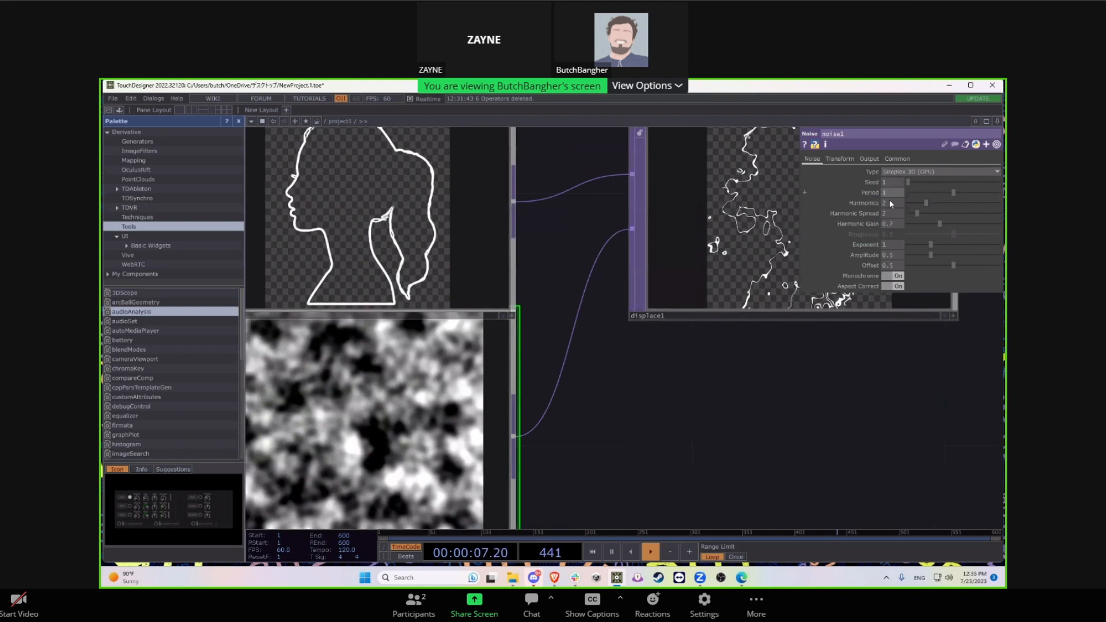
pyautogui.click(894, 276)
pyautogui.moveTo(841, 434); pyautogui.dragTo(689, 432)
pyautogui.scroll(3, 624, 239)
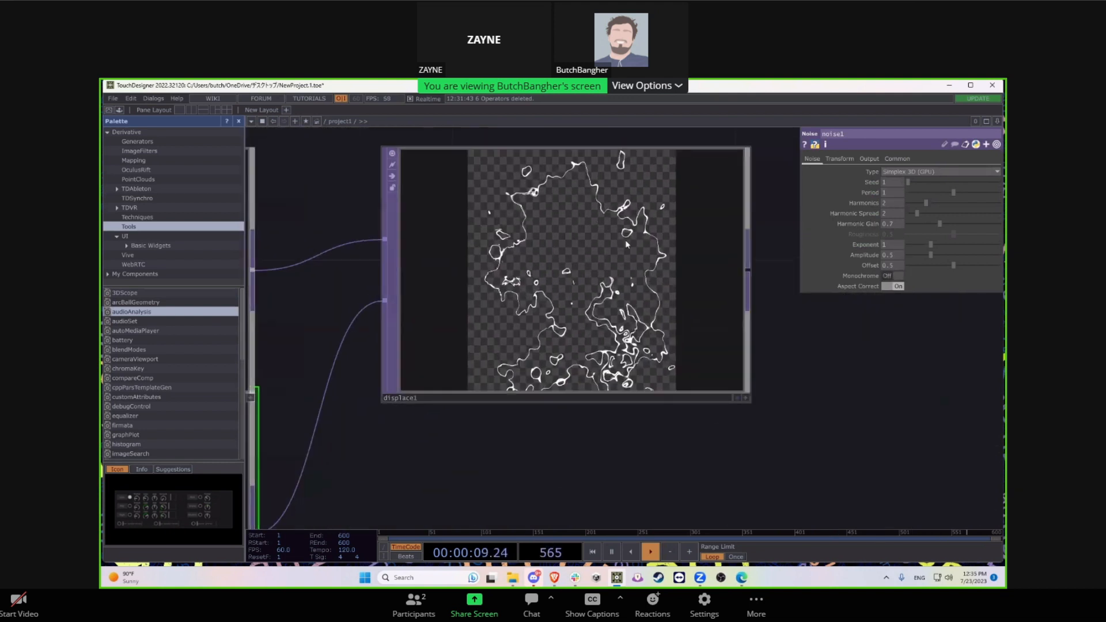
# Step: Reduce both Displace Weight values of the Displace TOP to 0.008
pyautogui.moveTo(825, 358); pyautogui.dragTo(824, 382)
pyautogui.click(606, 374)
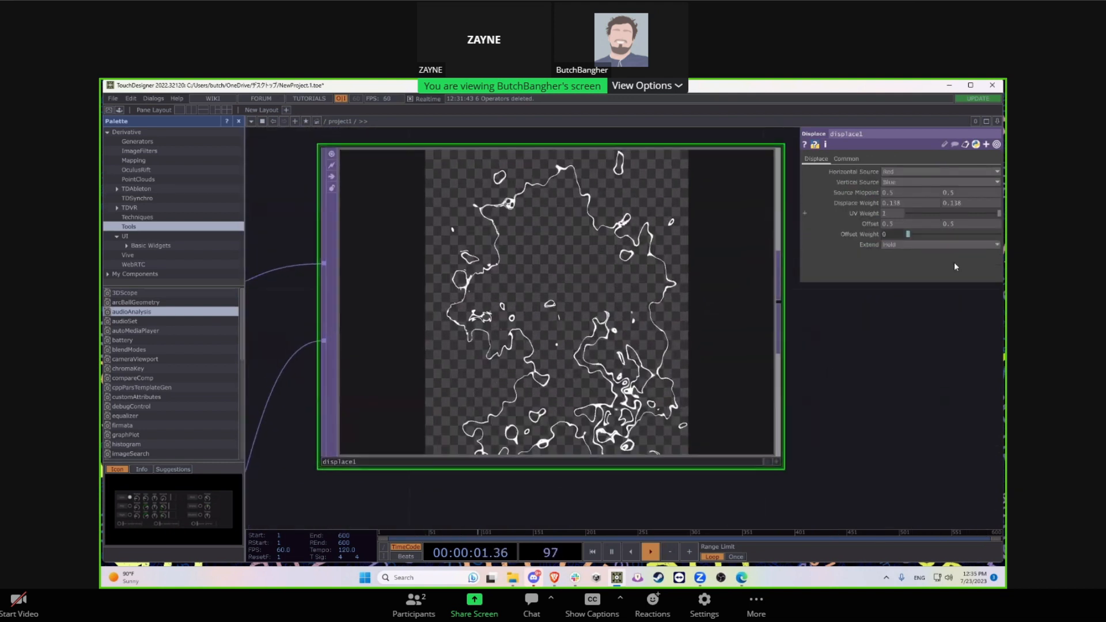
pyautogui.moveTo(871, 210); pyautogui.dragTo(864, 189, button='middle')
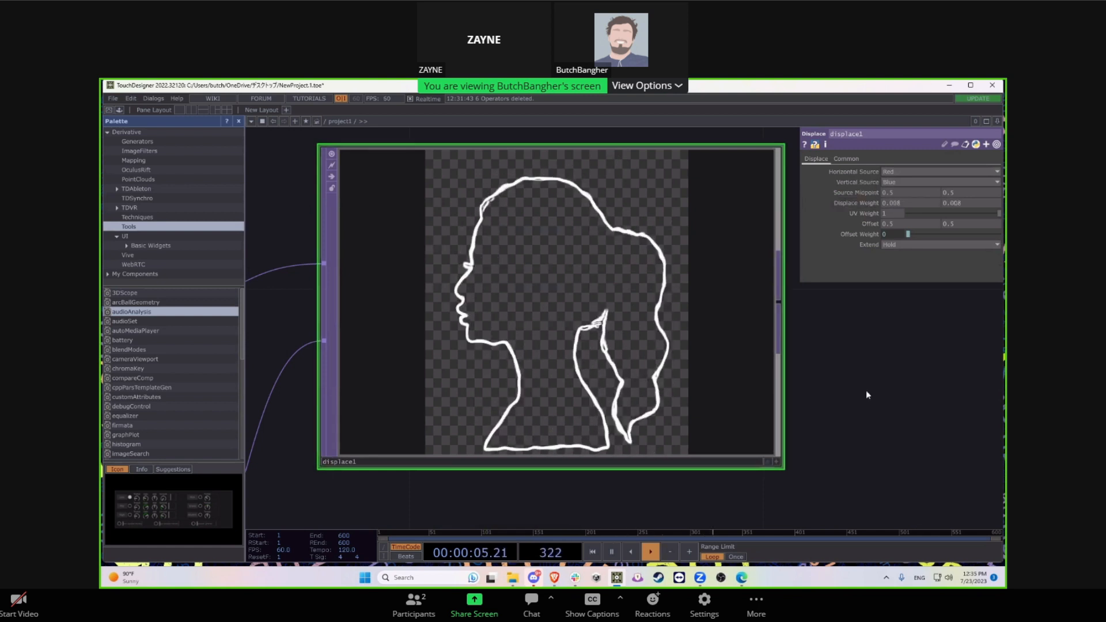
pyautogui.moveTo(866, 393); pyautogui.dragTo(893, 351)
# Step: Animate the Noise TOP by driving its Z translation with a time expression in seconds, and check the moving outline
pyautogui.scroll(-3, 893, 350)
pyautogui.moveTo(571, 420); pyautogui.dragTo(649, 369)
pyautogui.click(452, 450)
pyautogui.moveTo(641, 465); pyautogui.dragTo(522, 431)
pyautogui.click(845, 159)
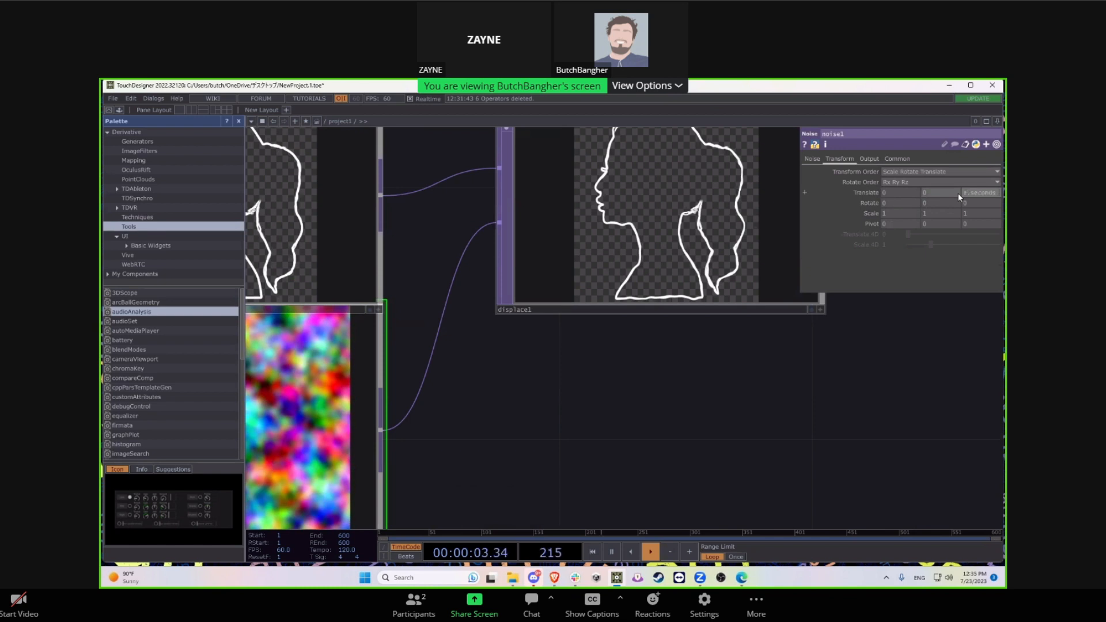
pyautogui.press('Return')
pyautogui.moveTo(840, 379); pyautogui.dragTo(743, 449)
pyautogui.scroll(5, 593, 290)
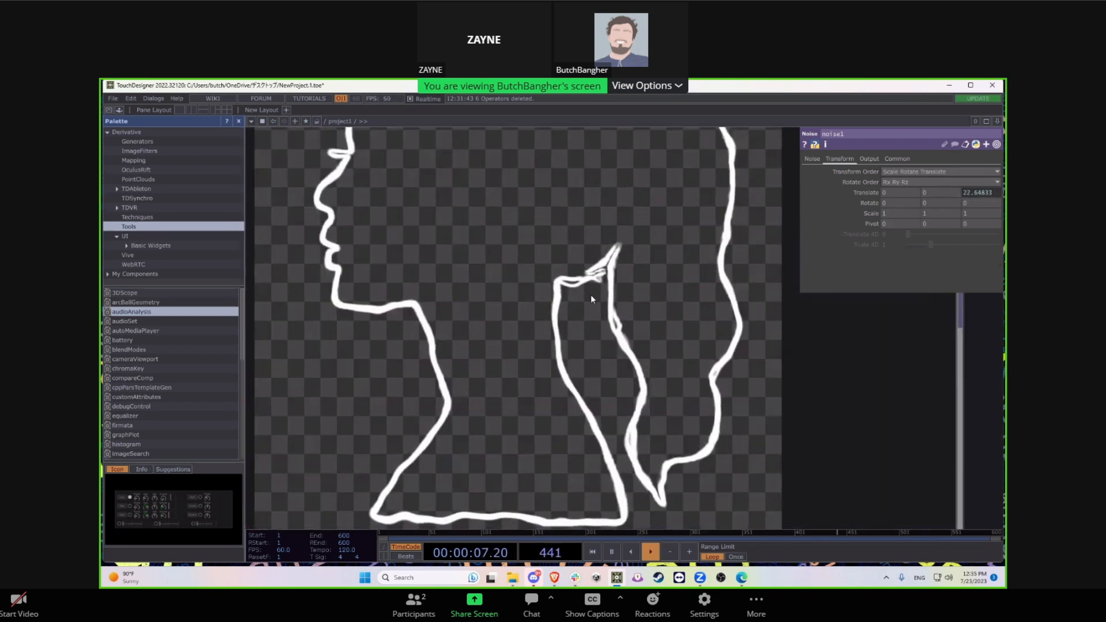
pyautogui.scroll(-3, 591, 296)
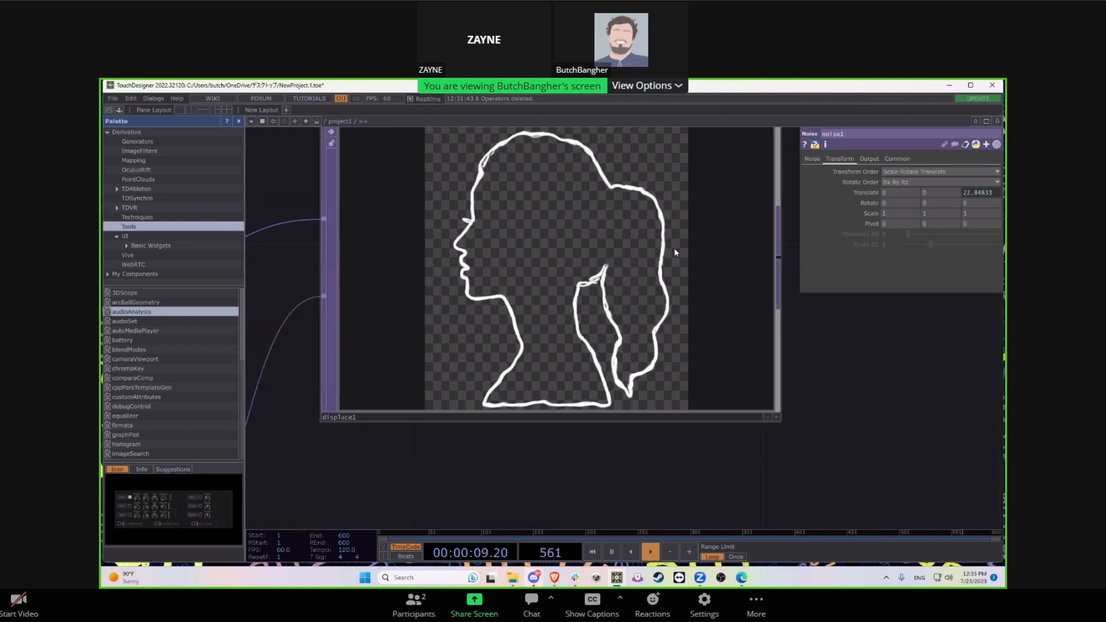
pyautogui.scroll(-5, 666, 381)
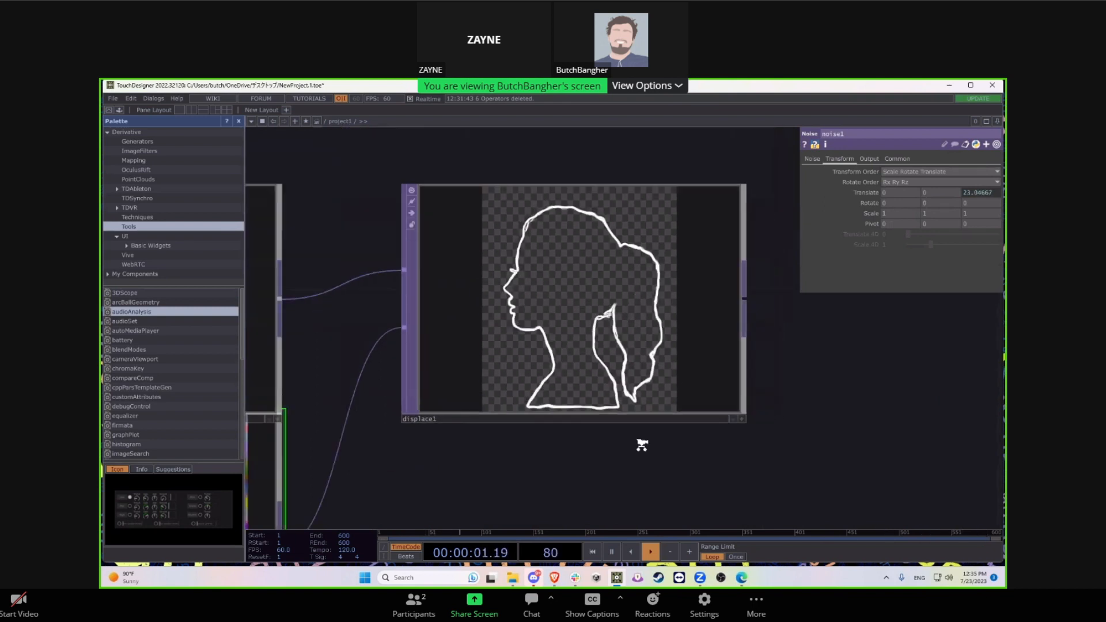
# Step: Show the Displace TOP's output as the network editor's background
pyautogui.click(812, 158)
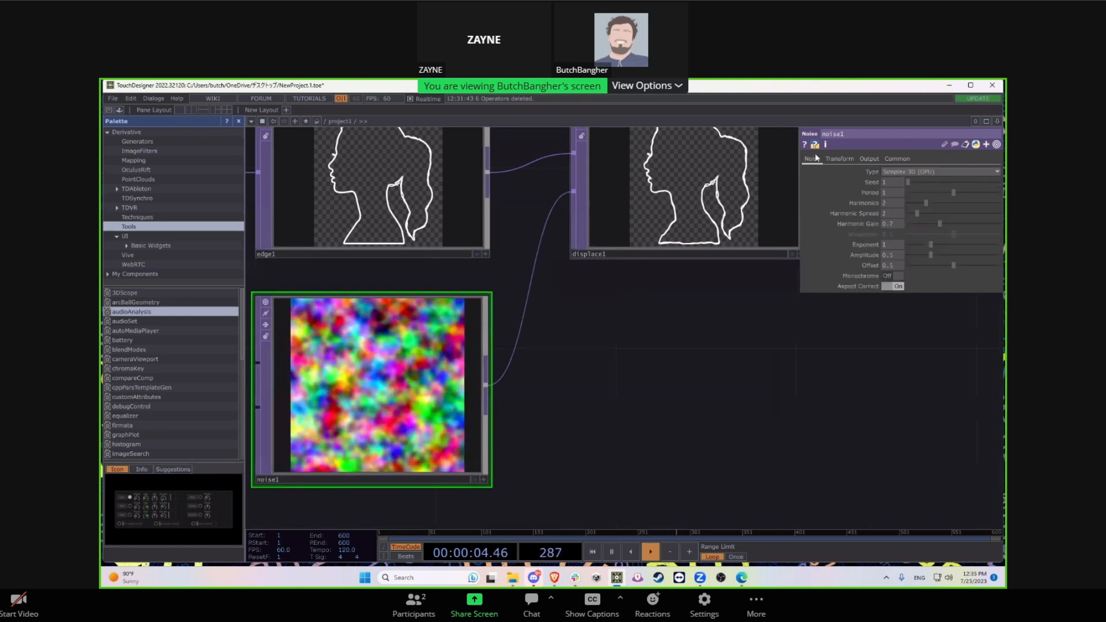
pyautogui.scroll(5, 634, 248)
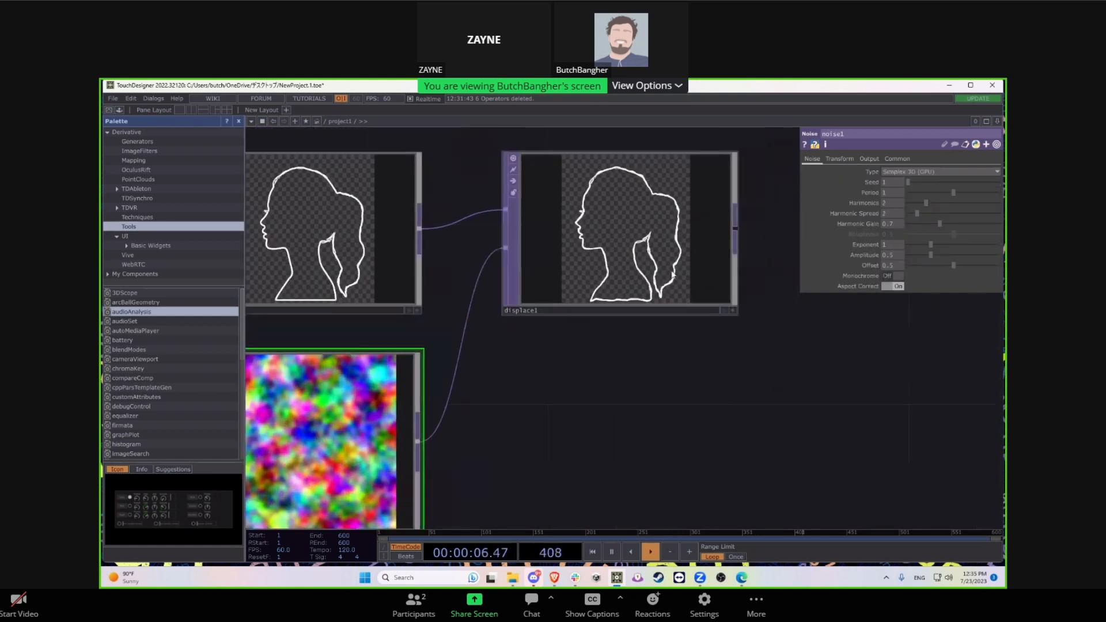
pyautogui.scroll(-2, 634, 247)
pyautogui.click(628, 260)
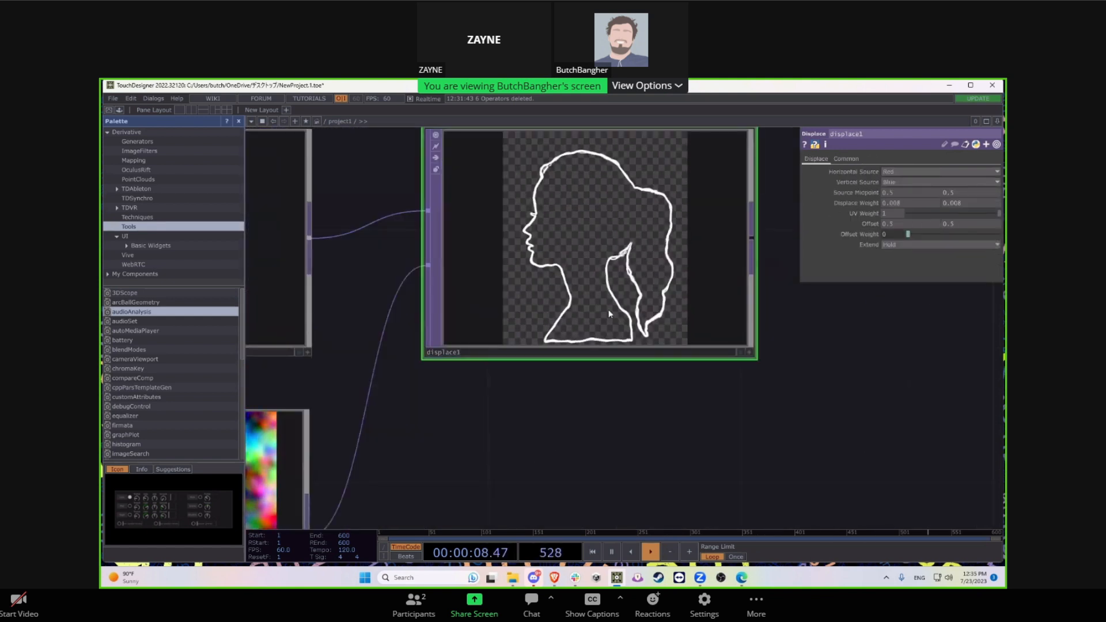
pyautogui.press('d')
pyautogui.moveTo(607, 458); pyautogui.dragTo(757, 245)
pyautogui.scroll(-3, 713, 316)
# Step: Try a fine Period of about 0.13 on the Noise TOP and raise it to 2
pyautogui.moveTo(675, 360); pyautogui.dragTo(577, 329)
pyautogui.click(456, 305)
pyautogui.moveTo(554, 288); pyautogui.dragTo(523, 286)
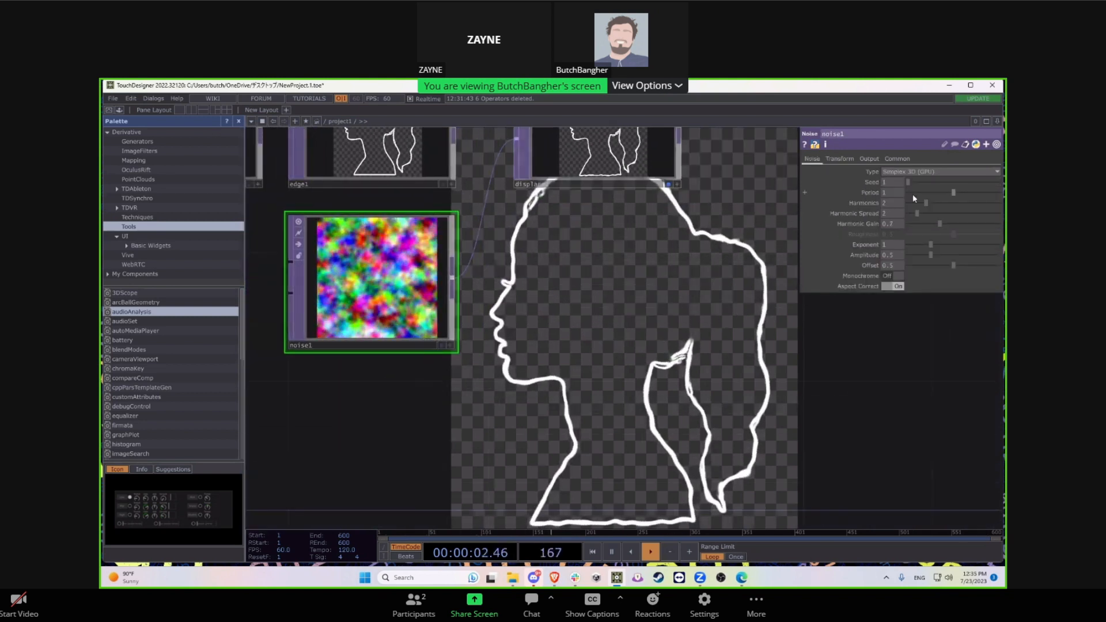
pyautogui.moveTo(956, 196); pyautogui.dragTo(915, 195)
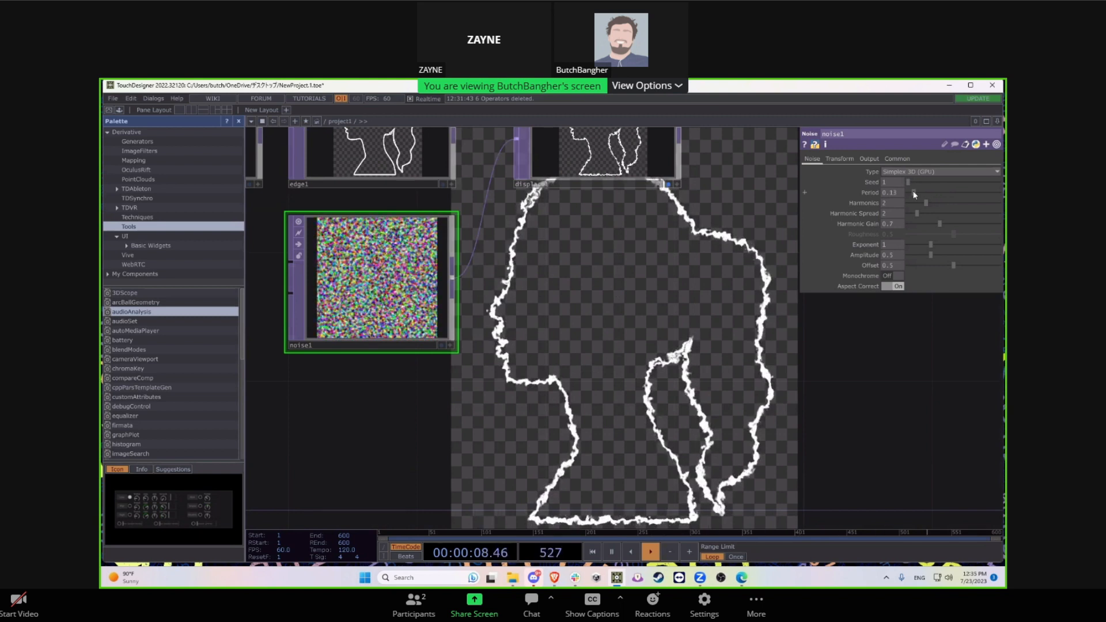
pyautogui.moveTo(914, 194); pyautogui.dragTo(993, 202)
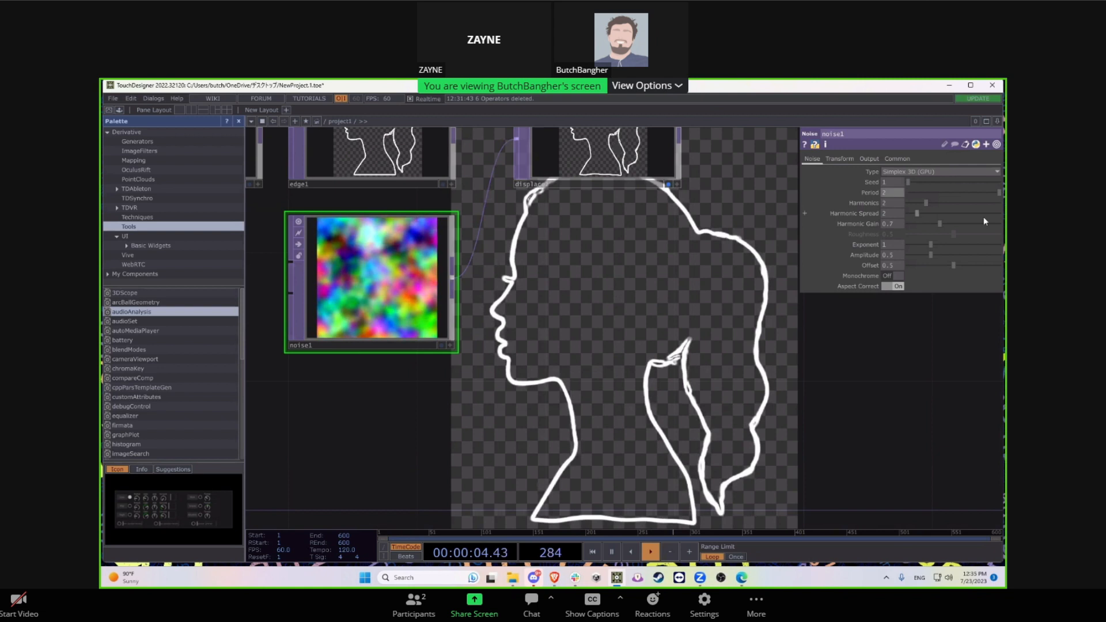
# Step: Set the Noise TOP's Exponent to 1.24, Amplitude to about 0.58, Harmonic Gain to 1.75 and Harmonic Spread to about 8.6
pyautogui.moveTo(913, 243); pyautogui.dragTo(908, 245)
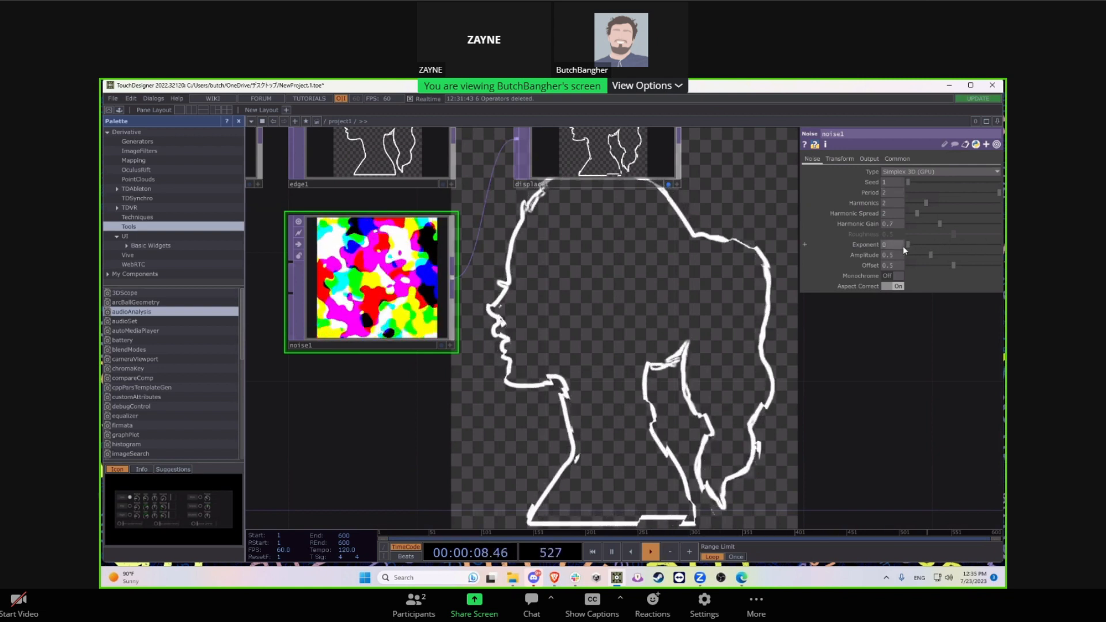
pyautogui.moveTo(931, 254); pyautogui.dragTo(943, 257)
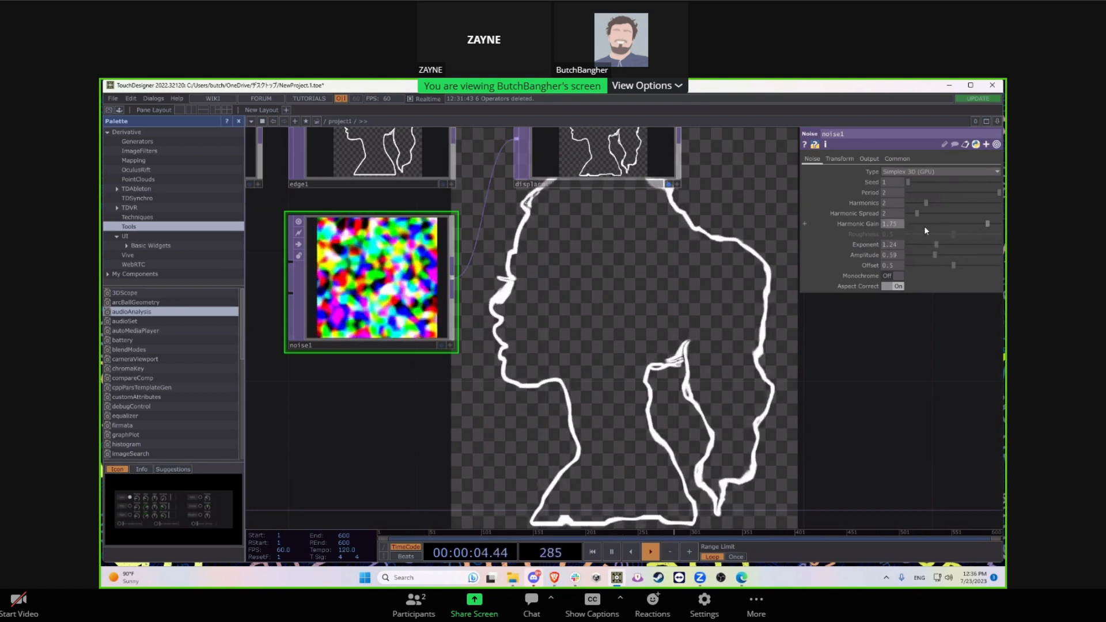
pyautogui.moveTo(919, 214); pyautogui.dragTo(947, 213)
pyautogui.moveTo(697, 324); pyautogui.dragTo(628, 334)
# Step: Drive the Noise TOP's Exponent with the high channel of the Null CHOP
pyautogui.moveTo(638, 273); pyautogui.dragTo(627, 319)
pyautogui.scroll(-4, 627, 319)
pyautogui.moveTo(691, 287); pyautogui.dragTo(640, 344)
pyautogui.scroll(5, 523, 234)
pyautogui.moveTo(511, 225); pyautogui.dragTo(513, 274)
pyautogui.click(554, 263)
pyautogui.moveTo(459, 192); pyautogui.dragTo(889, 247)
pyautogui.click(889, 241)
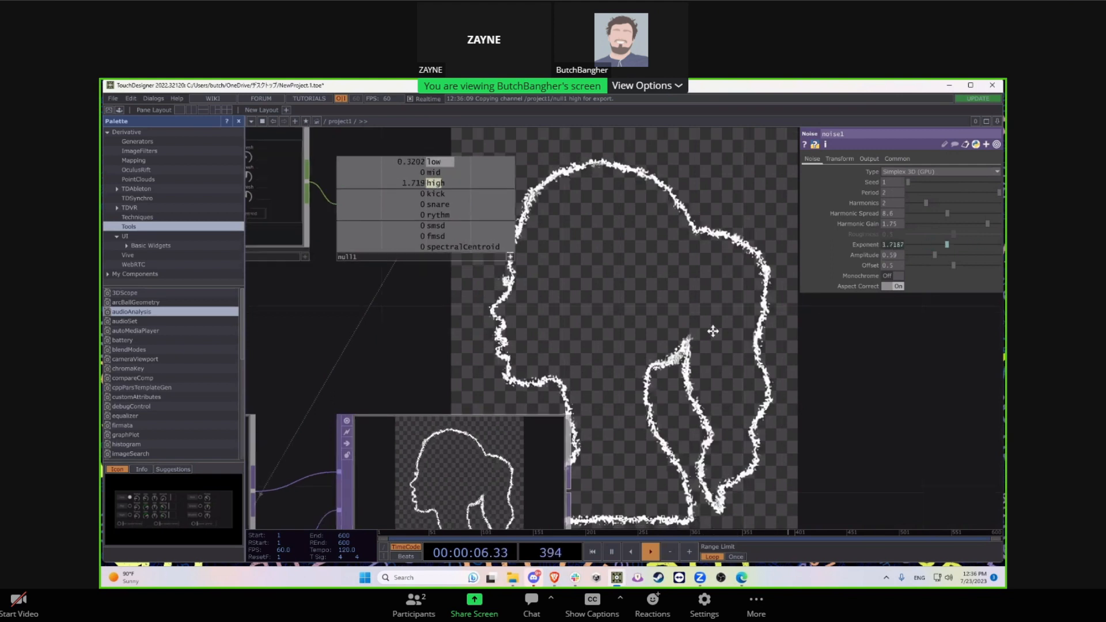
# Step: Lower the Noise TOP's Harmonic Gain to 0.2
pyautogui.moveTo(713, 331); pyautogui.dragTo(732, 263)
pyautogui.moveTo(954, 224); pyautogui.dragTo(967, 223)
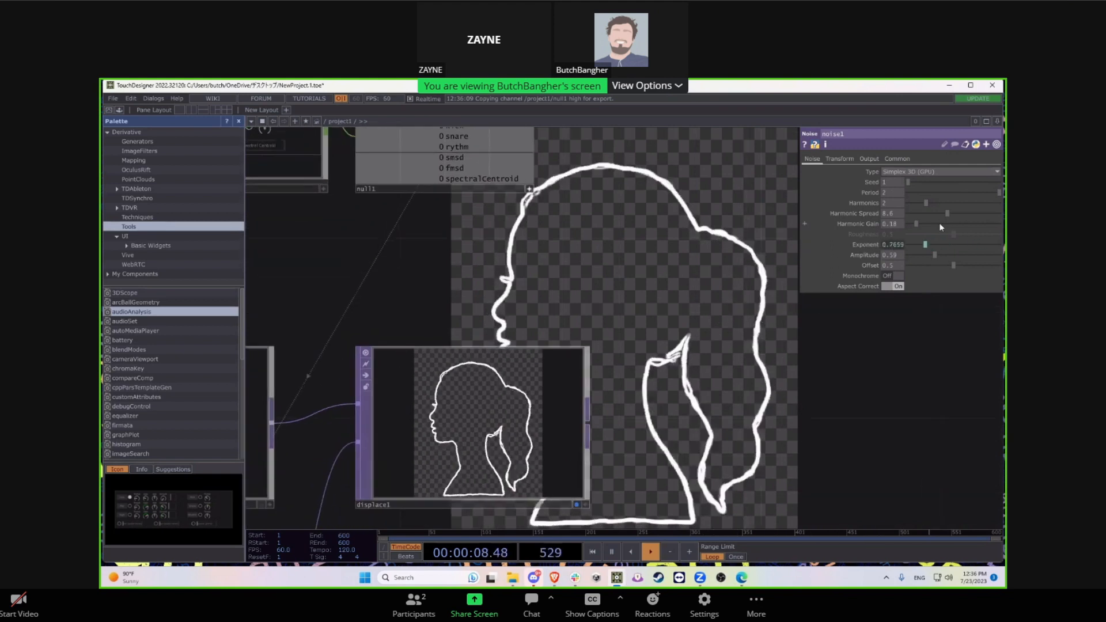
pyautogui.moveTo(713, 343); pyautogui.dragTo(575, 305)
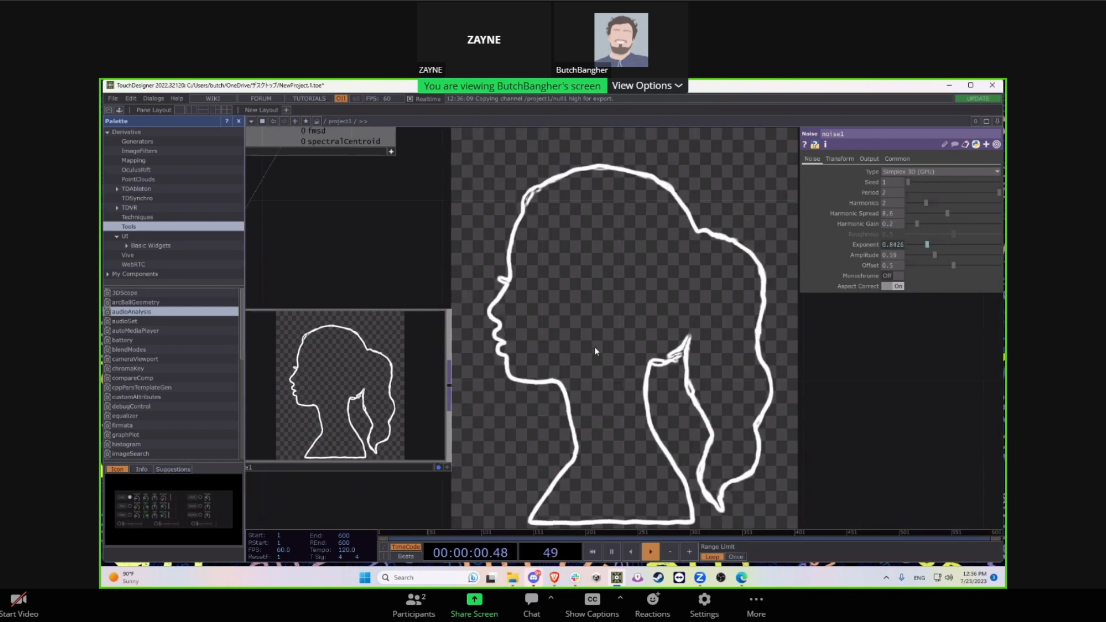
# Step: Drive the Noise TOP's Period with the Null CHOP's high channel, with Exponent at 1.02 and Amplitude at 0.37
pyautogui.scroll(-5, 595, 348)
pyautogui.moveTo(629, 378); pyautogui.dragTo(606, 367)
pyautogui.scroll(5, 594, 283)
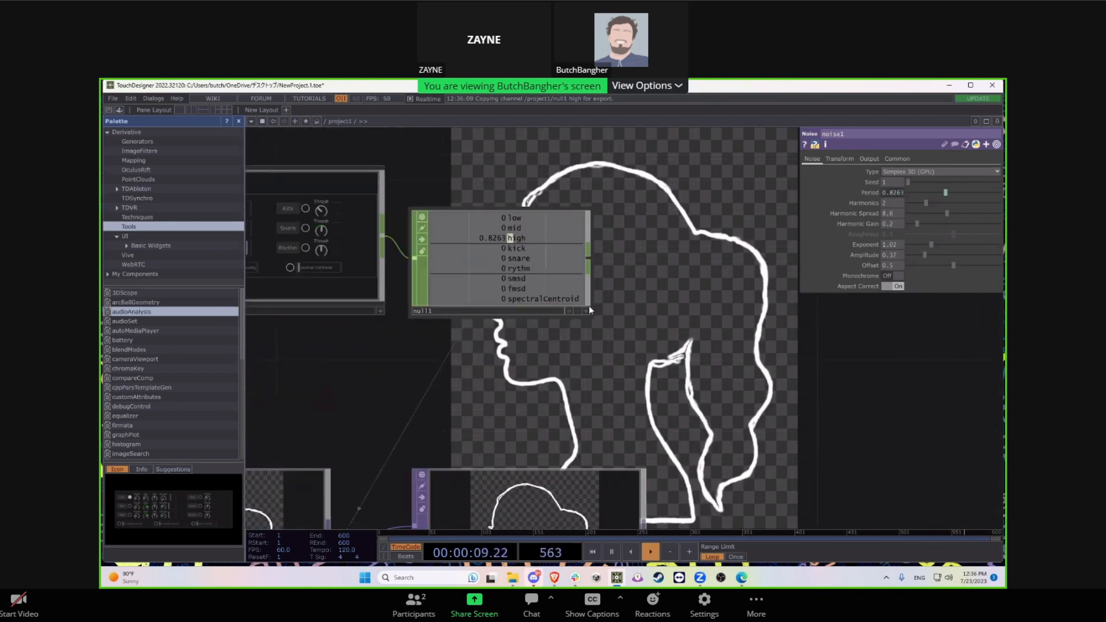
# Step: Connect a Filter CHOP to the Null CHOP's output and place it beside the null
pyautogui.rightClick(589, 259)
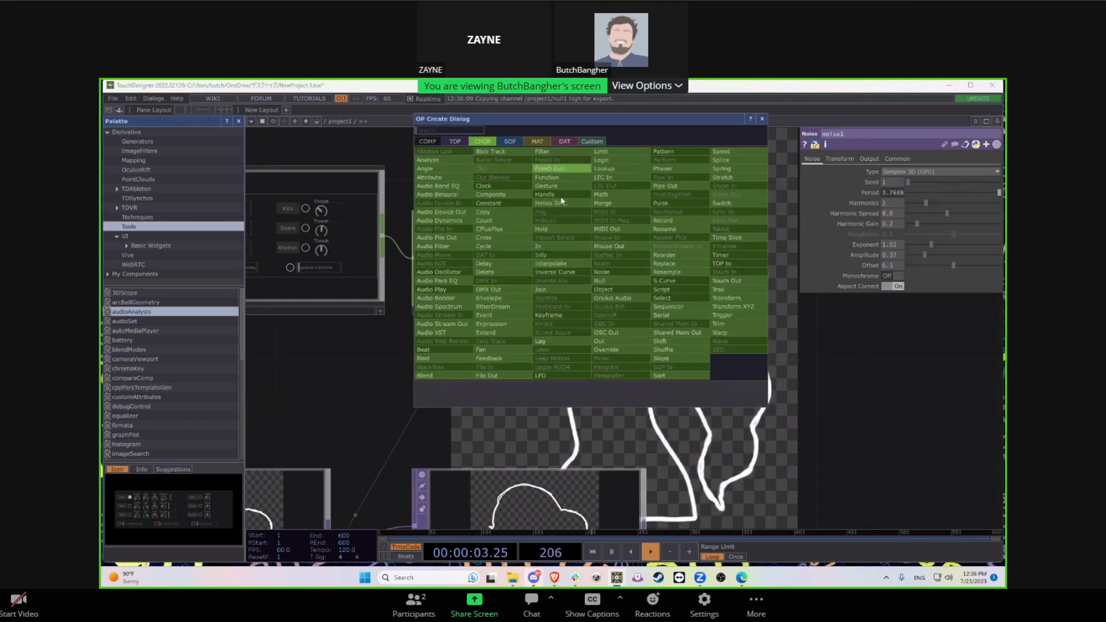
pyautogui.click(557, 154)
pyautogui.moveTo(757, 412); pyautogui.dragTo(683, 400)
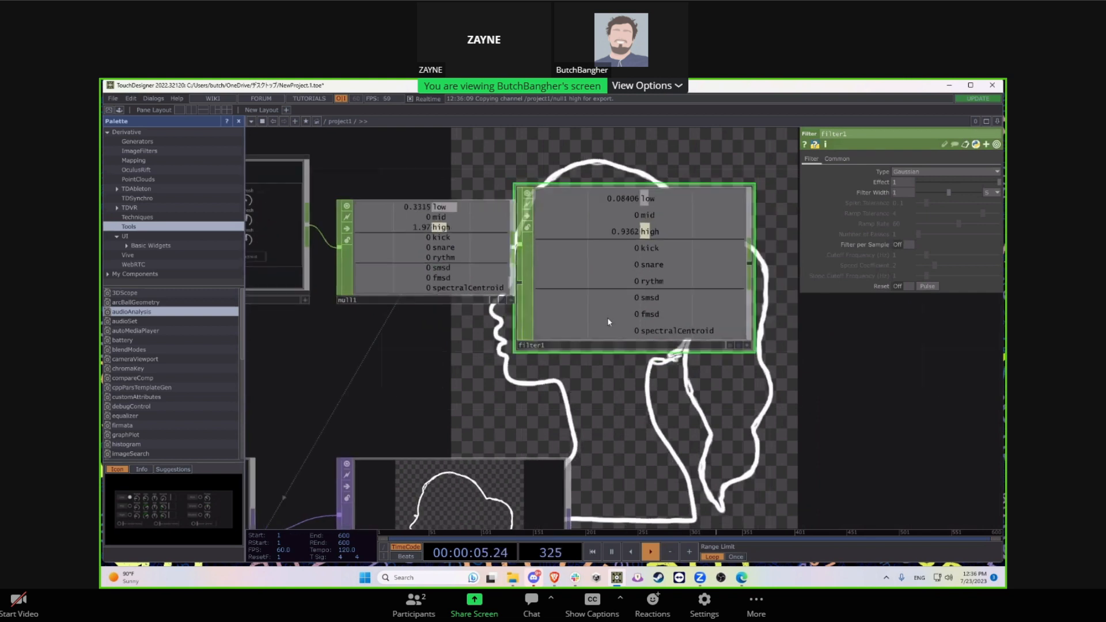
pyautogui.moveTo(608, 318); pyautogui.dragTo(651, 323)
pyautogui.moveTo(559, 354); pyautogui.dragTo(595, 306)
pyautogui.scroll(-3, 656, 382)
pyautogui.moveTo(655, 382); pyautogui.dragTo(551, 242)
pyautogui.moveTo(571, 277); pyautogui.dragTo(533, 330)
pyautogui.moveTo(602, 294); pyautogui.dragTo(516, 379)
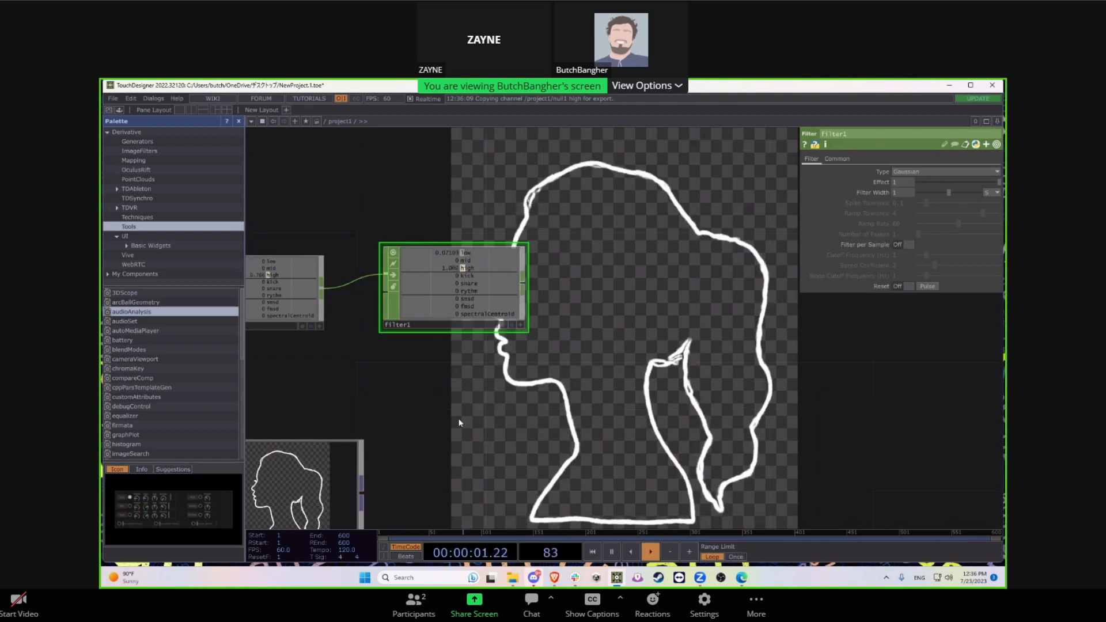
pyautogui.moveTo(460, 422); pyautogui.dragTo(501, 439)
pyautogui.moveTo(610, 441); pyautogui.dragTo(684, 404)
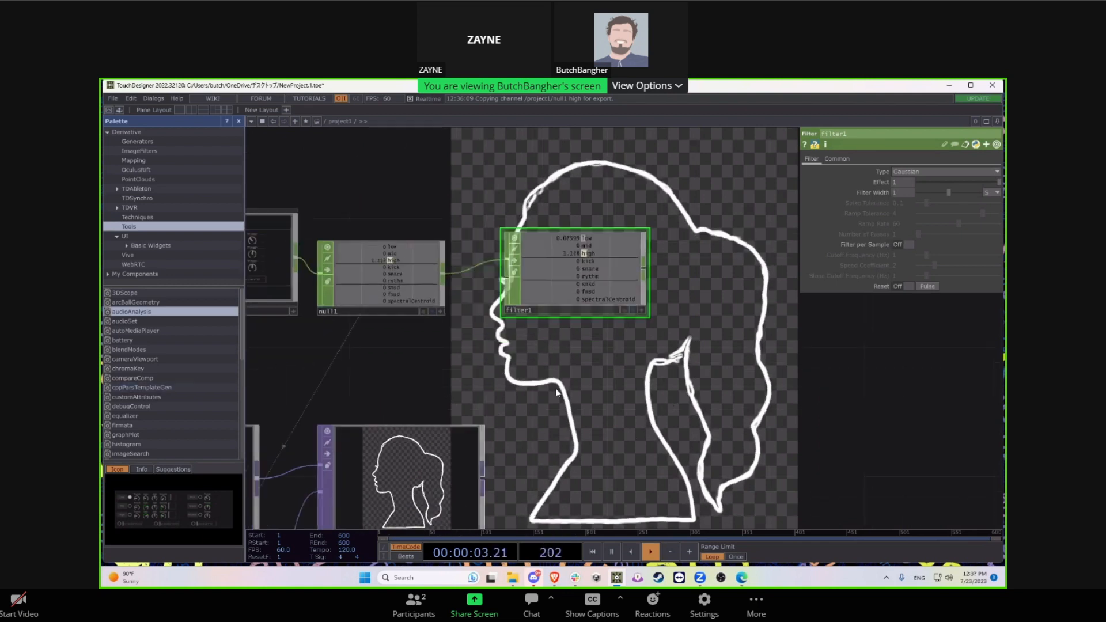
# Step: Add the particlesGpu tool component to the network above the Filter CHOP
pyautogui.moveTo(459, 196); pyautogui.dragTo(494, 300)
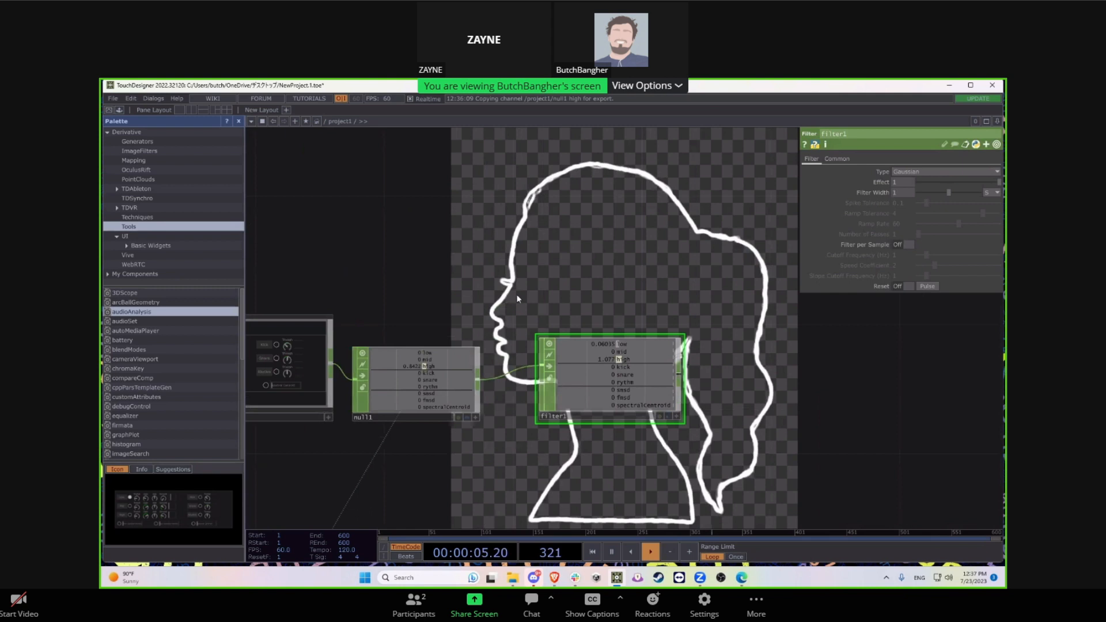
pyautogui.scroll(-10, 142, 381)
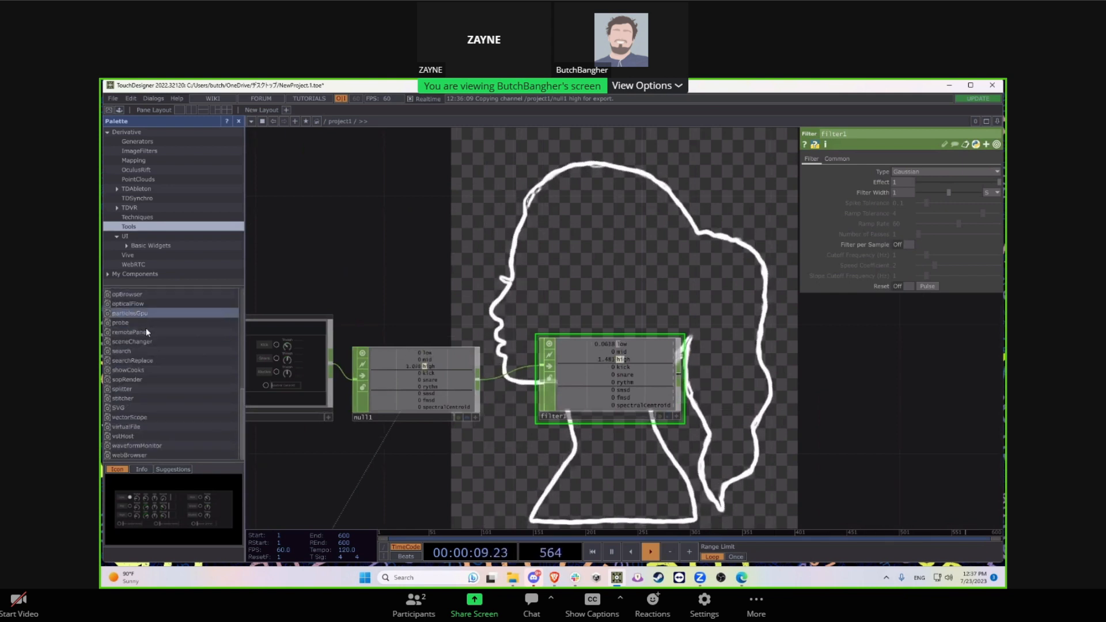
pyautogui.moveTo(590, 265); pyautogui.dragTo(617, 255)
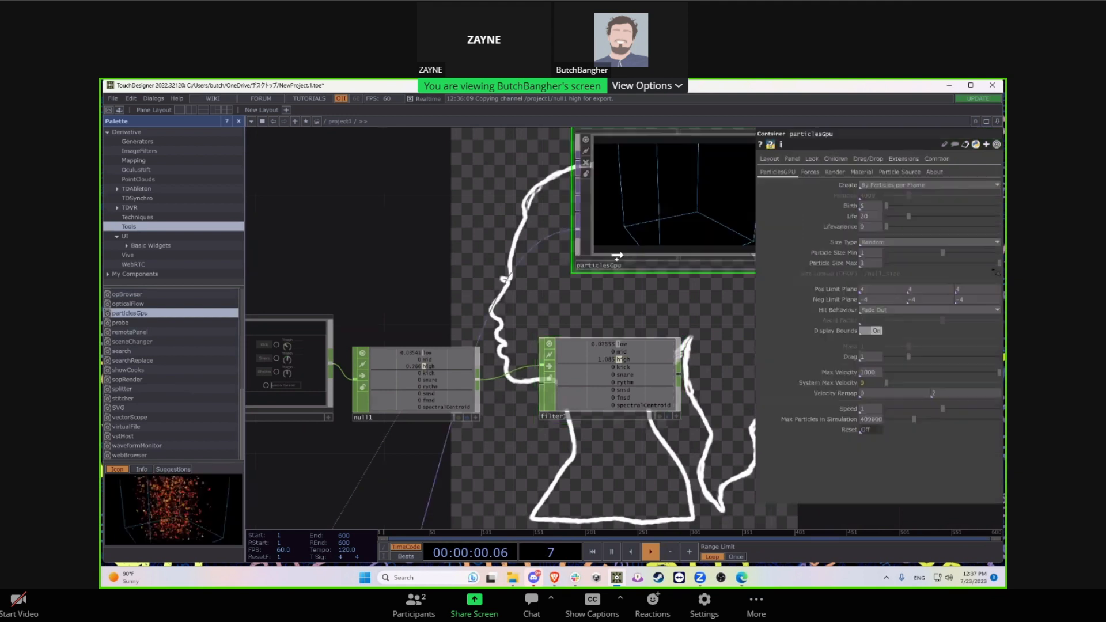
pyautogui.moveTo(674, 316); pyautogui.dragTo(568, 390)
pyautogui.click(672, 339)
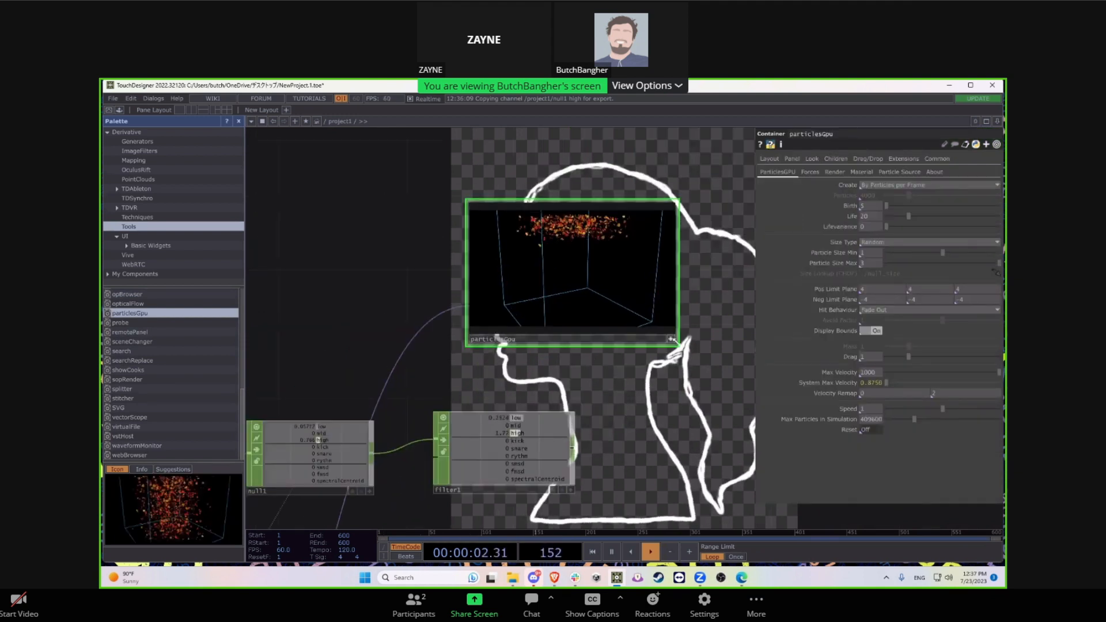
# Step: Delete the particlesGpu component from the network
pyautogui.moveTo(596, 276); pyautogui.dragTo(623, 288)
pyautogui.moveTo(642, 406); pyautogui.dragTo(660, 339)
pyautogui.scroll(-1, 660, 338)
pyautogui.scroll(-5, 661, 274)
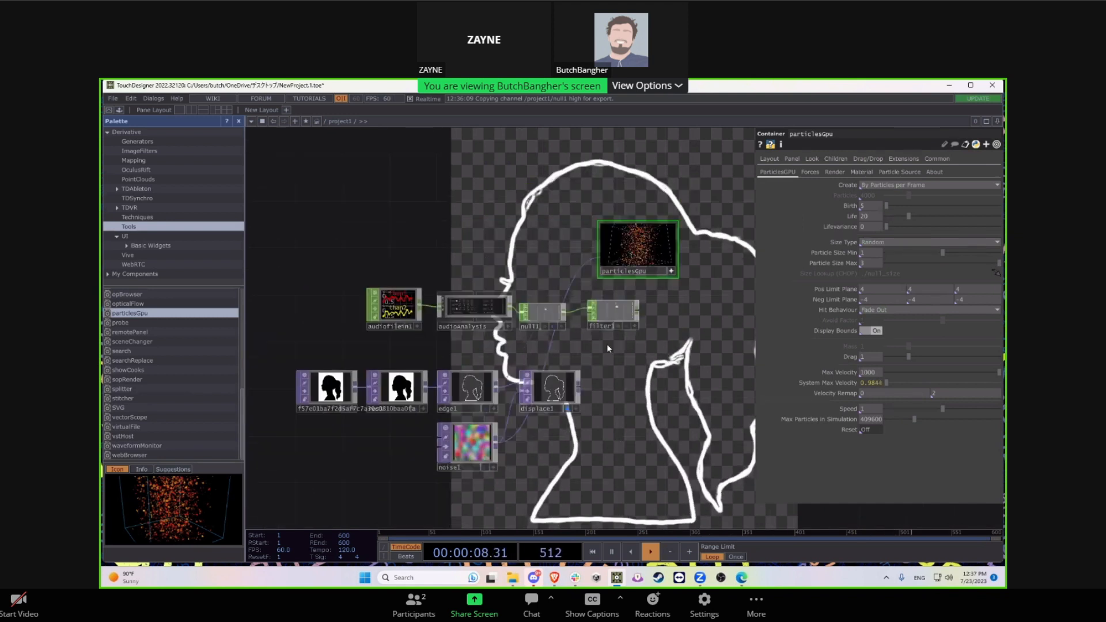
pyautogui.scroll(5, 593, 384)
pyautogui.click(531, 399)
pyautogui.scroll(-3, 608, 409)
pyautogui.moveTo(705, 179); pyautogui.dragTo(630, 313)
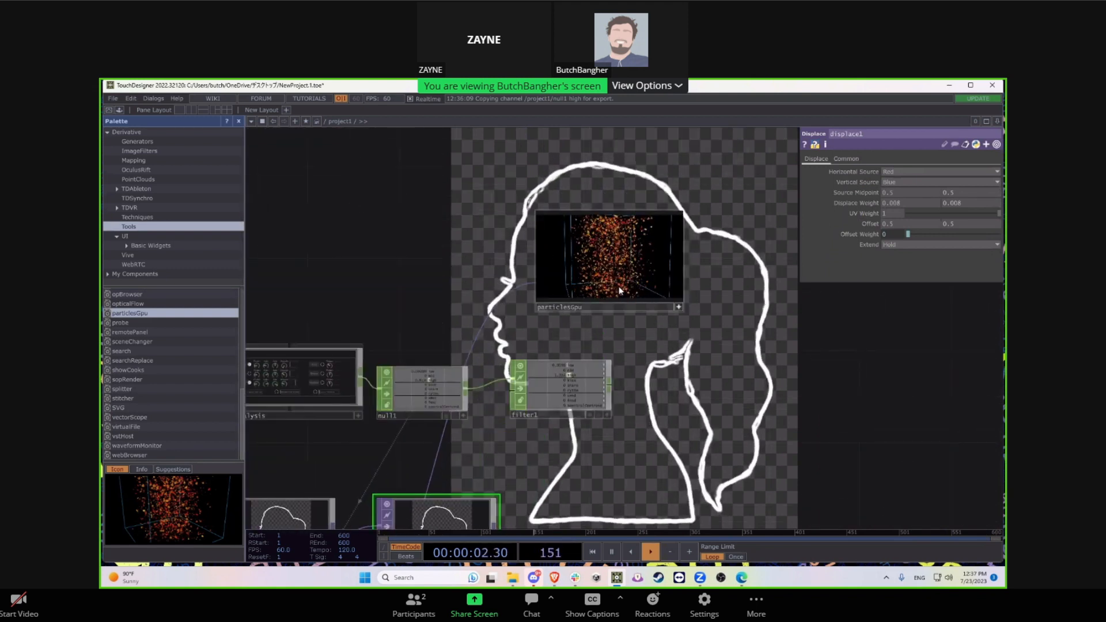
pyautogui.click(661, 281)
pyautogui.press('Delete')
# Step: Convert the displaced head outline to geometry with a Trace SOP connected to the Displace TOP's output
pyautogui.moveTo(653, 378); pyautogui.dragTo(634, 254)
pyautogui.moveTo(542, 444); pyautogui.dragTo(593, 350)
pyautogui.scroll(3, 550, 403)
pyautogui.scroll(3, 527, 351)
pyautogui.click(494, 363)
pyautogui.scroll(7, 403, 314)
pyautogui.scroll(-7, 403, 314)
pyautogui.scroll(-2, 539, 346)
pyautogui.scroll(-1, 539, 345)
pyautogui.rightClick(514, 320)
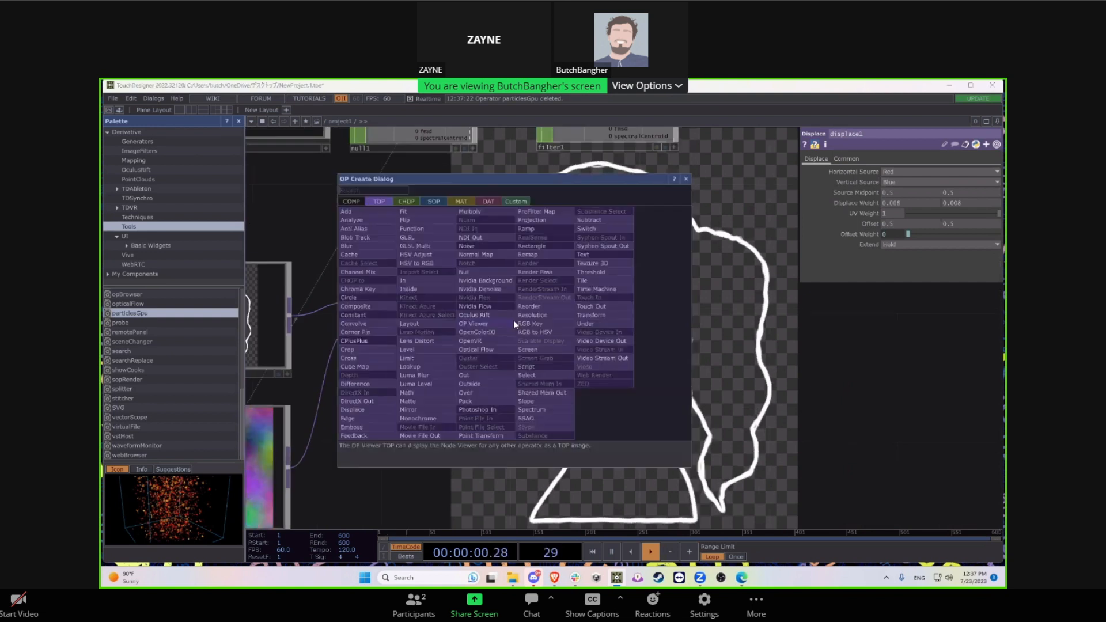
pyautogui.click(436, 205)
pyautogui.click(394, 213)
pyautogui.click(636, 322)
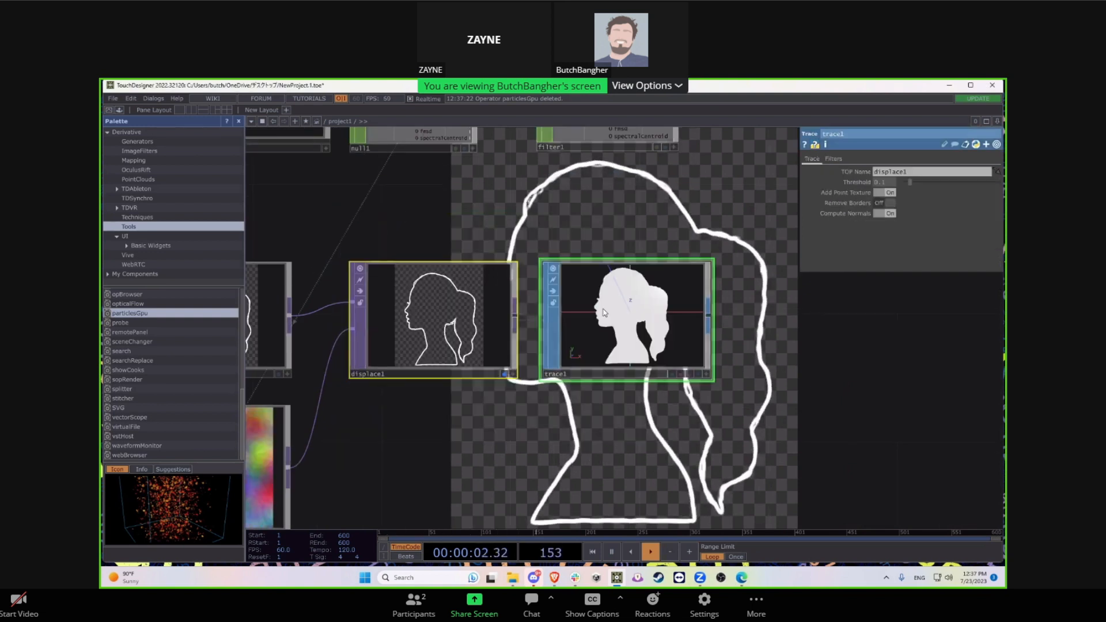
# Step: Examine the traced head geometry in the Trace SOP's viewer from different angles
pyautogui.scroll(3, 666, 334)
pyautogui.scroll(2, 599, 311)
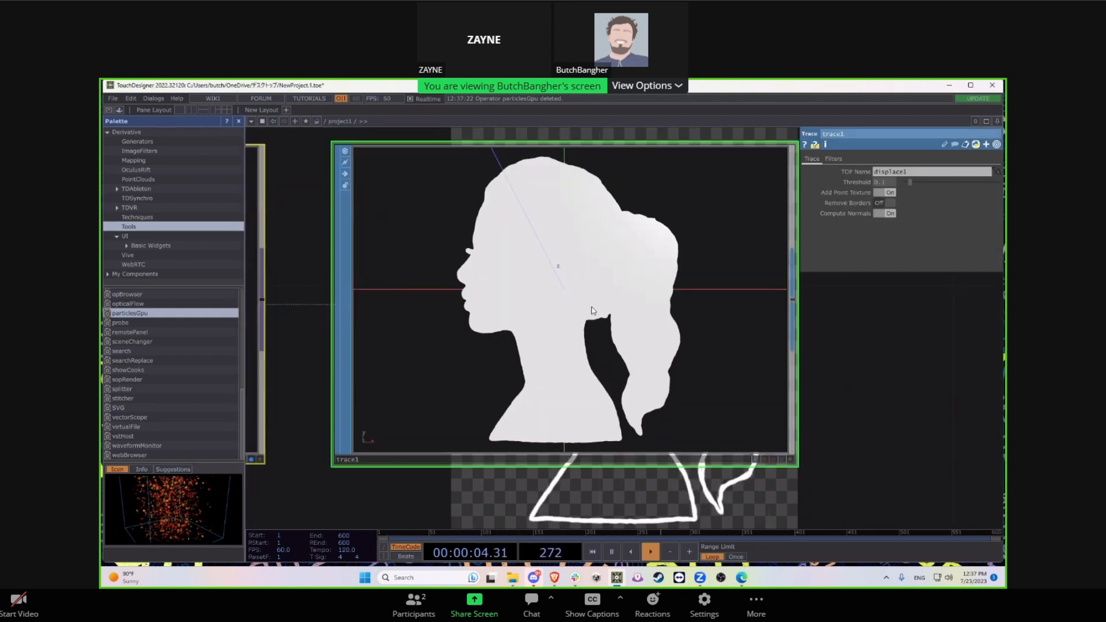
pyautogui.press('a')
pyautogui.moveTo(560, 347); pyautogui.dragTo(635, 303)
pyautogui.moveTo(894, 436); pyautogui.dragTo(750, 405)
pyautogui.moveTo(640, 369); pyautogui.dragTo(625, 386)
pyautogui.scroll(-5, 691, 400)
pyautogui.moveTo(756, 377); pyautogui.dragTo(636, 349)
# Step: Connect a Point SOP to the Trace SOP's output and set its normals to No Normal
pyautogui.press('Tab')
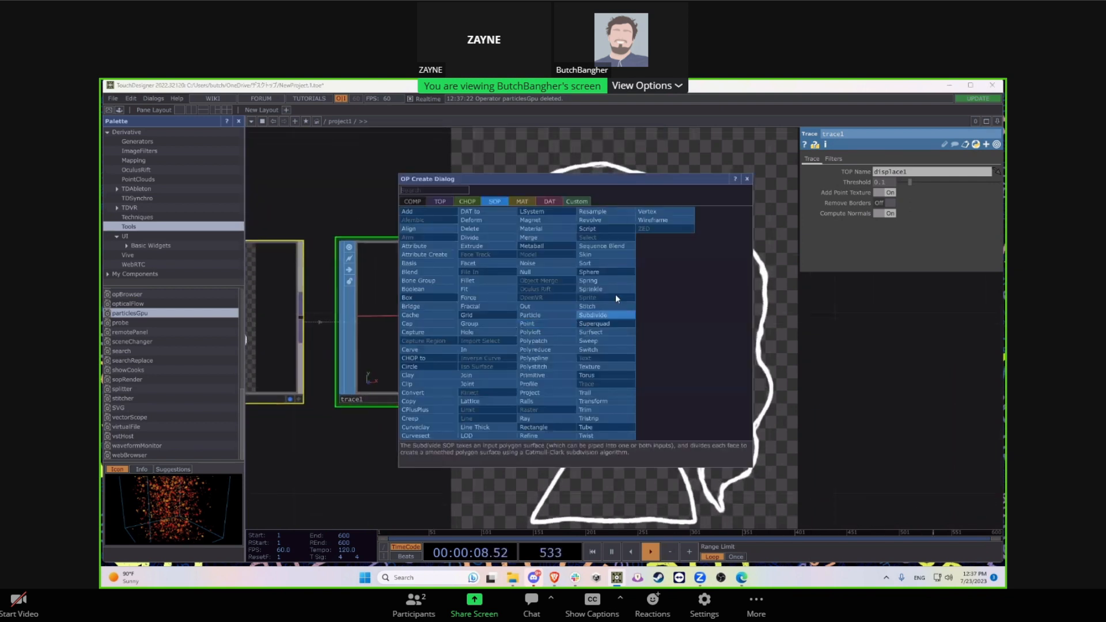
pyautogui.click(553, 323)
pyautogui.click(738, 320)
pyautogui.moveTo(734, 429); pyautogui.dragTo(610, 436)
pyautogui.click(827, 255)
pyautogui.click(835, 283)
pyautogui.moveTo(747, 334); pyautogui.dragTo(580, 309)
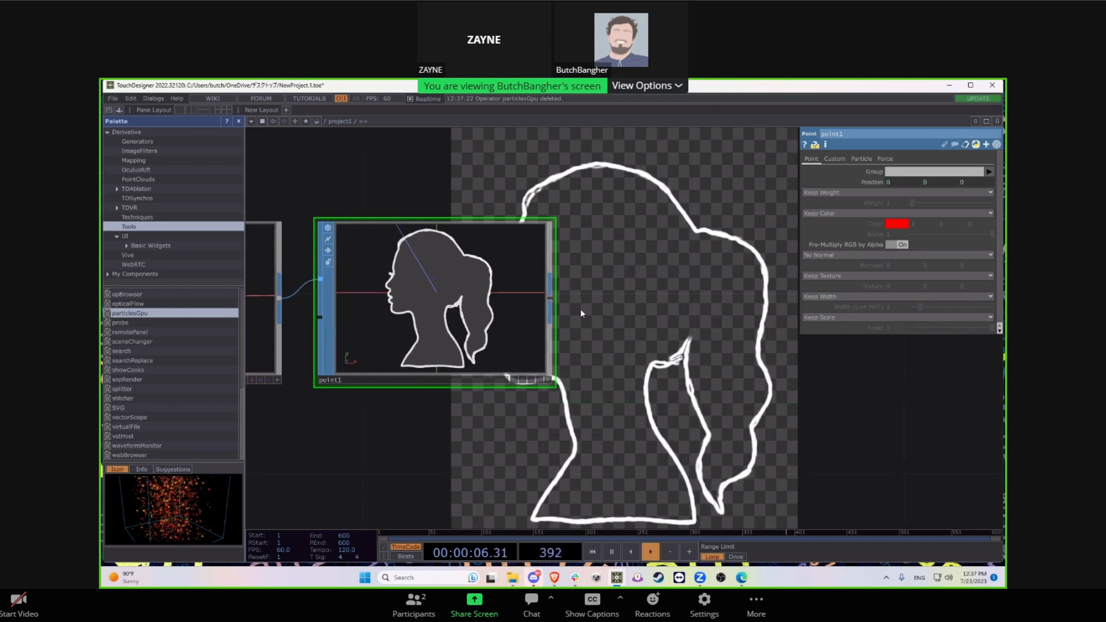
# Step: Connect a Particle SOP to the Point SOP's output and inspect the emitted particles from several angles
pyautogui.rightClick(552, 301)
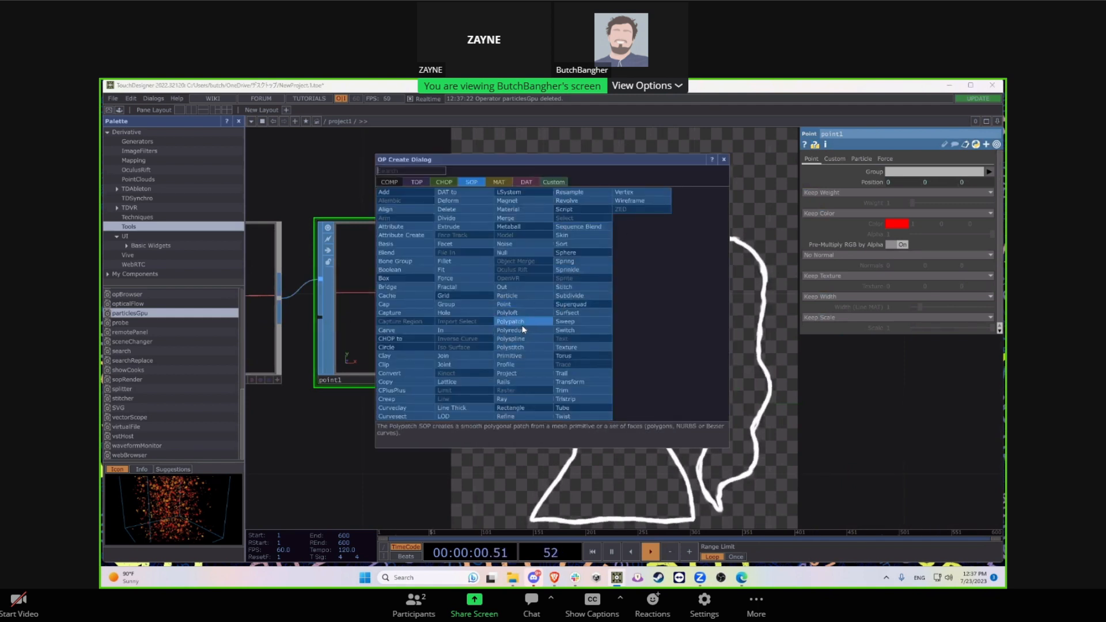
pyautogui.click(515, 297)
pyautogui.click(703, 311)
pyautogui.moveTo(772, 409); pyautogui.dragTo(734, 405)
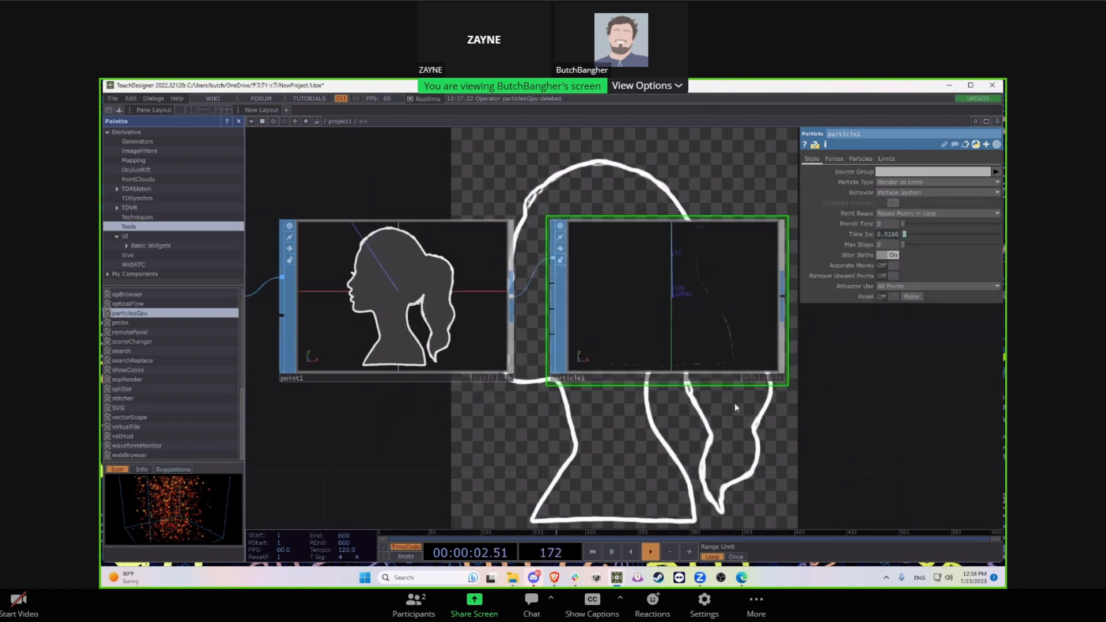
pyautogui.click(780, 379)
pyautogui.moveTo(737, 330); pyautogui.dragTo(682, 314)
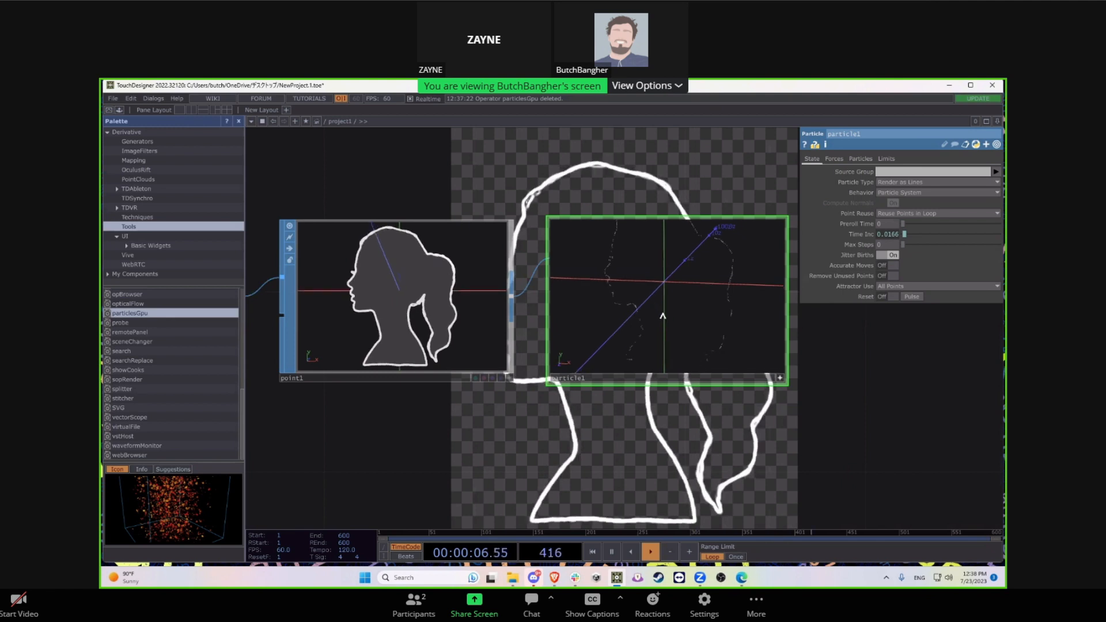
pyautogui.moveTo(714, 348); pyautogui.dragTo(764, 374)
pyautogui.moveTo(835, 381); pyautogui.dragTo(785, 379)
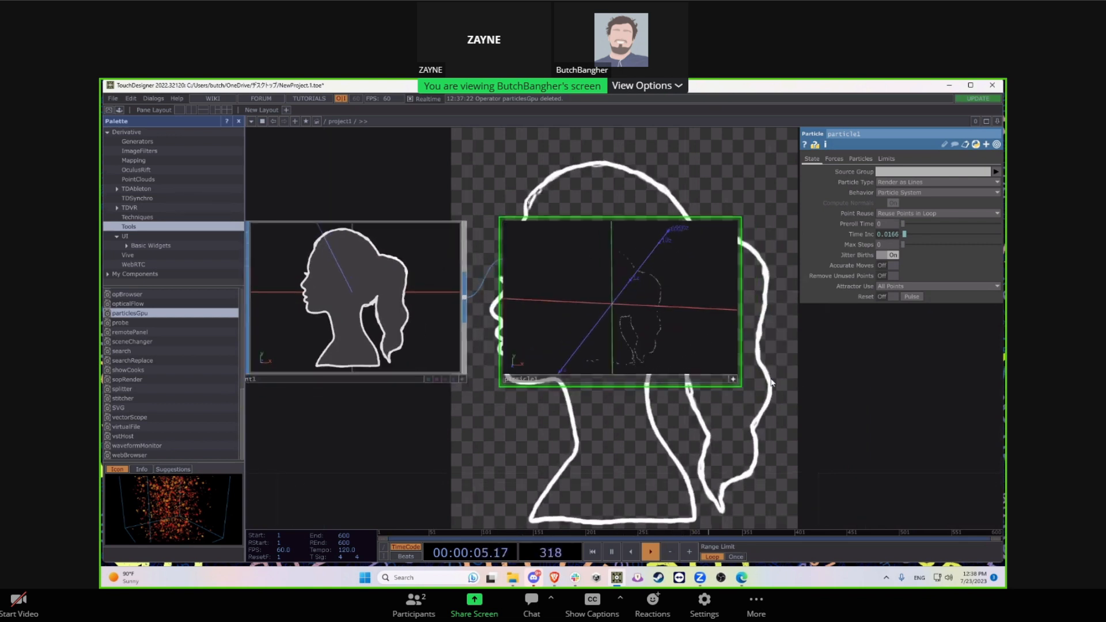
pyautogui.click(732, 376)
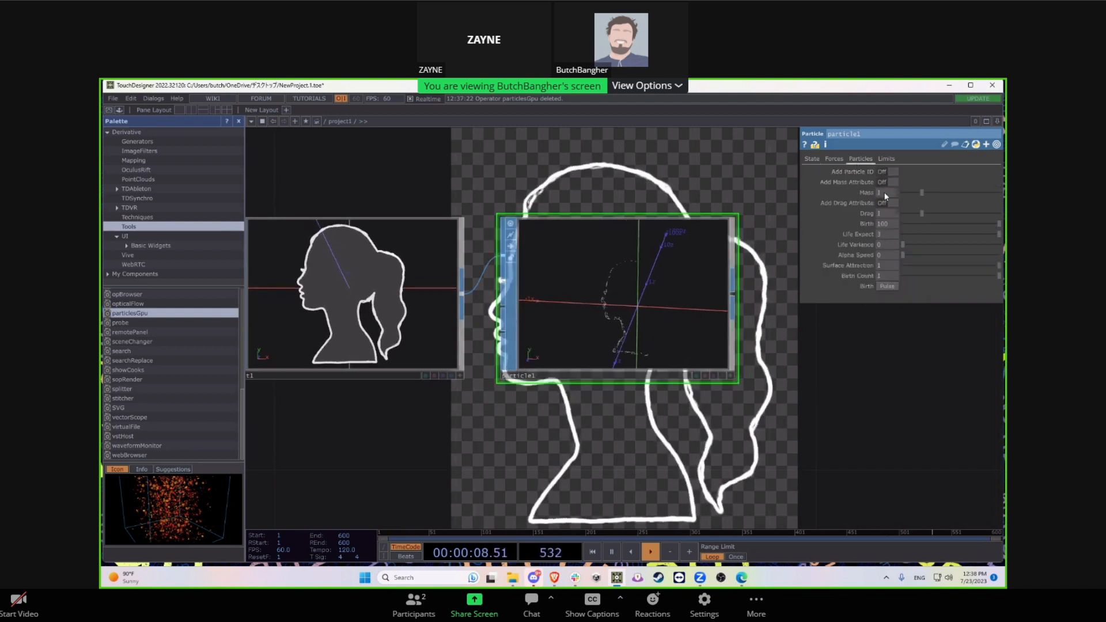
# Step: Set the Particle SOP's turbulence to 0.7 in X and 0.5 in Y
pyautogui.click(845, 159)
pyautogui.scroll(-3, 946, 173)
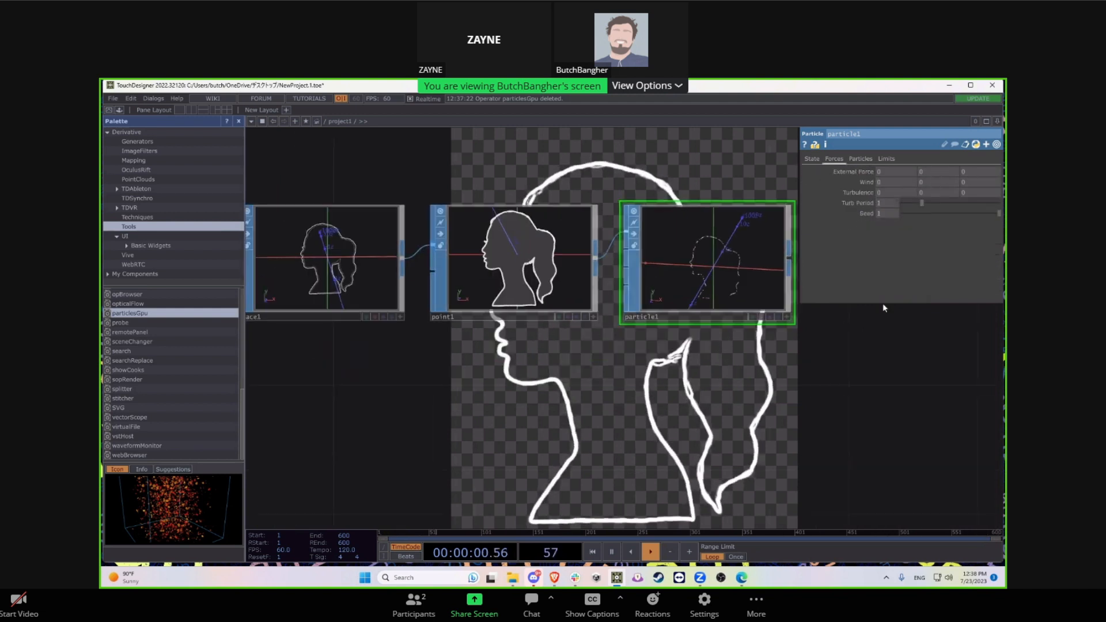
pyautogui.moveTo(884, 305); pyautogui.dragTo(800, 334)
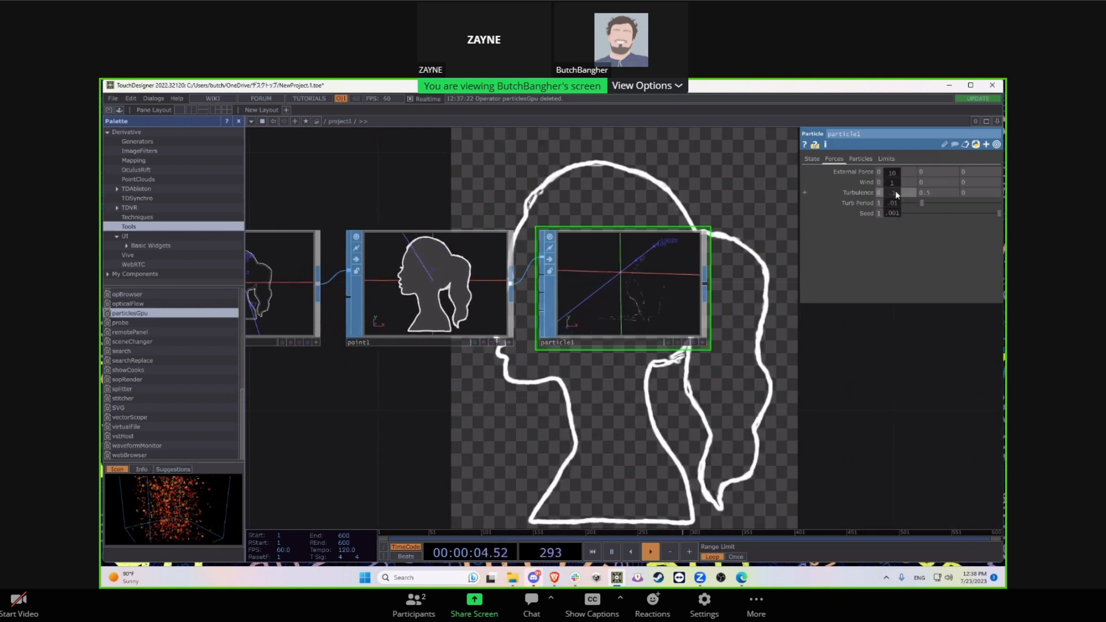
pyautogui.scroll(3, 698, 361)
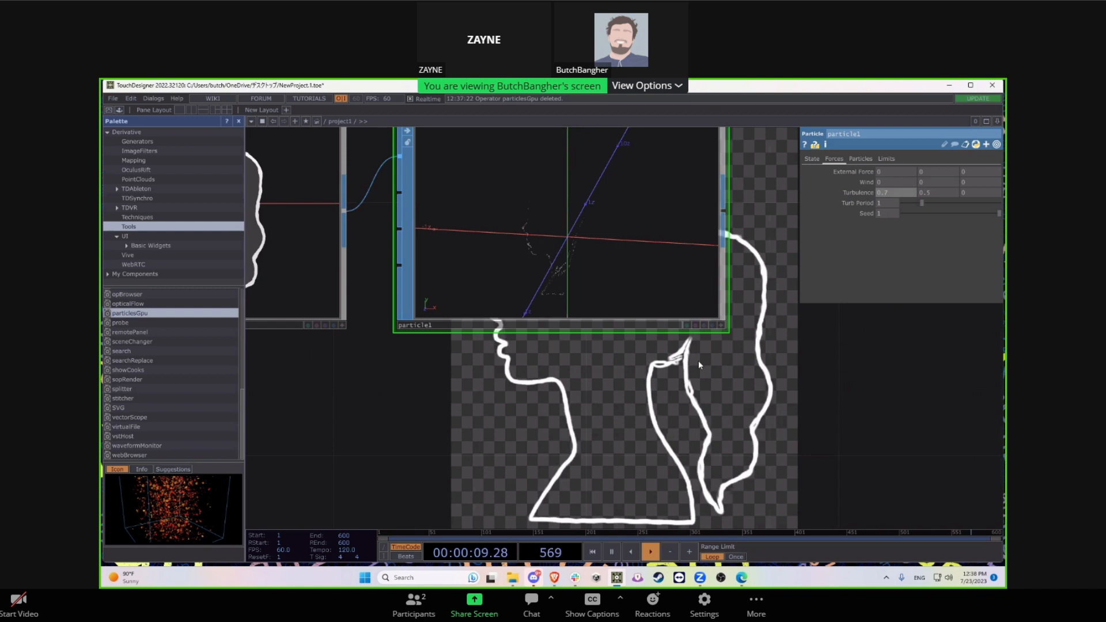
pyautogui.moveTo(718, 356); pyautogui.dragTo(655, 375)
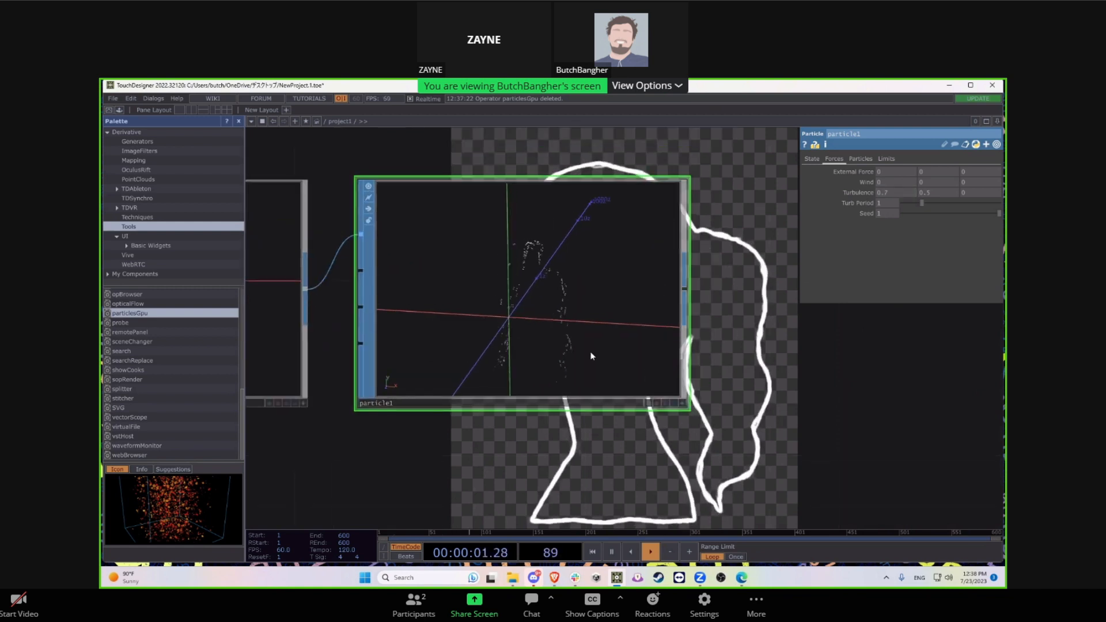
pyautogui.click(682, 403)
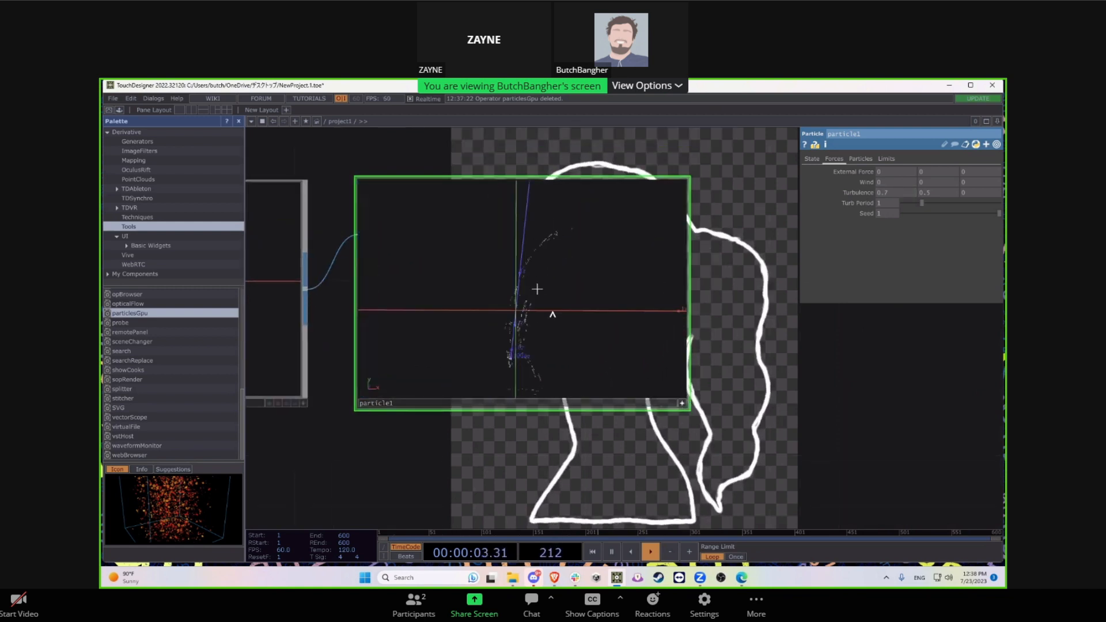
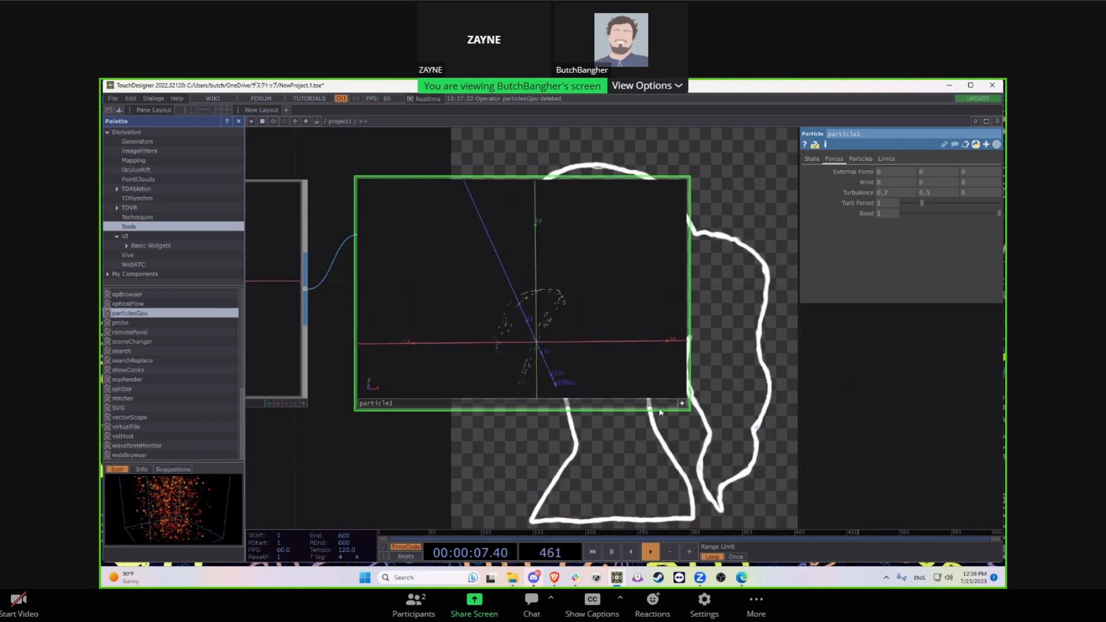
# Step: Raise the Particle SOP's Birth rate to 1080 and check the denser head shape
pyautogui.click(812, 159)
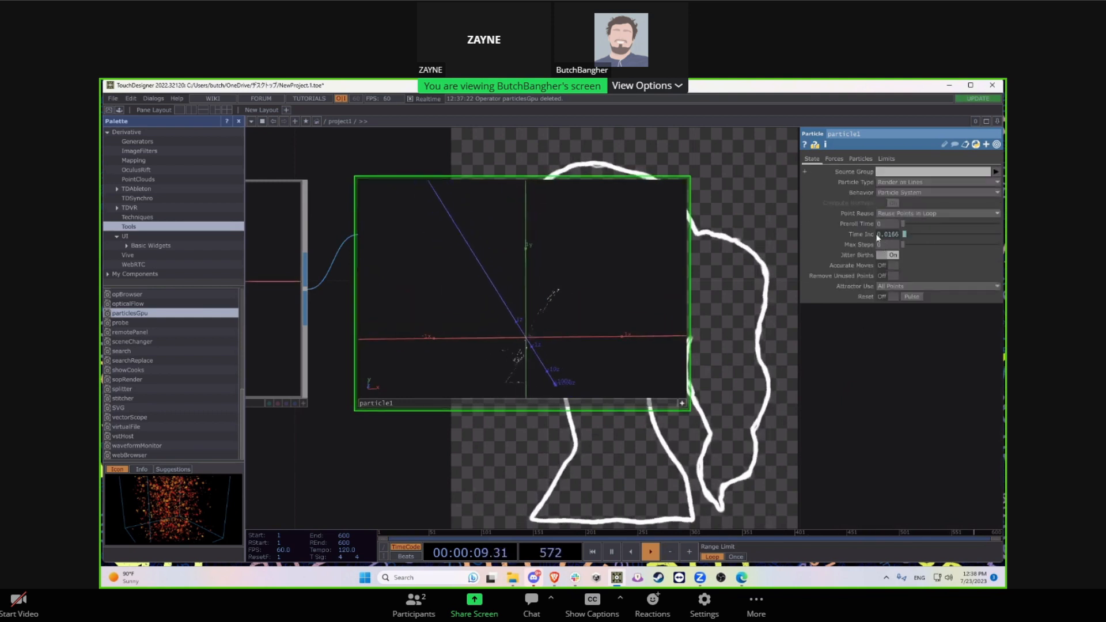
pyautogui.click(861, 159)
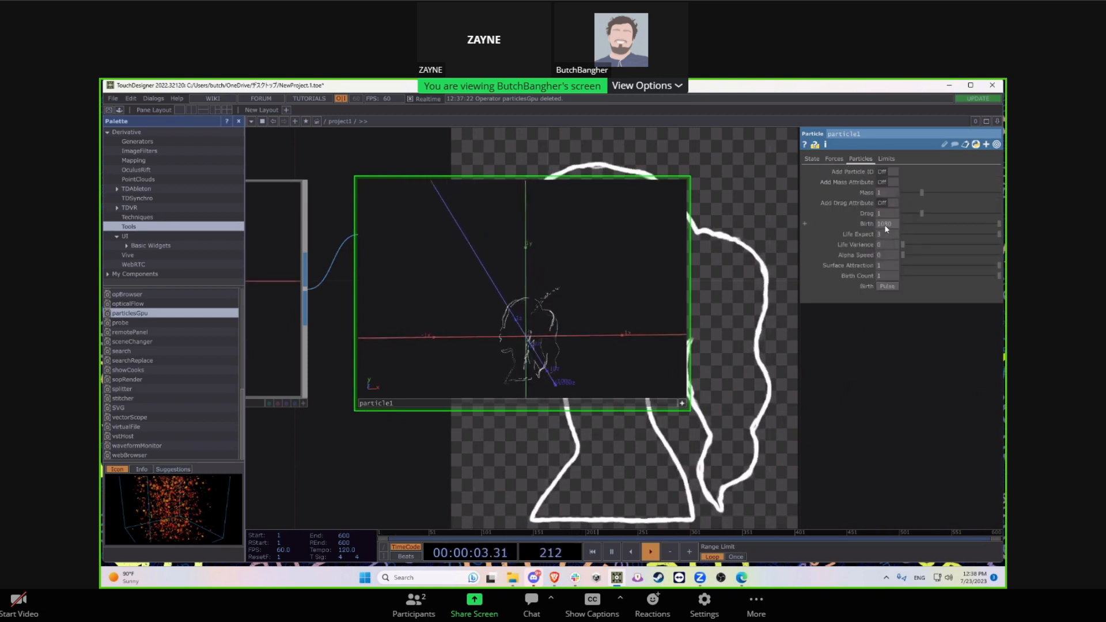
pyautogui.scroll(3, 632, 384)
pyautogui.moveTo(572, 427); pyautogui.dragTo(599, 457)
pyautogui.scroll(2, 510, 364)
pyautogui.scroll(3, 593, 394)
pyautogui.scroll(-2, 600, 454)
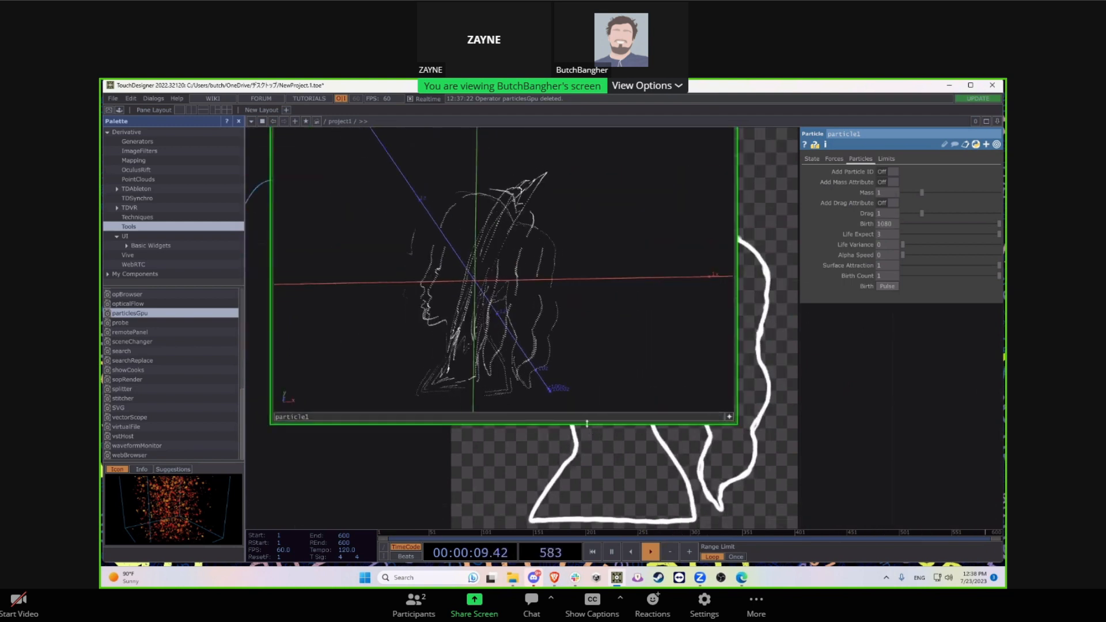
pyautogui.scroll(-5, 572, 471)
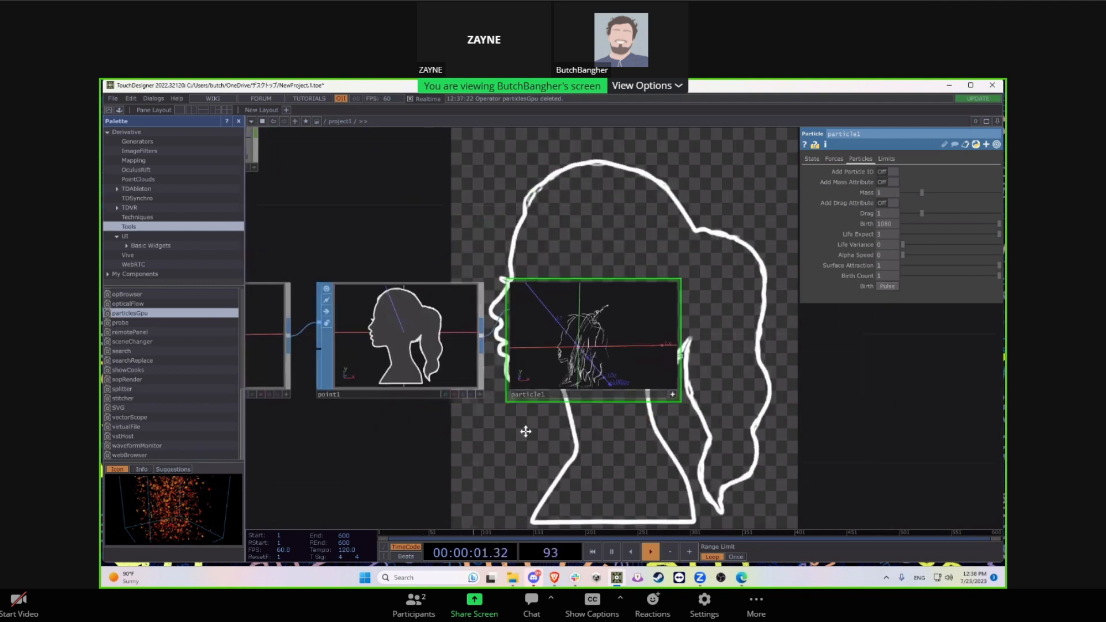
# Step: Try Keep Normal on the Point SOP, compare the particle motion, and return the option to No Normal
pyautogui.moveTo(526, 431); pyautogui.dragTo(579, 407)
pyautogui.moveTo(496, 405); pyautogui.dragTo(518, 397)
pyautogui.click(503, 353)
pyautogui.moveTo(650, 406); pyautogui.dragTo(575, 403)
pyautogui.moveTo(642, 374); pyautogui.dragTo(786, 310, button='middle')
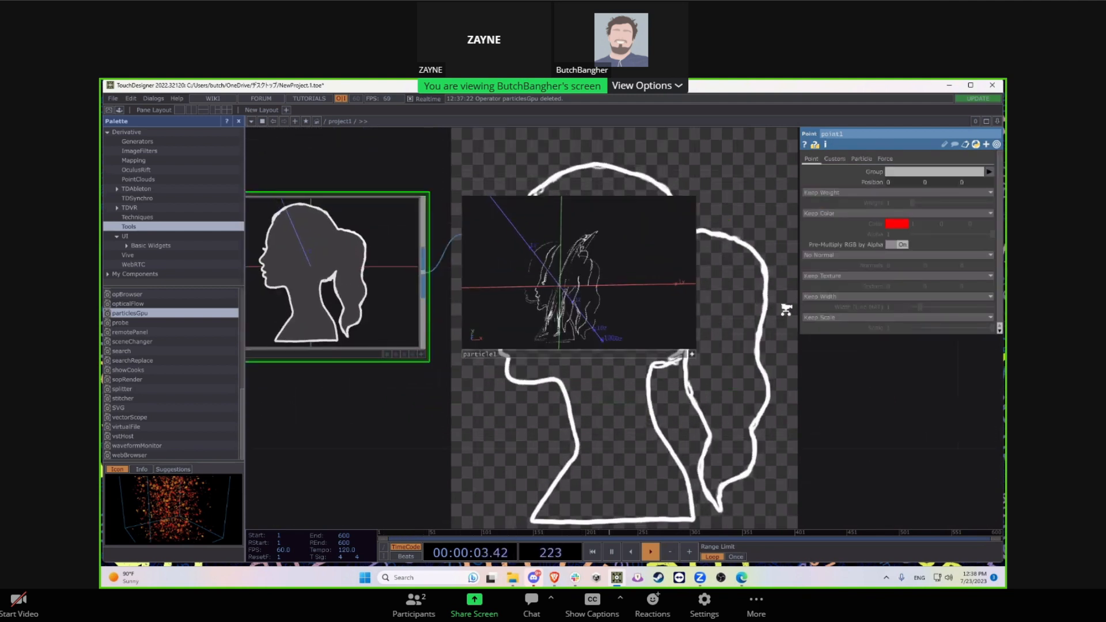
pyautogui.click(831, 256)
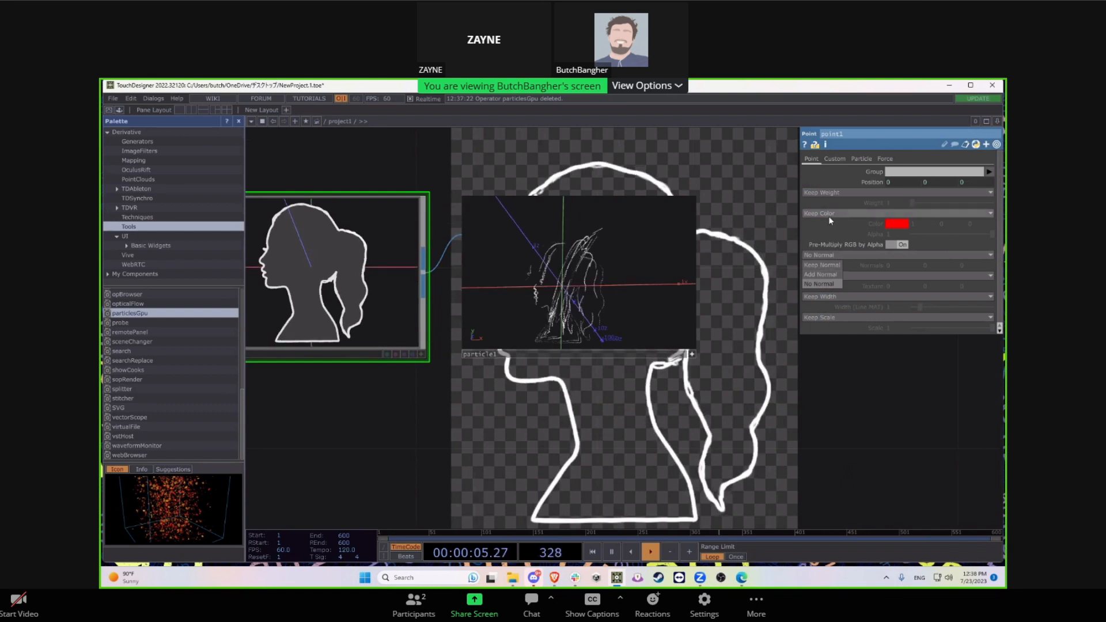
pyautogui.click(823, 265)
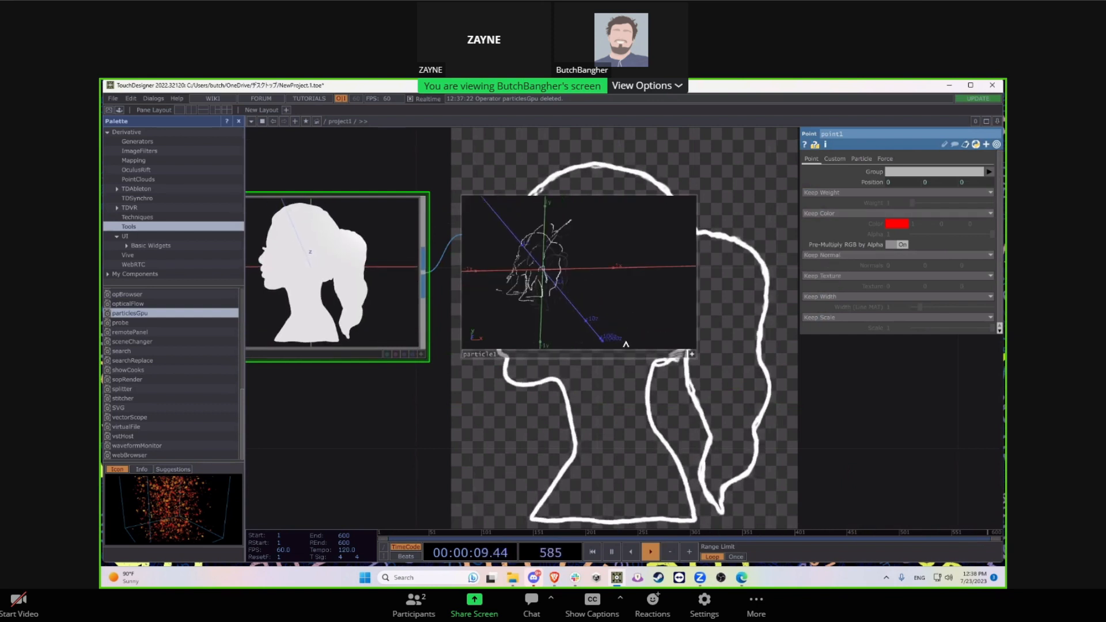
pyautogui.scroll(3, 613, 381)
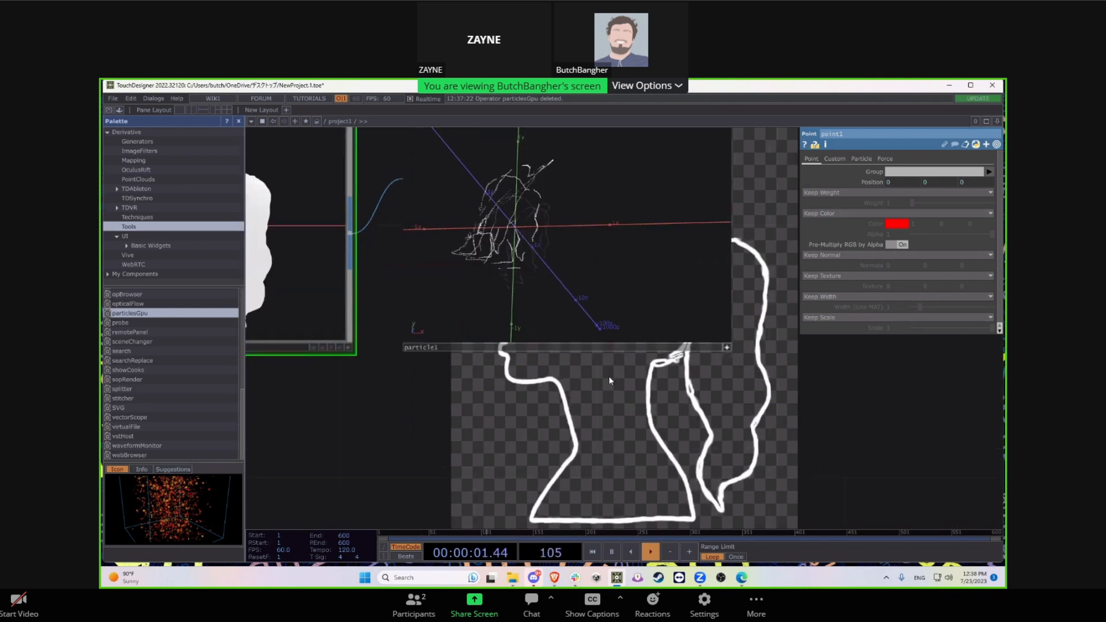
pyautogui.click(824, 255)
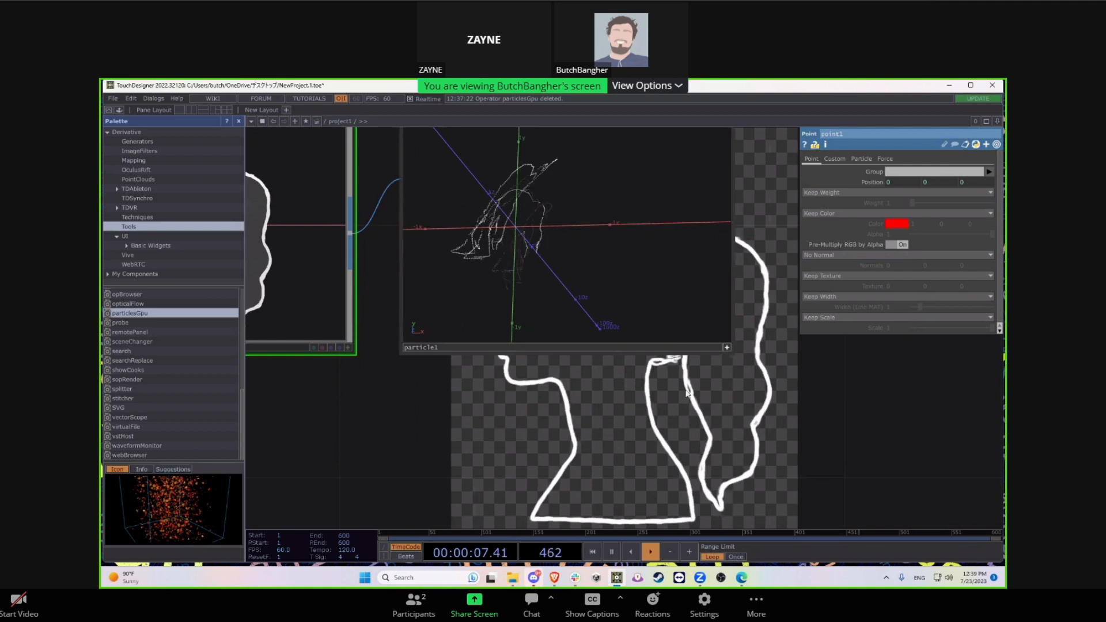
pyautogui.scroll(3, 570, 322)
pyautogui.moveTo(625, 382); pyautogui.dragTo(646, 431)
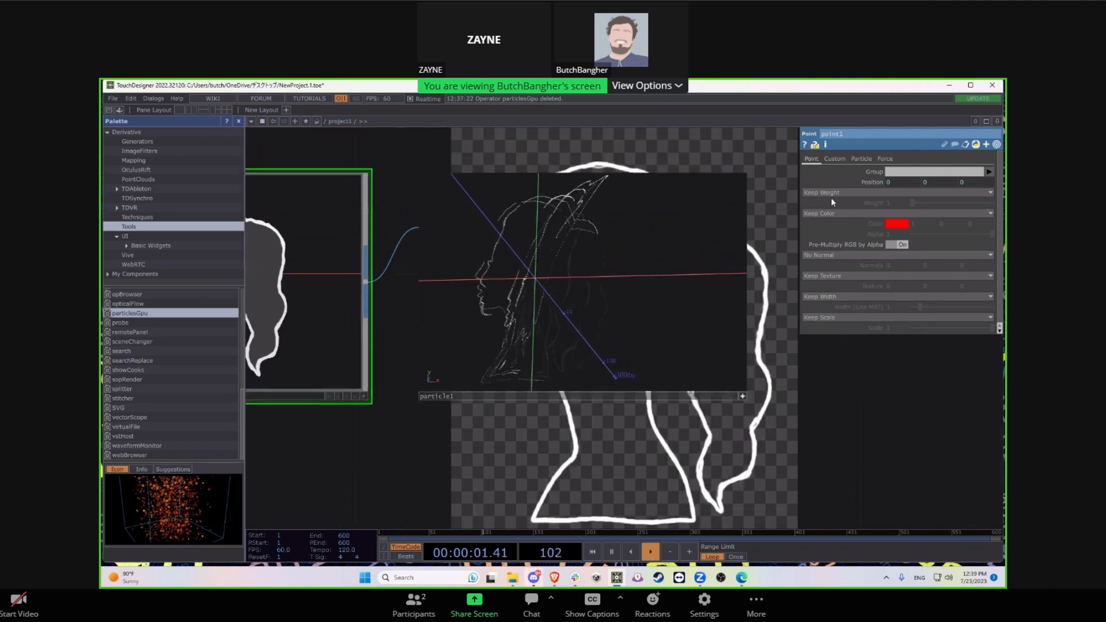
# Step: Set the Particle SOP's Turb Period to 0.51 and its Z turbulence to 0.12
pyautogui.click(861, 158)
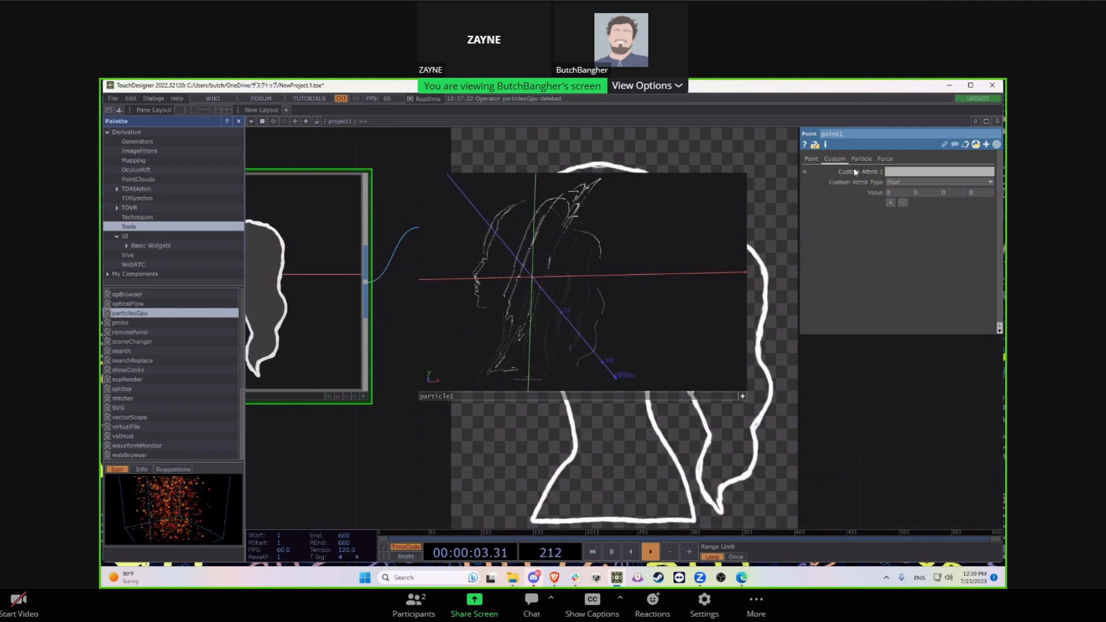
pyautogui.click(884, 159)
pyautogui.click(744, 249)
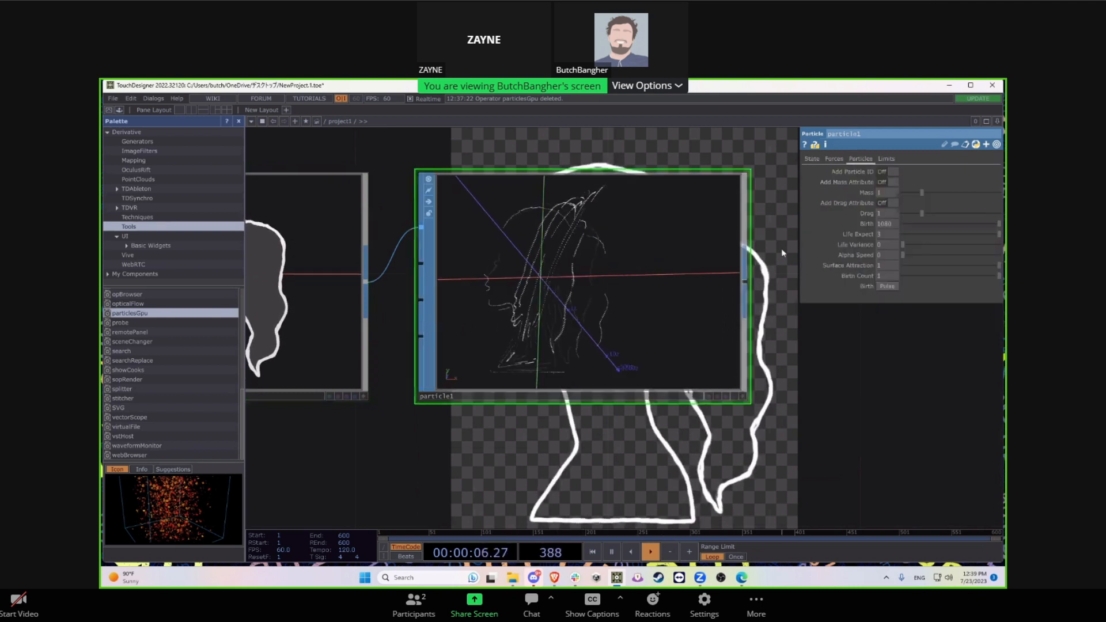
pyautogui.click(835, 159)
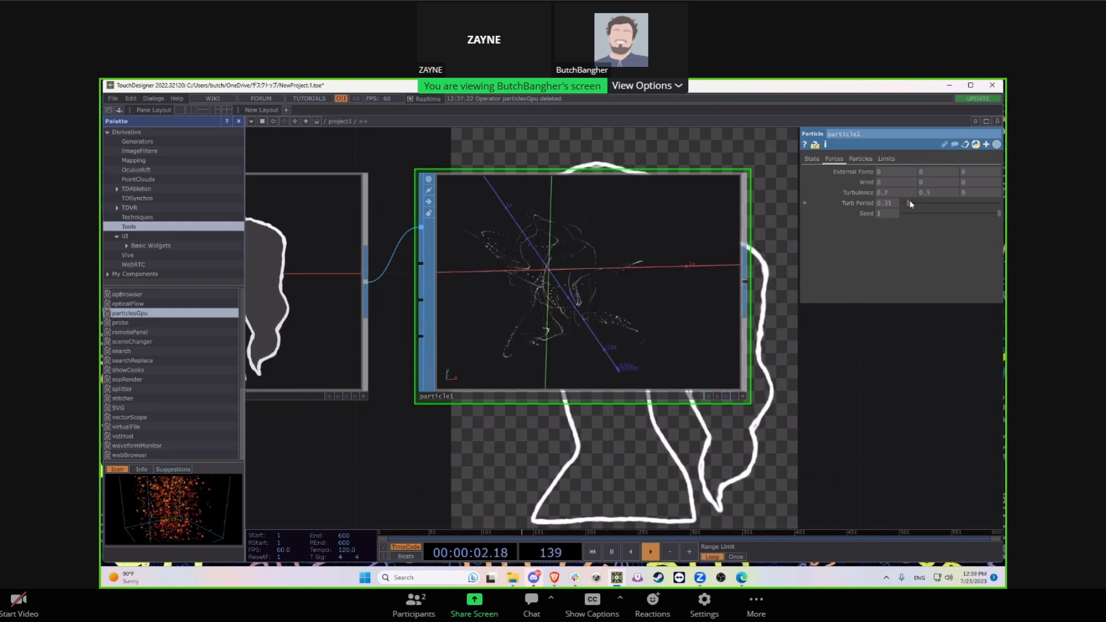
pyautogui.moveTo(910, 202); pyautogui.dragTo(912, 202)
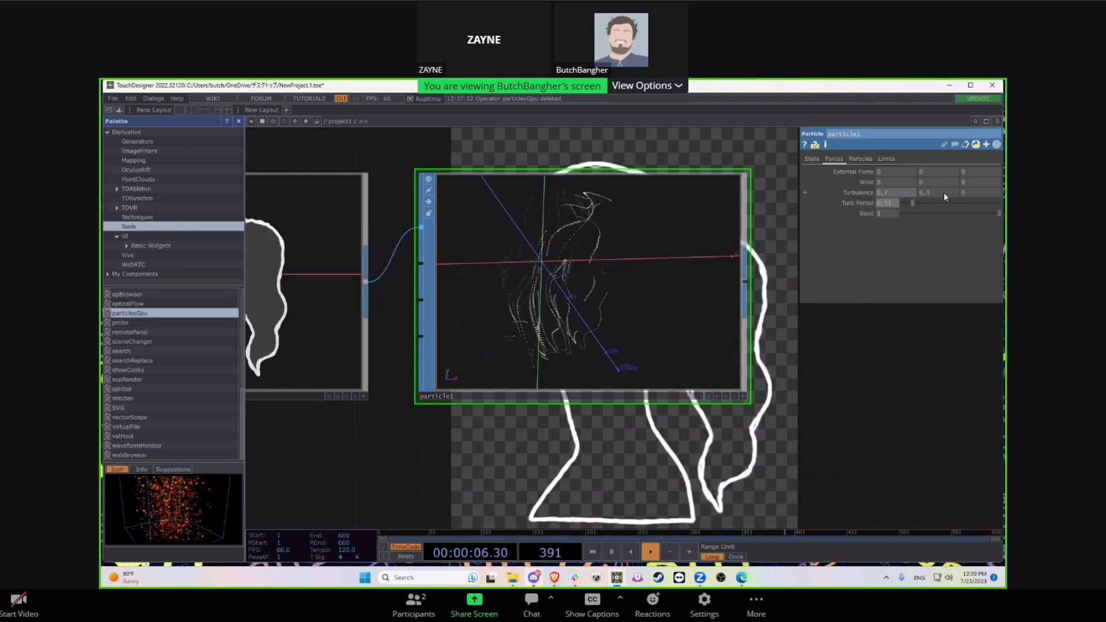
pyautogui.moveTo(967, 191); pyautogui.dragTo(964, 205)
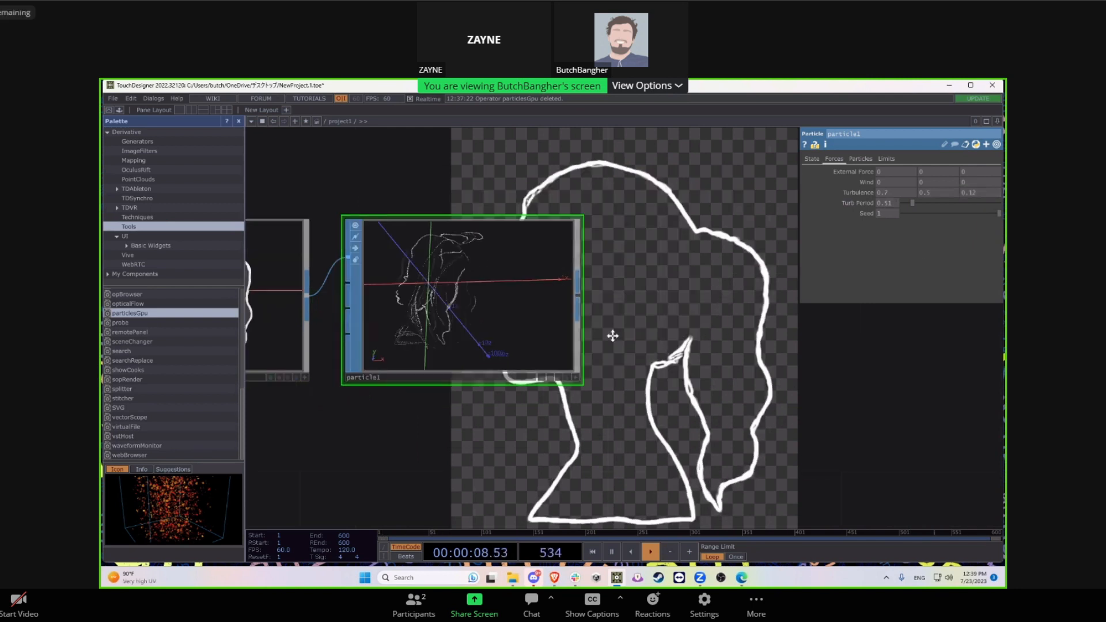
pyautogui.scroll(-2, 572, 344)
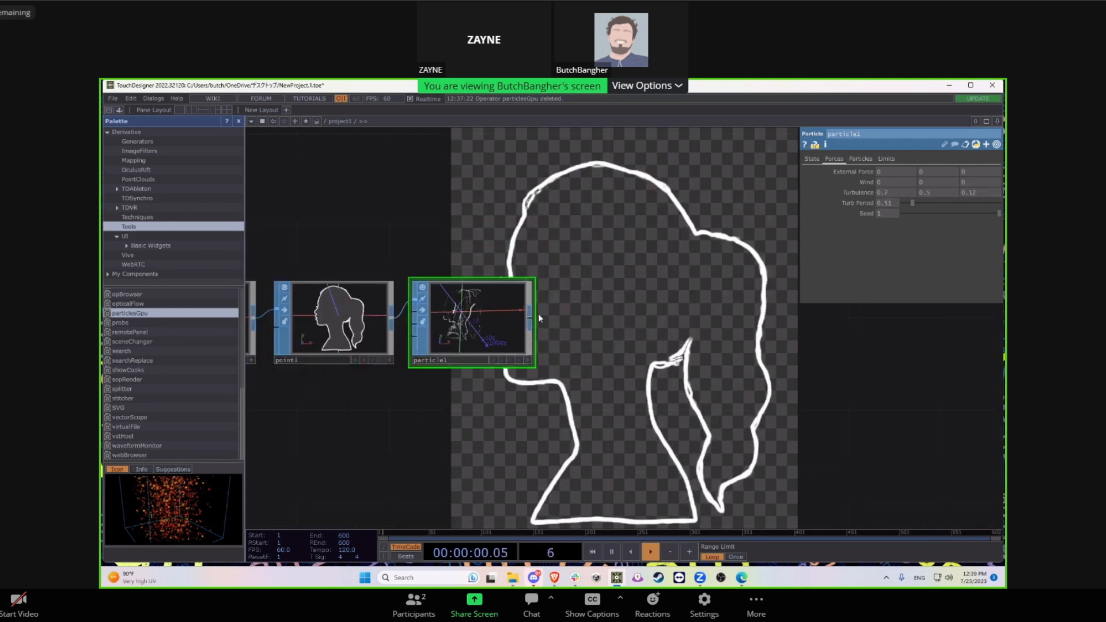
pyautogui.press('Tab')
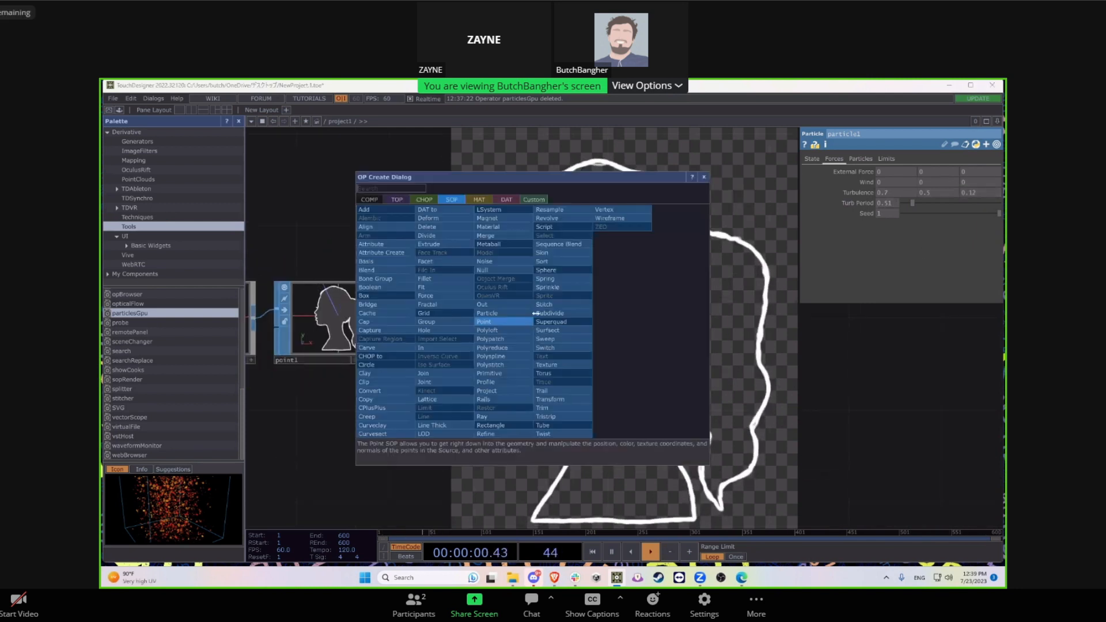
pyautogui.click(369, 199)
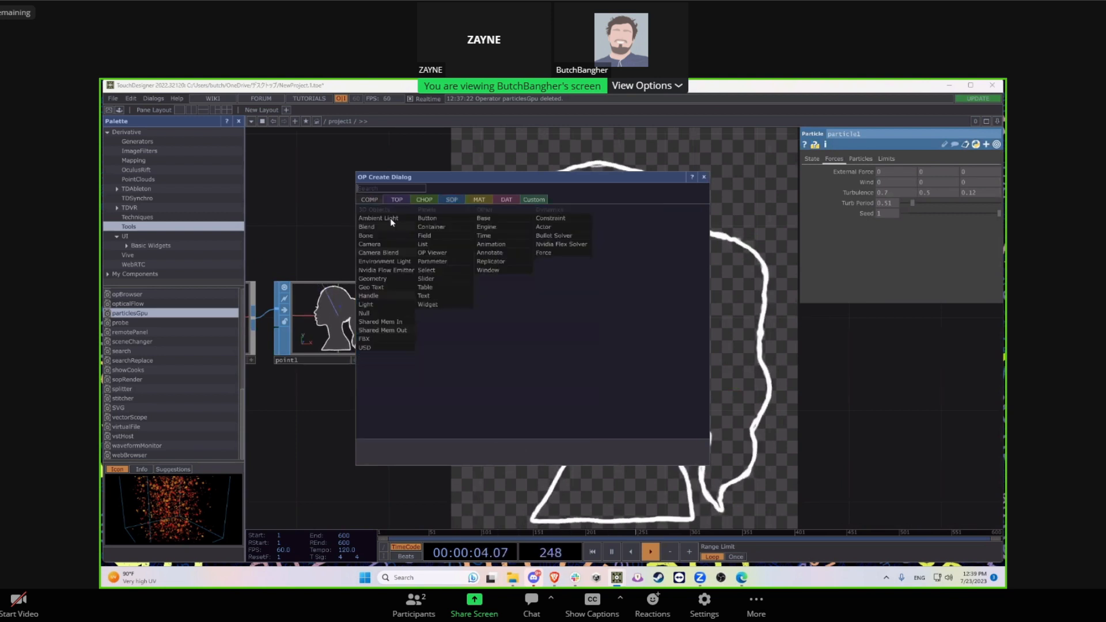
pyautogui.click(703, 178)
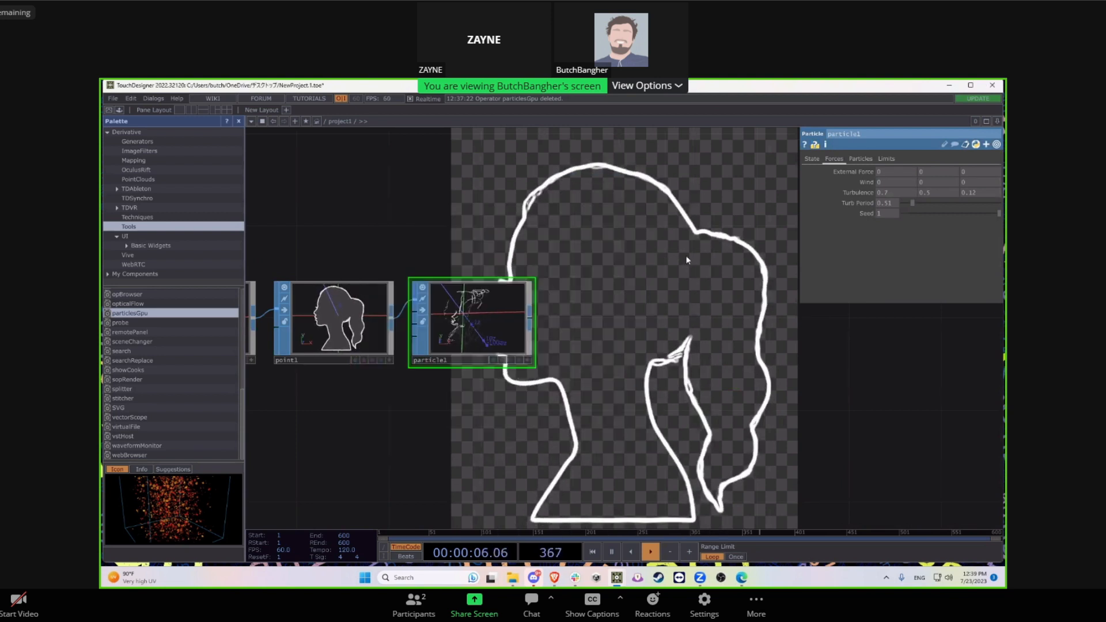
# Step: Add a Geometry COMP fed by the Particle SOP and place it after the particle node
pyautogui.scroll(3, 538, 312)
pyautogui.press('Tab')
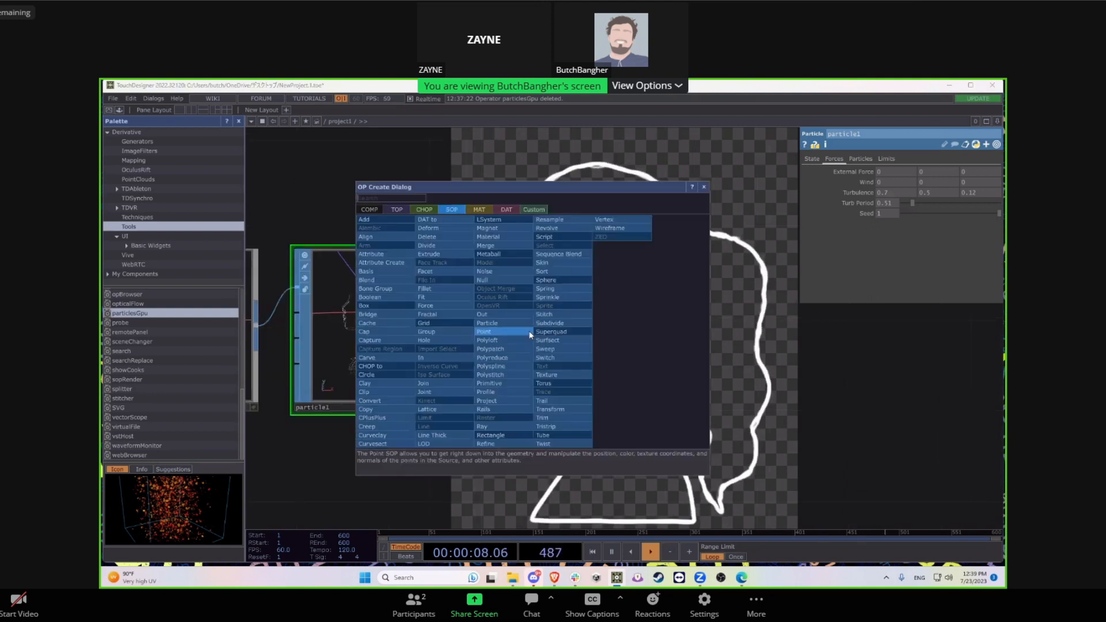
pyautogui.click(370, 210)
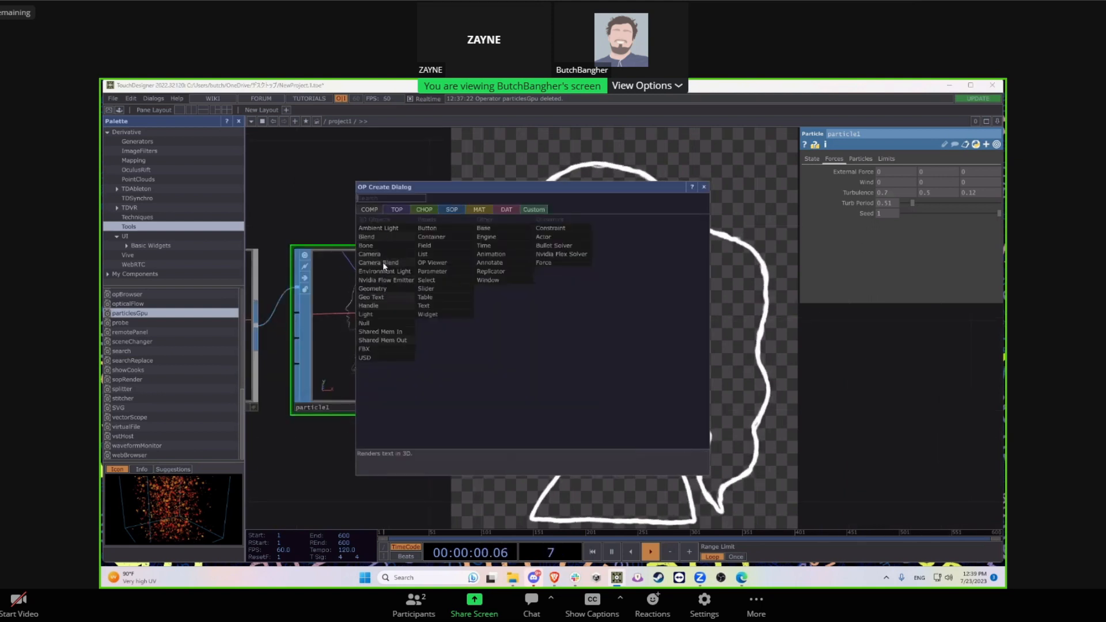
pyautogui.click(396, 288)
pyautogui.click(659, 396)
pyautogui.moveTo(669, 495); pyautogui.dragTo(505, 386)
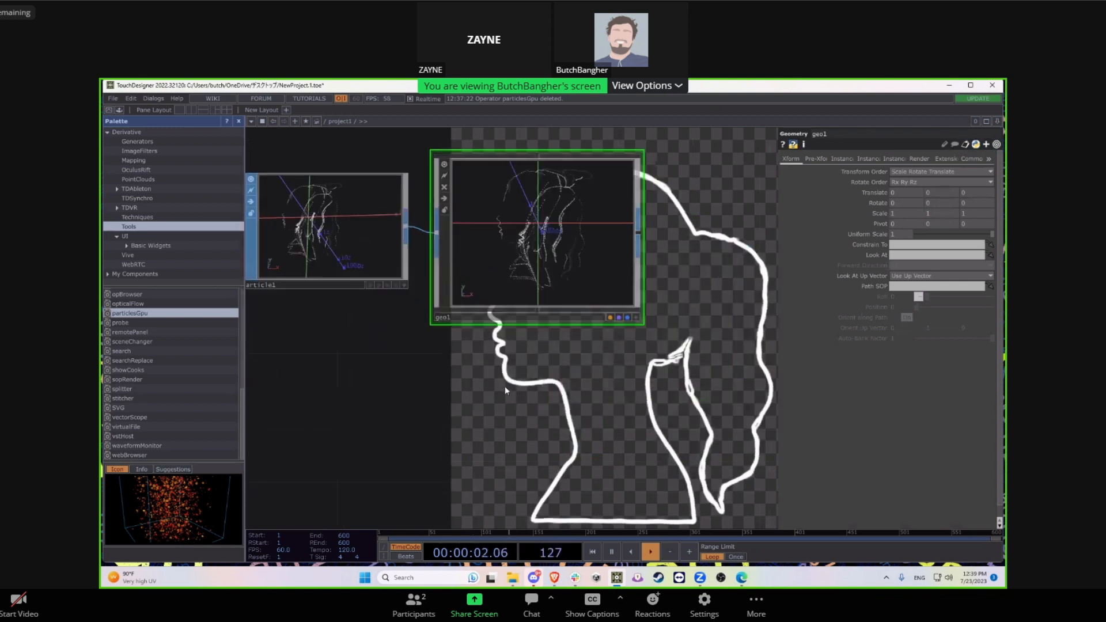
# Step: Create a Point Sprite MAT below the Geometry COMP and assign it as the geometry's material
pyautogui.press('Tab')
pyautogui.click(471, 294)
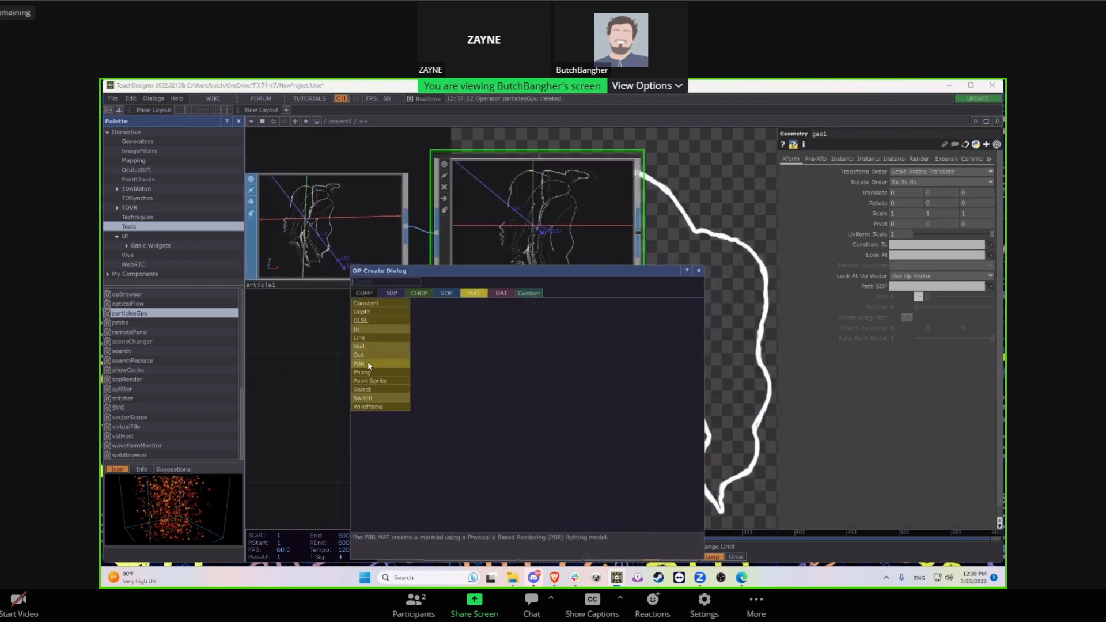
pyautogui.click(393, 383)
pyautogui.click(539, 414)
pyautogui.moveTo(539, 413); pyautogui.dragTo(543, 264)
pyautogui.click(547, 249)
pyautogui.scroll(2, 557, 252)
pyautogui.scroll(-2, 559, 252)
# Step: Add a Camera COMP above the Geometry COMP
pyautogui.moveTo(678, 295); pyautogui.dragTo(631, 476)
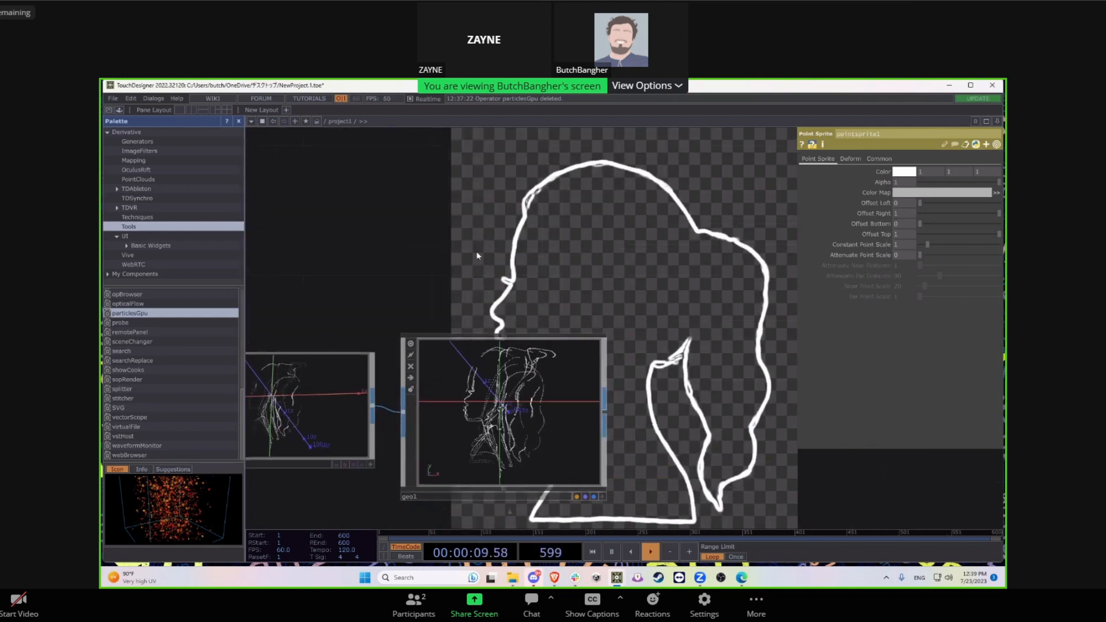
pyautogui.press('Tab')
pyautogui.click(302, 106)
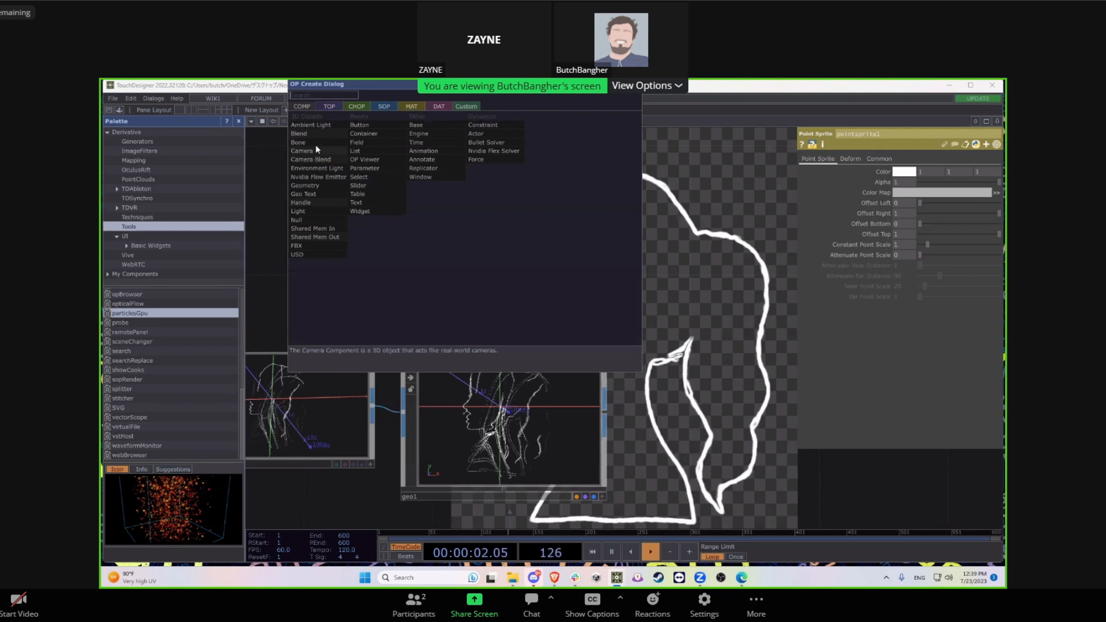
pyautogui.click(316, 147)
pyautogui.click(509, 205)
# Step: Add a Light COMP beside the Camera COMP
pyautogui.scroll(-3, 588, 296)
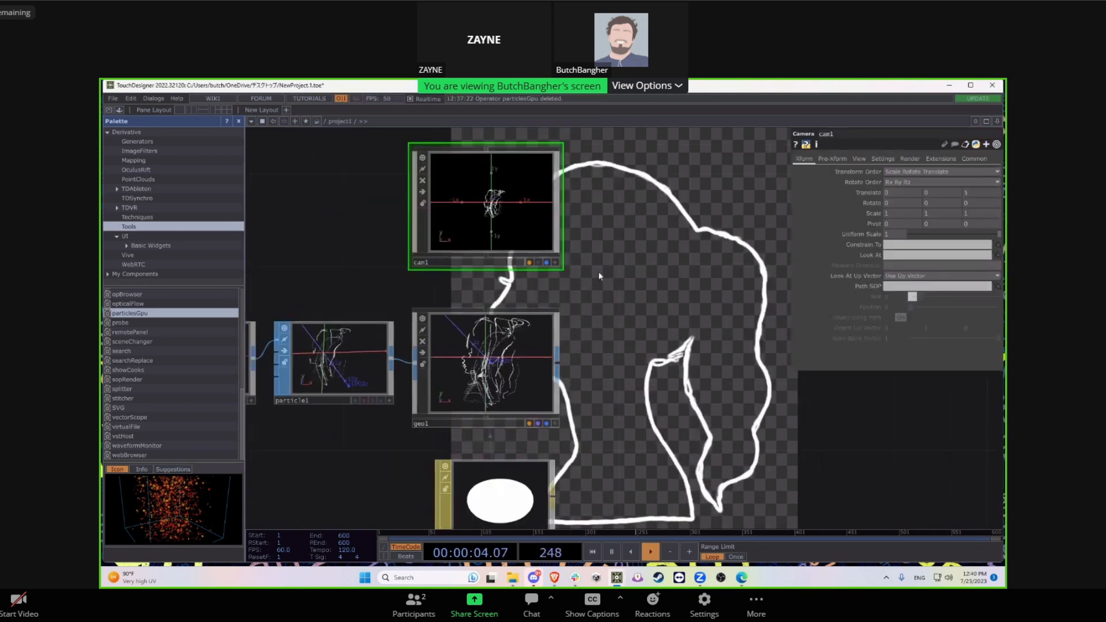
pyautogui.press('Tab')
pyautogui.click(459, 210)
pyautogui.click(672, 213)
# Step: Add a Render TOP beside the Geometry COMP and inspect the rendered head particles up close
pyautogui.moveTo(718, 330); pyautogui.dragTo(665, 309)
pyautogui.press('Tab')
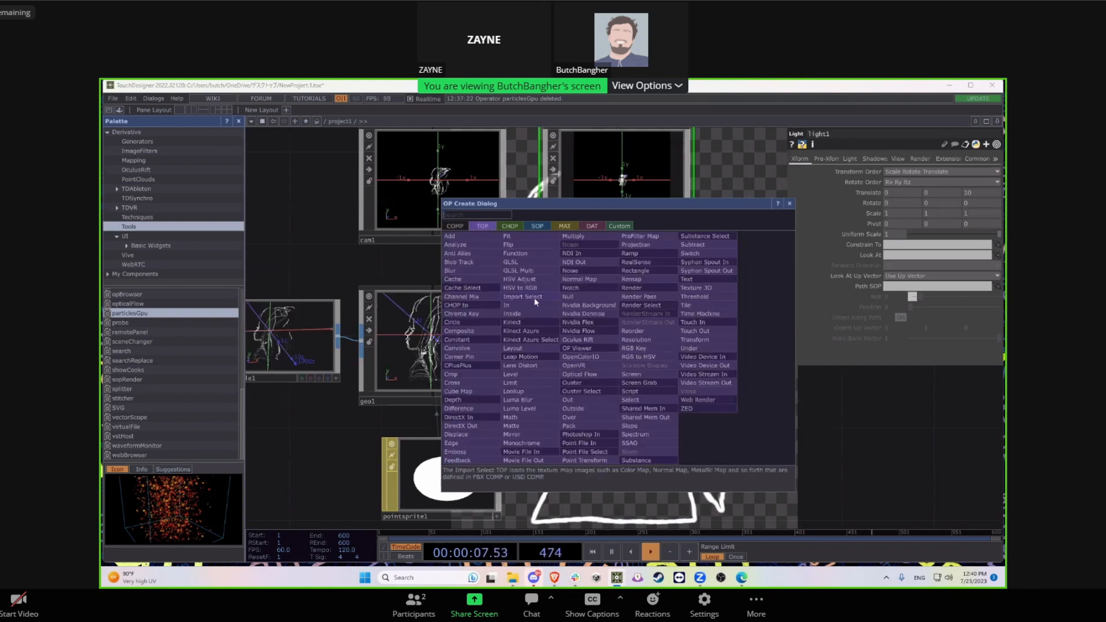
pyautogui.click(639, 287)
pyautogui.click(618, 343)
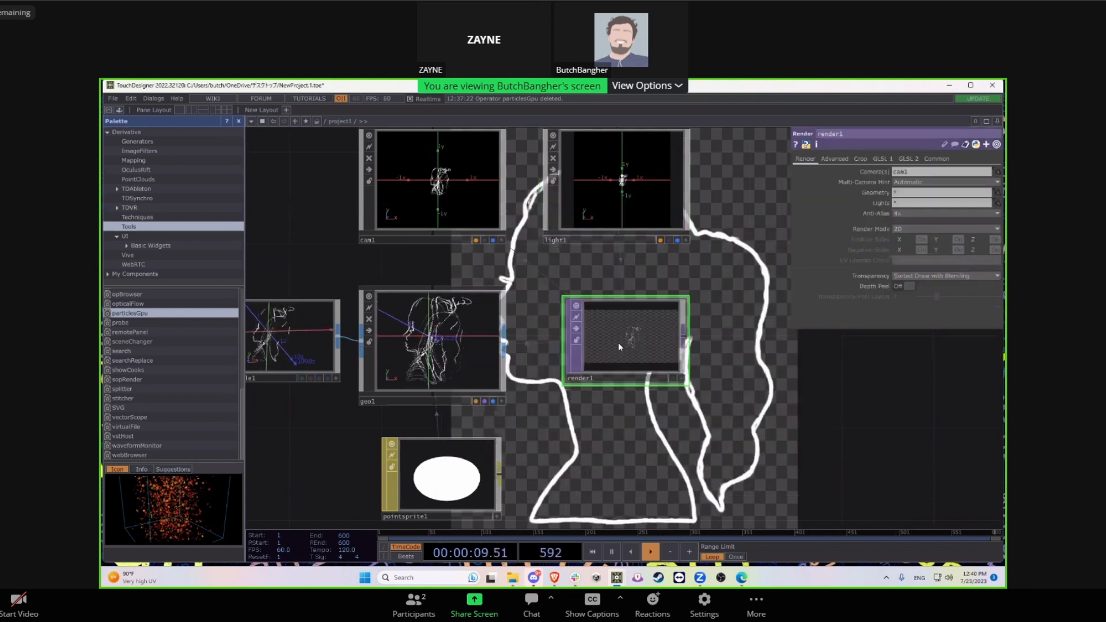
pyautogui.scroll(3, 617, 342)
pyautogui.scroll(5, 654, 317)
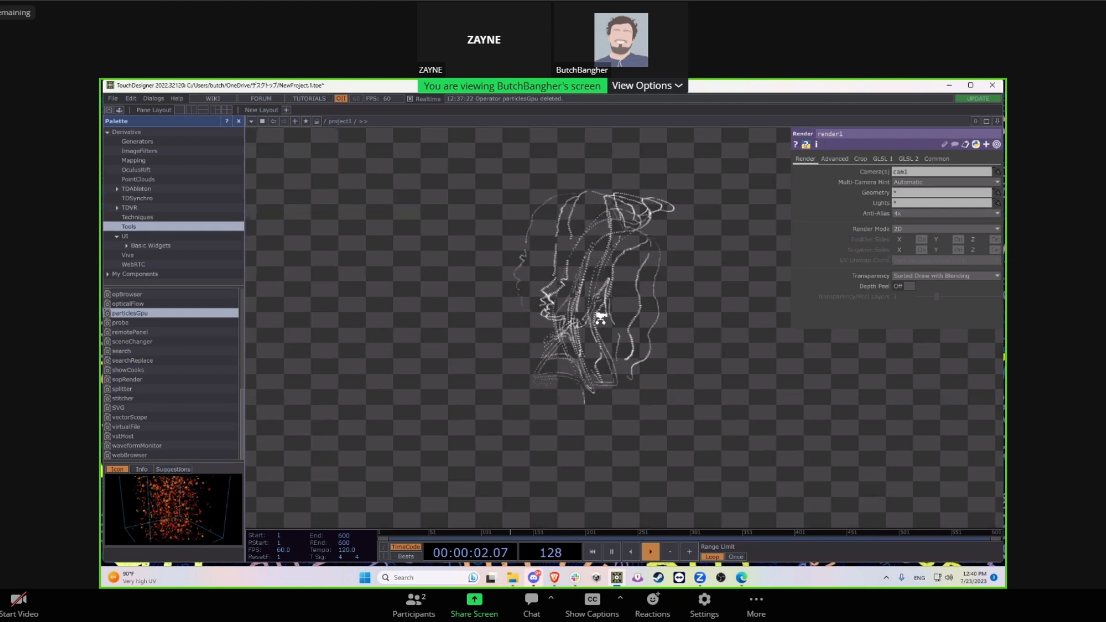
pyautogui.scroll(-6, 597, 315)
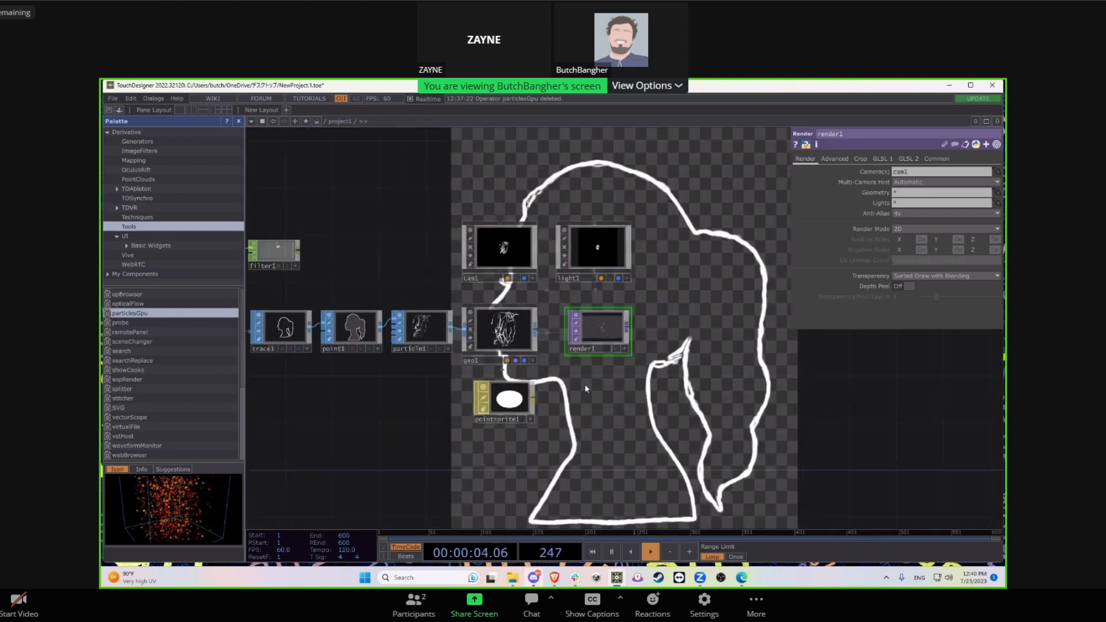
# Step: Branch a Null TOP off the head outline's TOP chain and place it below the Render TOP
pyautogui.moveTo(361, 445); pyautogui.dragTo(509, 350)
pyautogui.moveTo(385, 244); pyautogui.dragTo(405, 369)
pyautogui.rightClick(436, 362)
pyautogui.click(410, 315)
pyautogui.click(781, 366)
pyautogui.moveTo(924, 385); pyautogui.dragTo(539, 395)
pyautogui.scroll(5, 473, 353)
pyautogui.moveTo(444, 317); pyautogui.dragTo(482, 346)
pyautogui.moveTo(438, 297); pyautogui.dragTo(520, 405)
pyautogui.click(468, 306)
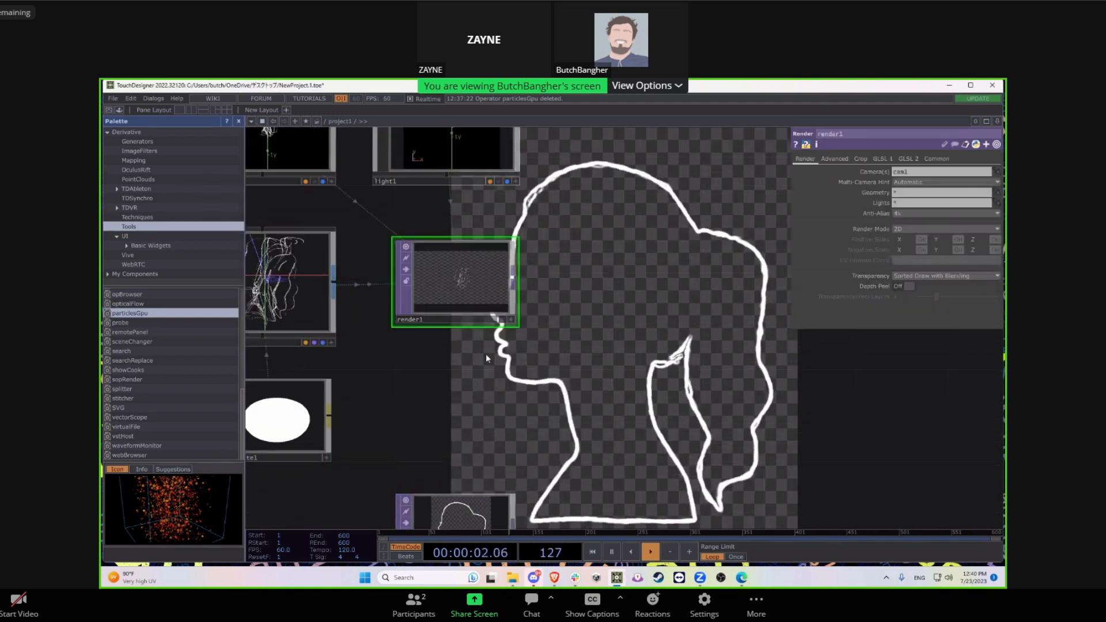
# Step: Add an Over TOP fed by the outline's new Null TOP and place it beside the Render TOP
pyautogui.moveTo(538, 334); pyautogui.dragTo(501, 312)
pyautogui.moveTo(508, 472); pyautogui.dragTo(491, 420)
pyautogui.rightClick(454, 456)
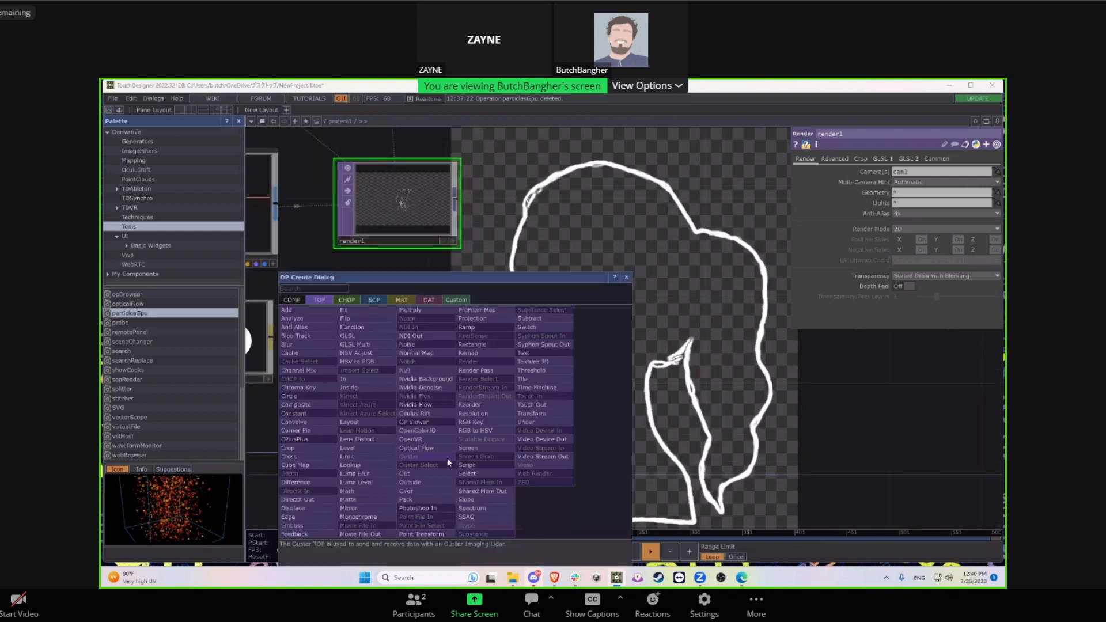
pyautogui.click(433, 492)
pyautogui.click(613, 226)
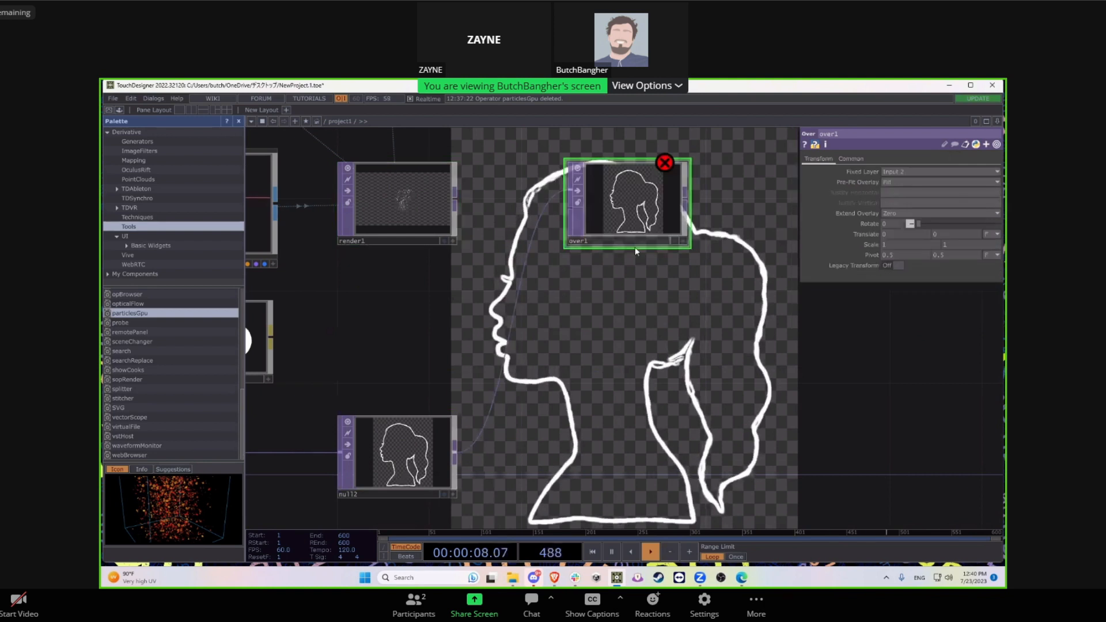
# Step: Connect render1 to over1 alongside the outline input and display over1 in the network background
pyautogui.moveTo(437, 207); pyautogui.dragTo(442, 264)
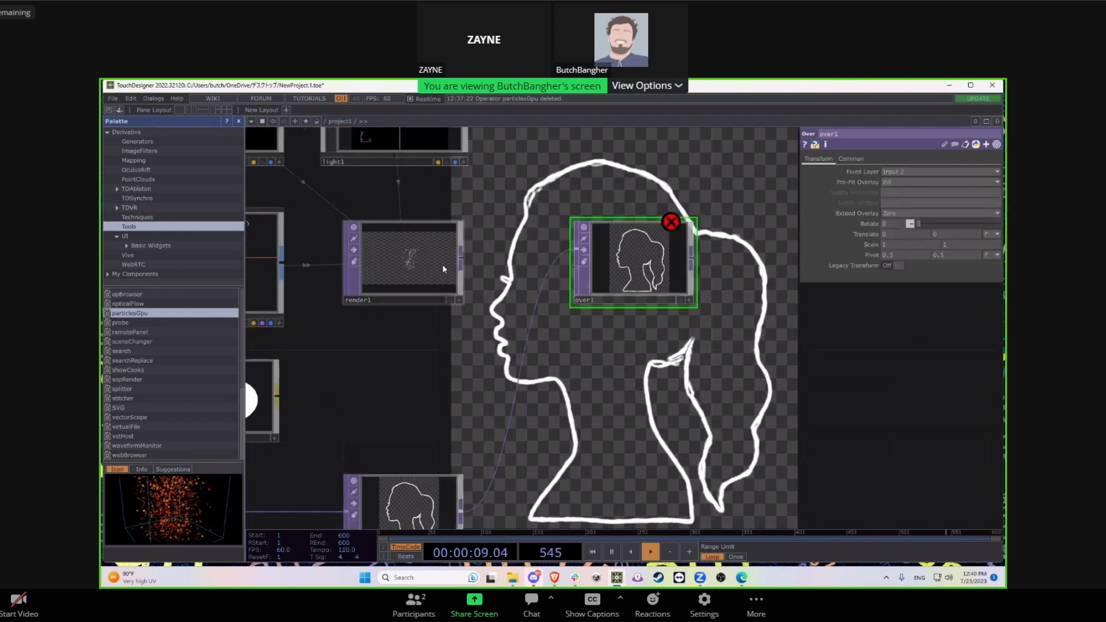
pyautogui.click(681, 301)
pyautogui.moveTo(674, 354); pyautogui.dragTo(693, 340)
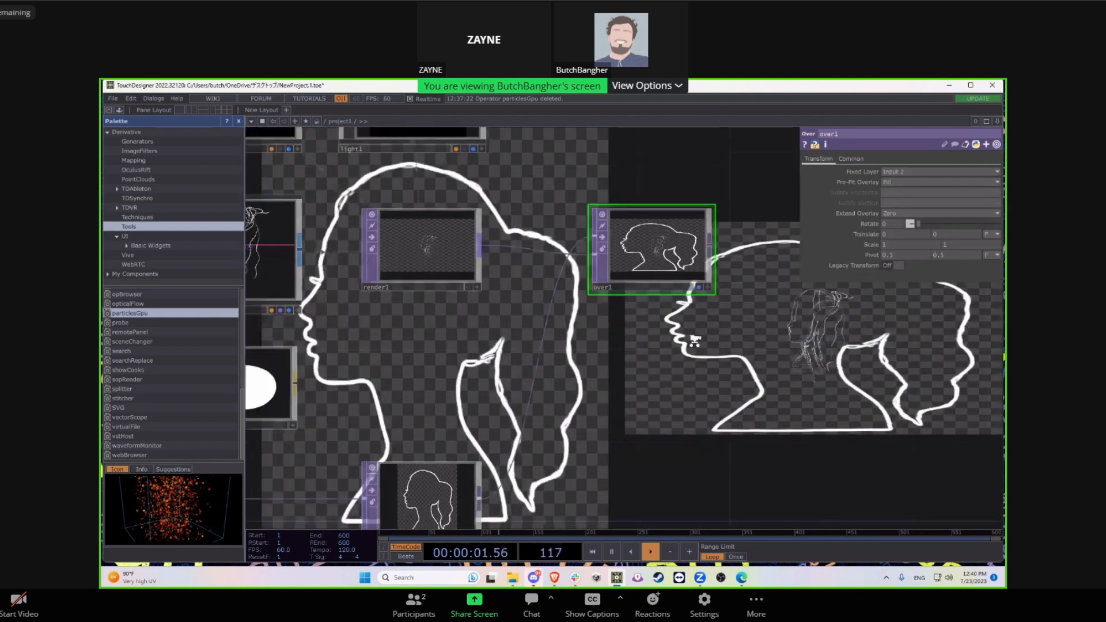
# Step: Turn off the background display of the displace1 TOP
pyautogui.scroll(-4, 695, 339)
pyautogui.moveTo(362, 385); pyautogui.dragTo(575, 387)
pyautogui.click(412, 420)
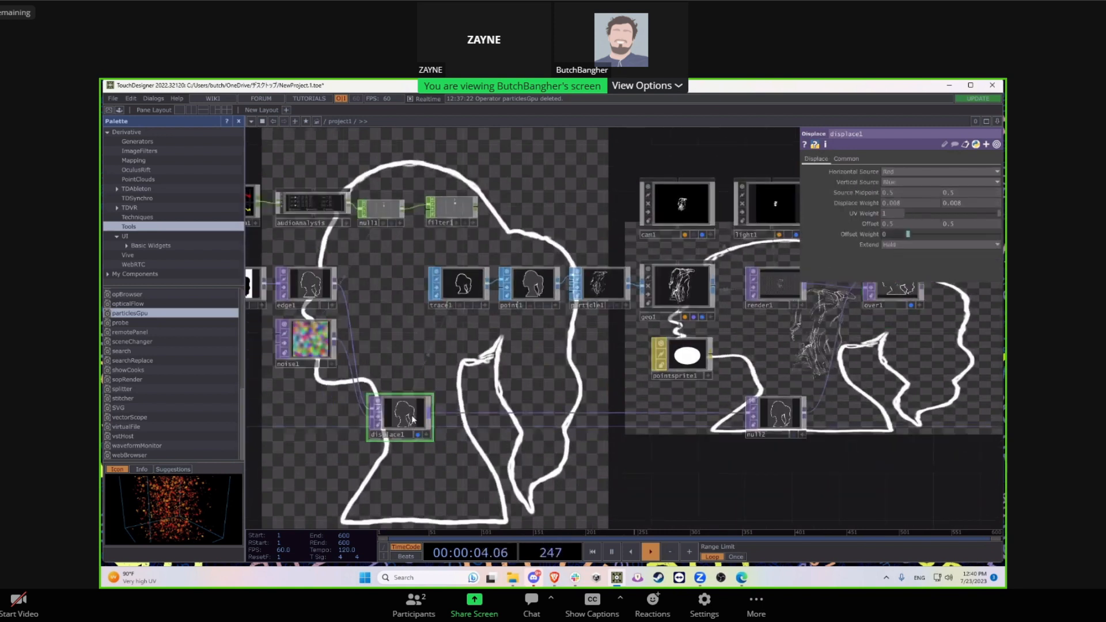
pyautogui.click(417, 436)
pyautogui.moveTo(934, 326); pyautogui.dragTo(708, 361)
pyautogui.scroll(3, 667, 373)
pyautogui.moveTo(615, 367); pyautogui.dragTo(589, 320)
pyautogui.click(504, 416)
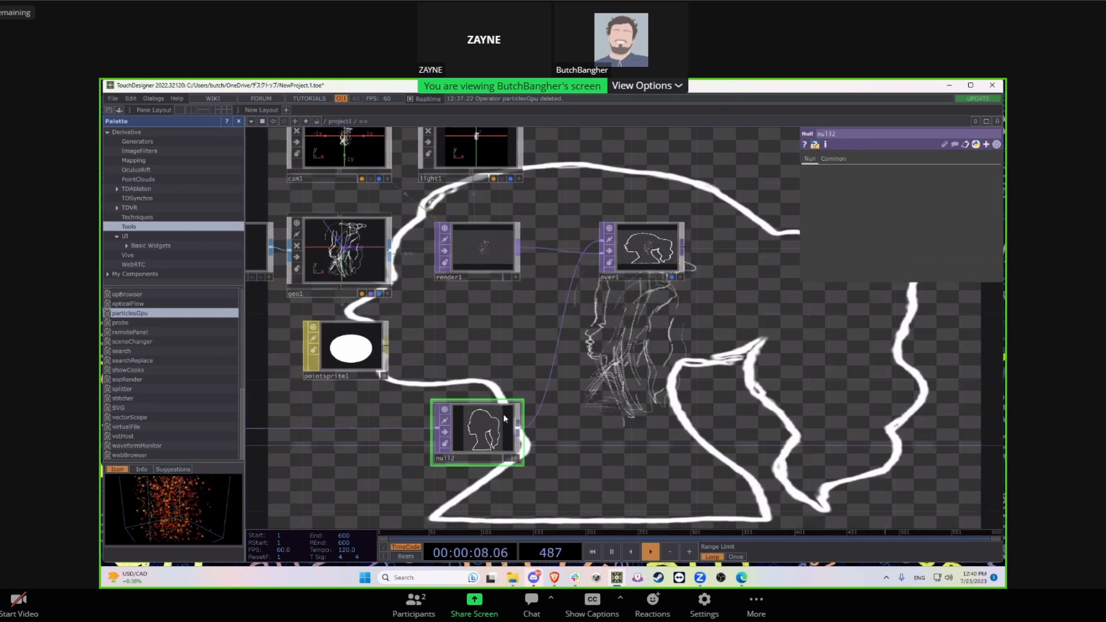
pyautogui.scroll(5, 489, 427)
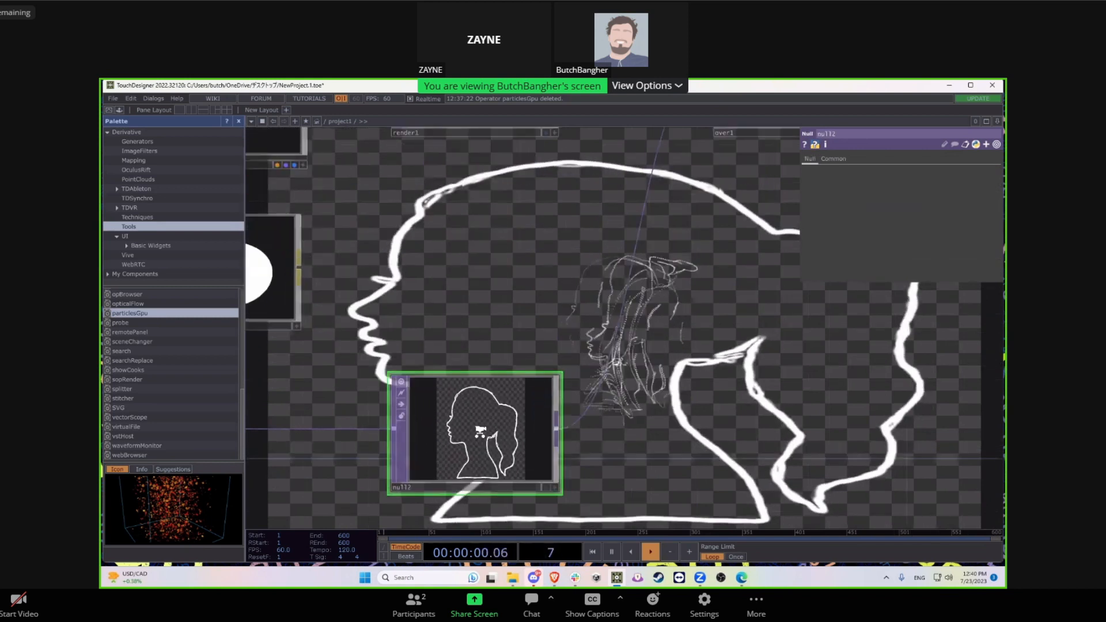
pyautogui.middleClick(484, 432)
pyautogui.moveTo(625, 403); pyautogui.dragTo(579, 490)
pyautogui.scroll(-3, 579, 490)
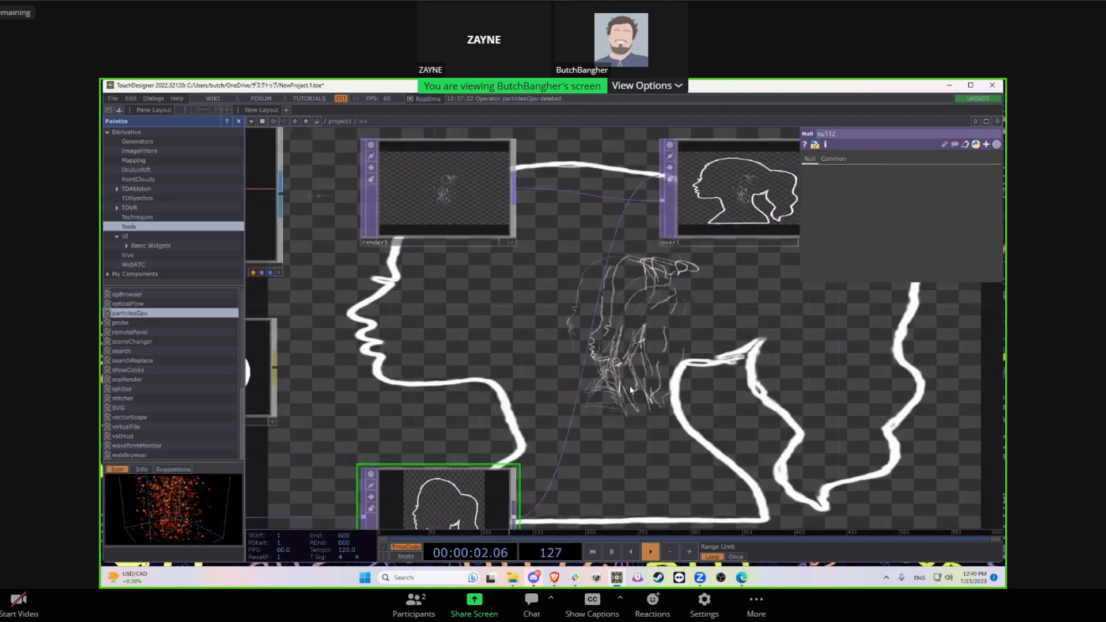
# Step: Set the Fixed Layer of the over1 TOP to Input 1
pyautogui.click(706, 260)
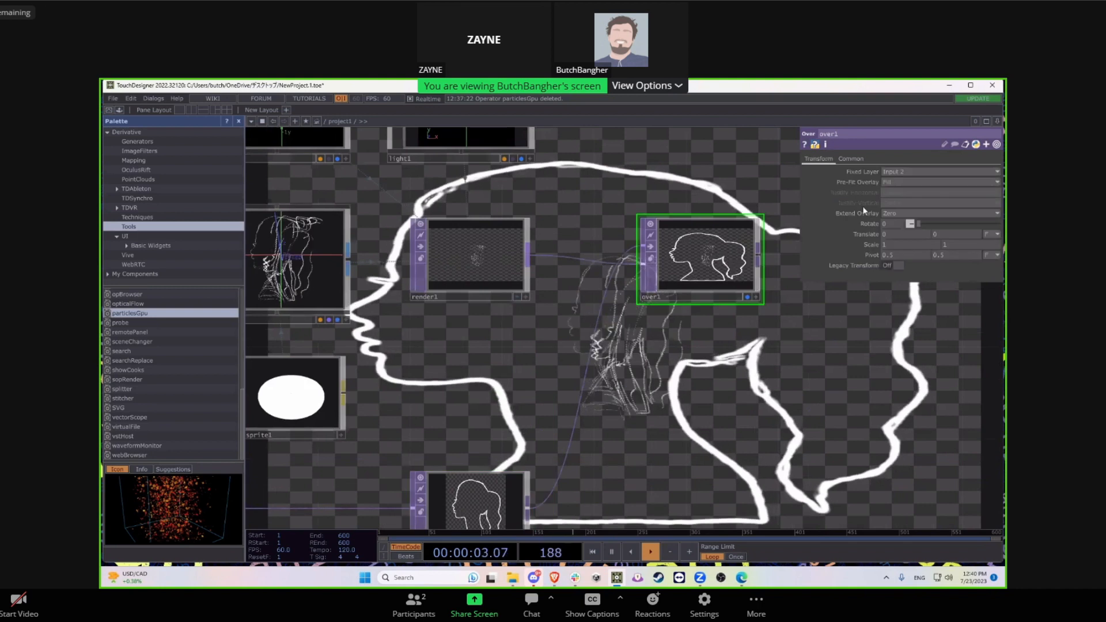
pyautogui.click(898, 171)
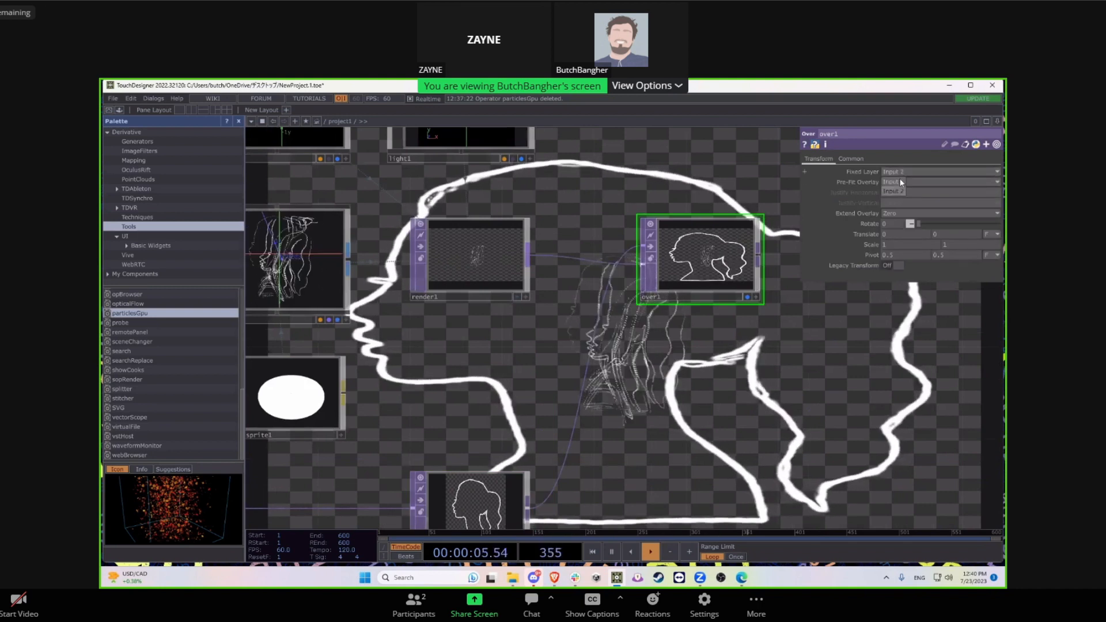
pyautogui.click(900, 178)
# Step: Check null2's pixel size and set the resolution of render1 to match, 944 by 1092
pyautogui.scroll(3, 485, 266)
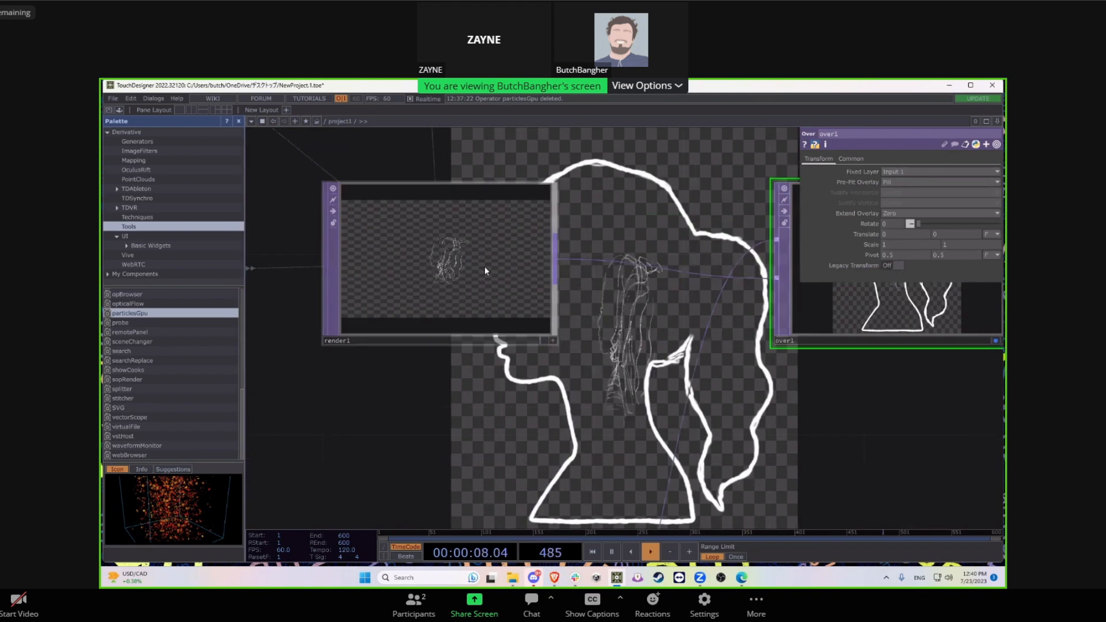
pyautogui.click(486, 276)
pyautogui.scroll(-1, 542, 396)
pyautogui.scroll(-2, 541, 397)
pyautogui.click(501, 427)
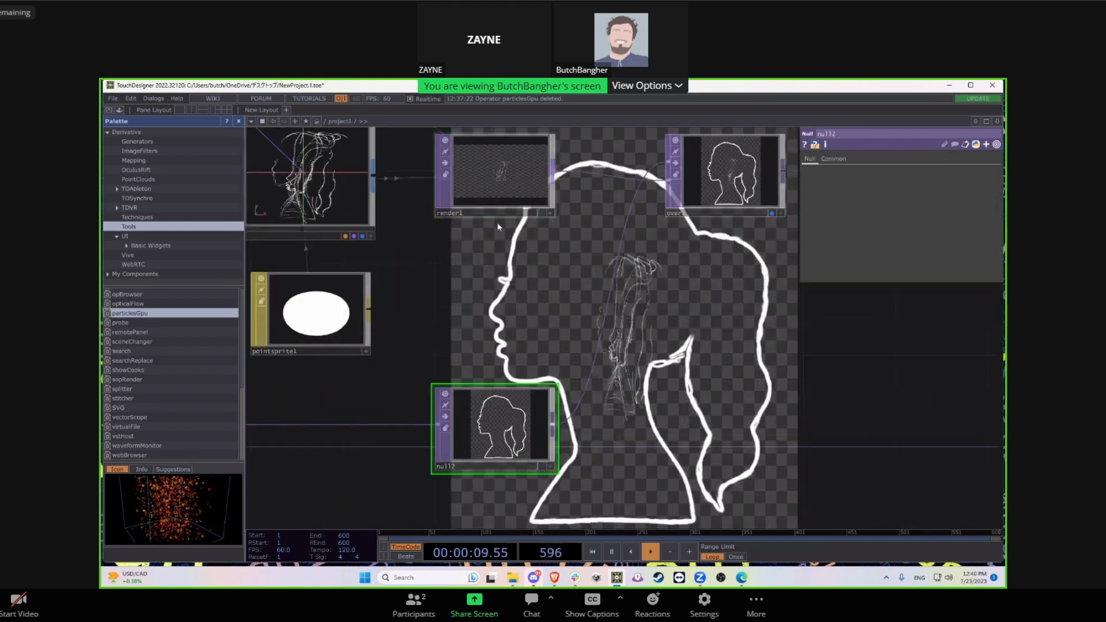
pyautogui.middleClick(525, 438)
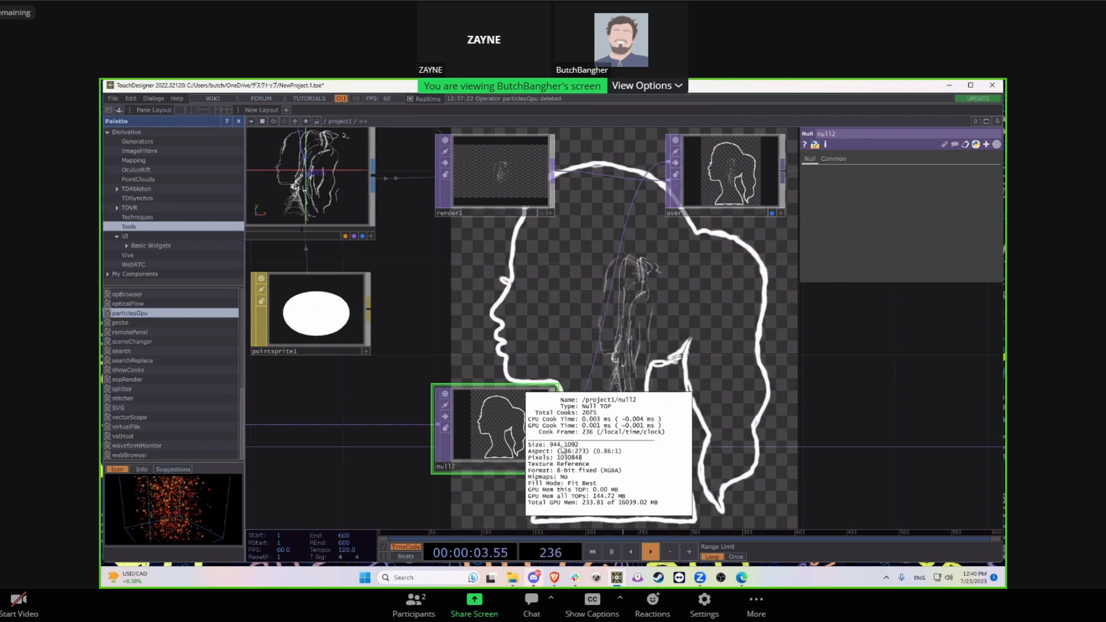
pyautogui.click(500, 172)
pyautogui.click(937, 159)
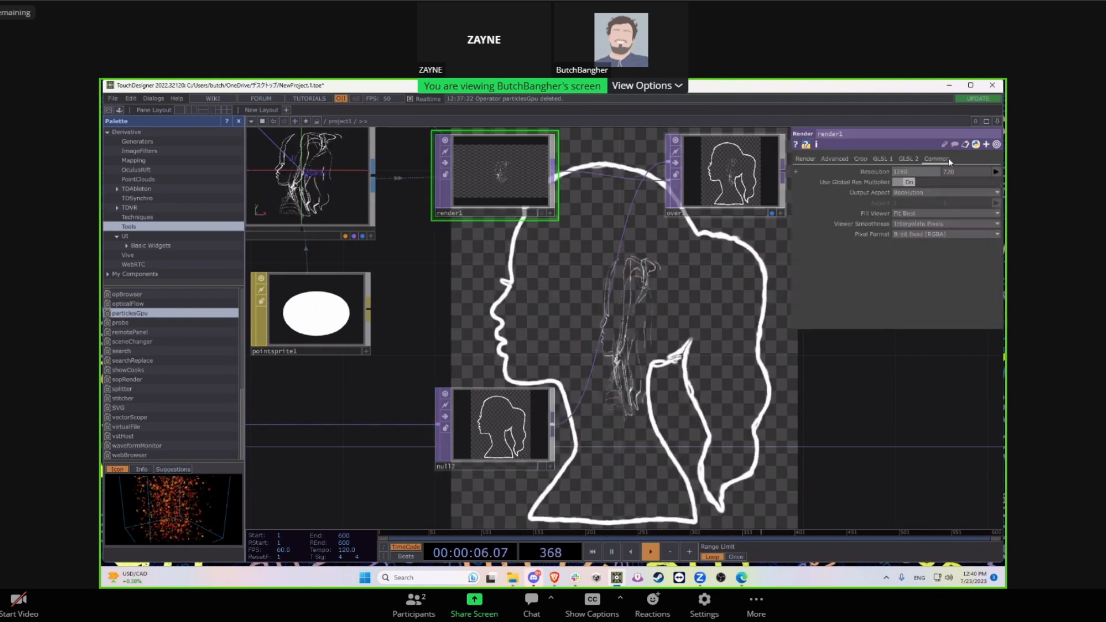
pyautogui.write('944')
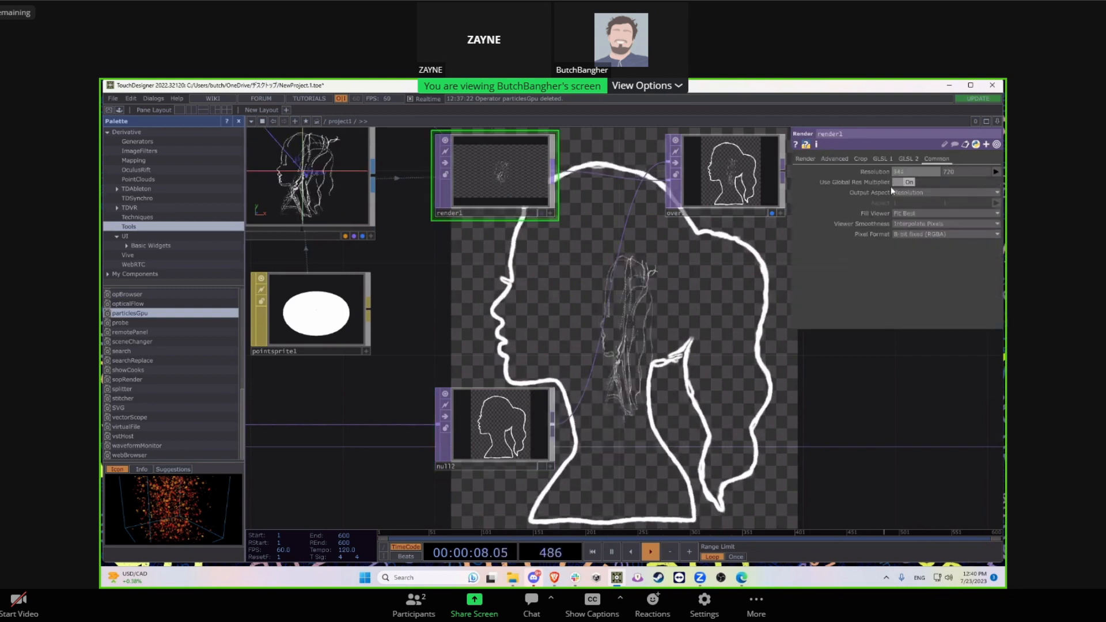
pyautogui.click(980, 172)
pyautogui.write('1092')
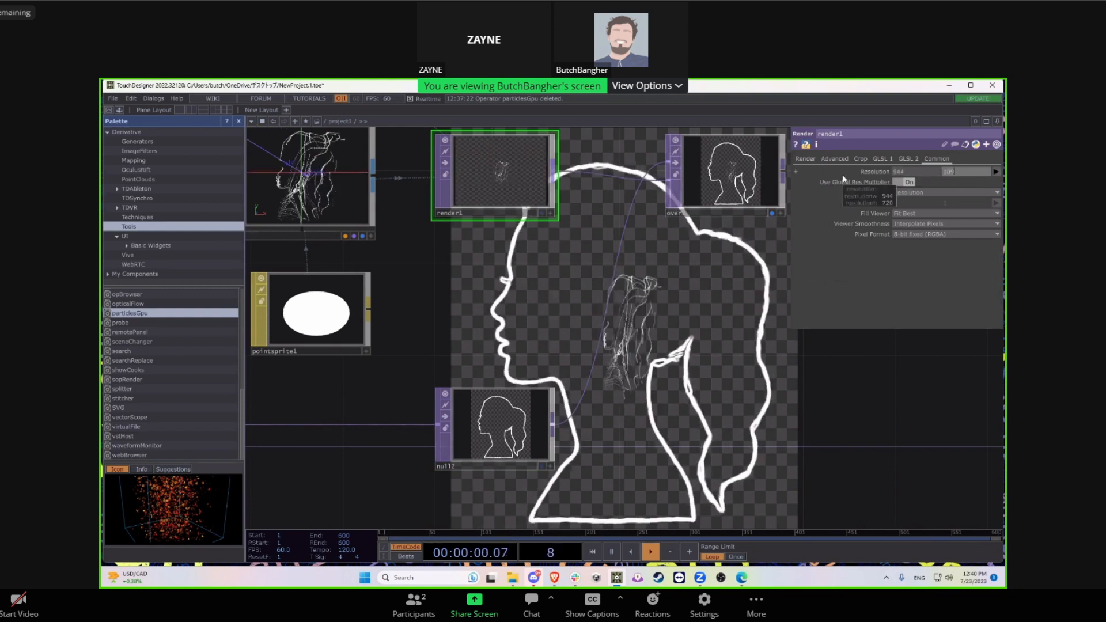
# Step: Move cam1 closer to the particle geometry by setting its Z translation to 1.68
pyautogui.scroll(5, 479, 202)
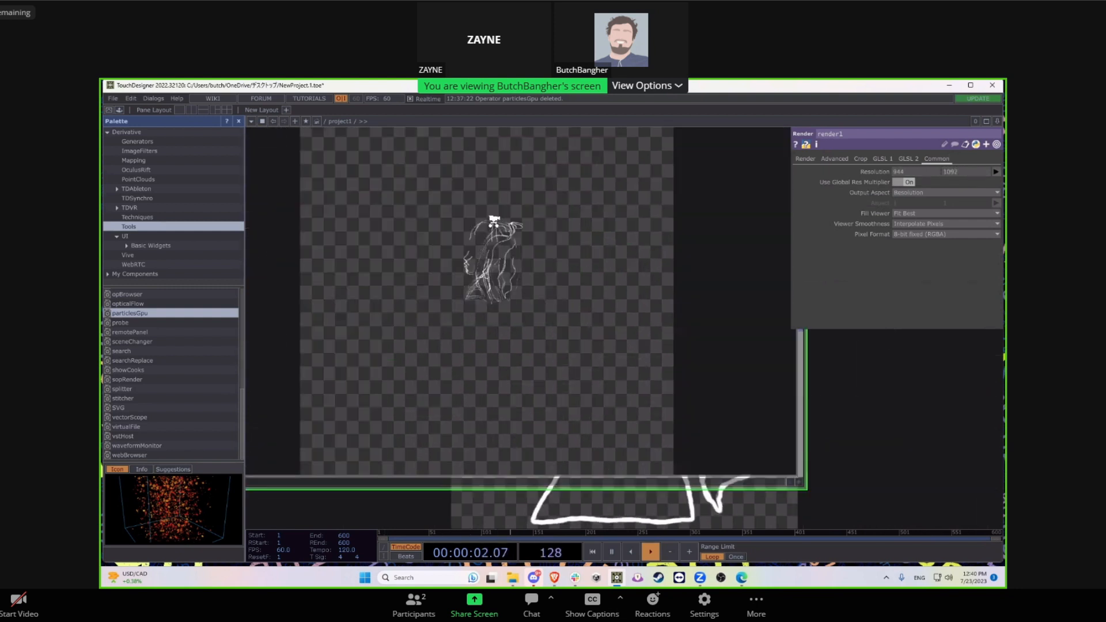
pyautogui.scroll(-2, 518, 254)
pyautogui.moveTo(806, 372); pyautogui.dragTo(622, 327)
pyautogui.scroll(-4, 568, 295)
pyautogui.moveTo(568, 296); pyautogui.dragTo(631, 409)
pyautogui.click(323, 255)
pyautogui.moveTo(669, 291); pyautogui.dragTo(554, 285)
pyautogui.moveTo(682, 237); pyautogui.dragTo(772, 258)
pyautogui.moveTo(979, 193); pyautogui.dragTo(966, 212, button='middle')
pyautogui.moveTo(788, 282); pyautogui.dragTo(638, 283)
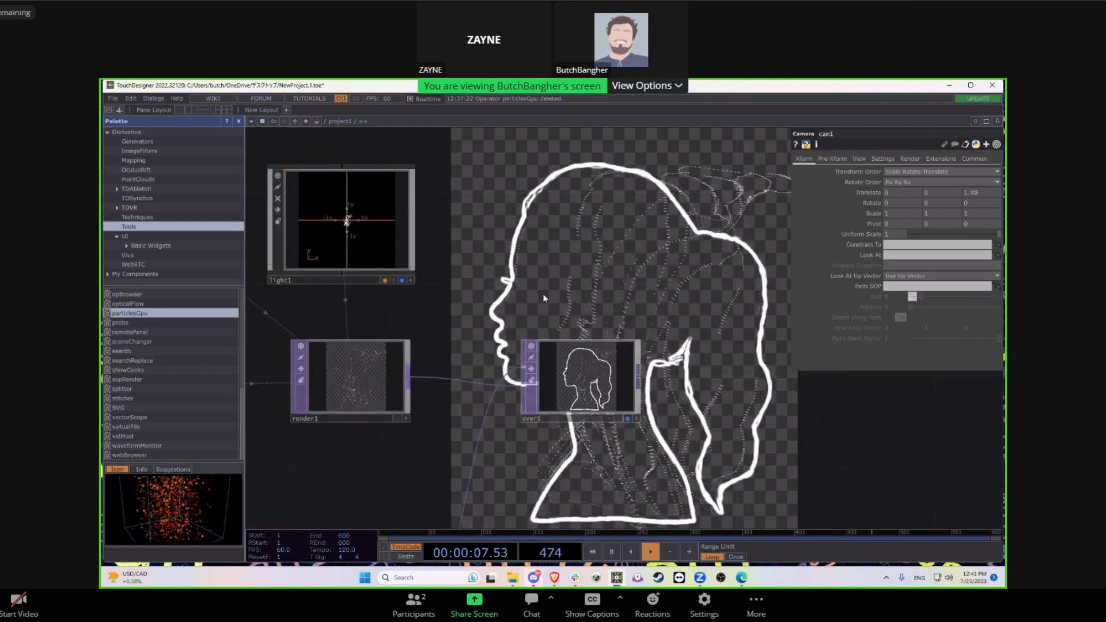
pyautogui.scroll(-3, 543, 299)
pyautogui.moveTo(564, 301); pyautogui.dragTo(595, 297)
pyautogui.moveTo(632, 259); pyautogui.dragTo(637, 208)
pyautogui.moveTo(610, 375); pyautogui.dragTo(612, 355)
pyautogui.click(621, 282)
pyautogui.scroll(3, 642, 309)
pyautogui.moveTo(662, 304); pyautogui.dragTo(605, 268)
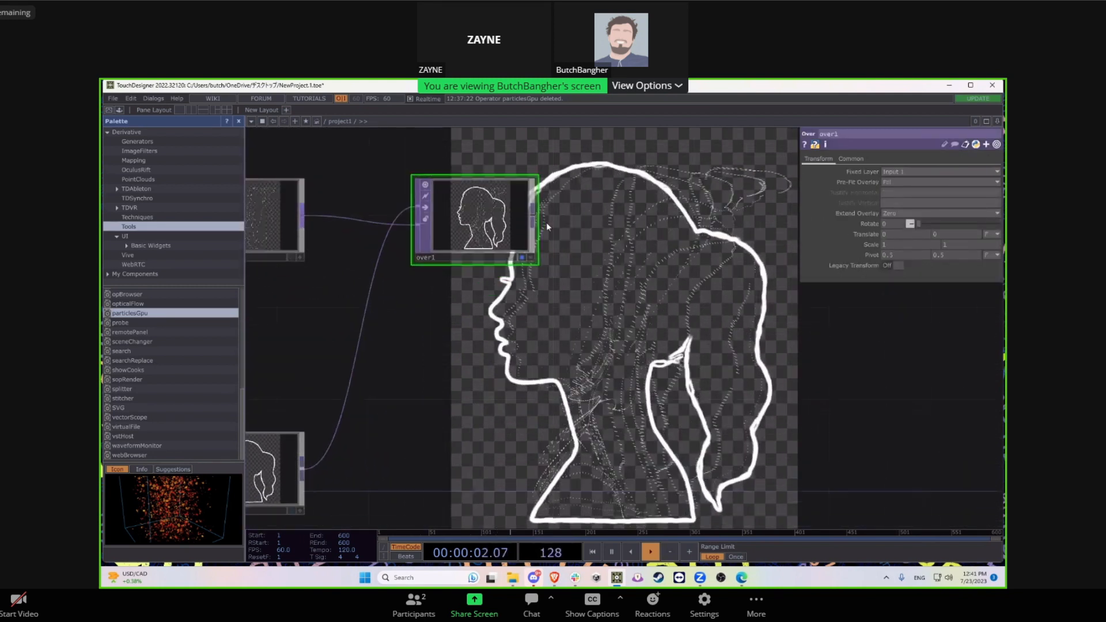
pyautogui.rightClick(537, 219)
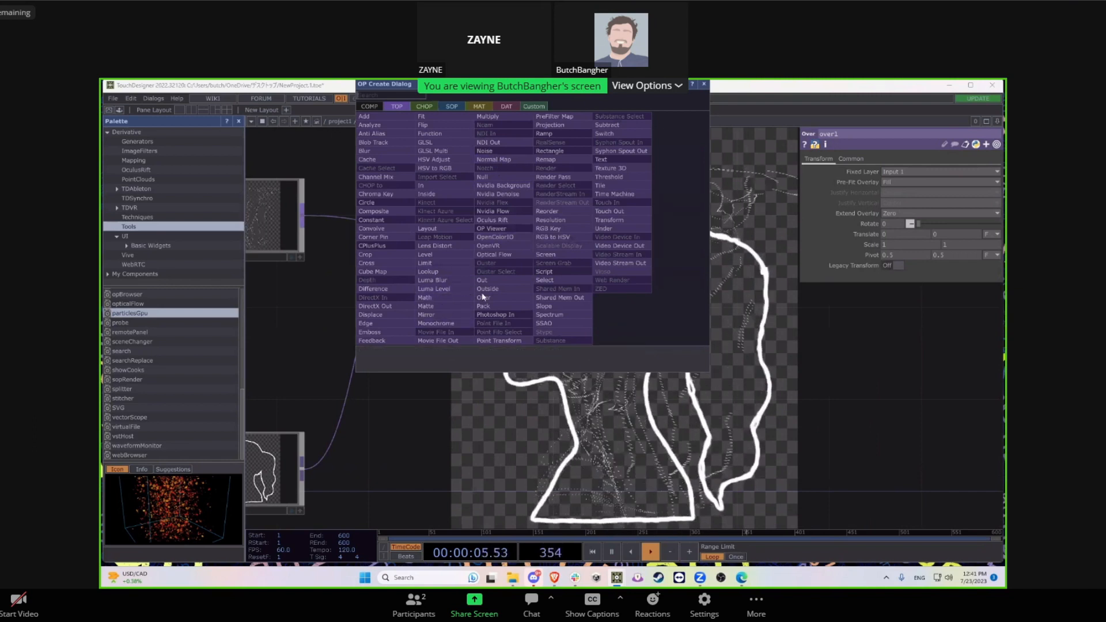
pyautogui.press('Escape')
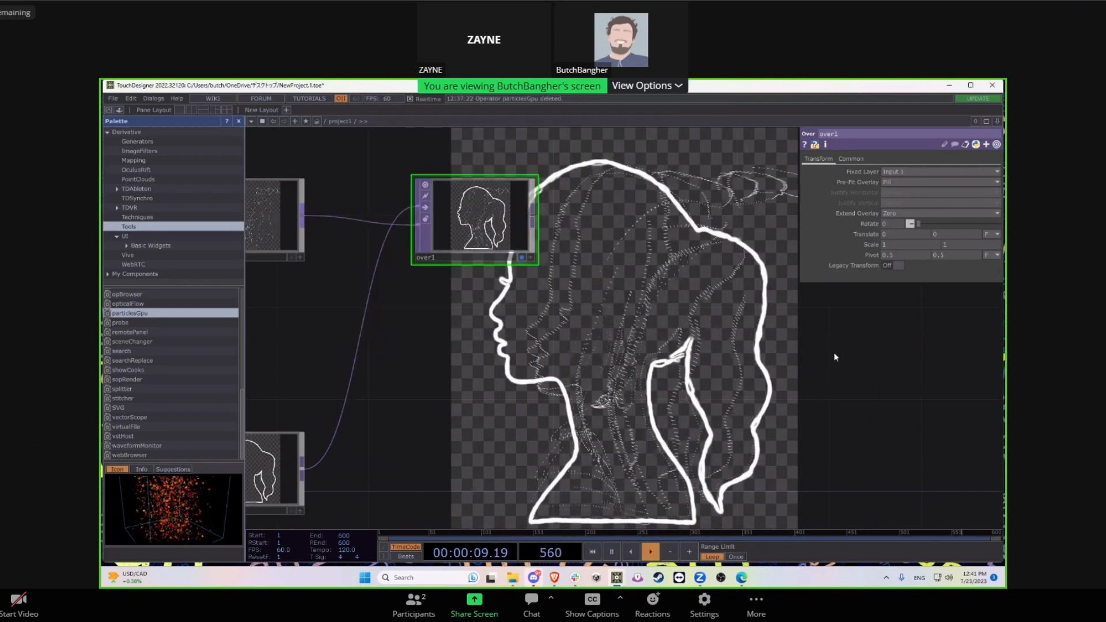
# Step: Add the feedback component from the ImageFilters palette and feed it from over1
pyautogui.moveTo(587, 234); pyautogui.dragTo(532, 318)
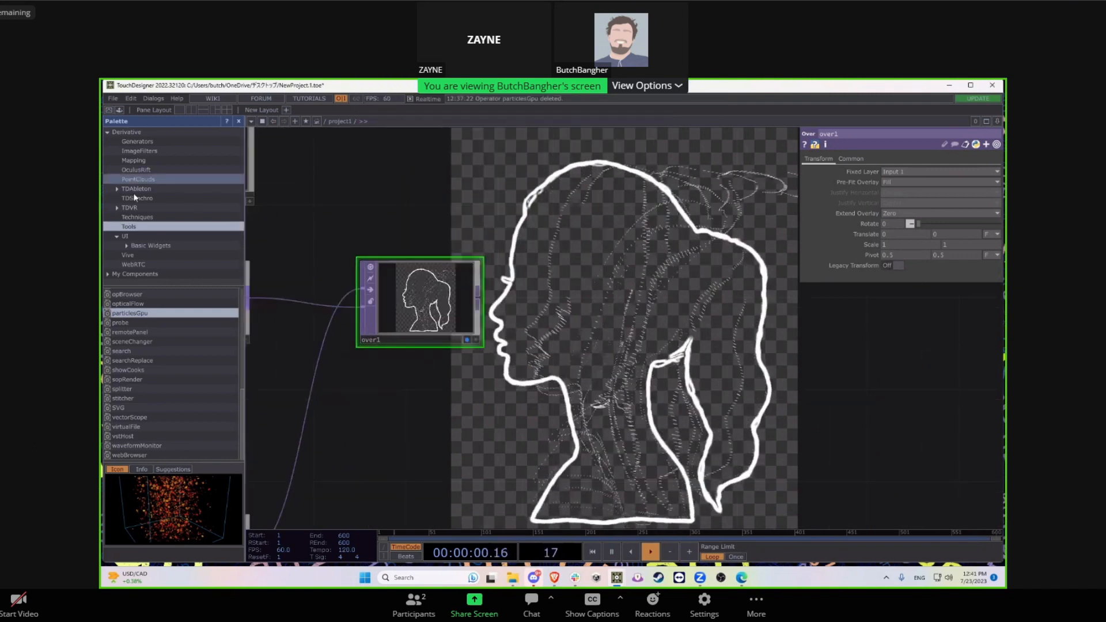
pyautogui.click(139, 150)
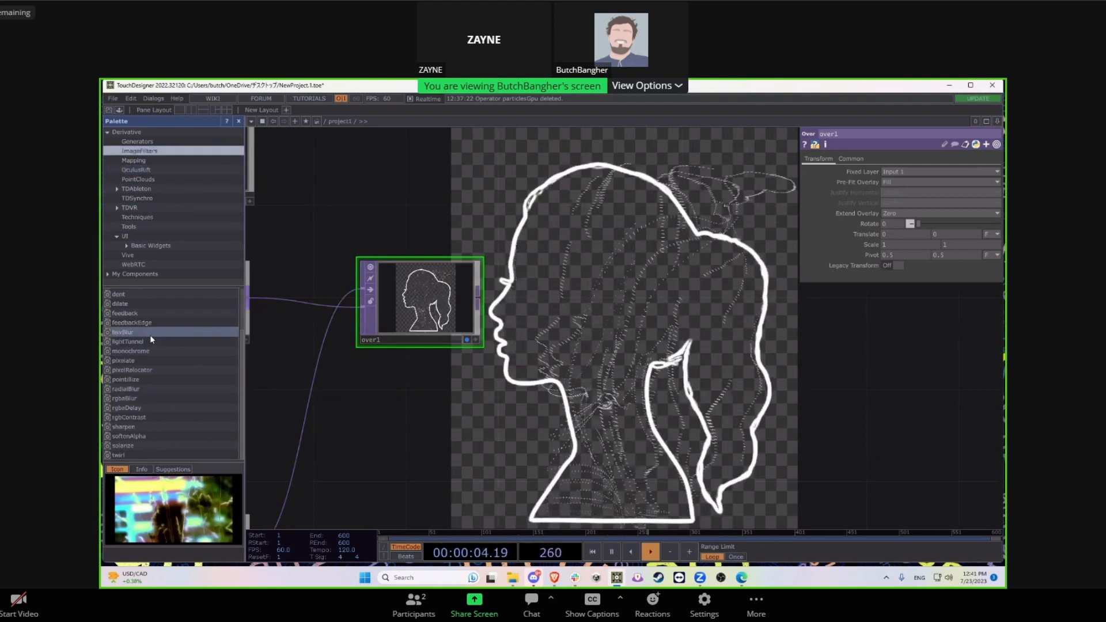
pyautogui.moveTo(128, 315); pyautogui.dragTo(565, 288)
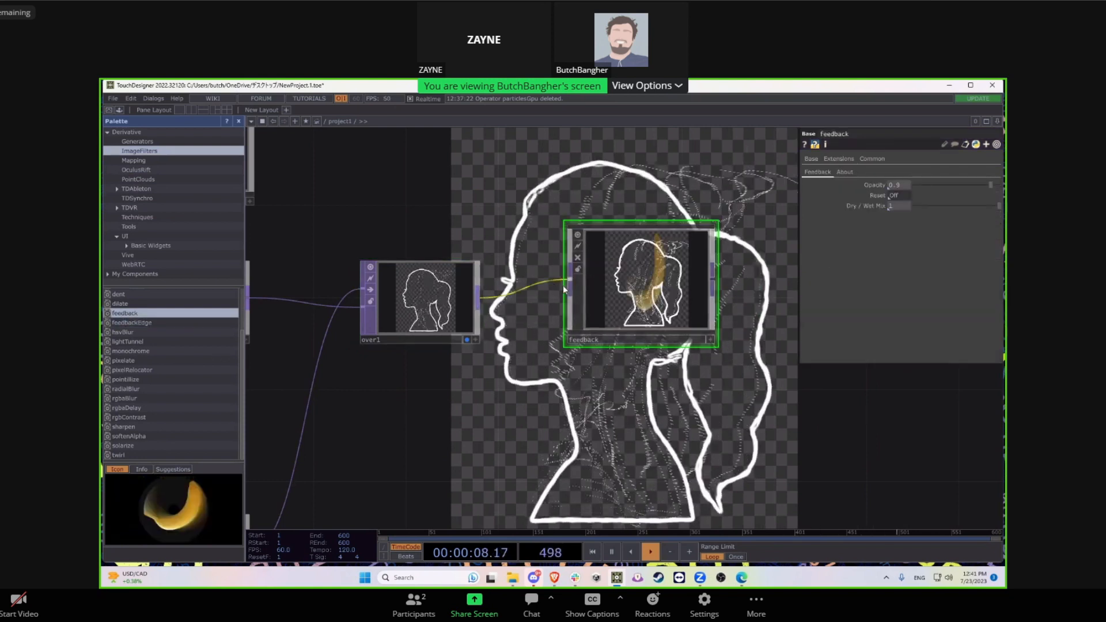
pyautogui.scroll(5, 562, 300)
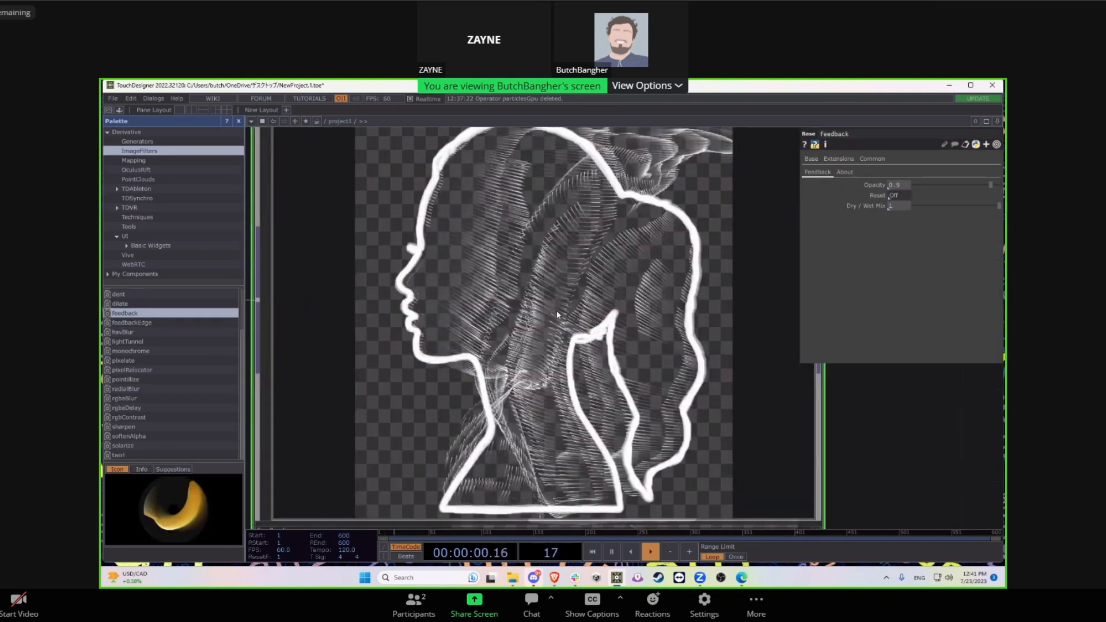
pyautogui.scroll(-3, 558, 314)
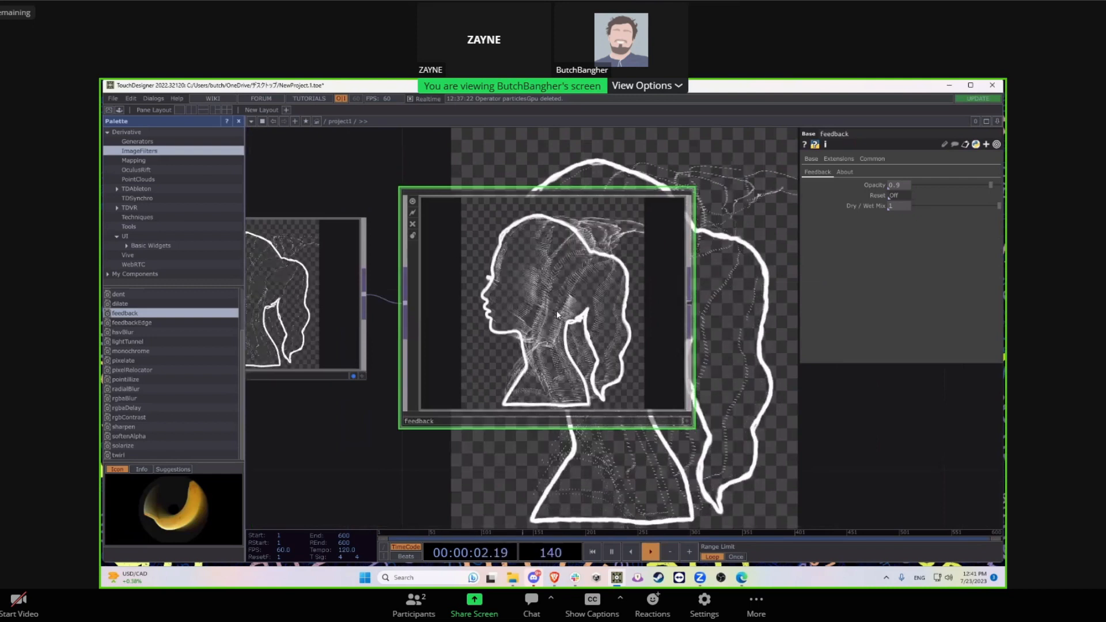
pyautogui.scroll(-4, 557, 314)
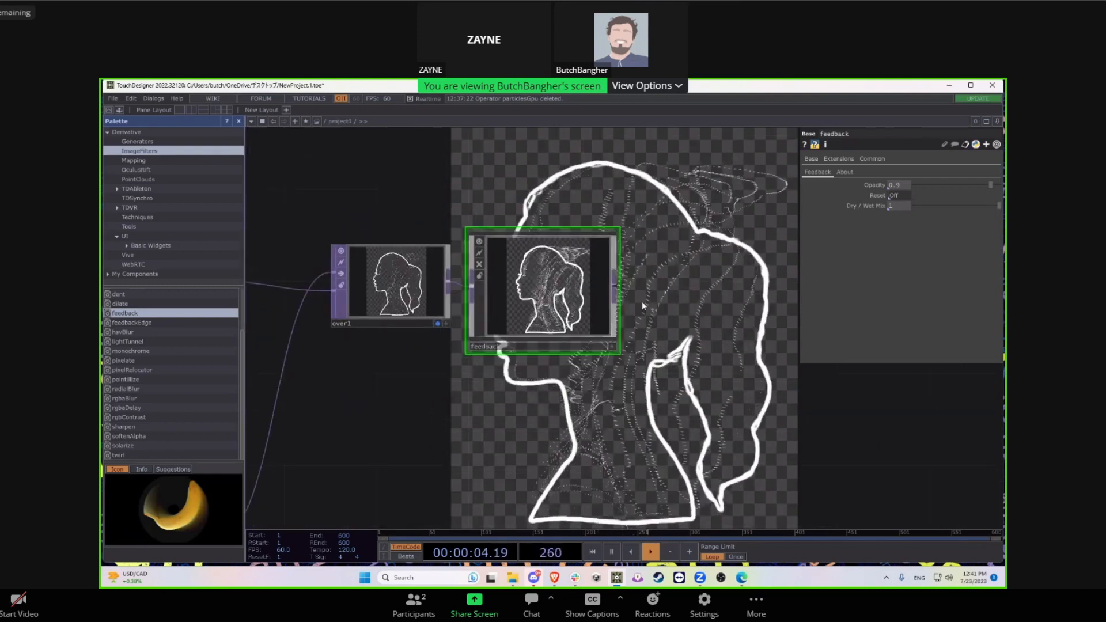
# Step: Add a Lookup TOP after the feedback component, taking the feedback output as its first input
pyautogui.press('Tab')
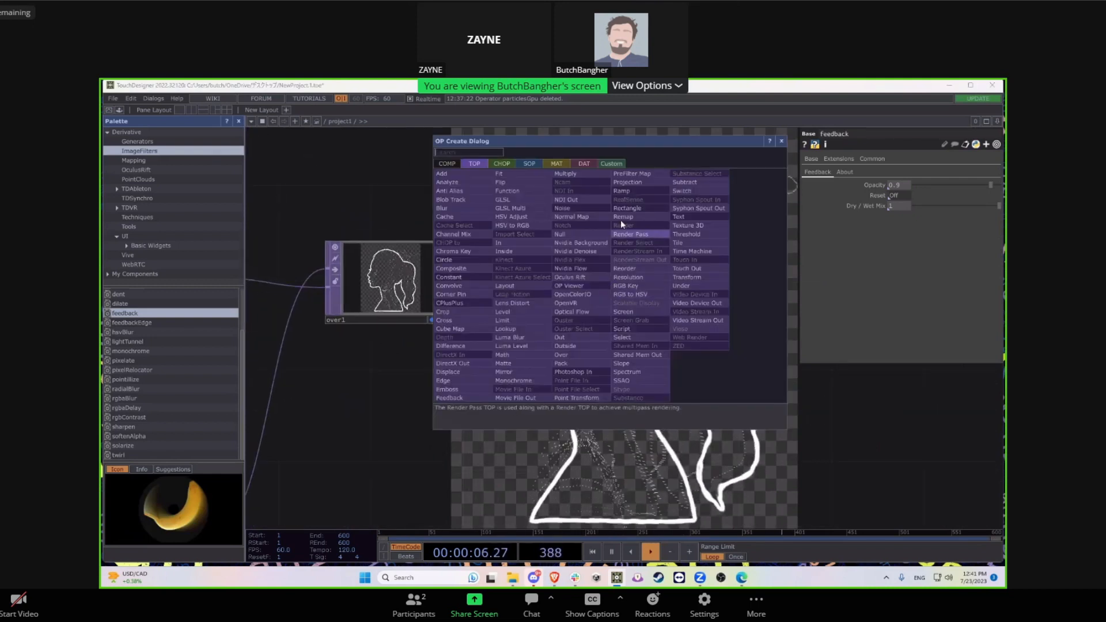
pyautogui.click(523, 334)
pyautogui.click(668, 271)
# Step: Add a Ramp TOP below the feedback component and connect it to the second input of lookup1
pyautogui.press('Tab')
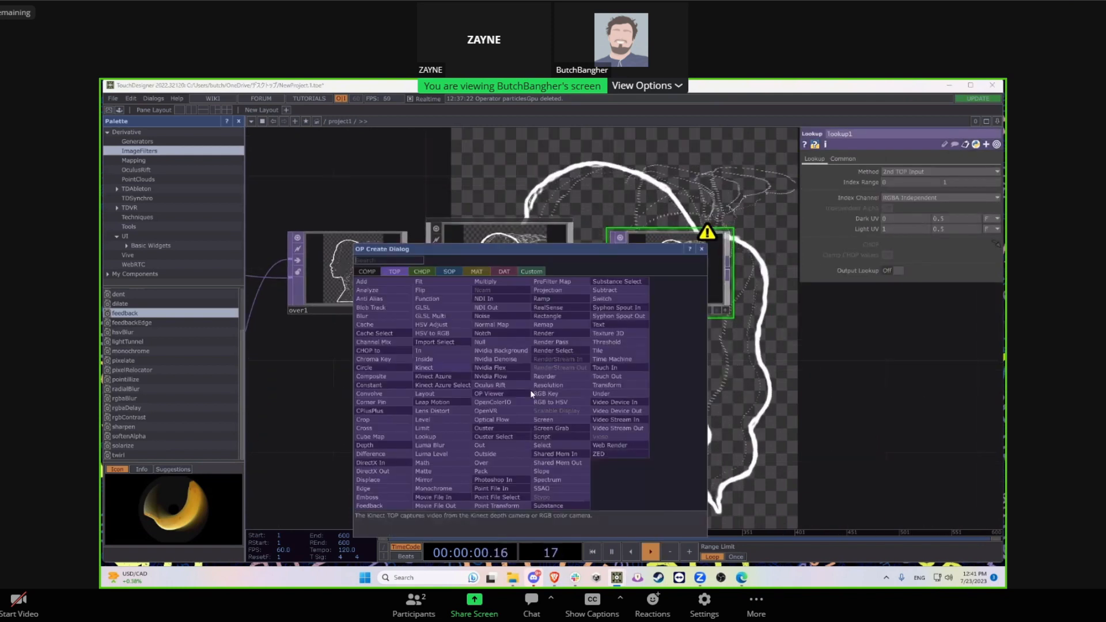
pyautogui.click(542, 299)
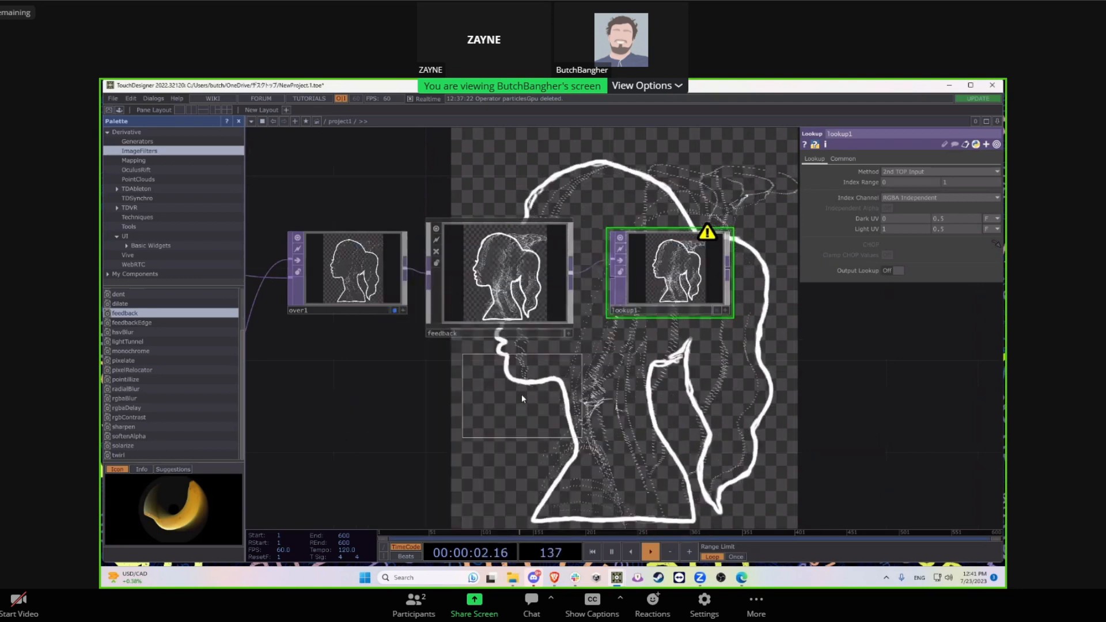
pyautogui.click(516, 393)
pyautogui.moveTo(645, 358); pyautogui.dragTo(614, 363)
# Step: Display the lookup1 output in the network background
pyautogui.click(641, 323)
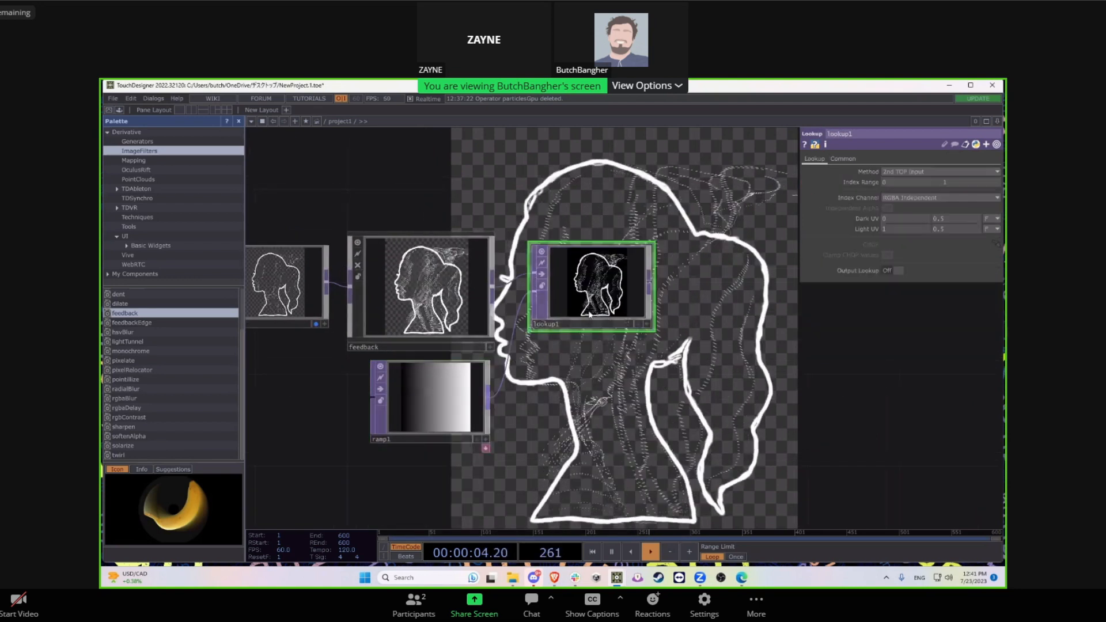
pyautogui.moveTo(590, 443); pyautogui.dragTo(538, 346)
pyautogui.moveTo(402, 311); pyautogui.dragTo(378, 335)
# Step: Recolour ramp1 as a gradient from black through dark red (hue 5, saturation 1, value 0.47281) and purple to cyan
pyautogui.moveTo(548, 349); pyautogui.dragTo(508, 297)
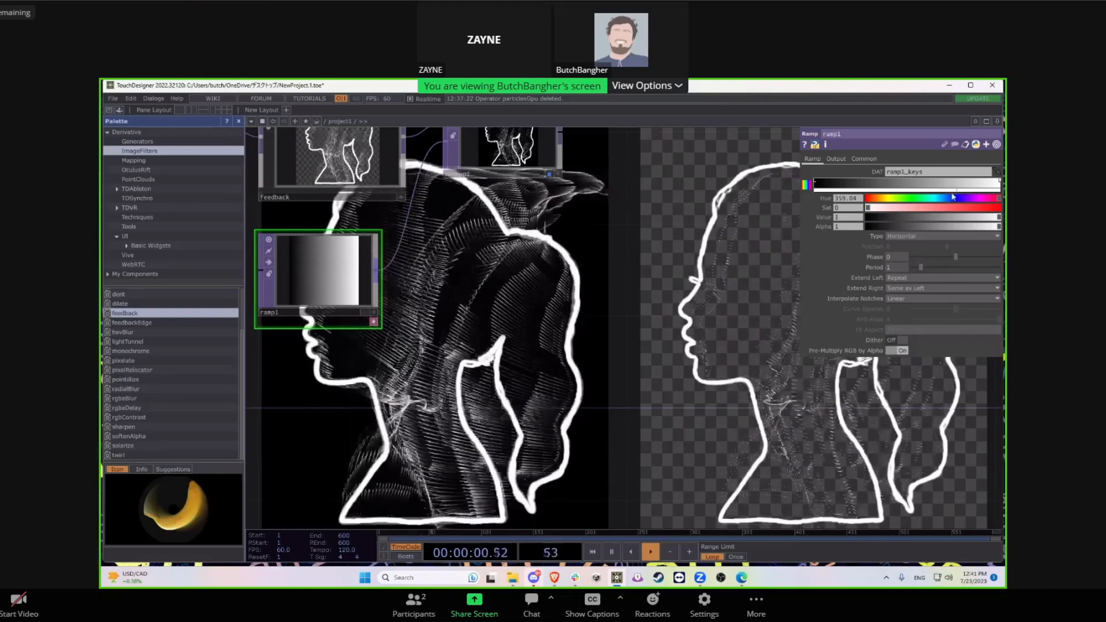
pyautogui.hotkey('ctrl', 'z')
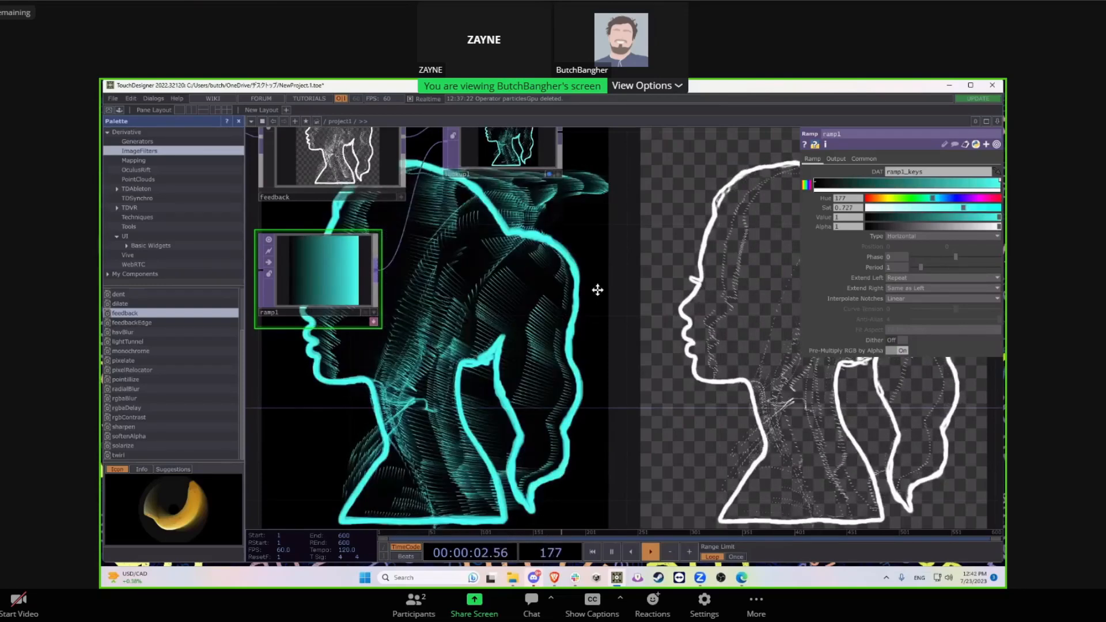
pyautogui.moveTo(565, 284); pyautogui.dragTo(538, 256)
pyautogui.moveTo(974, 183); pyautogui.dragTo(872, 199)
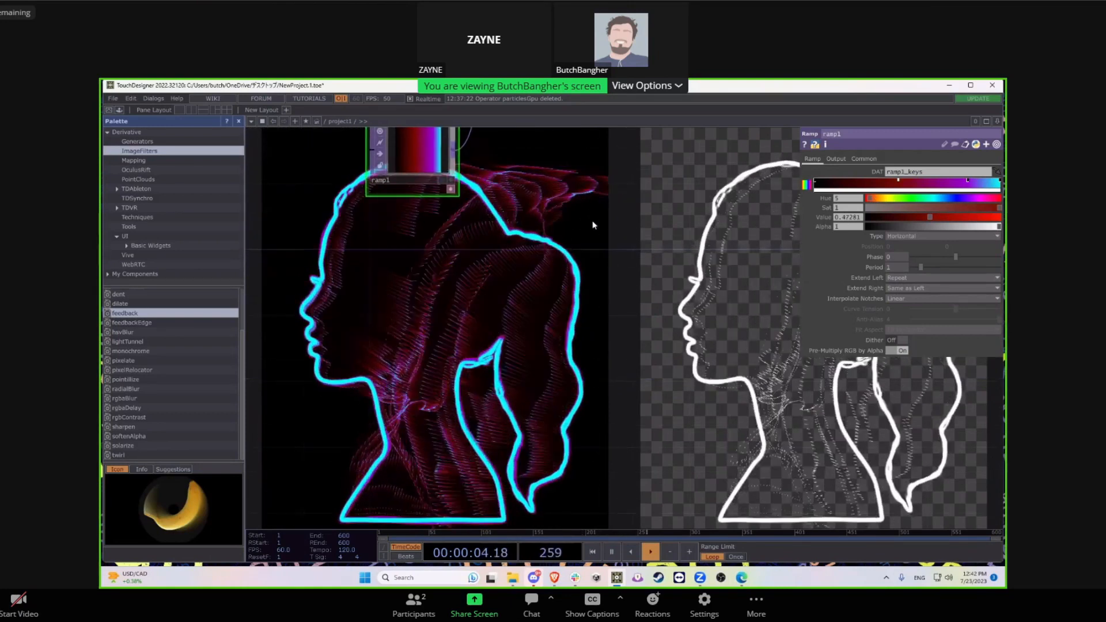
pyautogui.moveTo(680, 336); pyautogui.dragTo(533, 377)
pyautogui.scroll(6, 531, 258)
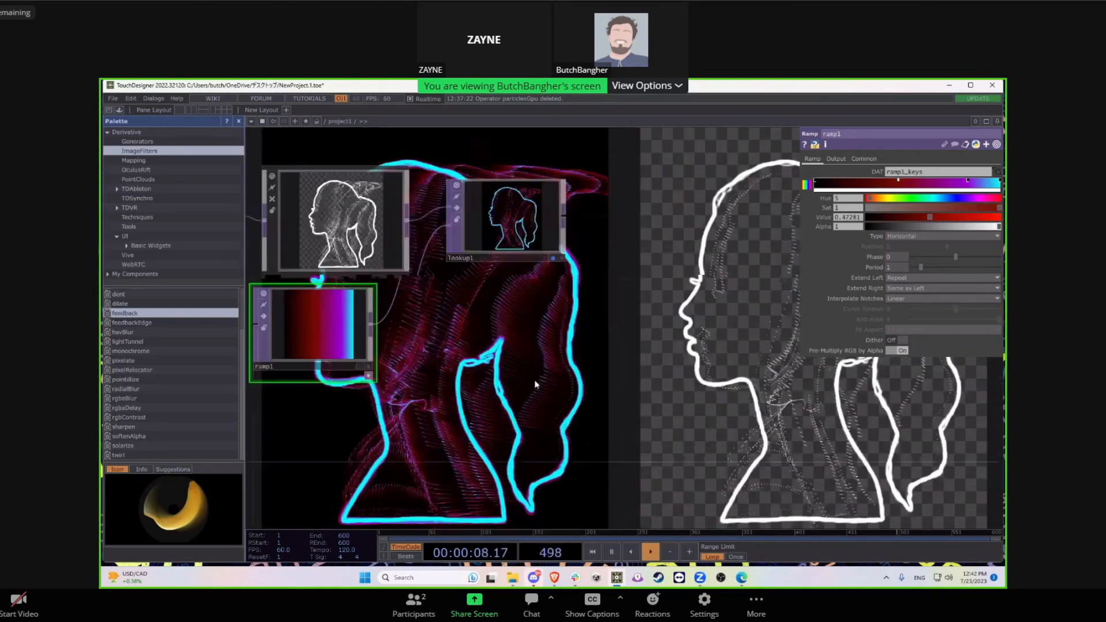
pyautogui.moveTo(535, 385); pyautogui.dragTo(506, 281)
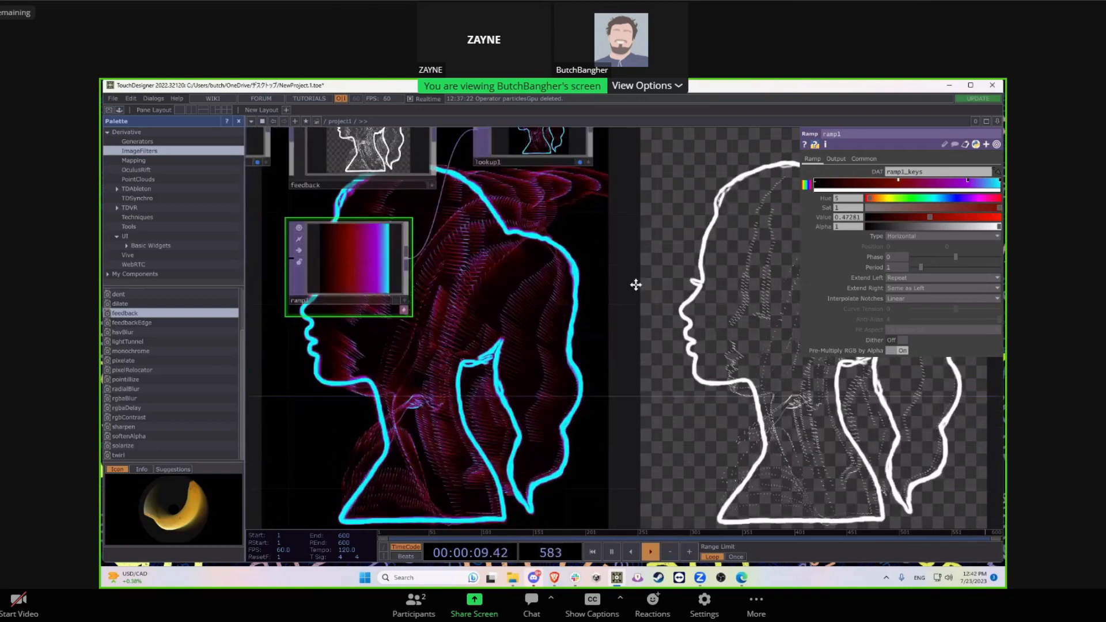
pyautogui.moveTo(571, 348); pyautogui.dragTo(568, 387)
pyautogui.scroll(-3, 657, 368)
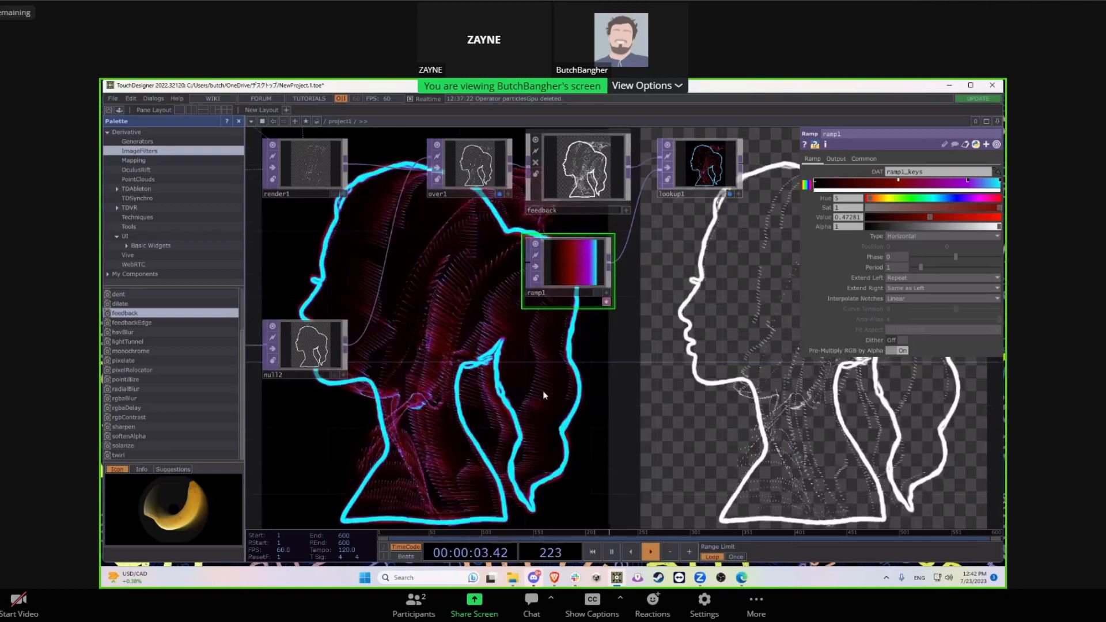
pyautogui.moveTo(563, 348); pyautogui.dragTo(642, 292)
pyautogui.scroll(-3, 597, 324)
pyautogui.moveTo(584, 332)
pyautogui.mouseDown()
pyautogui.moveTo(592, 357)
pyautogui.moveTo(575, 393)
pyautogui.moveTo(589, 380)
pyautogui.moveTo(569, 347)
pyautogui.mouseUp()
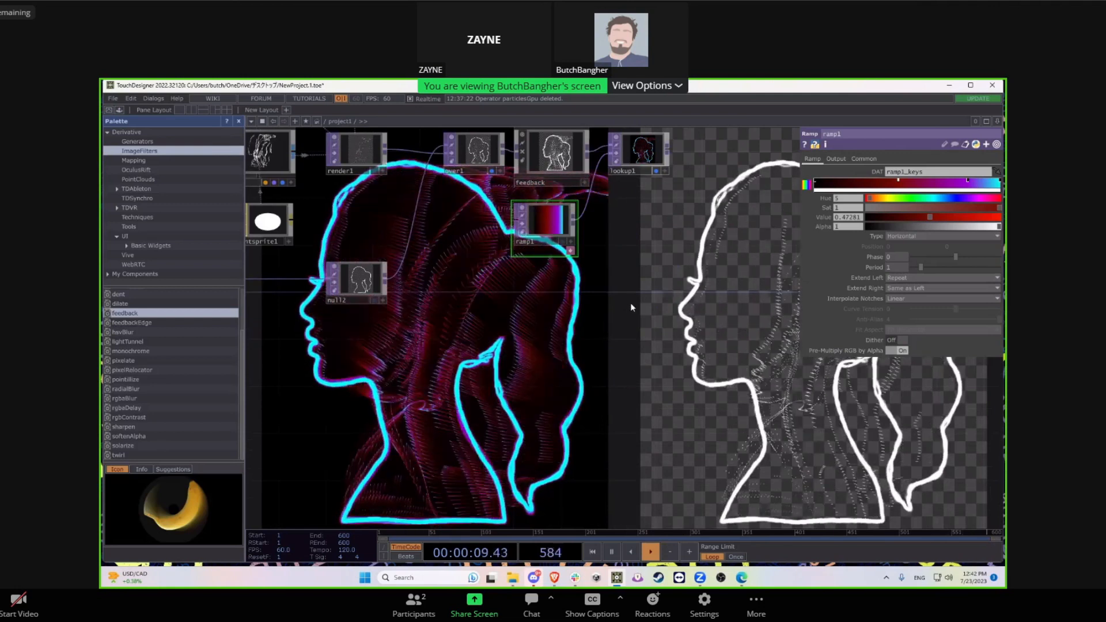
pyautogui.scroll(5, 635, 294)
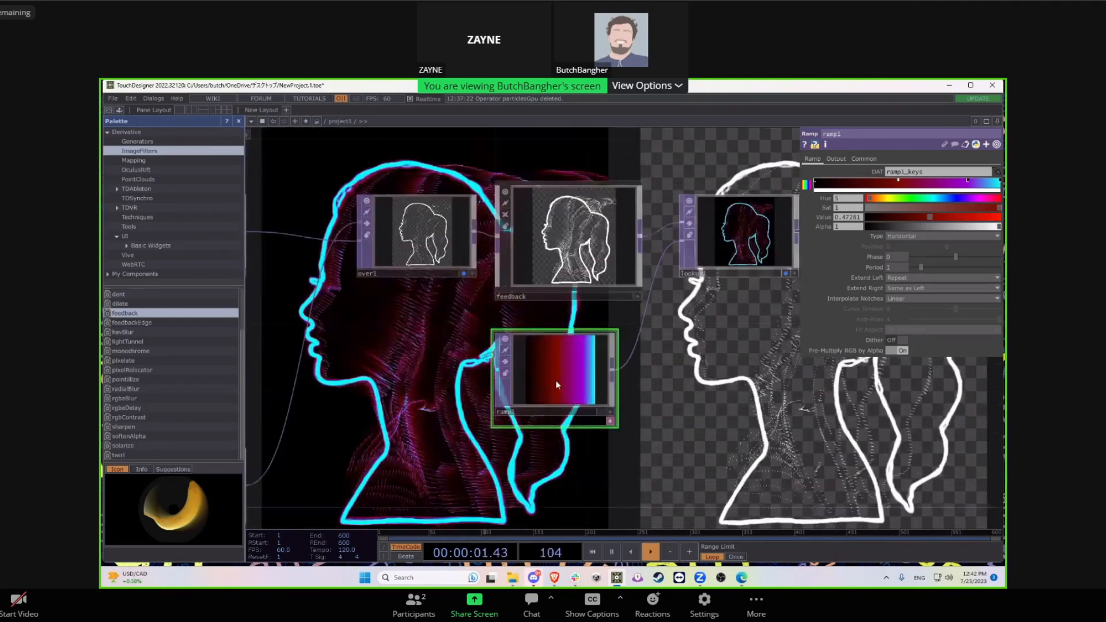
pyautogui.scroll(-4, 556, 384)
pyautogui.scroll(-3, 644, 430)
pyautogui.moveTo(558, 415); pyautogui.dragTo(741, 373)
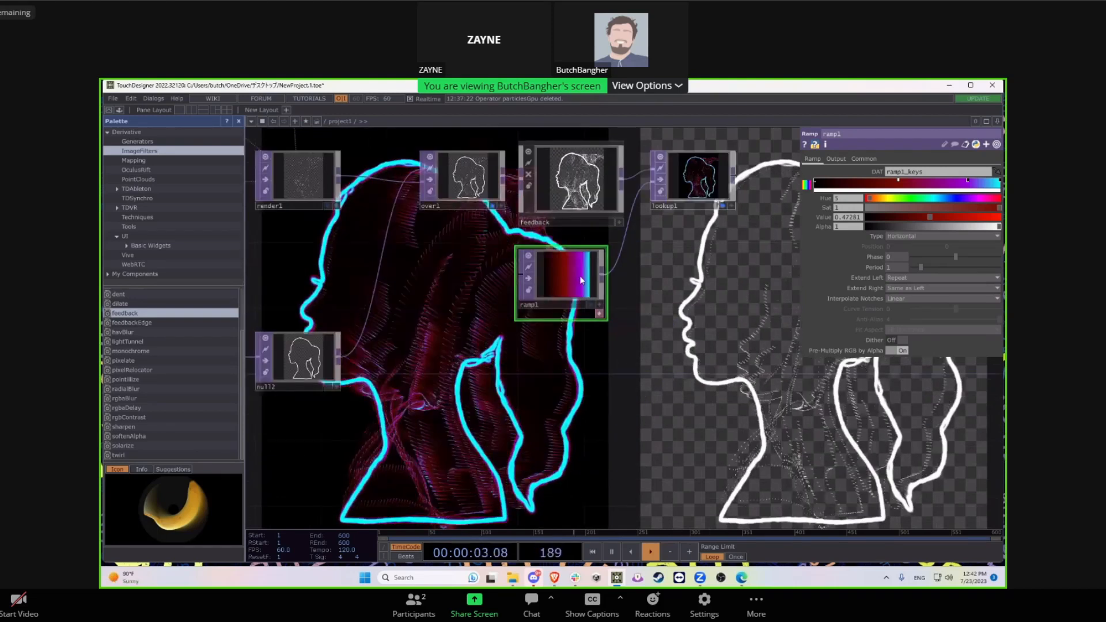
pyautogui.press('Tab')
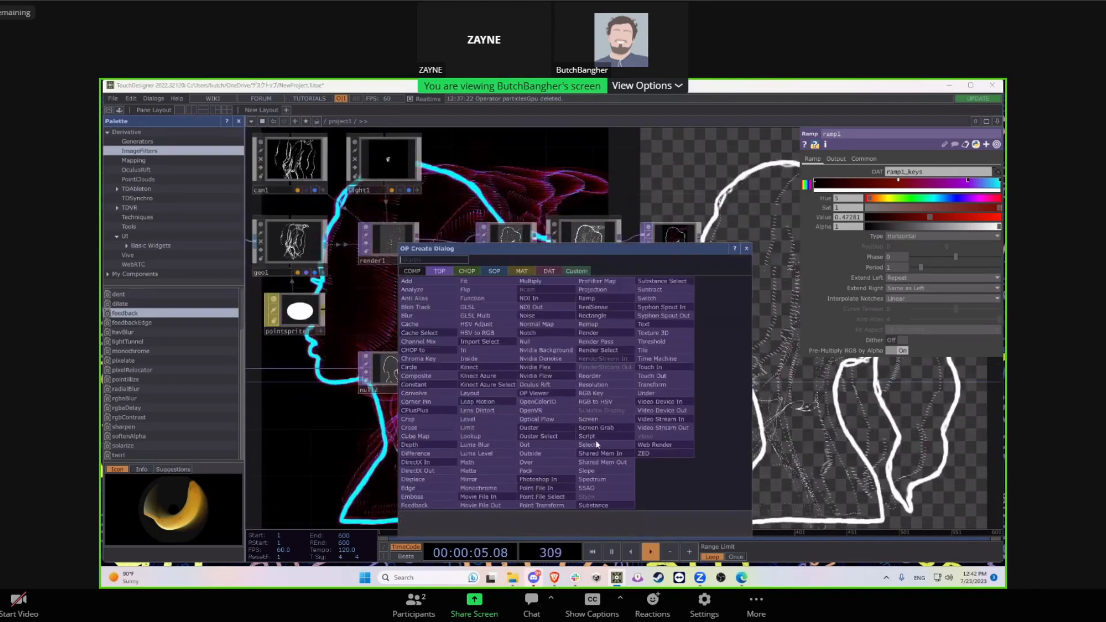
pyautogui.click(760, 436)
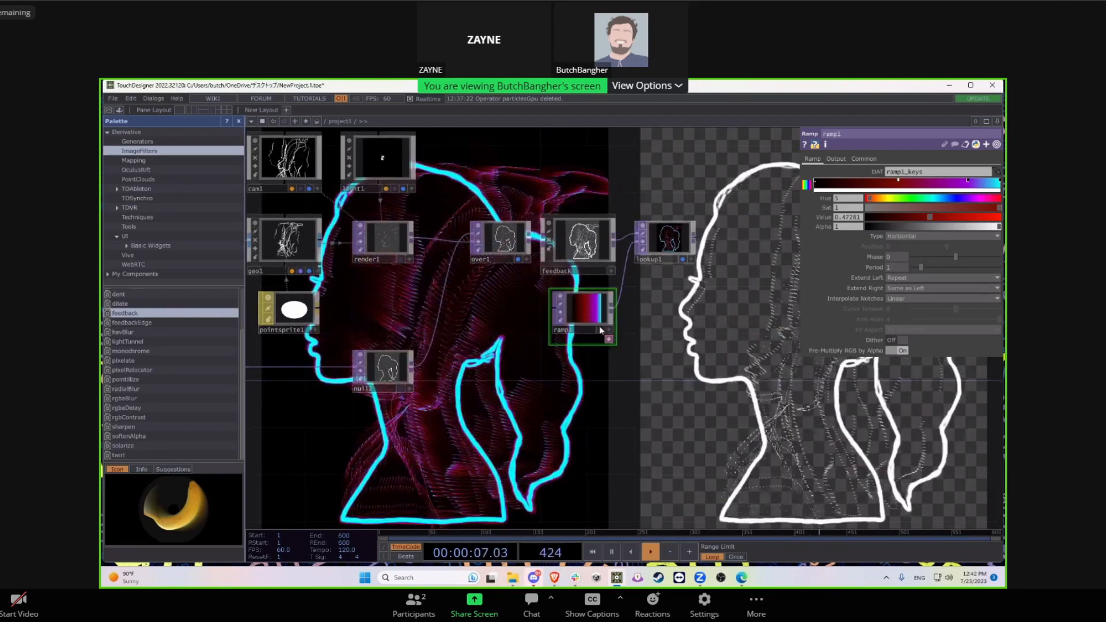
pyautogui.scroll(3, 616, 313)
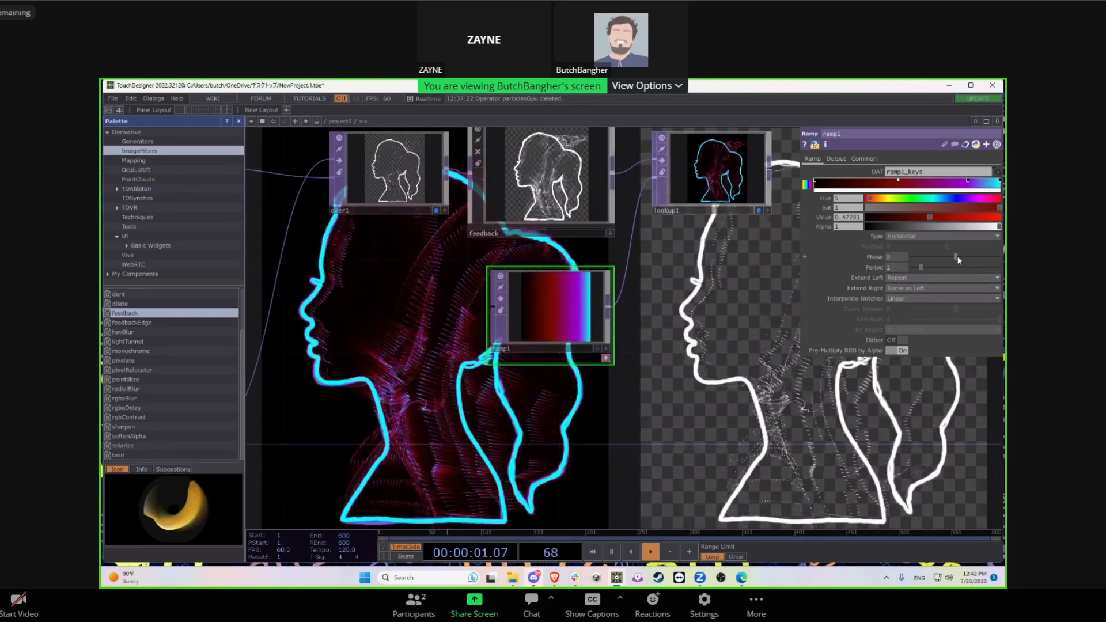
# Step: Try a phase of about 0.61 on ramp1 to shift the colours of the lookup output
pyautogui.moveTo(956, 257); pyautogui.dragTo(983, 273)
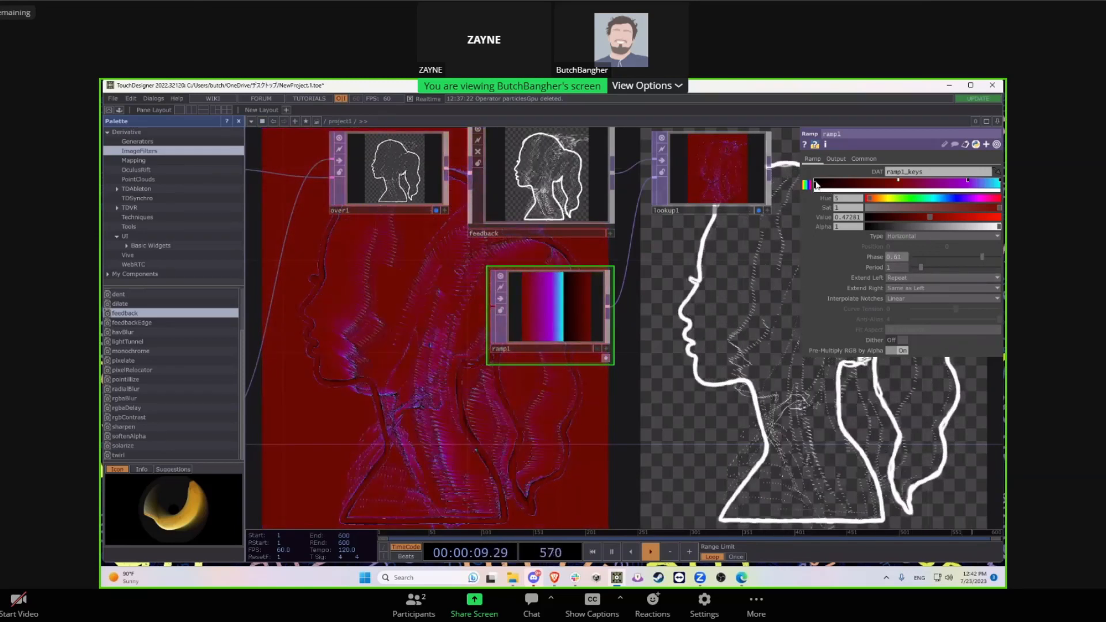
pyautogui.moveTo(765, 356); pyautogui.dragTo(638, 395)
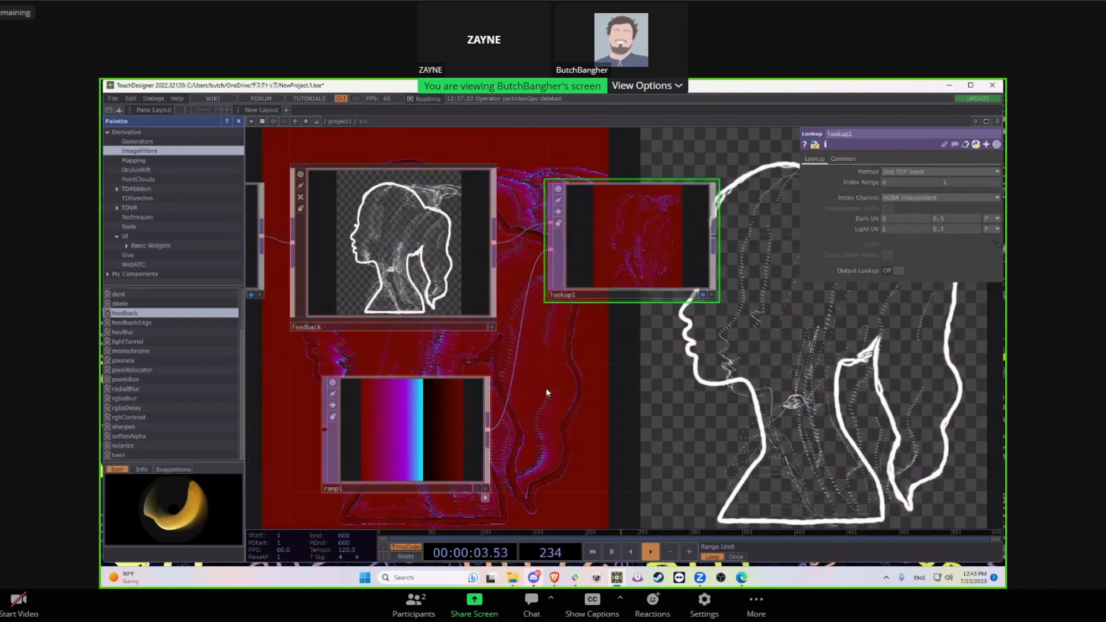
pyautogui.click(399, 388)
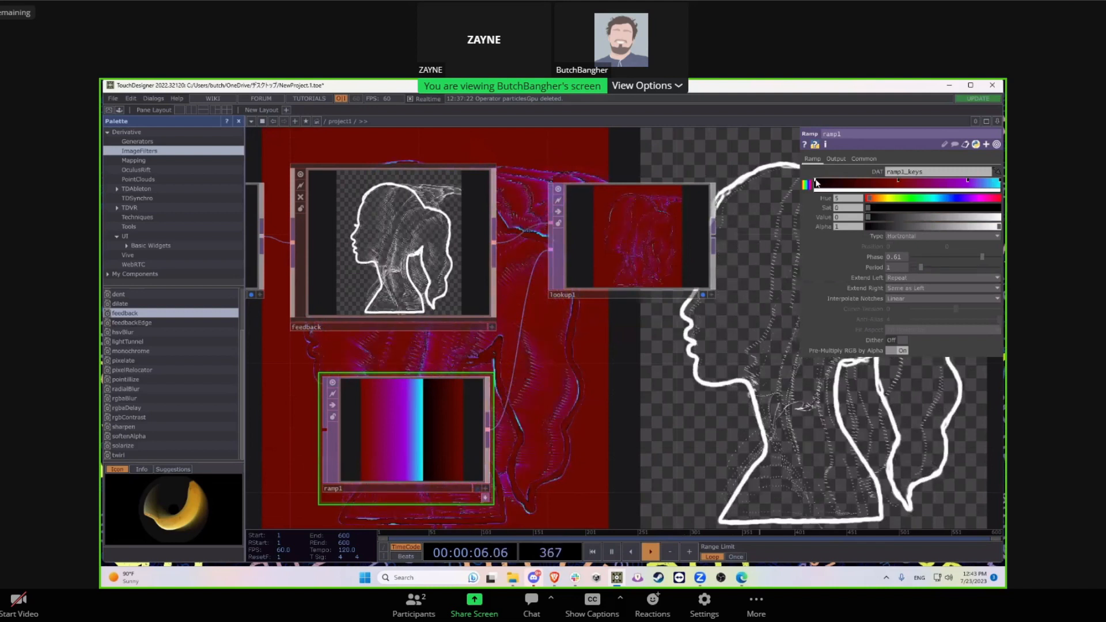
# Step: Move ramp1's dark red key to about 0.335 and its purple key to about 0.647, and set the phase to 0
pyautogui.moveTo(875, 227); pyautogui.dragTo(863, 227)
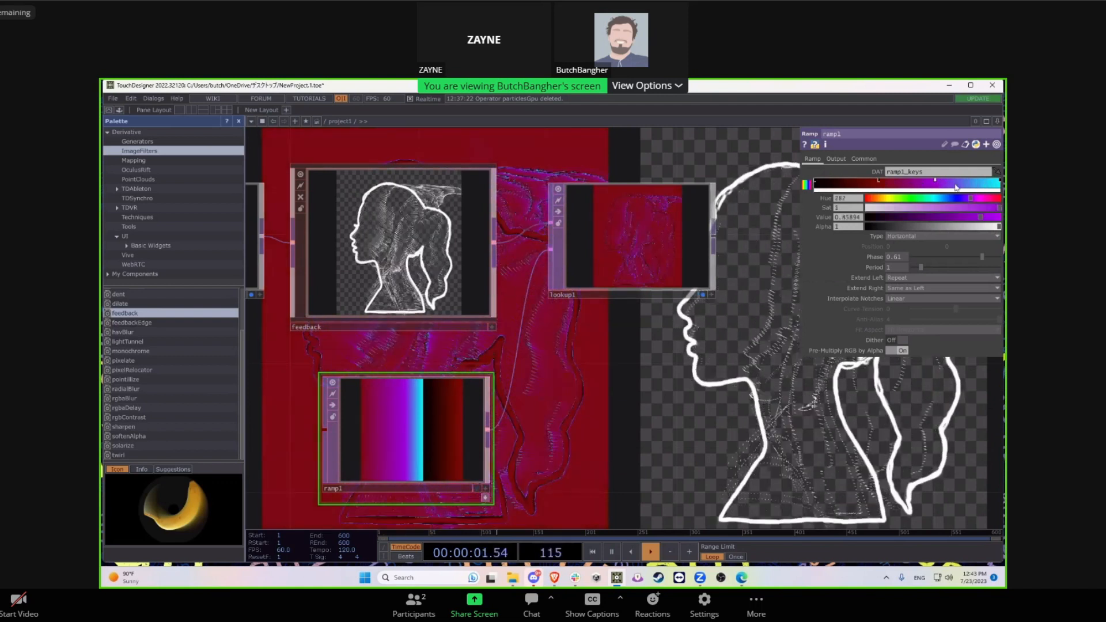
pyautogui.click(904, 257)
pyautogui.write('0')
pyautogui.press('Return')
# Step: Expand the keys table docked to ramp1 below the ramp and examine its position and RGBA columns
pyautogui.moveTo(599, 393); pyautogui.dragTo(586, 361)
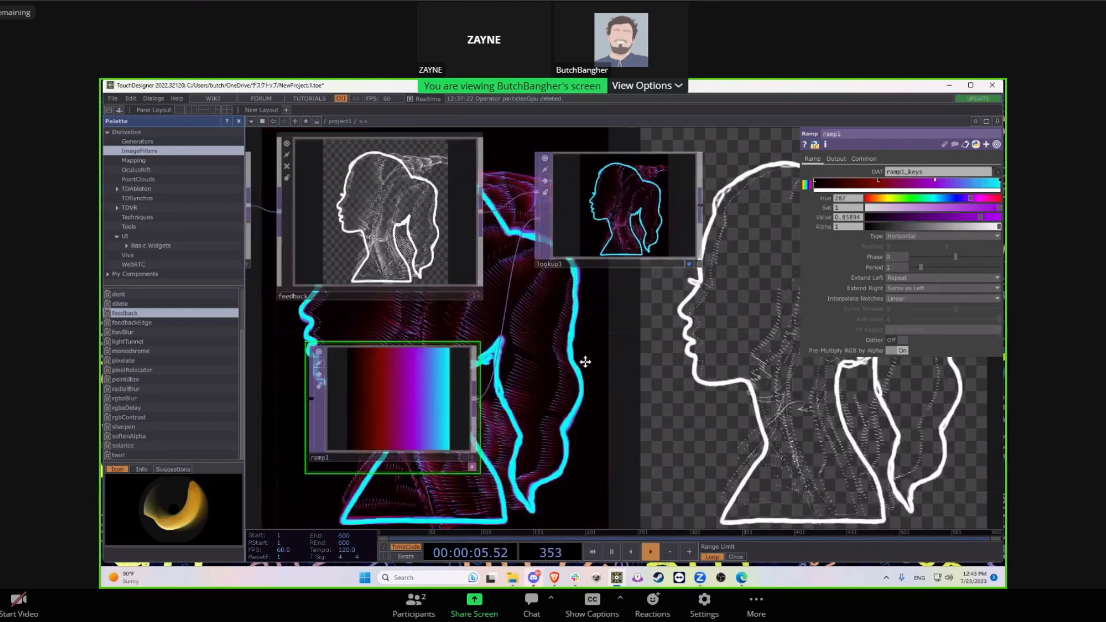
pyautogui.moveTo(586, 362); pyautogui.dragTo(551, 341)
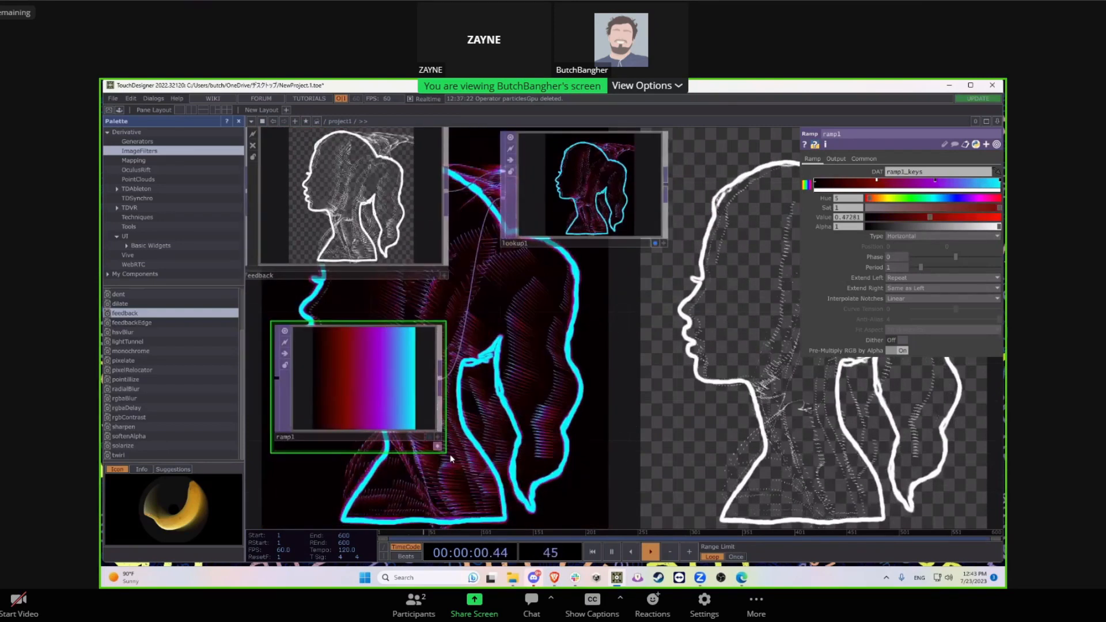
pyautogui.click(440, 448)
pyautogui.moveTo(472, 457); pyautogui.dragTo(587, 295)
pyautogui.scroll(5, 491, 367)
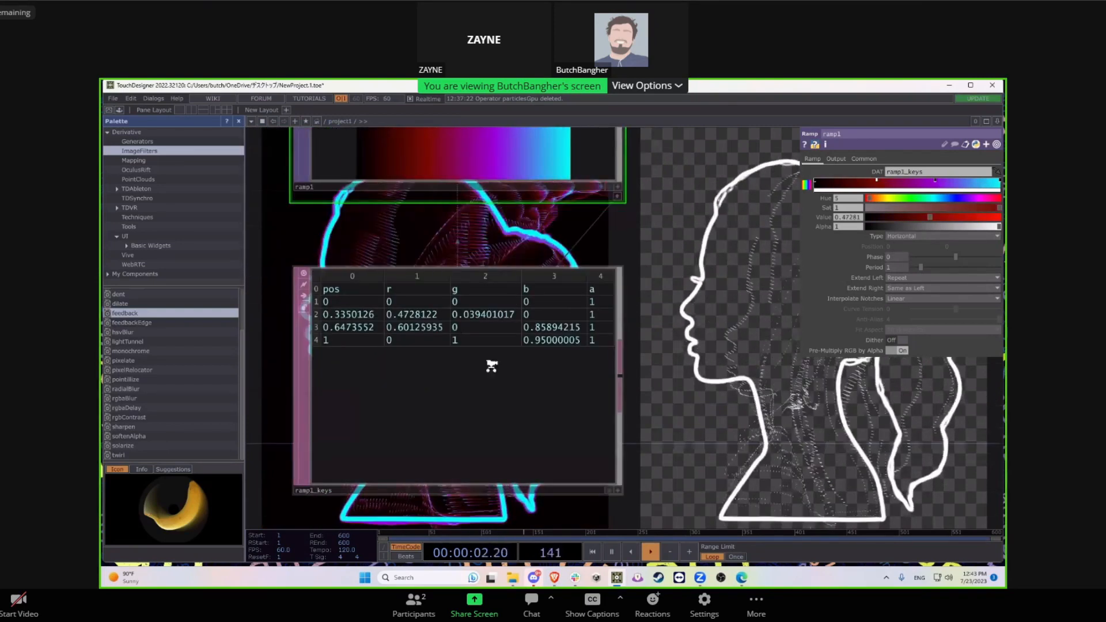
pyautogui.scroll(-3, 491, 366)
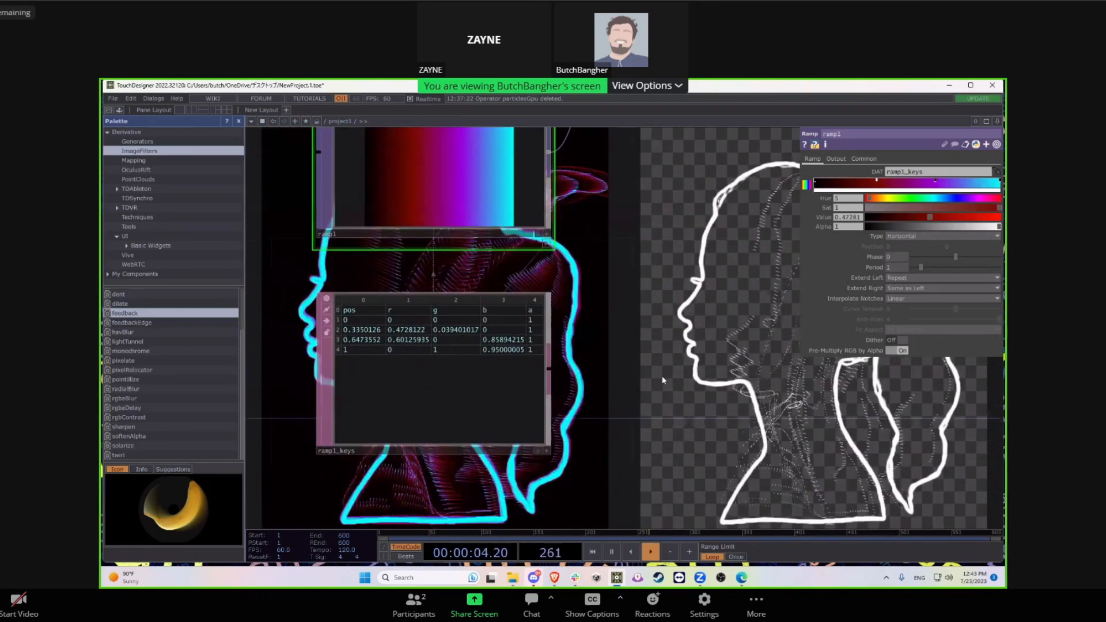
# Step: Add a Noise TOP beside the ramp1_keys table
pyautogui.press('Tab')
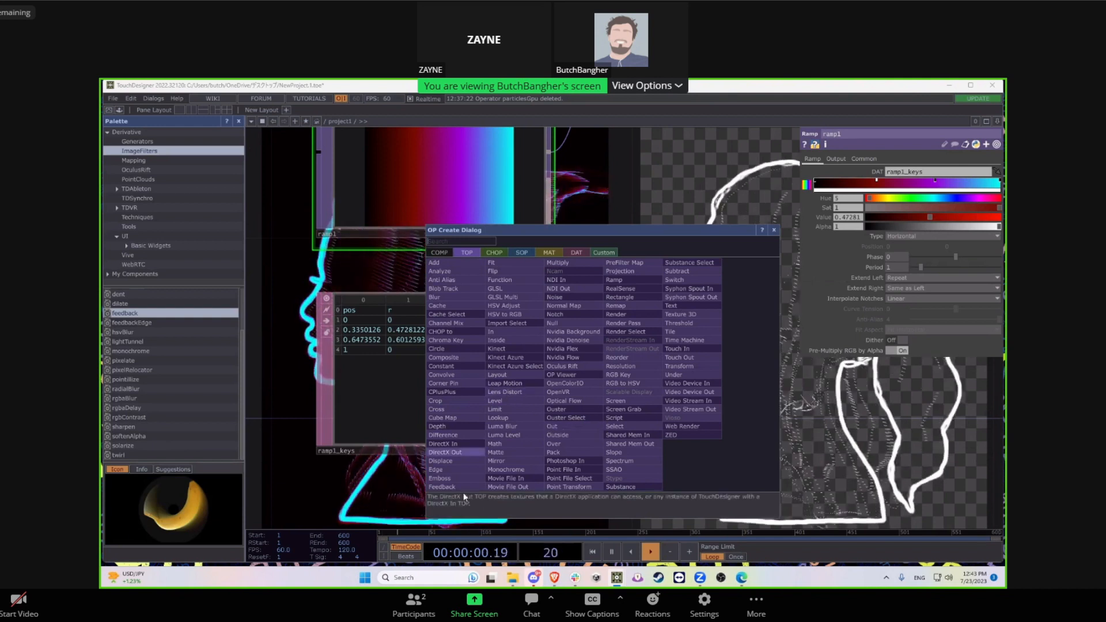
pyautogui.click(550, 297)
pyautogui.click(639, 372)
pyautogui.moveTo(615, 444); pyautogui.dragTo(472, 405)
pyautogui.moveTo(264, 318); pyautogui.dragTo(336, 338)
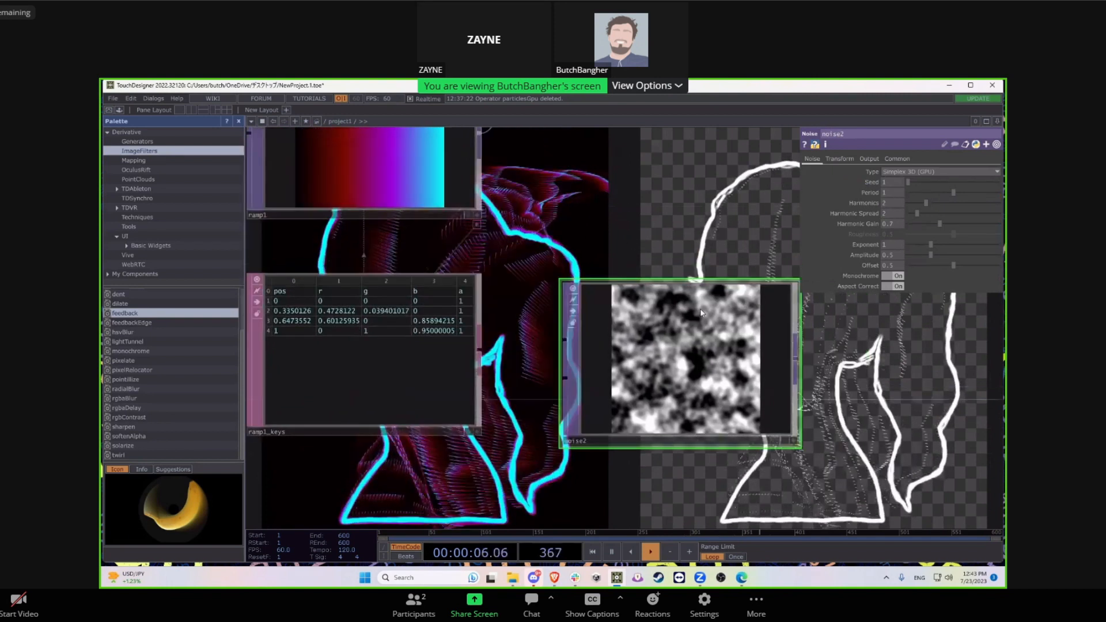
# Step: Set the resolution of noise2 to 3 by 1
pyautogui.click(869, 159)
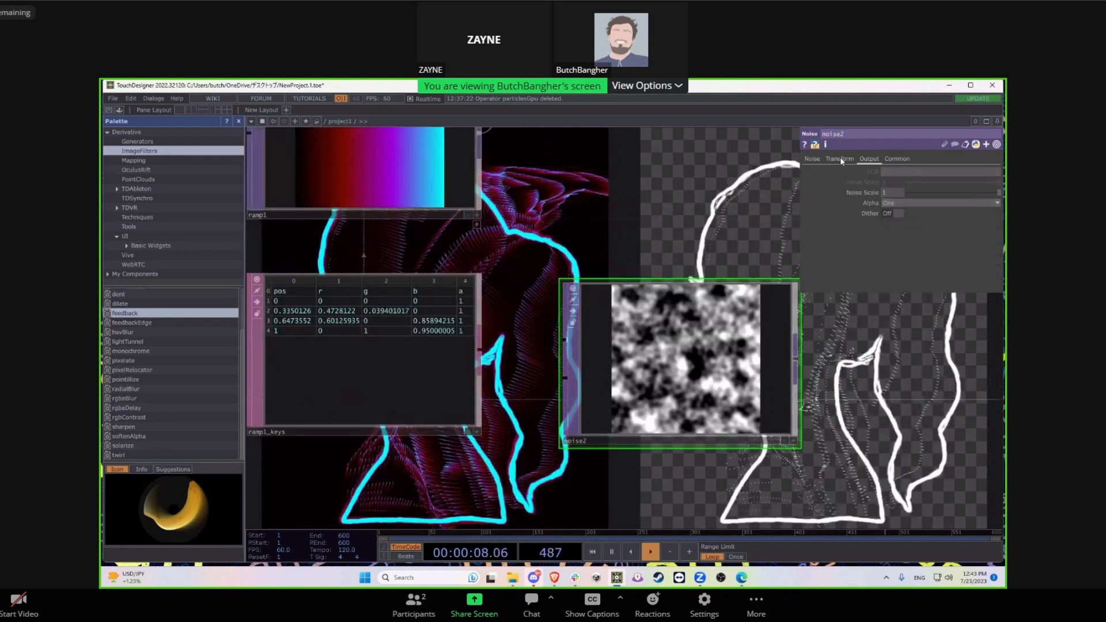
pyautogui.click(897, 158)
pyautogui.click(908, 183)
pyautogui.write('3')
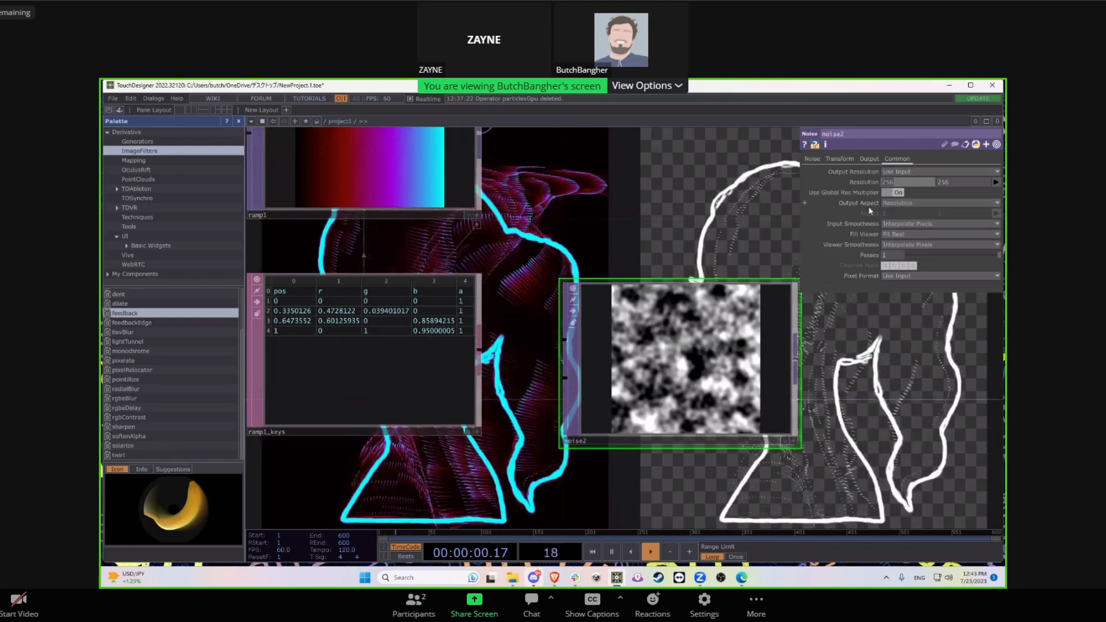
pyautogui.click(958, 182)
pyautogui.write('1')
pyautogui.press('Return')
# Step: Set the input and viewer smoothness of noise2 so its pixels display as hard-edged blocks without interpolation
pyautogui.moveTo(666, 241); pyautogui.dragTo(608, 244)
pyautogui.click(901, 224)
pyautogui.click(905, 235)
pyautogui.click(905, 245)
pyautogui.click(906, 256)
pyautogui.moveTo(633, 240); pyautogui.dragTo(619, 231)
pyautogui.scroll(-3, 619, 232)
# Step: Turn off Monochrome on noise2 and set period 0.42, exponent 0.4 and amplitude 0.74
pyautogui.click(813, 159)
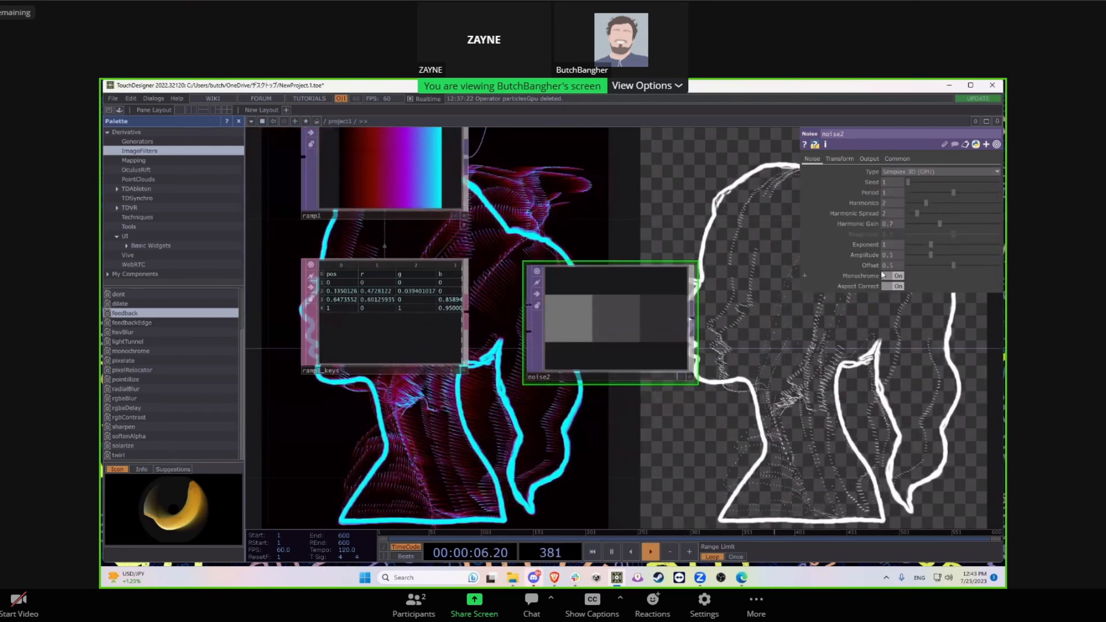
pyautogui.click(891, 276)
pyautogui.moveTo(953, 193); pyautogui.dragTo(928, 196)
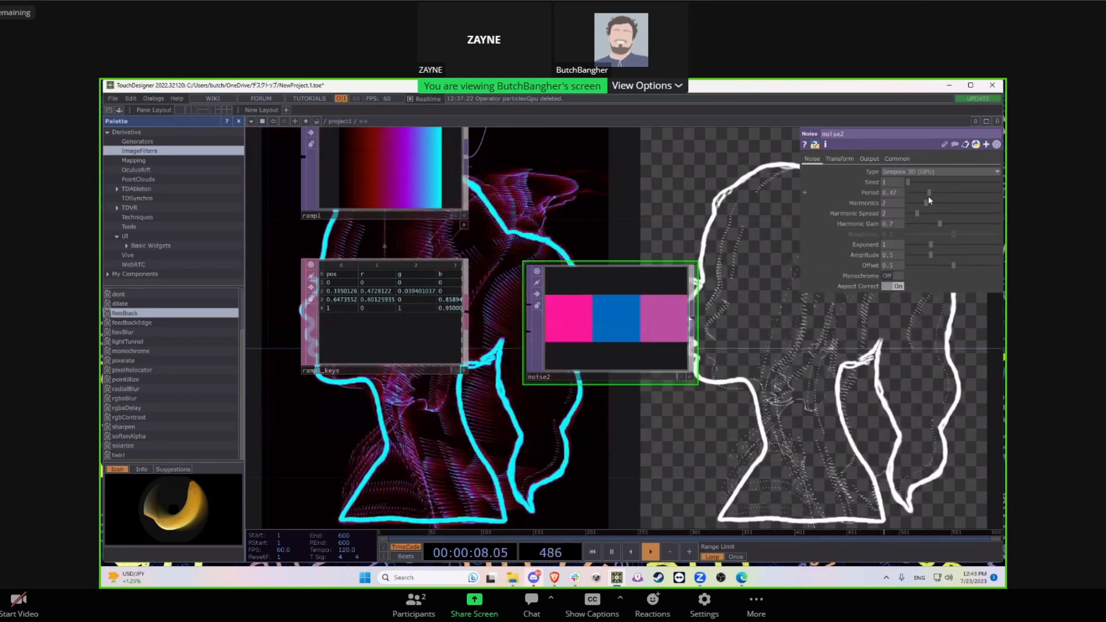
pyautogui.moveTo(931, 244)
pyautogui.mouseDown()
pyautogui.moveTo(958, 244)
pyautogui.moveTo(920, 249)
pyautogui.moveTo(971, 255)
pyautogui.moveTo(945, 255)
pyautogui.mouseUp()
pyautogui.scroll(-3, 582, 322)
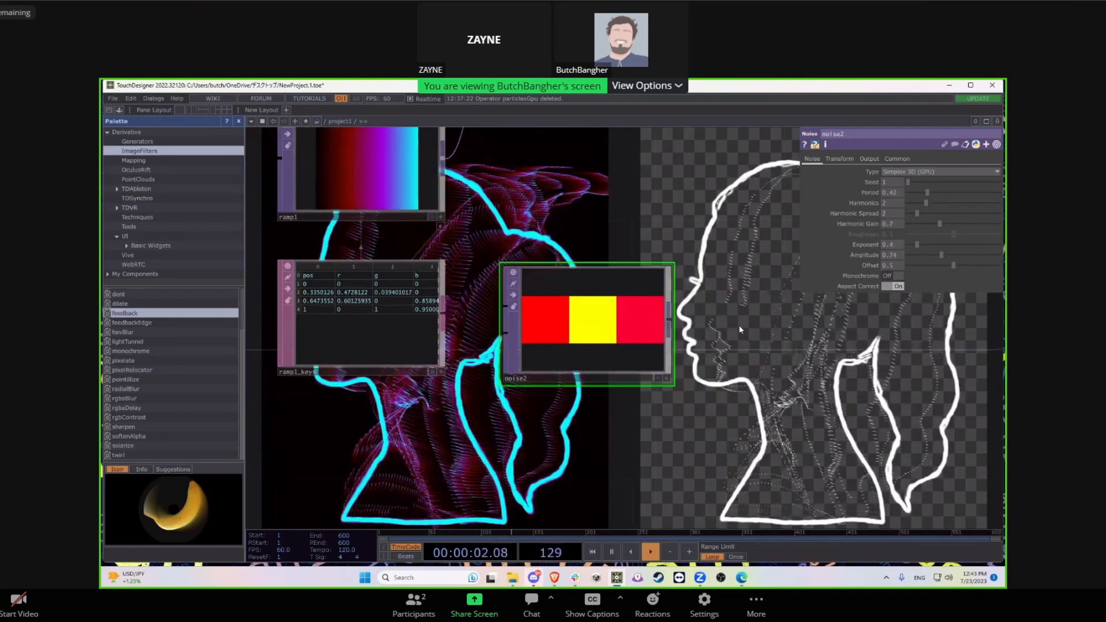
pyautogui.scroll(2, 585, 331)
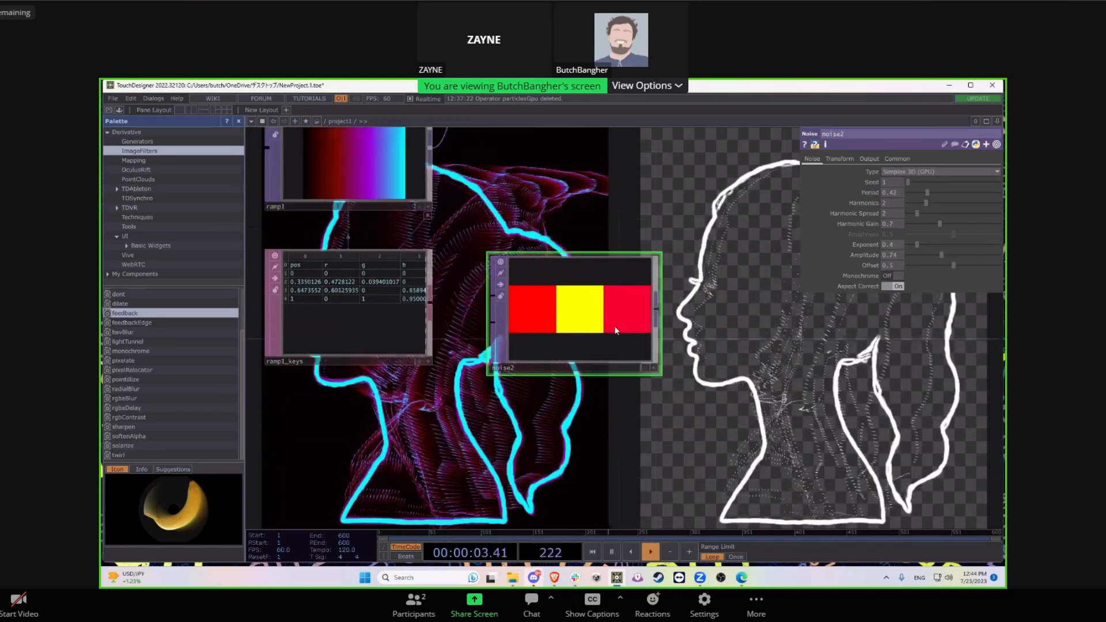
pyautogui.rightClick(655, 326)
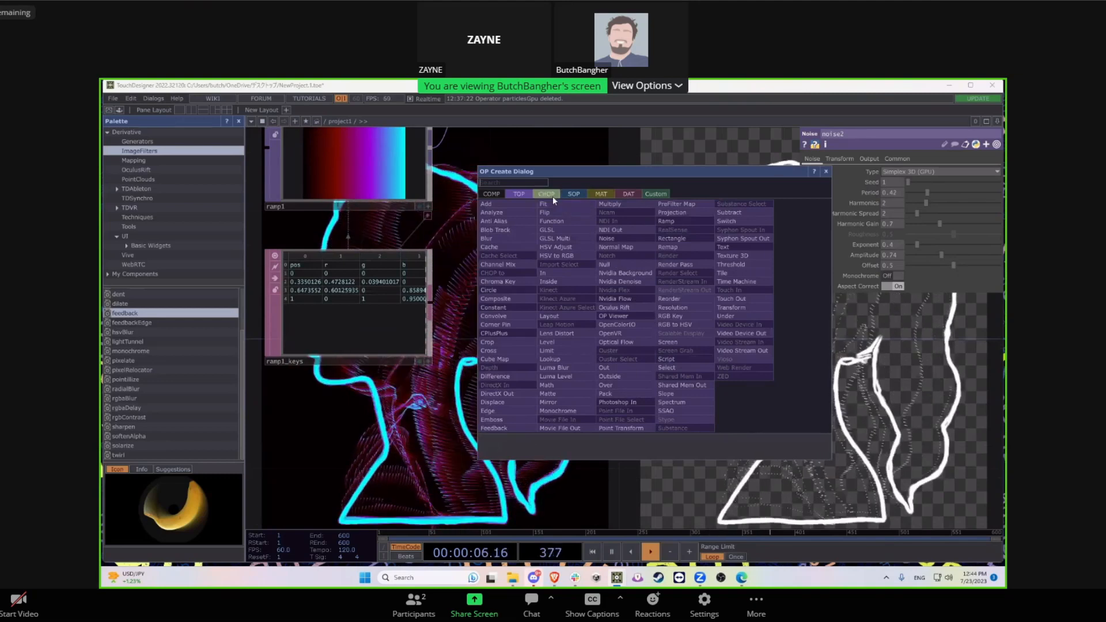
pyautogui.click(628, 195)
pyautogui.press('Escape')
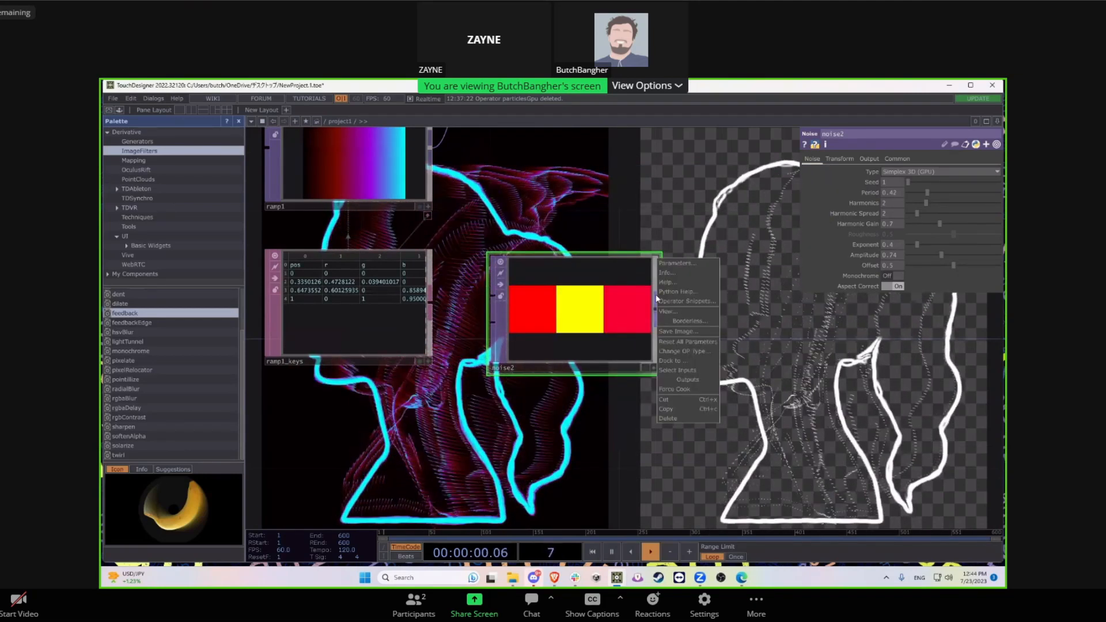
# Step: Add a TOP to CHOP beside noise2 that converts the noise2 pixels into r, g, b and a channels
pyautogui.rightClick(656, 319)
pyautogui.click(628, 193)
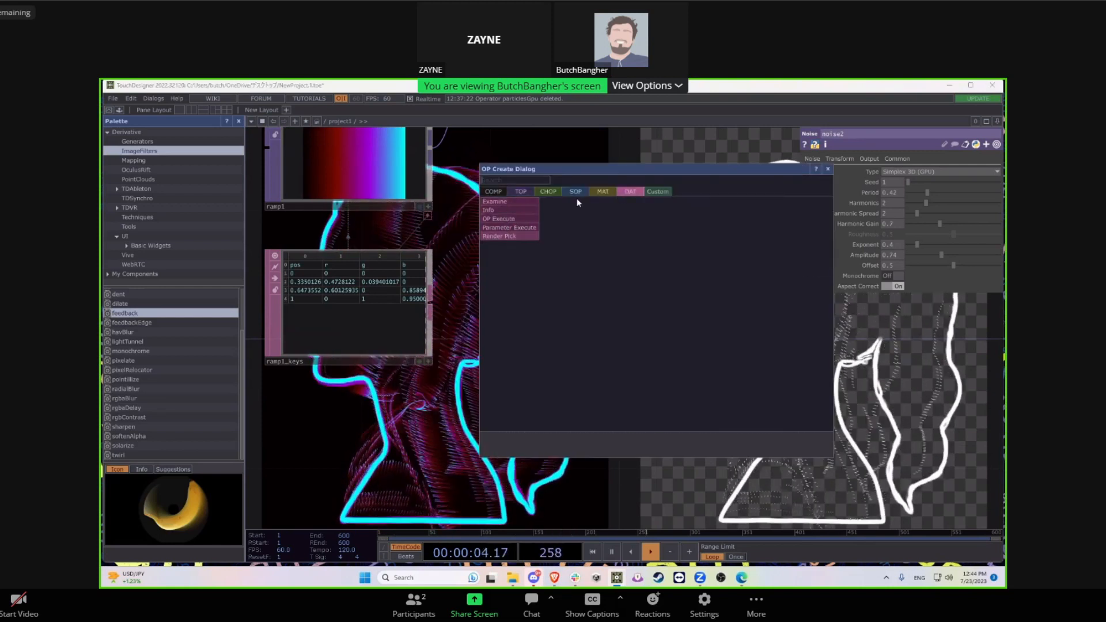
pyautogui.press('Escape')
pyautogui.click(766, 322)
pyautogui.moveTo(890, 322); pyautogui.dragTo(851, 321)
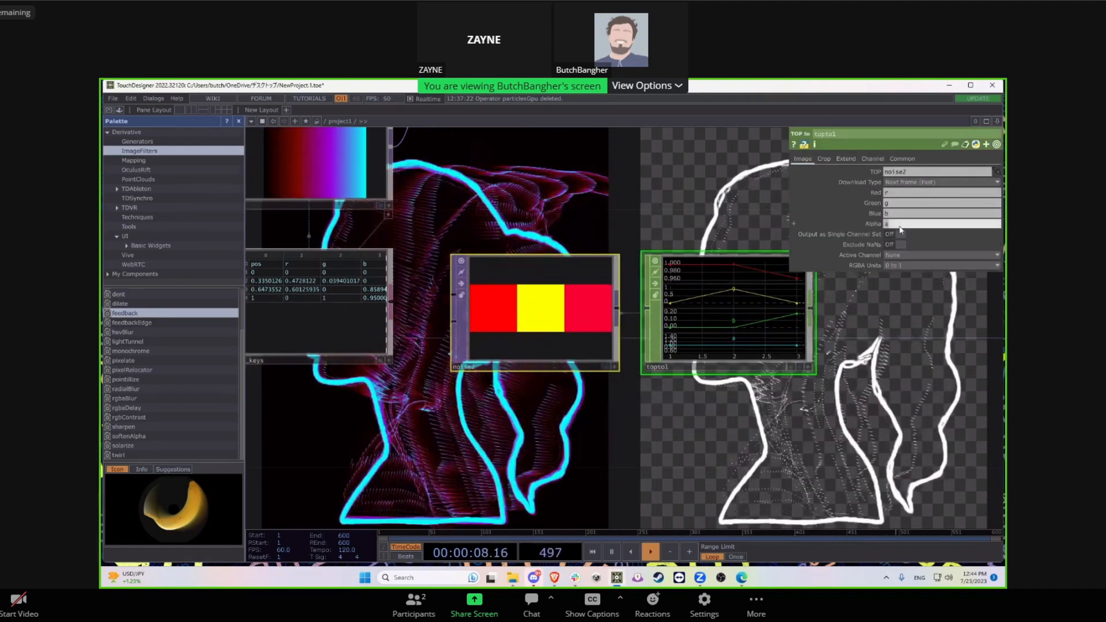
pyautogui.click(544, 463)
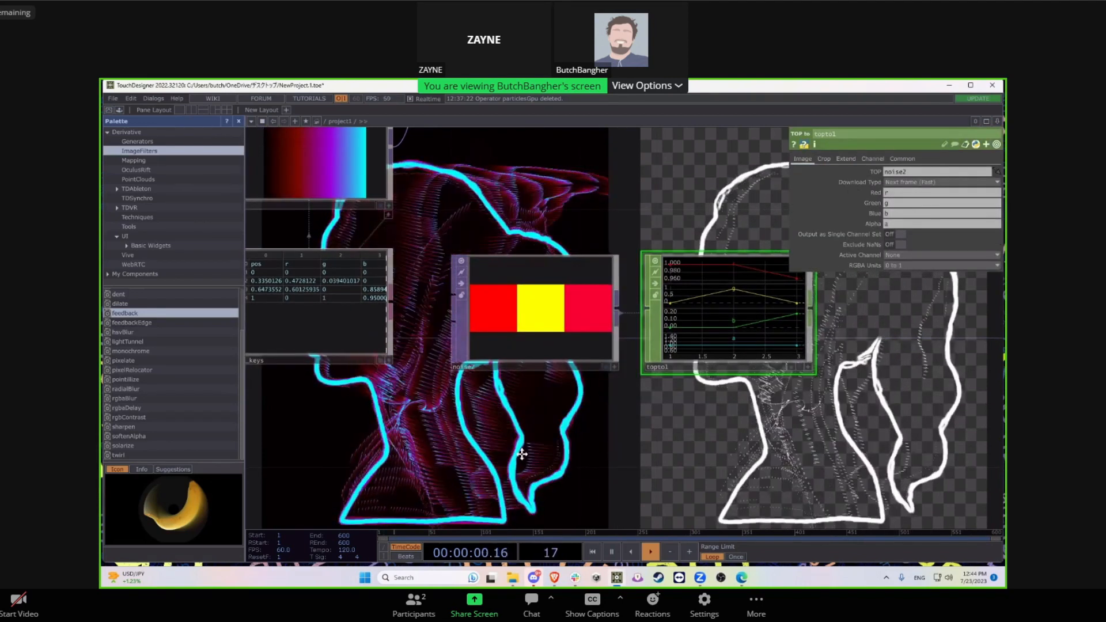
# Step: Convert the topto1 channels to a table with a CHOP to DAT and place it below ramp1_keys
pyautogui.scroll(5, 403, 346)
pyautogui.scroll(-4, 511, 439)
pyautogui.moveTo(744, 453); pyautogui.dragTo(656, 433)
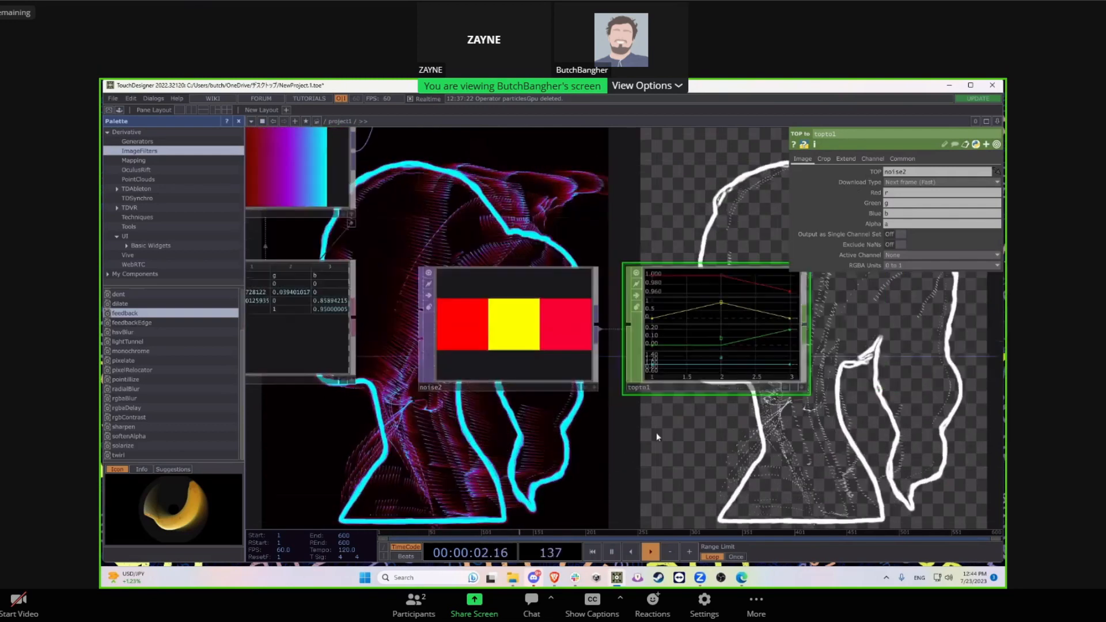
pyautogui.rightClick(785, 333)
pyautogui.click(744, 212)
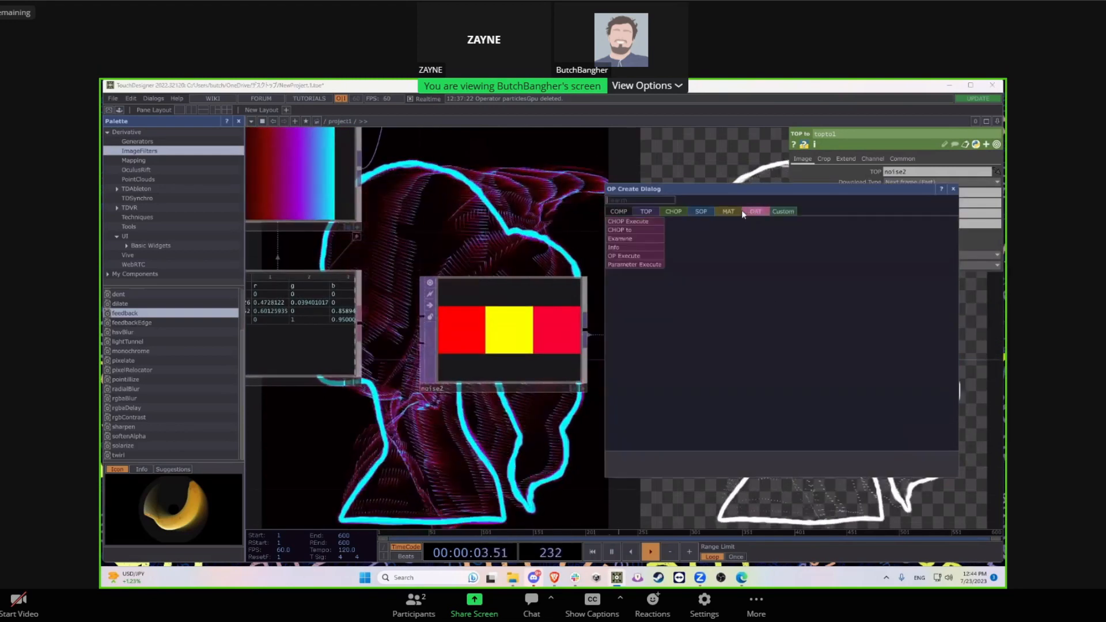
pyautogui.click(655, 231)
pyautogui.click(888, 328)
pyautogui.moveTo(843, 431); pyautogui.dragTo(761, 427)
pyautogui.scroll(-4, 829, 398)
pyautogui.moveTo(830, 396); pyautogui.dragTo(414, 486)
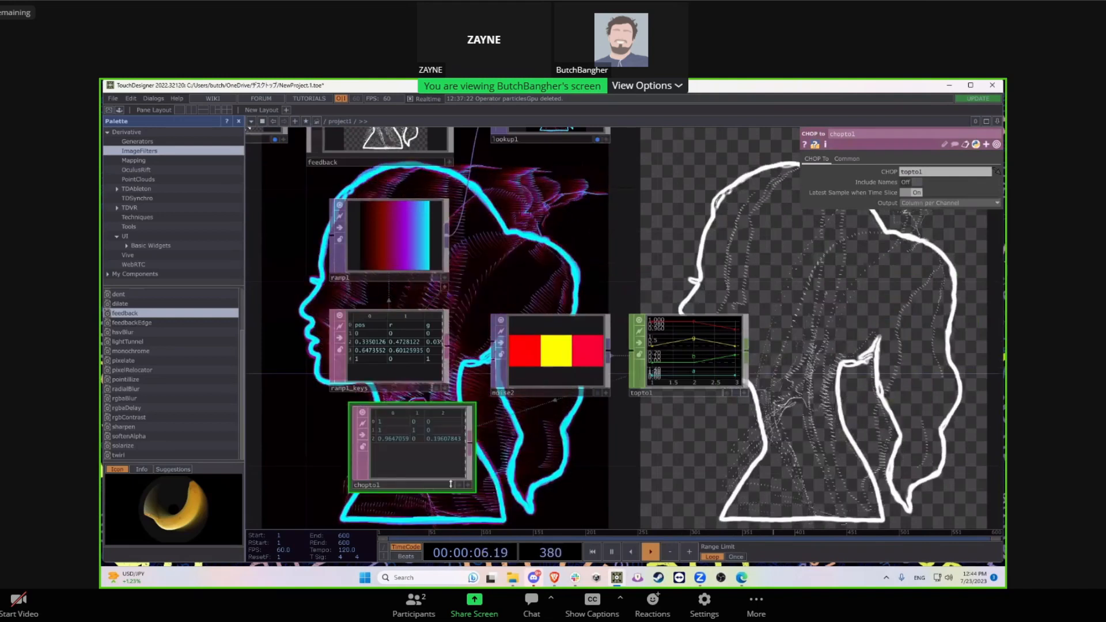
# Step: Compare the chopto1 table's rows and columns with ramp1_keys and move chopto1 below noise2
pyautogui.scroll(5, 534, 465)
pyautogui.moveTo(534, 466); pyautogui.dragTo(701, 443)
pyautogui.moveTo(548, 302); pyautogui.dragTo(590, 355)
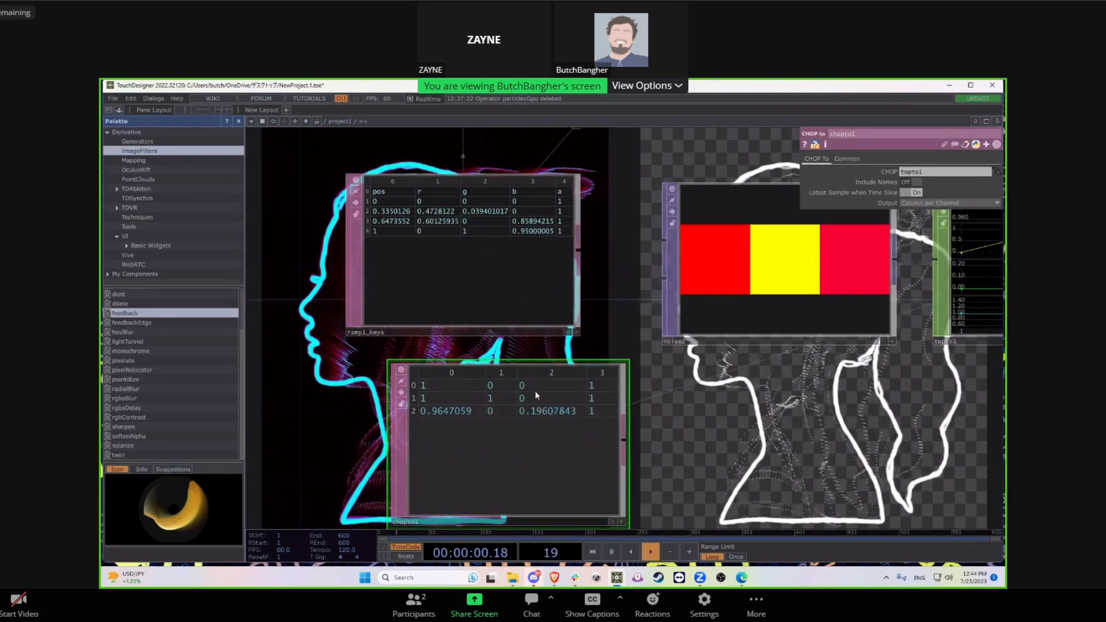
pyautogui.scroll(4, 585, 232)
pyautogui.moveTo(586, 232); pyautogui.dragTo(837, 252)
pyautogui.click(650, 262)
pyautogui.moveTo(819, 311); pyautogui.dragTo(737, 305)
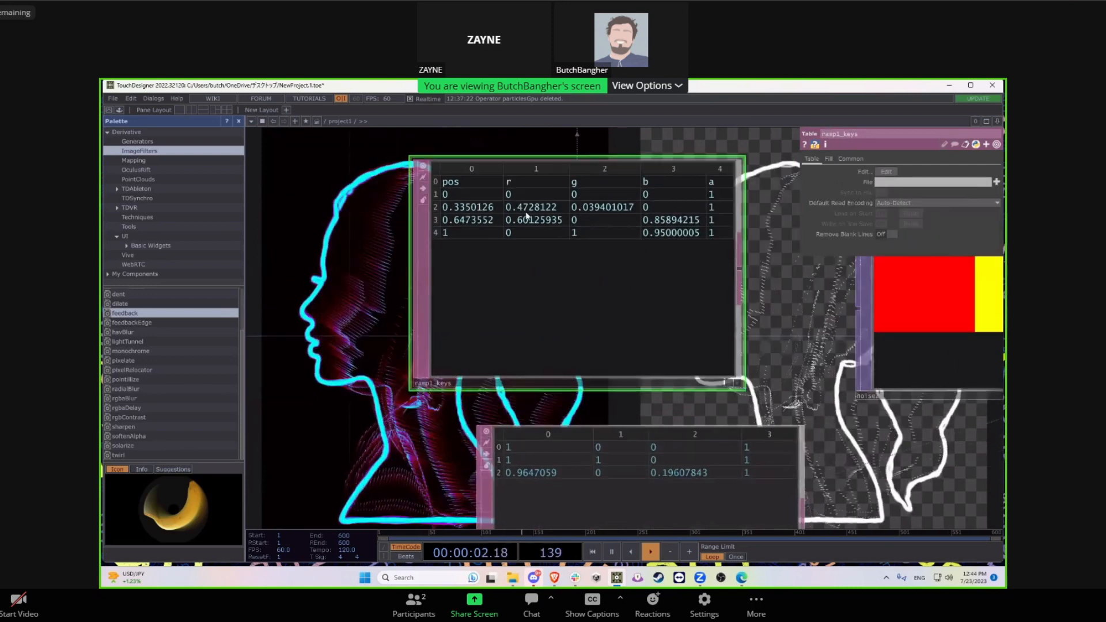
pyautogui.moveTo(713, 259); pyautogui.dragTo(674, 231)
pyautogui.scroll(-3, 674, 230)
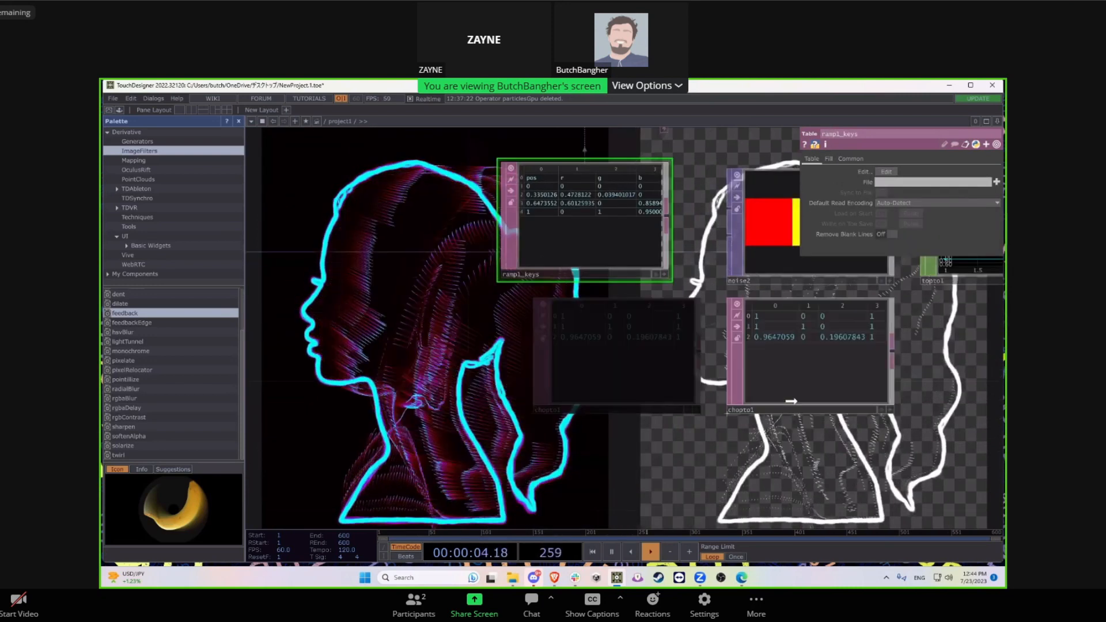
# Step: Add a Table DAT below ramp1_keys, beside chopto1
pyautogui.press('Tab')
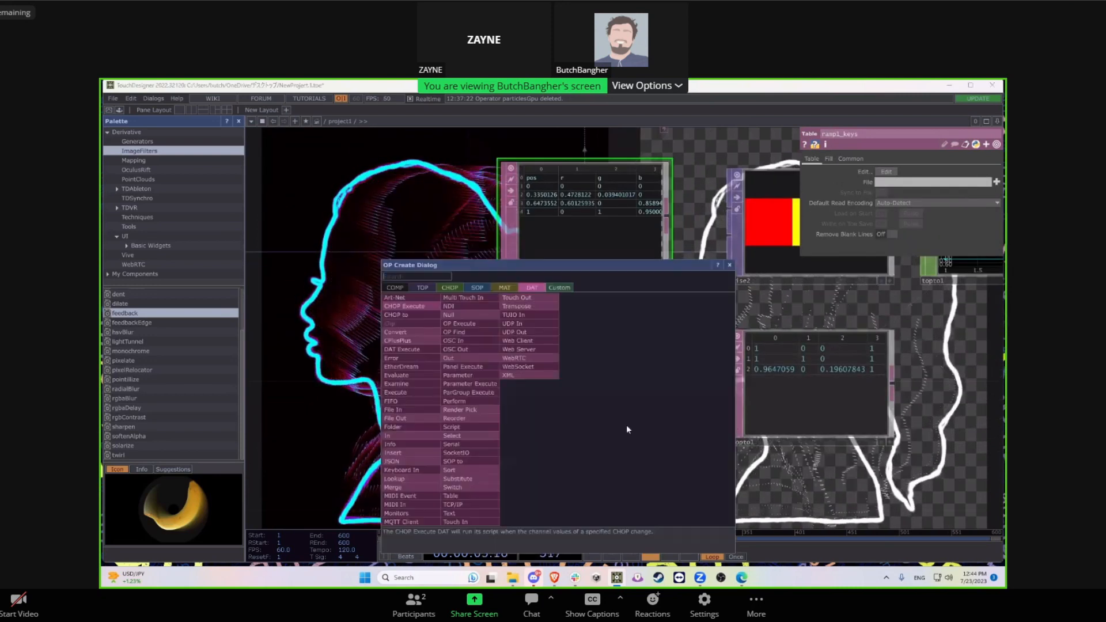
pyautogui.click(469, 499)
pyautogui.click(543, 402)
pyautogui.moveTo(663, 406); pyautogui.dragTo(563, 420)
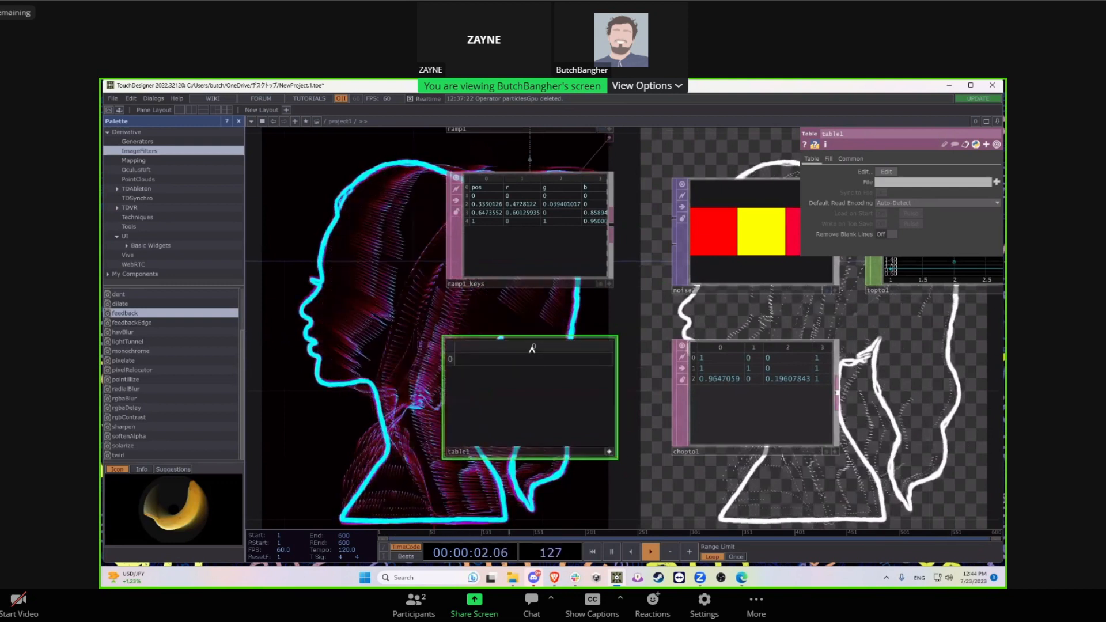
# Step: Add columns to table1 and fill its first row with the headers pos, r, g, b and a
pyautogui.rightClick(508, 358)
pyautogui.click(473, 375)
pyautogui.click(473, 364)
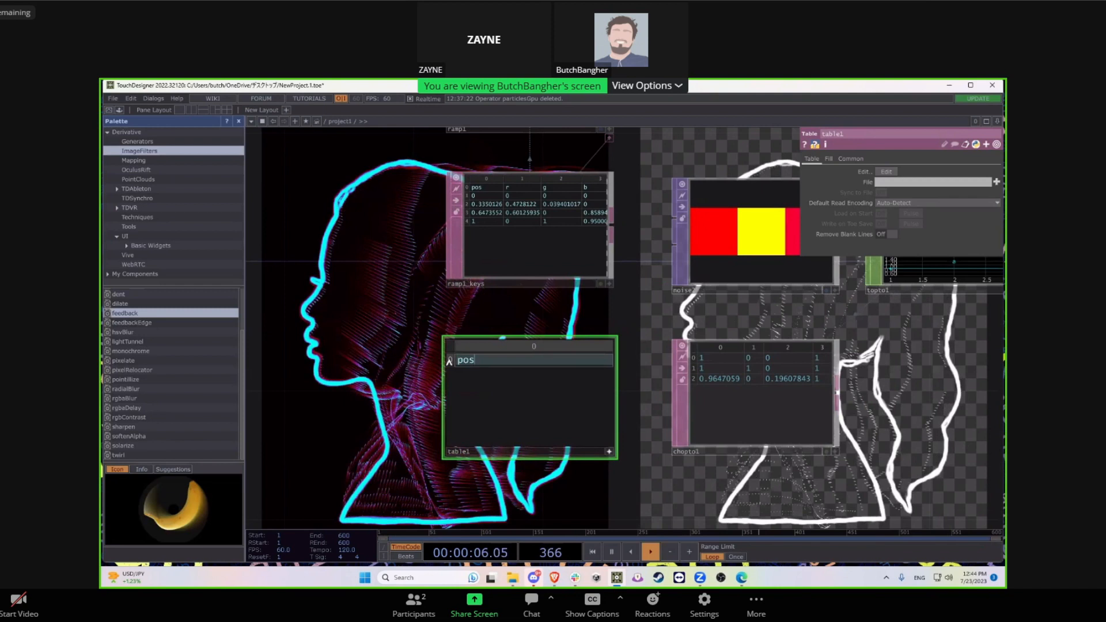
pyautogui.rightClick(470, 349)
pyautogui.click(507, 346)
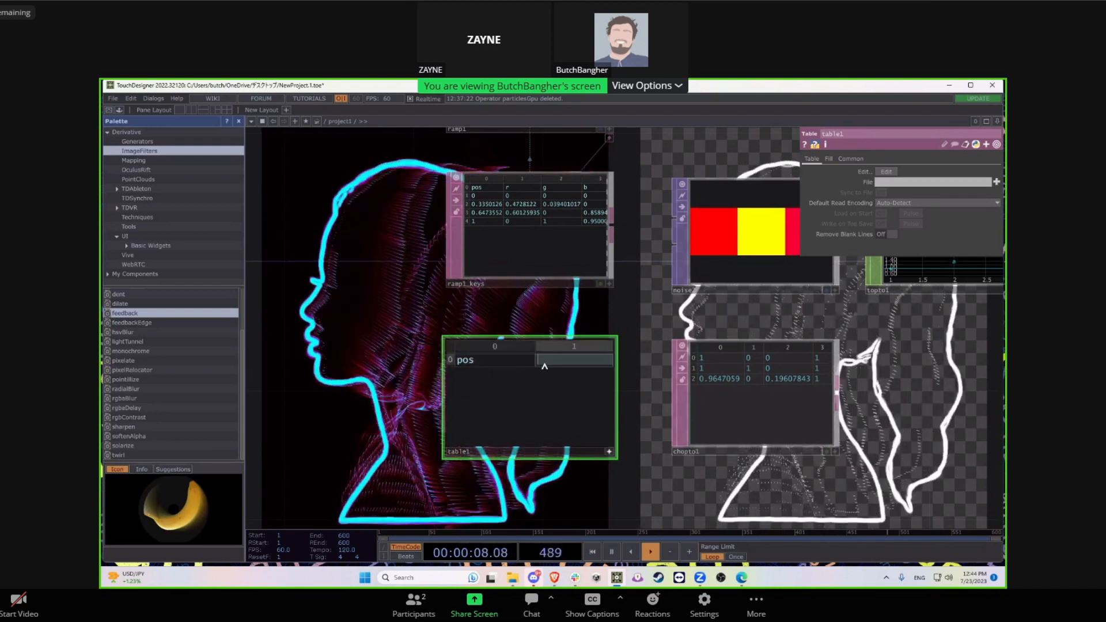
pyautogui.rightClick(564, 347)
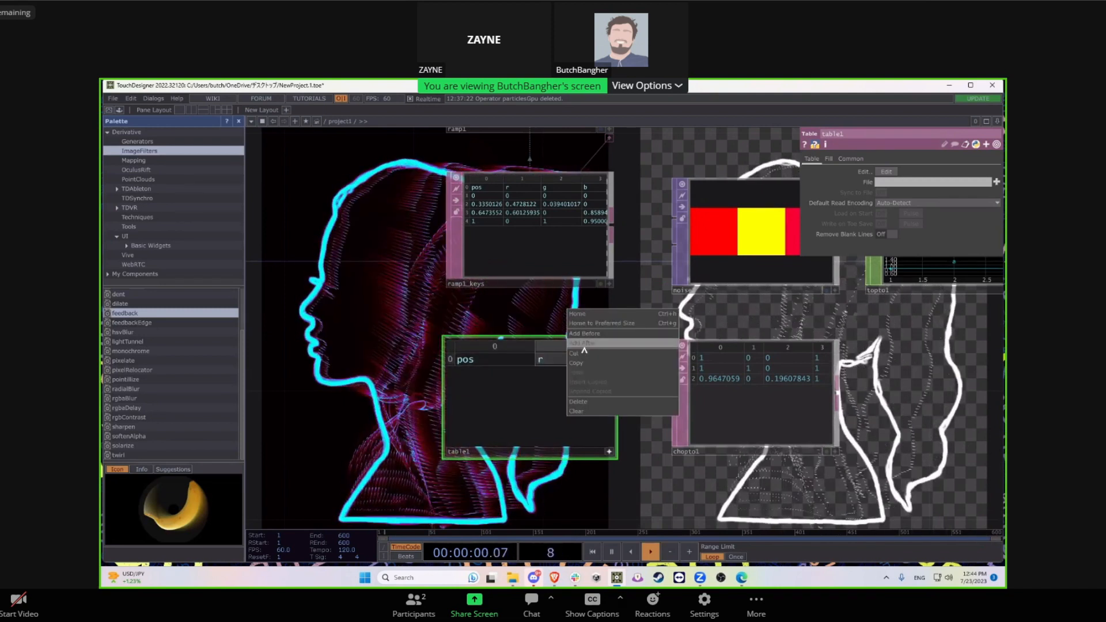
pyautogui.click(584, 345)
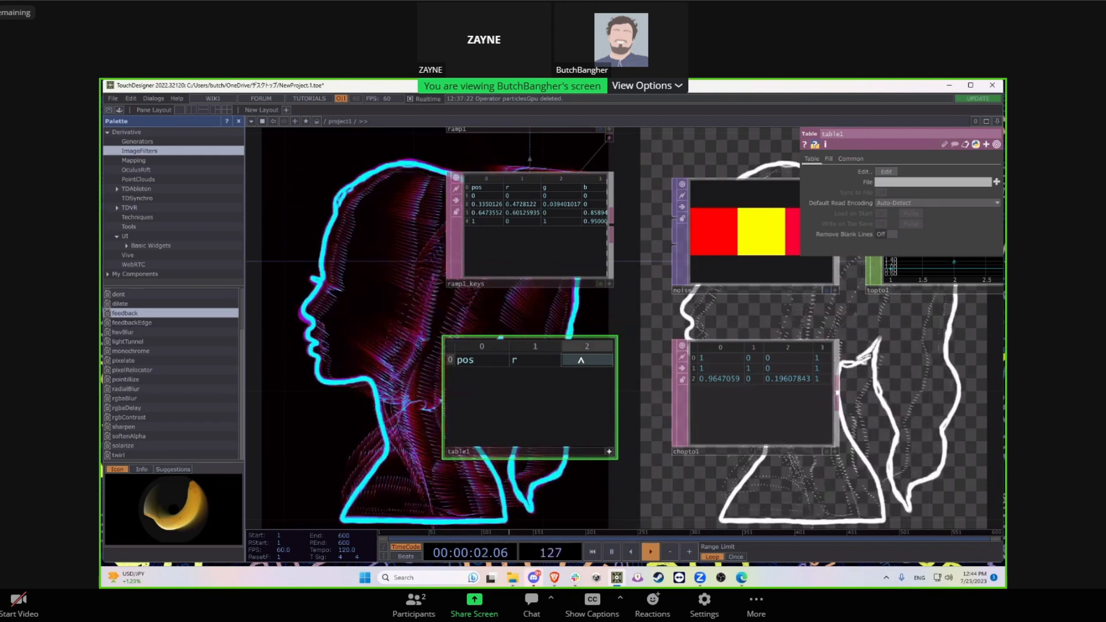
pyautogui.click(599, 348)
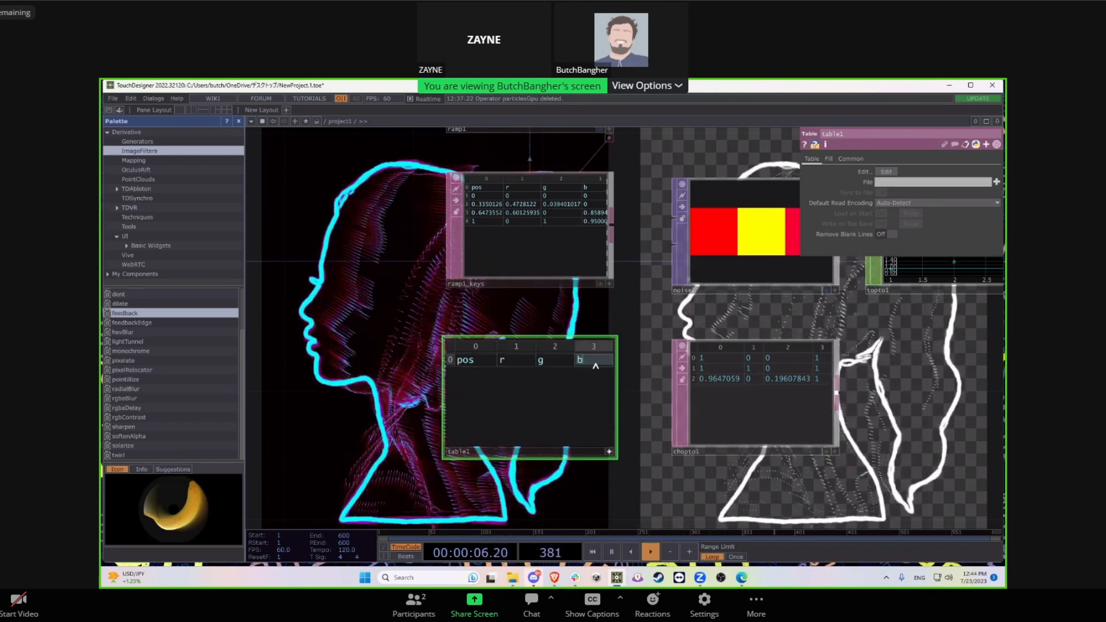
pyautogui.rightClick(594, 352)
pyautogui.click(602, 347)
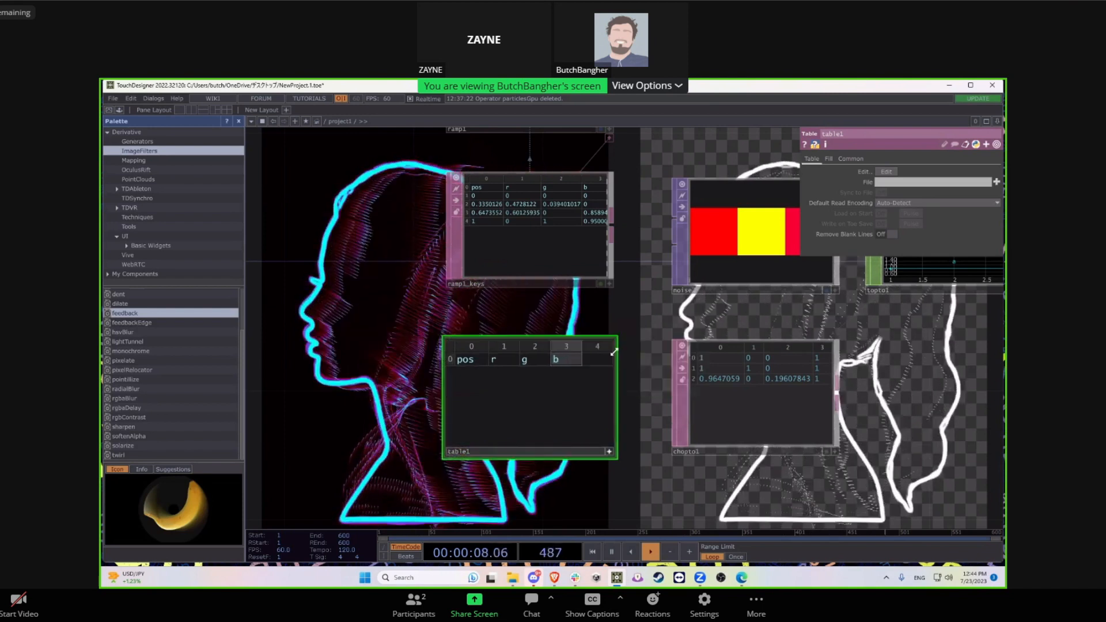
# Step: Add a second row to table1 containing 0, 0, 0, 0 and 1
pyautogui.rightClick(467, 357)
pyautogui.click(473, 363)
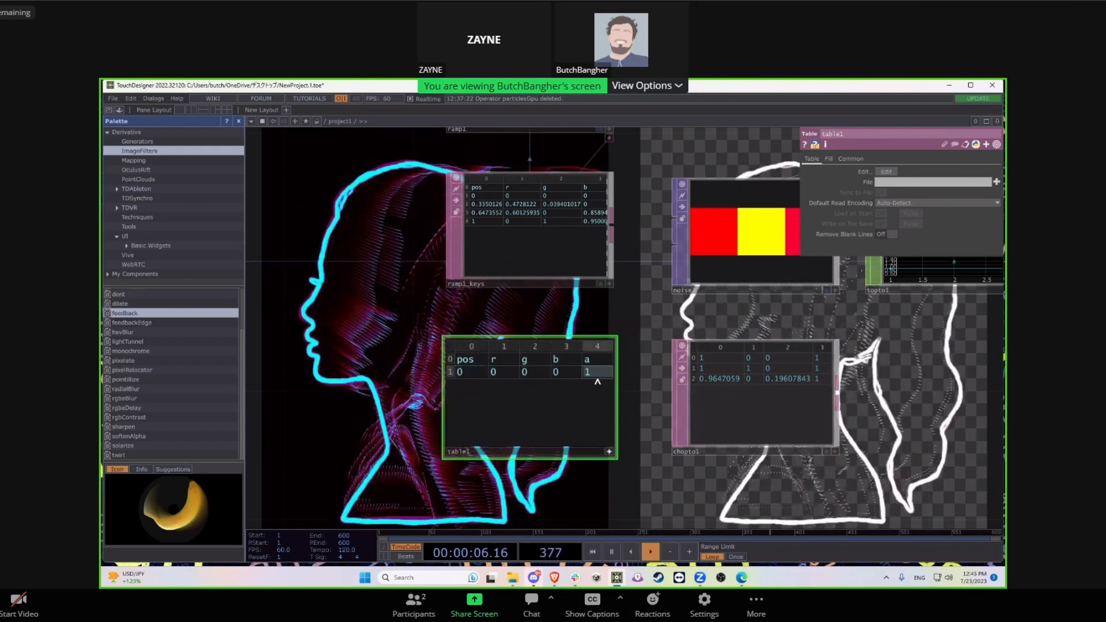
pyautogui.click(610, 452)
# Step: Move the chopto1 table directly below table1
pyautogui.scroll(-2, 652, 404)
pyautogui.moveTo(670, 396); pyautogui.dragTo(478, 444)
pyautogui.rightClick(462, 436)
pyautogui.click(662, 421)
pyautogui.moveTo(600, 472); pyautogui.dragTo(642, 414)
pyautogui.scroll(2, 554, 405)
pyautogui.scroll(-3, 555, 406)
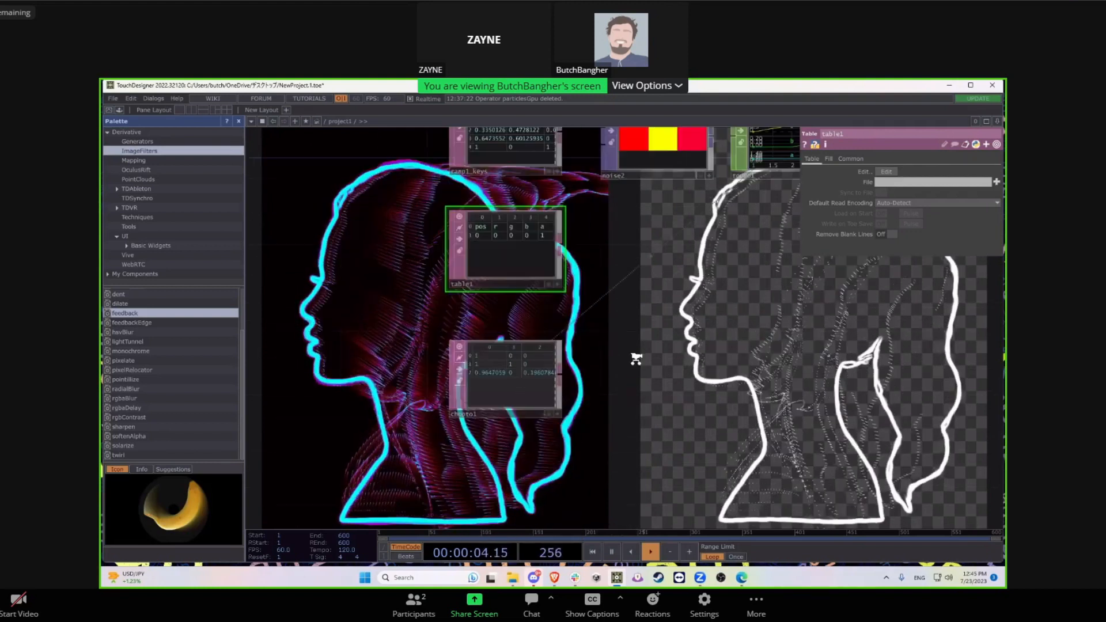
# Step: Line up noise2, topto1 and chopto1 in a row below table1, leaving a node-wide gap between topto1 and chopto1
pyautogui.moveTo(647, 205); pyautogui.dragTo(350, 402)
pyautogui.moveTo(787, 228); pyautogui.dragTo(833, 192)
pyautogui.moveTo(770, 169); pyautogui.dragTo(476, 348)
pyautogui.moveTo(385, 394); pyautogui.dragTo(438, 402)
pyautogui.moveTo(420, 376); pyautogui.dragTo(403, 359)
pyautogui.moveTo(517, 362); pyautogui.dragTo(500, 363)
pyautogui.click(623, 360)
pyautogui.scroll(3, 623, 361)
pyautogui.moveTo(780, 385); pyautogui.dragTo(709, 386)
pyautogui.moveTo(574, 253)
pyautogui.mouseDown()
pyautogui.moveTo(587, 318)
pyautogui.moveTo(567, 266)
pyautogui.mouseUp()
pyautogui.click(570, 254)
pyautogui.moveTo(562, 364); pyautogui.dragTo(791, 372)
# Step: Add a second Table DAT in the gap between topto1 and chopto1
pyautogui.press('Tab')
pyautogui.click(423, 454)
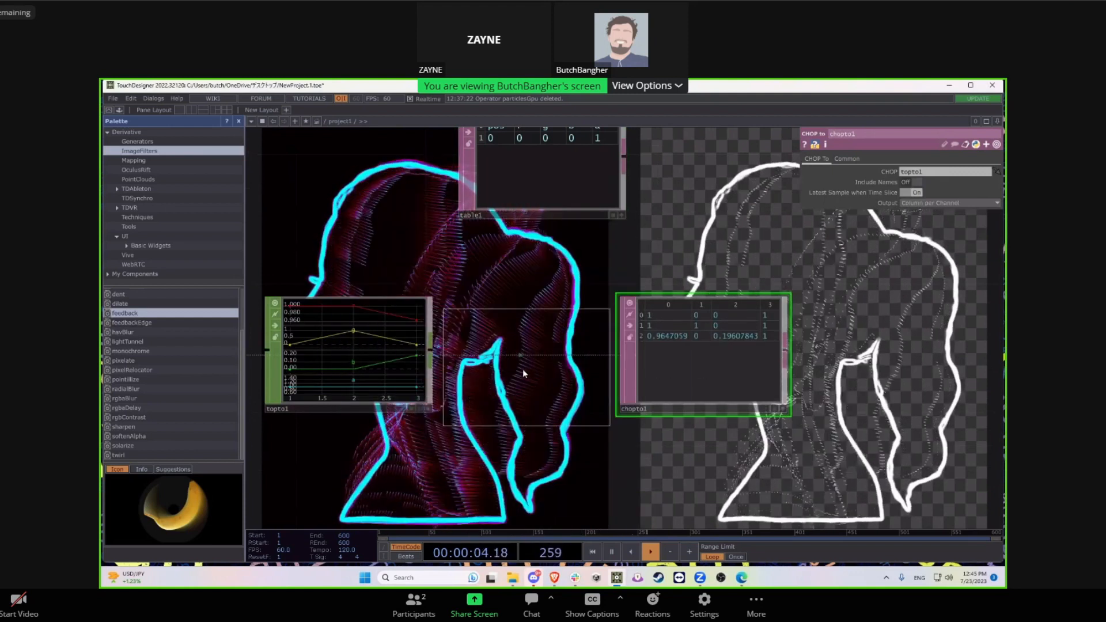
pyautogui.click(524, 369)
pyautogui.moveTo(601, 425); pyautogui.dragTo(600, 438)
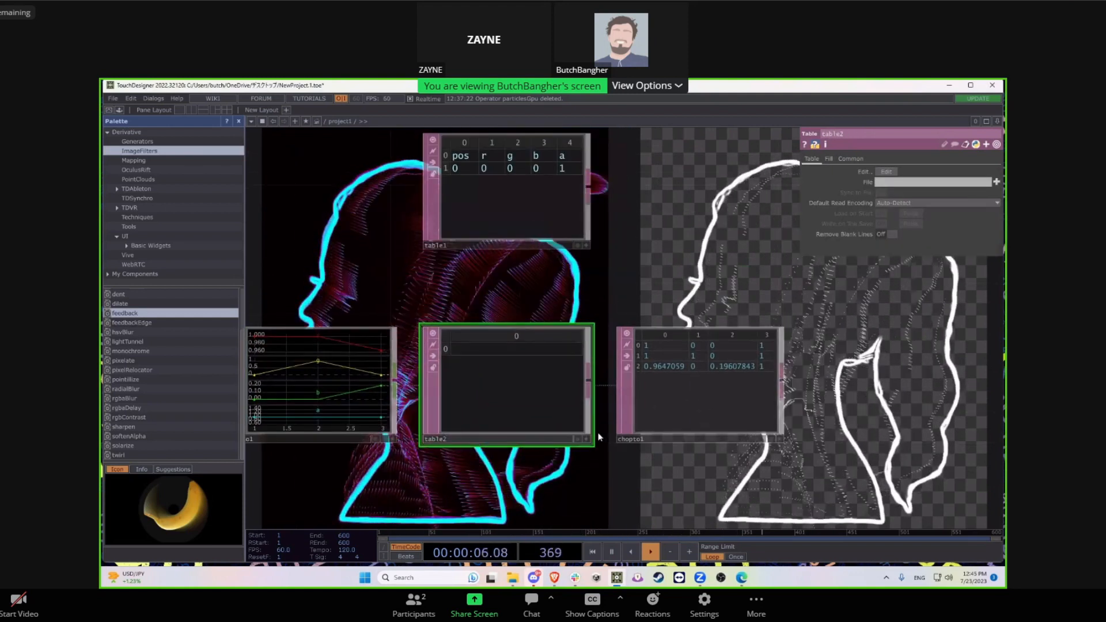
# Step: Enter .33 as the first key position in table2 and add a row below it
pyautogui.click(586, 439)
pyautogui.click(477, 349)
pyautogui.moveTo(710, 306); pyautogui.dragTo(699, 418)
pyautogui.scroll(-3, 700, 418)
pyautogui.scroll(2, 592, 203)
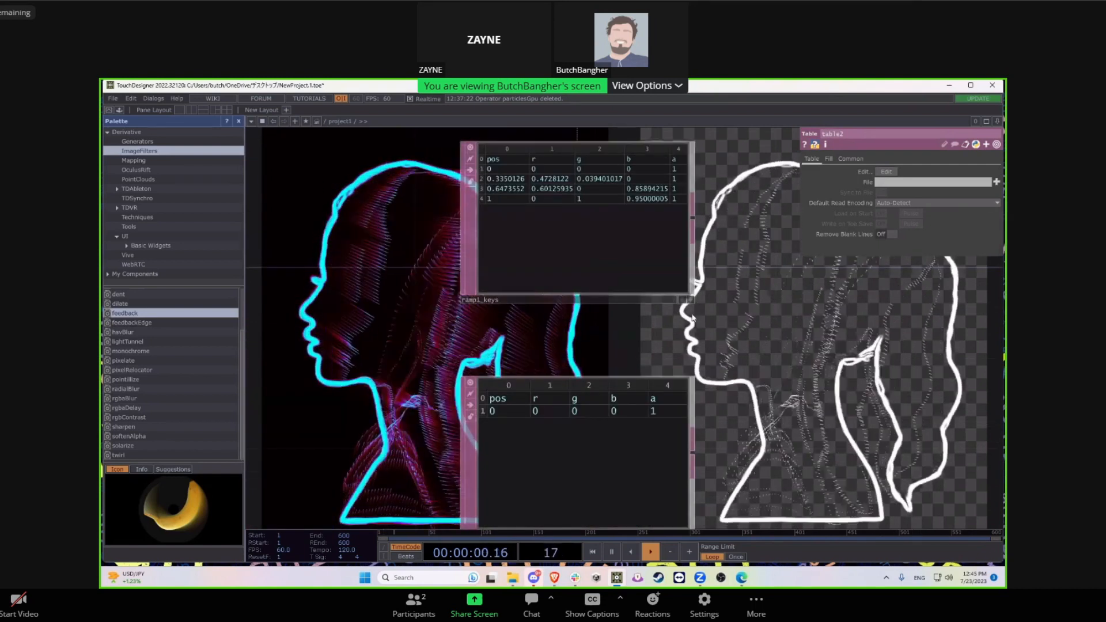
pyautogui.scroll(-5, 696, 439)
pyautogui.scroll(3, 696, 440)
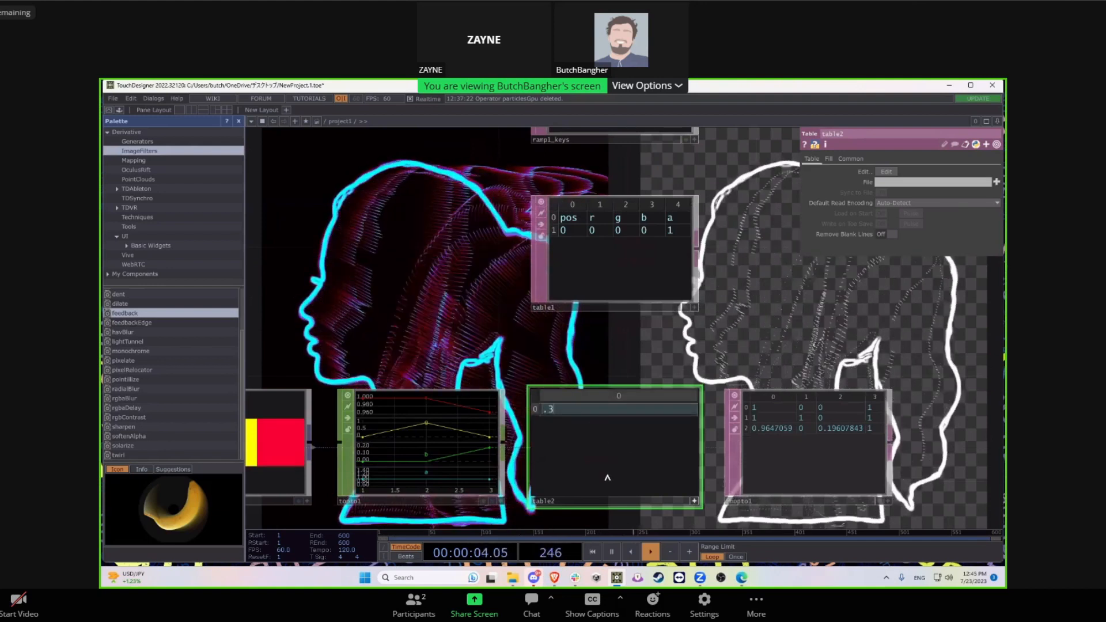
pyautogui.rightClick(547, 408)
pyautogui.click(553, 411)
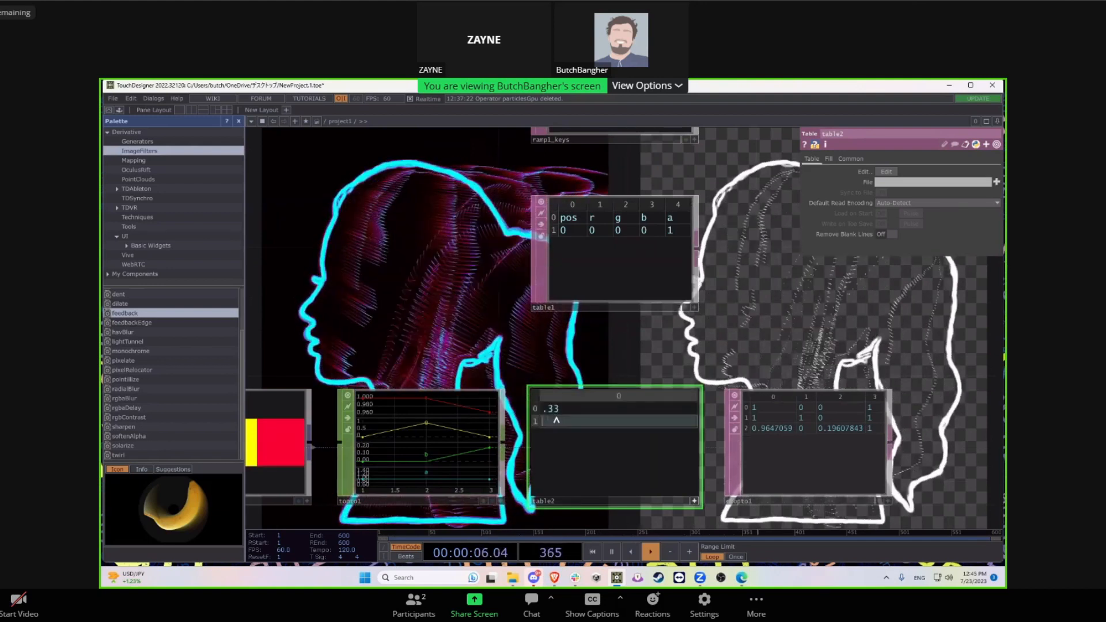
# Step: Complete table2's positions with .66 in the second row and 1 in a new third row
pyautogui.rightClick(534, 422)
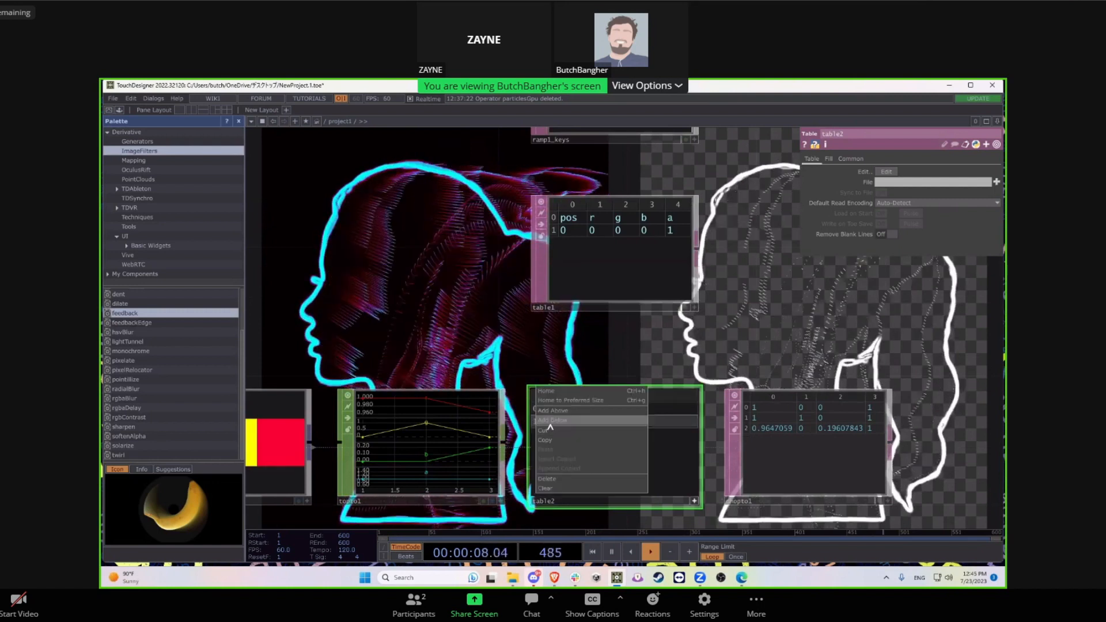
pyautogui.click(551, 421)
pyautogui.click(558, 437)
pyautogui.write('.1')
pyautogui.click(547, 436)
pyautogui.write('1')
pyautogui.moveTo(714, 319); pyautogui.dragTo(593, 306)
pyautogui.click(622, 494)
# Step: Add a Merge DAT after table2, place it beside chopto1 and connect chopto1 as its second input
pyautogui.scroll(-3, 562, 302)
pyautogui.moveTo(589, 402); pyautogui.dragTo(506, 378)
pyautogui.scroll(3, 506, 379)
pyautogui.press('Tab')
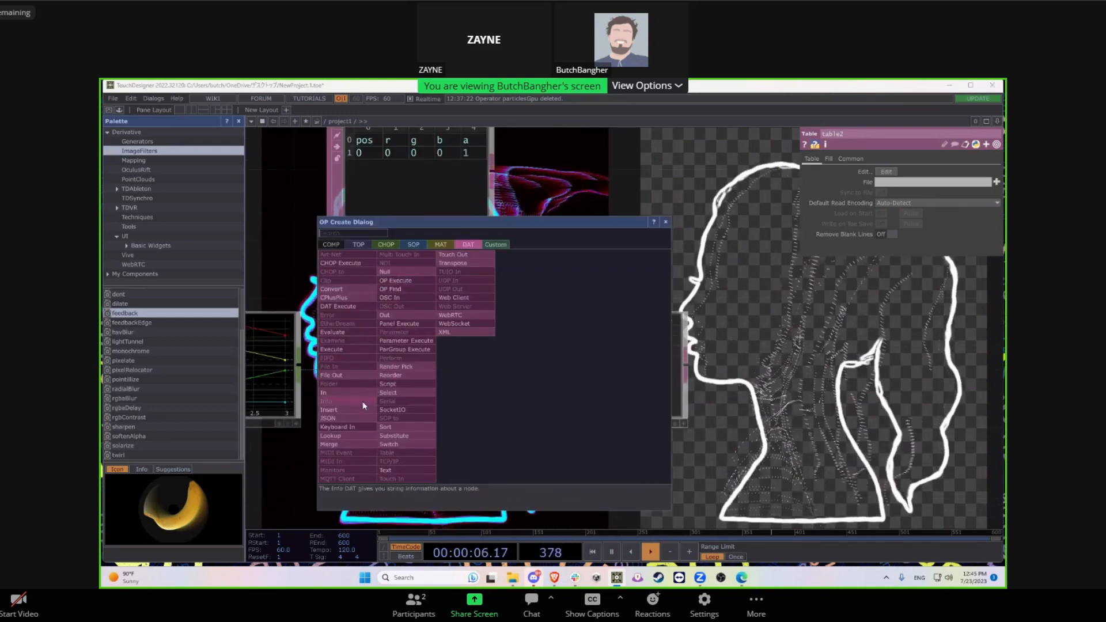
pyautogui.click(358, 445)
pyautogui.click(858, 340)
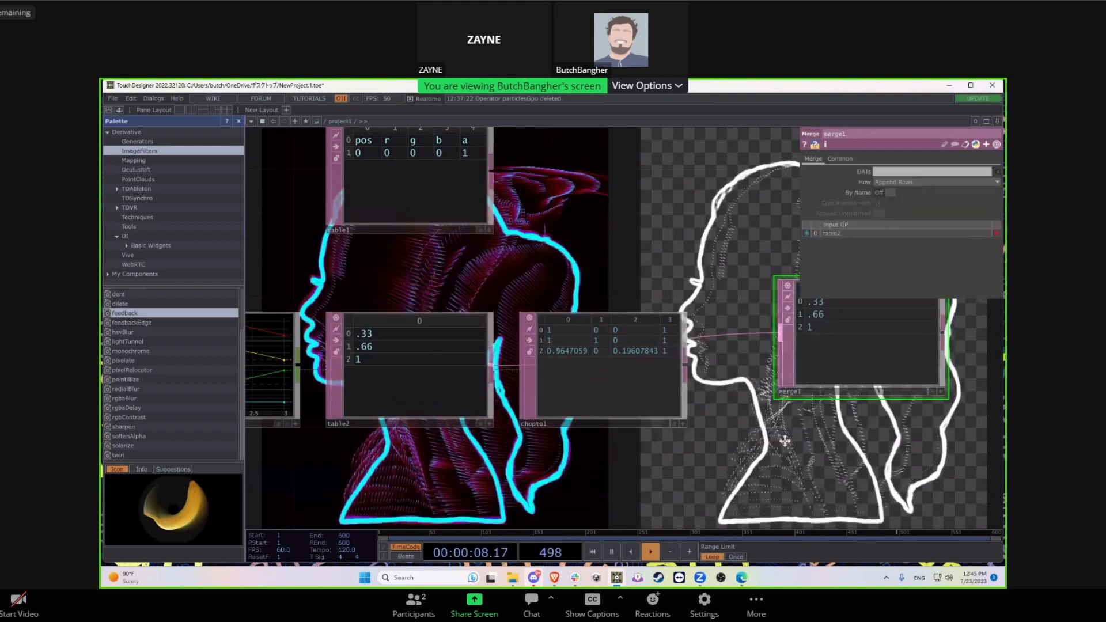
pyautogui.moveTo(783, 440); pyautogui.dragTo(696, 466)
pyautogui.moveTo(599, 391); pyautogui.dragTo(693, 371)
pyautogui.moveTo(685, 431); pyautogui.dragTo(660, 437)
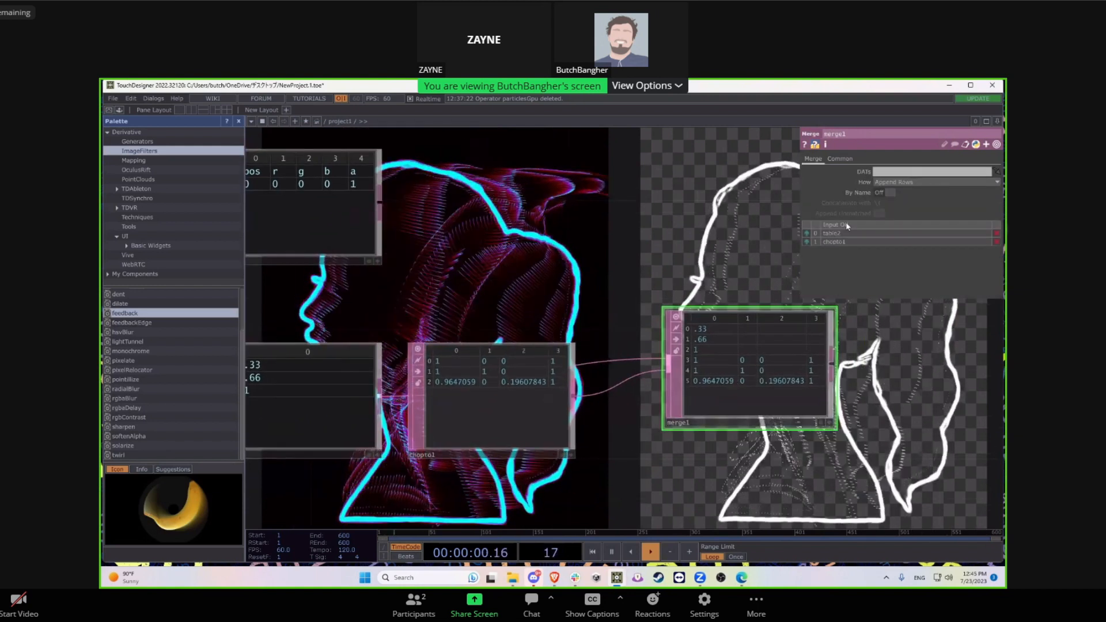
# Step: Set merge1 to combine its inputs with Append Columns
pyautogui.click(885, 181)
pyautogui.click(899, 201)
pyautogui.scroll(2, 691, 334)
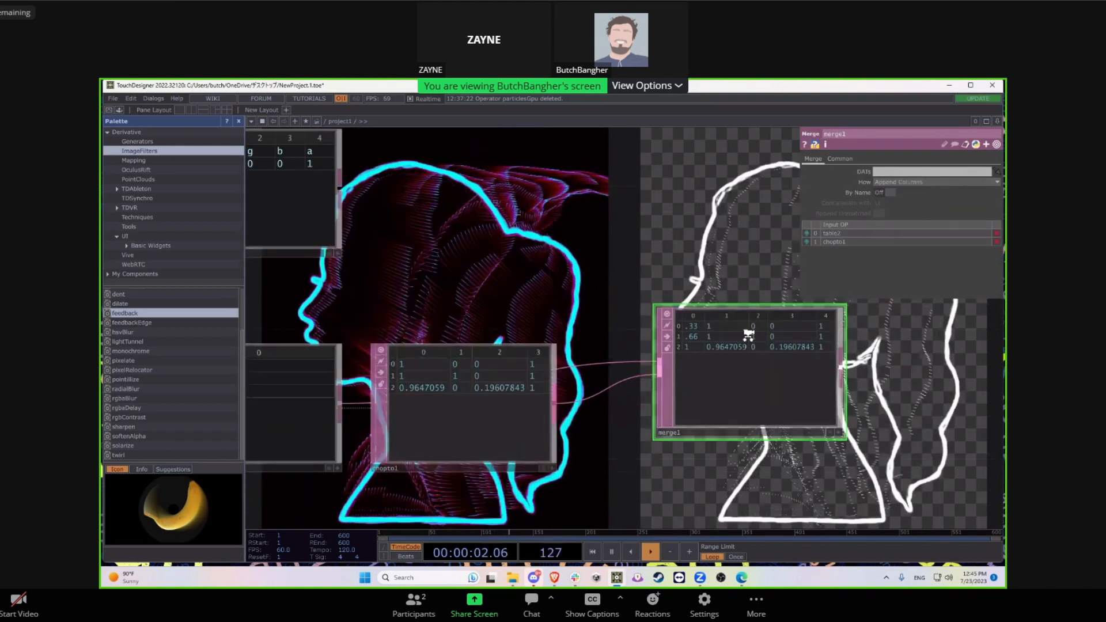
# Step: Move table1 directly above merge1
pyautogui.scroll(-4, 547, 346)
pyautogui.moveTo(378, 270); pyautogui.dragTo(671, 294)
pyautogui.click(701, 309)
pyautogui.moveTo(763, 369); pyautogui.dragTo(707, 362)
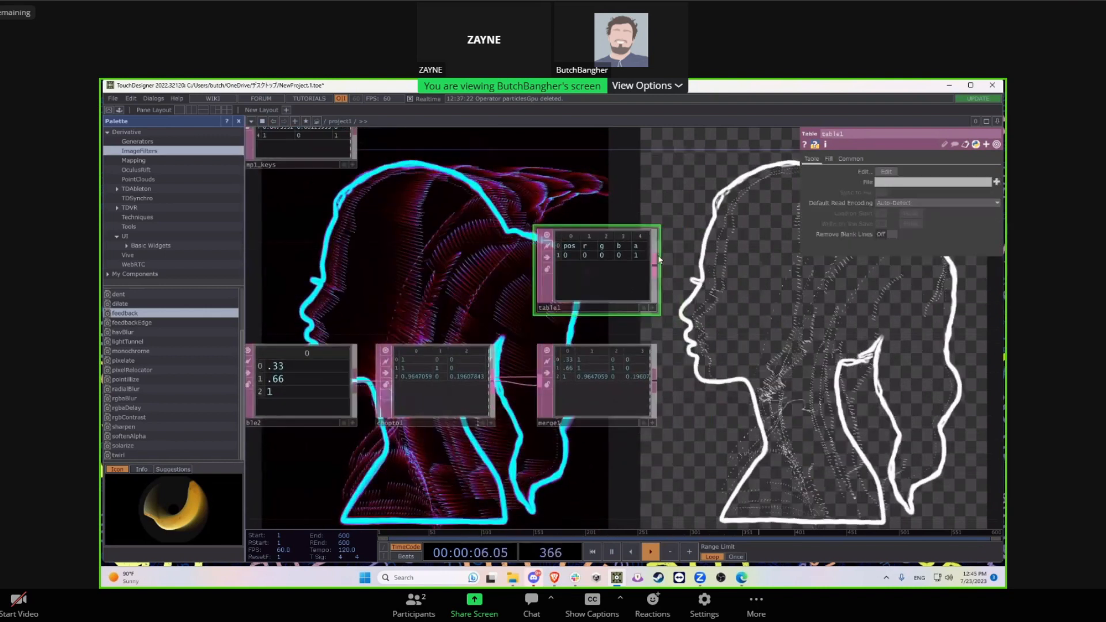
# Step: Add a second Merge DAT after table1 and connect merge1 as its second input
pyautogui.click(646, 356)
pyautogui.rightClick(658, 258)
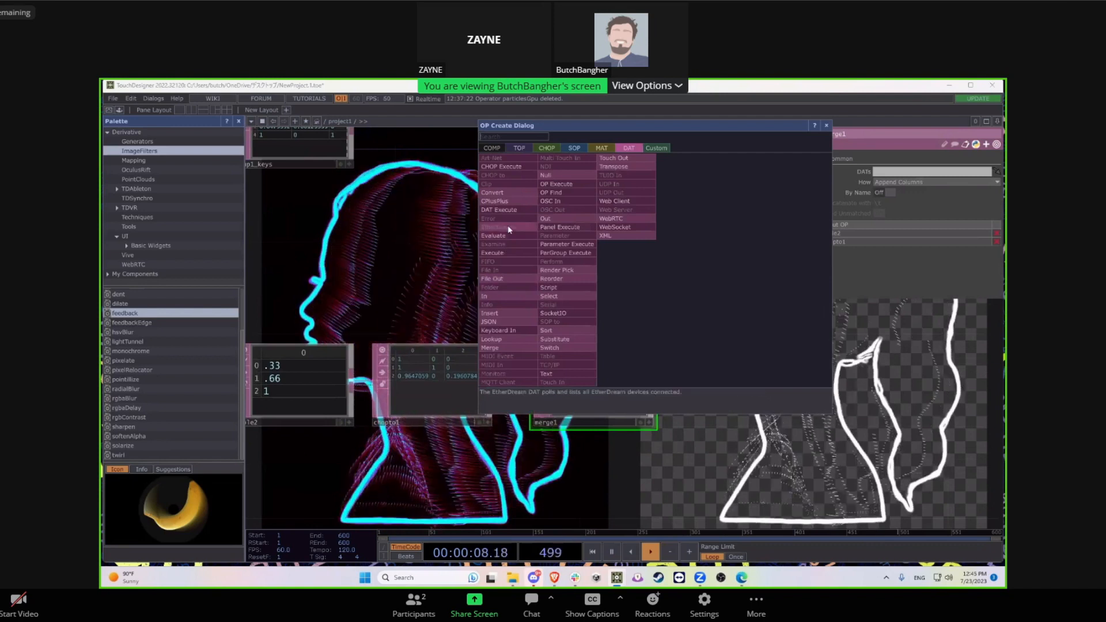
pyautogui.click(507, 346)
pyautogui.click(688, 291)
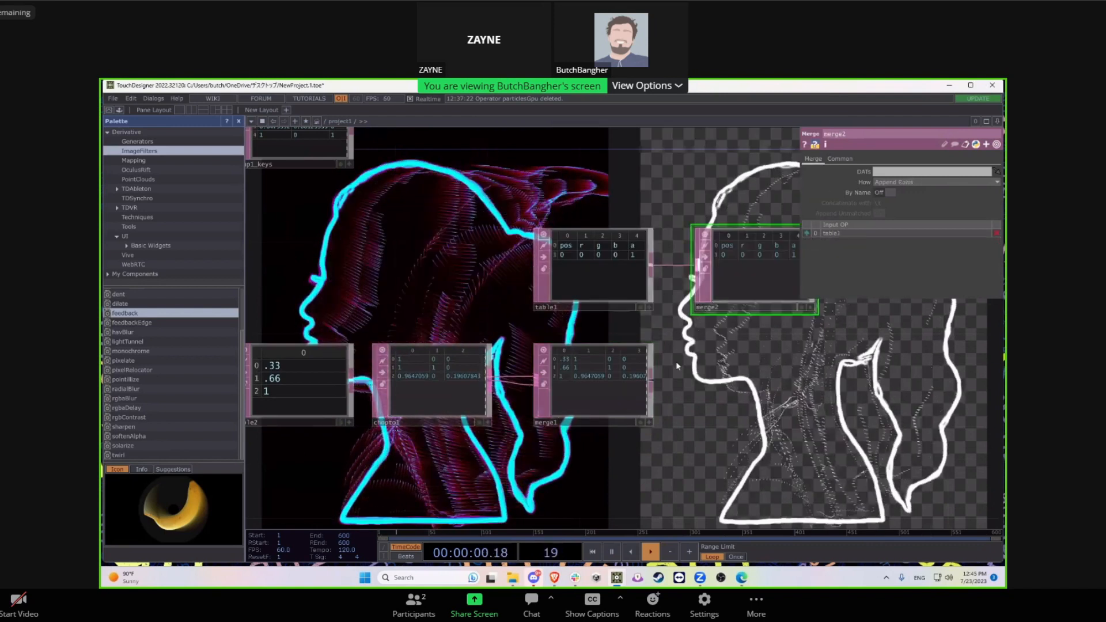
pyautogui.moveTo(686, 288); pyautogui.dragTo(692, 280)
pyautogui.moveTo(743, 328); pyautogui.dragTo(677, 348)
pyautogui.scroll(4, 681, 294)
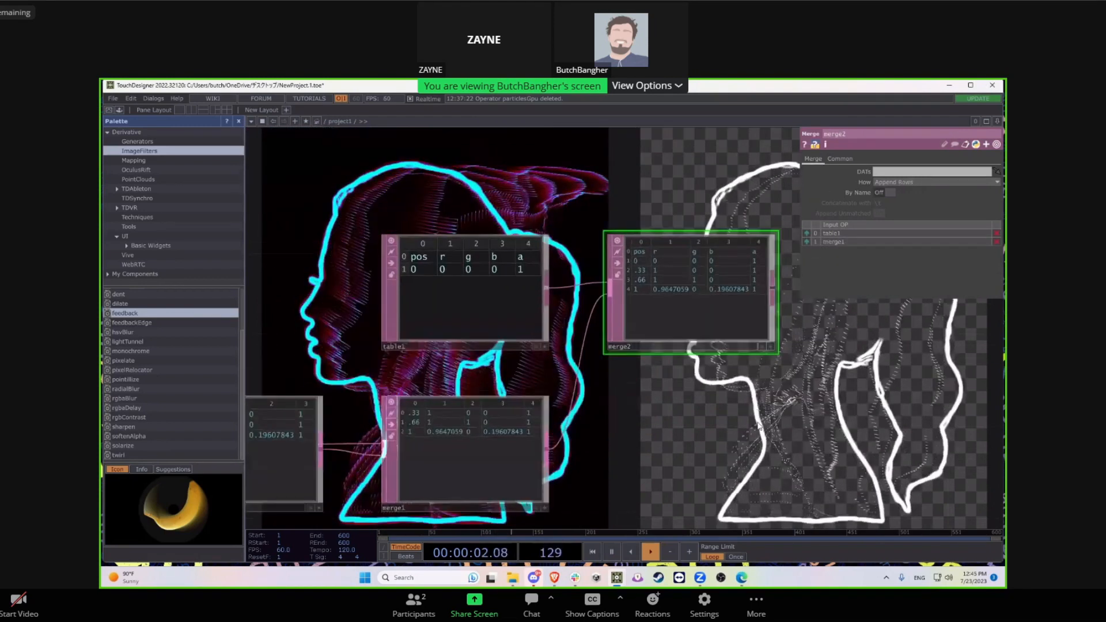
# Step: Move ramp1 and ramp1_keys so they are stacked directly above table1
pyautogui.moveTo(755, 415); pyautogui.dragTo(706, 429)
pyautogui.scroll(3, 681, 326)
pyautogui.scroll(-1, 681, 332)
pyautogui.scroll(-2, 682, 338)
pyautogui.moveTo(526, 266); pyautogui.dragTo(691, 340)
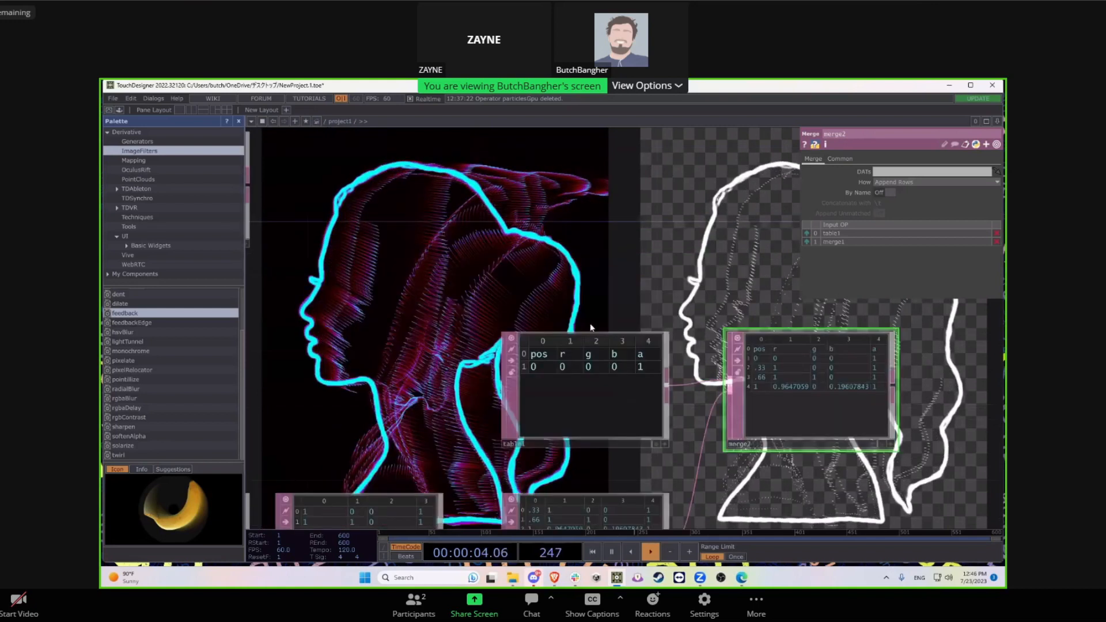
pyautogui.moveTo(519, 291); pyautogui.dragTo(770, 375)
pyautogui.click(470, 297)
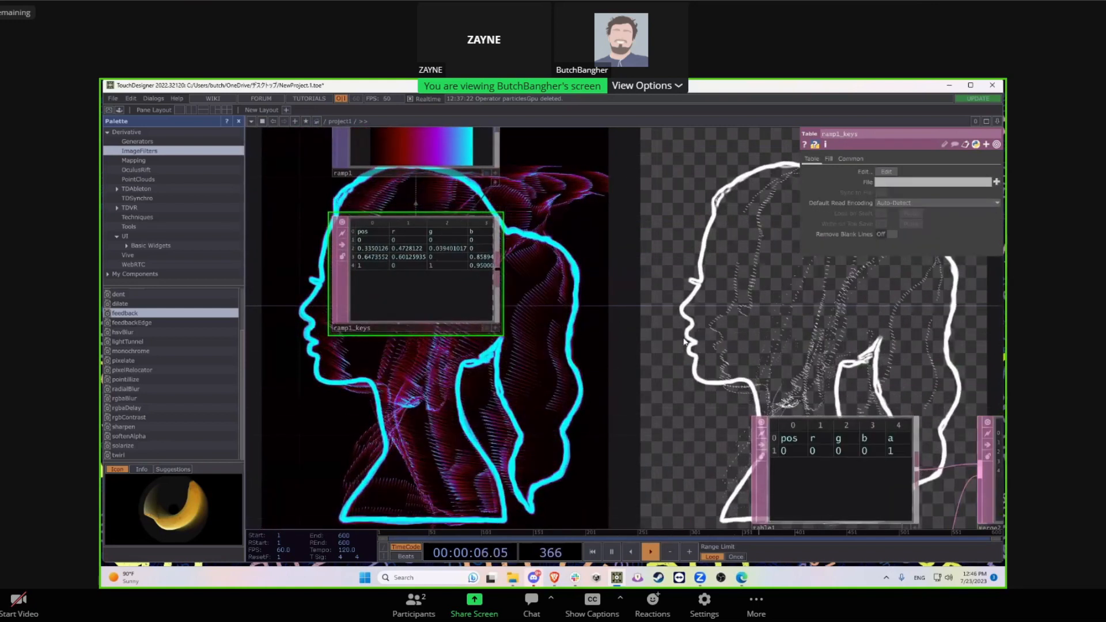
pyautogui.scroll(-4, 466, 316)
pyautogui.moveTo(433, 219); pyautogui.dragTo(710, 222)
pyautogui.scroll(3, 803, 328)
pyautogui.moveTo(803, 327); pyautogui.dragTo(715, 320)
pyautogui.moveTo(607, 215); pyautogui.dragTo(503, 228)
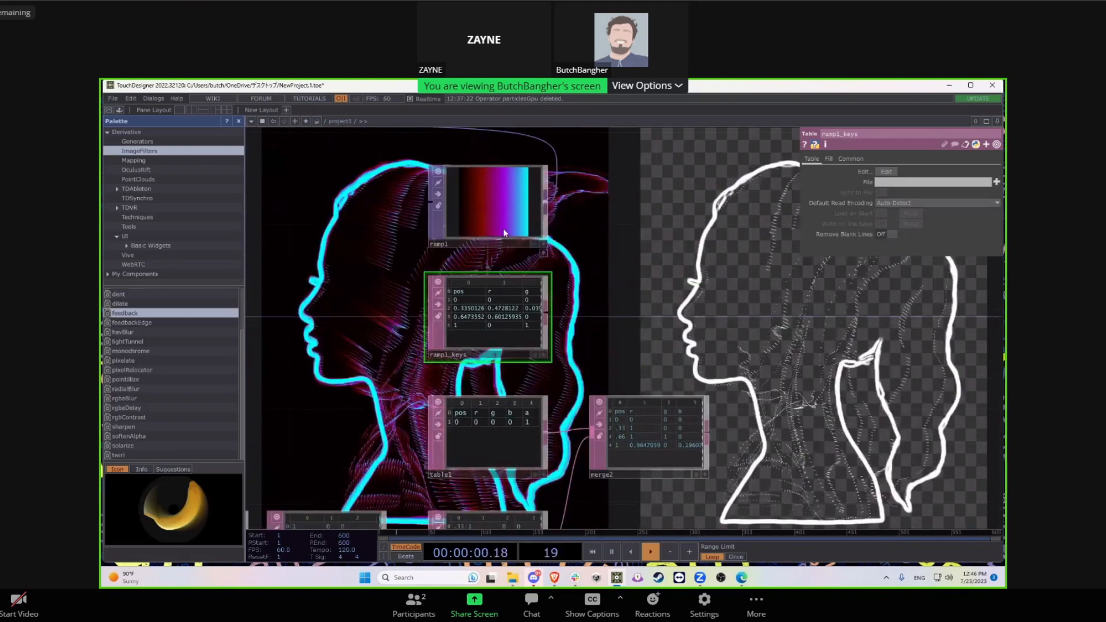
# Step: Place merge2 beside ramp1_keys and assign merge2 as the DAT of ramp1
pyautogui.moveTo(618, 392); pyautogui.dragTo(644, 303)
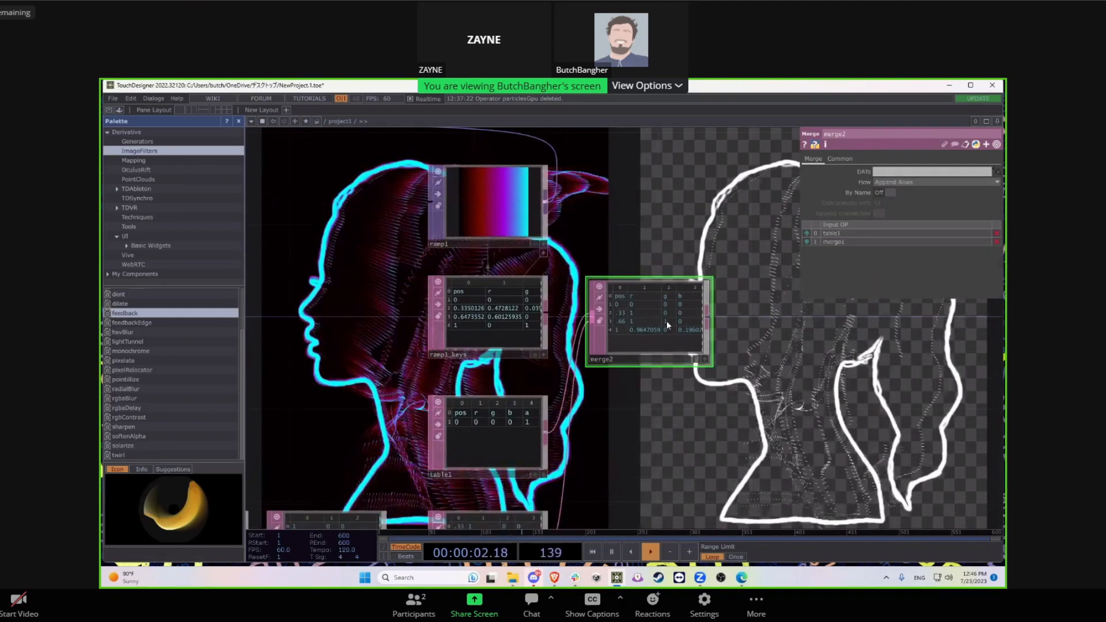
pyautogui.click(496, 214)
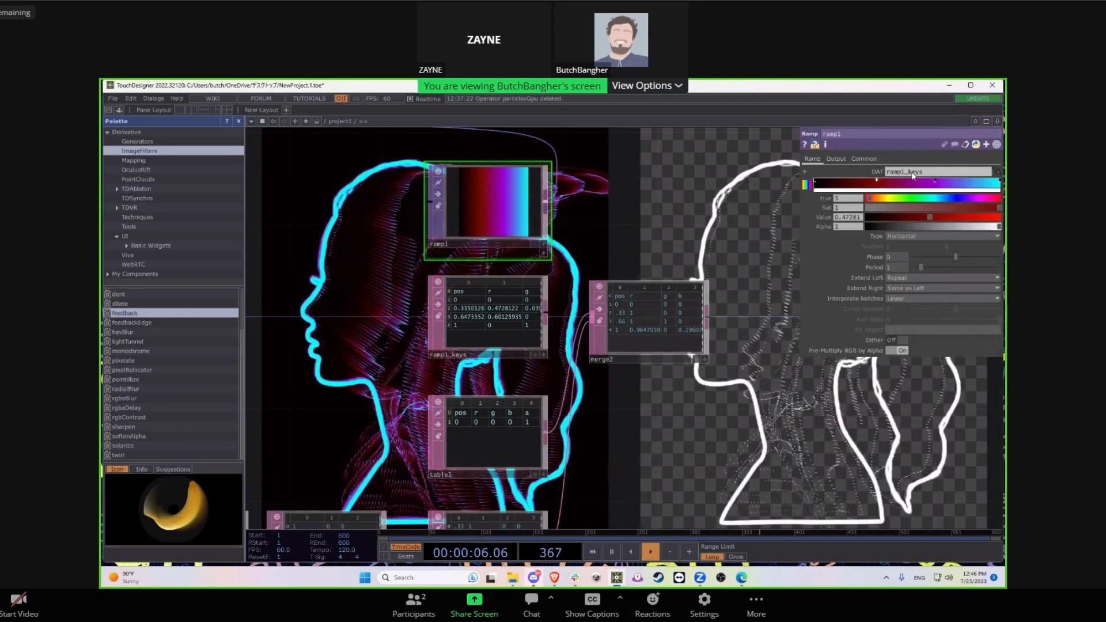
pyautogui.moveTo(677, 303); pyautogui.dragTo(906, 171)
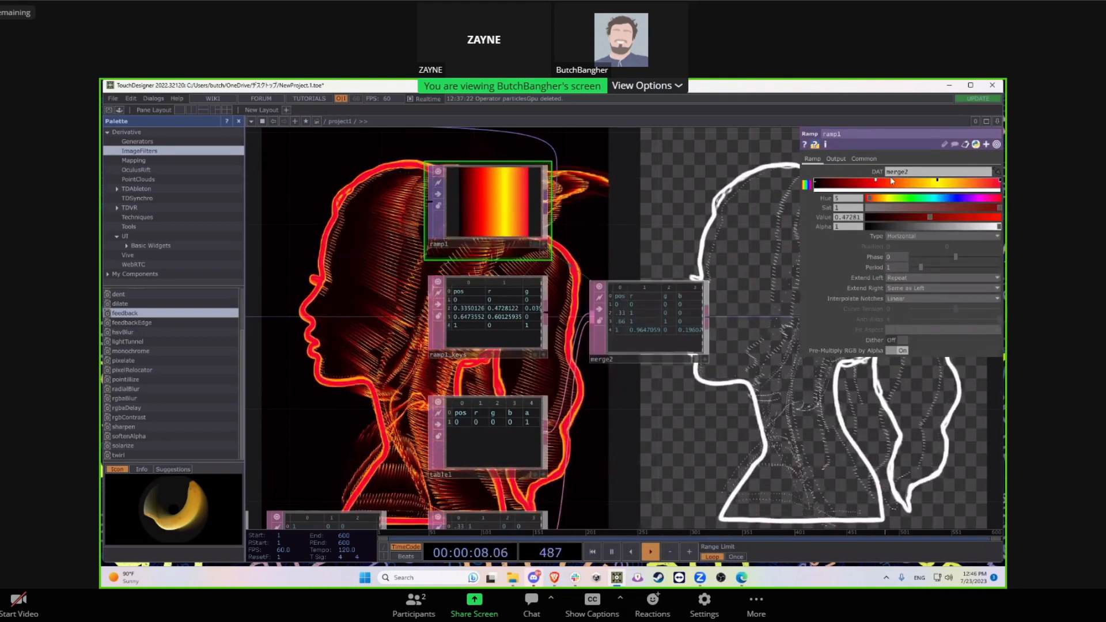
# Step: Drive noise2's Z translation with an expression of absolute time in seconds multiplied by .5
pyautogui.moveTo(555, 400); pyautogui.dragTo(592, 359)
pyautogui.scroll(-3, 590, 359)
pyautogui.moveTo(421, 325); pyautogui.dragTo(543, 288)
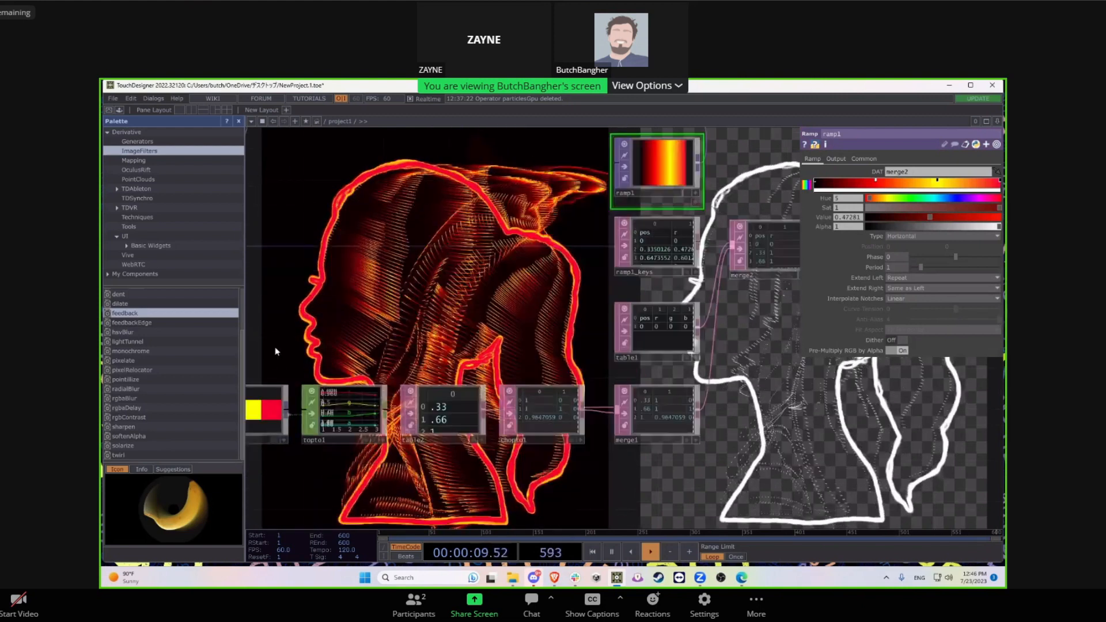
pyautogui.moveTo(360, 358); pyautogui.dragTo(434, 359)
pyautogui.scroll(3, 411, 419)
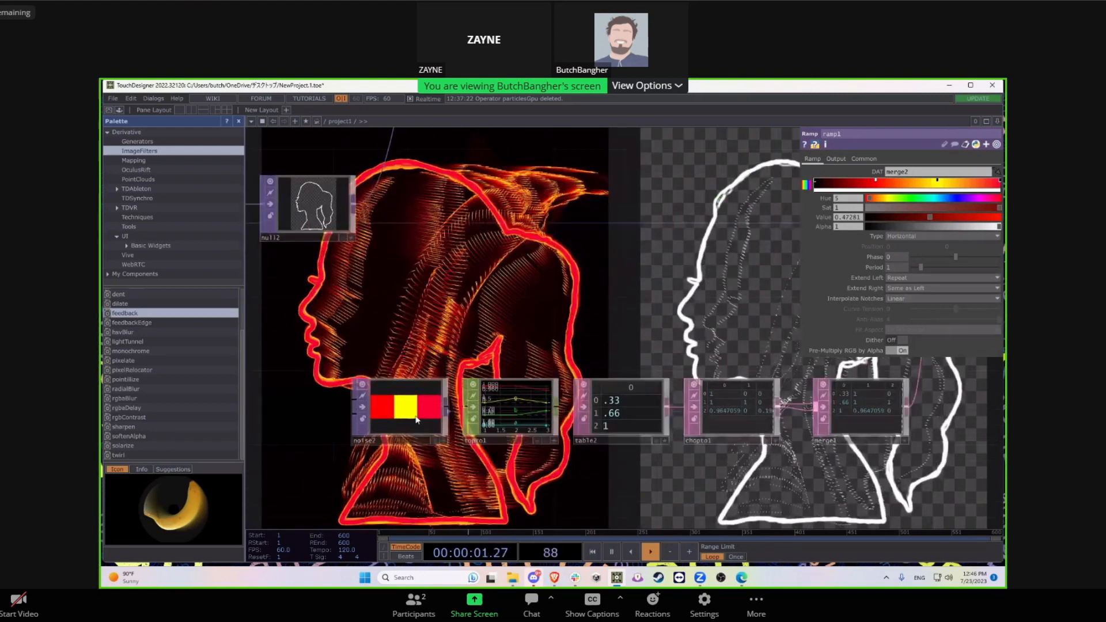
pyautogui.click(411, 419)
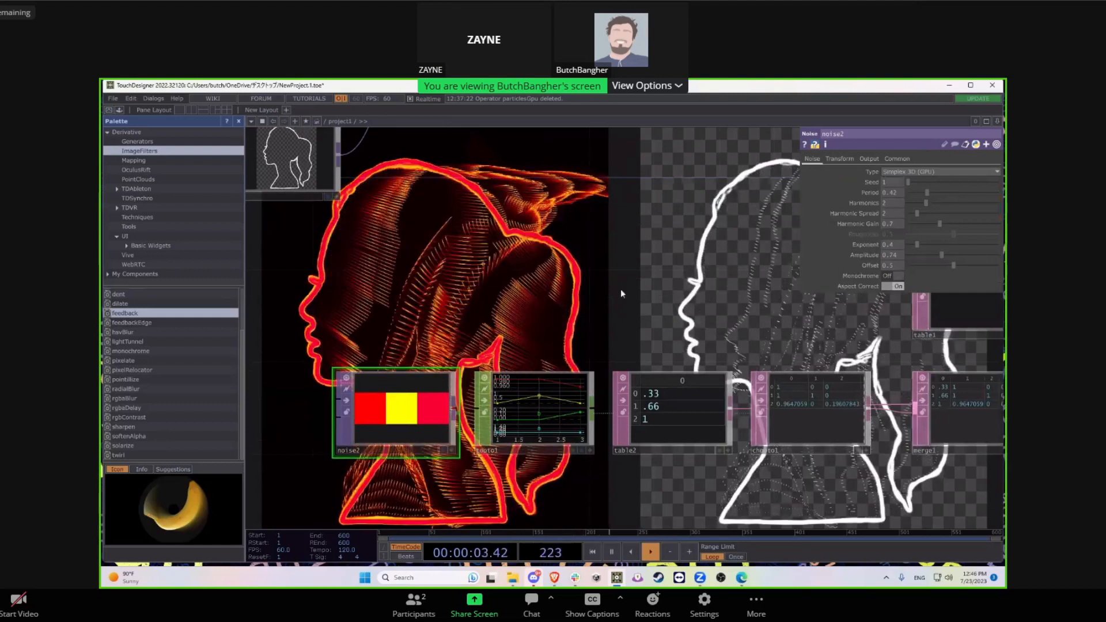
pyautogui.moveTo(620, 288); pyautogui.dragTo(600, 336)
pyautogui.click(851, 160)
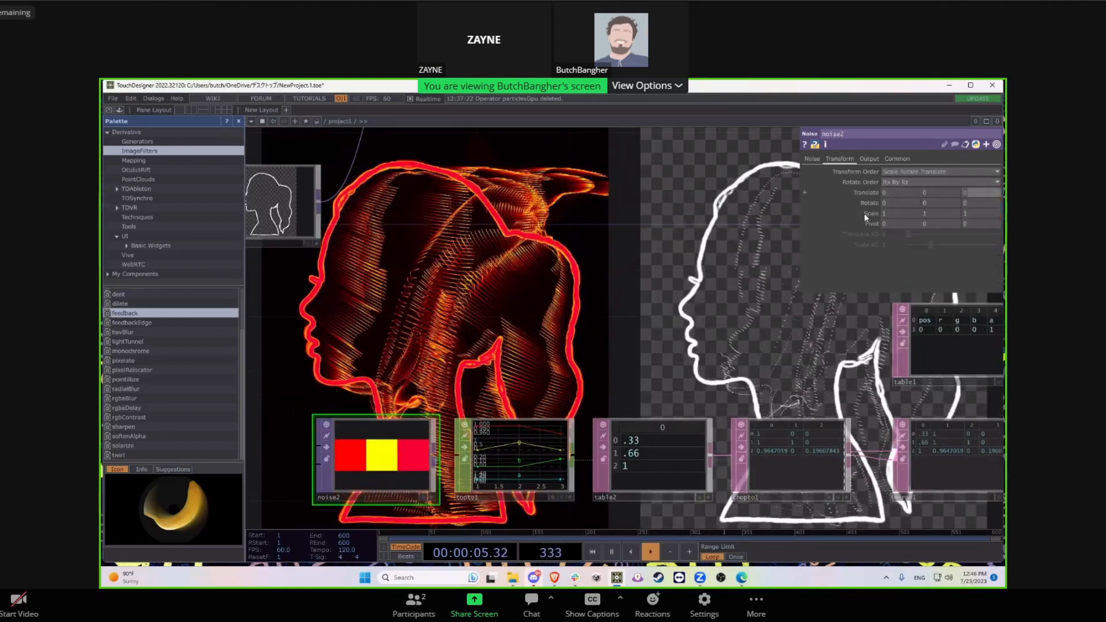
pyautogui.write('abst')
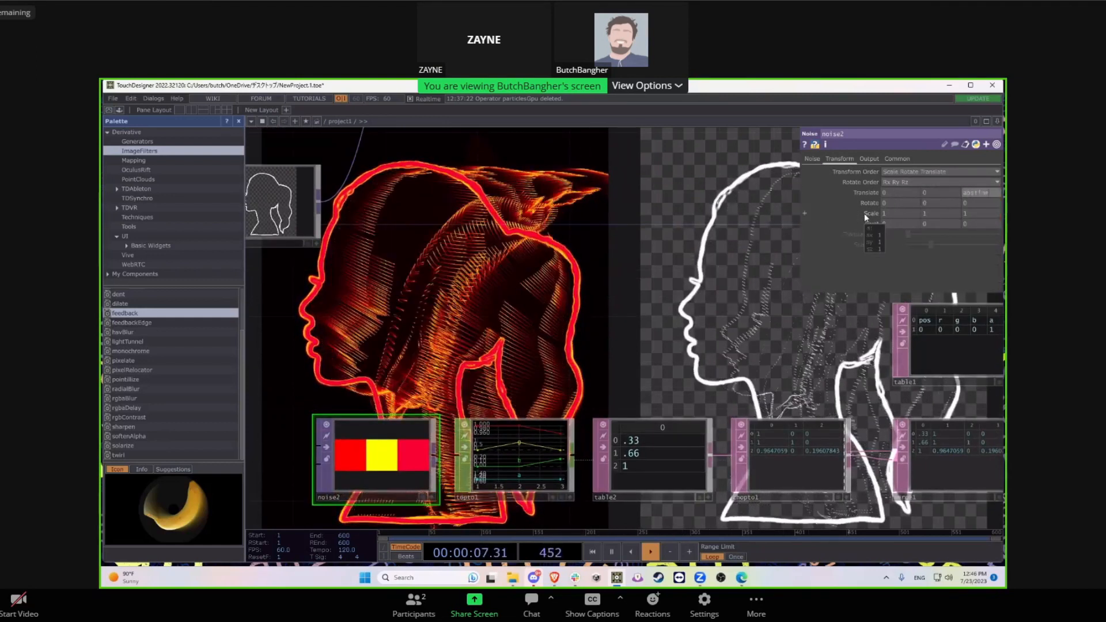
pyautogui.write('ime.secon')
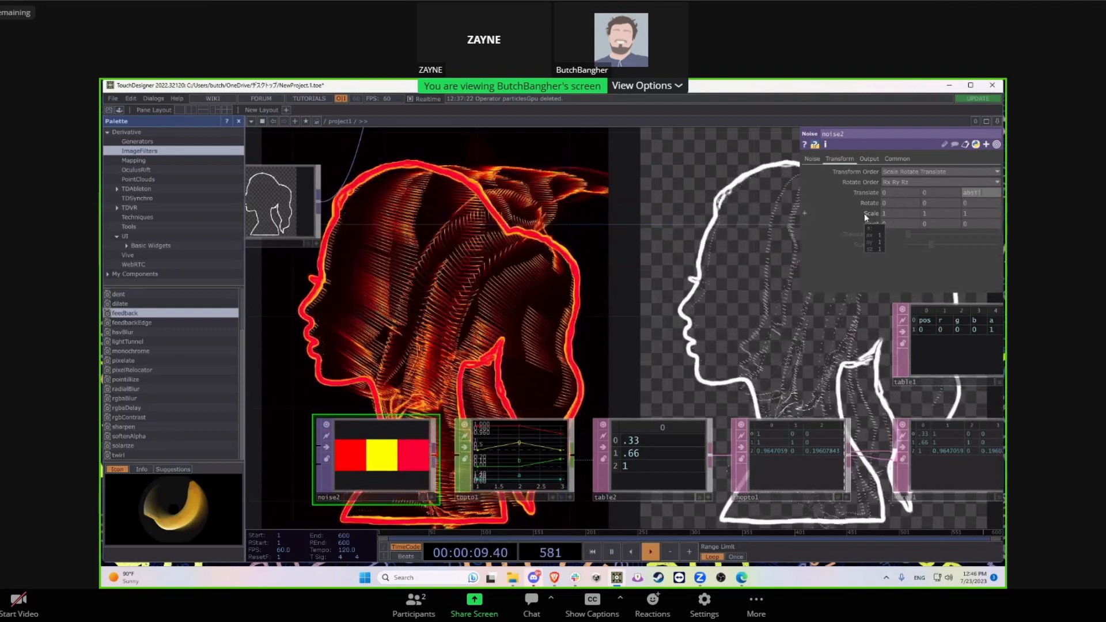
pyautogui.write('ds * .2')
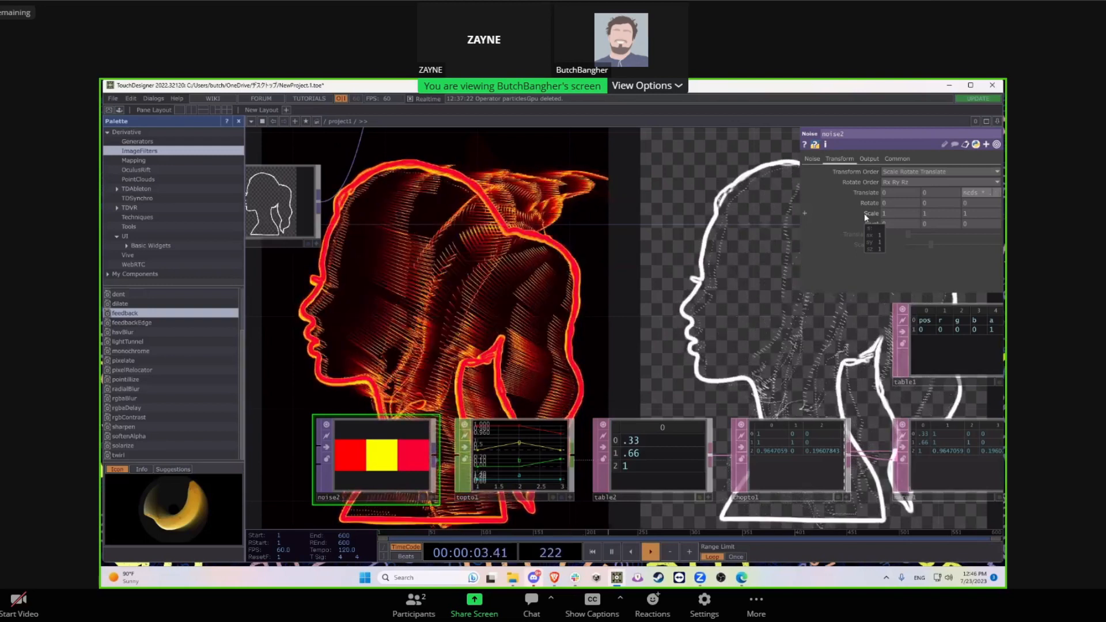
pyautogui.press('Return')
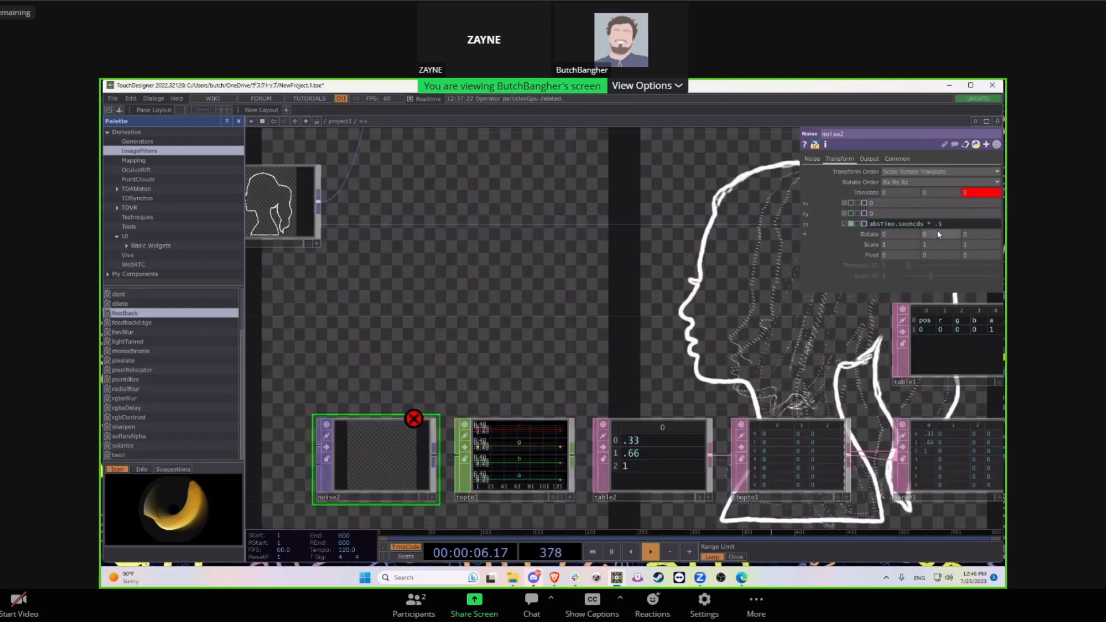
# Step: Correct the misspelled word in noise2's Z translation expression so it reads absTime.seconds * .5
pyautogui.write('c')
pyautogui.click(920, 225)
pyautogui.press('BackSpace')
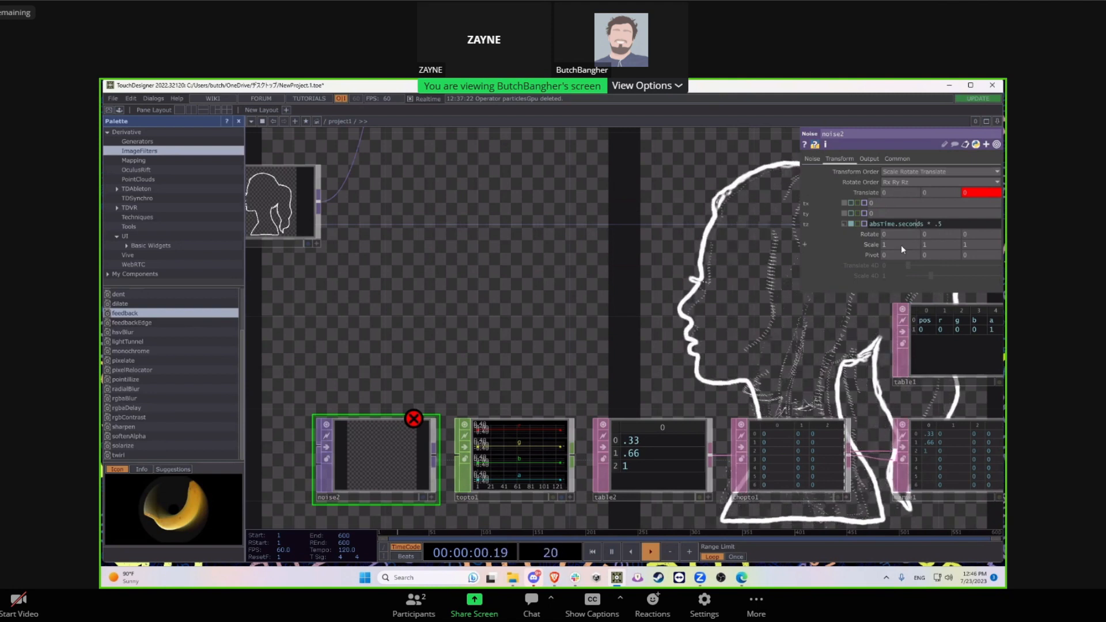
pyautogui.press('Return')
# Step: Tune noise2's colour variation with Exponent 2.69, Harmonic Spread 2.4 and Harmonic Gain about 0.46
pyautogui.moveTo(615, 318); pyautogui.dragTo(521, 350)
pyautogui.scroll(-3, 520, 351)
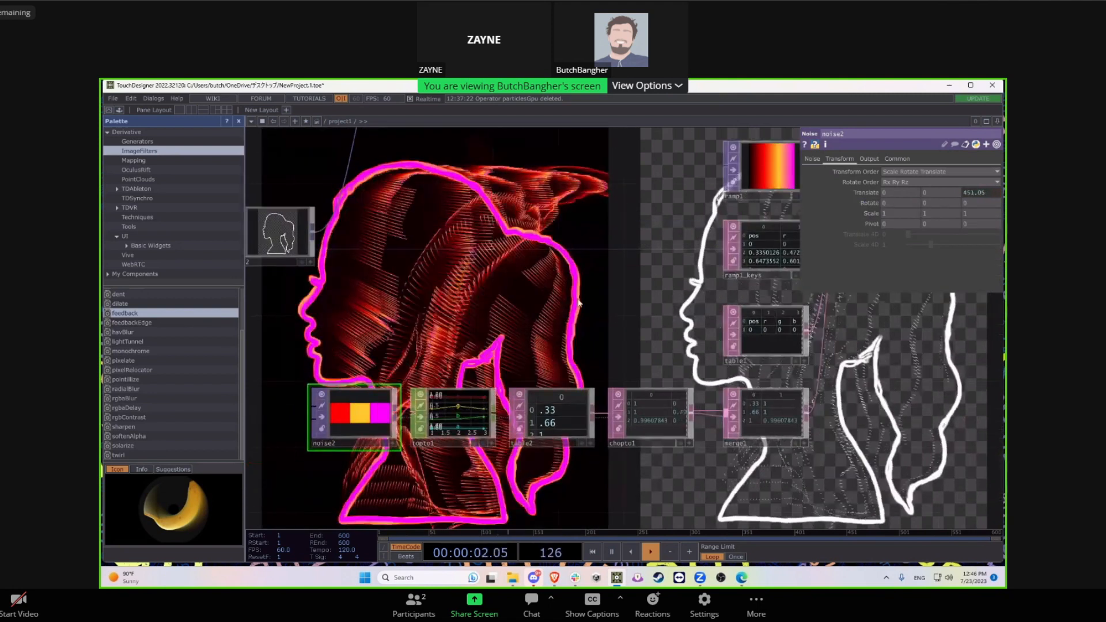
pyautogui.moveTo(579, 304); pyautogui.dragTo(543, 368)
pyautogui.moveTo(410, 452); pyautogui.dragTo(599, 396)
pyautogui.scroll(4, 518, 427)
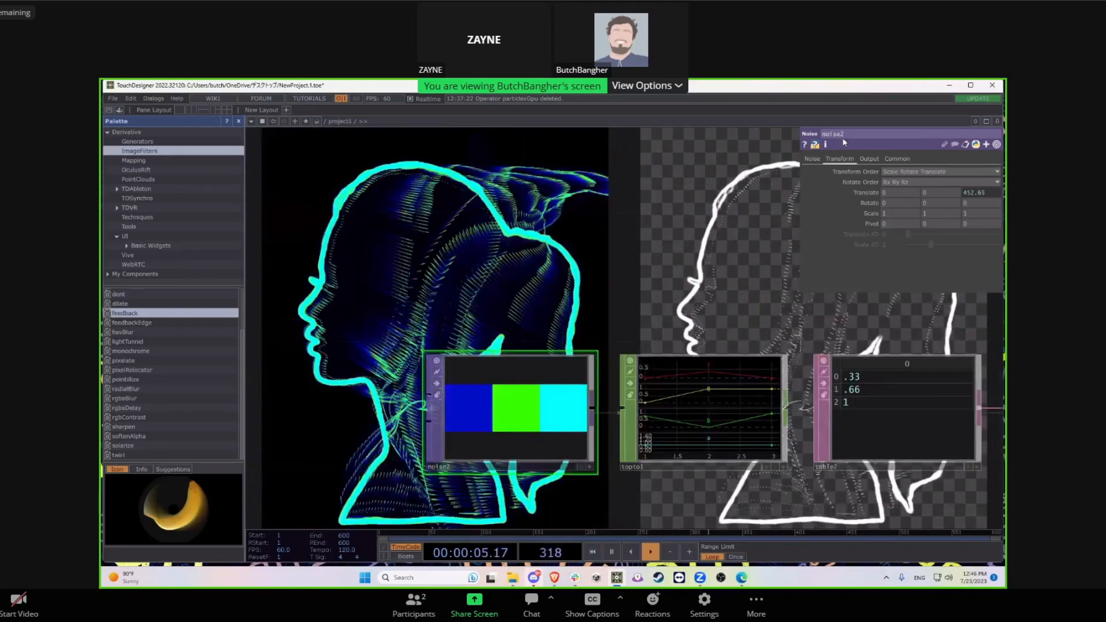
pyautogui.click(810, 160)
pyautogui.moveTo(544, 224); pyautogui.dragTo(557, 229)
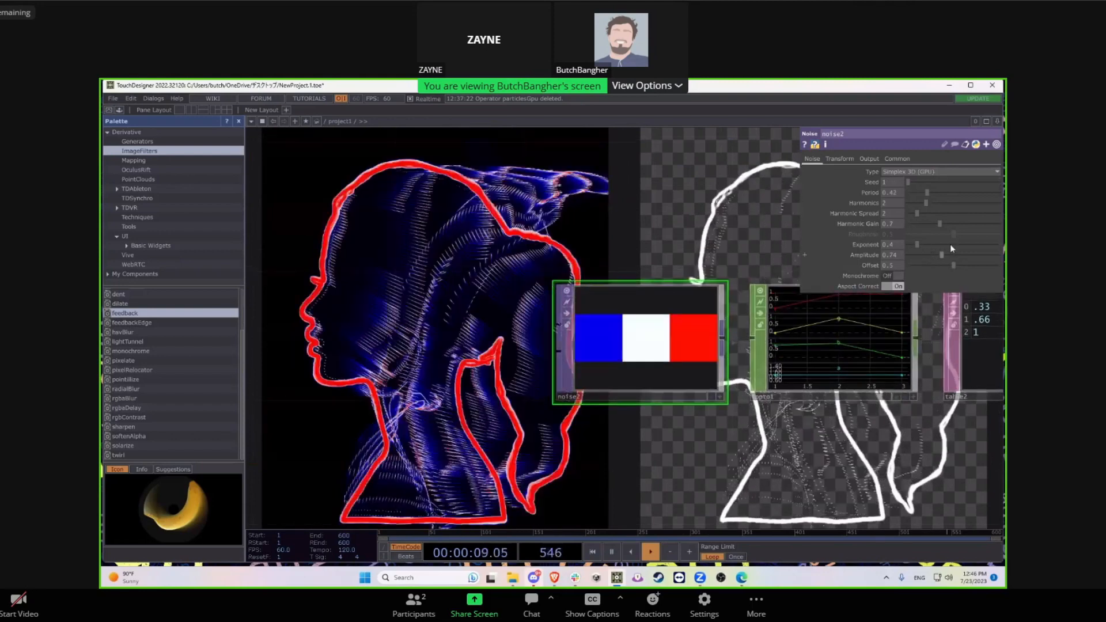
pyautogui.moveTo(949, 244); pyautogui.dragTo(941, 245)
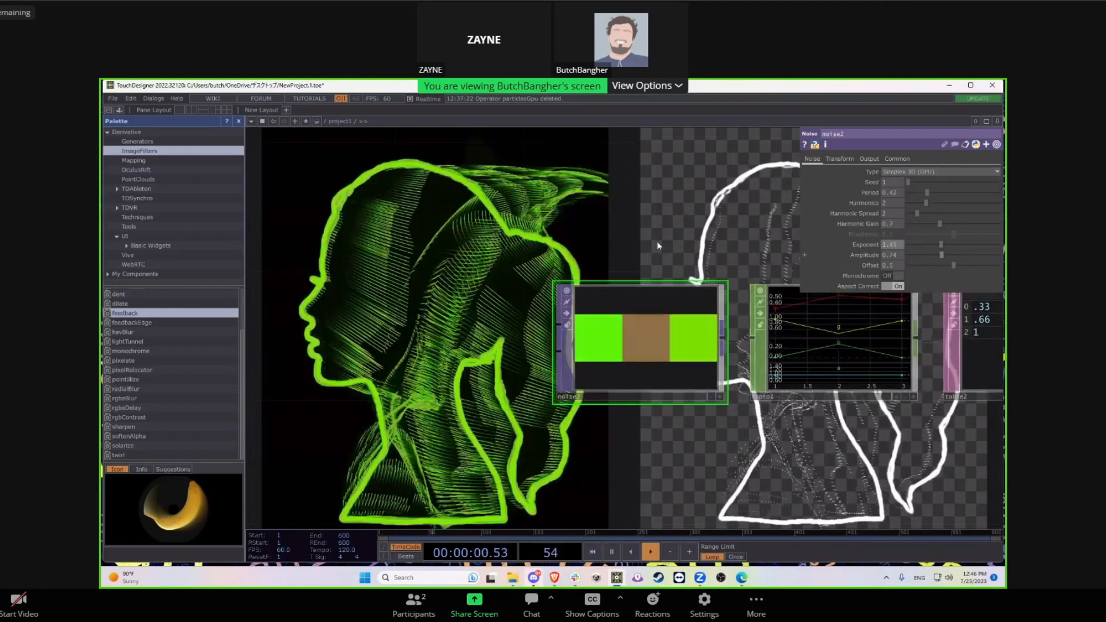
pyautogui.moveTo(941, 246); pyautogui.dragTo(914, 252)
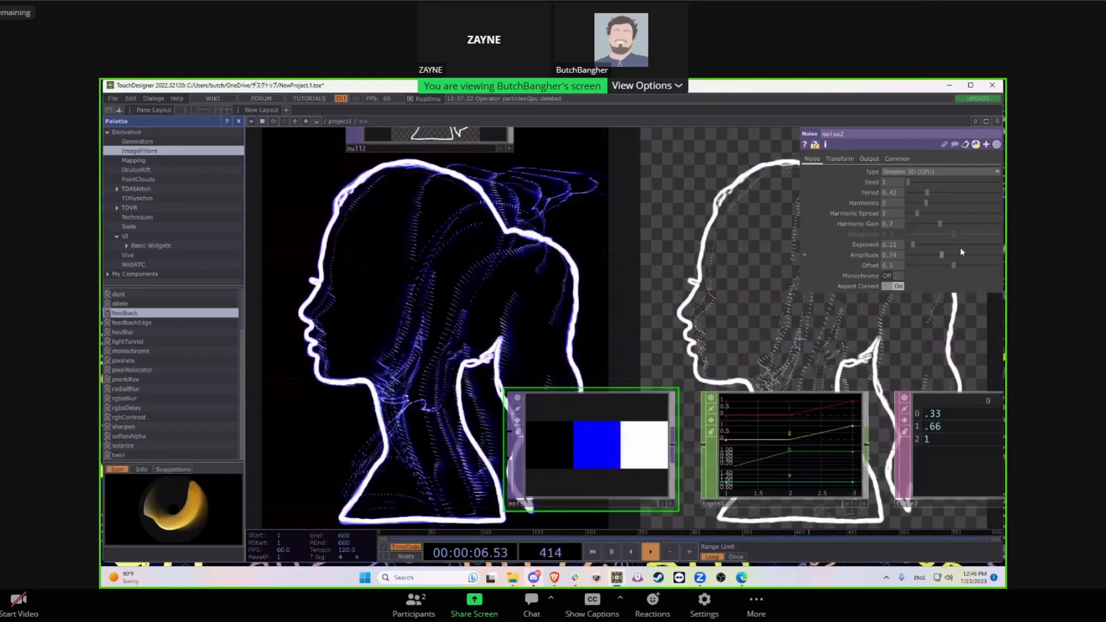
pyautogui.click(966, 246)
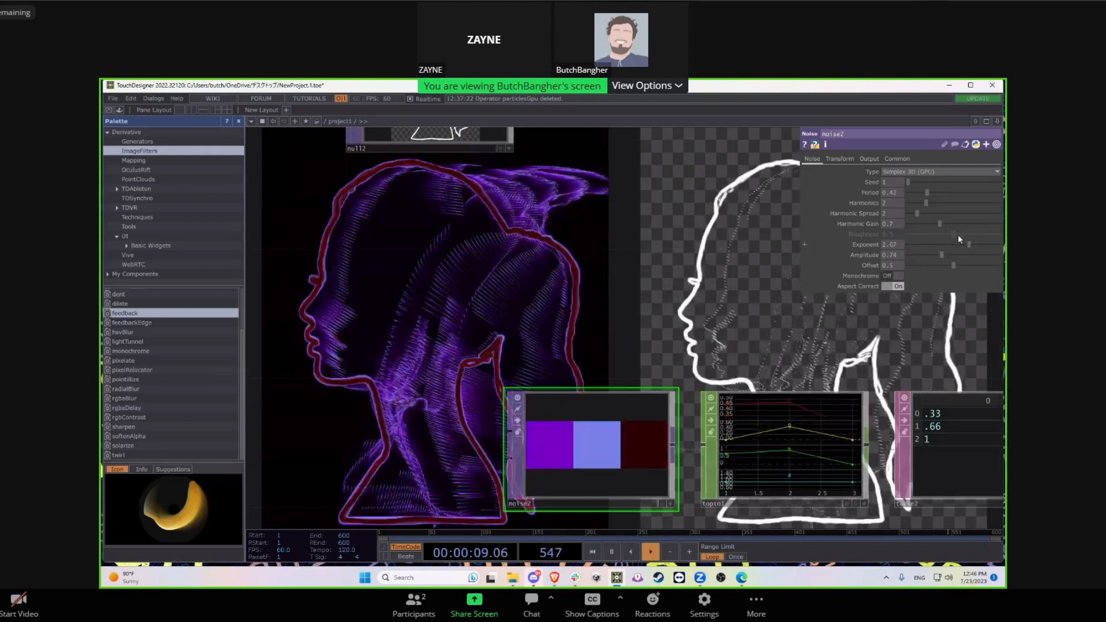
pyautogui.moveTo(943, 224)
pyautogui.mouseDown()
pyautogui.moveTo(919, 225)
pyautogui.moveTo(1002, 233)
pyautogui.moveTo(960, 233)
pyautogui.moveTo(971, 213)
pyautogui.moveTo(922, 220)
pyautogui.moveTo(943, 226)
pyautogui.moveTo(928, 226)
pyautogui.mouseUp()
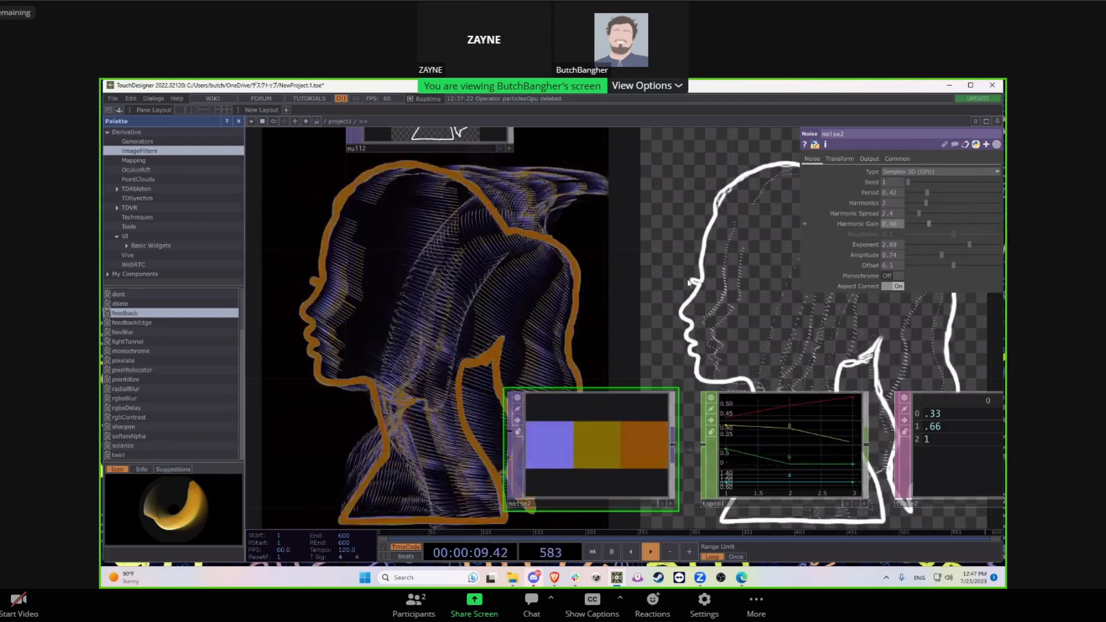
pyautogui.scroll(-8, 663, 286)
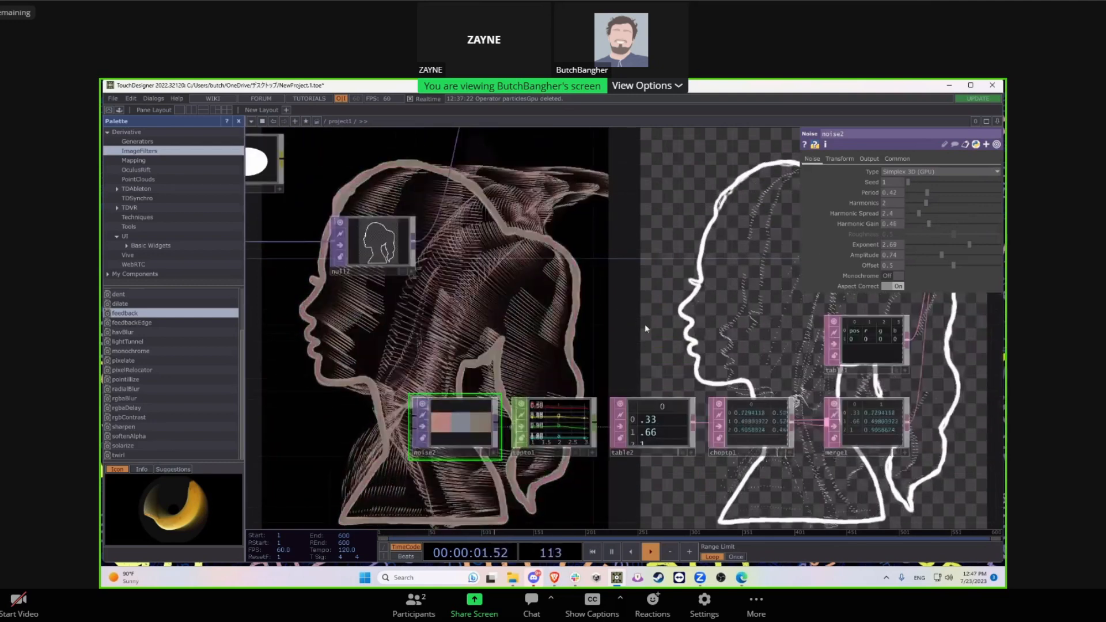
pyautogui.scroll(-3, 543, 337)
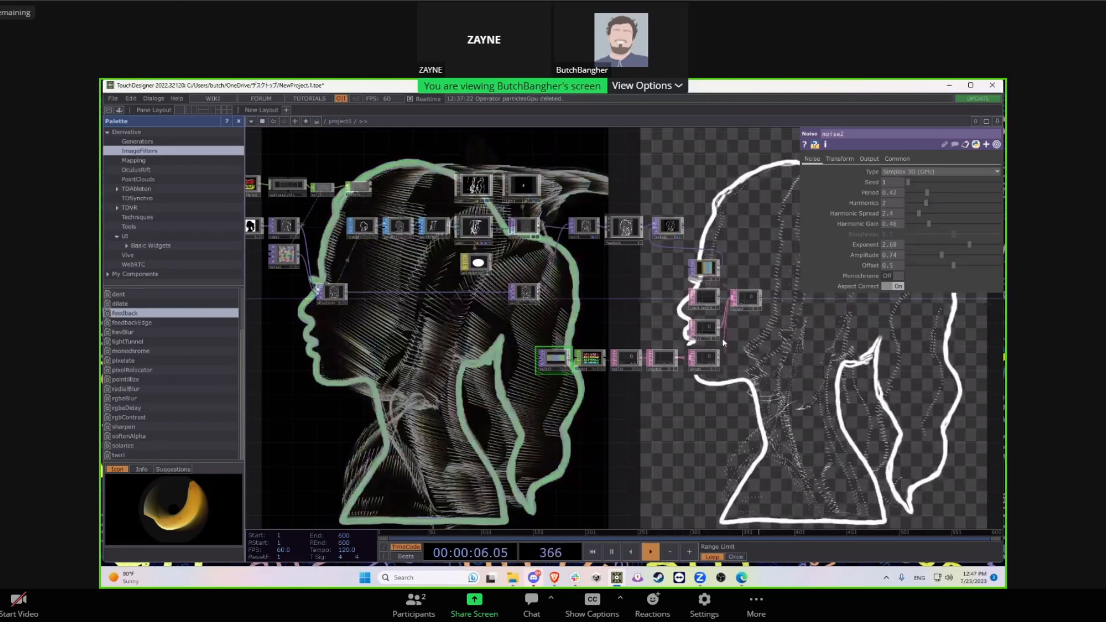
pyautogui.scroll(4, 693, 393)
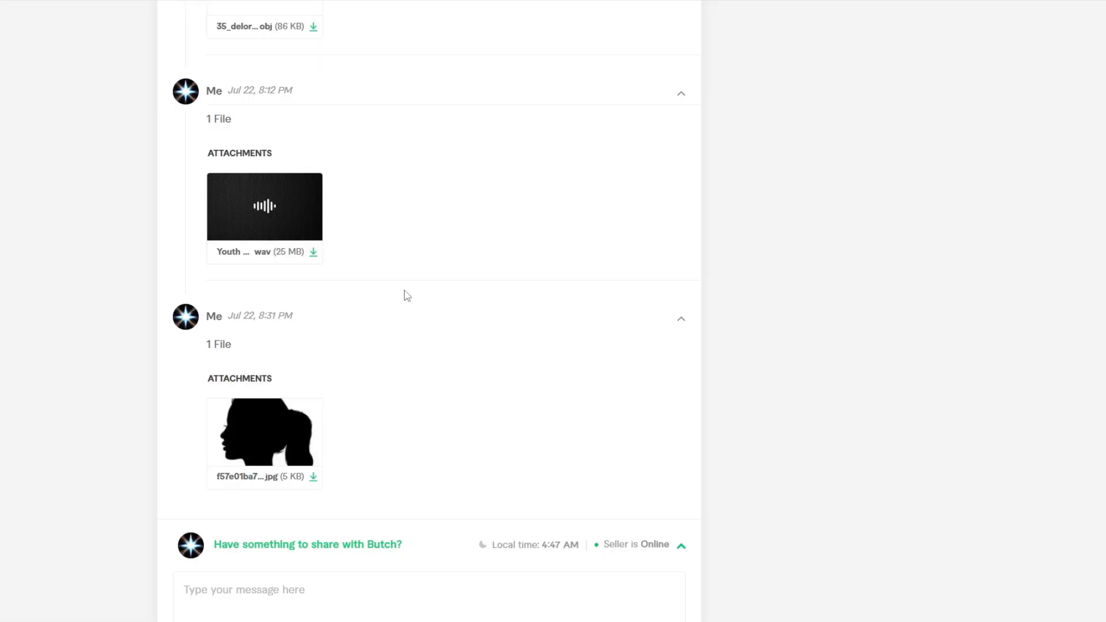
# Step: Switch to the Fiverr order page and attach the OBJ file from the silver-surfer obj folder to the message
pyautogui.scroll(-6, 407, 296)
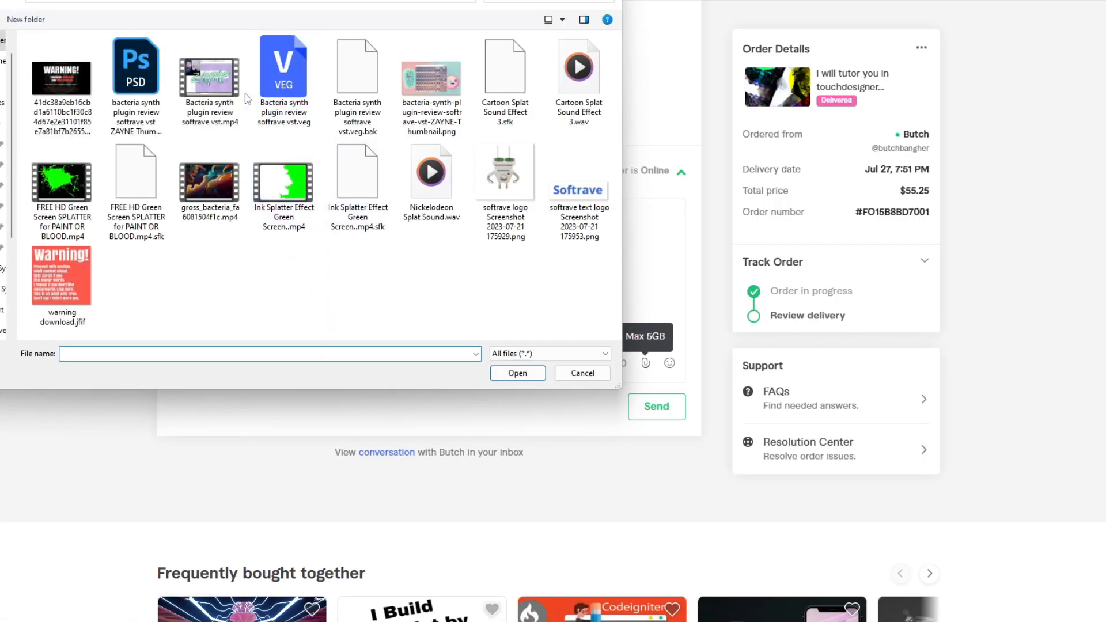
pyautogui.click(607, 376)
pyautogui.moveTo(568, 621)
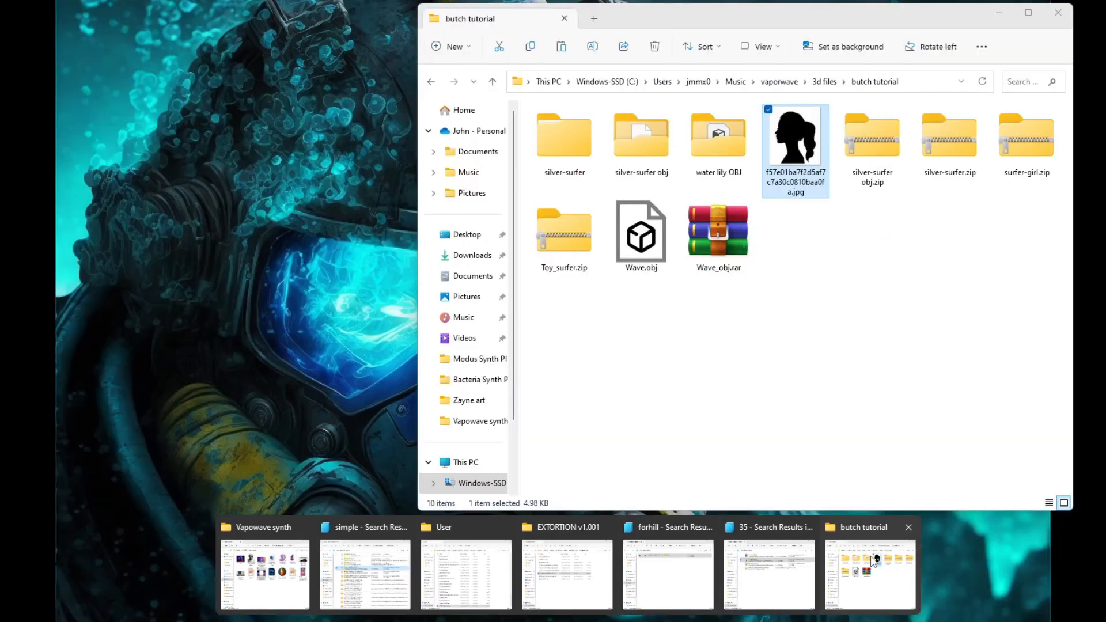
pyautogui.click(842, 555)
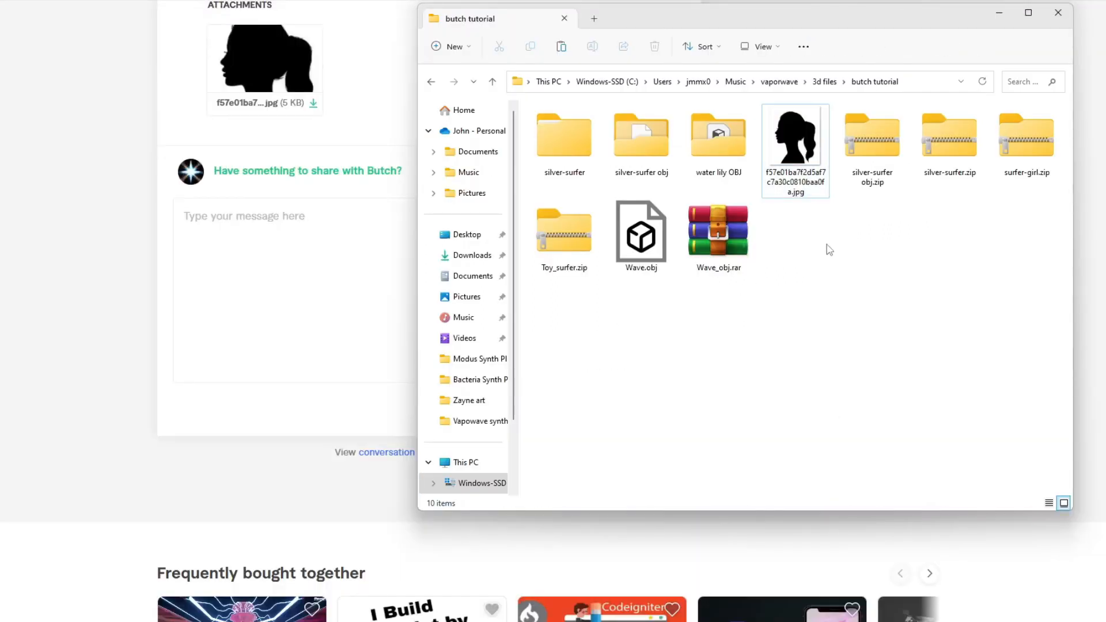
pyautogui.doubleClick(673, 153)
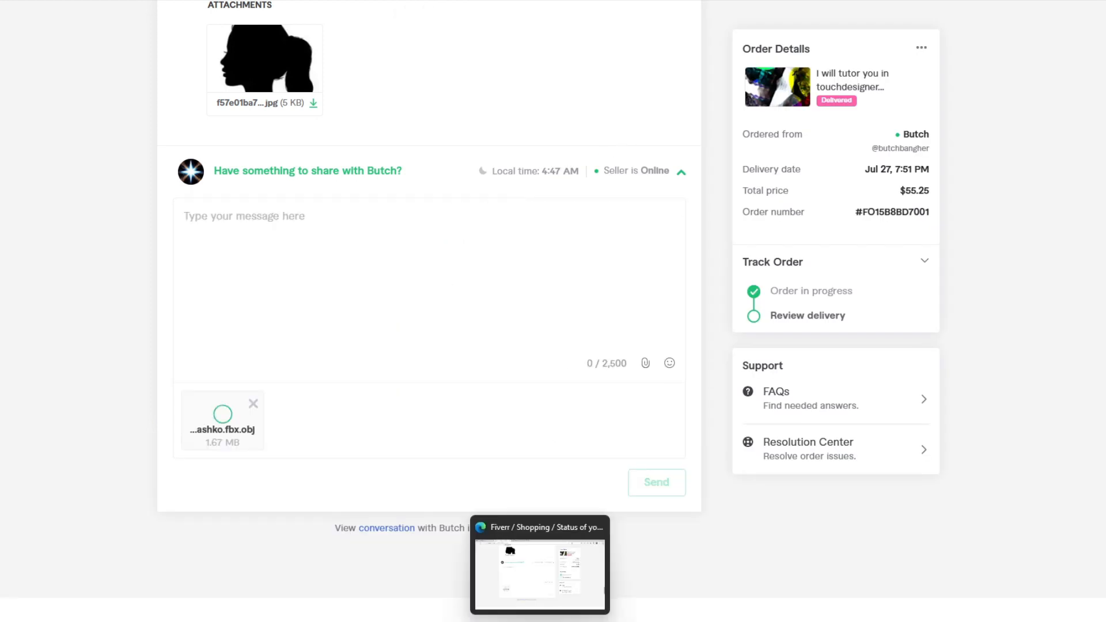
# Step: Attach Wave.obj from the butch tutorial folder to the order message and send both files
pyautogui.moveTo(685, 569)
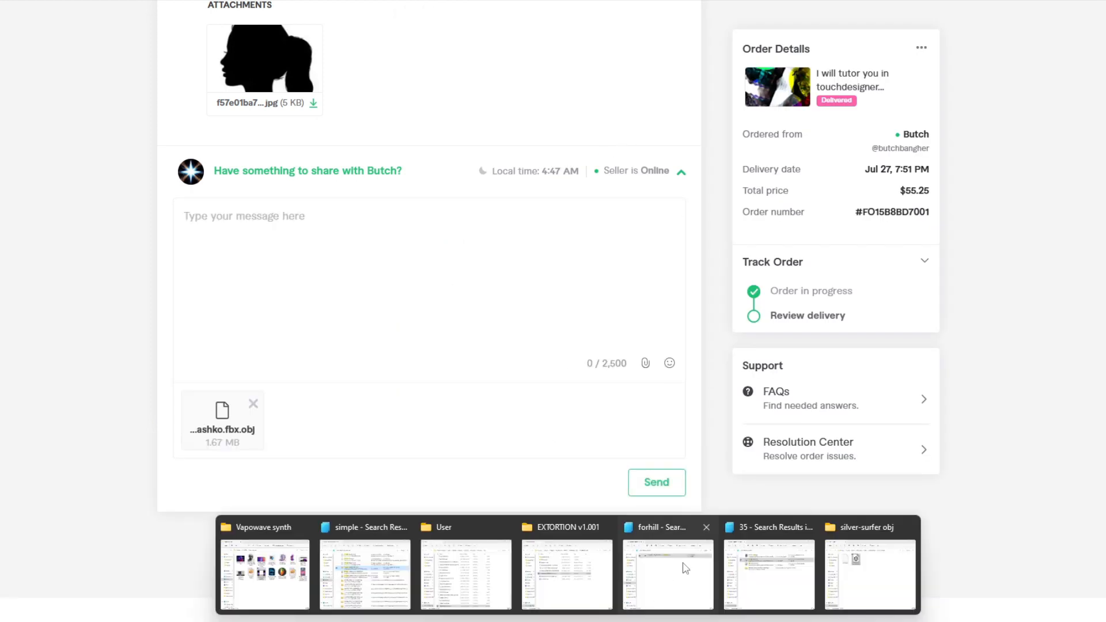
pyautogui.click(906, 579)
pyautogui.moveTo(681, 185); pyautogui.dragTo(323, 298)
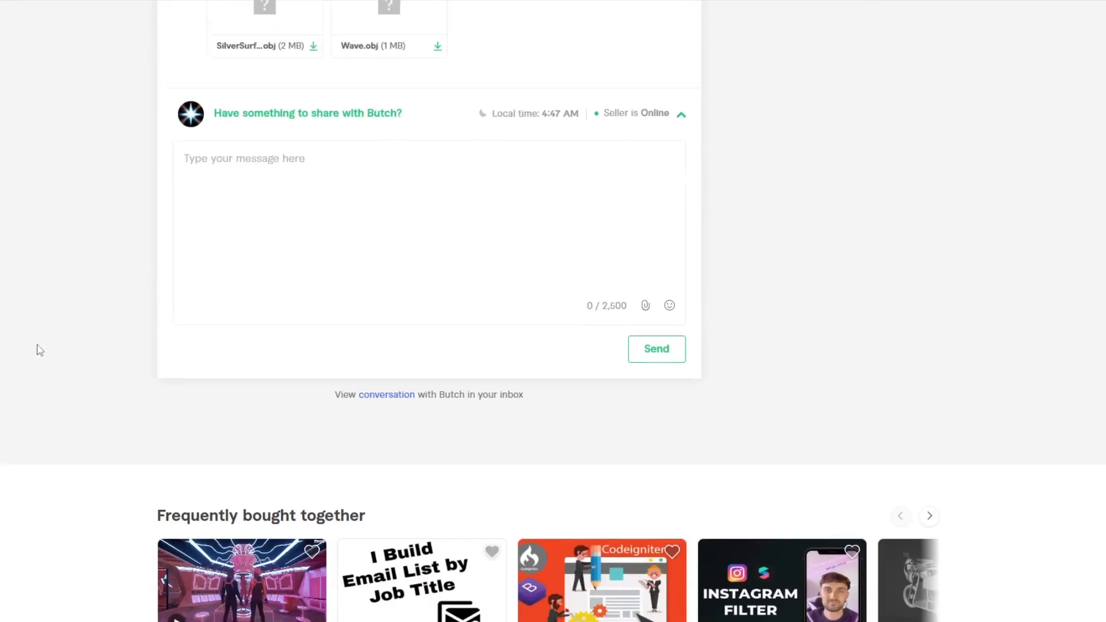
pyautogui.scroll(6, 39, 349)
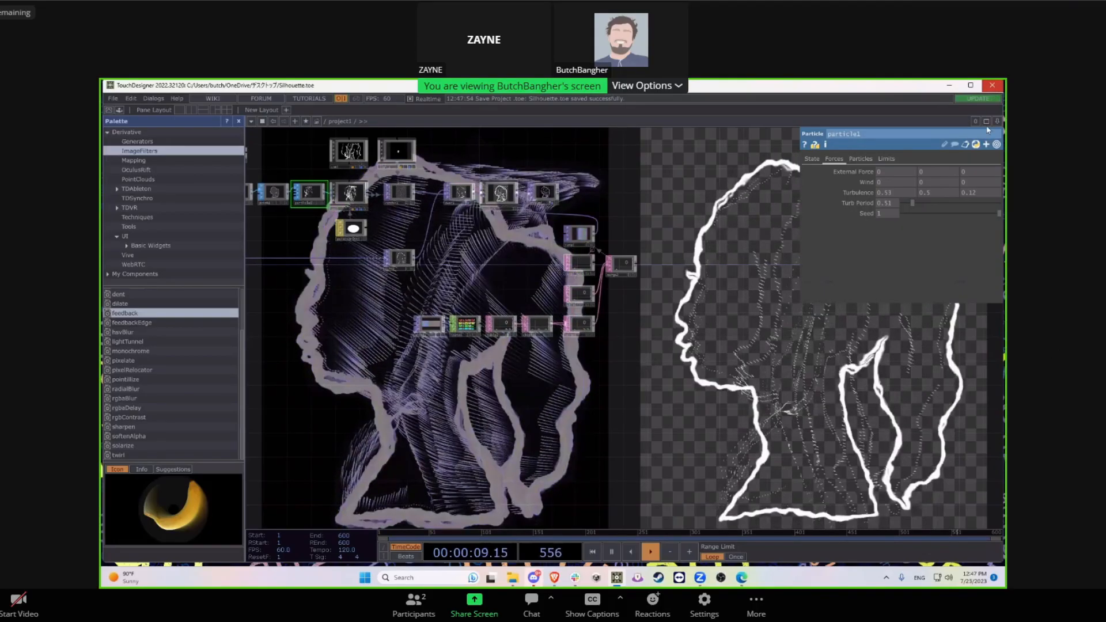
# Step: Close the Silhouette project, start a new TouchDesigner project and delete all its default operators
pyautogui.click(992, 86)
pyautogui.click(617, 577)
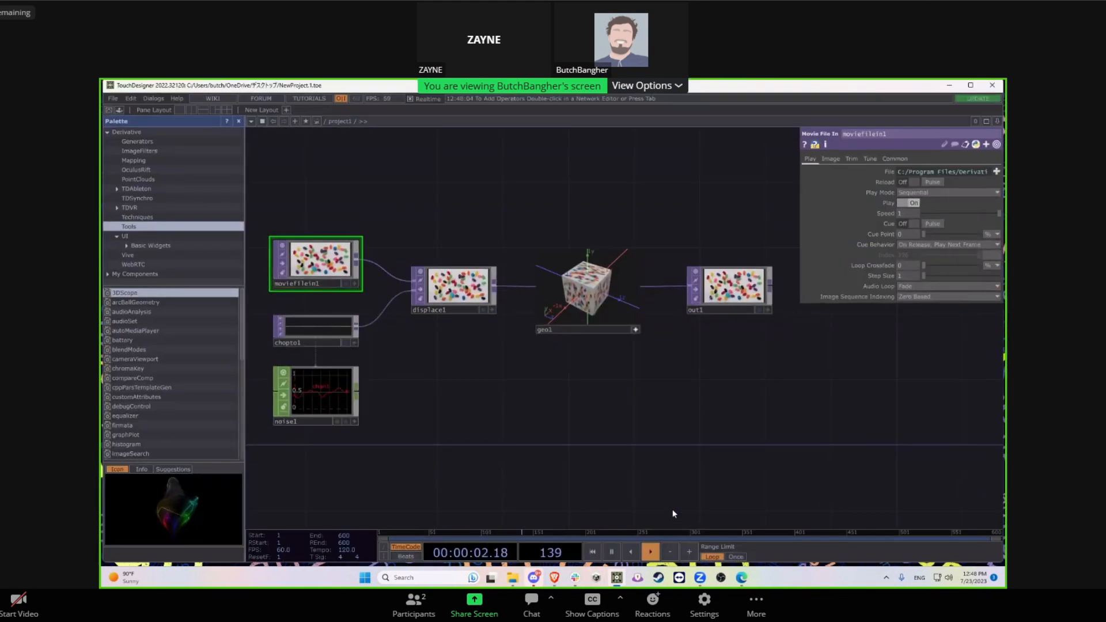
pyautogui.moveTo(344, 222); pyautogui.dragTo(309, 238, button='right')
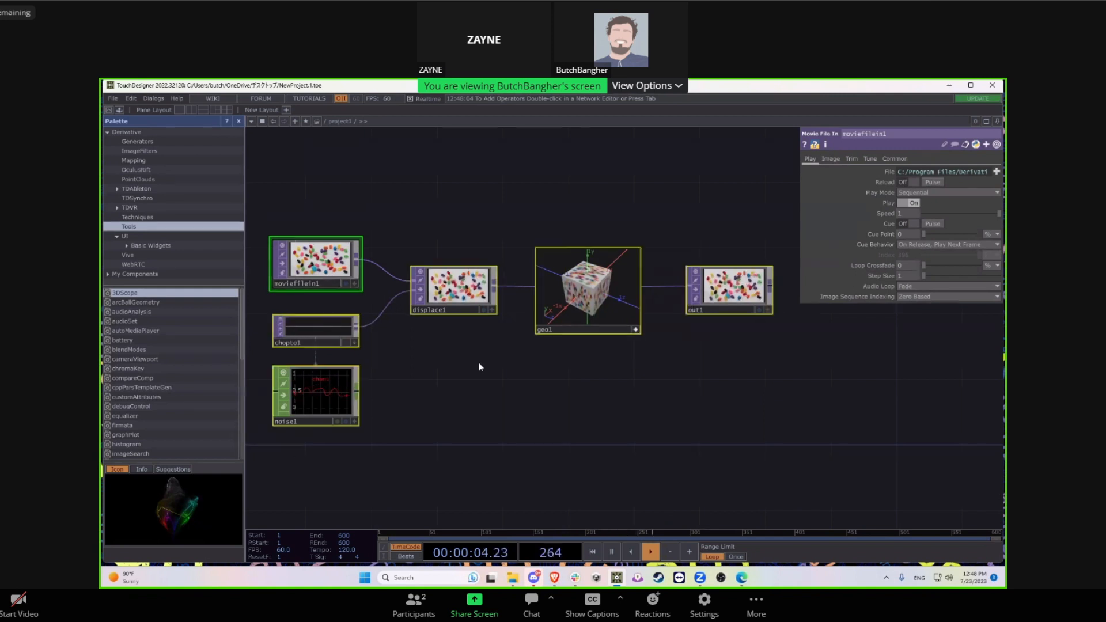
pyautogui.press('Delete')
pyautogui.doubleClick(499, 382)
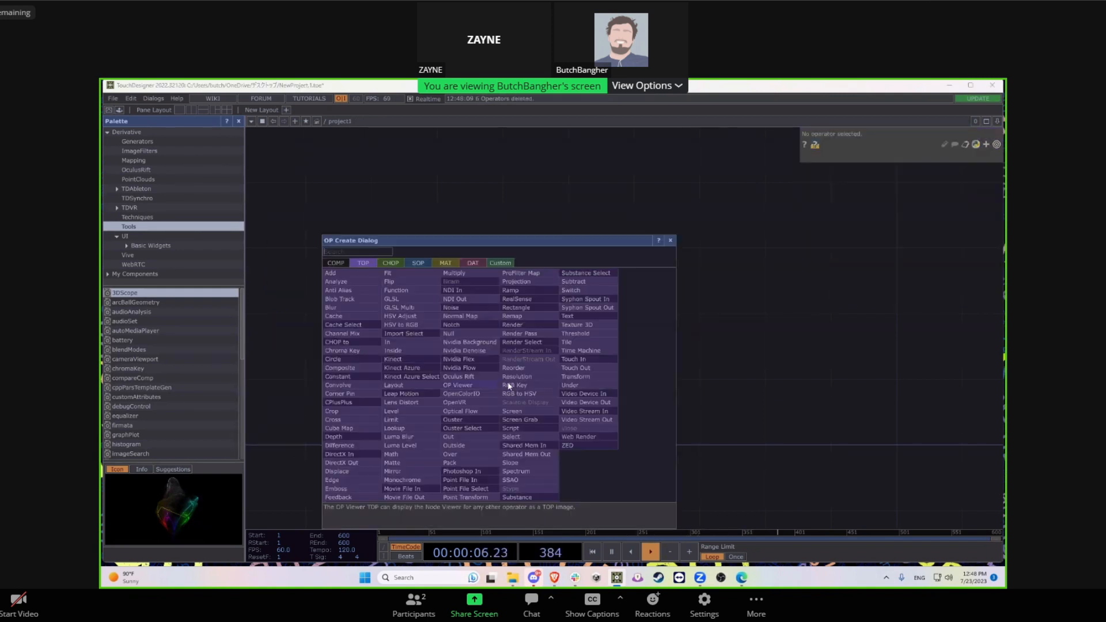
pyautogui.press('Escape')
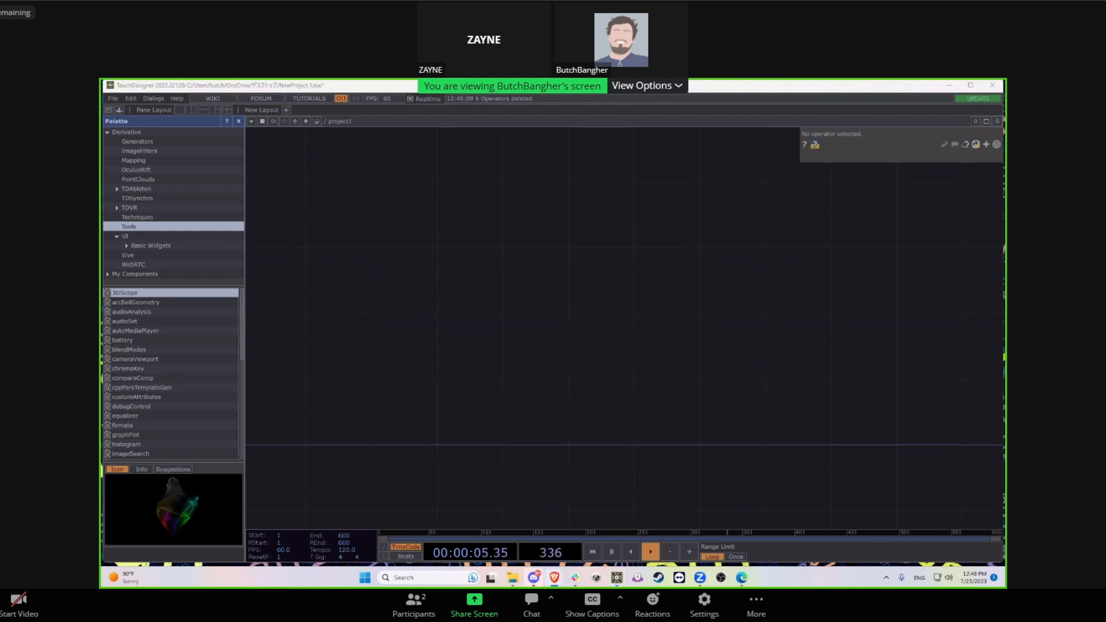
# Step: Import the silver surfer OBJ and Wave.obj into the empty network as File In SOPs
pyautogui.moveTo(551, 348); pyautogui.dragTo(552, 349)
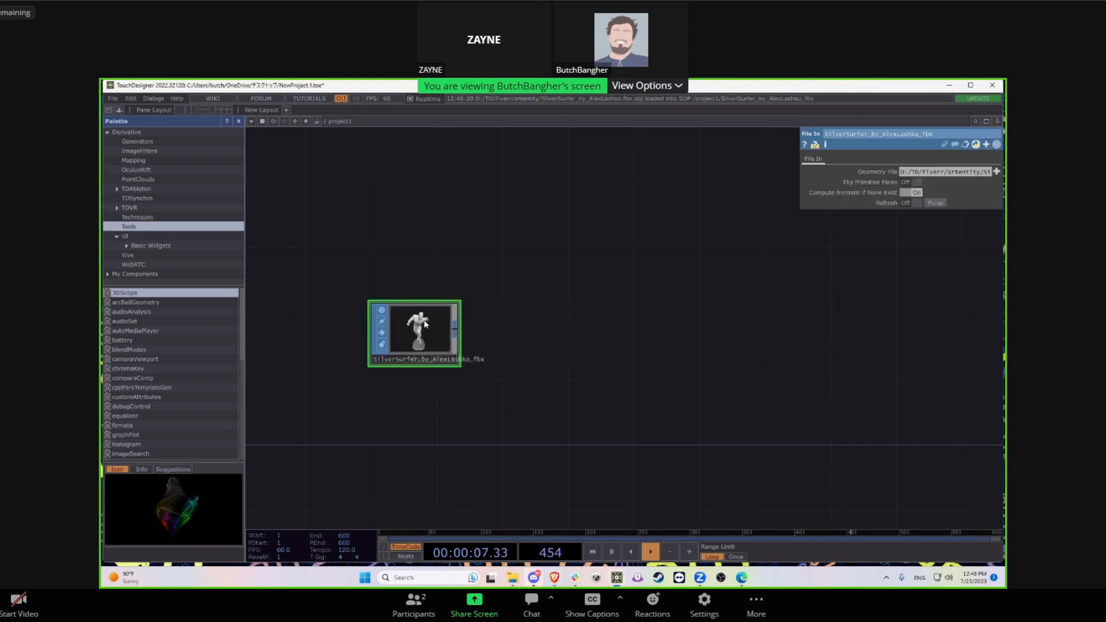
pyautogui.scroll(3, 425, 324)
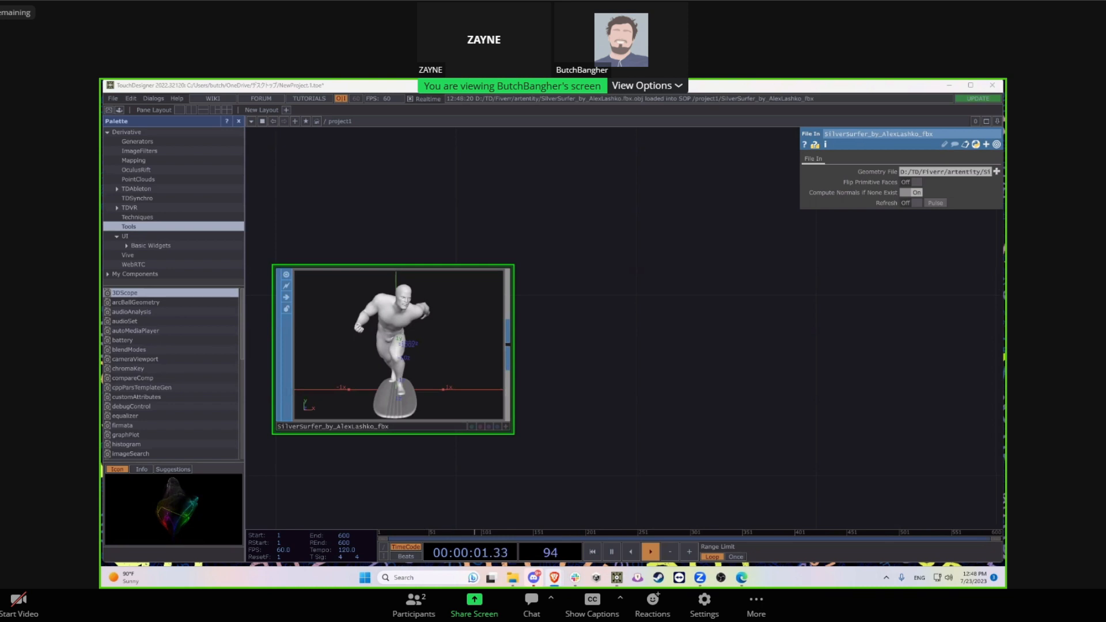
pyautogui.moveTo(669, 345); pyautogui.dragTo(584, 367)
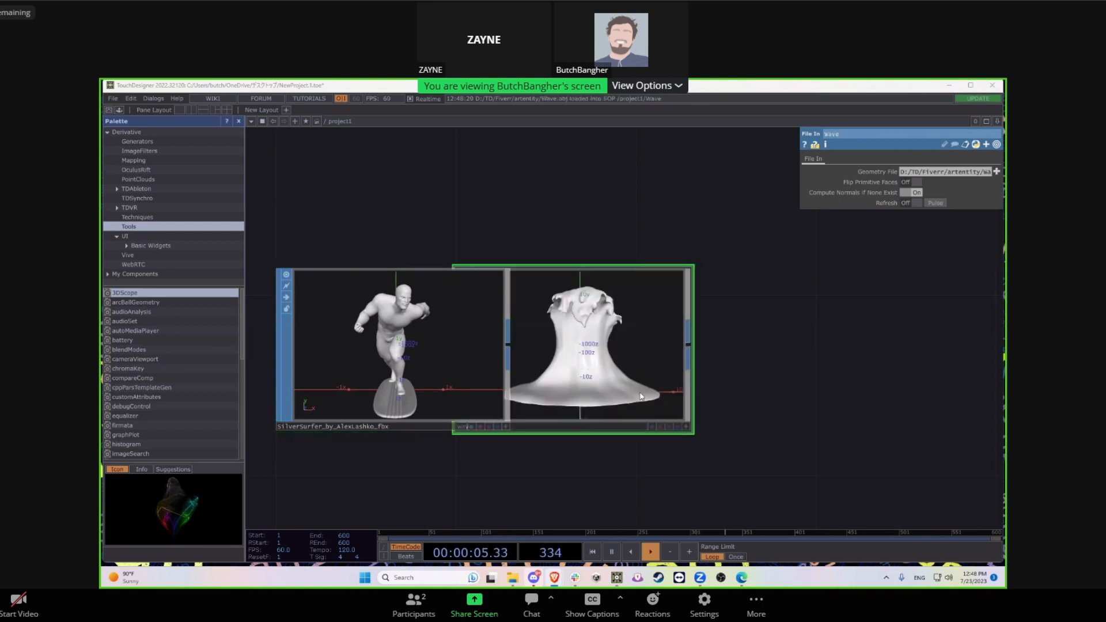
# Step: Move the Wave node clear of the silver surfer node and examine the wave model from the side
pyautogui.moveTo(641, 397); pyautogui.dragTo(777, 396)
pyautogui.scroll(2, 738, 419)
pyautogui.click(856, 431)
pyautogui.moveTo(599, 381); pyautogui.dragTo(727, 396)
pyautogui.scroll(-3, 528, 403)
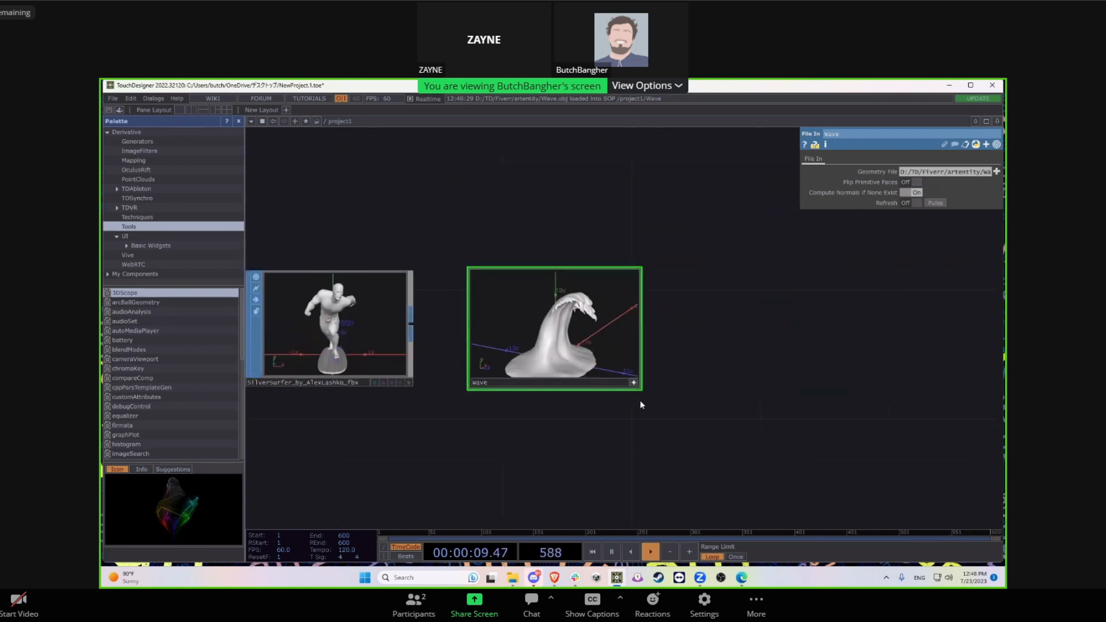
# Step: Place the Wave node directly below the silver surfer node and display its geometry information
pyautogui.scroll(5, 386, 405)
pyautogui.moveTo(518, 412); pyautogui.dragTo(435, 409)
pyautogui.scroll(-5, 434, 409)
pyautogui.moveTo(538, 372); pyautogui.dragTo(410, 437)
pyautogui.moveTo(540, 428); pyautogui.dragTo(637, 372)
pyautogui.moveTo(542, 353); pyautogui.dragTo(445, 417)
pyautogui.middleClick(436, 424)
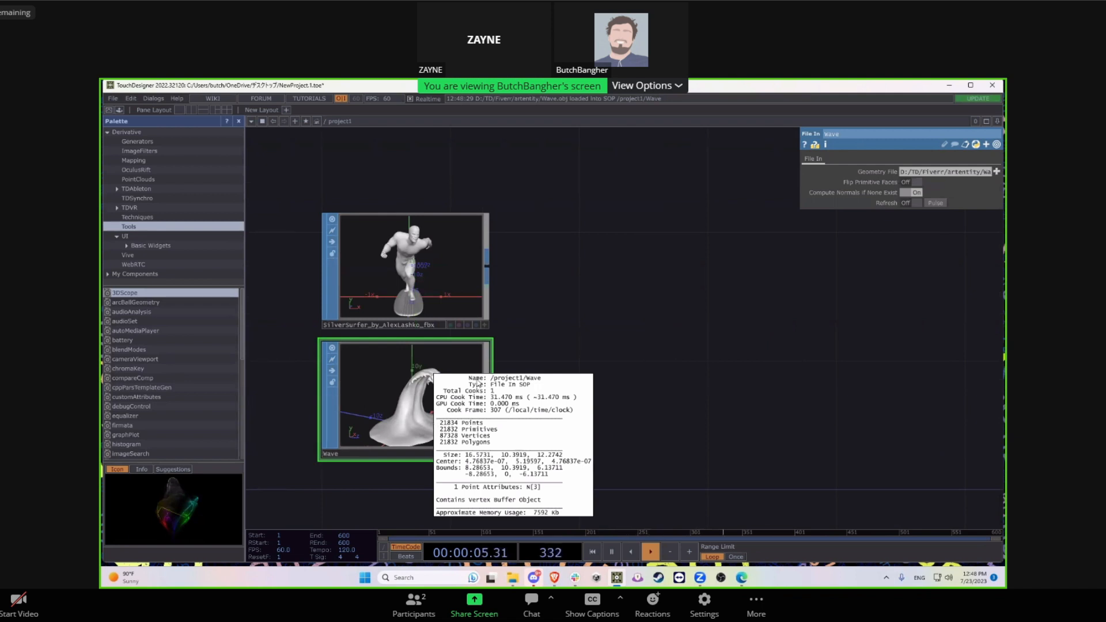
# Step: Display the geometry information of the silver surfer node
pyautogui.scroll(2, 420, 282)
pyautogui.click(417, 282)
pyautogui.middleClick(417, 281)
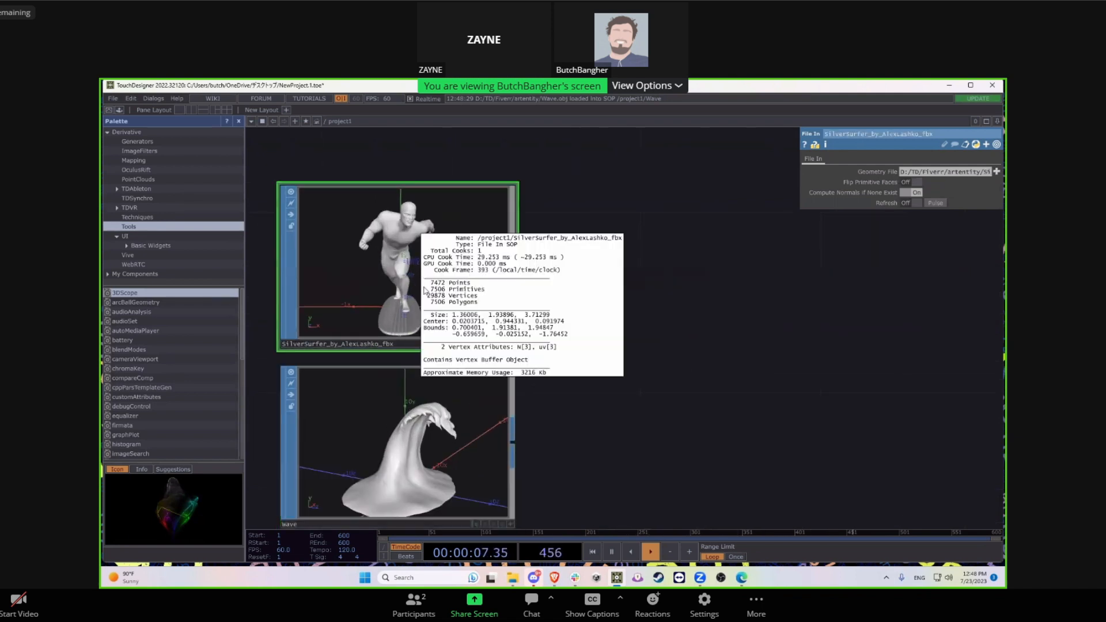
# Step: Add a Transform SOP to the output of the silver surfer node and another to the output of the Wave node
pyautogui.scroll(-5, 626, 437)
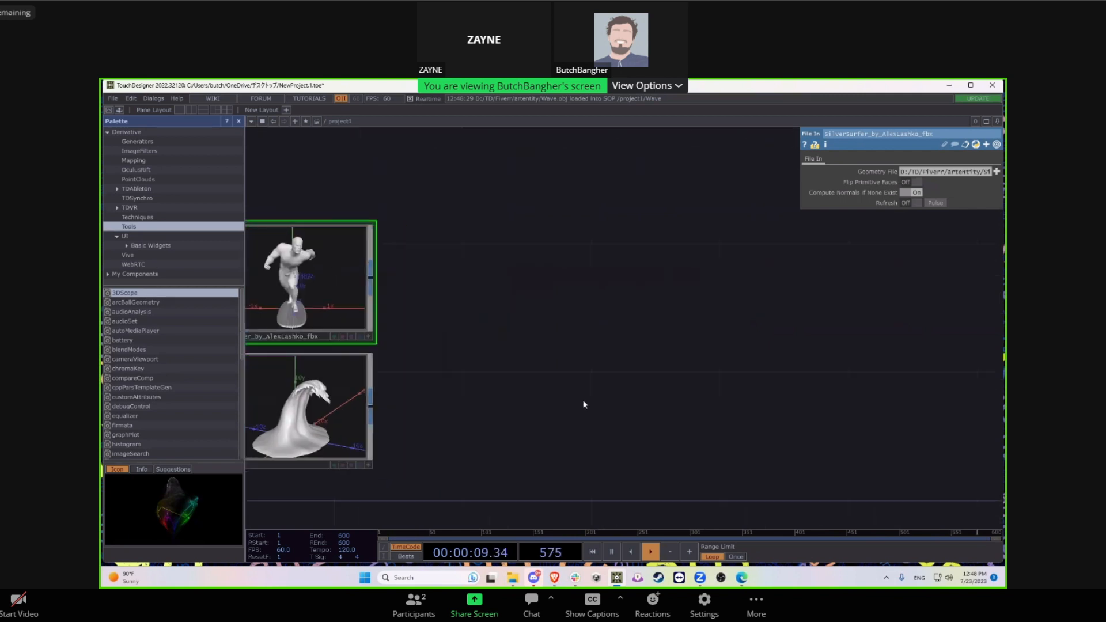
pyautogui.scroll(3, 564, 437)
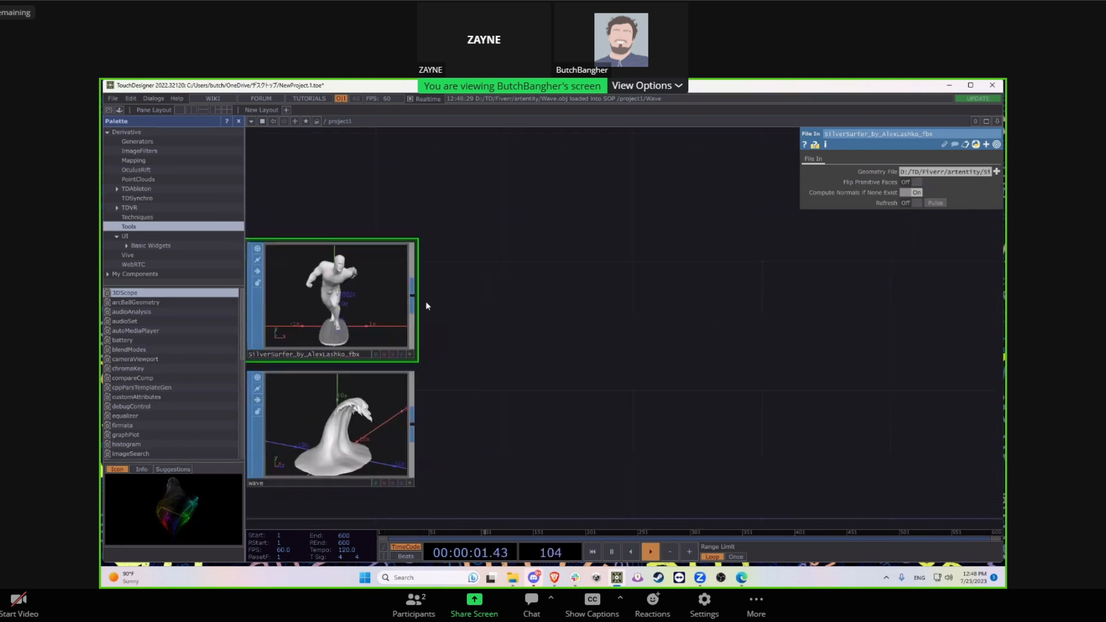
pyautogui.scroll(3, 427, 329)
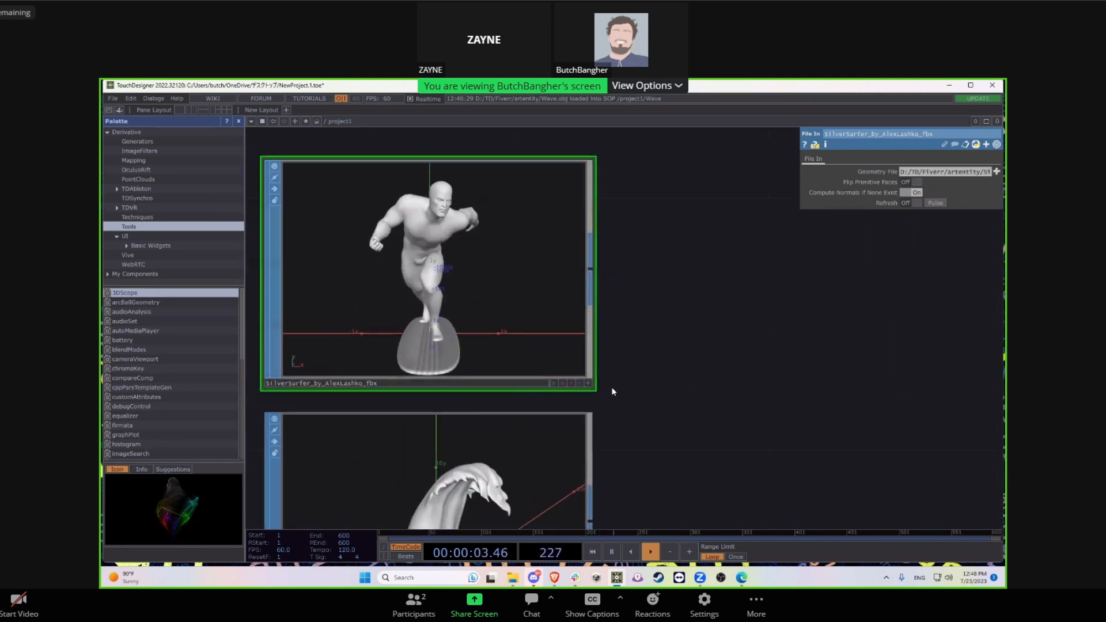
pyautogui.scroll(-3, 600, 382)
pyautogui.click(557, 333)
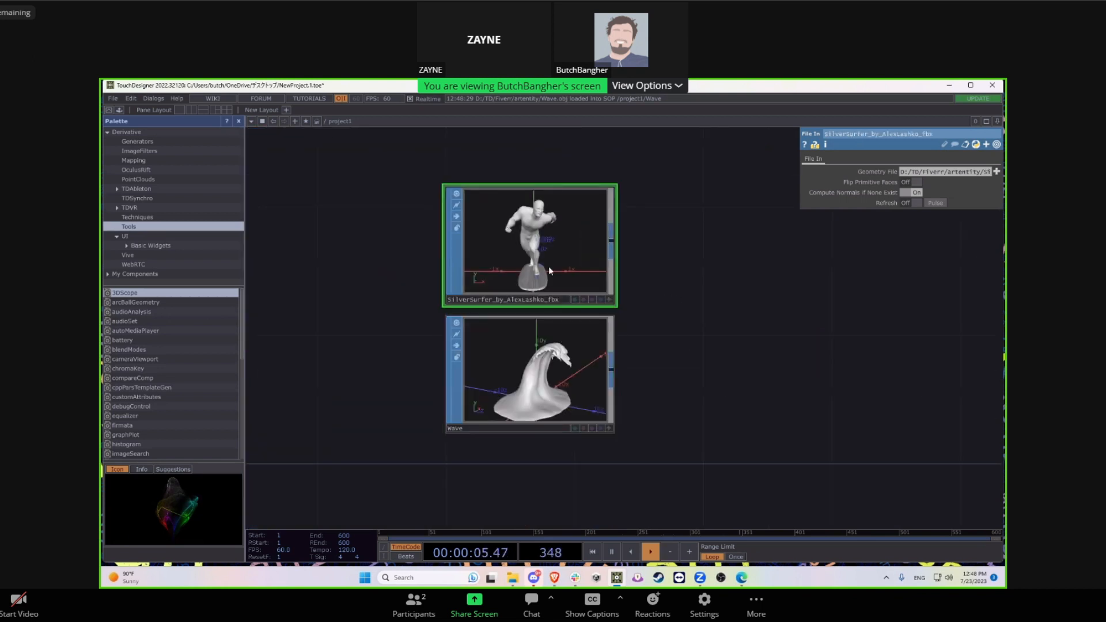
pyautogui.moveTo(722, 405); pyautogui.dragTo(535, 455)
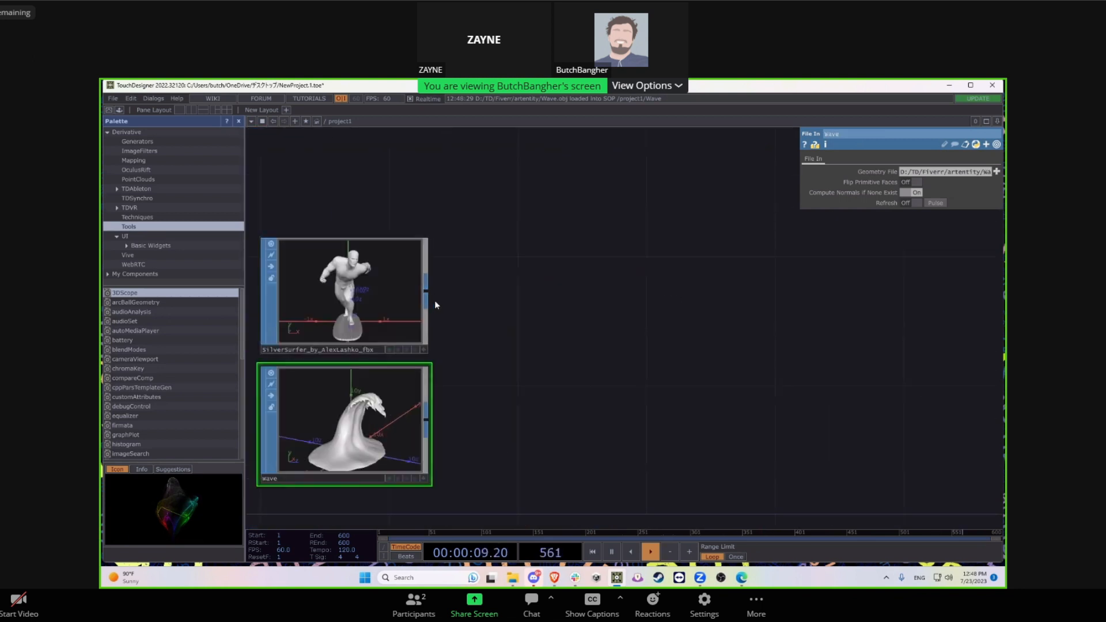
pyautogui.press('Tab')
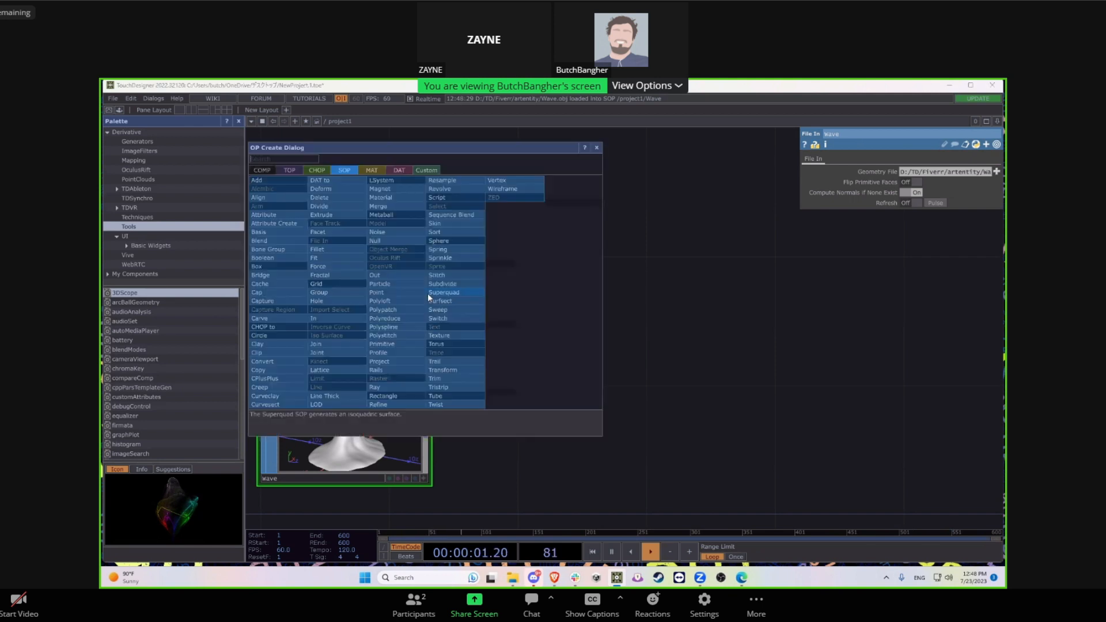
pyautogui.click(456, 376)
pyautogui.click(551, 300)
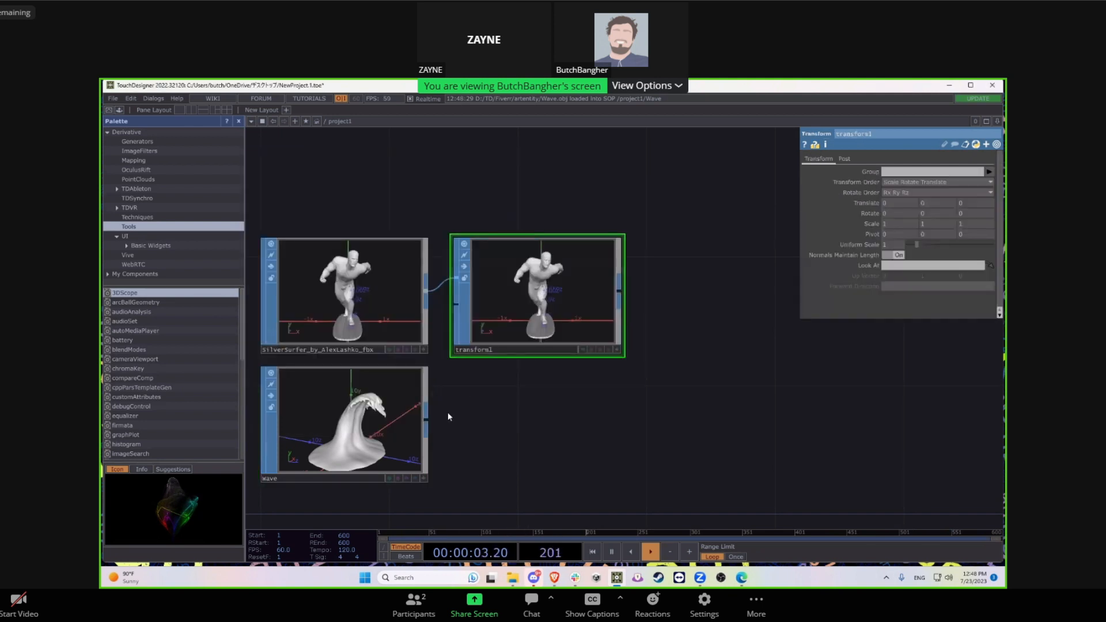
pyautogui.rightClick(434, 416)
pyautogui.click(459, 496)
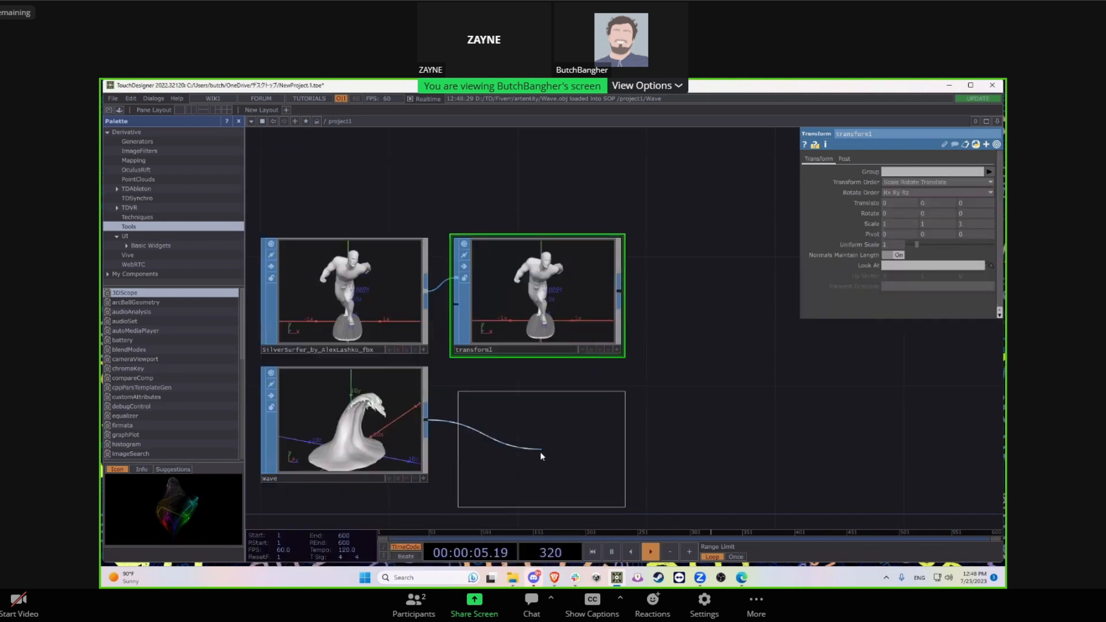
pyautogui.moveTo(693, 437); pyautogui.dragTo(634, 430)
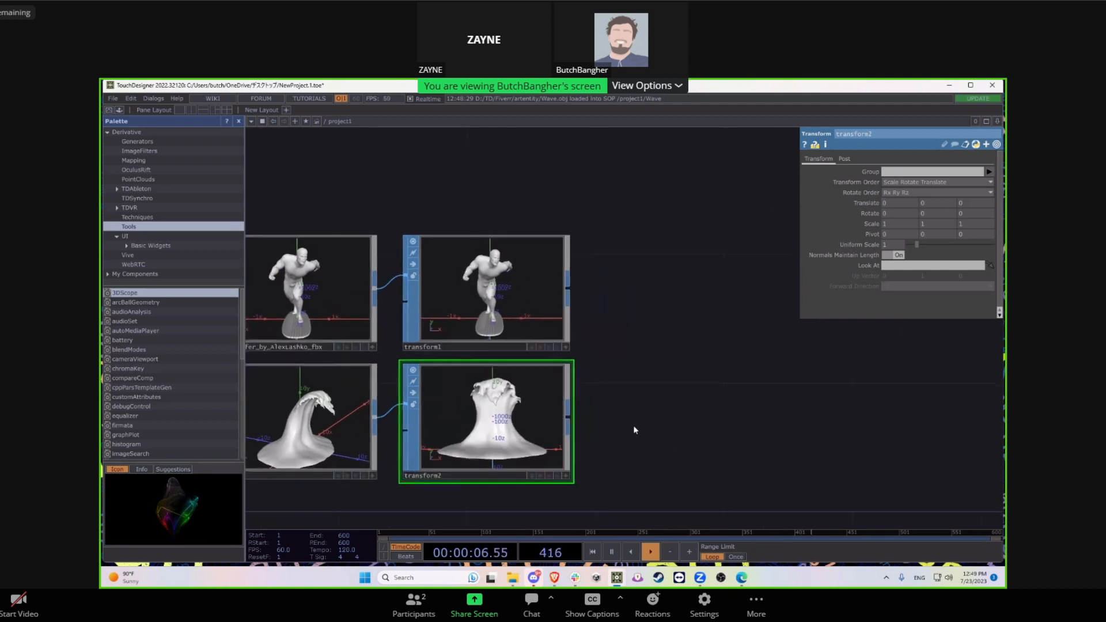
# Step: Combine the silver surfer and wave Transform outputs in a new Merge SOP
pyautogui.rightClick(573, 302)
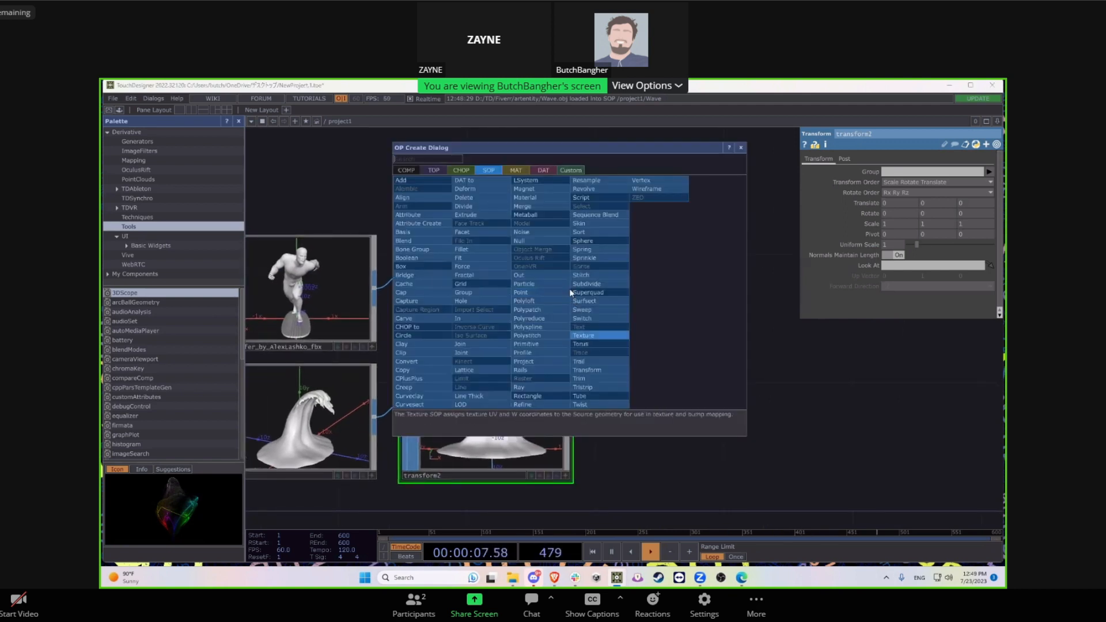
pyautogui.click(545, 206)
pyautogui.click(697, 287)
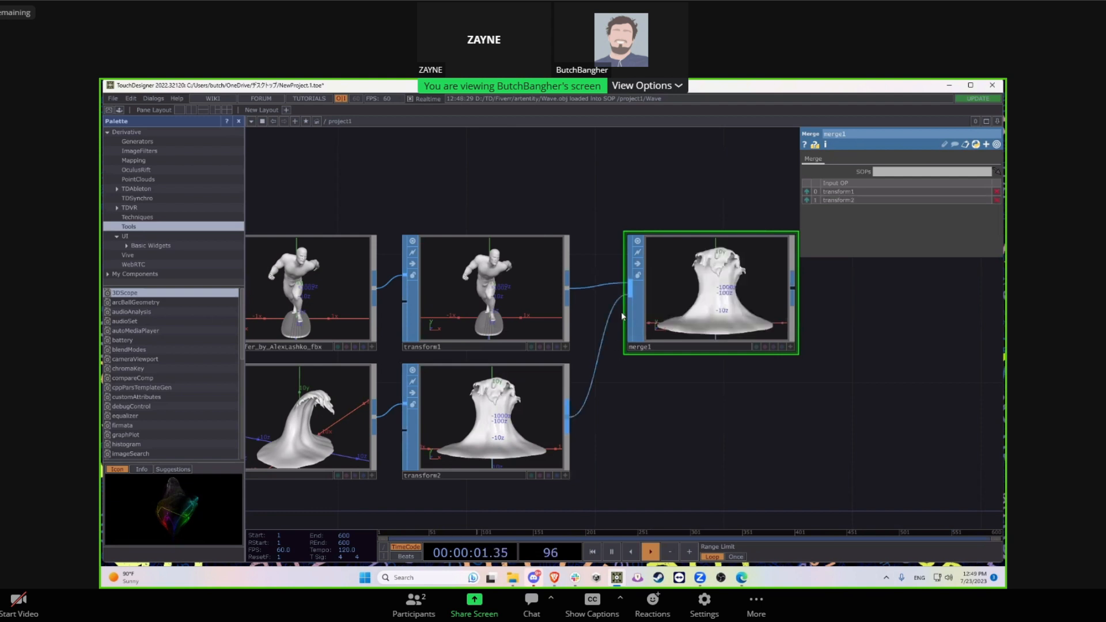
# Step: Set the silver surfer Transform's translation to 11 in Y and 3 in Z
pyautogui.moveTo(601, 350); pyautogui.dragTo(545, 377)
pyautogui.click(502, 349)
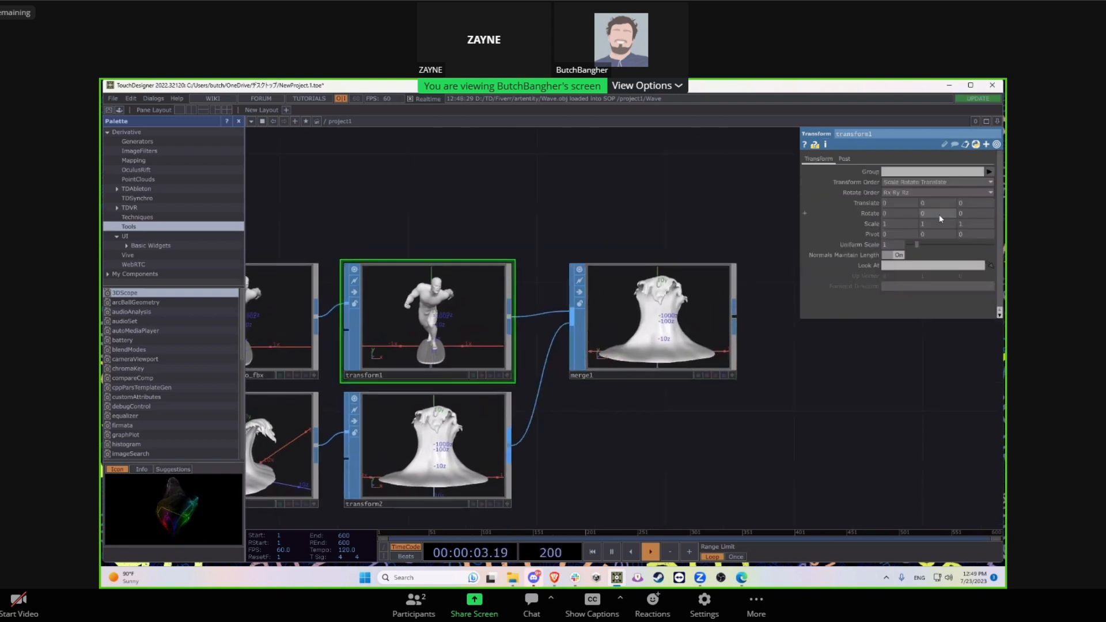
pyautogui.moveTo(934, 213); pyautogui.dragTo(926, 201)
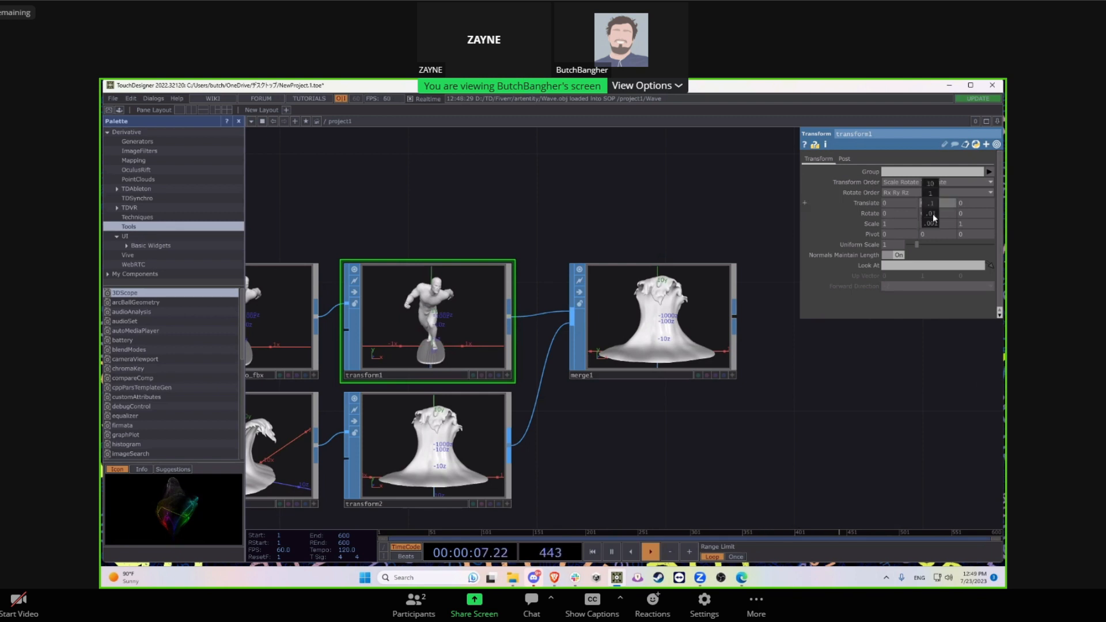
pyautogui.scroll(3, 798, 332)
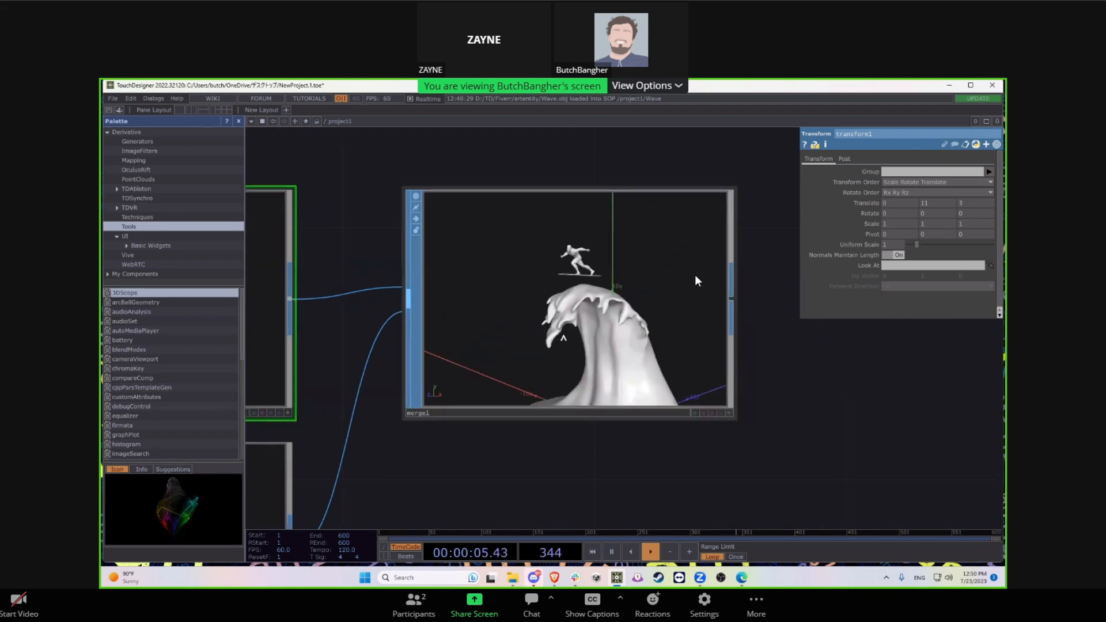
# Step: Examine the merged surfer and wave geometry from several angles in the Merge node's viewer
pyautogui.moveTo(695, 276); pyautogui.dragTo(560, 330)
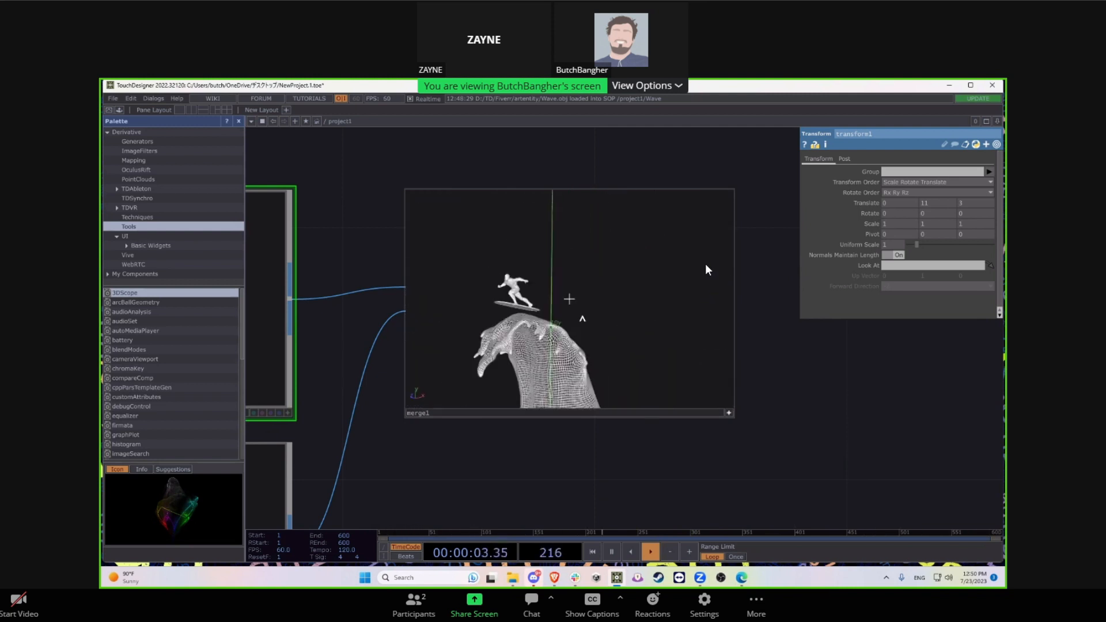
pyautogui.click(728, 412)
pyautogui.scroll(-3, 589, 442)
pyautogui.scroll(3, 594, 426)
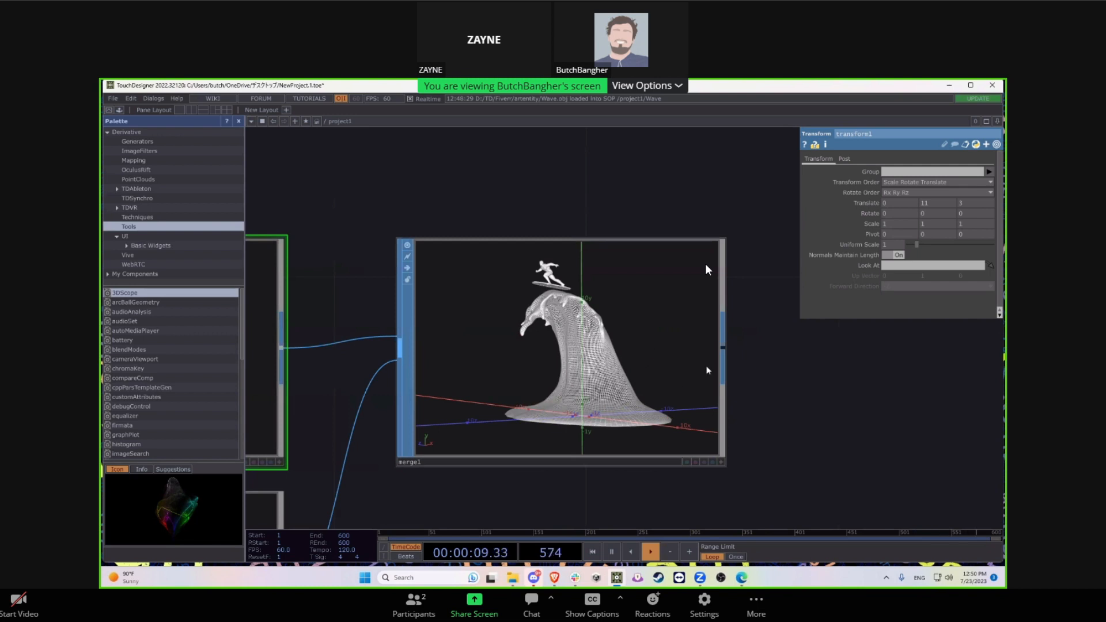
pyautogui.click(630, 463)
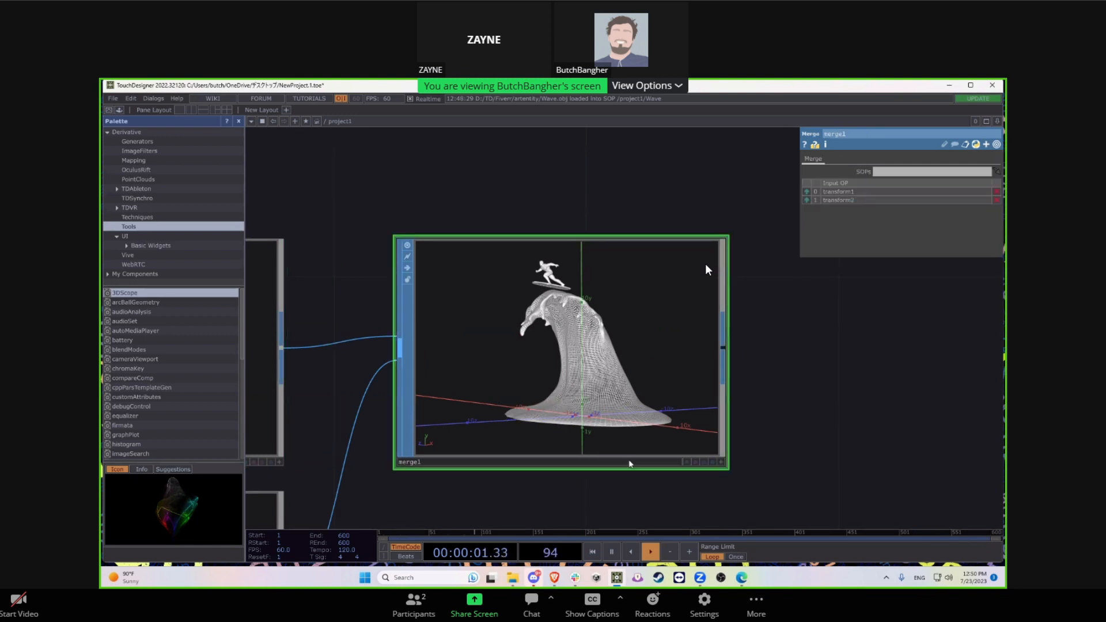
pyautogui.click(721, 463)
pyautogui.moveTo(817, 428); pyautogui.dragTo(857, 407)
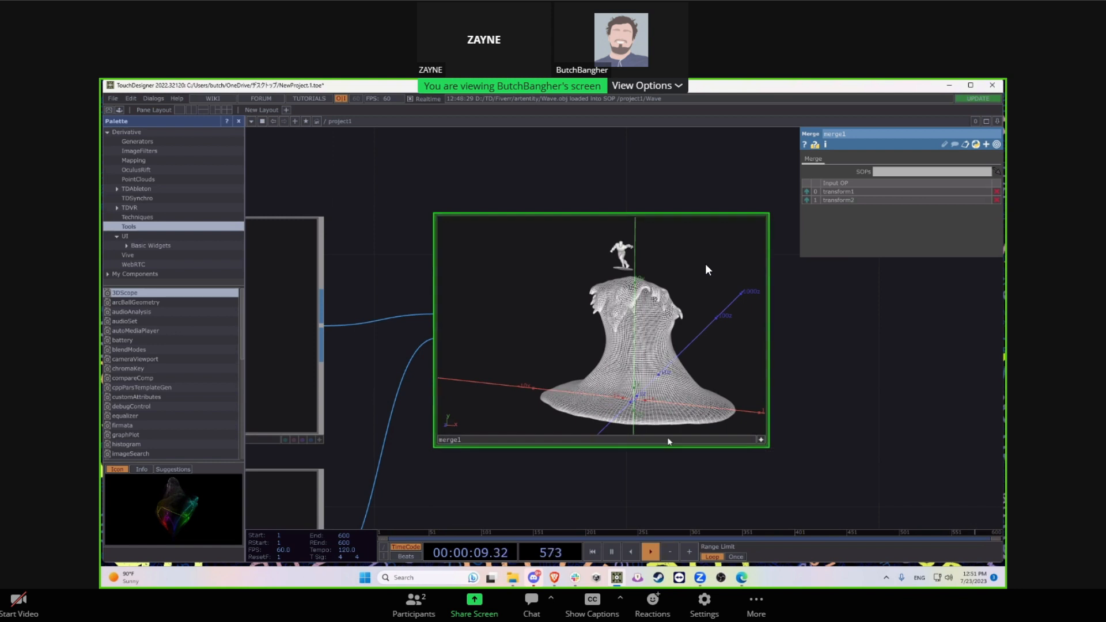
# Step: Set the silver surfer Transform's Y translation to 4 and its Y rotation to 87
pyautogui.moveTo(645, 448); pyautogui.dragTo(689, 439)
pyautogui.click(384, 378)
pyautogui.moveTo(506, 387); pyautogui.dragTo(316, 405)
pyautogui.moveTo(932, 203)
pyautogui.mouseDown()
pyautogui.moveTo(918, 194)
pyautogui.moveTo(911, 209)
pyautogui.mouseUp()
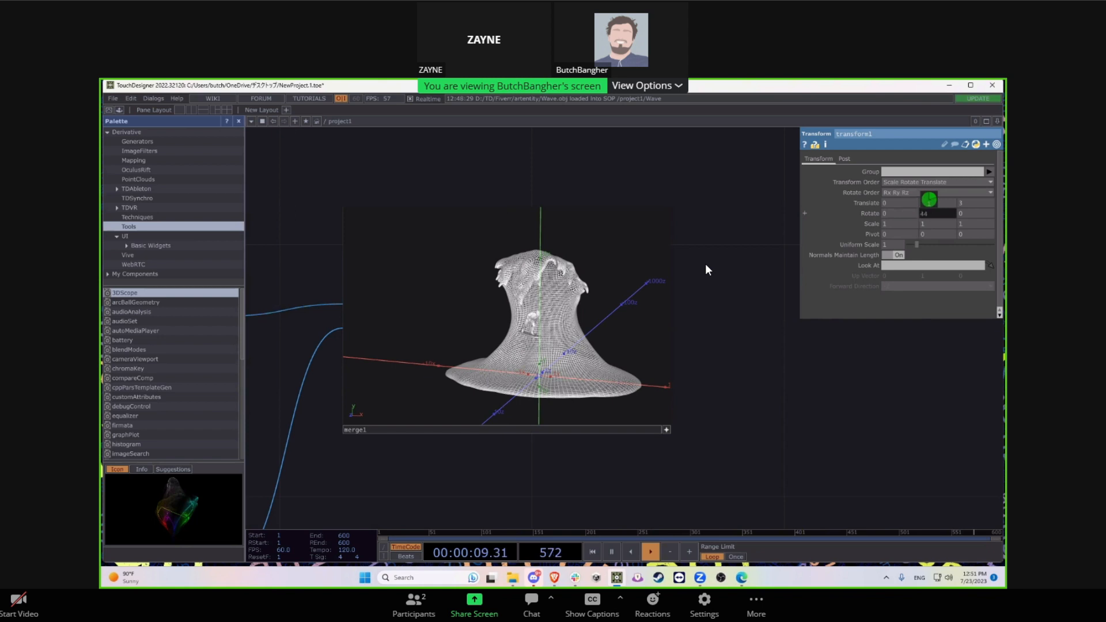
pyautogui.scroll(5, 459, 414)
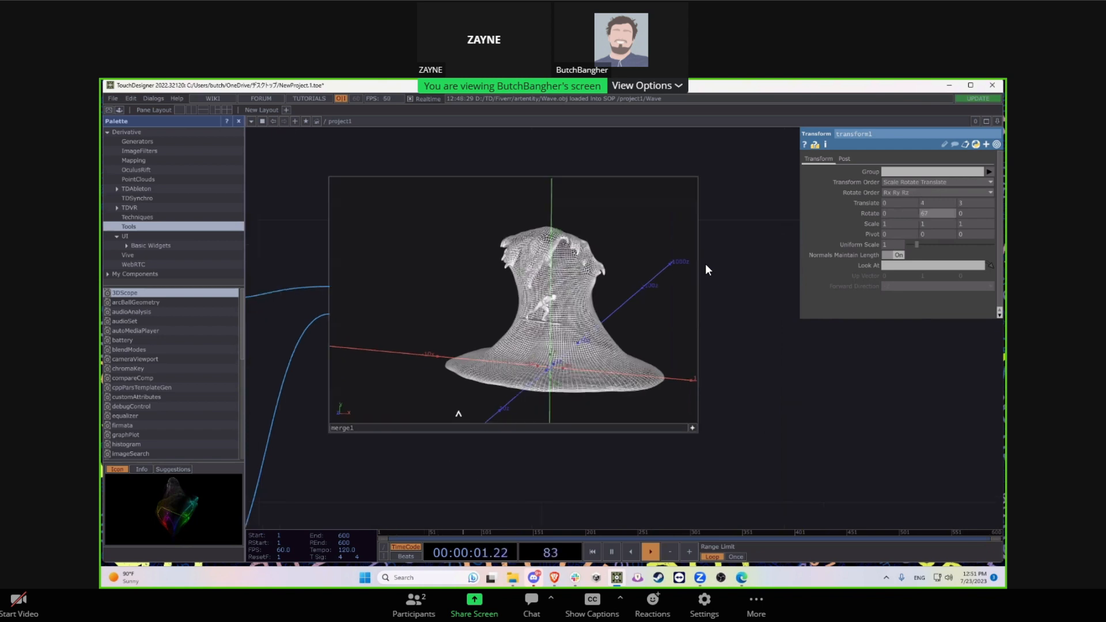
pyautogui.scroll(-2, 713, 363)
# Step: Link the chan1 channel of lfo2 to the silver surfer Transform's X translation
pyautogui.moveTo(947, 447); pyautogui.dragTo(852, 464)
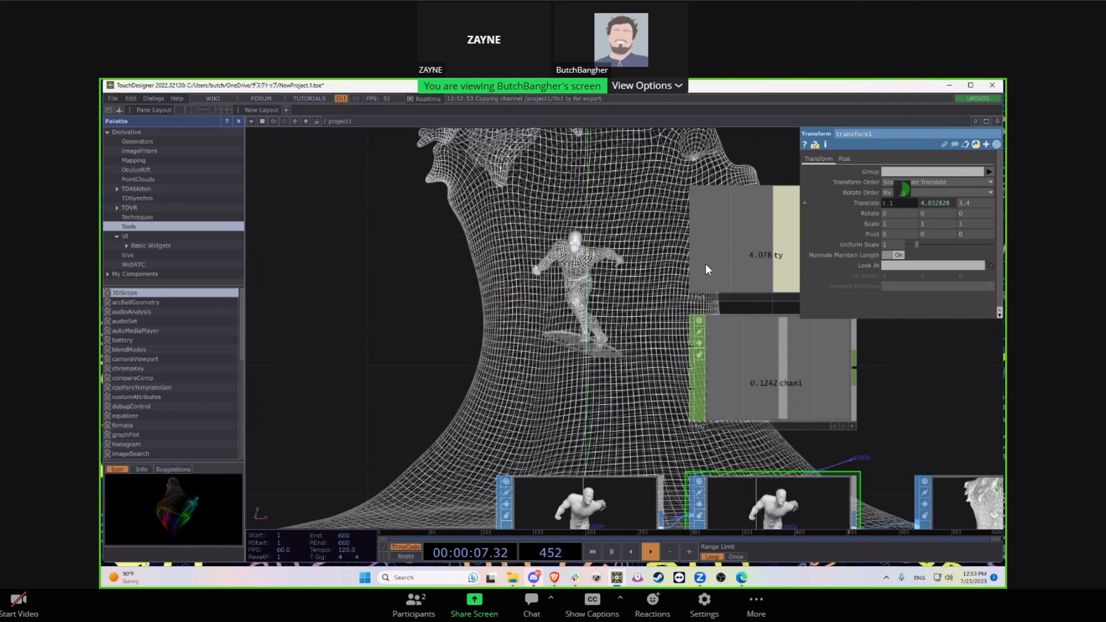
pyautogui.moveTo(902, 193); pyautogui.dragTo(916, 193, button='middle')
pyautogui.moveTo(859, 428); pyautogui.dragTo(687, 369)
pyautogui.click(682, 367)
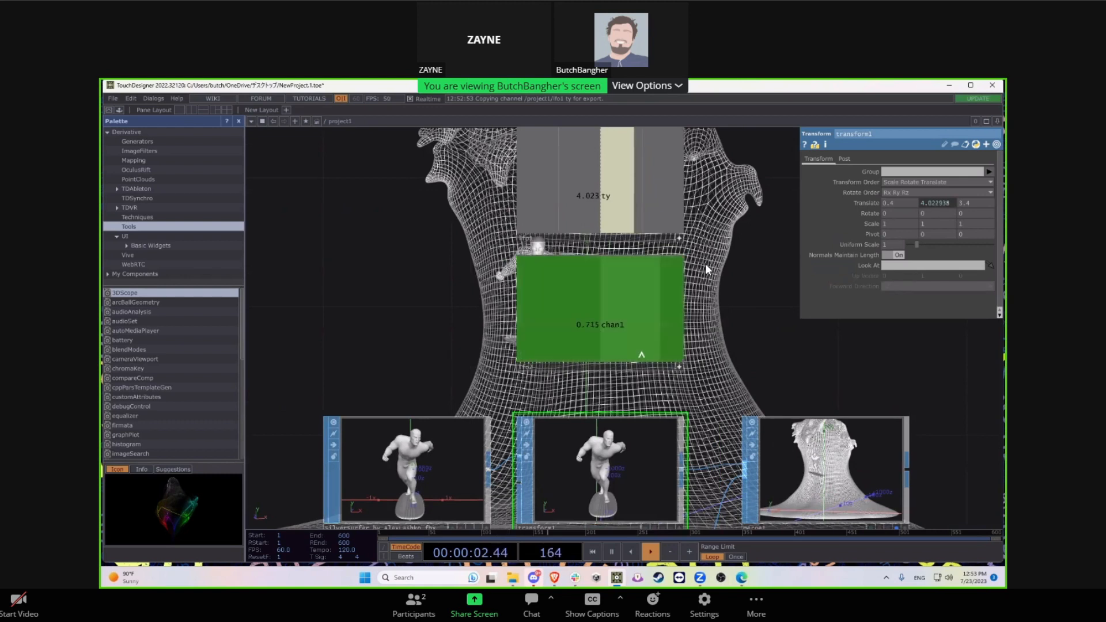
pyautogui.moveTo(606, 340); pyautogui.dragTo(891, 203)
pyautogui.click(891, 201)
# Step: Set the frequency of lfo2 to 0.34 and deactivate the lfo1 viewer
pyautogui.moveTo(745, 307); pyautogui.dragTo(886, 373)
pyautogui.click(818, 429)
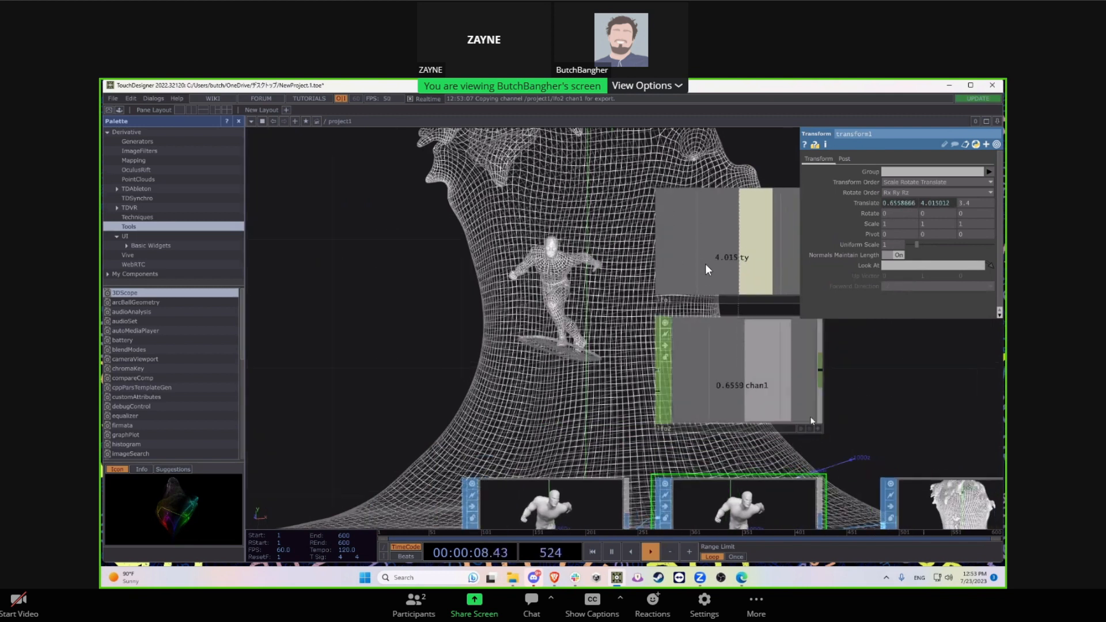
pyautogui.click(812, 421)
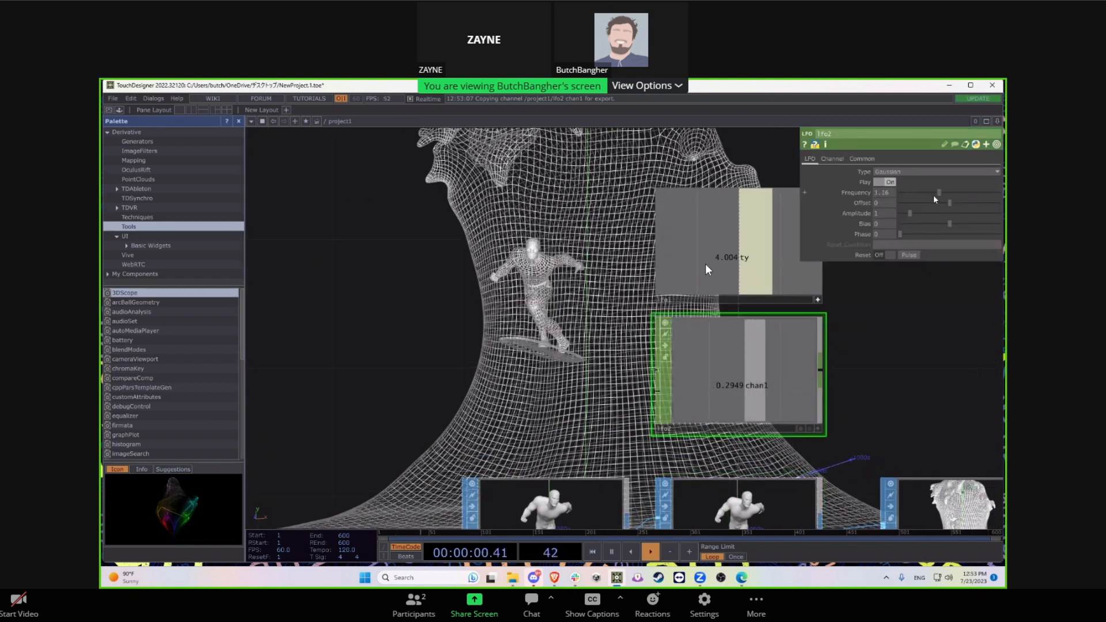
pyautogui.moveTo(939, 195); pyautogui.dragTo(905, 195)
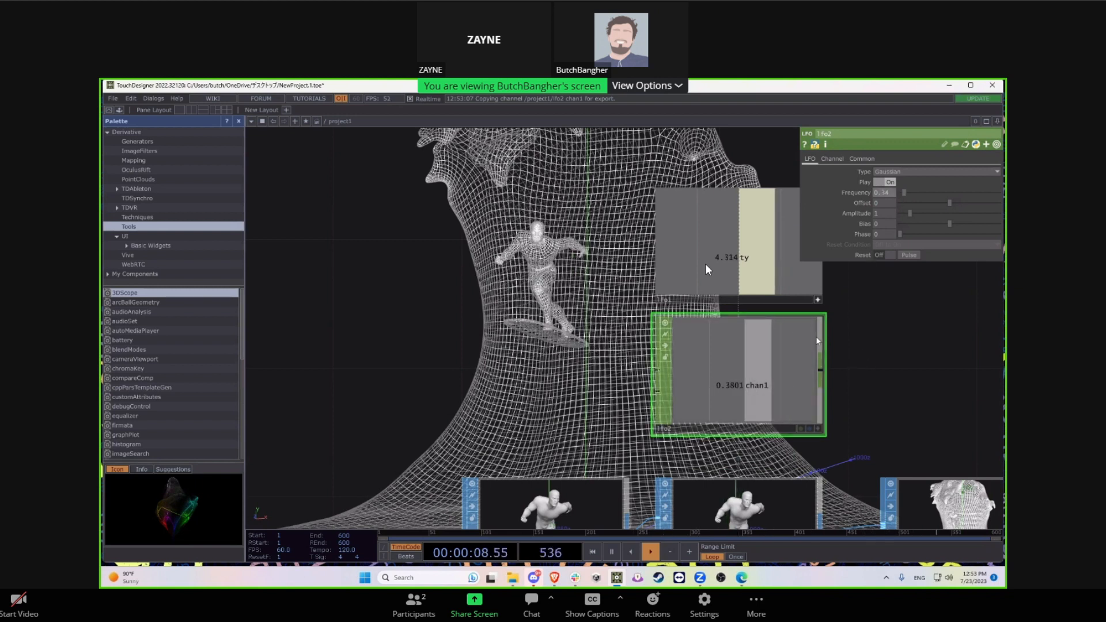
pyautogui.click(816, 298)
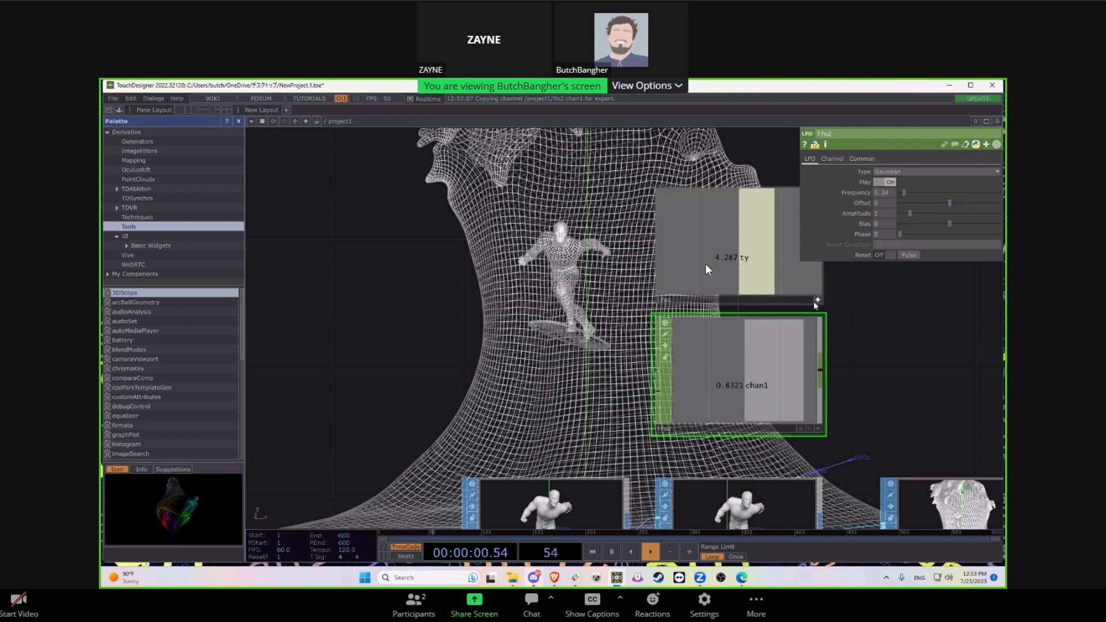
# Step: Duplicate the lfo2 node and place the copy beside it, above the Merge node
pyautogui.moveTo(916, 386); pyautogui.dragTo(480, 315)
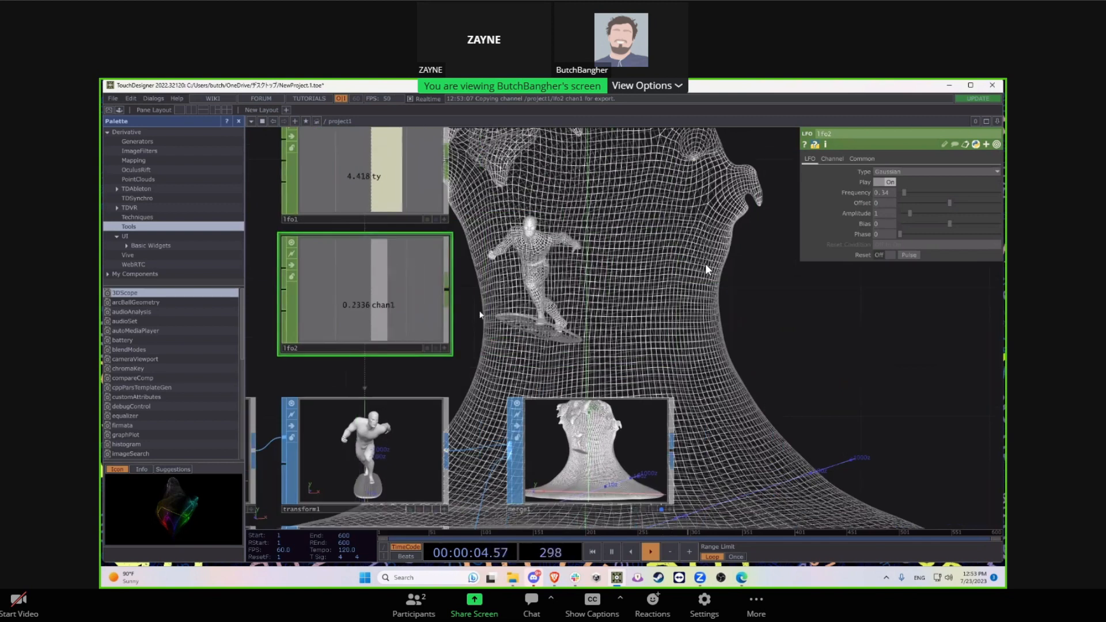
pyautogui.hotkey('ctrl', 'v')
pyautogui.moveTo(403, 438); pyautogui.dragTo(627, 279)
pyautogui.click(435, 460)
pyautogui.click(592, 314)
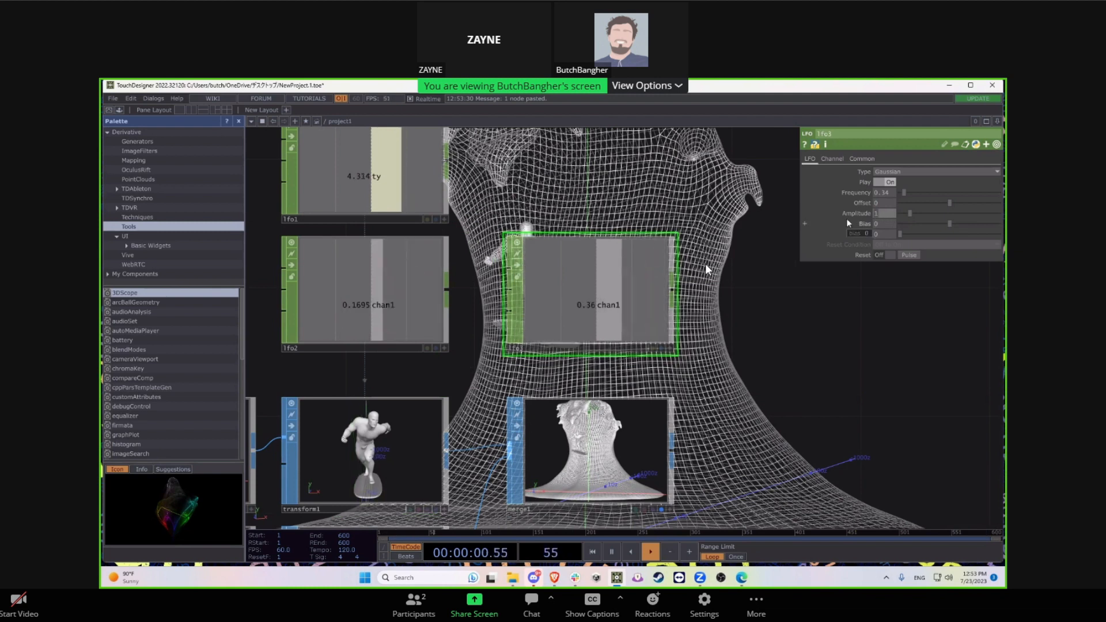
# Step: Set the amplitude of lfo3 to 10 and its offset to -5
pyautogui.press('BackSpace')
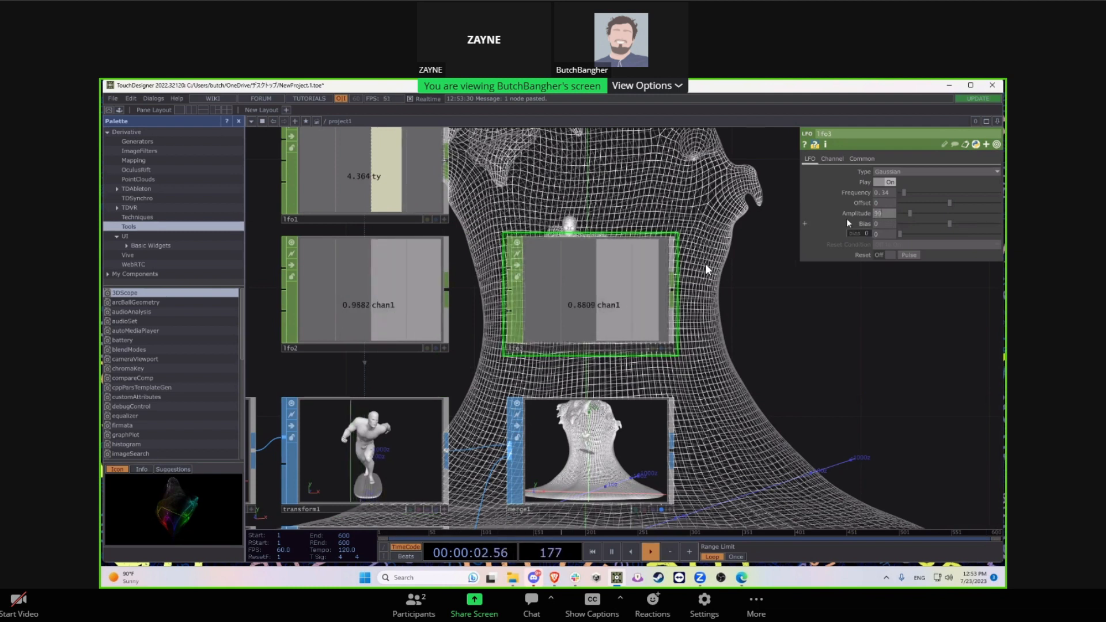
pyautogui.write('1')
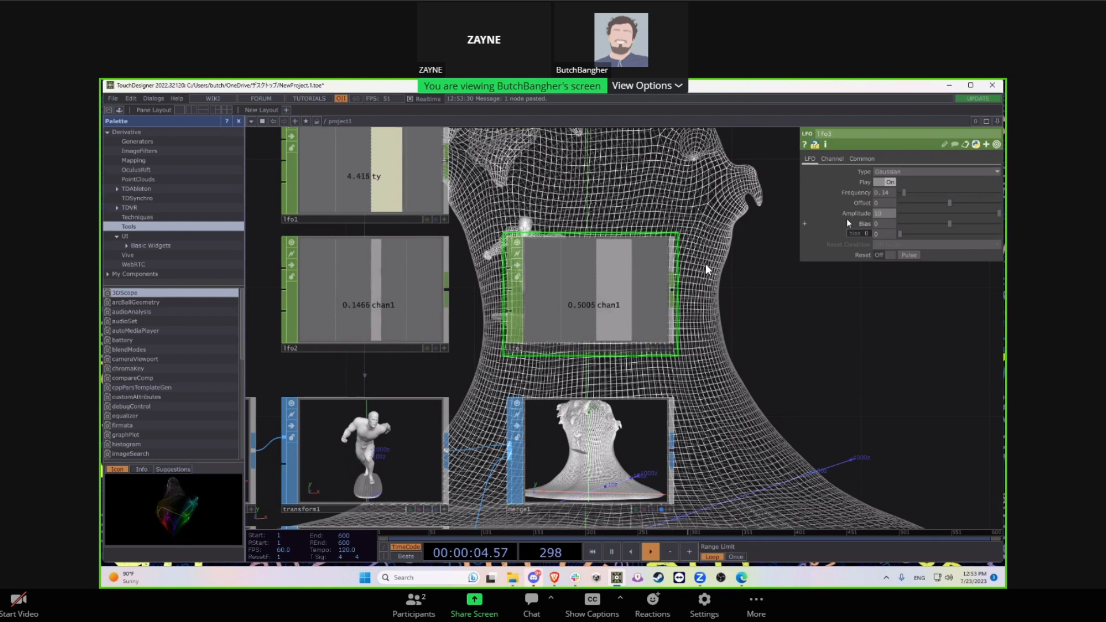
pyautogui.write('0')
pyautogui.press('Return')
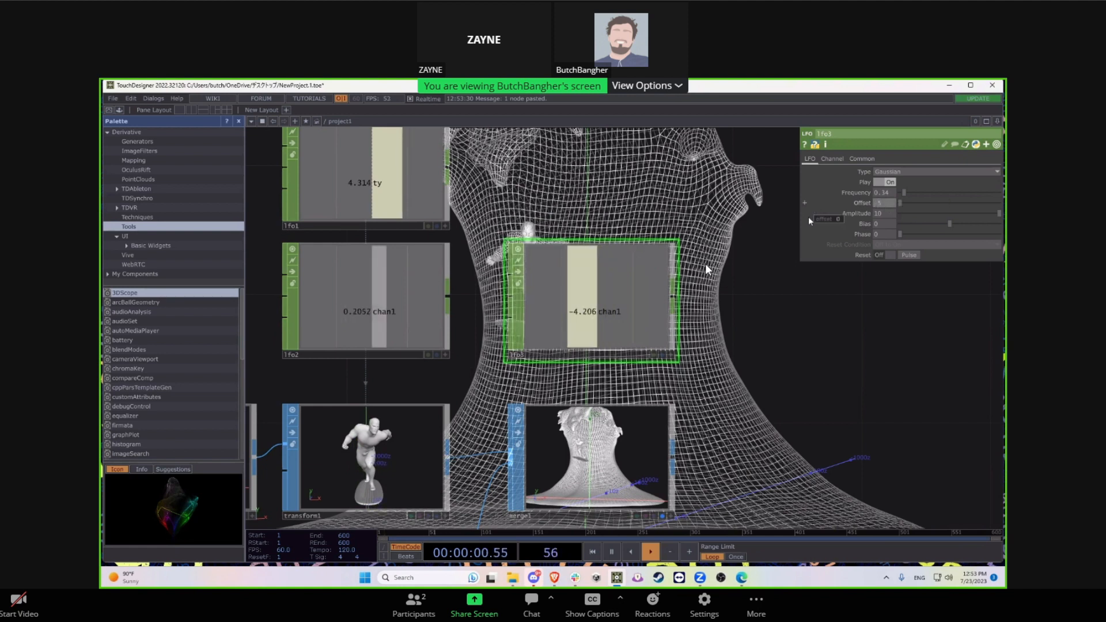
# Step: Drive the silver surfer Transform's Y rotation with the chan1 channel of lfo3 as a CHOP Reference
pyautogui.moveTo(719, 389); pyautogui.dragTo(685, 419)
pyautogui.scroll(-5, 632, 388)
pyautogui.scroll(3, 686, 380)
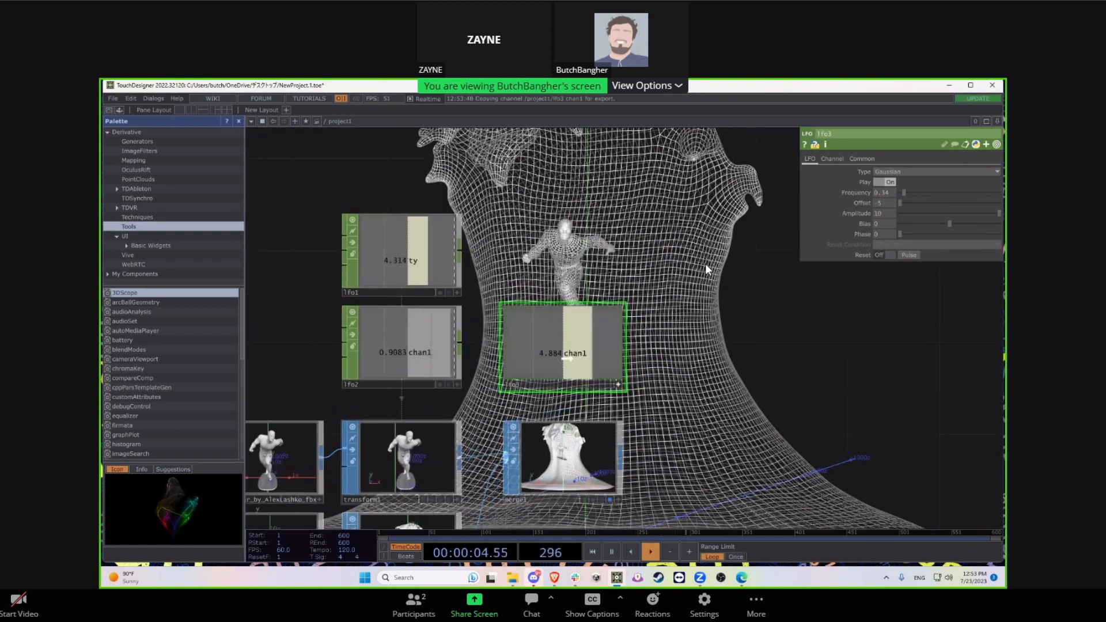
pyautogui.moveTo(447, 447); pyautogui.dragTo(937, 216)
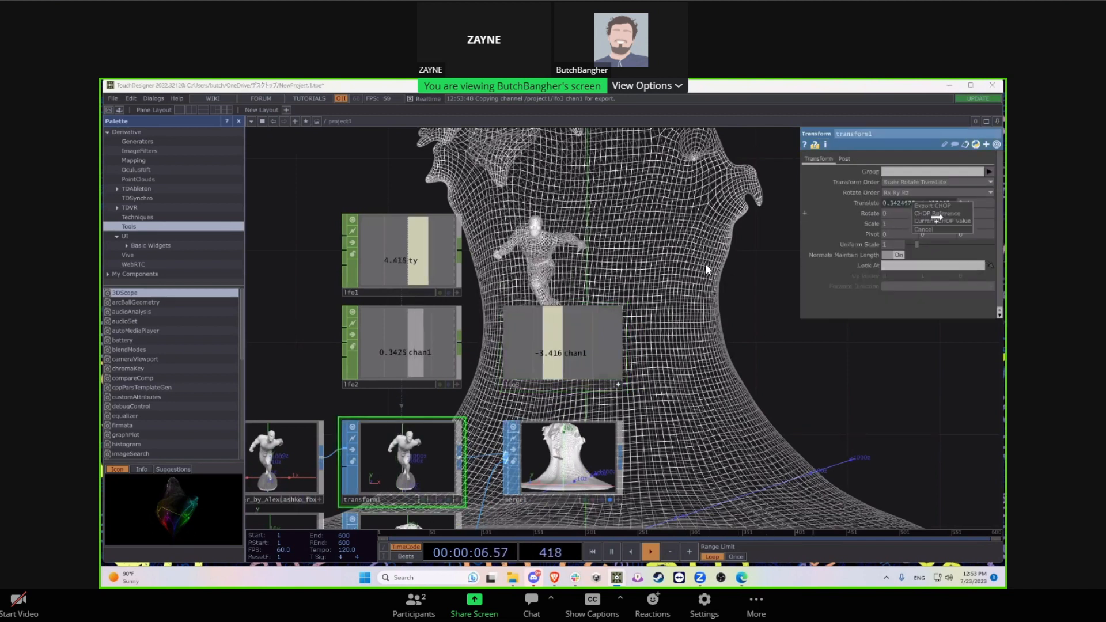
pyautogui.moveTo(575, 246); pyautogui.dragTo(799, 361)
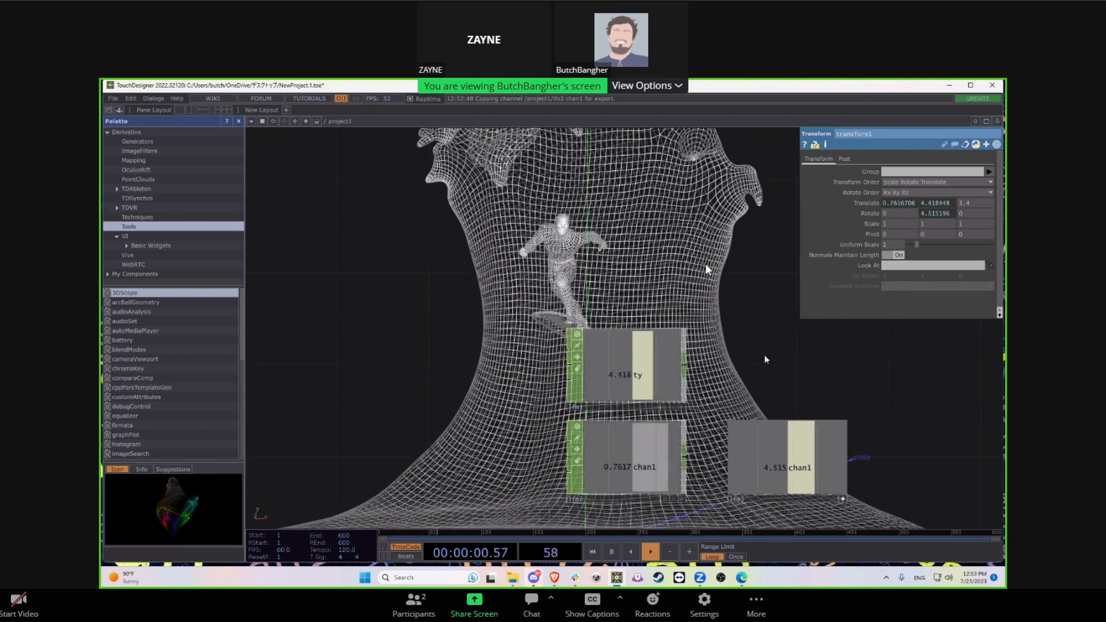
# Step: Adjust the frequency of the lfo3 node
pyautogui.click(818, 477)
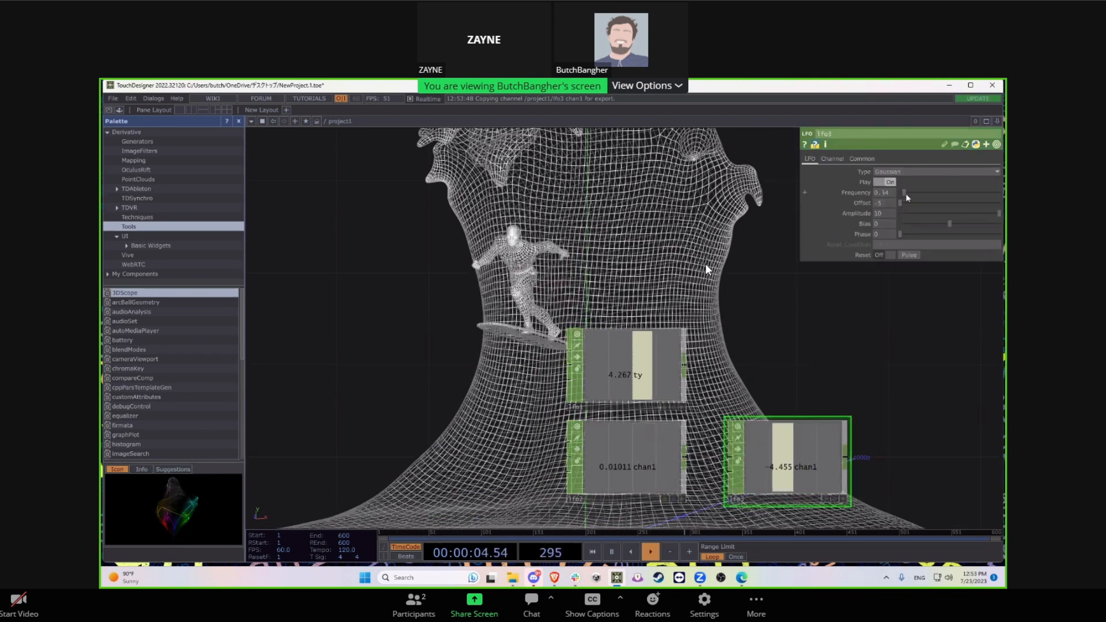
pyautogui.moveTo(910, 193); pyautogui.dragTo(913, 192)
pyautogui.moveTo(725, 284); pyautogui.dragTo(540, 310)
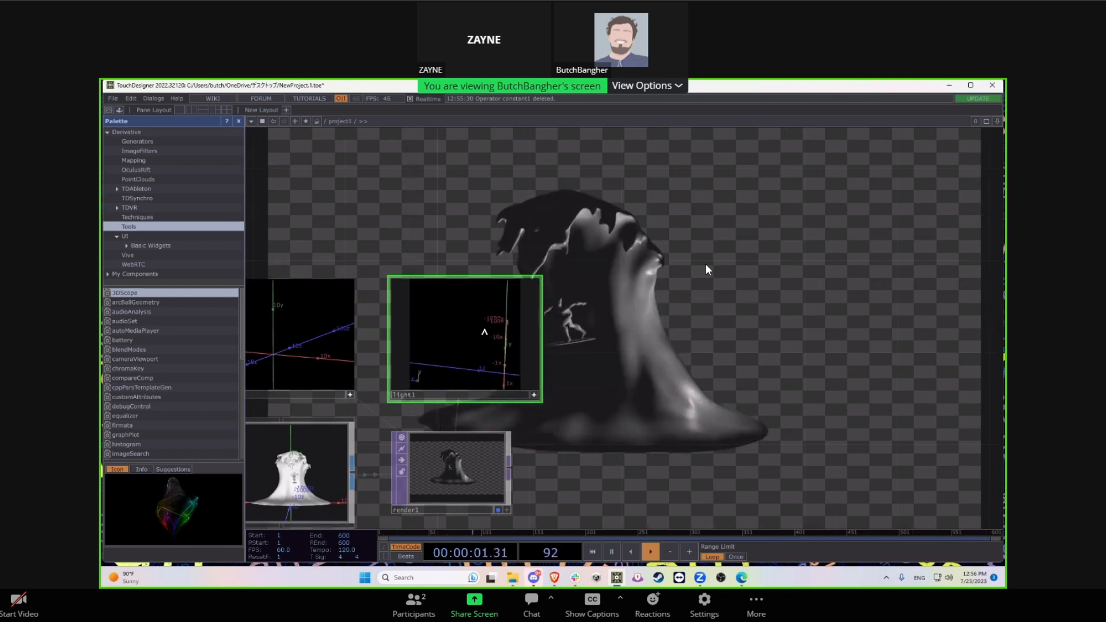
# Step: Create a Wireframe MAT below geo1 and assign it to geo1 as its material
pyautogui.moveTo(641, 383)
pyautogui.mouseDown()
pyautogui.moveTo(671, 270)
pyautogui.moveTo(712, 196)
pyautogui.mouseUp()
pyautogui.moveTo(462, 439)
pyautogui.mouseDown()
pyautogui.moveTo(564, 307)
pyautogui.moveTo(580, 320)
pyautogui.mouseUp()
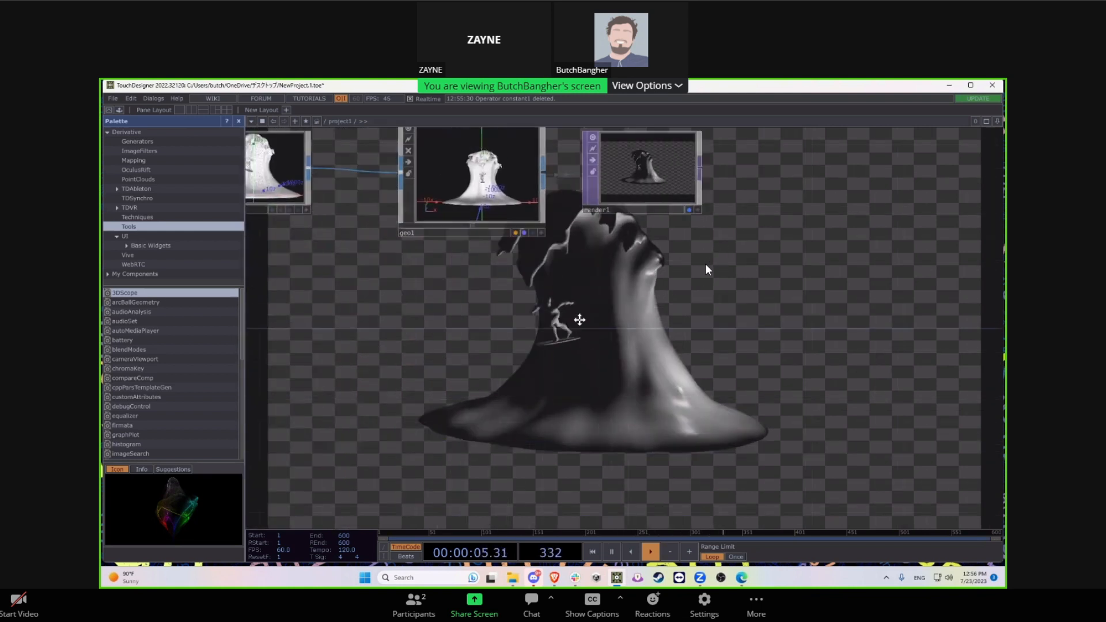
pyautogui.press('Tab')
pyautogui.click(397, 181)
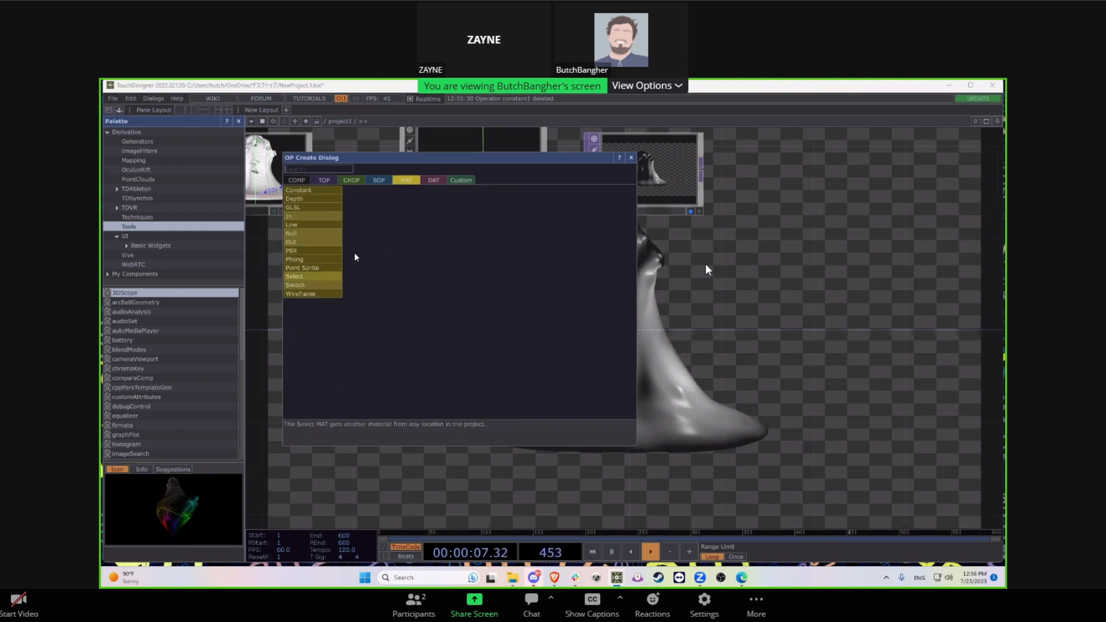
pyautogui.click(317, 292)
pyautogui.click(483, 313)
pyautogui.moveTo(606, 340); pyautogui.dragTo(550, 403)
pyautogui.moveTo(451, 378); pyautogui.dragTo(441, 247)
pyautogui.click(448, 241)
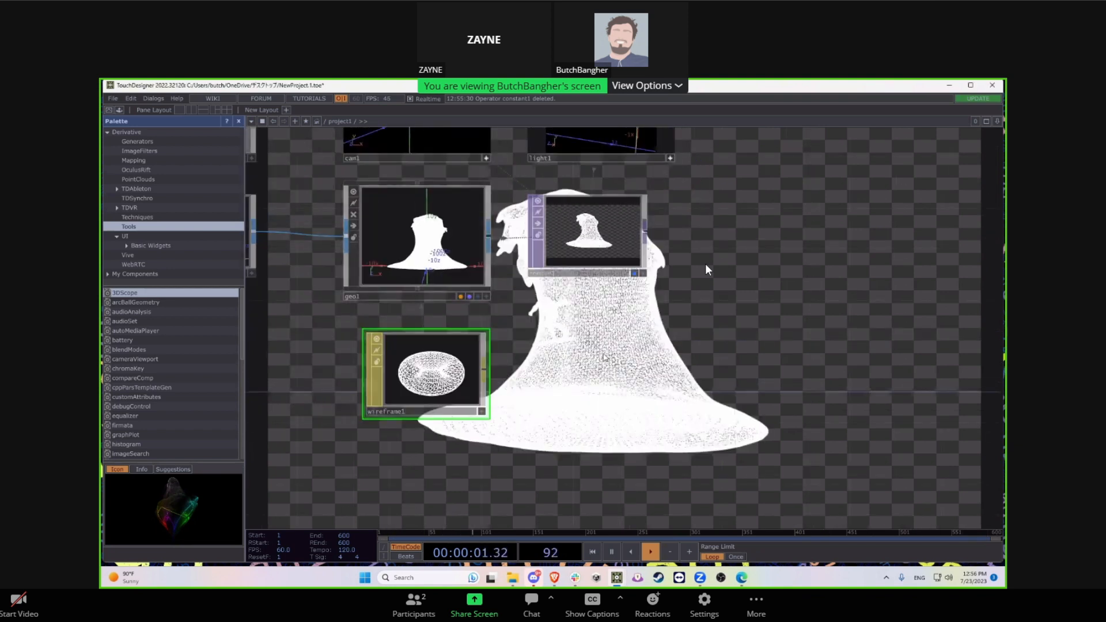
# Step: Delete the wireframe1 material node
pyautogui.scroll(3, 572, 332)
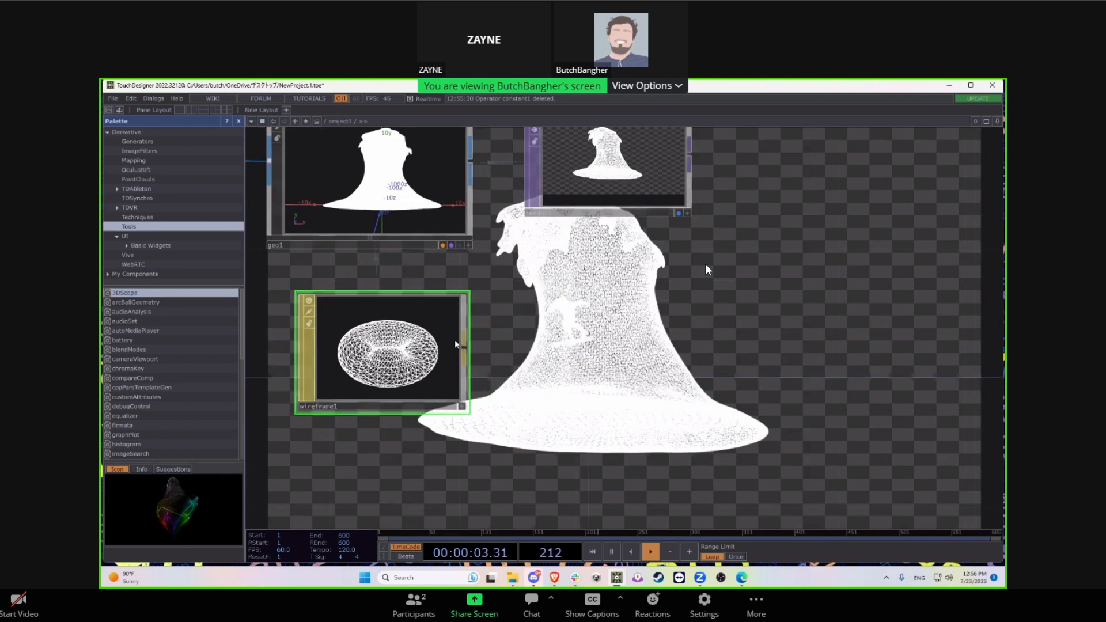
pyautogui.scroll(-3, 439, 338)
pyautogui.scroll(3, 461, 318)
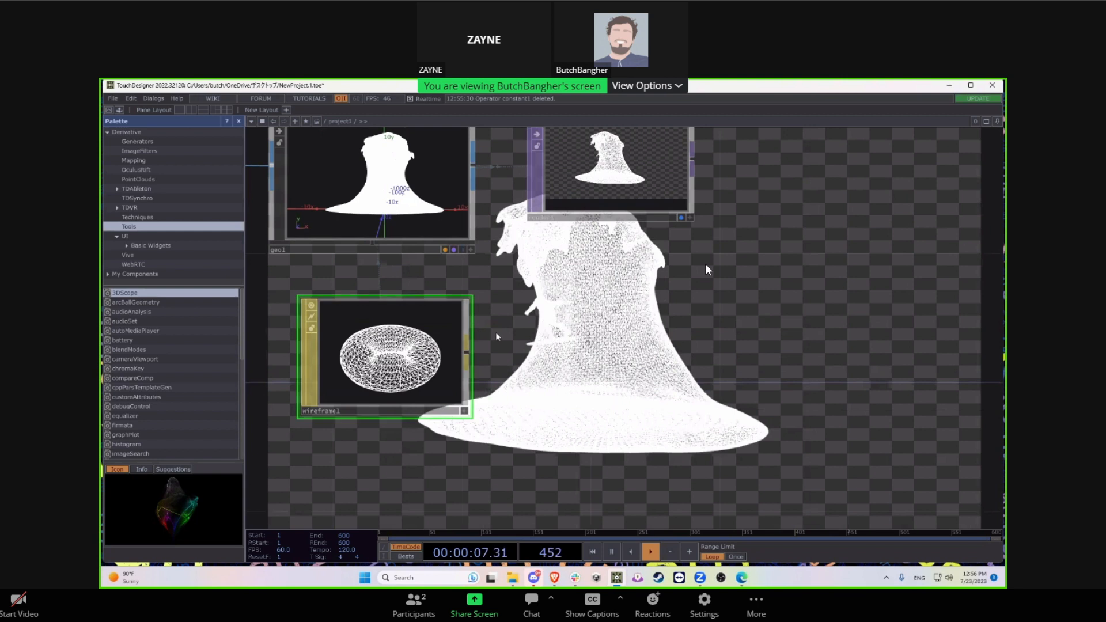
pyautogui.scroll(-2, 507, 344)
pyautogui.press('Delete')
# Step: Examine the surfer's position on the wave in the merge1 viewer from the front and the side
pyautogui.moveTo(511, 332); pyautogui.dragTo(700, 313)
pyautogui.scroll(-2, 699, 312)
pyautogui.moveTo(478, 295); pyautogui.dragTo(758, 303)
pyautogui.scroll(2, 734, 333)
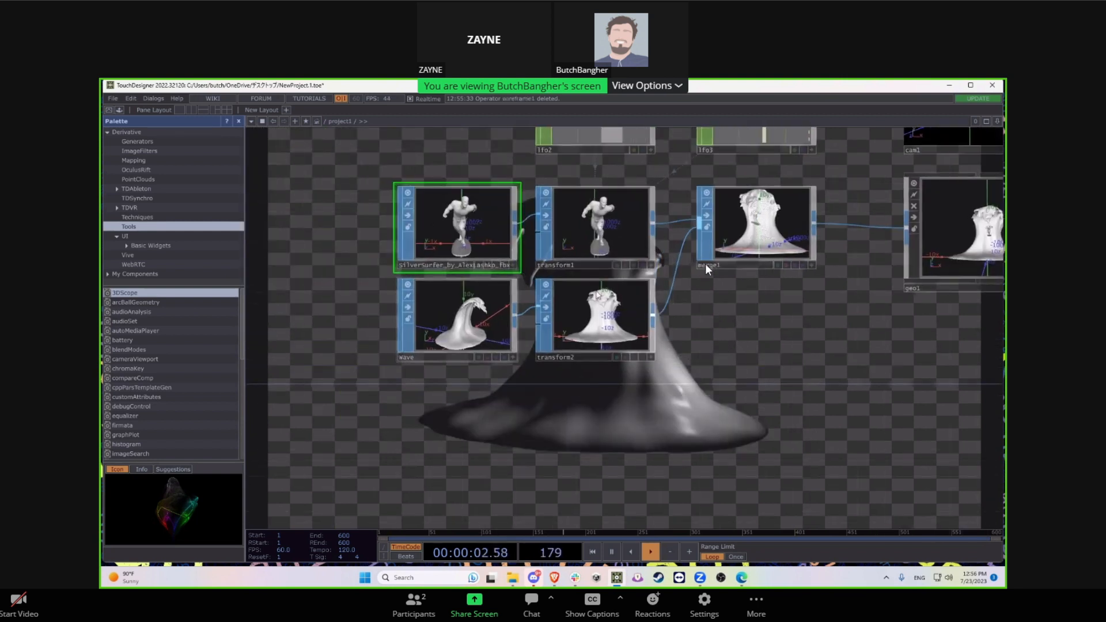
pyautogui.moveTo(761, 374); pyautogui.dragTo(787, 378, button='right')
pyautogui.moveTo(789, 248); pyautogui.dragTo(441, 316)
pyautogui.scroll(3, 484, 343)
pyautogui.moveTo(473, 351); pyautogui.dragTo(553, 364)
pyautogui.scroll(5, 429, 313)
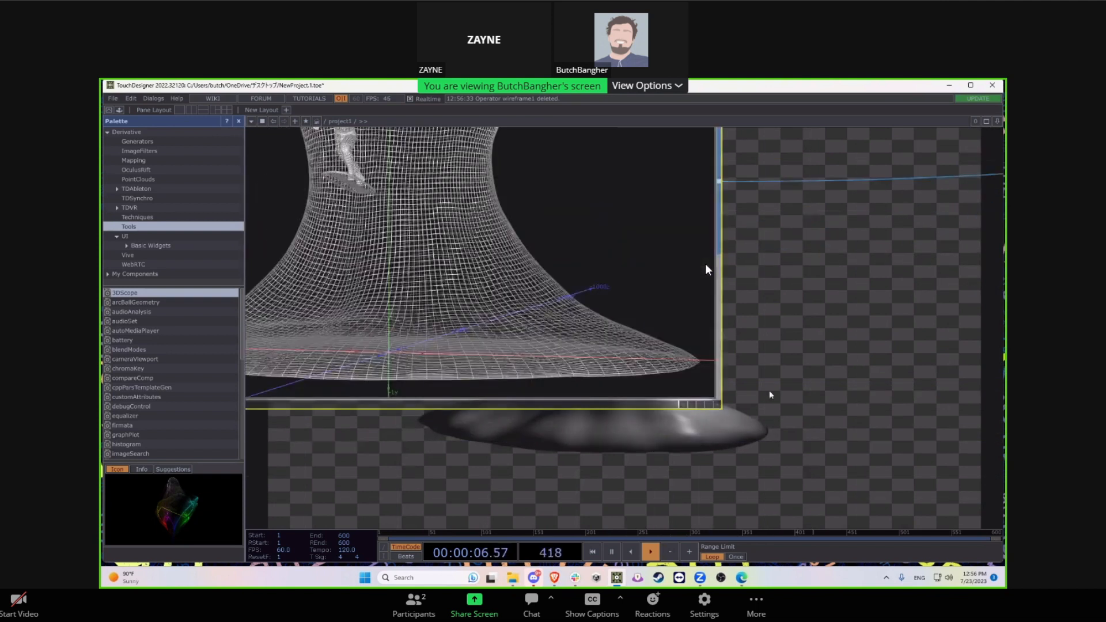
pyautogui.moveTo(666, 334); pyautogui.dragTo(542, 334)
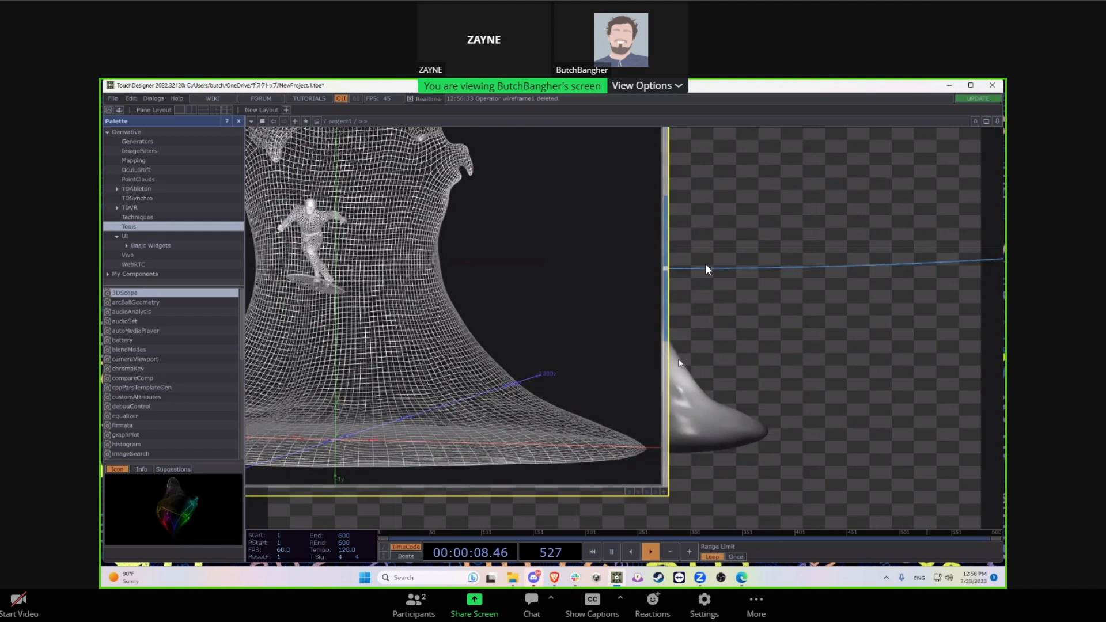
pyautogui.scroll(-3, 783, 398)
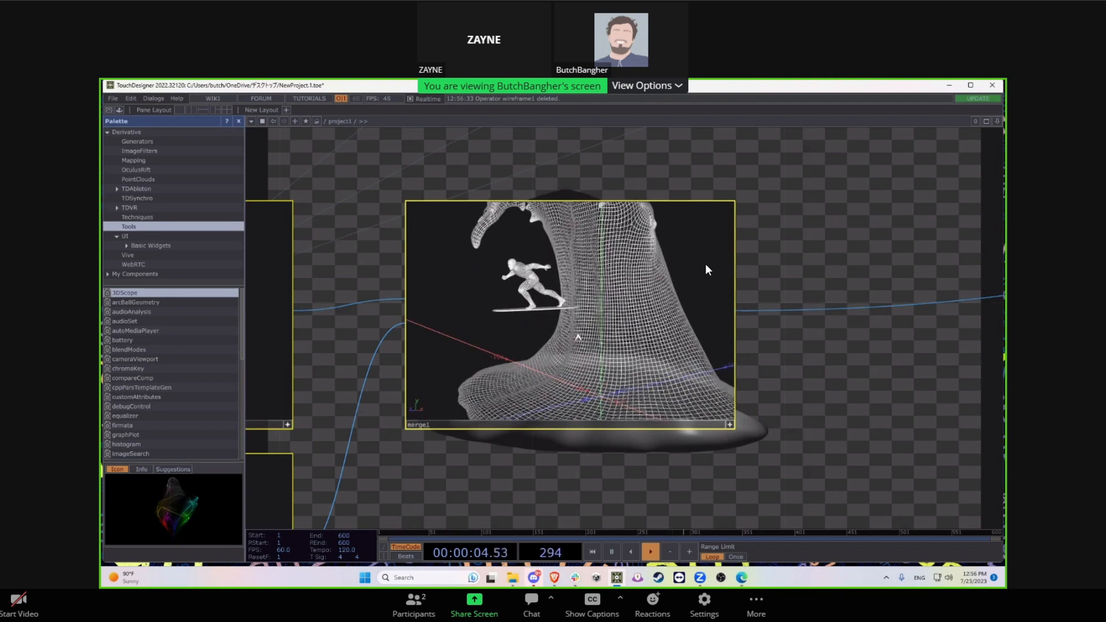
pyautogui.moveTo(873, 386); pyautogui.dragTo(782, 374)
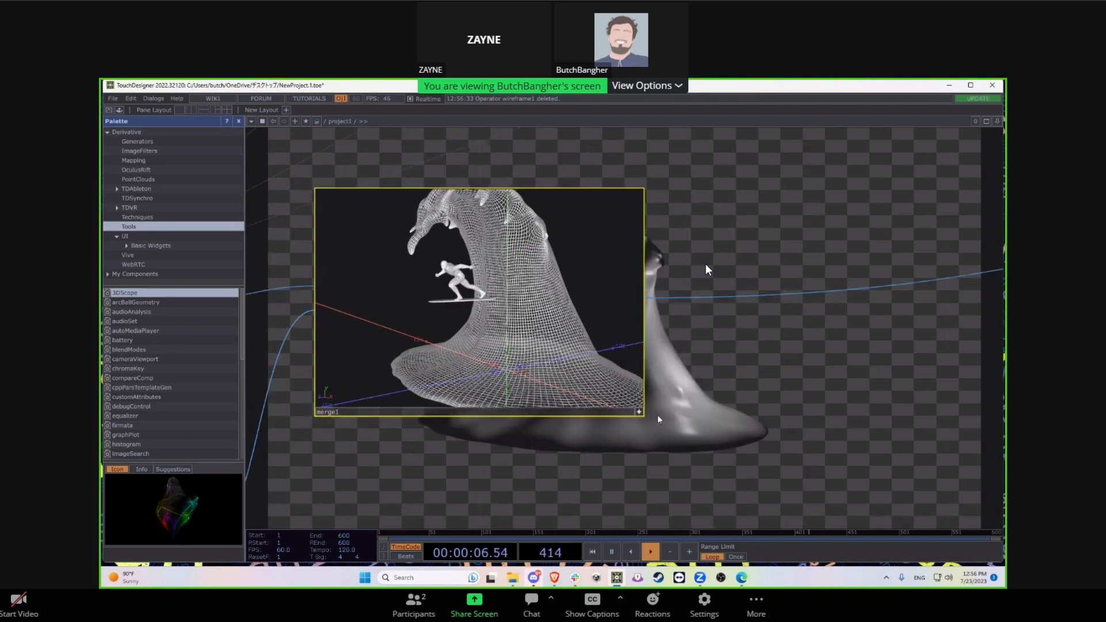
pyautogui.moveTo(717, 397); pyautogui.dragTo(664, 376)
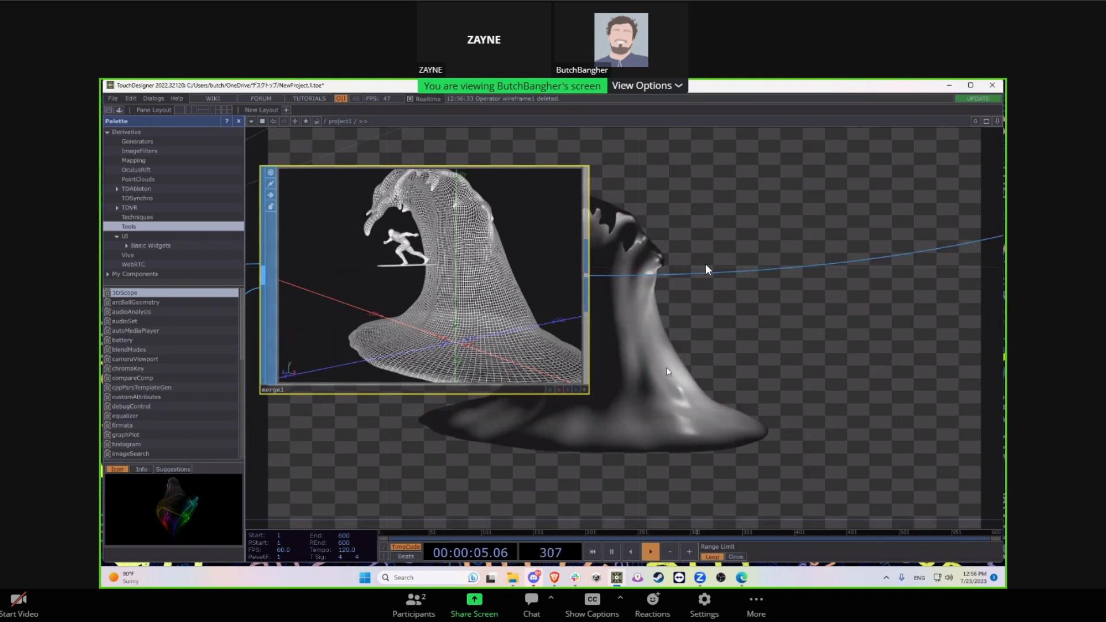
pyautogui.scroll(-4, 666, 369)
pyautogui.scroll(2, 666, 368)
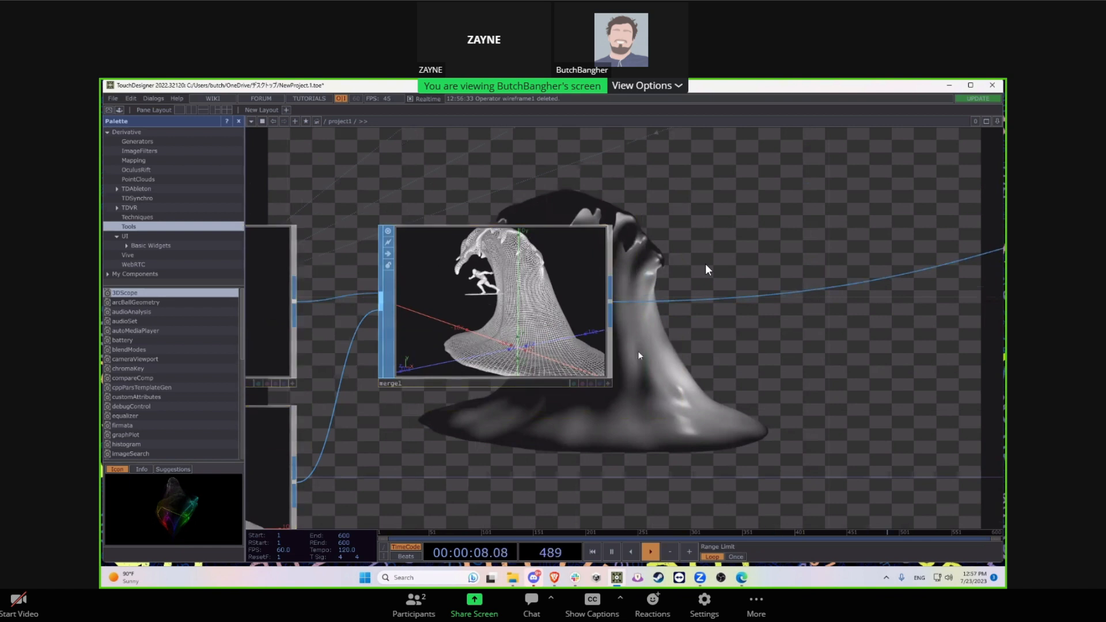
# Step: Branch a Noise SOP off the output of merge1 and place it below and beside merge1
pyautogui.press('Tab')
pyautogui.press('Escape')
pyautogui.rightClick(610, 300)
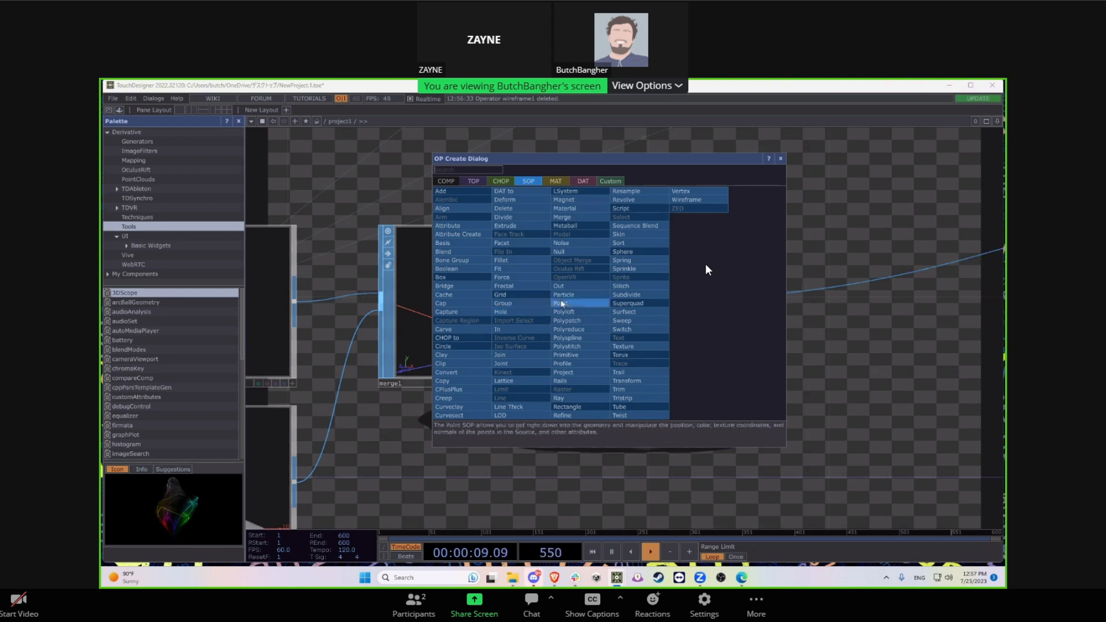
pyautogui.press('Escape')
pyautogui.click(766, 436)
pyautogui.moveTo(760, 276); pyautogui.dragTo(629, 228)
pyautogui.scroll(5, 731, 407)
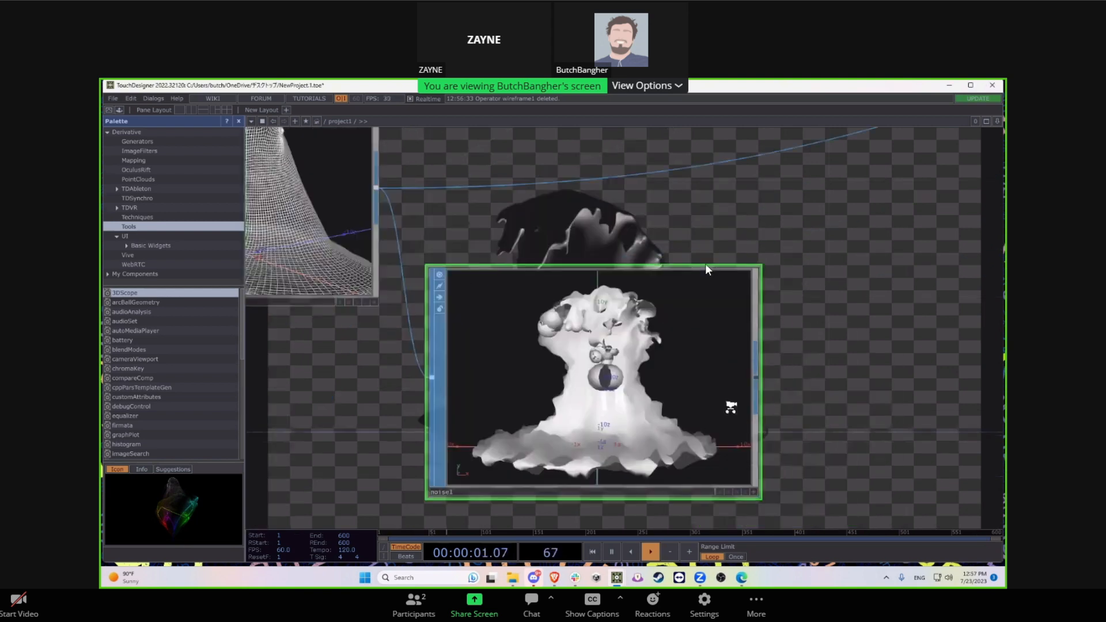
pyautogui.moveTo(852, 334); pyautogui.dragTo(887, 257)
# Step: Turn the noise1 viewer to a side view of the wave and switch its display to wireframe
pyautogui.click(802, 449)
pyautogui.moveTo(749, 398)
pyautogui.mouseDown()
pyautogui.moveTo(614, 383)
pyautogui.moveTo(528, 348)
pyautogui.mouseUp()
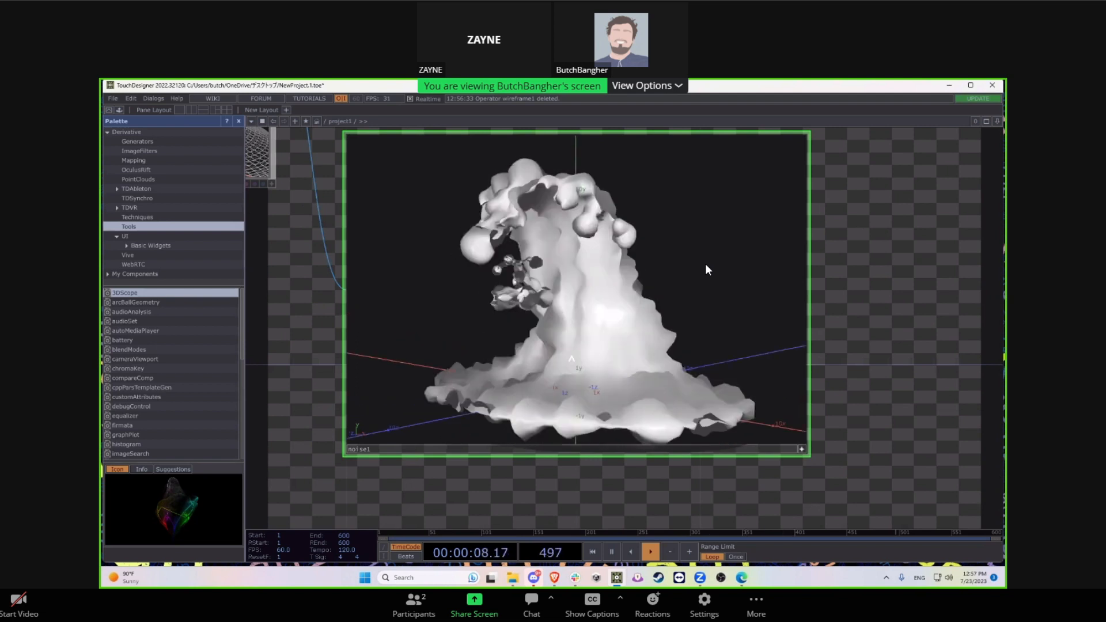
pyautogui.press('w')
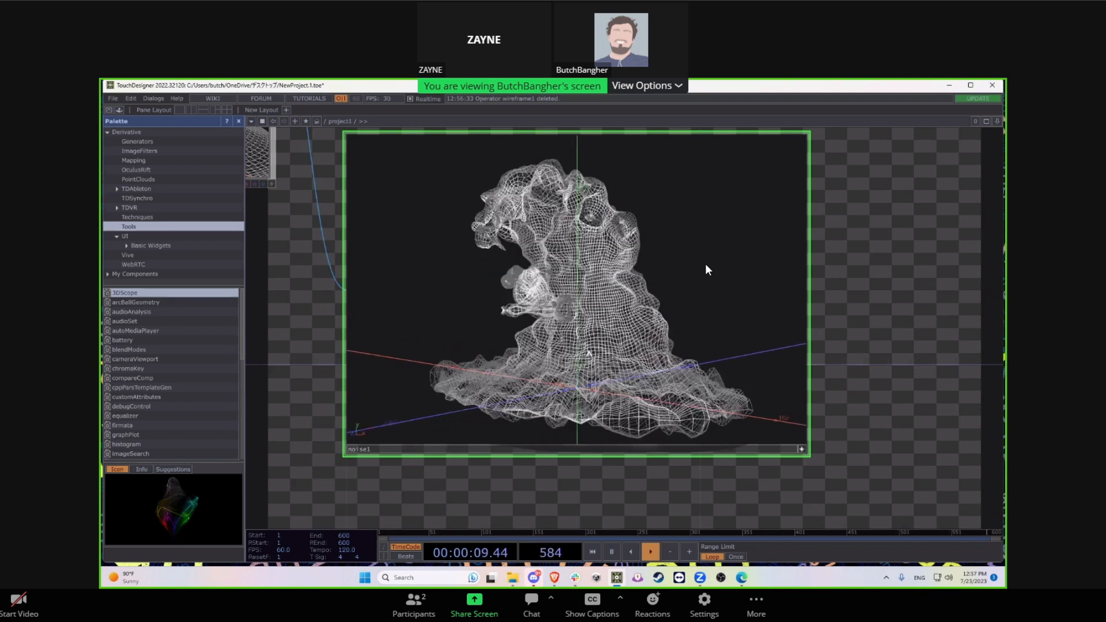
pyautogui.press('d')
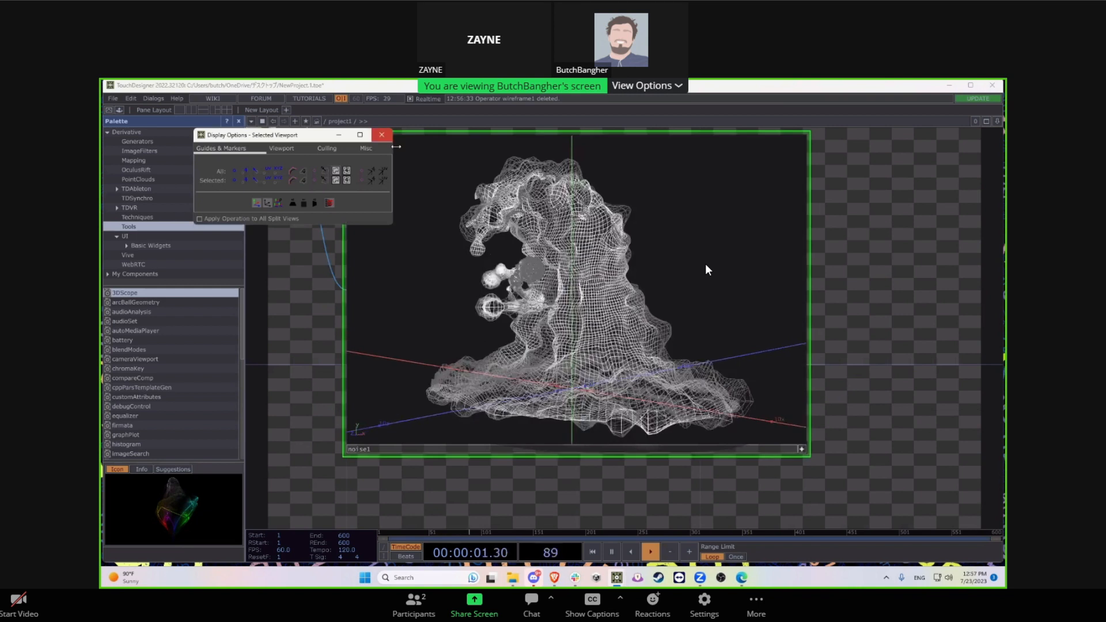
pyautogui.click(382, 134)
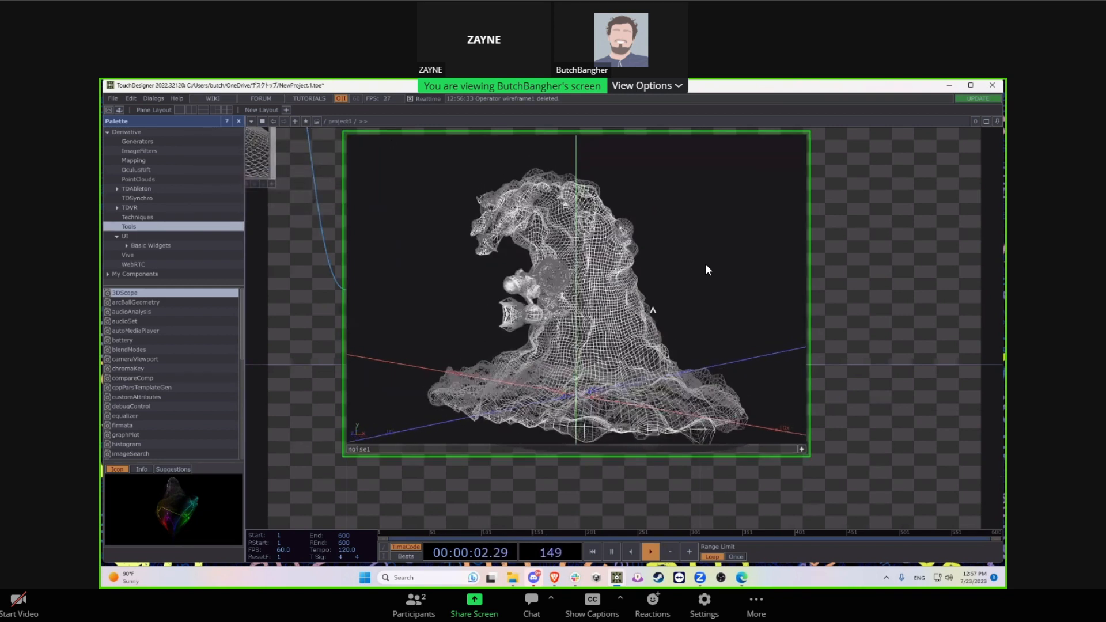
pyautogui.click(802, 449)
# Step: Examine how the noise distorts the surfer and wave mesh in the noise1 viewer
pyautogui.scroll(-4, 746, 396)
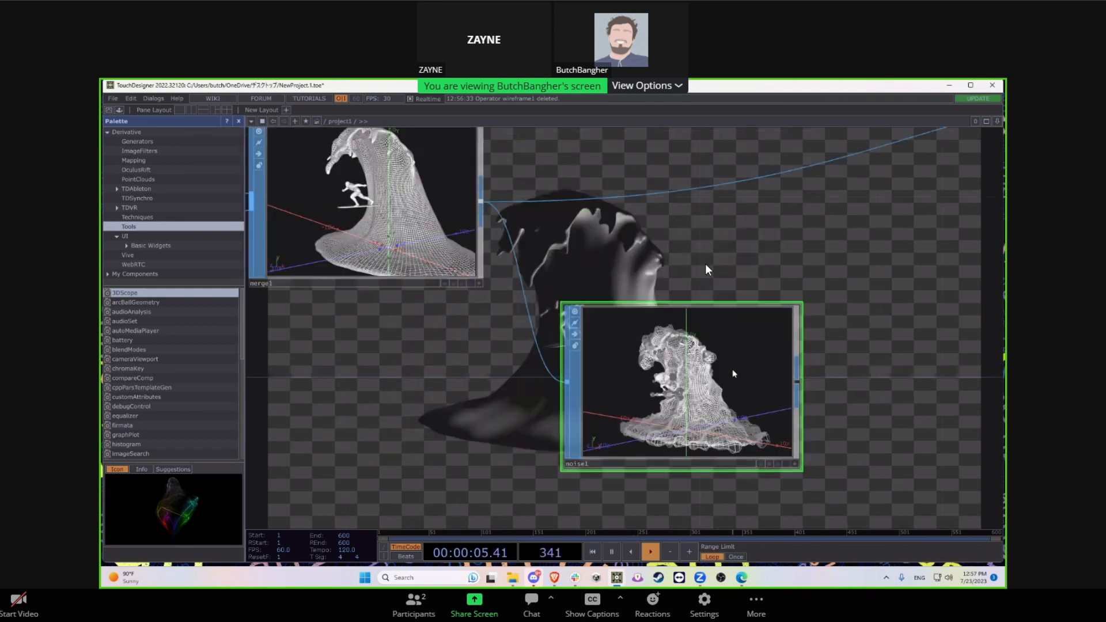
pyautogui.scroll(4, 731, 369)
pyautogui.scroll(-2, 698, 393)
pyautogui.moveTo(699, 394); pyautogui.dragTo(641, 374, button='middle')
pyautogui.moveTo(853, 395); pyautogui.dragTo(754, 348)
pyautogui.scroll(4, 574, 383)
pyautogui.scroll(-3, 575, 374)
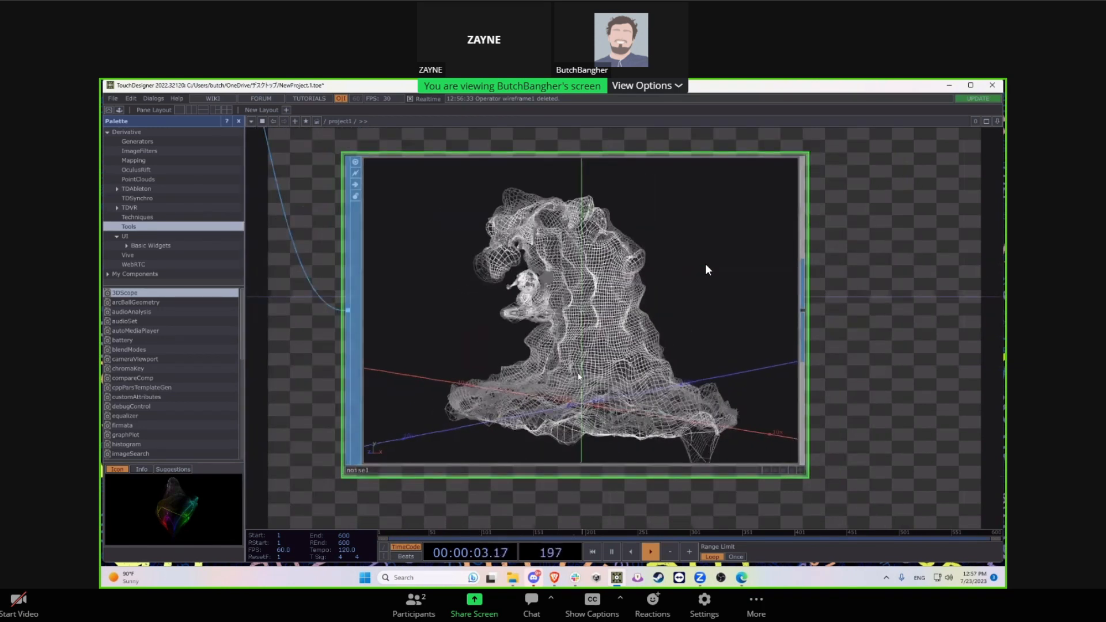
pyautogui.scroll(5, 550, 344)
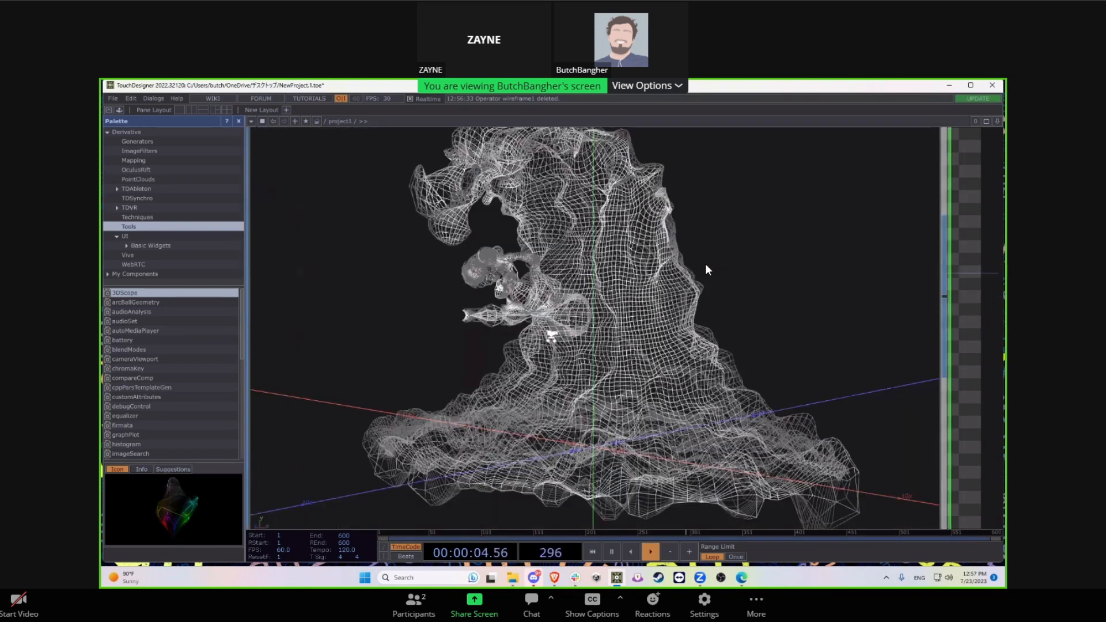
pyautogui.scroll(-6, 551, 331)
# Step: Set the amplitude of noise1 to 0.29 and check its effect on the surfer up close
pyautogui.press('p')
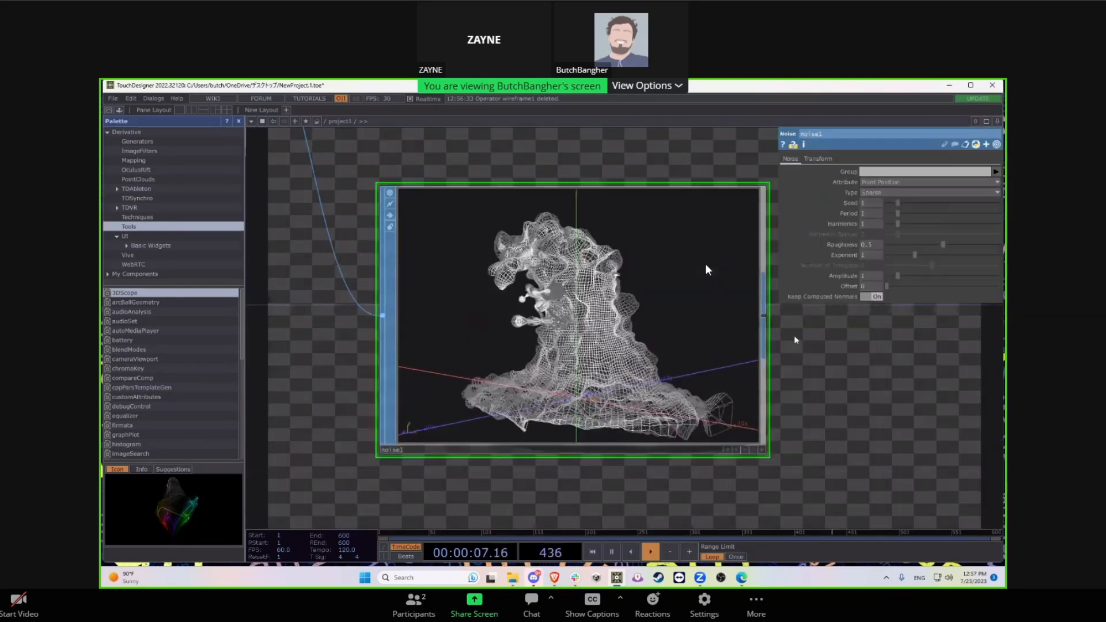
pyautogui.scroll(4, 794, 335)
pyautogui.moveTo(845, 362); pyautogui.dragTo(941, 362)
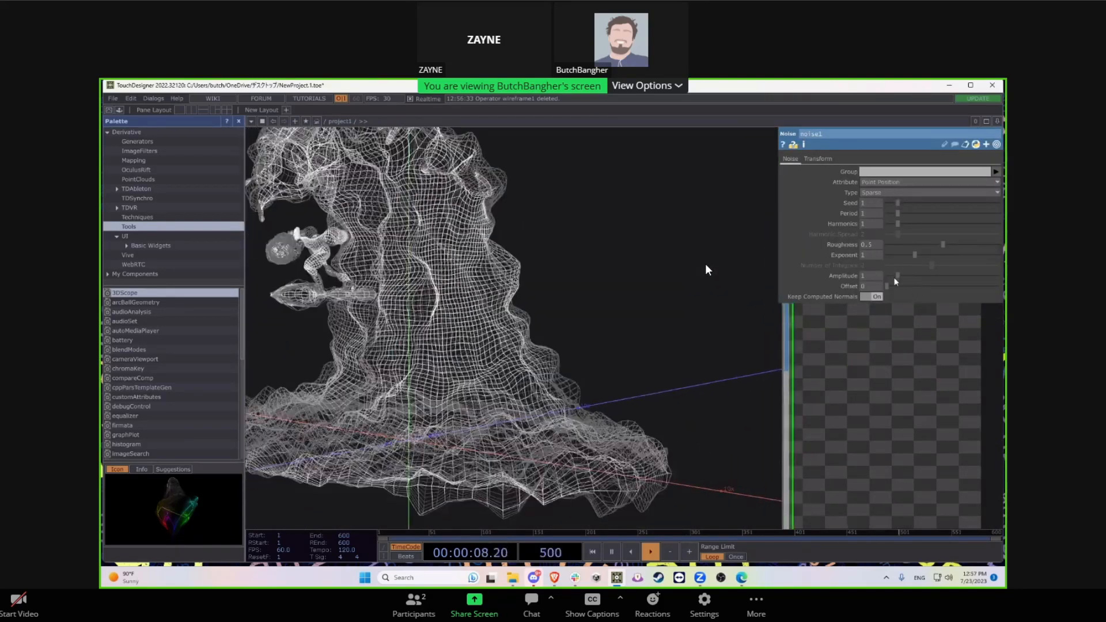
pyautogui.click(888, 276)
pyautogui.moveTo(572, 354); pyautogui.dragTo(415, 308)
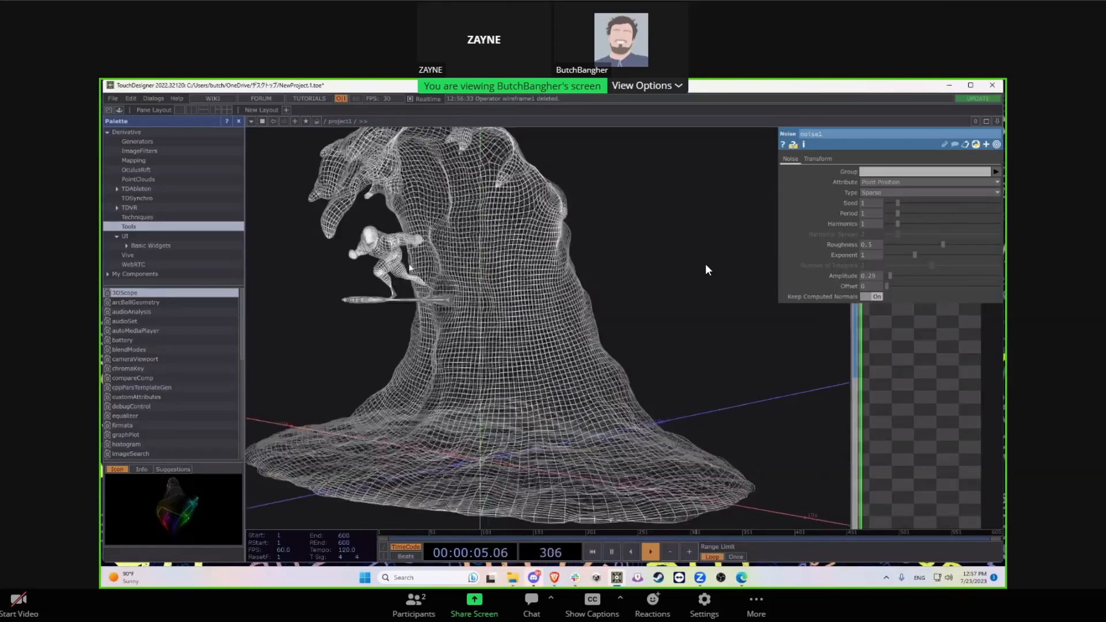
pyautogui.scroll(5, 411, 270)
pyautogui.scroll(-6, 395, 295)
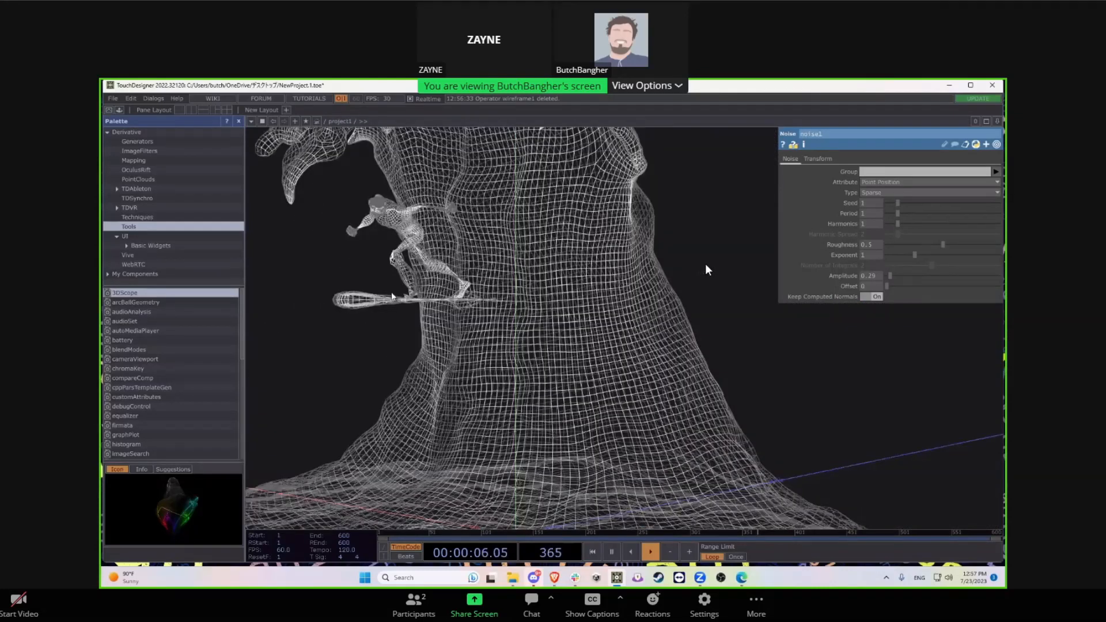
pyautogui.scroll(3, 391, 293)
pyautogui.scroll(4, 403, 300)
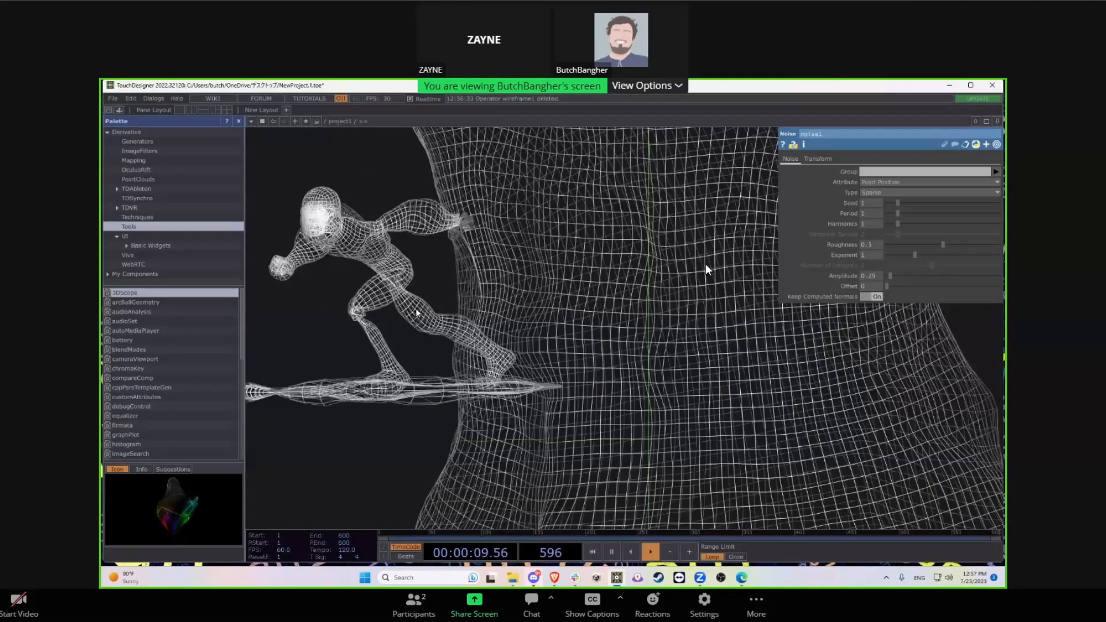
pyautogui.scroll(-3, 432, 320)
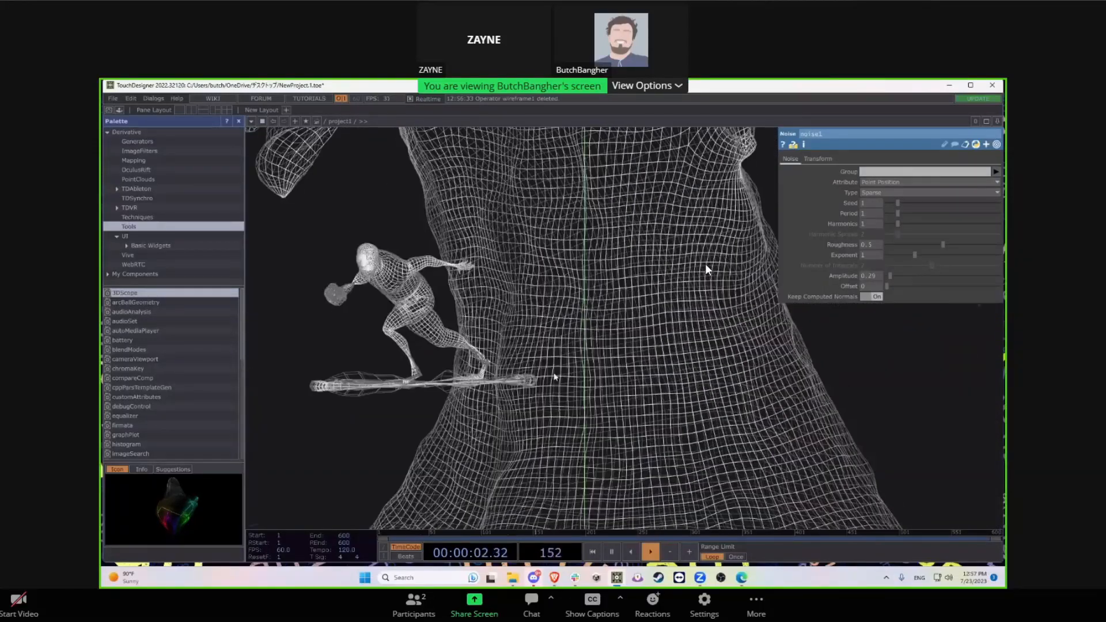
# Step: Insert noise1 between transform2 and merge1 to distort only the wave, and inspect the merged mesh
pyautogui.scroll(-6, 531, 377)
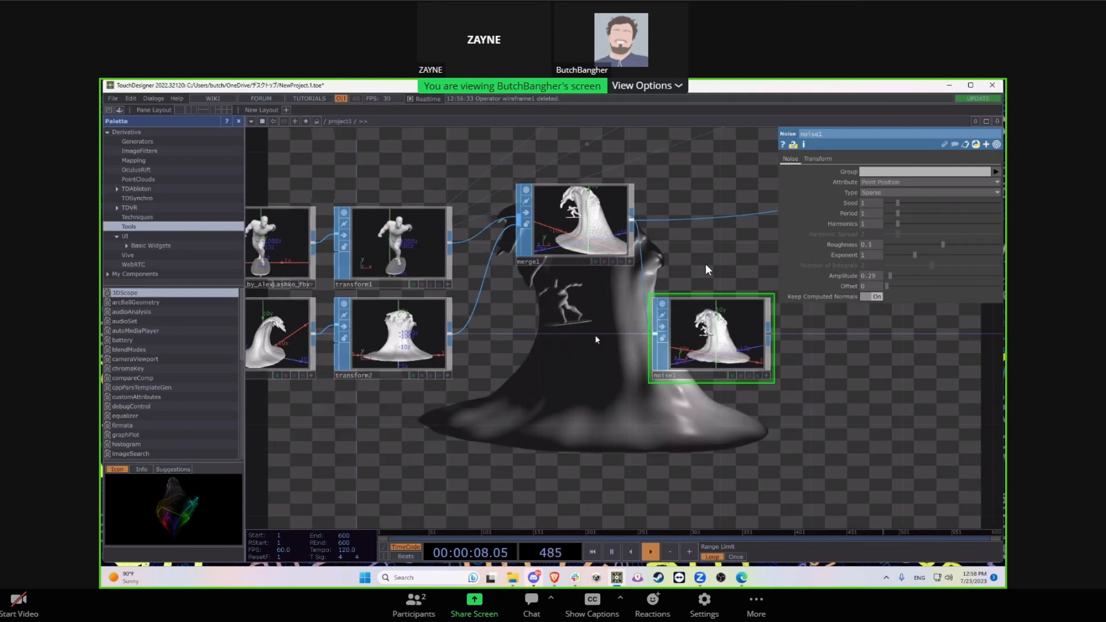
pyautogui.click(448, 337)
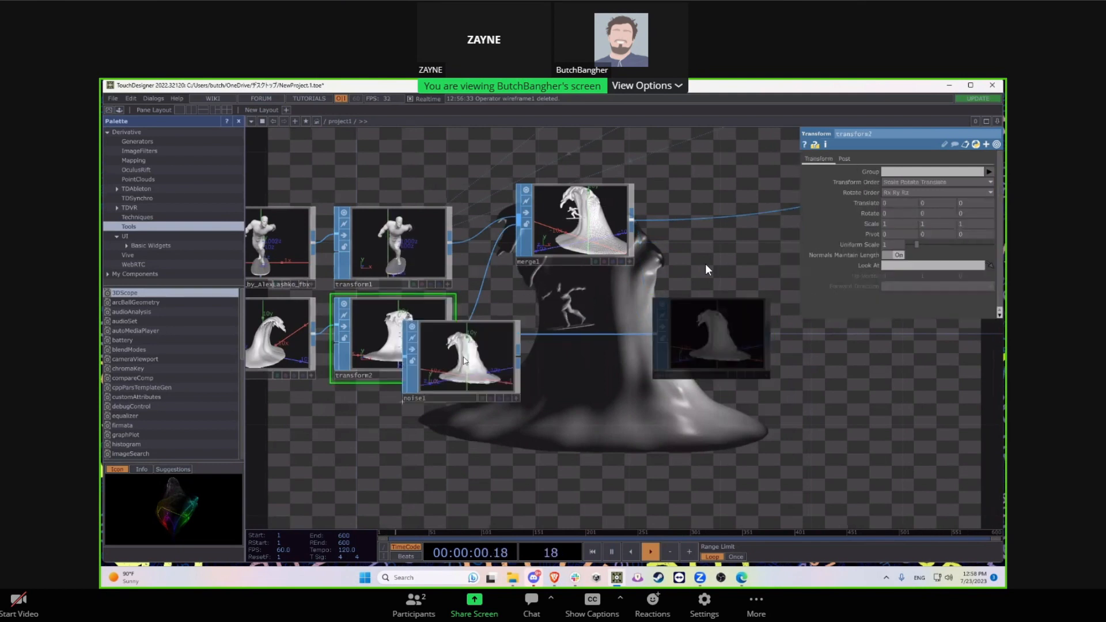
pyautogui.moveTo(658, 303); pyautogui.dragTo(502, 369)
pyautogui.scroll(6, 421, 313)
pyautogui.scroll(2, 421, 318)
pyautogui.scroll(-3, 531, 358)
pyautogui.moveTo(627, 381); pyautogui.dragTo(764, 391)
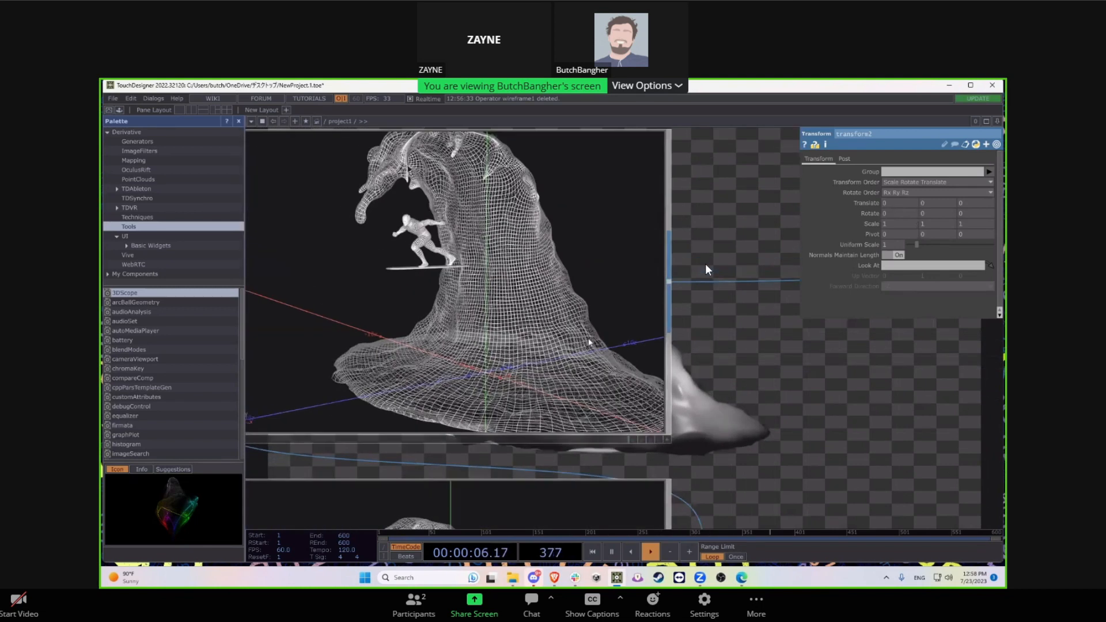
pyautogui.scroll(4, 419, 292)
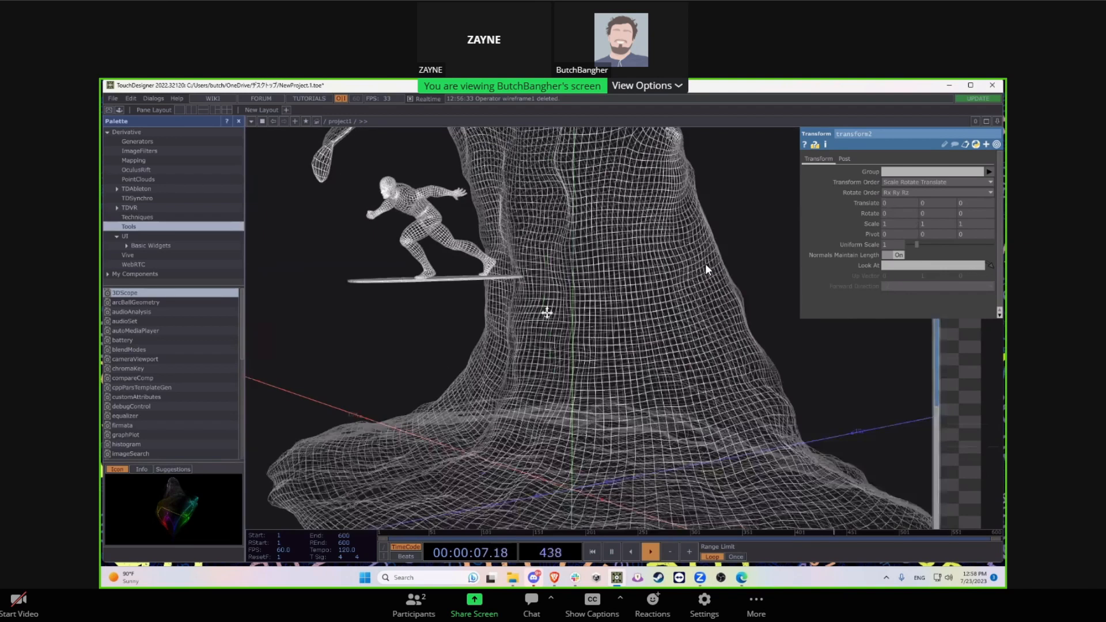
pyautogui.scroll(-4, 502, 300)
# Step: Add a Wireframe material below geo1 and try it as the material of geo1
pyautogui.moveTo(679, 405)
pyautogui.mouseDown()
pyautogui.moveTo(539, 295)
pyautogui.moveTo(708, 398)
pyautogui.moveTo(435, 398)
pyautogui.mouseUp()
pyautogui.scroll(-3, 708, 399)
pyautogui.moveTo(737, 374); pyautogui.dragTo(479, 359)
pyautogui.scroll(-3, 479, 359)
pyautogui.moveTo(770, 415); pyautogui.dragTo(653, 384)
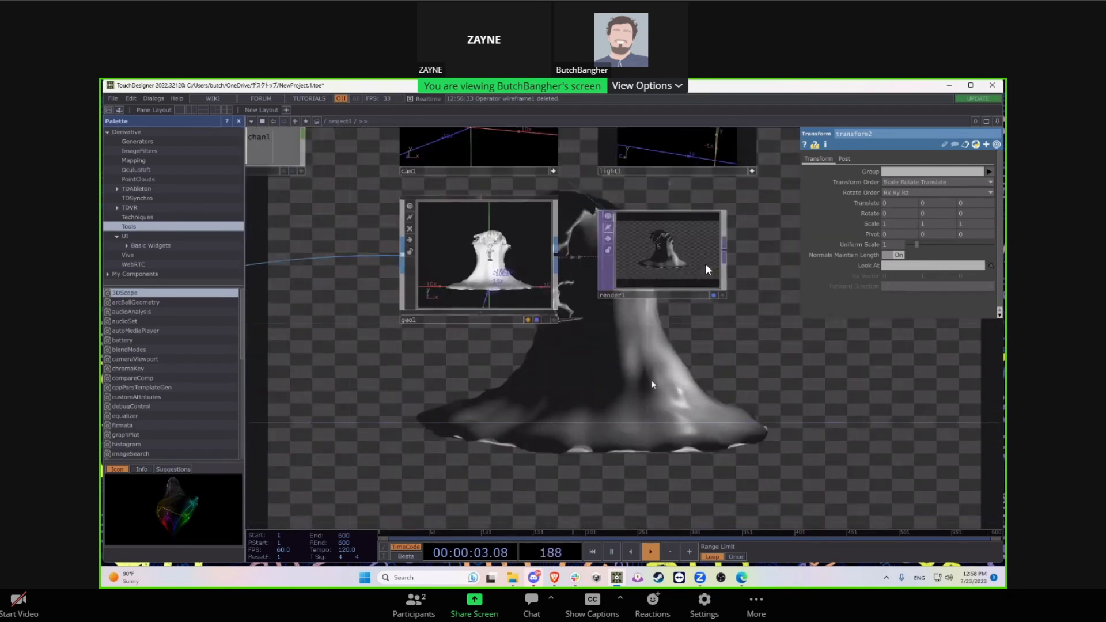
pyautogui.scroll(2, 653, 384)
pyautogui.moveTo(459, 378); pyautogui.dragTo(506, 353)
pyautogui.press('Tab')
pyautogui.click(441, 233)
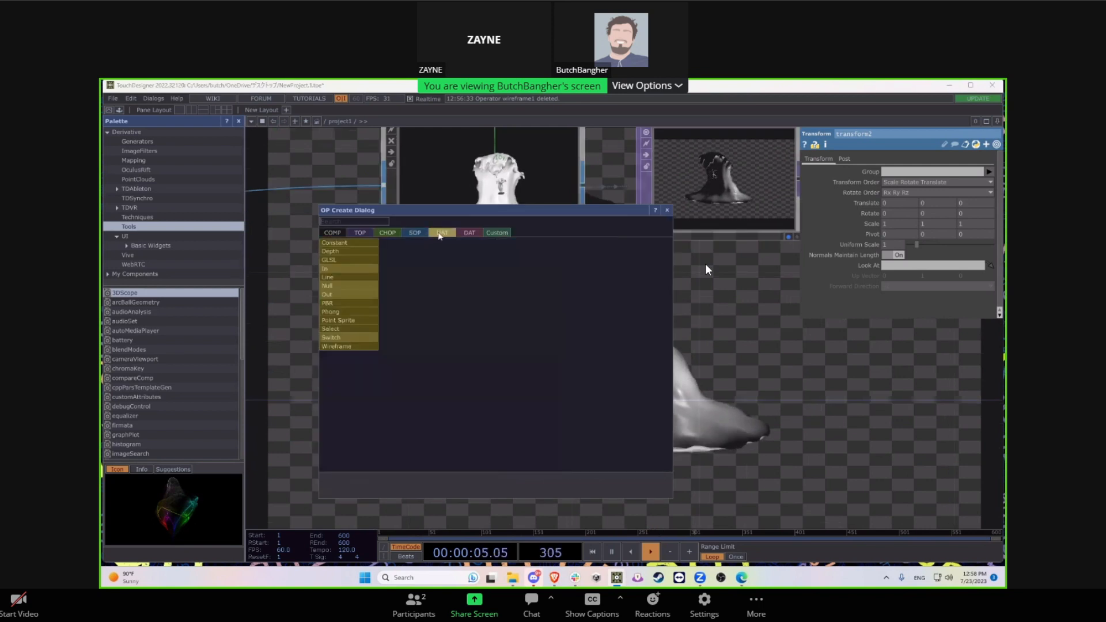
pyautogui.click(349, 347)
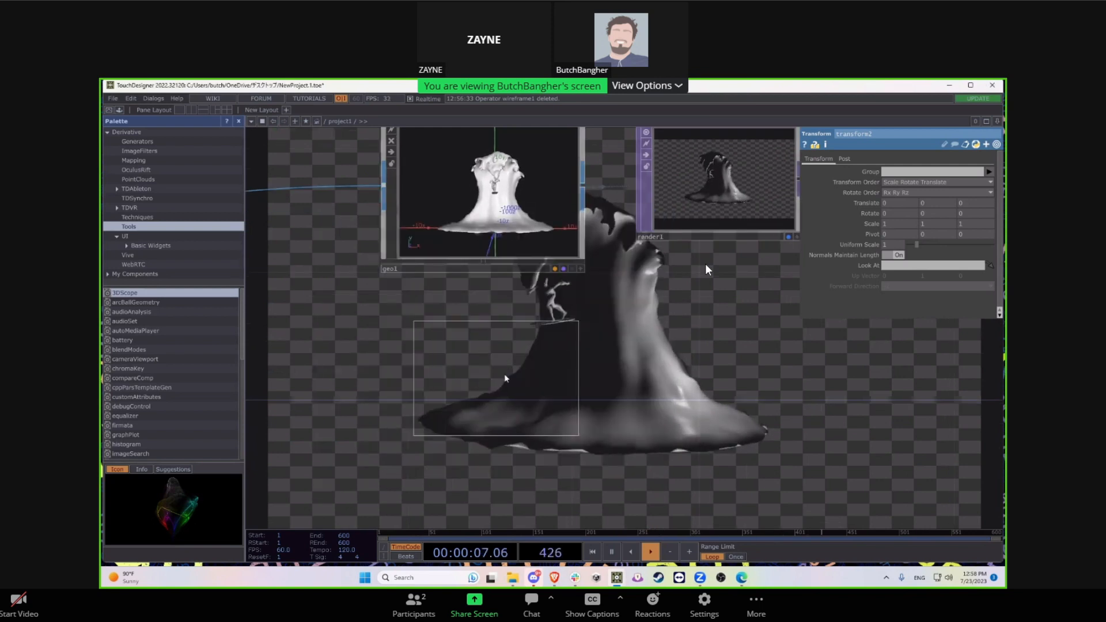
pyautogui.click(504, 374)
pyautogui.moveTo(504, 375); pyautogui.dragTo(471, 375)
pyautogui.moveTo(561, 330); pyautogui.dragTo(489, 310)
pyautogui.moveTo(519, 374); pyautogui.dragTo(705, 322)
pyautogui.moveTo(379, 221); pyautogui.dragTo(405, 425)
pyautogui.moveTo(406, 318); pyautogui.dragTo(373, 434)
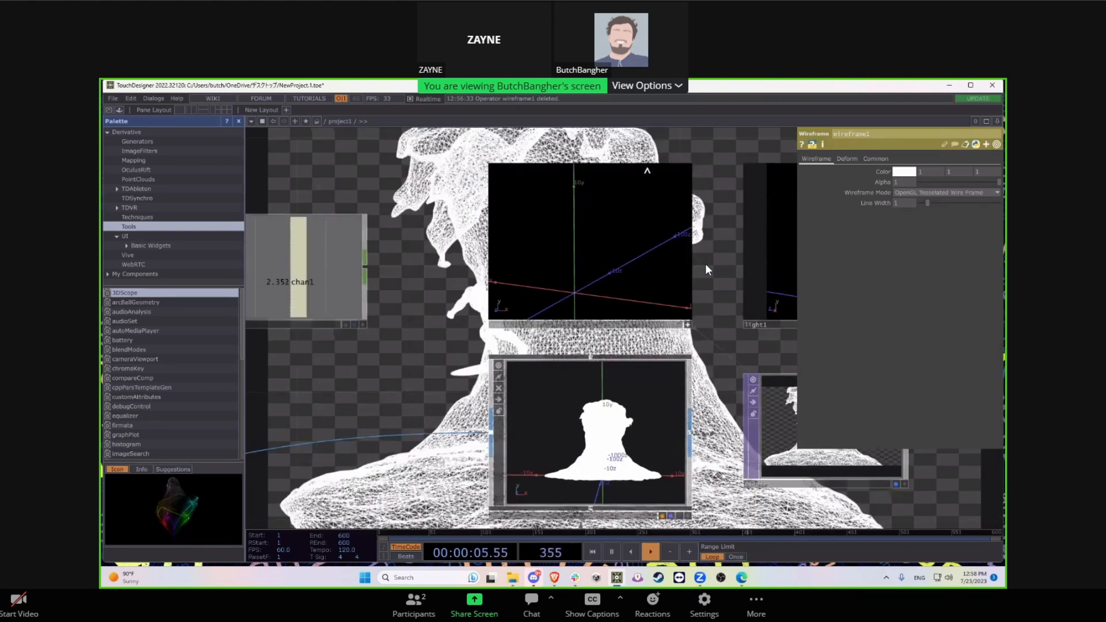
# Step: Examine the wireframe look on the wave and surfer and review the Wireframe, Deform and Common parameters of wireframe1
pyautogui.moveTo(694, 381); pyautogui.dragTo(598, 202)
pyautogui.moveTo(651, 375); pyautogui.dragTo(557, 169)
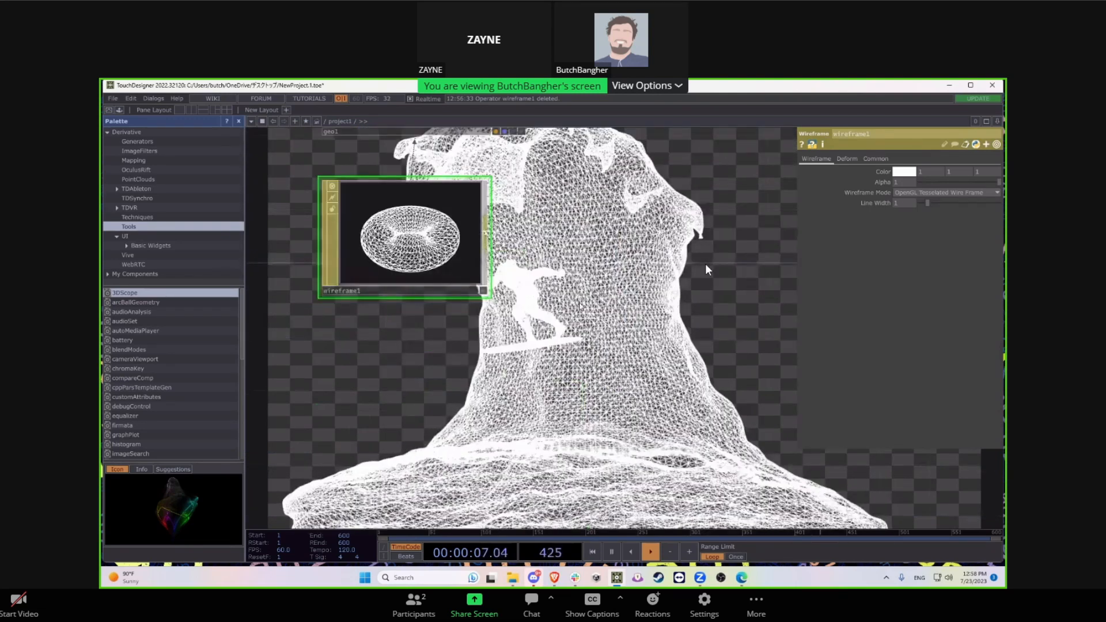
pyautogui.moveTo(580, 307); pyautogui.dragTo(531, 334)
pyautogui.scroll(-3, 520, 328)
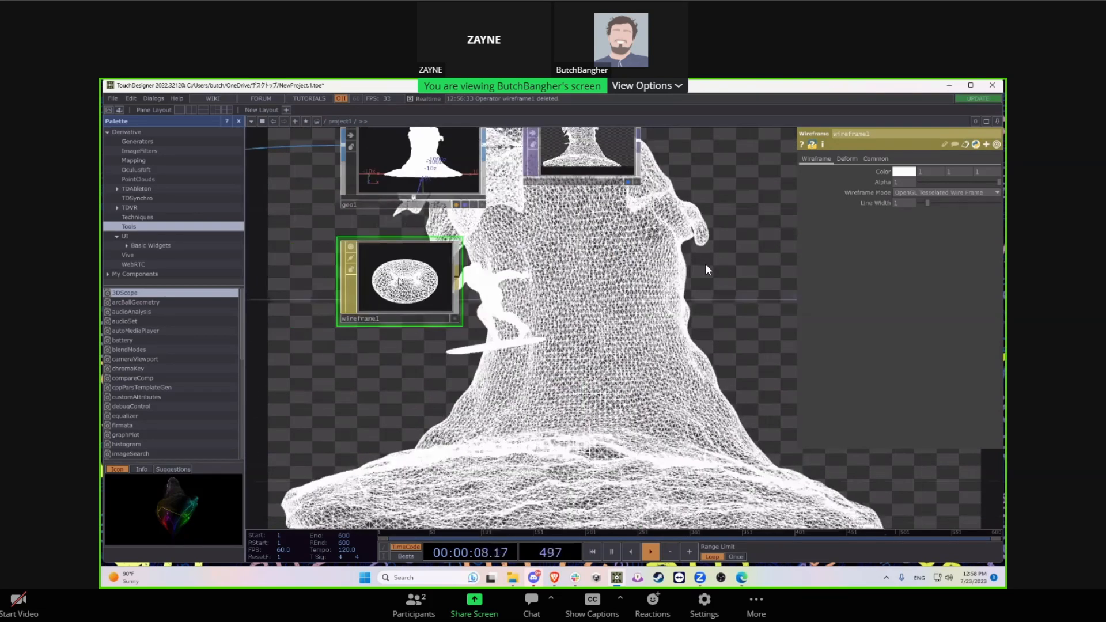
pyautogui.moveTo(483, 301); pyautogui.dragTo(506, 295)
pyautogui.scroll(2, 553, 299)
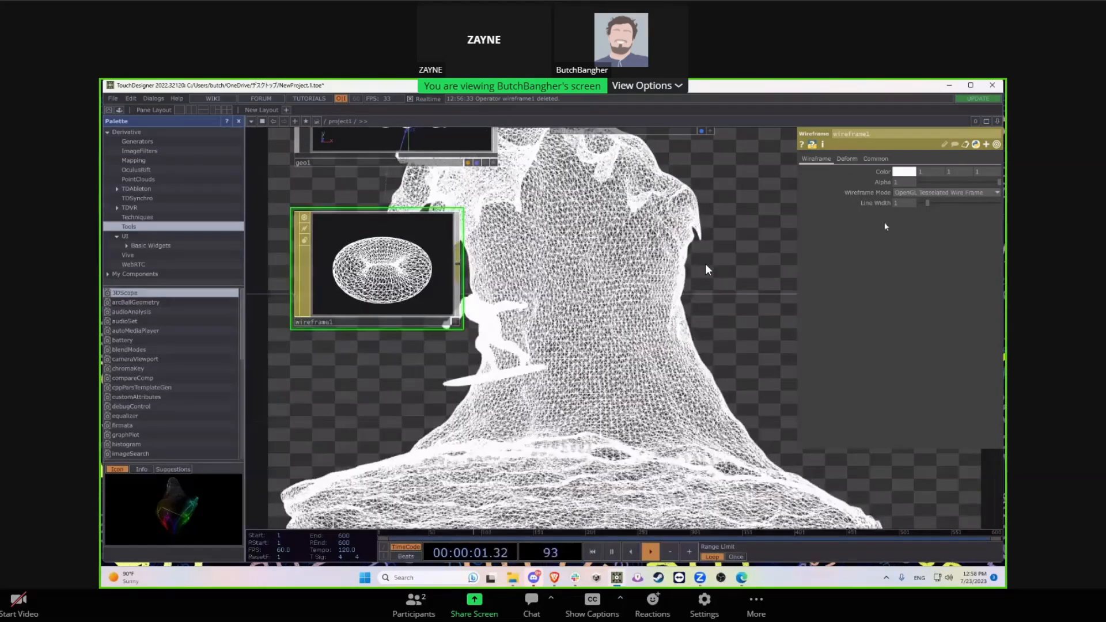
pyautogui.click(816, 158)
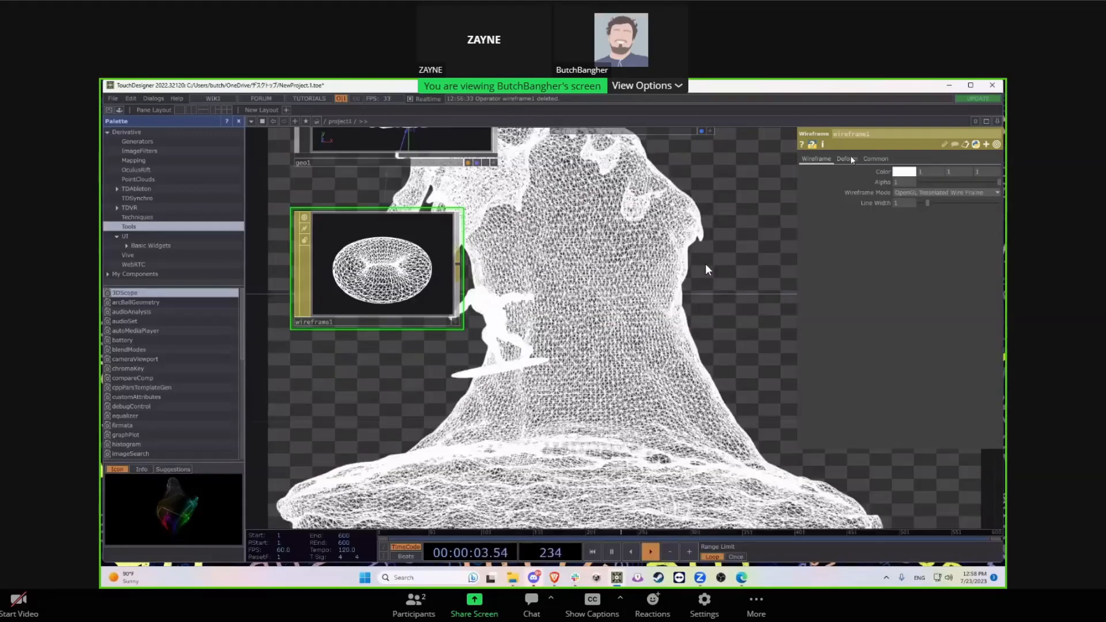
pyautogui.click(846, 158)
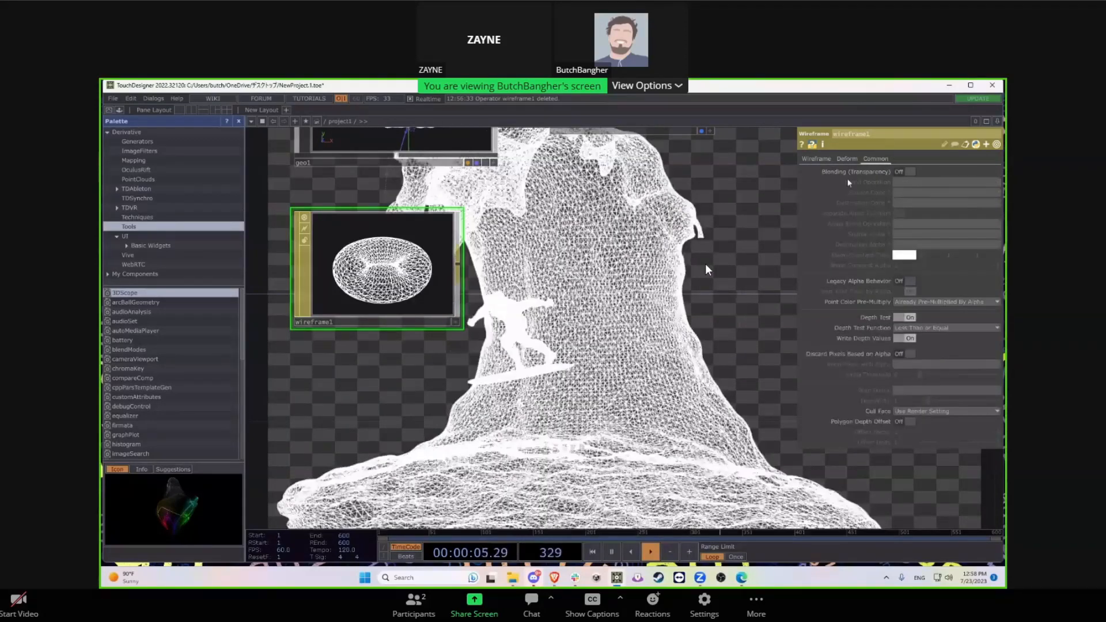
pyautogui.click(816, 158)
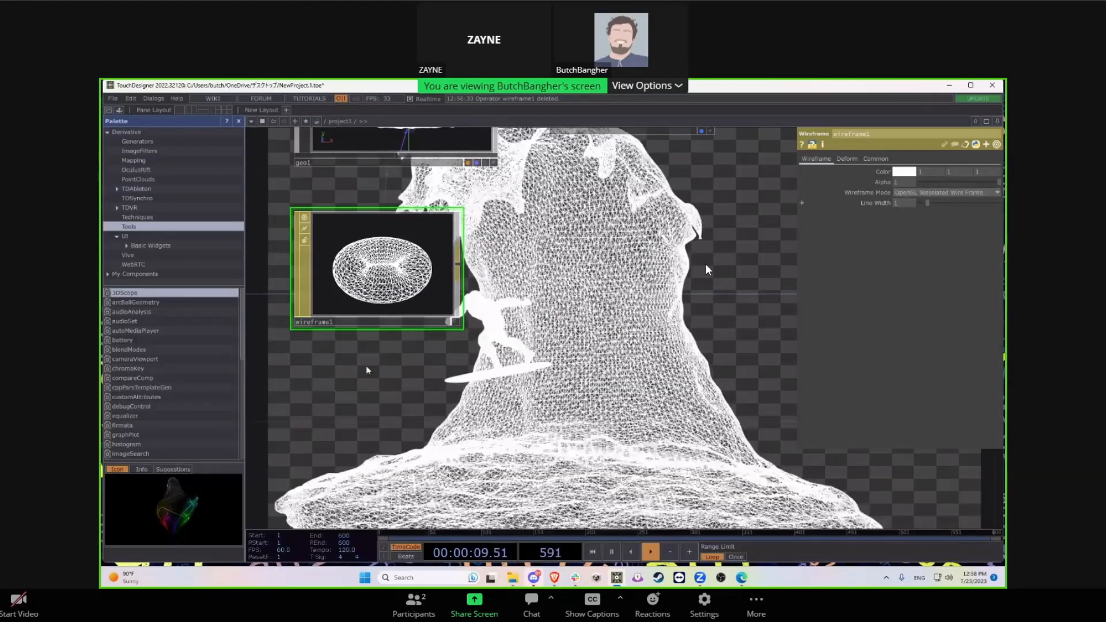
pyautogui.scroll(-3, 496, 286)
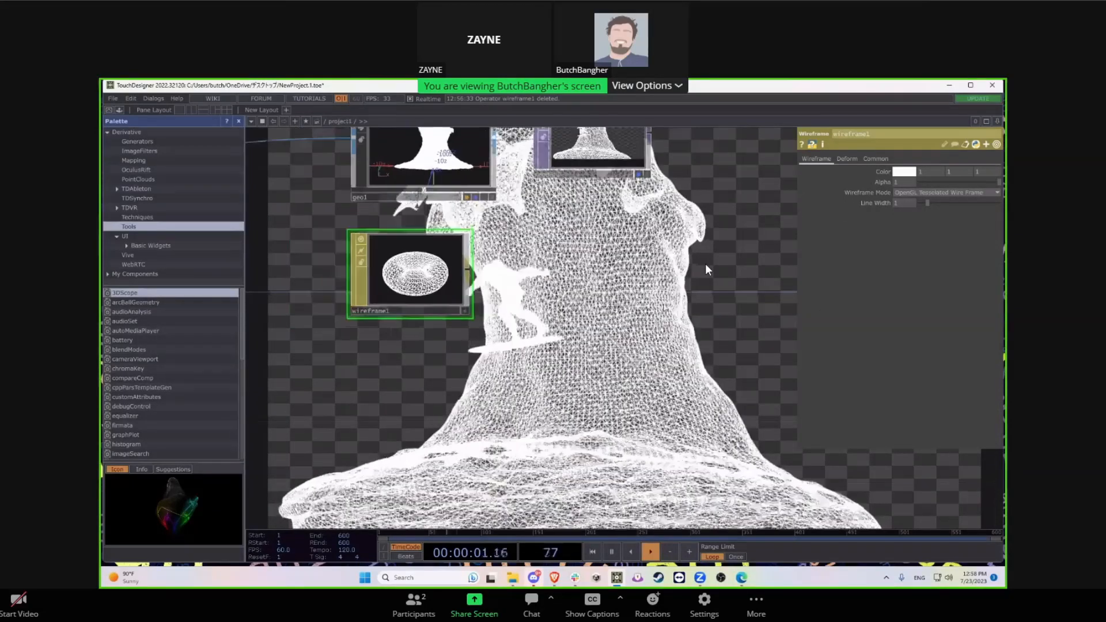
# Step: Replace wireframe1 with a Line material and assign it to geo1
pyautogui.press('Delete')
pyautogui.press('Tab')
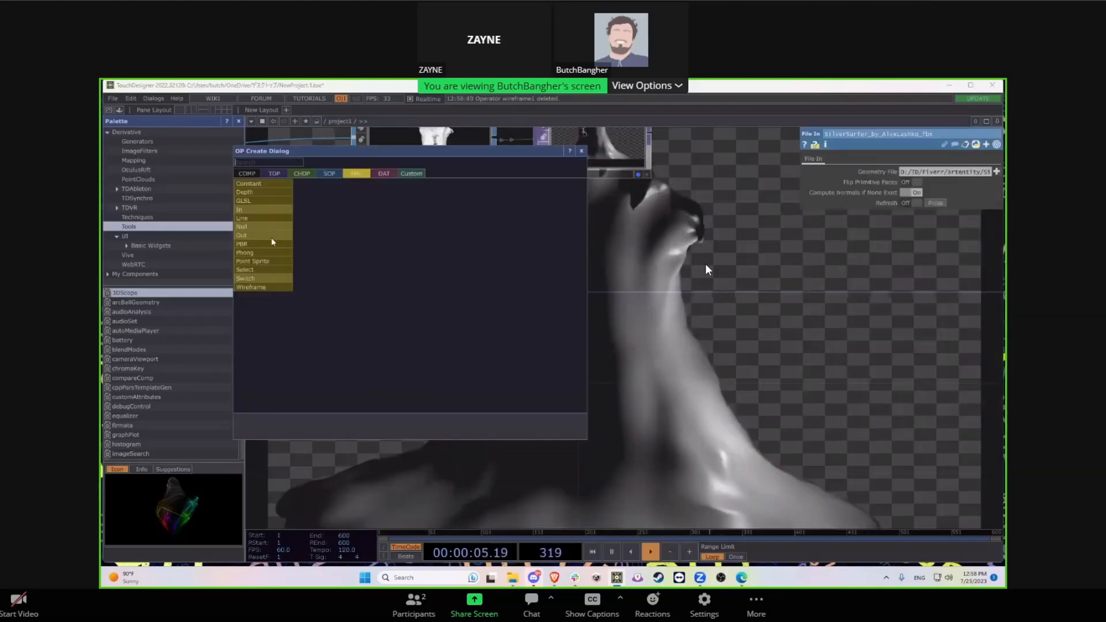
pyautogui.press('Tab')
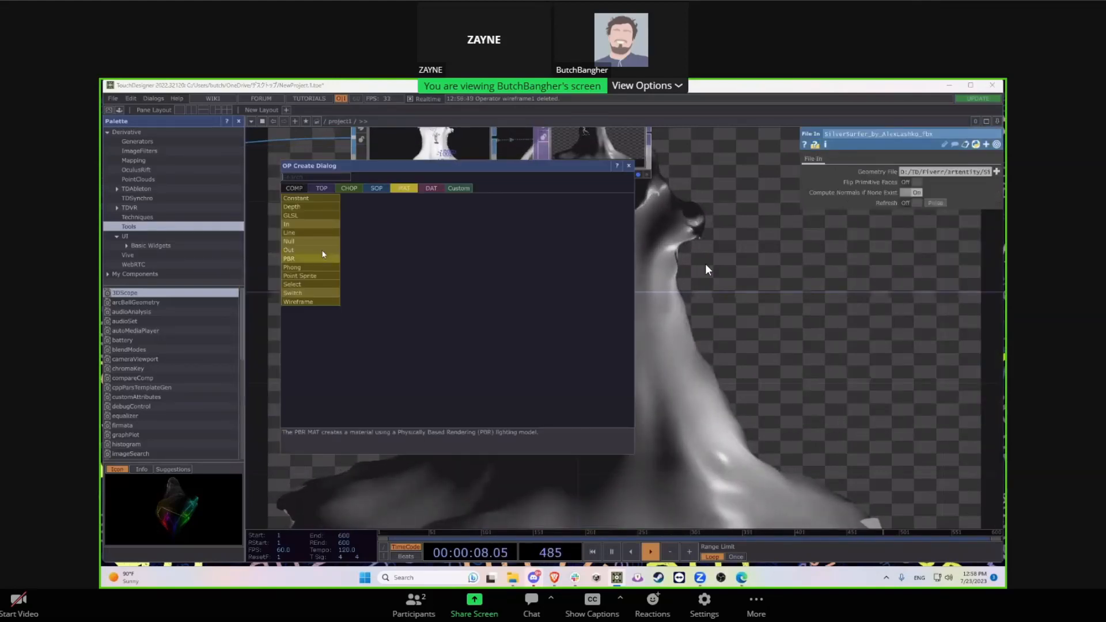
pyautogui.click(312, 235)
pyautogui.click(438, 302)
pyautogui.moveTo(437, 283); pyautogui.dragTo(415, 170)
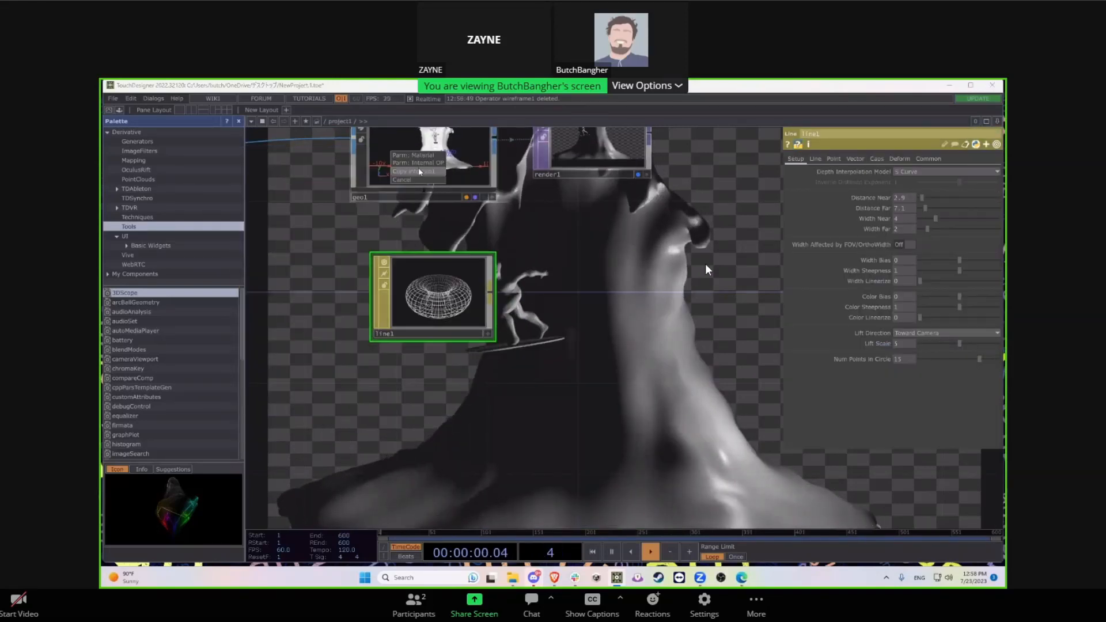
# Step: Set the Distance Near of line1 to 5.9 and its Distance Far to 37.5
pyautogui.scroll(3, 507, 309)
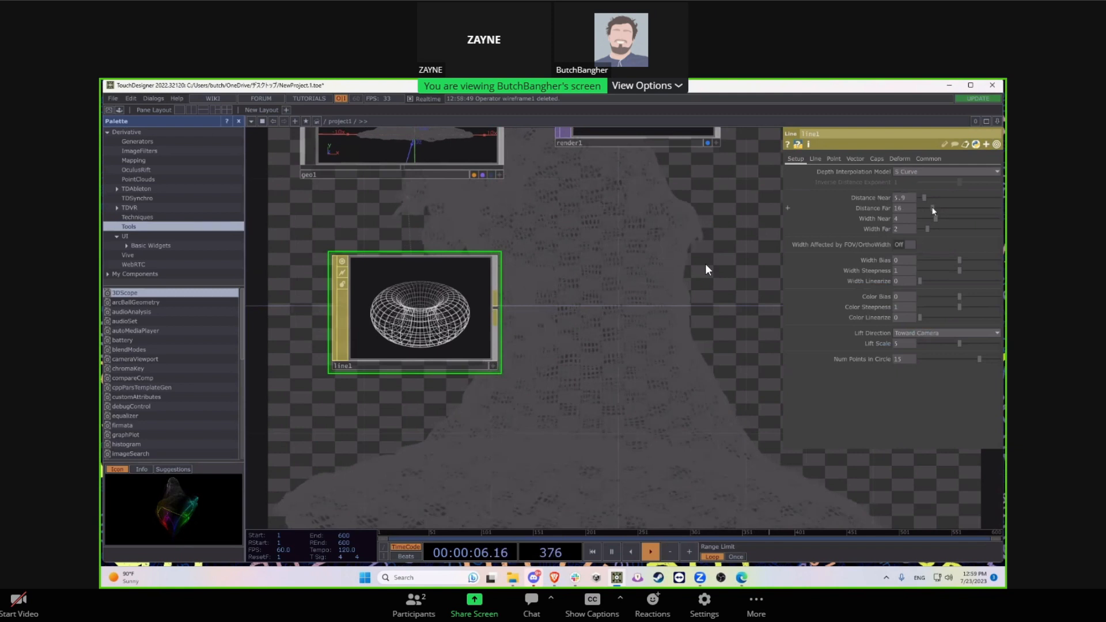
pyautogui.moveTo(939, 212); pyautogui.dragTo(958, 214)
pyautogui.moveTo(733, 313); pyautogui.dragTo(666, 279)
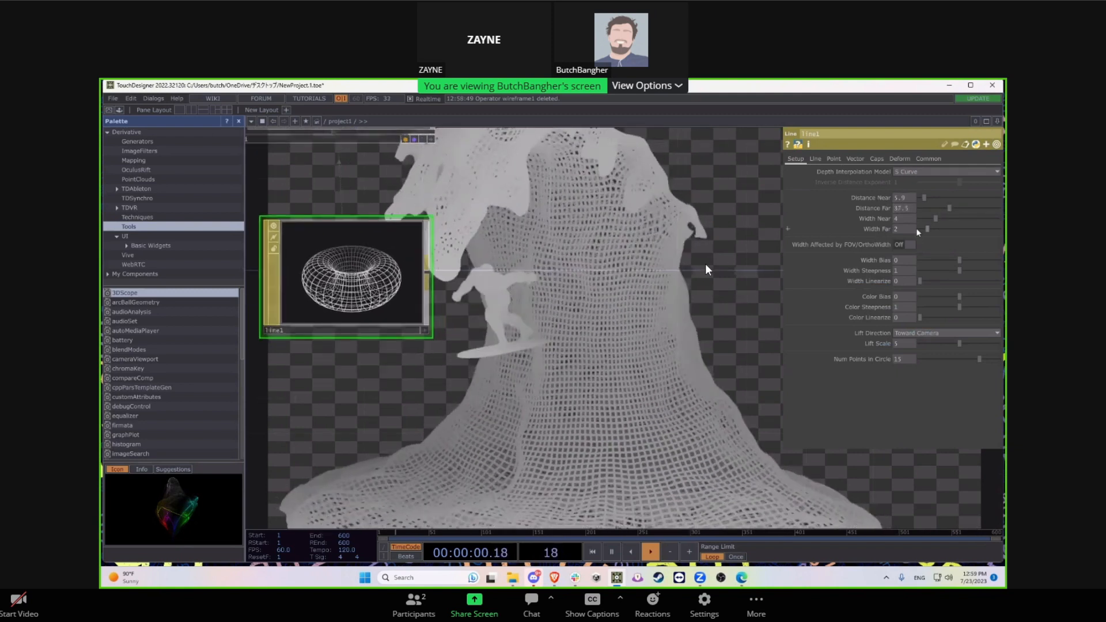
# Step: Thin the lines of line1 by setting Width Near to 0.5 and Width Far to 0.6
pyautogui.click(815, 158)
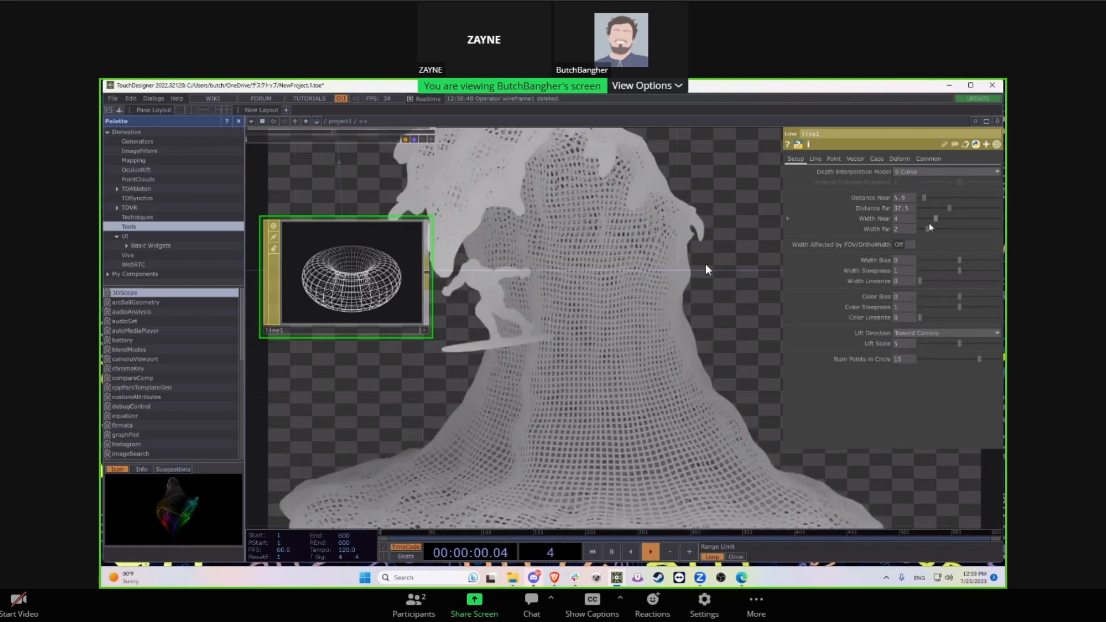
pyautogui.moveTo(918, 225); pyautogui.dragTo(925, 231)
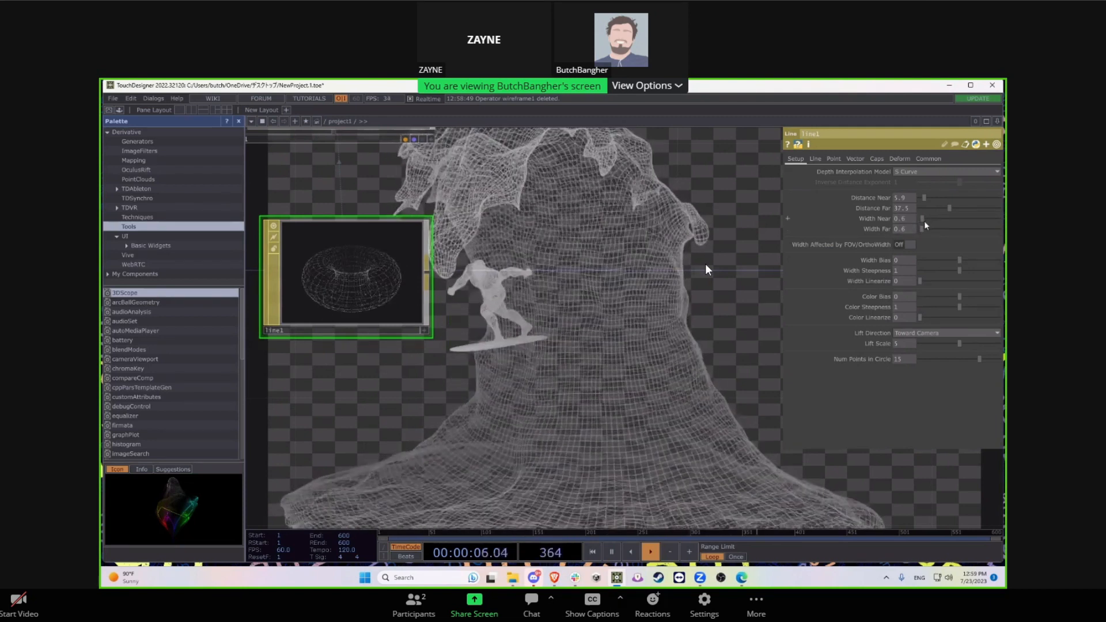
pyautogui.moveTo(924, 221); pyautogui.dragTo(921, 221)
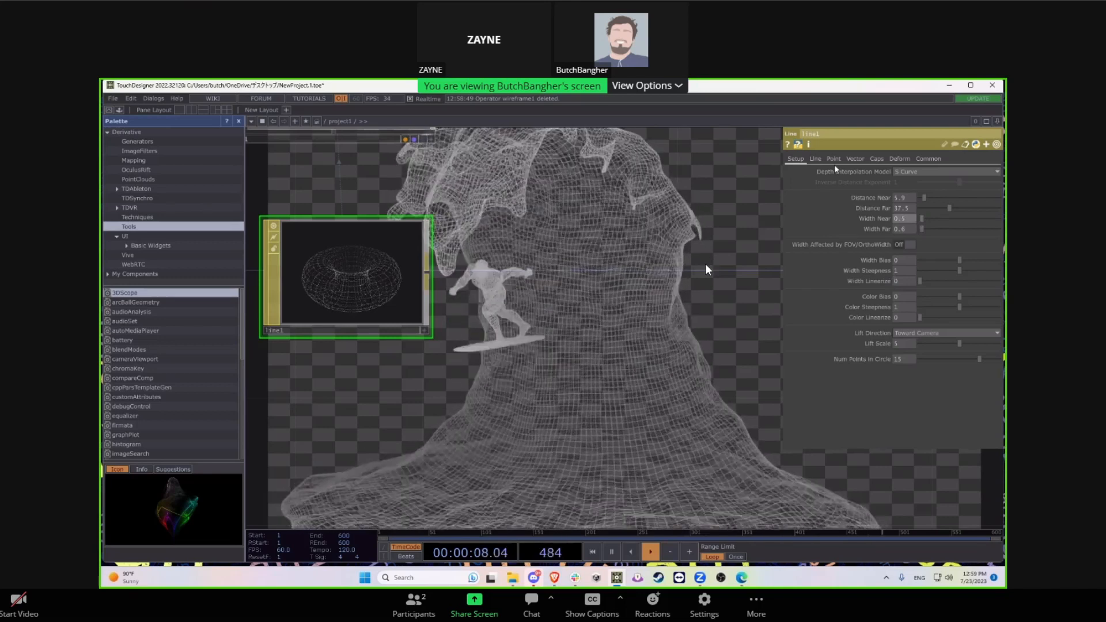
# Step: Give line1 a green near line color and a light blue far line color
pyautogui.click(816, 159)
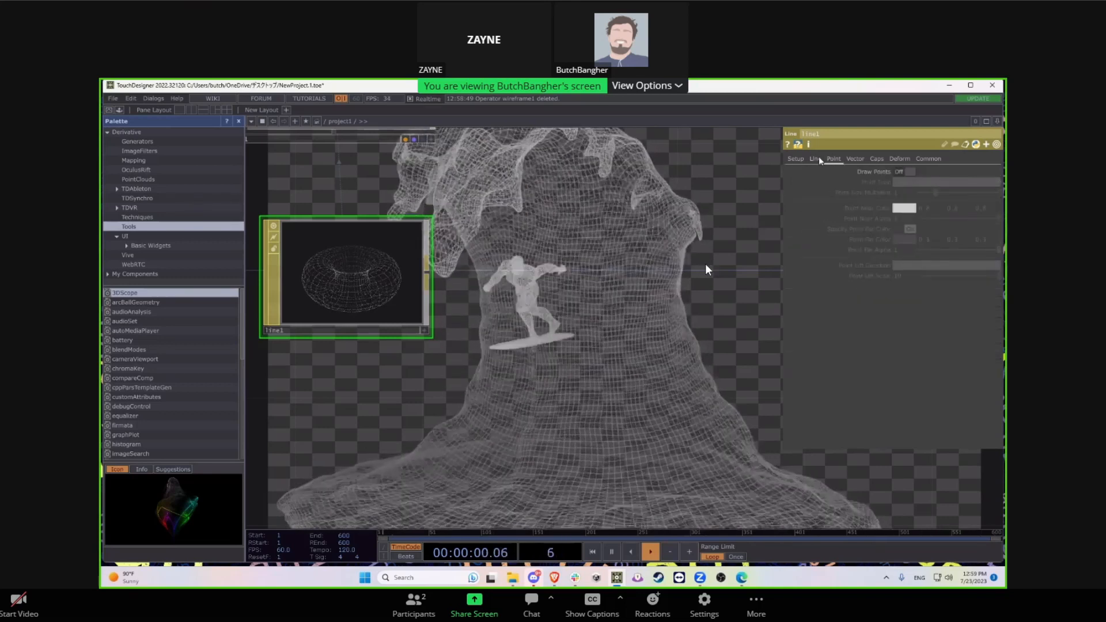
pyautogui.click(816, 159)
pyautogui.click(904, 239)
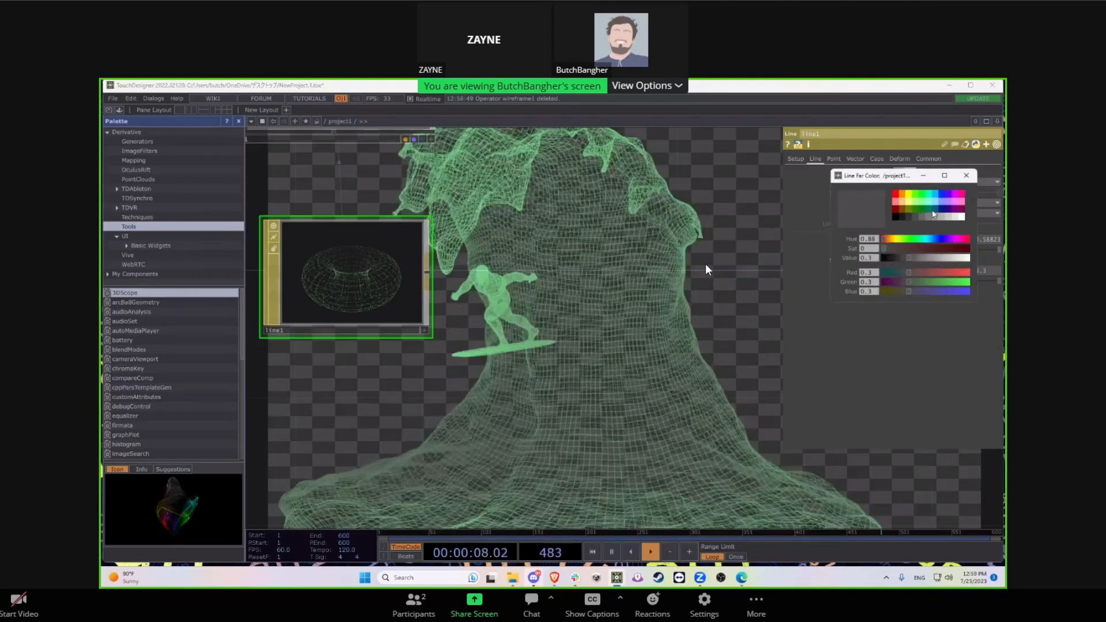
pyautogui.click(932, 202)
# Step: Try other Width Near and Width Far values on line1
pyautogui.click(603, 368)
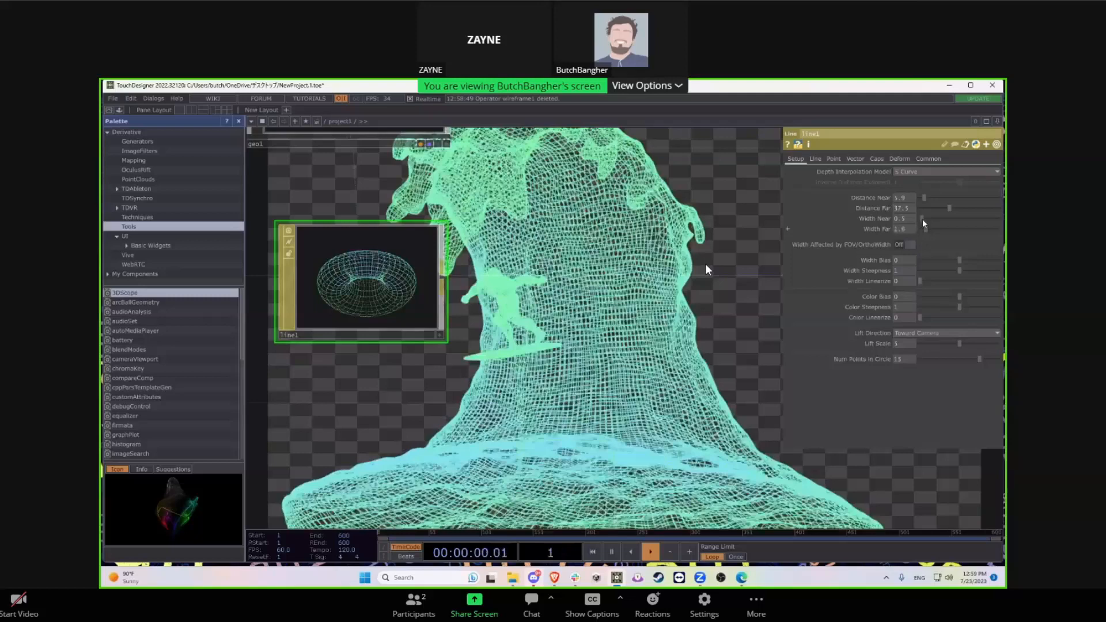
pyautogui.click(922, 219)
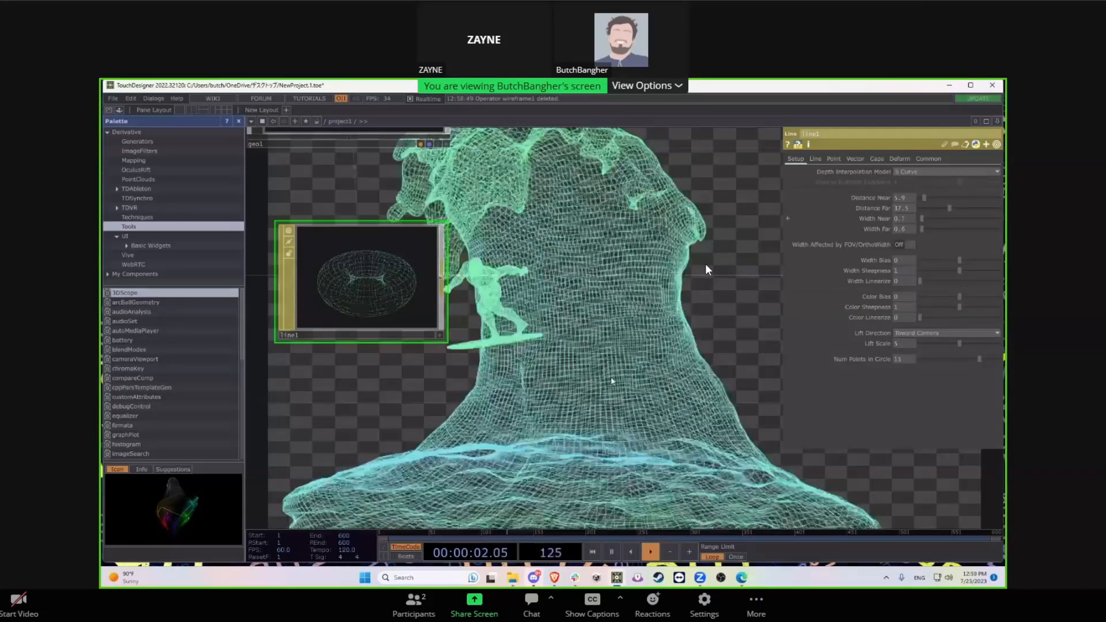
pyautogui.hotkey('ctrl', 'z')
# Step: Select geo1 and animate its Y rotation so the wave and surfer turn continuously
pyautogui.moveTo(614, 309); pyautogui.dragTo(605, 372)
pyautogui.scroll(-5, 605, 372)
pyautogui.moveTo(527, 252); pyautogui.dragTo(593, 319)
pyautogui.scroll(6, 588, 357)
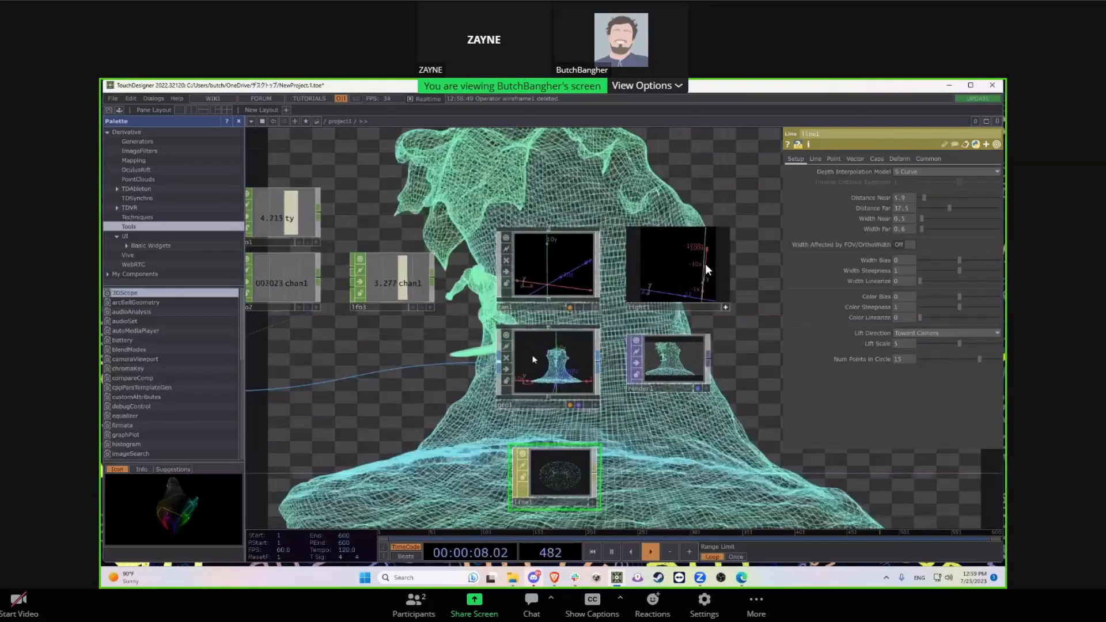
pyautogui.click(587, 374)
pyautogui.moveTo(632, 427); pyautogui.dragTo(531, 360)
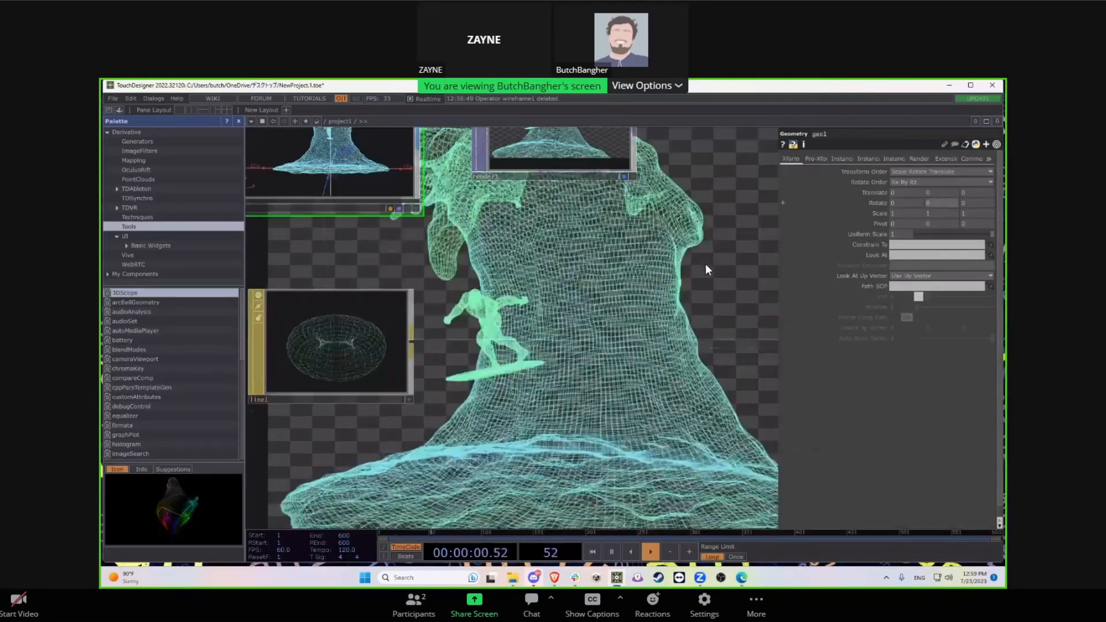
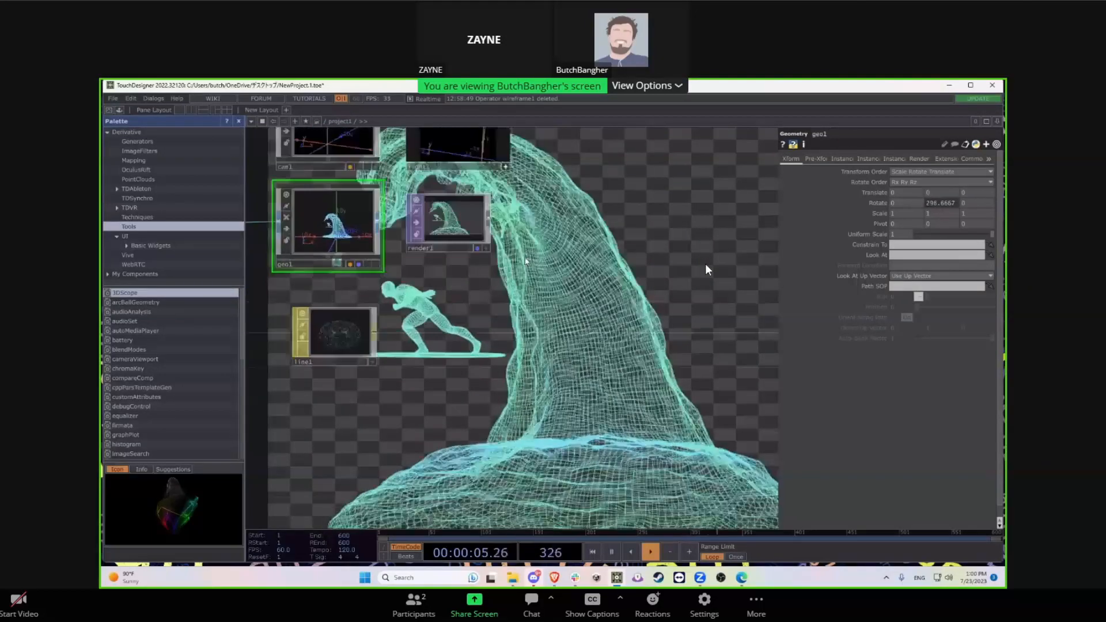
pyautogui.moveTo(526, 262); pyautogui.dragTo(549, 290)
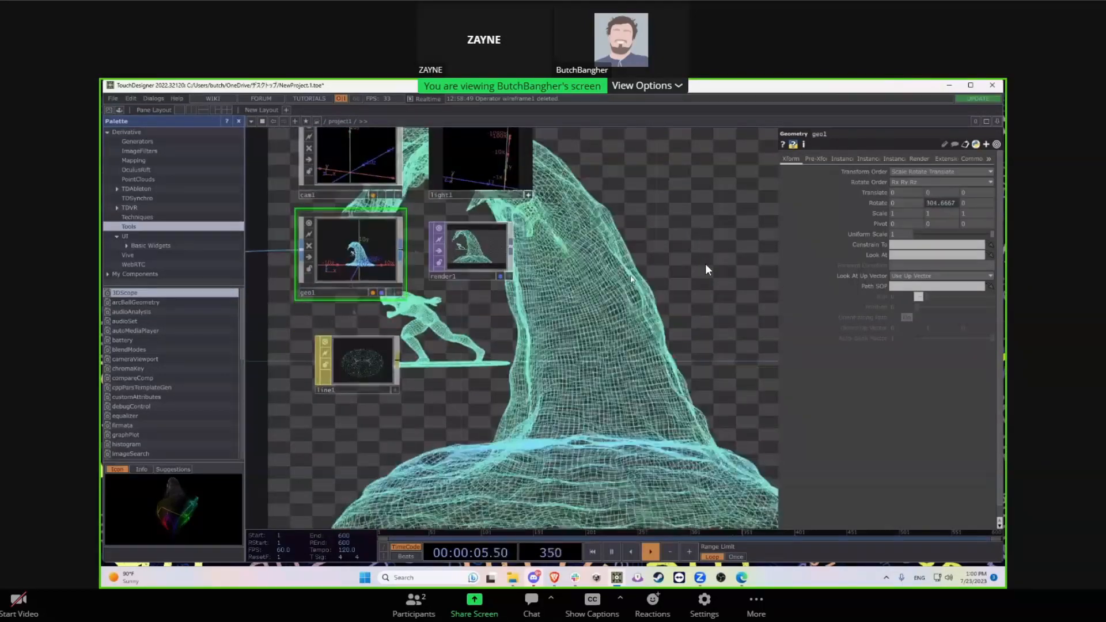
pyautogui.rightClick(511, 247)
pyautogui.click(613, 274)
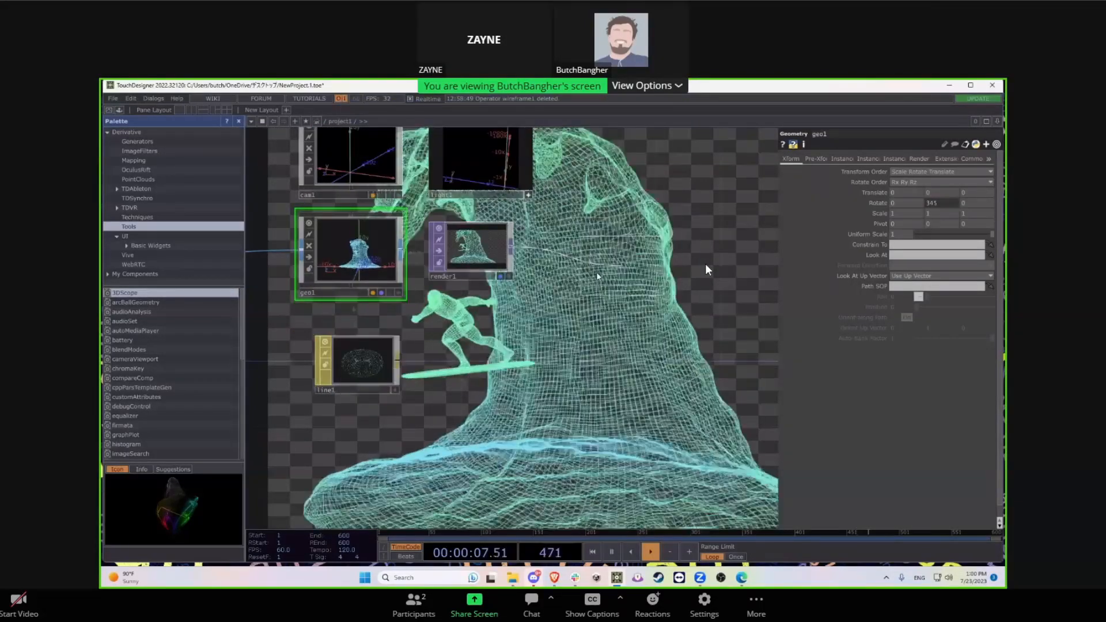
pyautogui.press('Escape')
pyautogui.moveTo(505, 283); pyautogui.dragTo(496, 276)
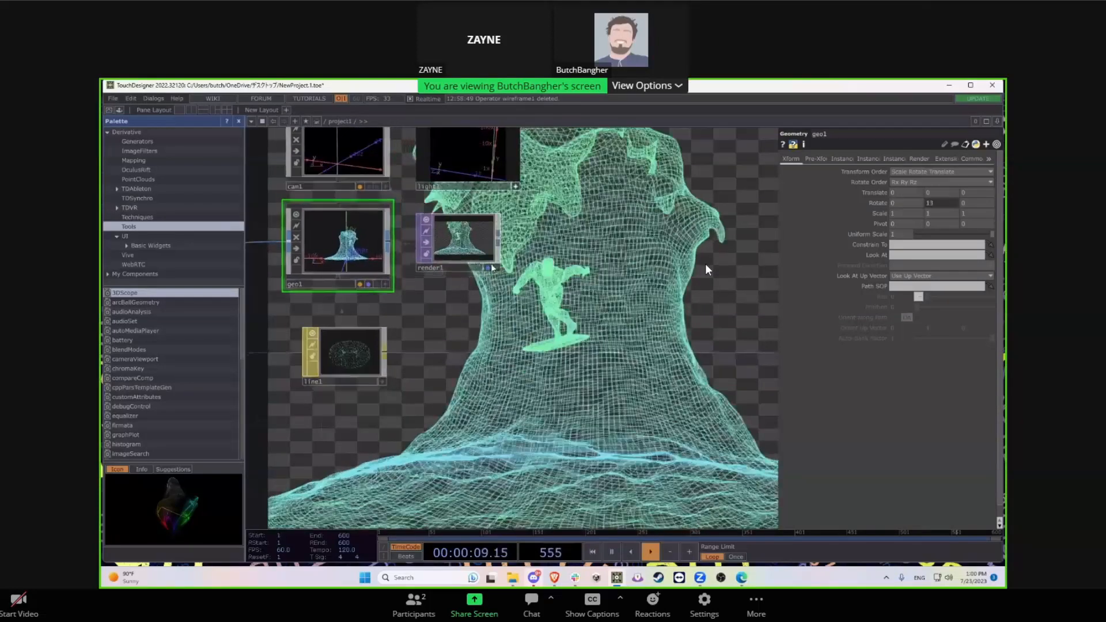
# Step: Hide the parameter window and reposition render1 and line1 around geo1 in the network
pyautogui.press('p')
pyautogui.moveTo(400, 361); pyautogui.dragTo(409, 377)
pyautogui.moveTo(468, 259); pyautogui.dragTo(484, 258)
pyautogui.moveTo(362, 373); pyautogui.dragTo(362, 356)
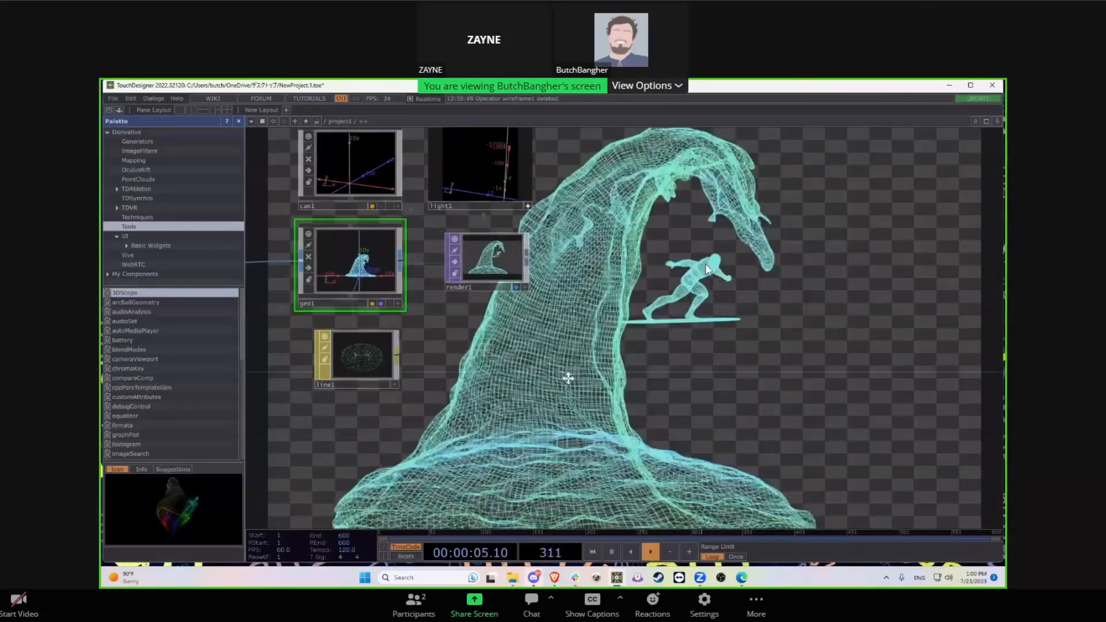
# Step: Examine the rotating line-rendered wave and surfer in the background render of the network
pyautogui.scroll(3, 576, 271)
pyautogui.moveTo(608, 330); pyautogui.dragTo(665, 351)
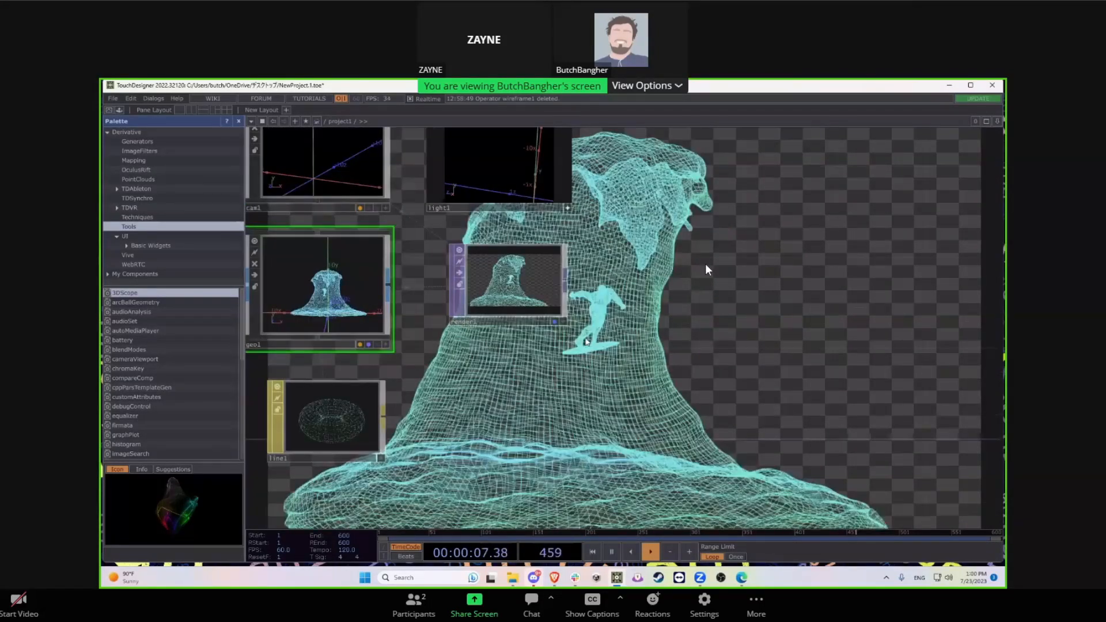
pyautogui.scroll(-4, 559, 349)
pyautogui.scroll(4, 593, 328)
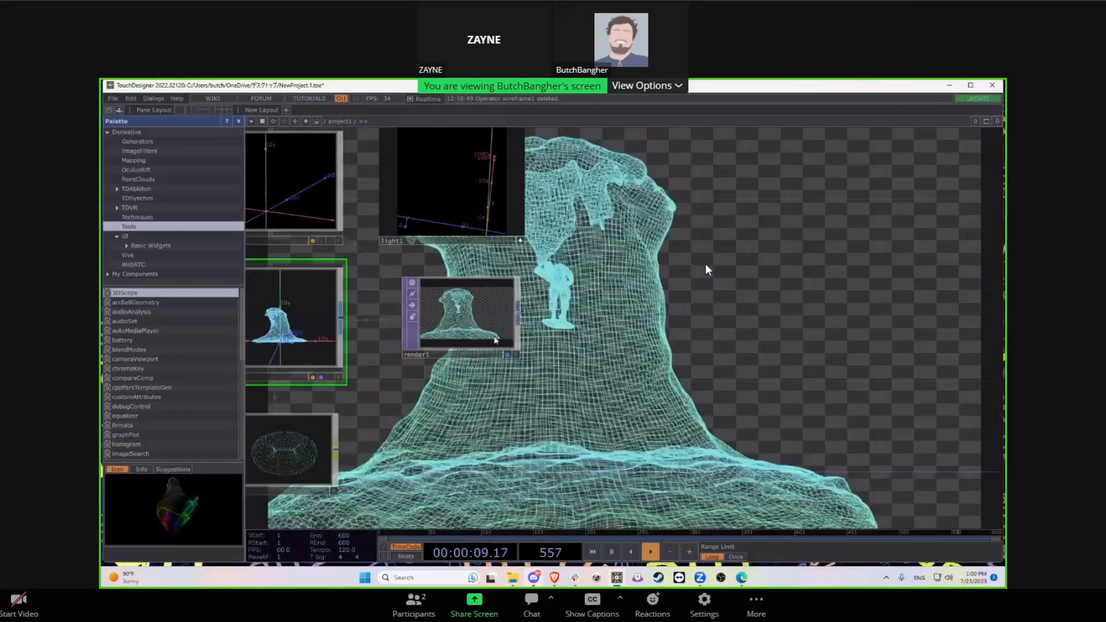
pyautogui.moveTo(568, 360); pyautogui.dragTo(469, 332)
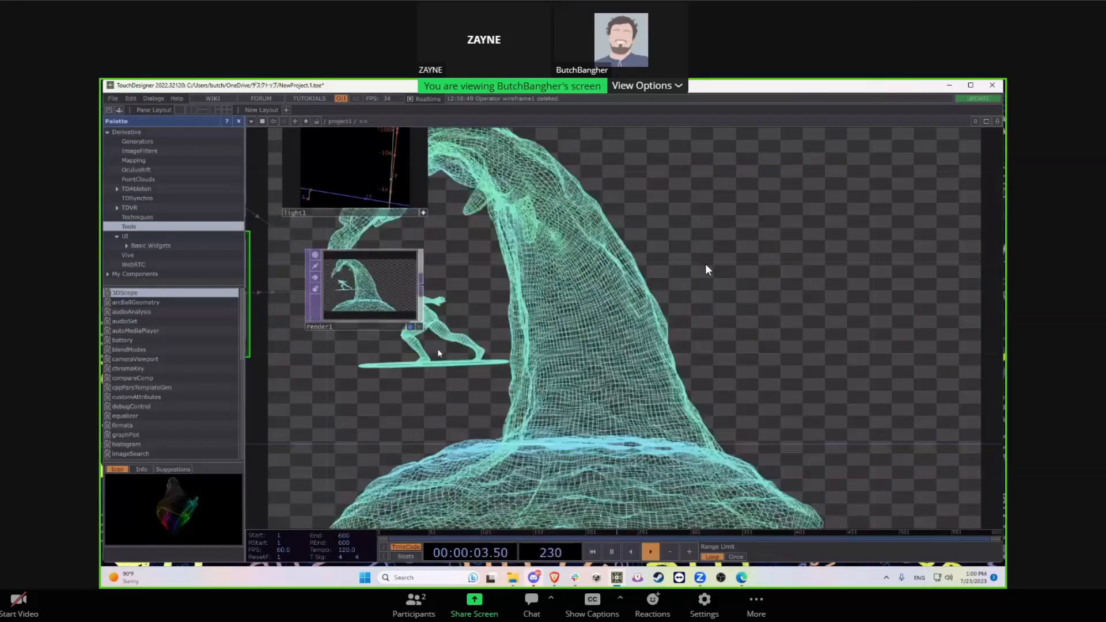
pyautogui.moveTo(442, 349); pyautogui.dragTo(399, 349)
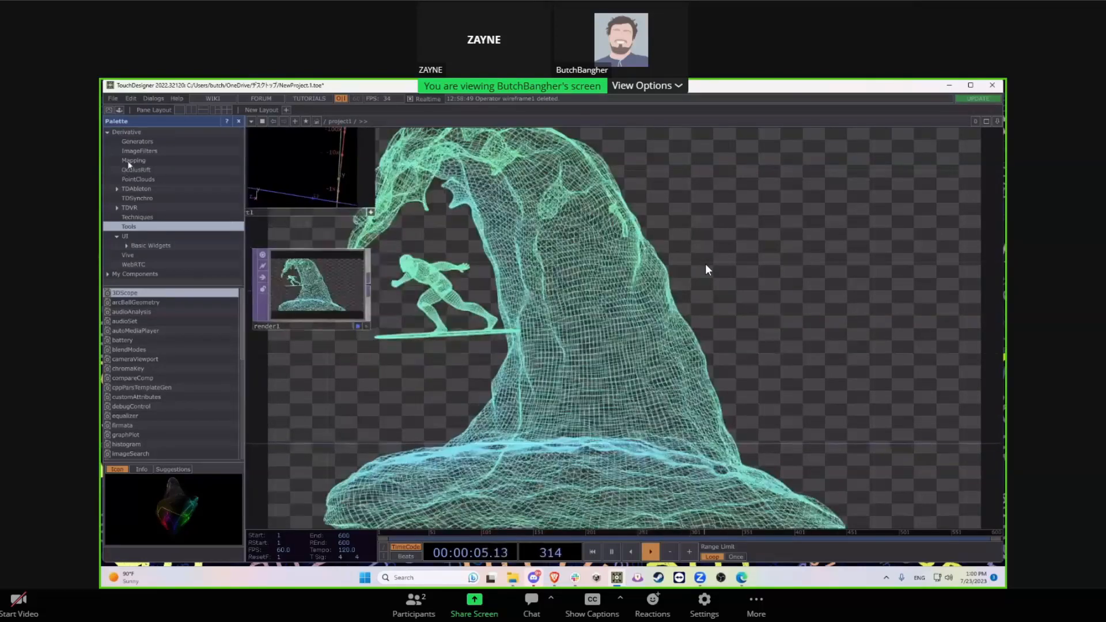
pyautogui.moveTo(141, 298); pyautogui.dragTo(234, 325)
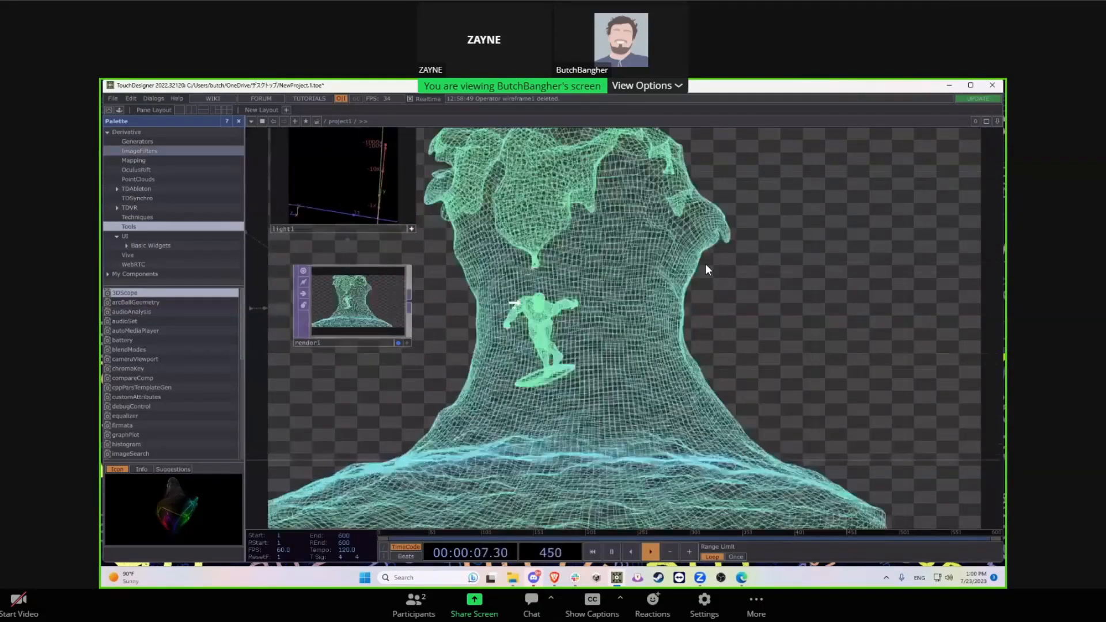
# Step: Add the bloom component from the ImageFilters palette and connect render1 to its inputs
pyautogui.click(139, 150)
pyautogui.moveTo(491, 336); pyautogui.dragTo(517, 306)
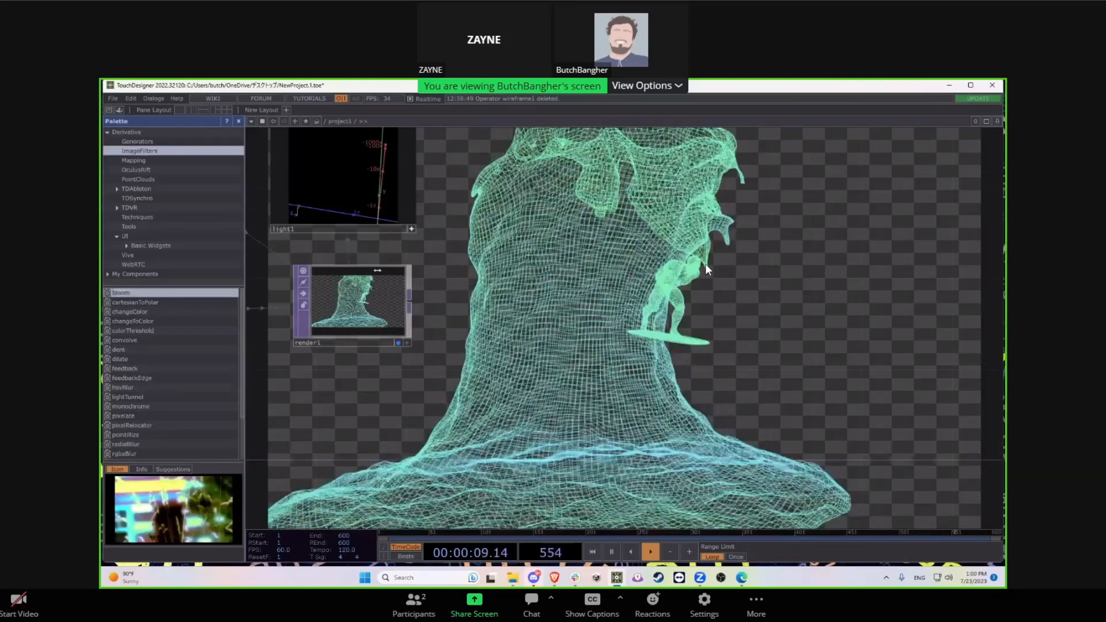
pyautogui.scroll(3, 522, 332)
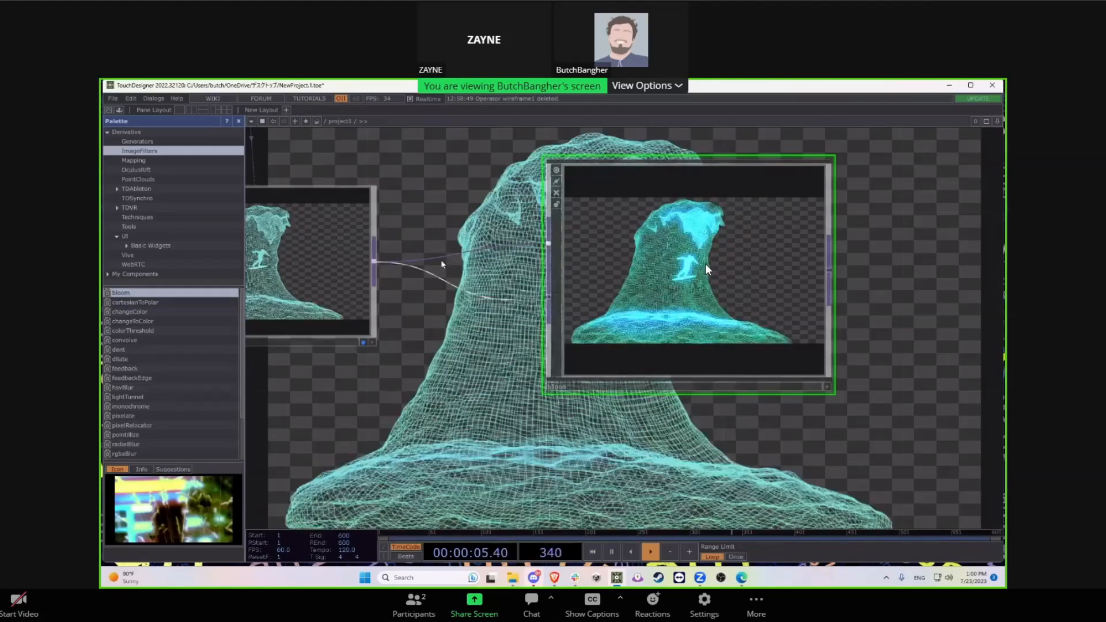
pyautogui.scroll(-3, 436, 272)
pyautogui.moveTo(461, 421); pyautogui.dragTo(458, 404)
pyautogui.scroll(3, 458, 404)
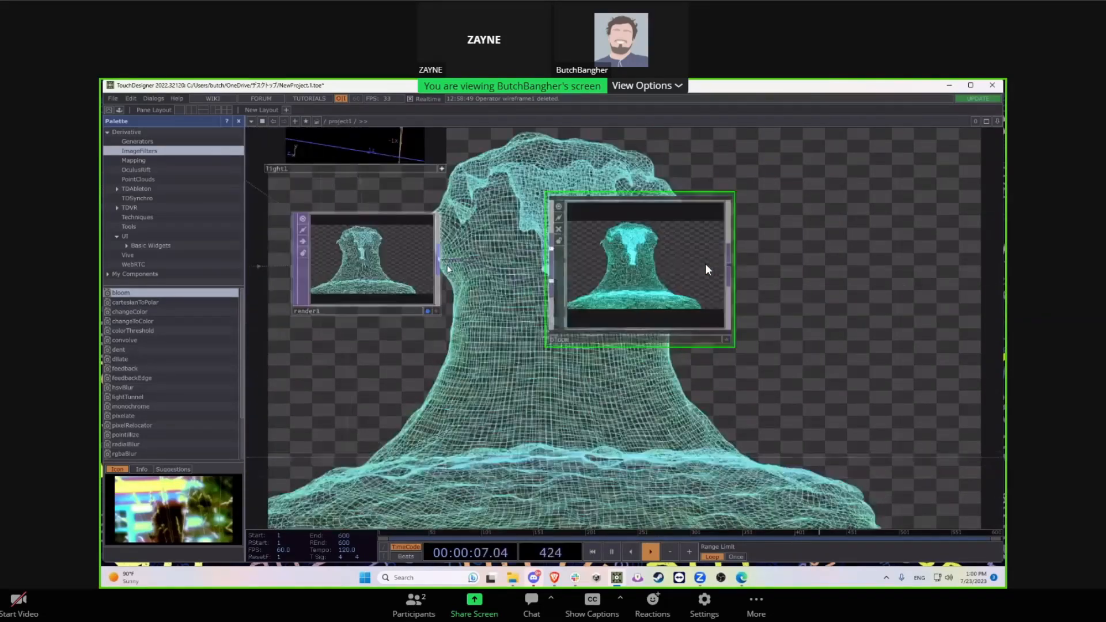
# Step: Append an RGB Key TOP to render1 and another one to the output of bloom
pyautogui.rightClick(764, 257)
pyautogui.click(467, 262)
pyautogui.click(487, 449)
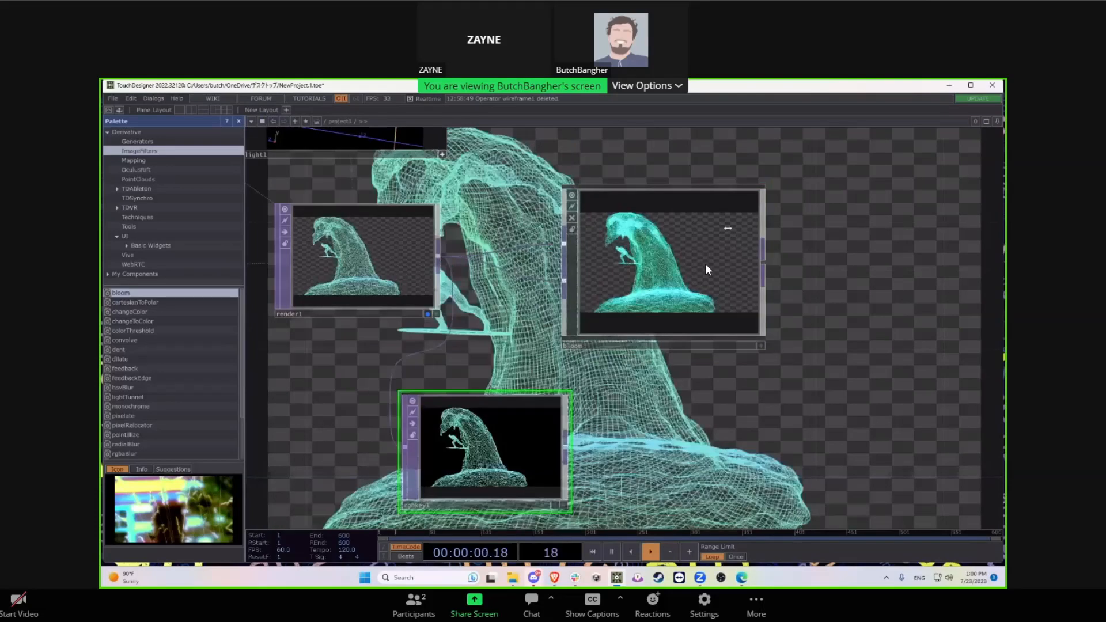
pyautogui.moveTo(729, 227); pyautogui.dragTo(684, 195)
pyautogui.rightClick(722, 228)
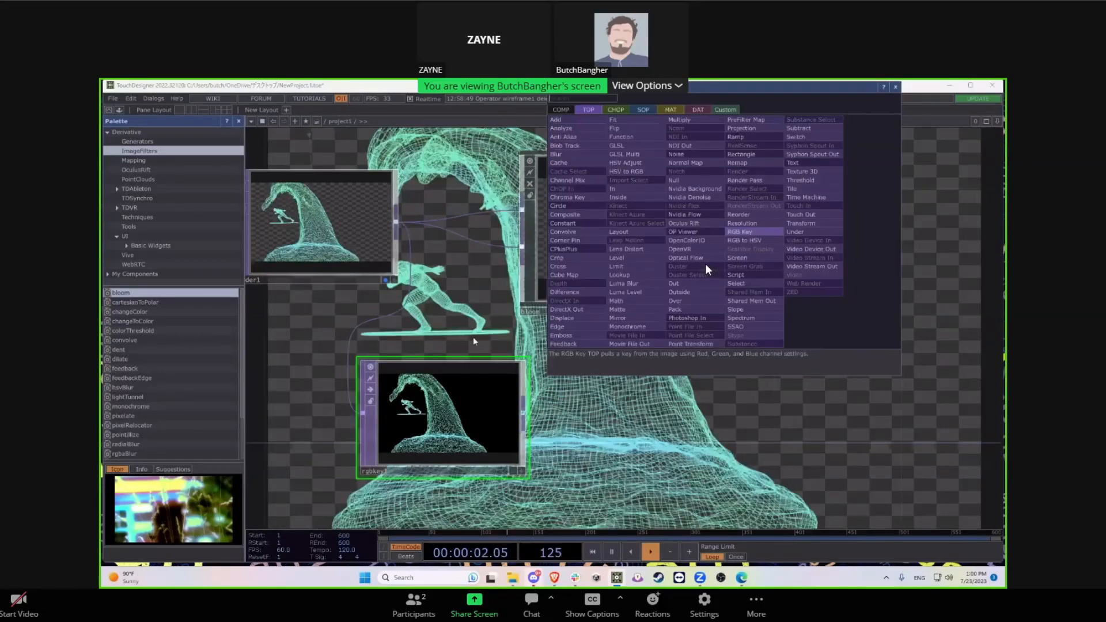
pyautogui.click(755, 232)
pyautogui.click(819, 417)
# Step: Move rgbkey2 beside rgbkey1 and display both RGB Key outputs in the network background instead of render1
pyautogui.scroll(-3, 797, 385)
pyautogui.scroll(-3, 584, 302)
pyautogui.click(397, 305)
pyautogui.click(602, 370)
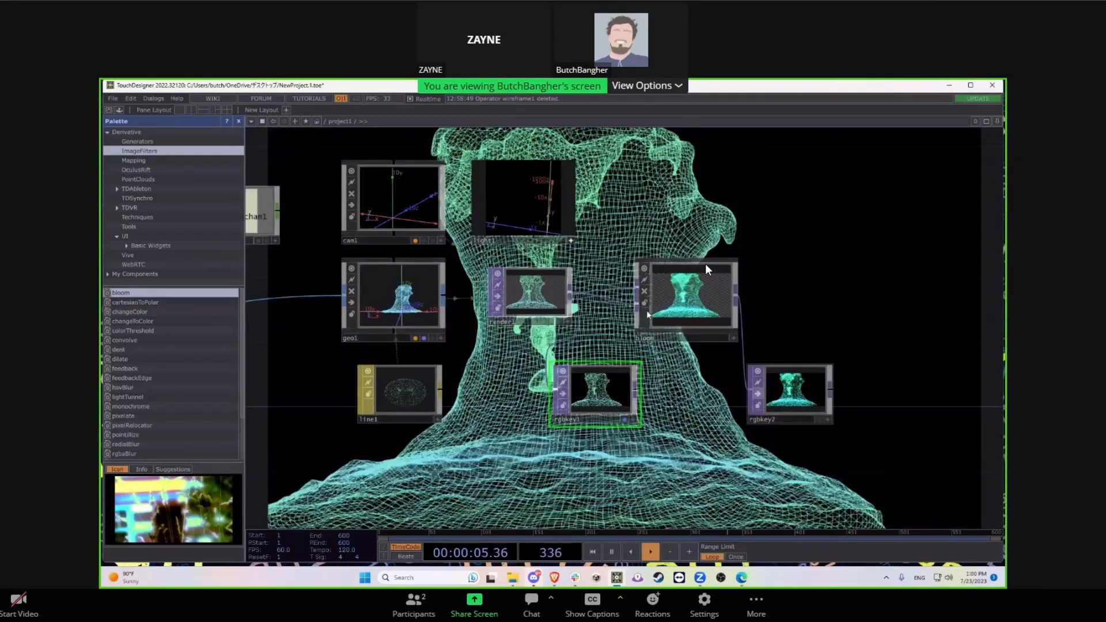
pyautogui.moveTo(788, 457); pyautogui.dragTo(637, 368)
pyautogui.click(668, 330)
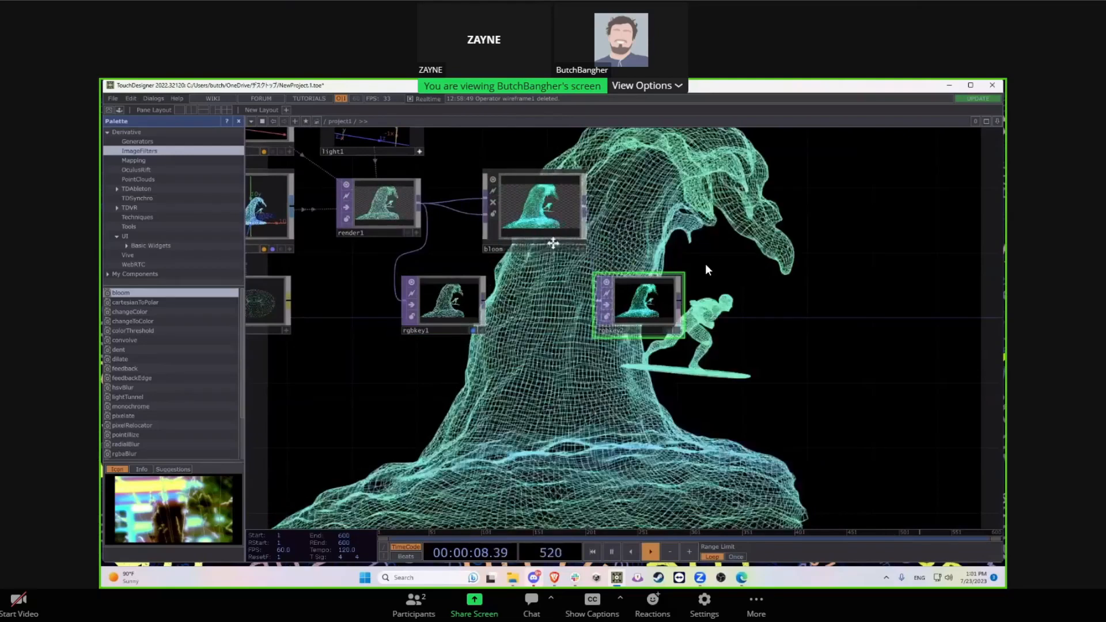
# Step: Tune bloom to Blur Size 9, Threshold 0.269, Intensity 0.62, Glow Level 0.778 and Ramp Glow Level 0.511, and hide its parameters
pyautogui.scroll(3, 457, 291)
pyautogui.moveTo(402, 291); pyautogui.dragTo(356, 425)
pyautogui.scroll(6, 452, 287)
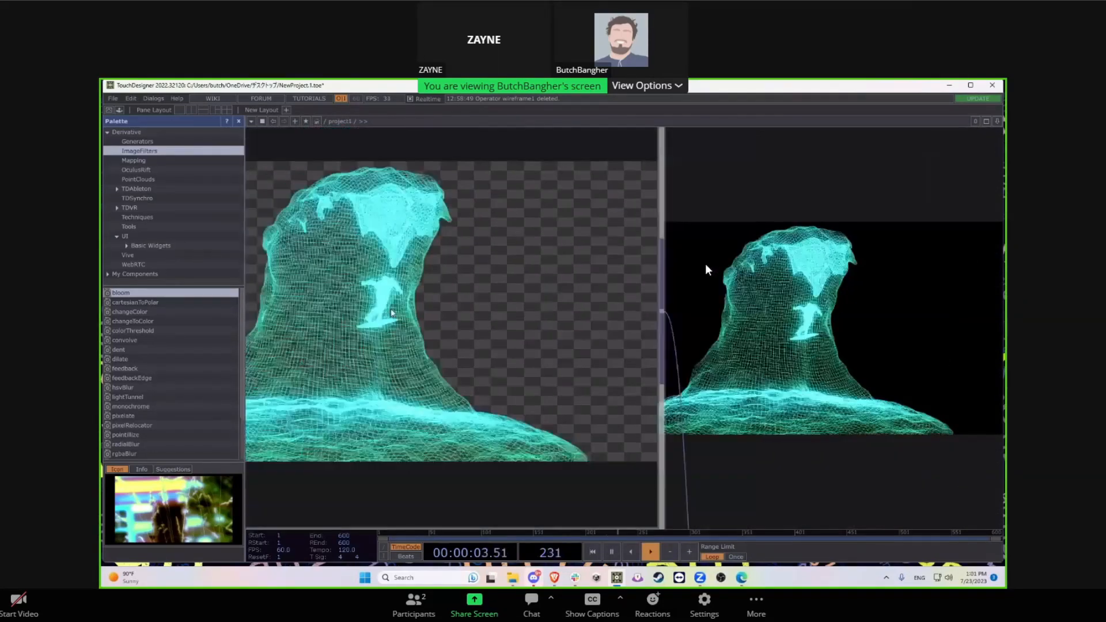
pyautogui.scroll(2, 611, 326)
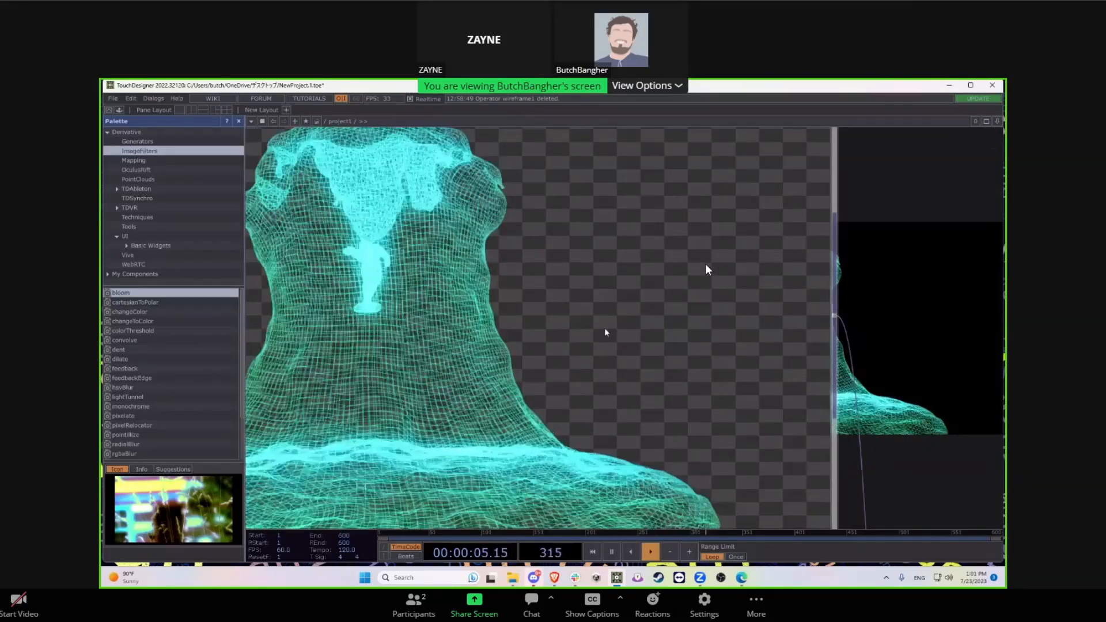
pyautogui.scroll(-5, 559, 330)
pyautogui.click(633, 443)
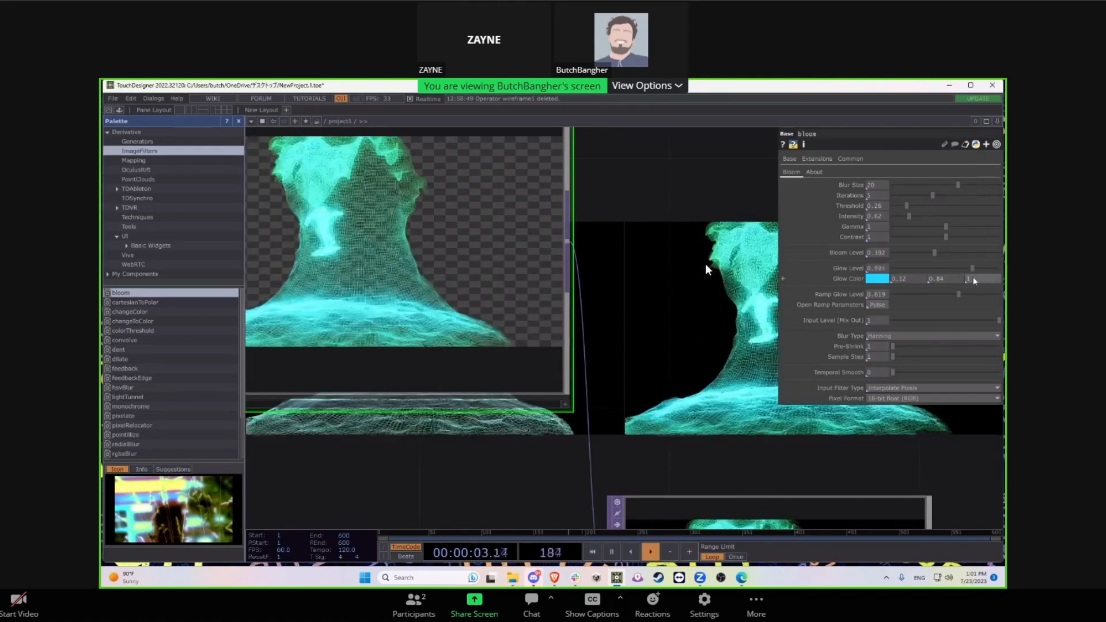
pyautogui.moveTo(946, 226)
pyautogui.mouseDown()
pyautogui.moveTo(957, 227)
pyautogui.moveTo(945, 233)
pyautogui.mouseUp()
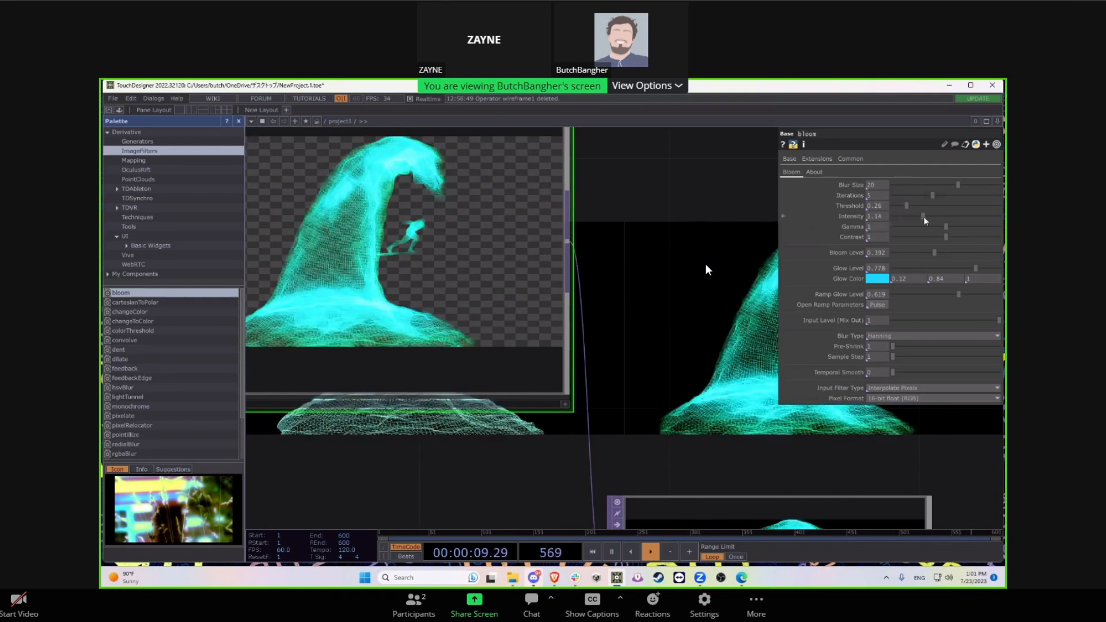
pyautogui.moveTo(899, 218); pyautogui.dragTo(915, 200)
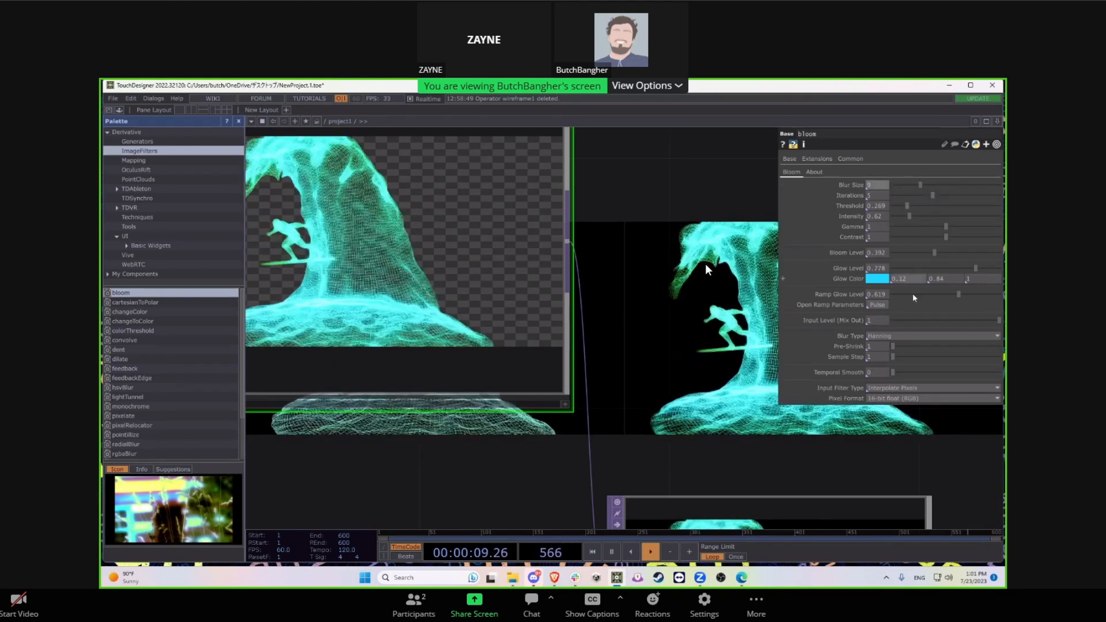
pyautogui.moveTo(950, 295); pyautogui.dragTo(946, 298)
pyautogui.moveTo(660, 349); pyautogui.dragTo(720, 339)
pyautogui.press('p')
# Step: Examine the bloomed wave and surfer in rgbkey2 up close and within the network
pyautogui.moveTo(664, 483); pyautogui.dragTo(619, 405)
pyautogui.scroll(5, 618, 406)
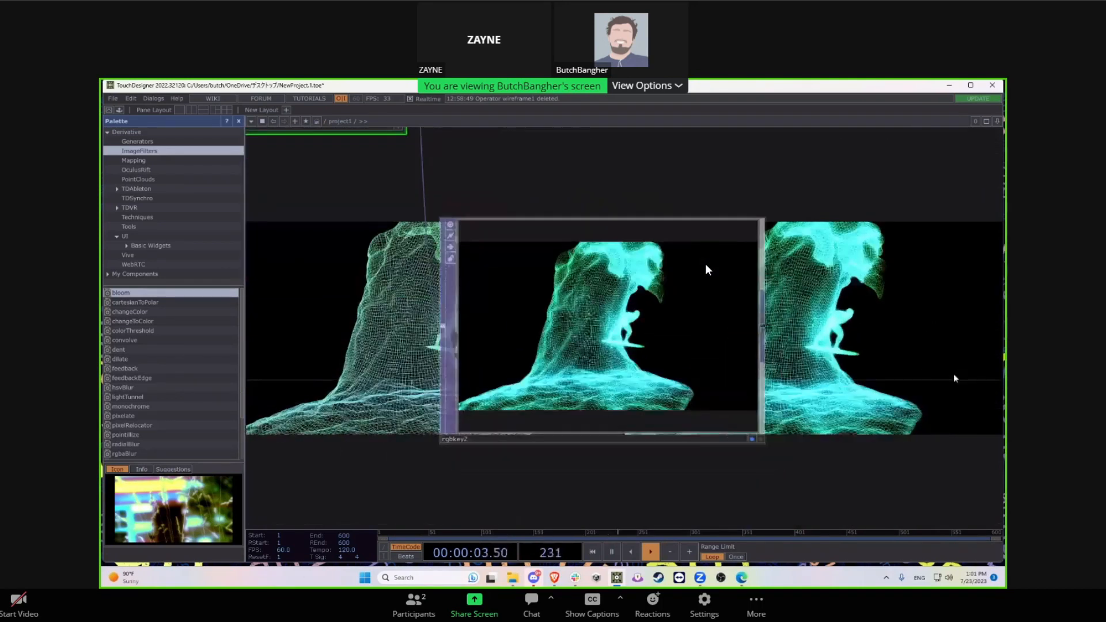
pyautogui.scroll(3, 615, 324)
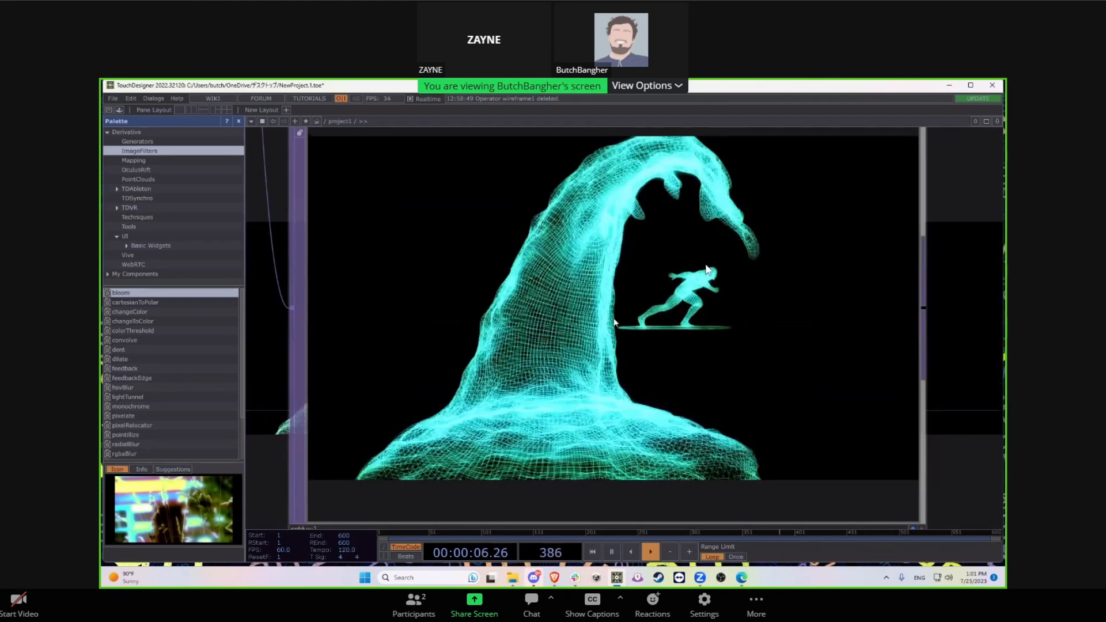
pyautogui.scroll(-3, 853, 345)
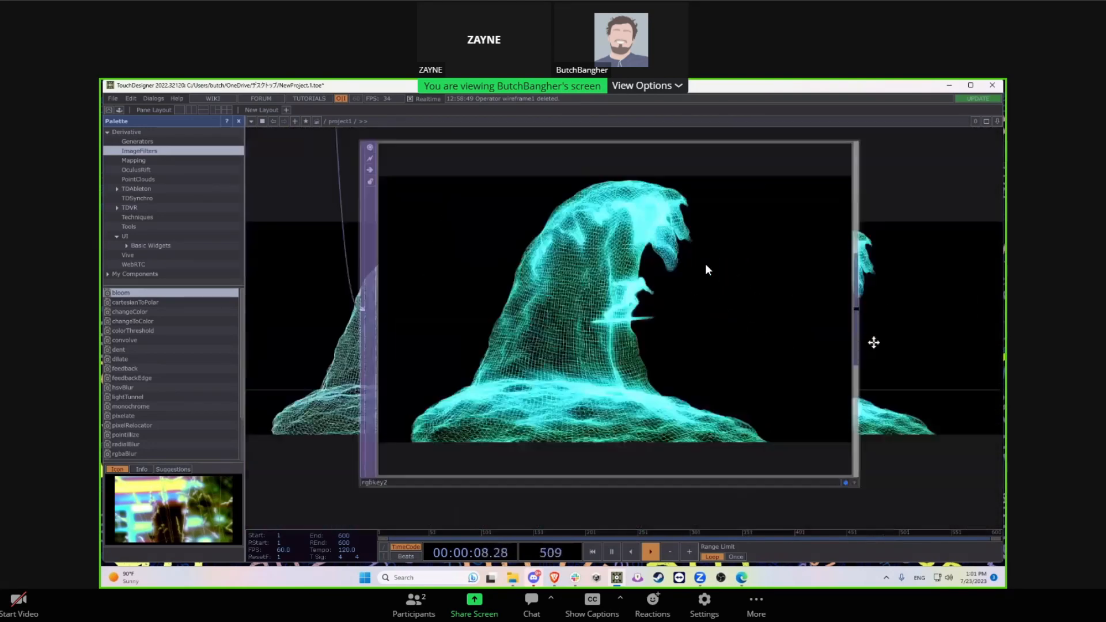
pyautogui.moveTo(718, 386); pyautogui.dragTo(774, 392)
pyautogui.scroll(-3, 774, 392)
pyautogui.moveTo(386, 143); pyautogui.dragTo(433, 288)
pyautogui.scroll(3, 466, 283)
pyautogui.scroll(-4, 710, 334)
# Step: Add the Glow2 component from the Noto folder of My Components and position it above bloom
pyautogui.moveTo(282, 438); pyautogui.dragTo(122, 285)
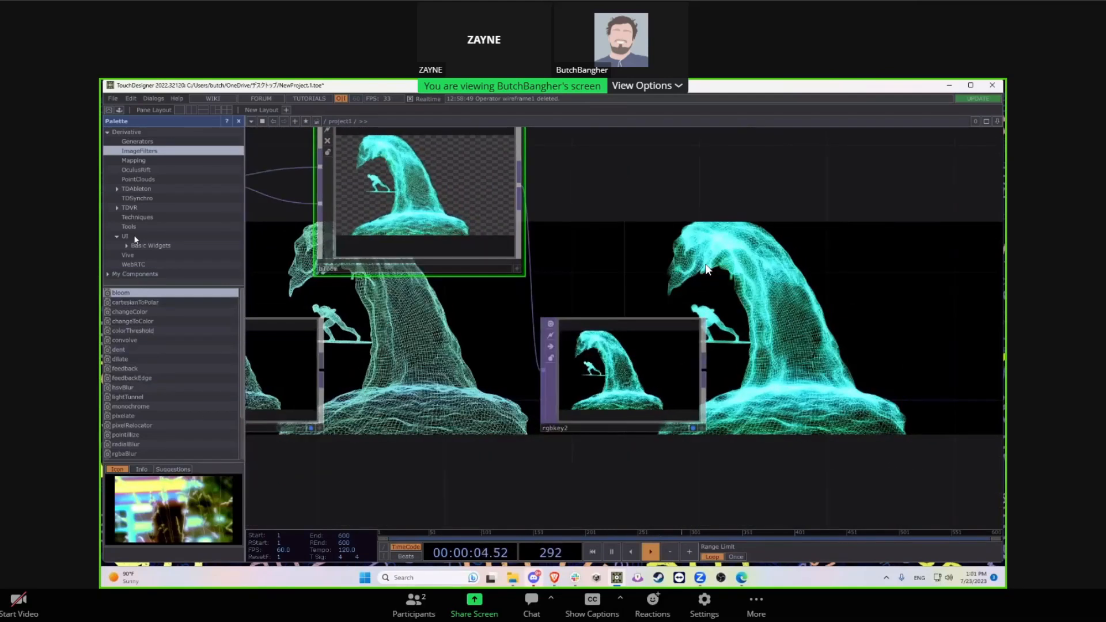
pyautogui.click(128, 274)
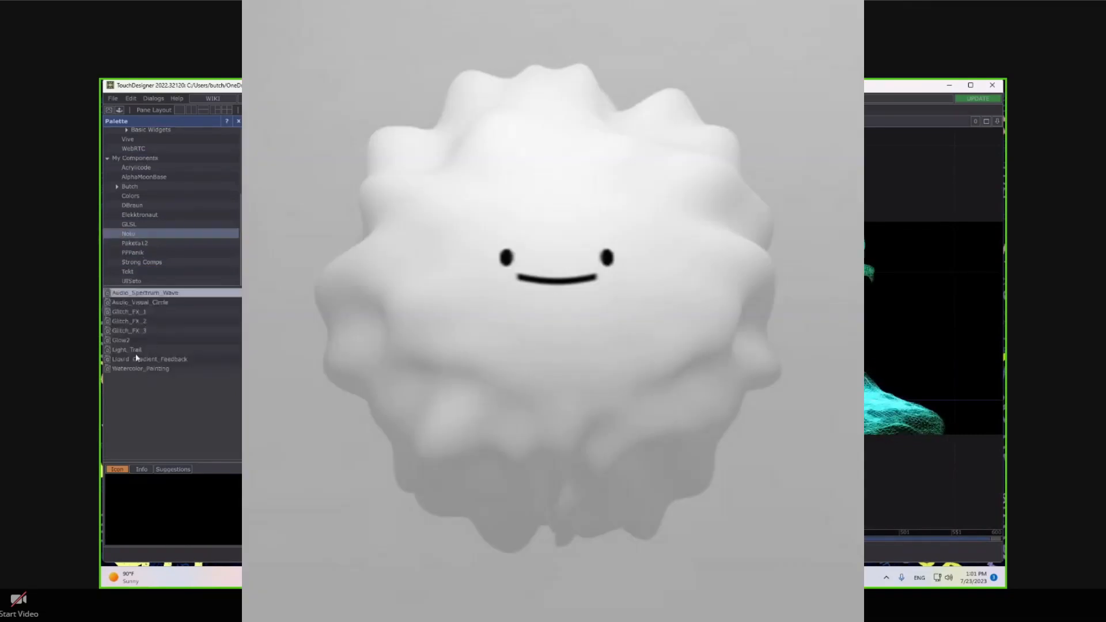
pyautogui.moveTo(128, 341); pyautogui.dragTo(441, 394)
pyautogui.moveTo(472, 322); pyautogui.dragTo(673, 216)
pyautogui.moveTo(612, 158); pyautogui.dragTo(600, 262)
pyautogui.moveTo(691, 294); pyautogui.dragTo(628, 226)
pyautogui.moveTo(530, 230); pyautogui.dragTo(678, 273)
pyautogui.moveTo(727, 297); pyautogui.dragTo(541, 205)
pyautogui.moveTo(695, 296); pyautogui.dragTo(745, 354)
pyautogui.moveTo(676, 286); pyautogui.dragTo(603, 261)
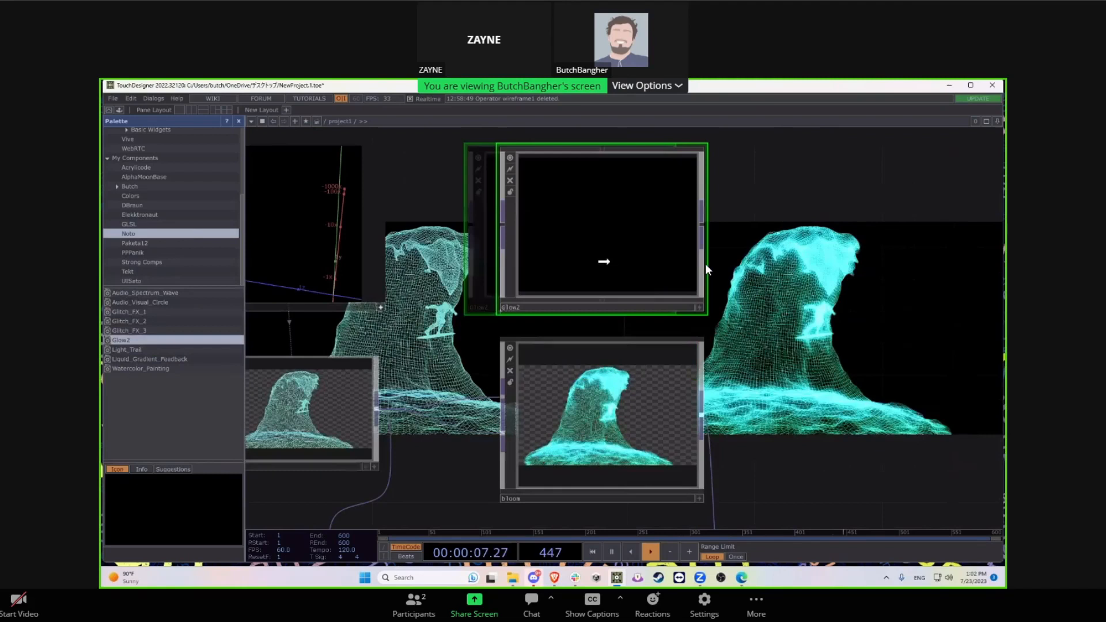
# Step: Connect render1 to Glow2 and append a Null TOP to Glow2's output
pyautogui.click(631, 413)
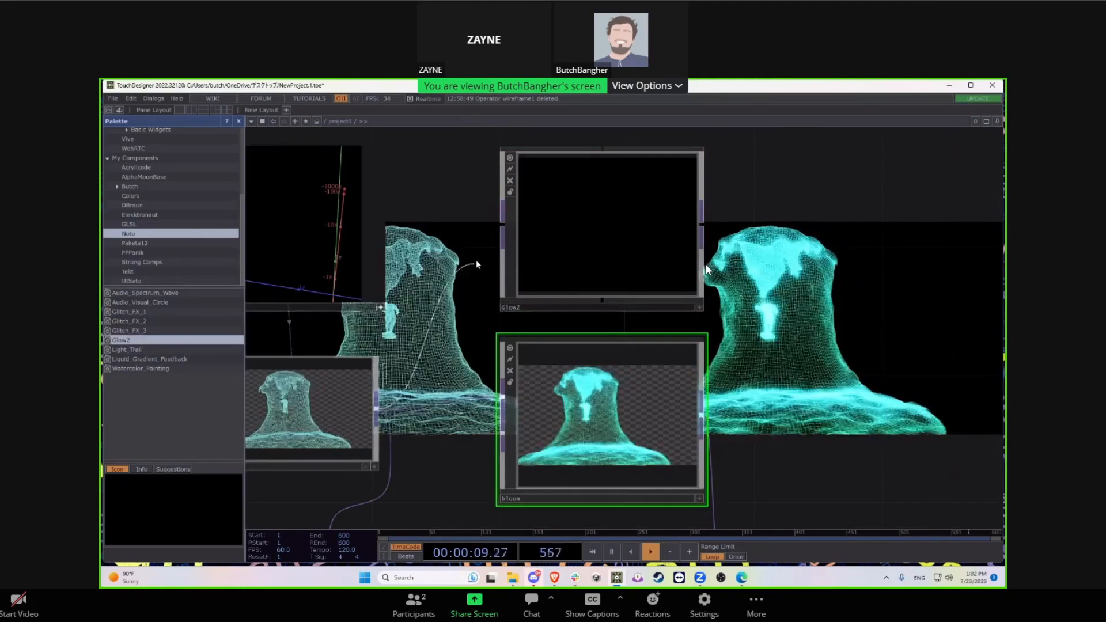
pyautogui.scroll(5, 646, 218)
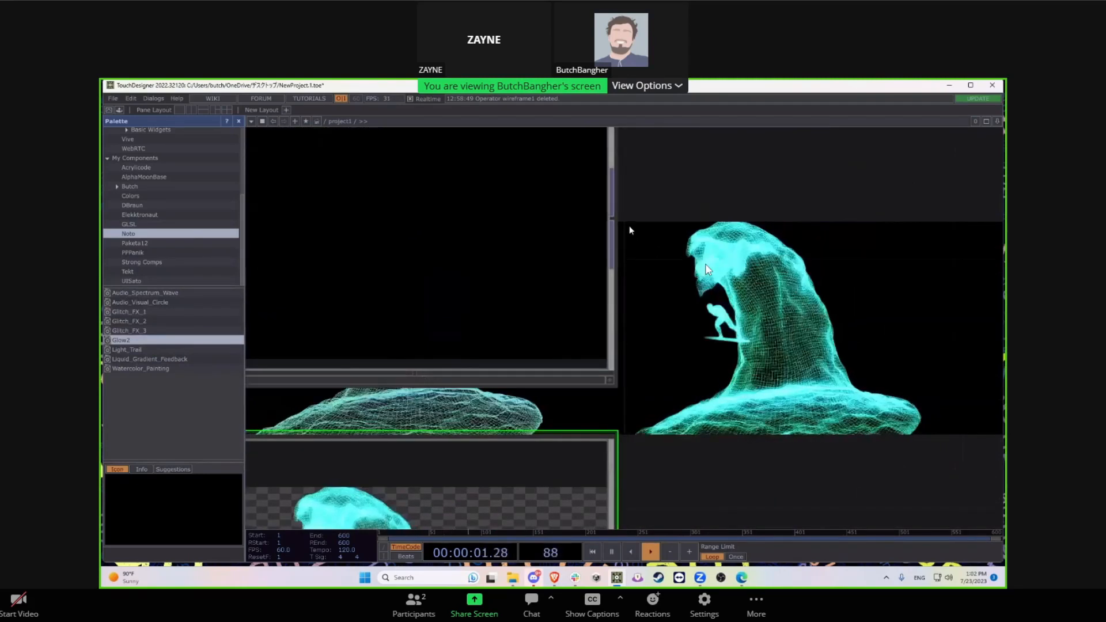
pyautogui.press('Tab')
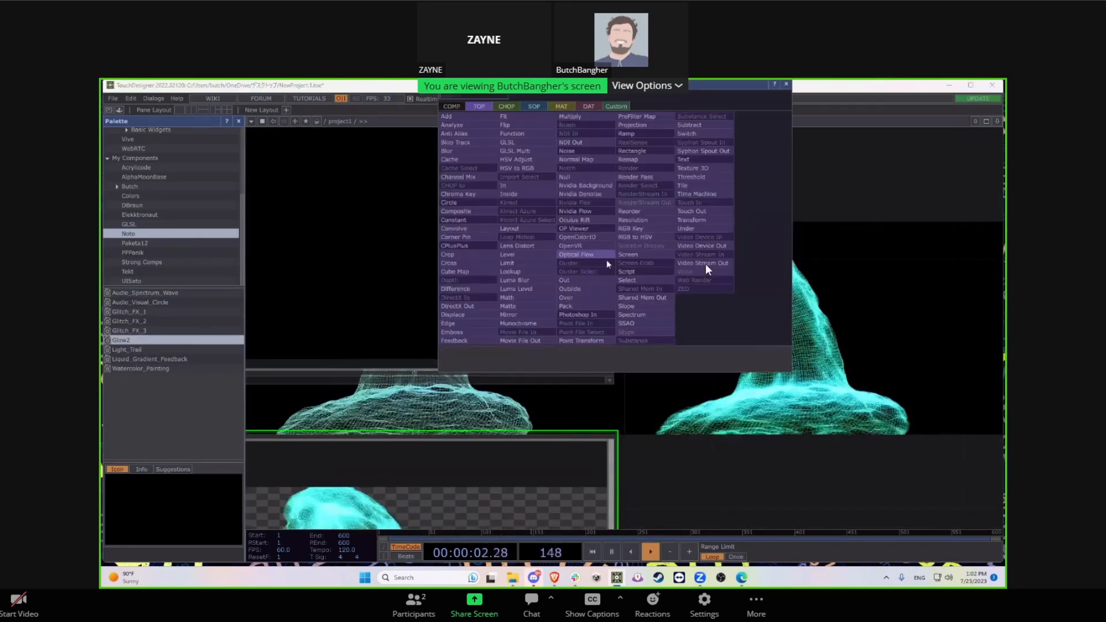
pyautogui.click(587, 179)
pyautogui.scroll(8, 626, 259)
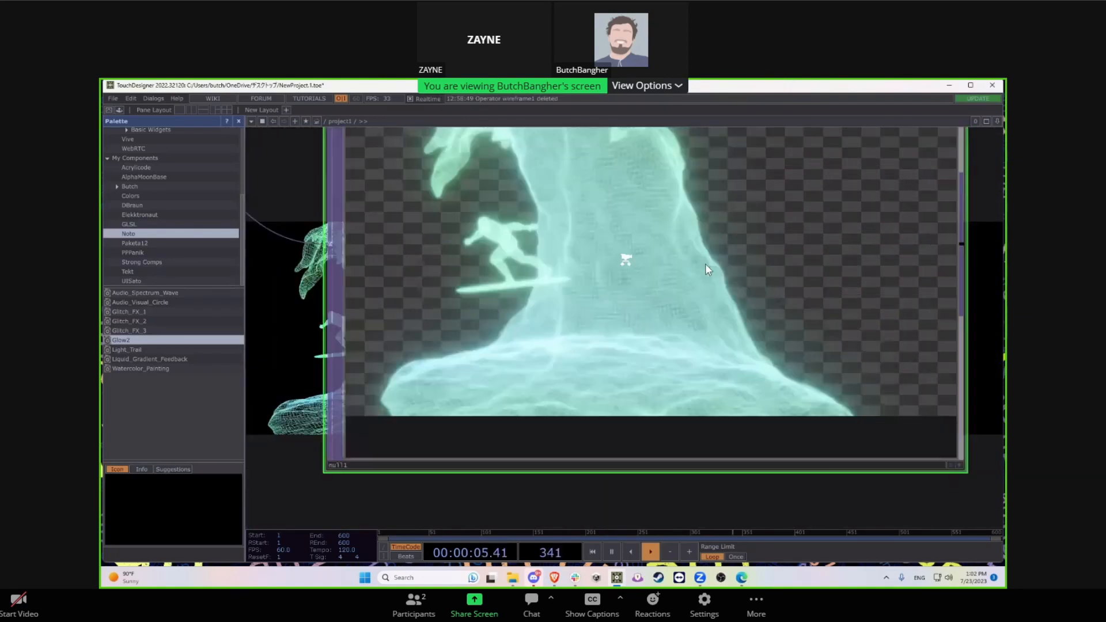
# Step: Feed null1 into bloom and set bloom's Threshold to 0.785
pyautogui.scroll(-8, 621, 270)
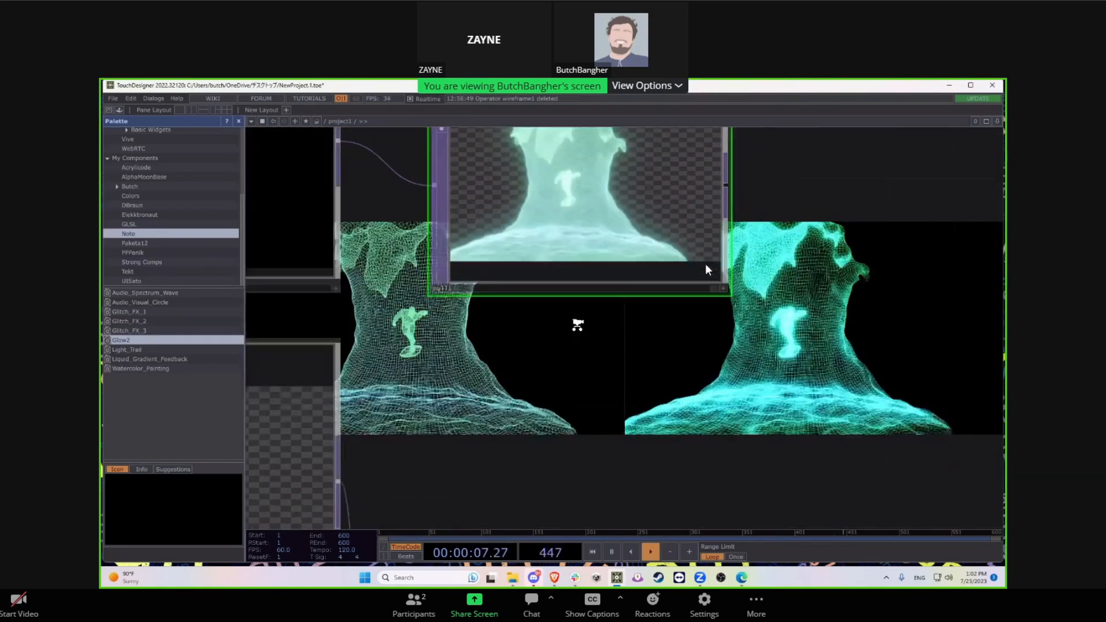
pyautogui.moveTo(442, 410); pyautogui.dragTo(753, 406)
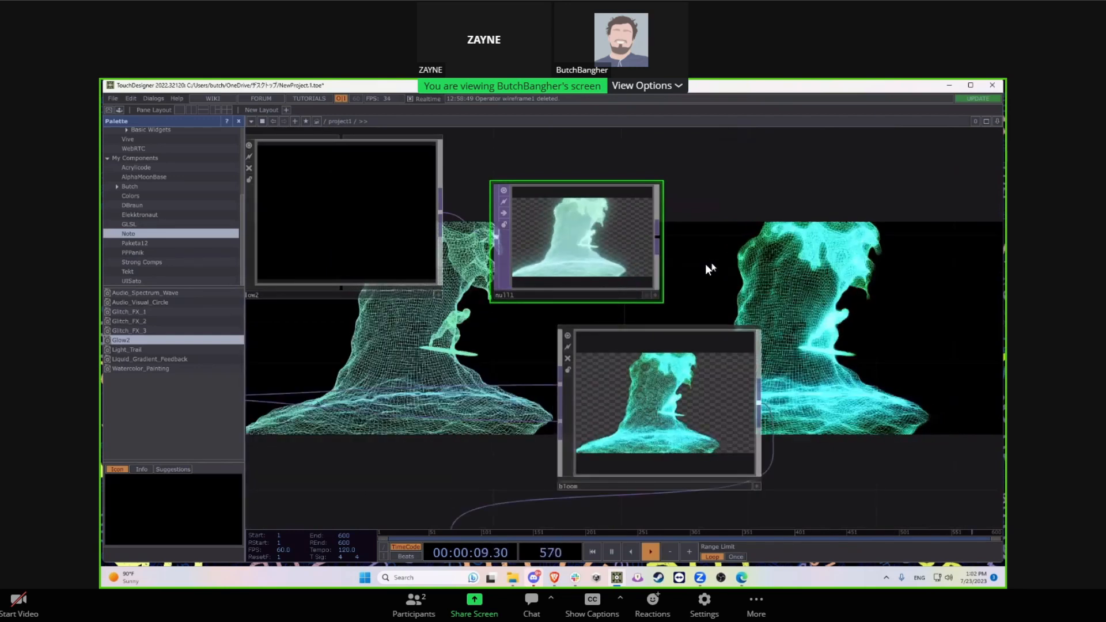
pyautogui.click(612, 323)
pyautogui.press('p')
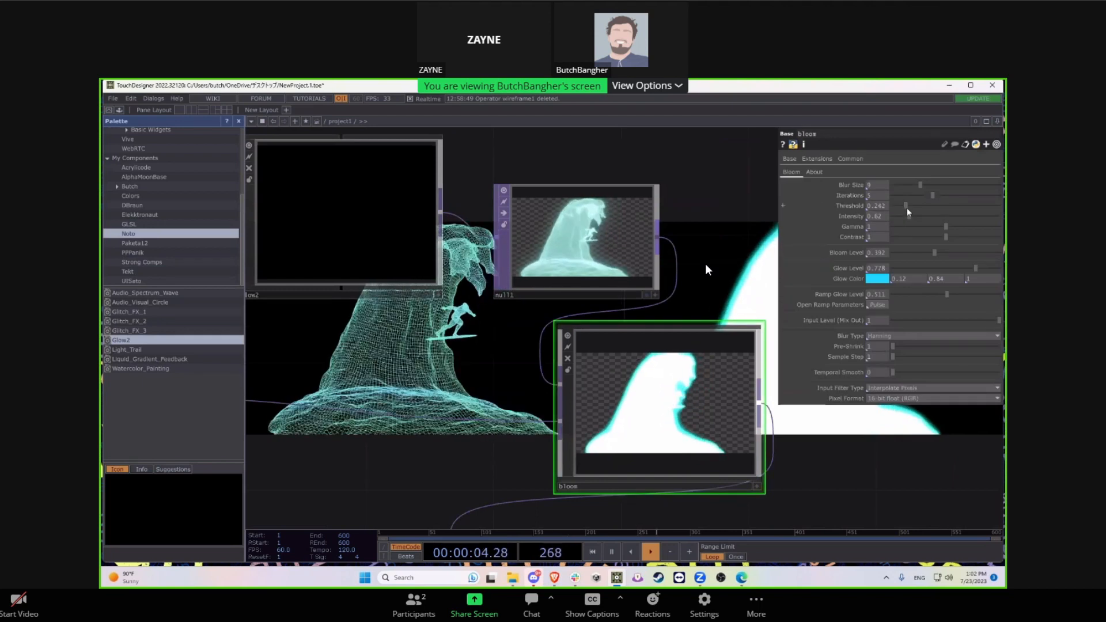
pyautogui.moveTo(907, 206); pyautogui.dragTo(933, 208)
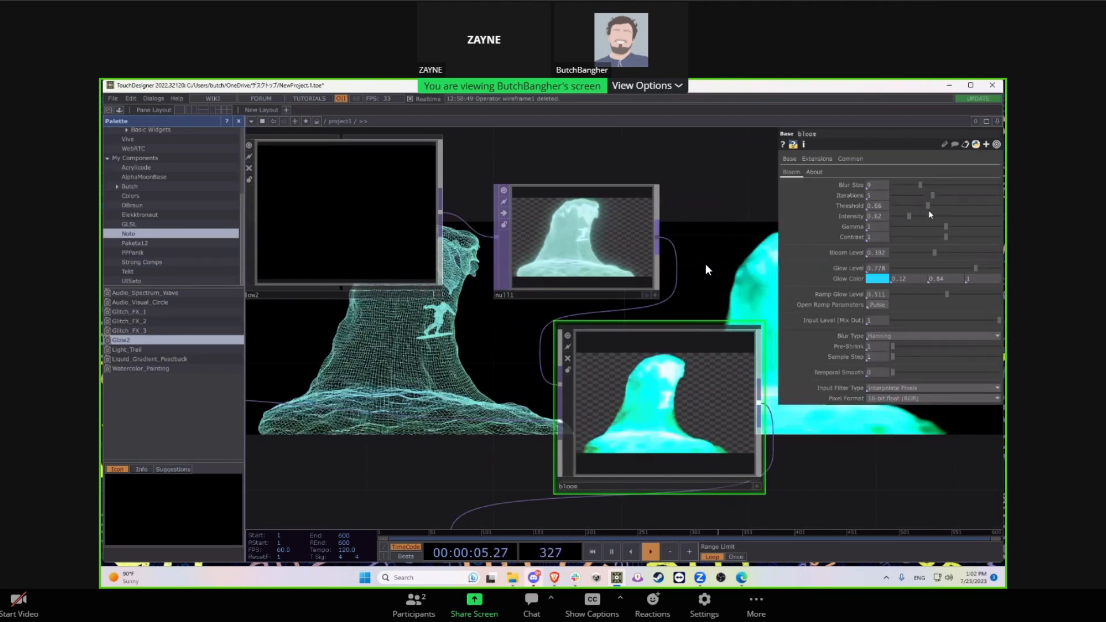
pyautogui.moveTo(911, 465); pyautogui.dragTo(610, 372)
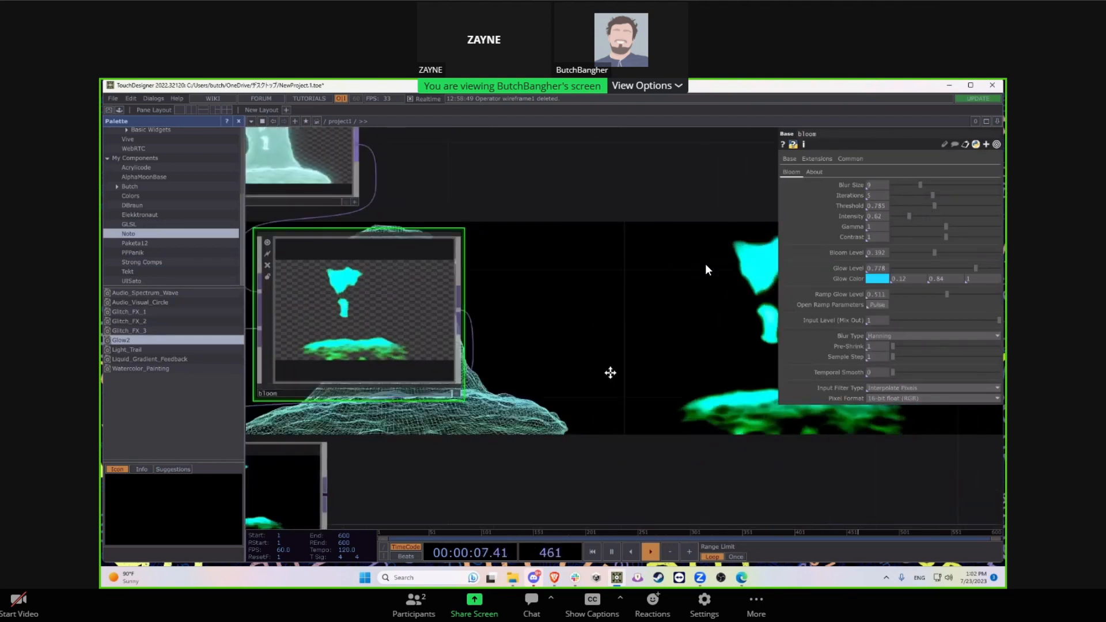
pyautogui.scroll(4, 382, 318)
pyautogui.scroll(-4, 407, 288)
# Step: Enter the Glow2 component, set the Glow value of constantGlow to 1, and return to project1
pyautogui.moveTo(435, 235); pyautogui.dragTo(768, 388)
pyautogui.scroll(3, 660, 305)
pyautogui.scroll(1, 659, 306)
pyautogui.moveTo(432, 443); pyautogui.dragTo(535, 397)
pyautogui.scroll(-3, 511, 377)
pyautogui.click(423, 343)
pyautogui.press('i')
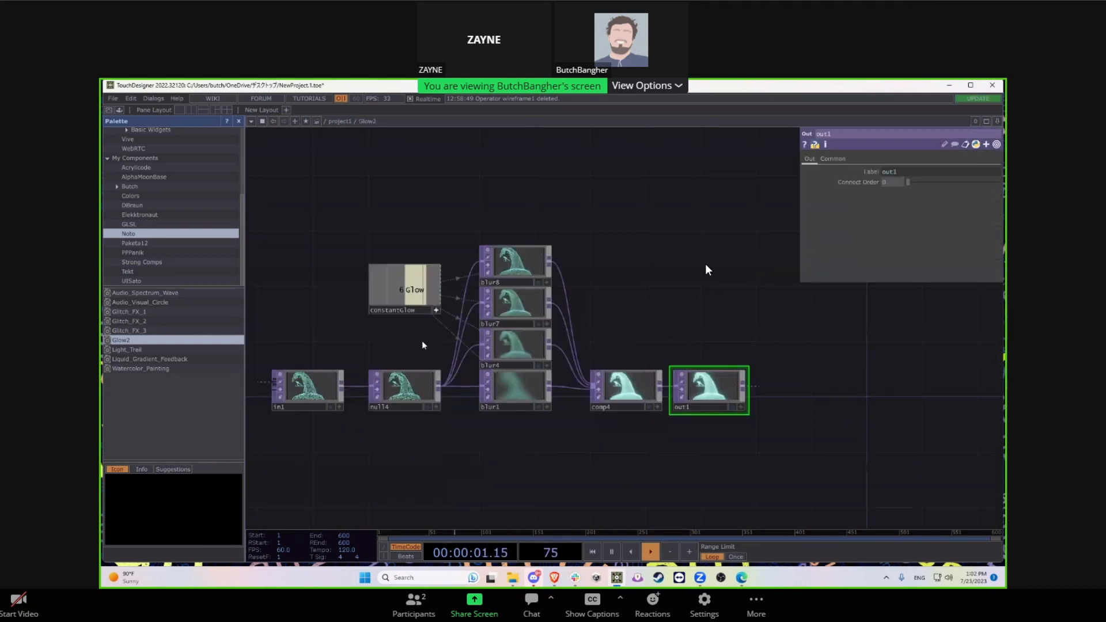
pyautogui.scroll(2, 430, 325)
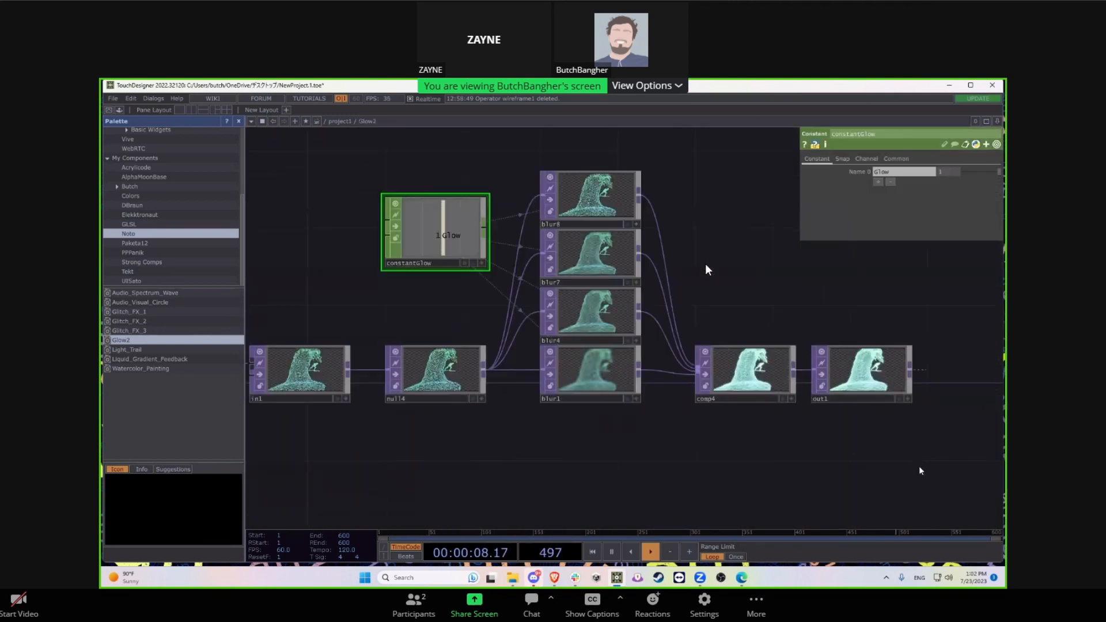
pyautogui.press('u')
pyautogui.moveTo(839, 519); pyautogui.dragTo(690, 424)
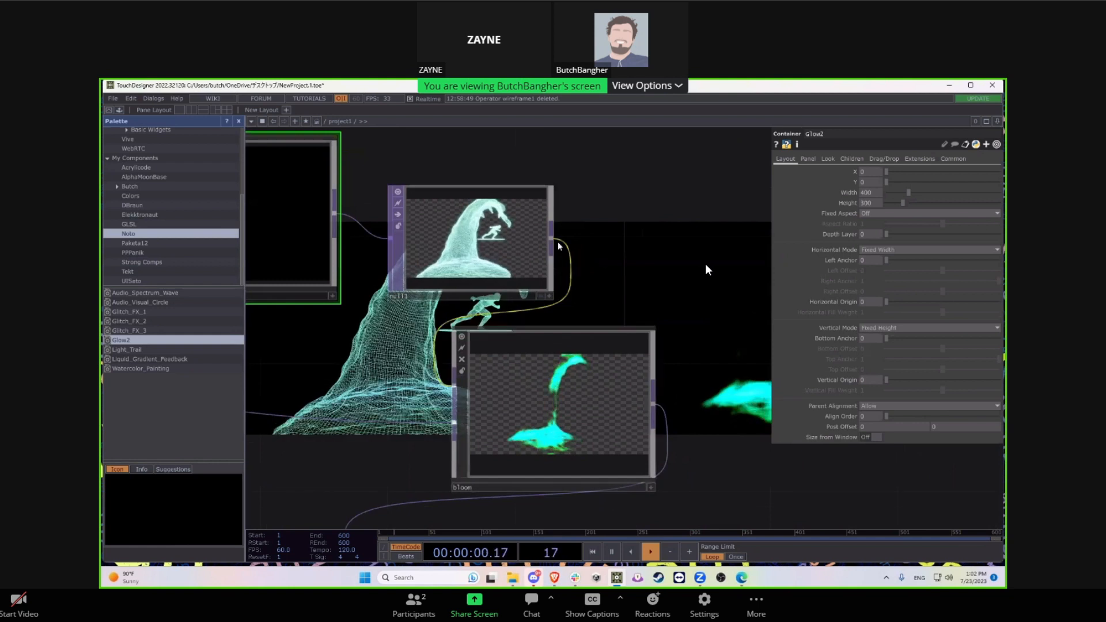
# Step: Inspect the glow on null1, set bloom's Blur Size to 1, and check the sharpened bloom output
pyautogui.scroll(3, 495, 249)
pyautogui.scroll(3, 634, 363)
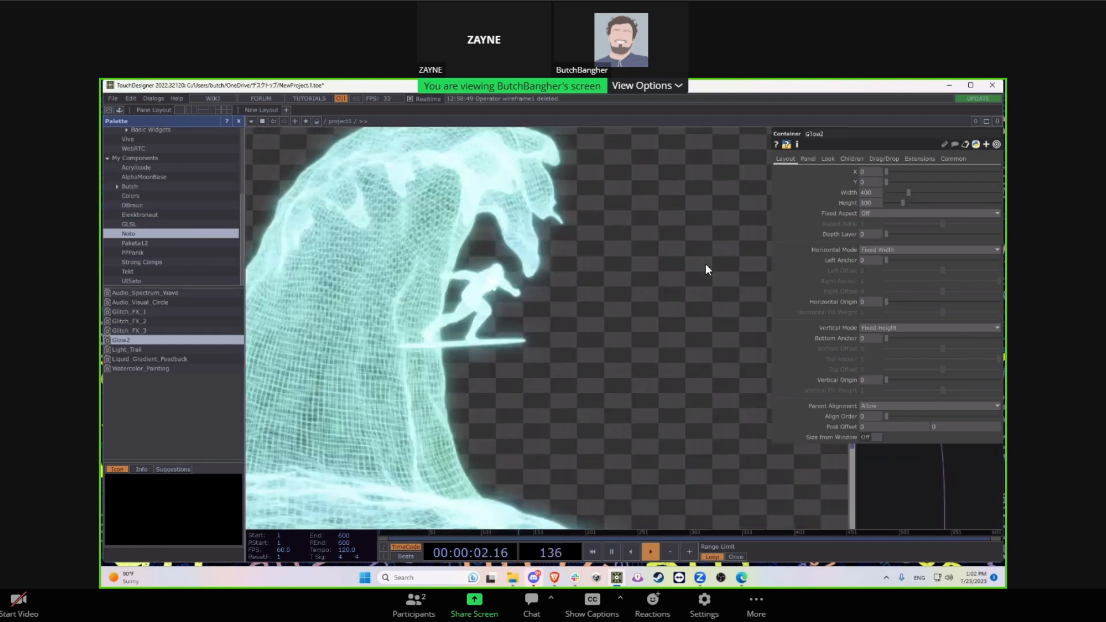
pyautogui.scroll(-8, 501, 317)
pyautogui.moveTo(611, 416); pyautogui.dragTo(615, 212)
pyautogui.scroll(2, 590, 361)
pyautogui.click(591, 358)
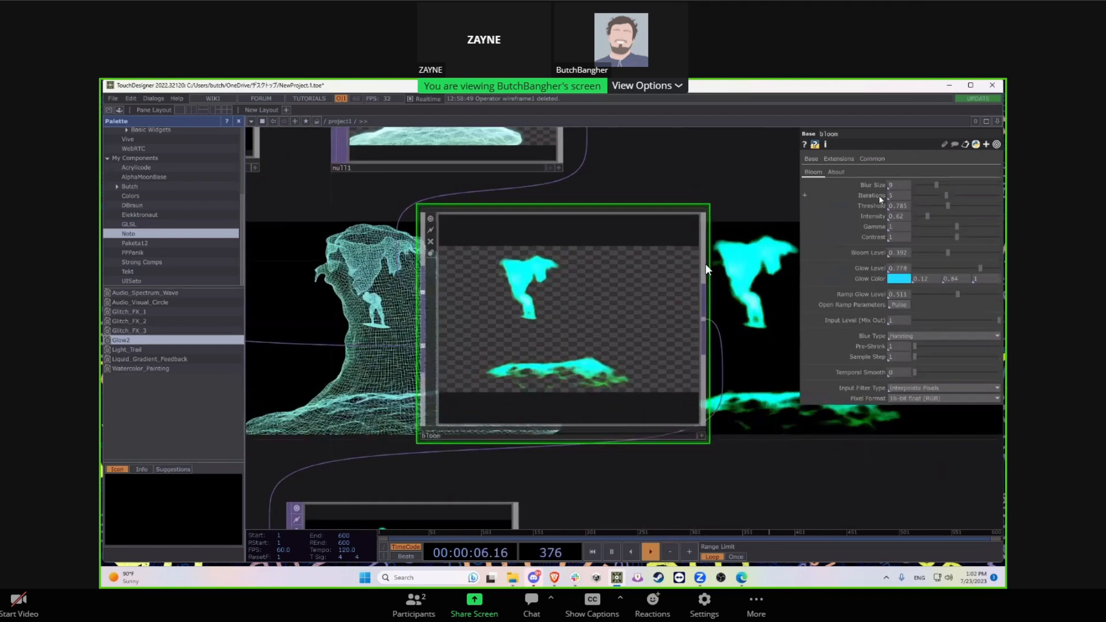
pyautogui.moveTo(918, 189); pyautogui.dragTo(906, 189)
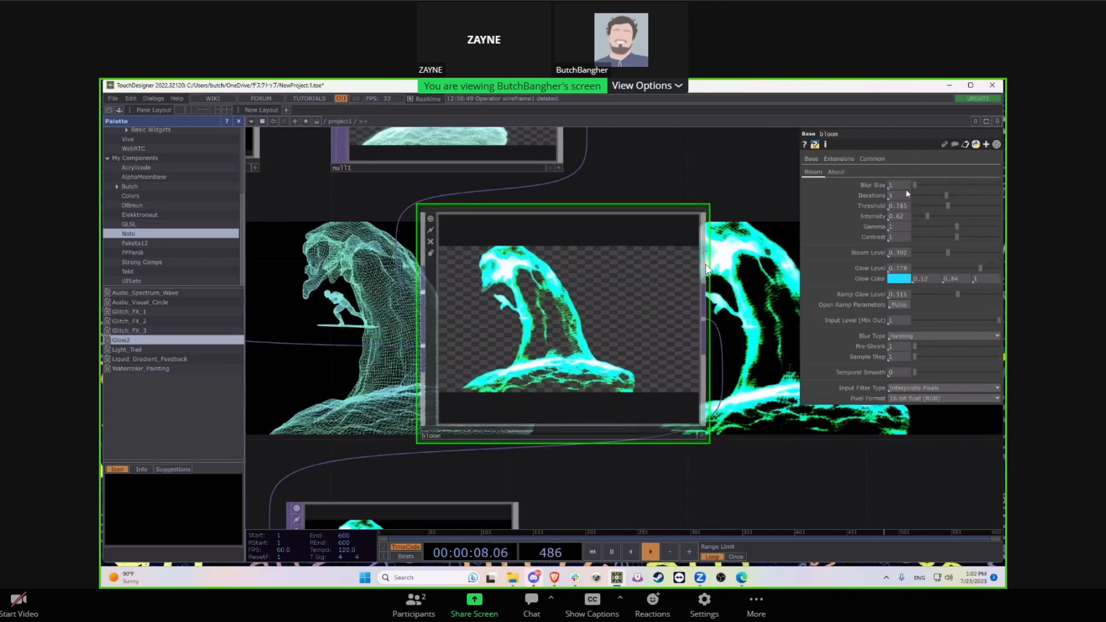
pyautogui.moveTo(773, 280); pyautogui.dragTo(655, 262)
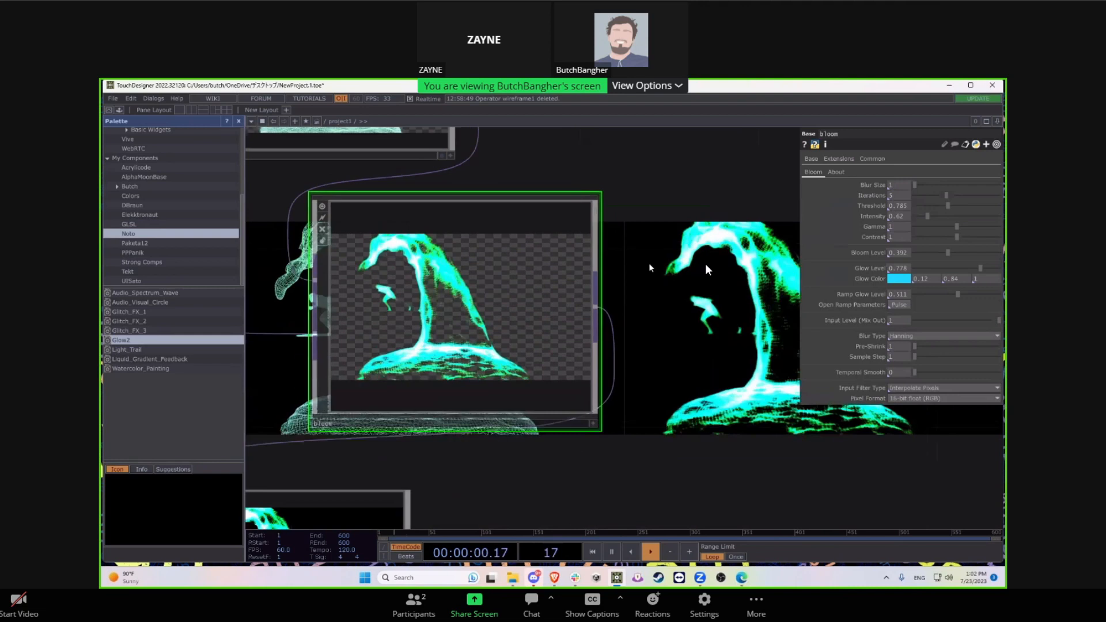
pyautogui.moveTo(438, 335); pyautogui.dragTo(490, 322)
pyautogui.scroll(3, 490, 323)
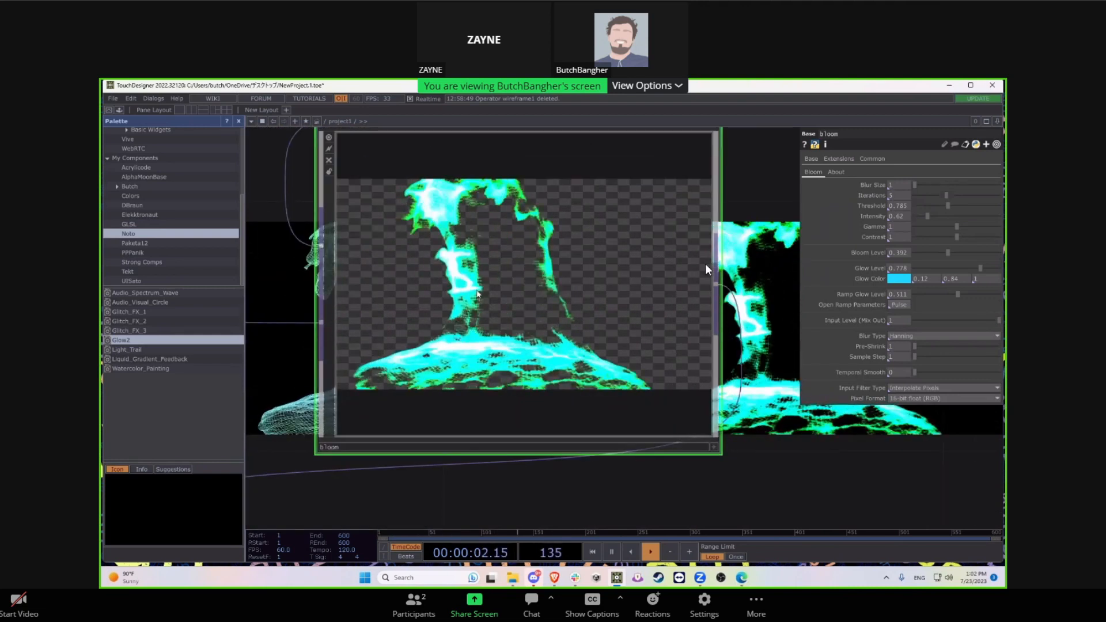
# Step: Move the rgbkey1 and rgbkey2 nodes further down to clear space between render1 and bloom
pyautogui.scroll(-4, 482, 288)
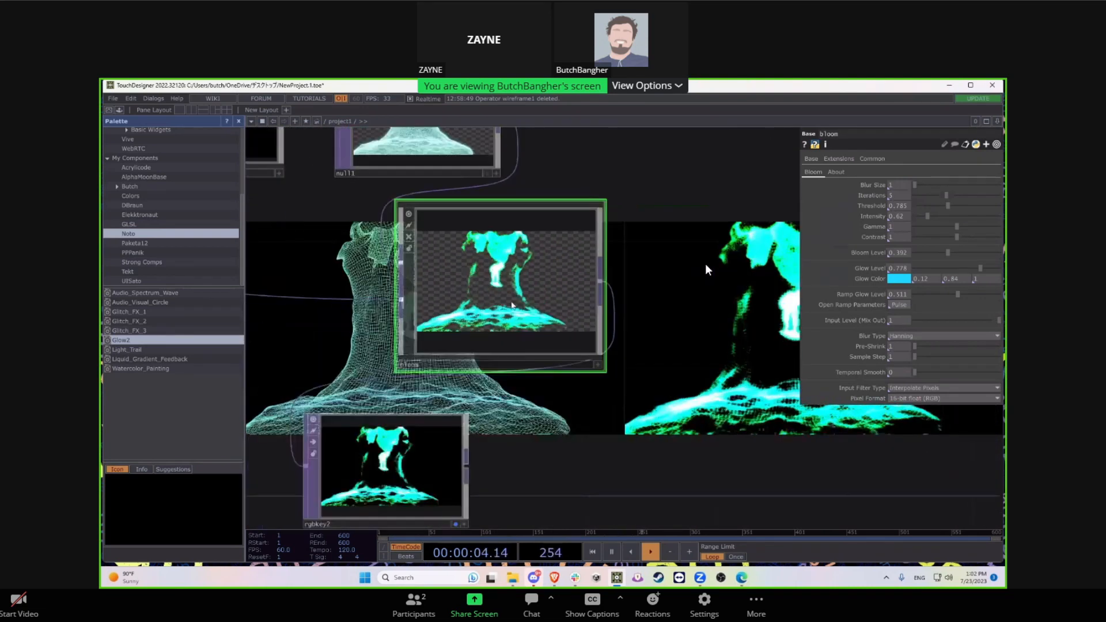
pyautogui.moveTo(487, 459); pyautogui.dragTo(515, 436)
pyautogui.scroll(3, 522, 264)
pyautogui.scroll(2, 533, 260)
pyautogui.scroll(-8, 547, 323)
pyautogui.scroll(3, 551, 352)
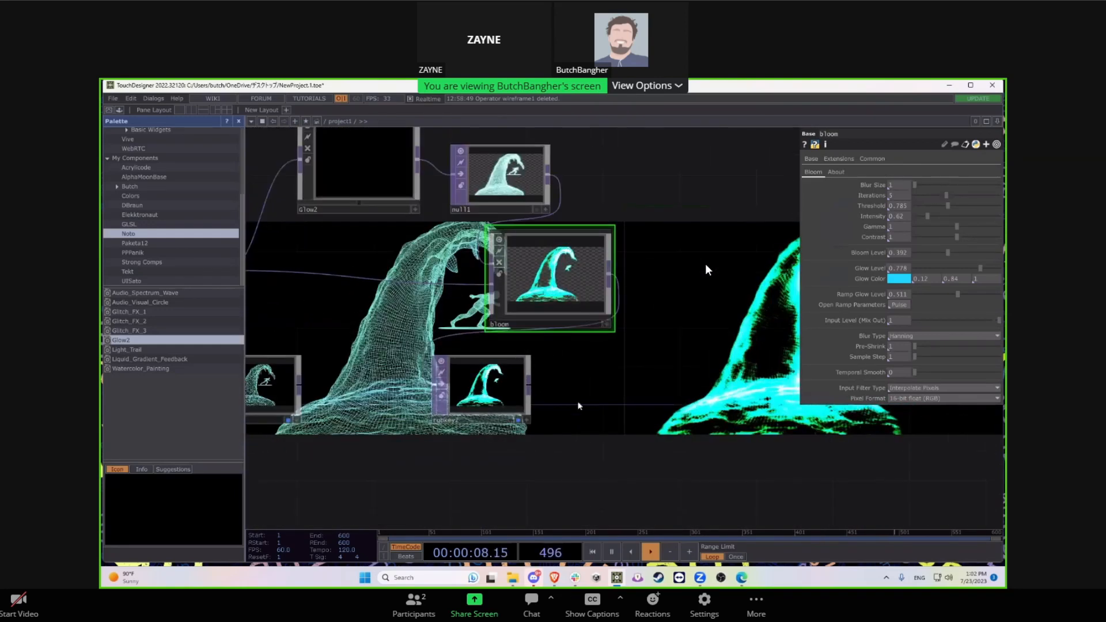
pyautogui.moveTo(354, 405); pyautogui.dragTo(522, 355)
pyautogui.moveTo(419, 346); pyautogui.dragTo(419, 479)
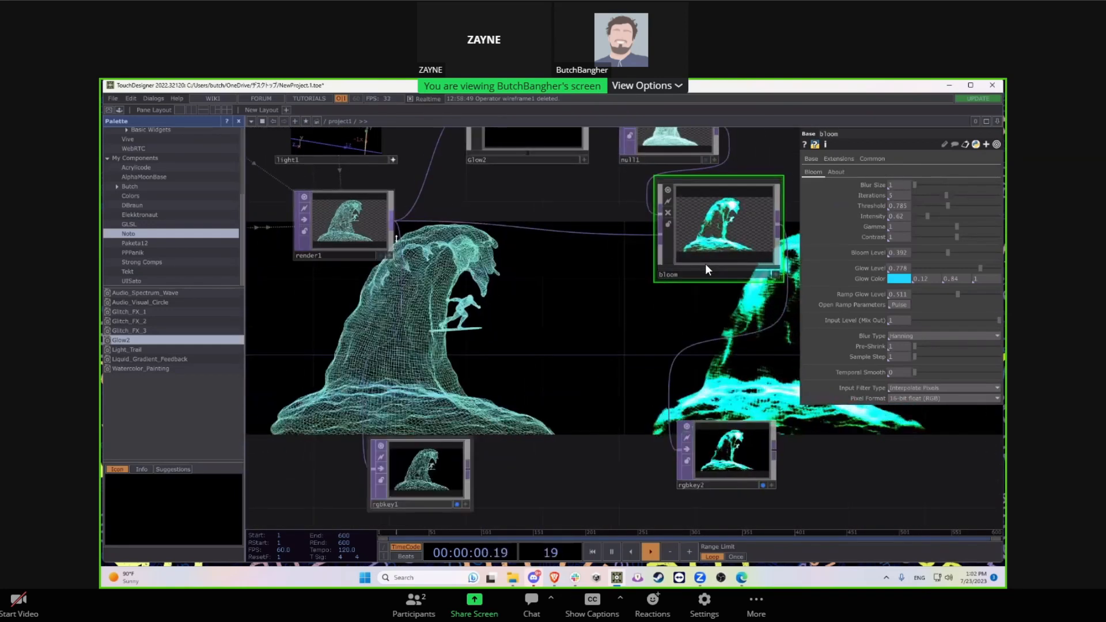
# Step: Add a Composite TOP fed by render1 and connect bloom's output as its second input
pyautogui.press('Tab')
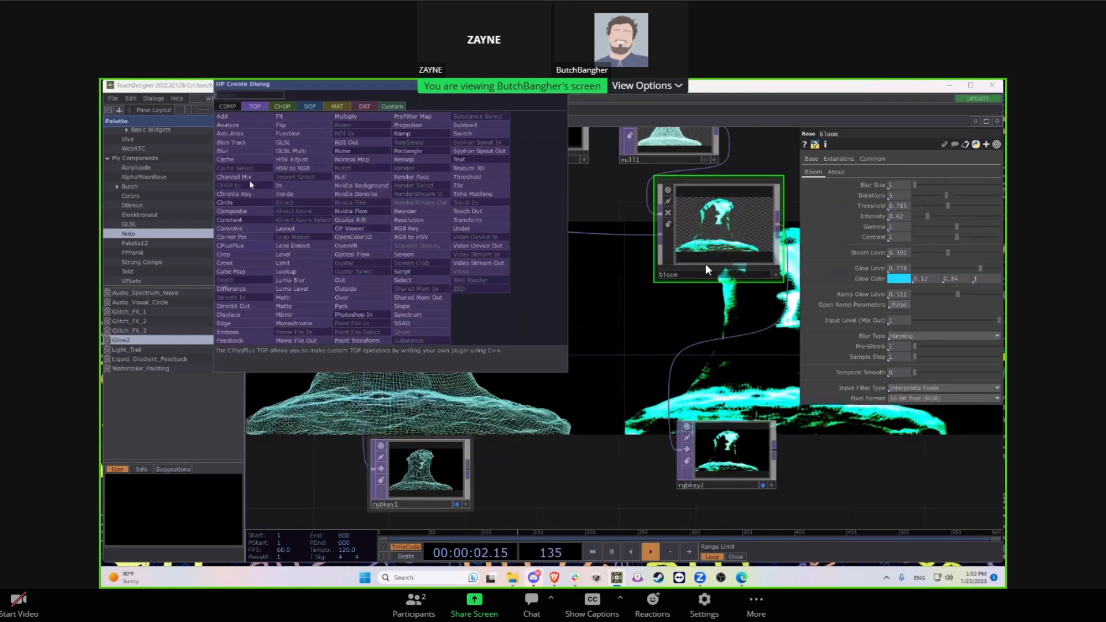
pyautogui.click(248, 213)
pyautogui.click(623, 370)
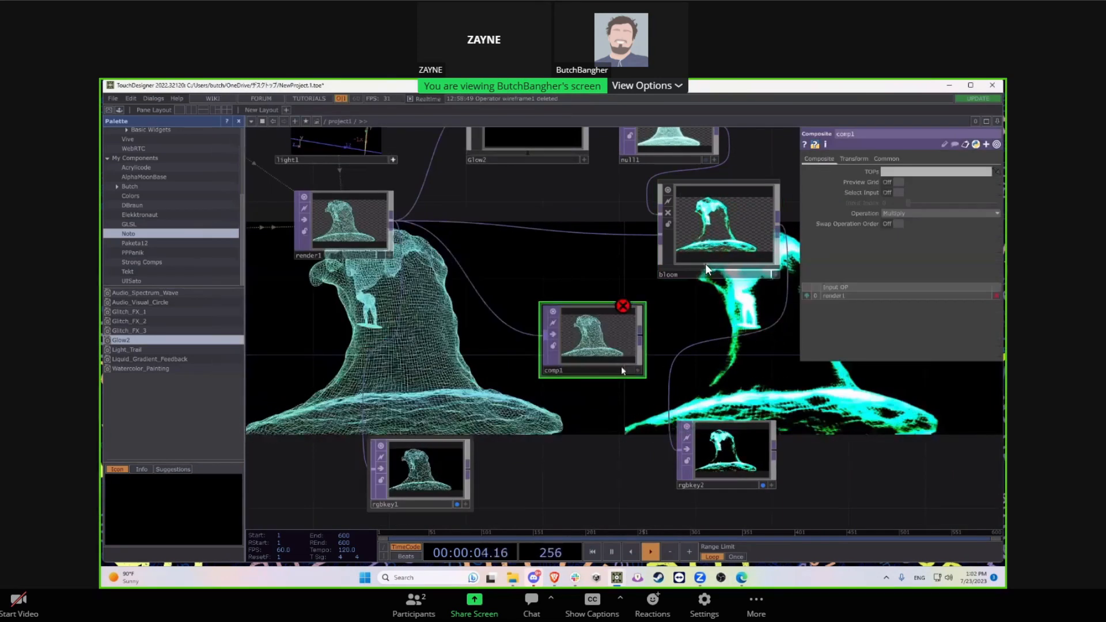
pyautogui.moveTo(626, 313); pyautogui.dragTo(567, 306)
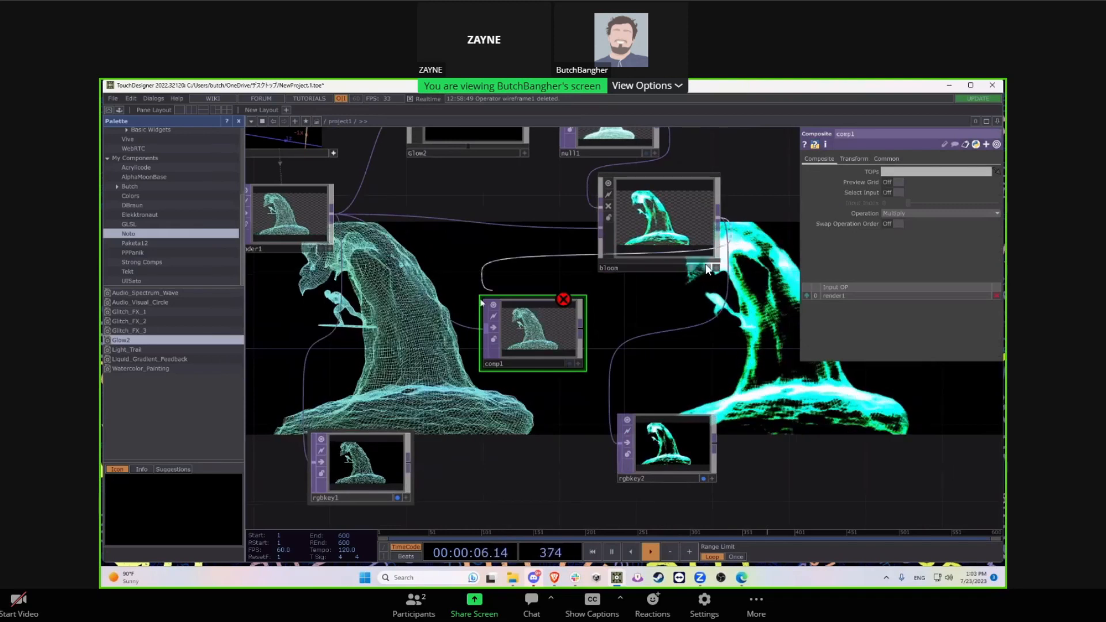
pyautogui.moveTo(477, 343); pyautogui.dragTo(481, 333)
# Step: Set comp1's Operation to Average and inspect the blended wireframe and bloom image
pyautogui.scroll(5, 490, 340)
pyautogui.click(902, 213)
pyautogui.click(897, 240)
pyautogui.scroll(6, 536, 294)
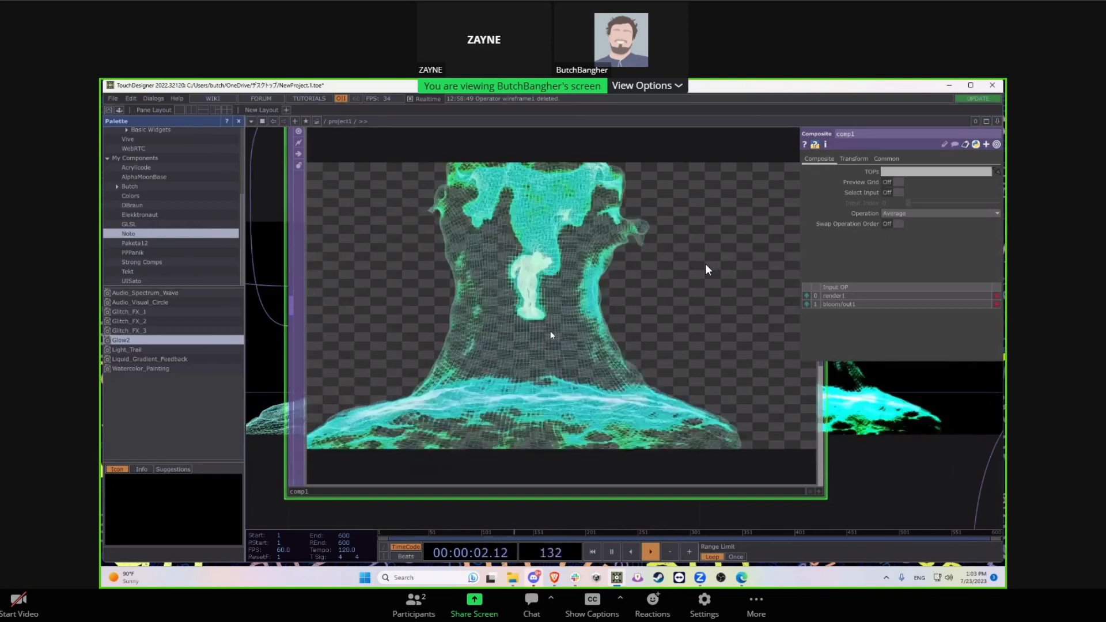
pyautogui.scroll(-5, 588, 326)
pyautogui.scroll(5, 708, 269)
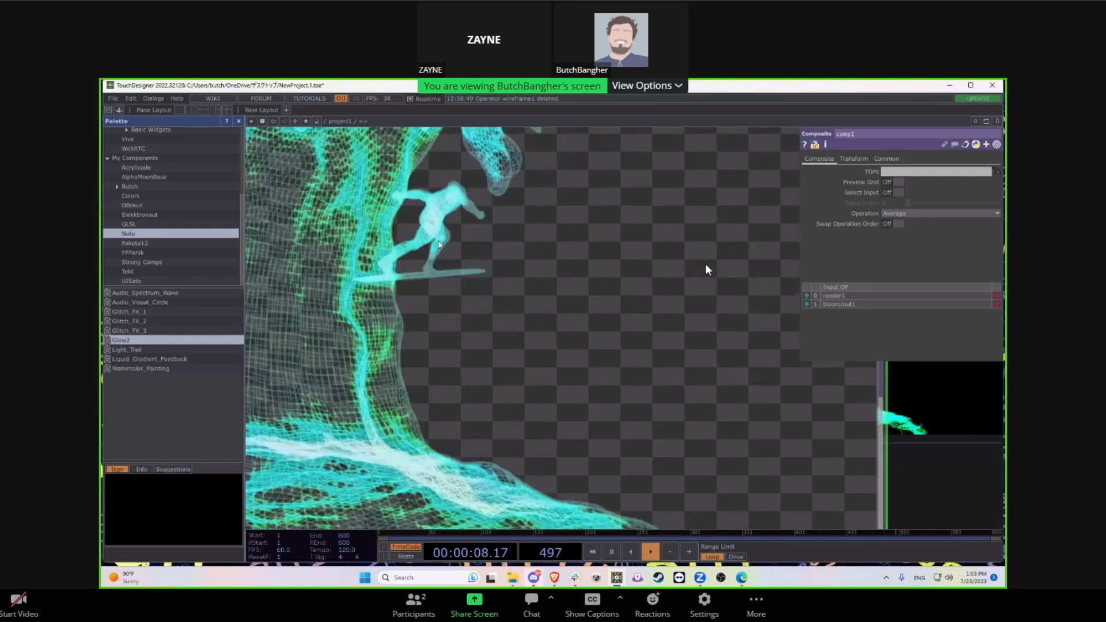
pyautogui.scroll(-3, 424, 257)
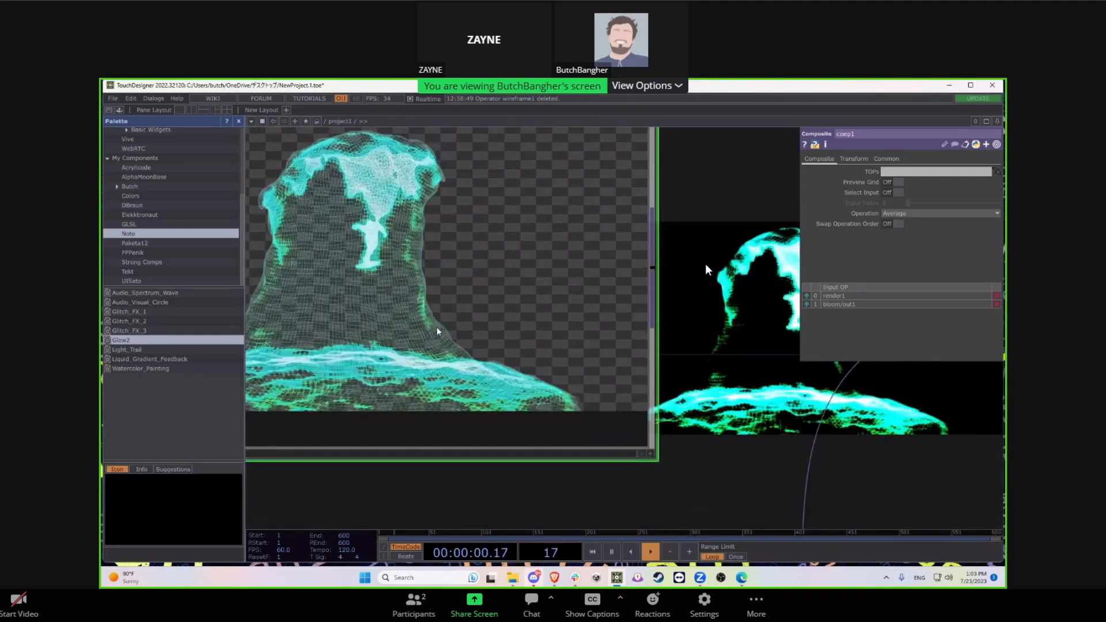
pyautogui.scroll(-2, 571, 320)
# Step: Append an RGB Key TOP to comp1's output and inspect the surfer and wave on black
pyautogui.rightClick(566, 305)
pyautogui.click(583, 330)
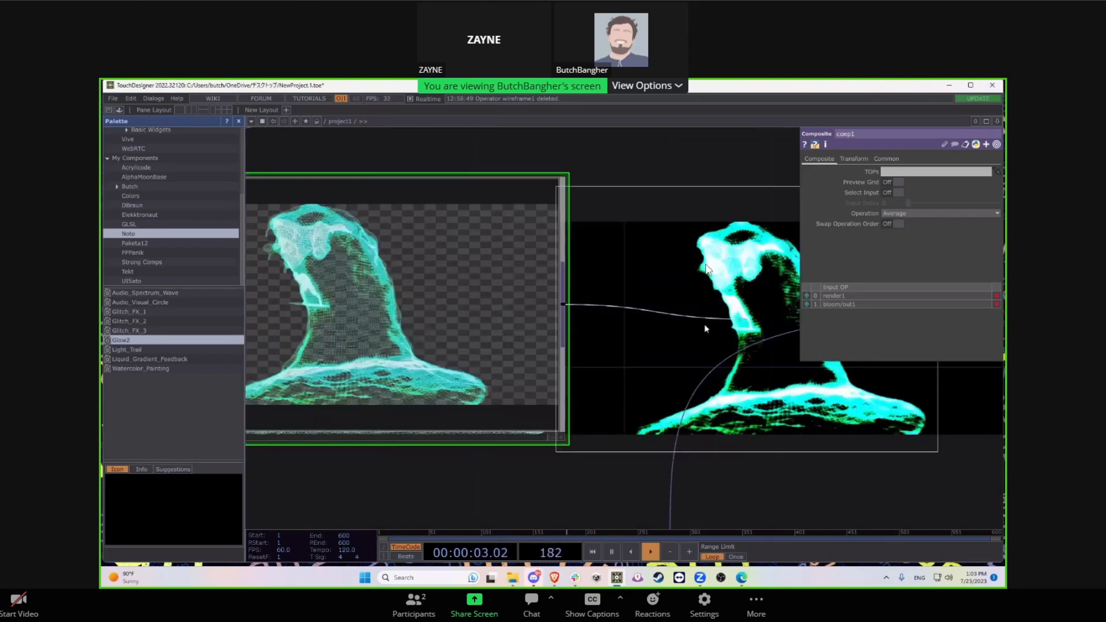
pyautogui.click(745, 323)
pyautogui.scroll(5, 708, 270)
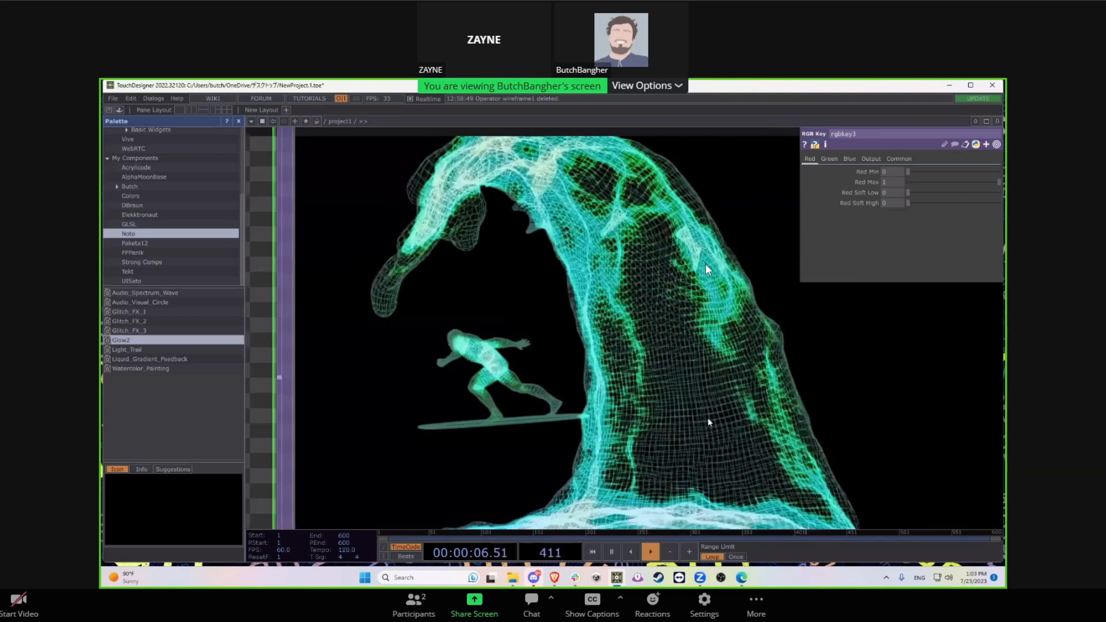
pyautogui.scroll(-1, 639, 408)
pyautogui.scroll(-3, 639, 409)
pyautogui.scroll(5, 643, 412)
pyautogui.scroll(-4, 645, 410)
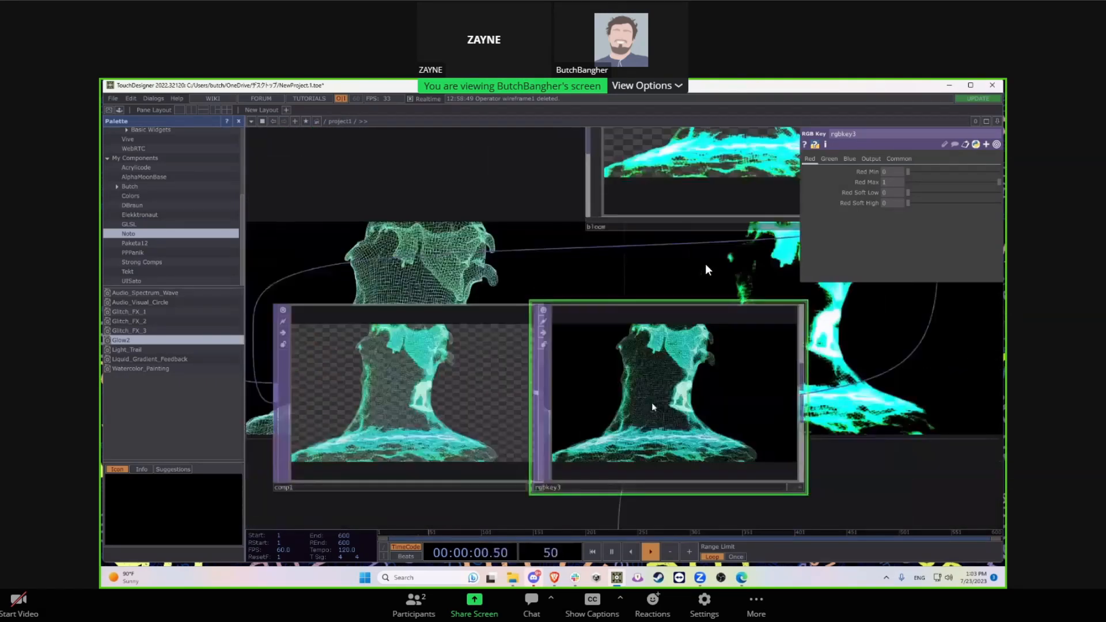
# Step: Set bloom's Intensity to 0.69 and Glow Level to 0, and check the composited result
pyautogui.moveTo(762, 468); pyautogui.dragTo(652, 512)
pyautogui.click(715, 291)
pyautogui.moveTo(849, 410); pyautogui.dragTo(707, 285)
pyautogui.moveTo(938, 216)
pyautogui.mouseDown()
pyautogui.moveTo(949, 219)
pyautogui.moveTo(933, 220)
pyautogui.mouseUp()
pyautogui.moveTo(982, 268); pyautogui.dragTo(969, 269)
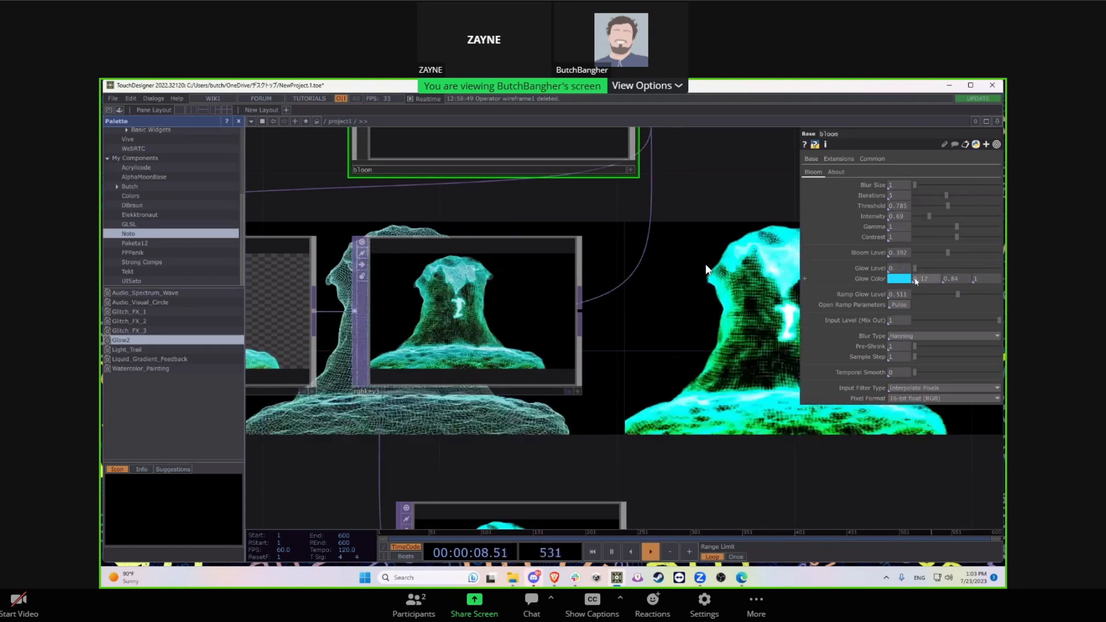
pyautogui.scroll(8, 418, 359)
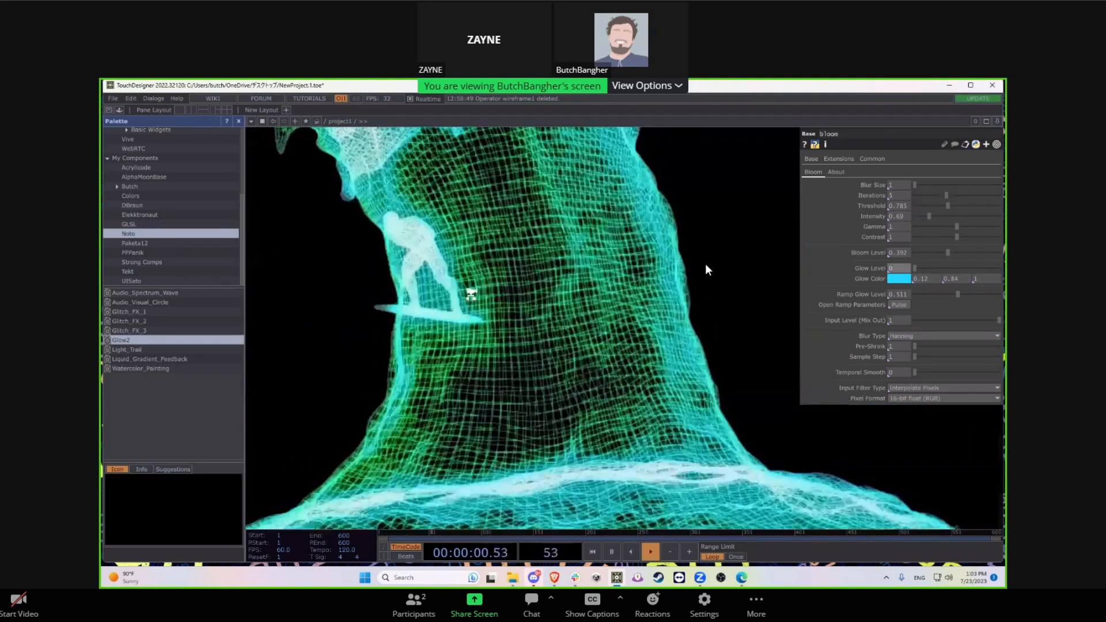
pyautogui.scroll(-5, 476, 299)
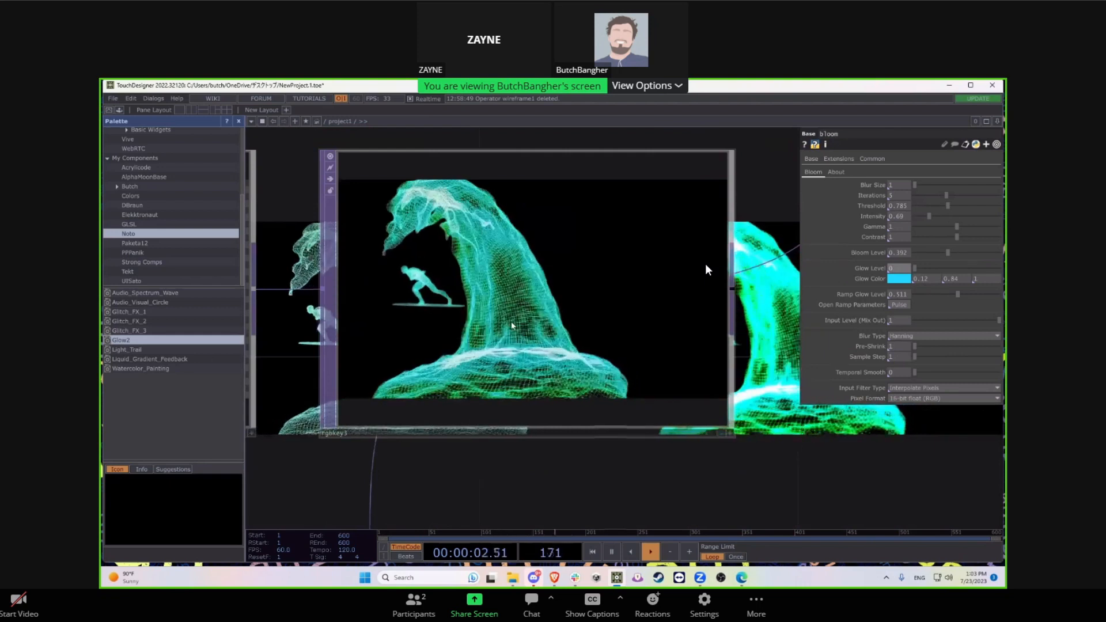
pyautogui.scroll(-5, 567, 344)
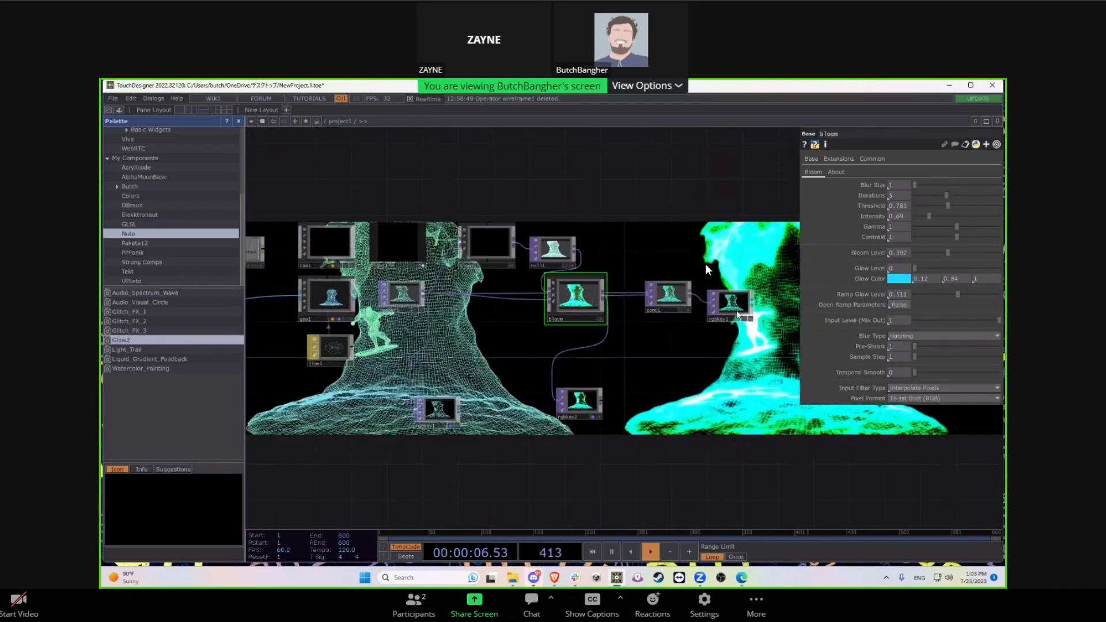
# Step: Display only rgbkey3's output as the network background and save the project as Surfer.toe
pyautogui.moveTo(737, 312); pyautogui.dragTo(737, 302)
pyautogui.moveTo(643, 370); pyautogui.dragTo(576, 377)
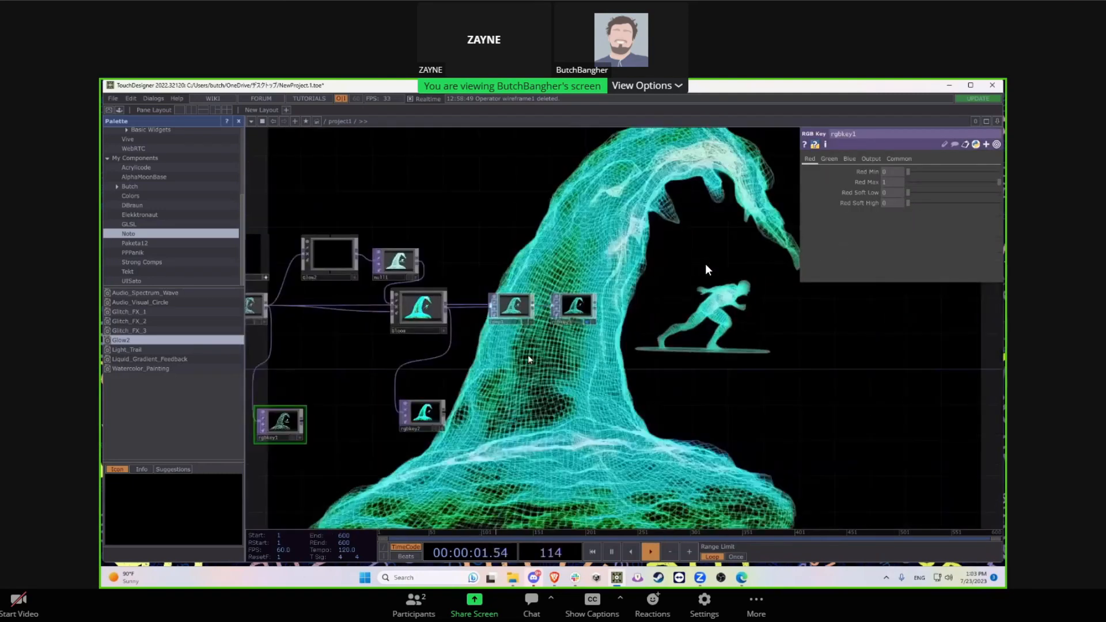
pyautogui.scroll(2, 528, 360)
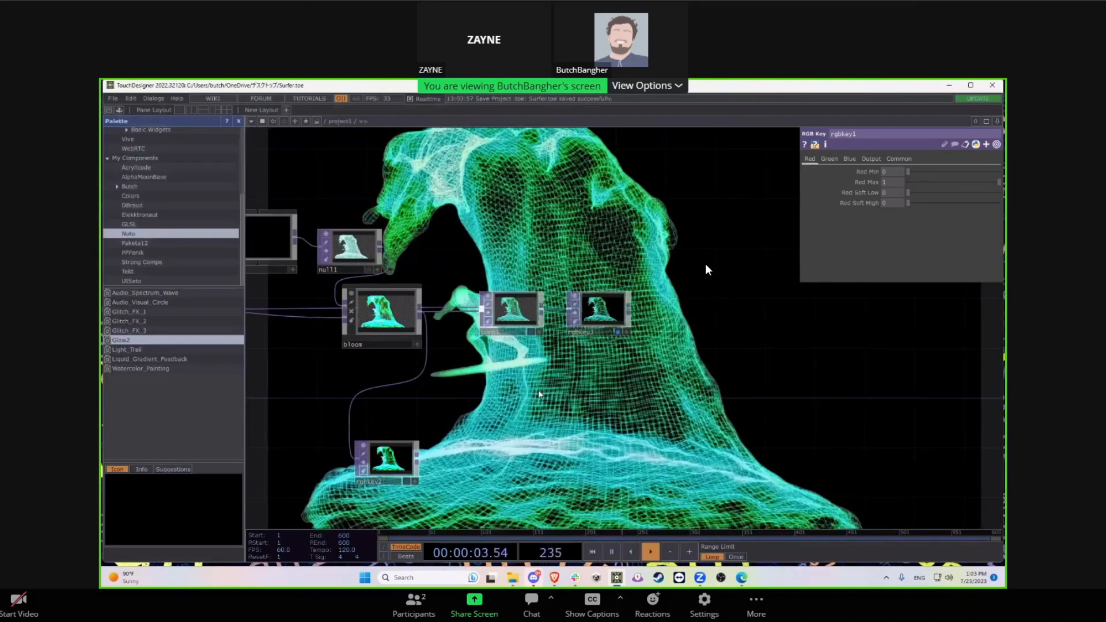
pyautogui.moveTo(539, 394); pyautogui.dragTo(619, 383)
pyautogui.moveTo(561, 288); pyautogui.dragTo(544, 287)
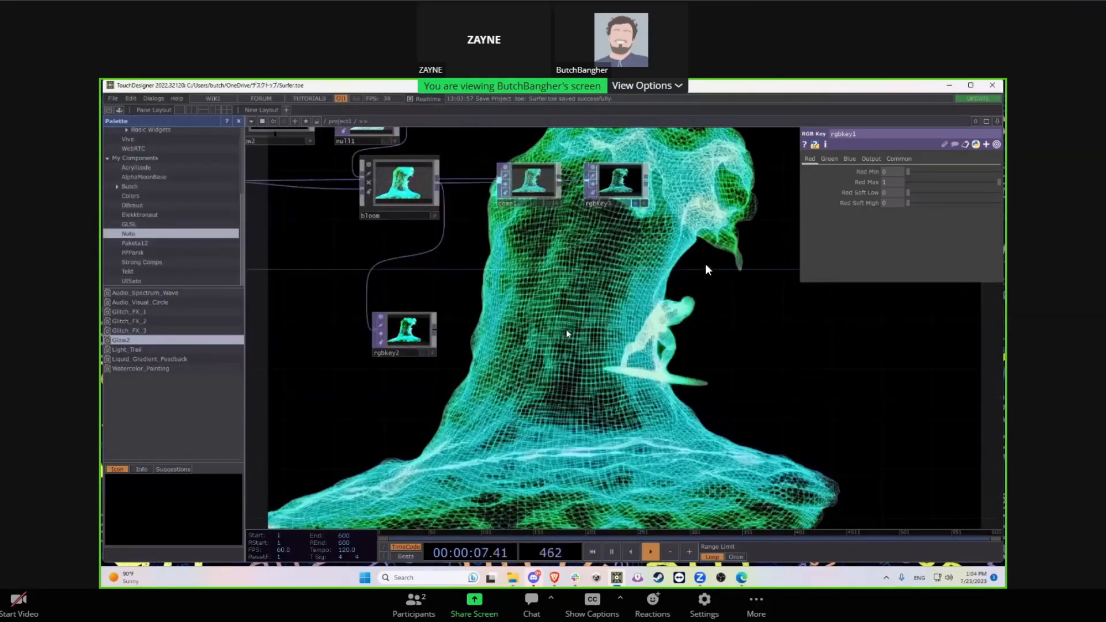
pyautogui.moveTo(565, 337); pyautogui.dragTo(580, 369)
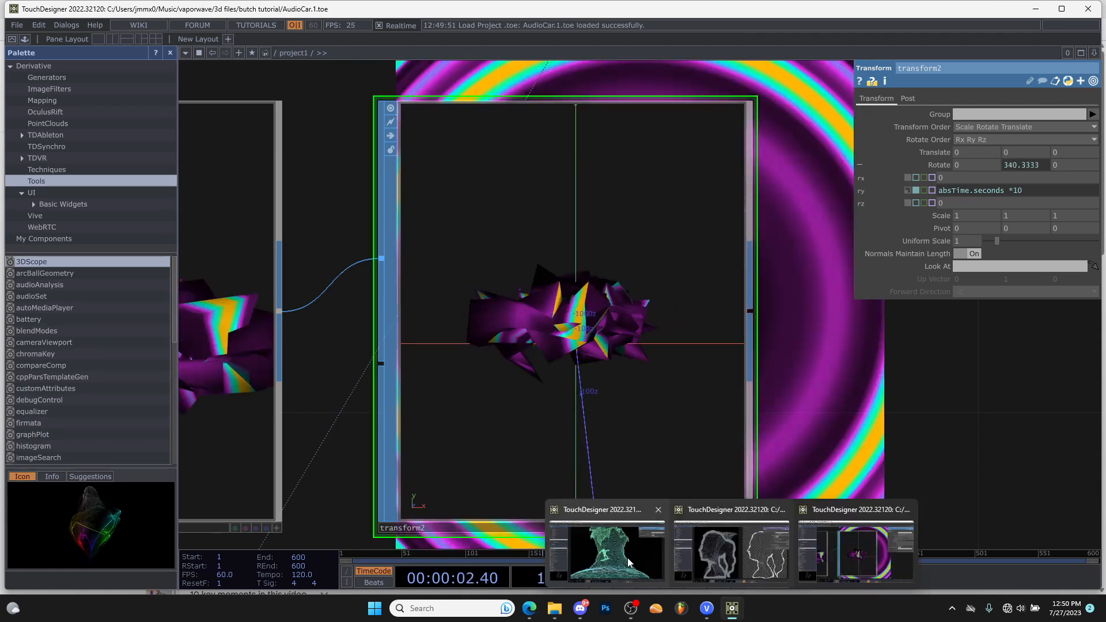
# Step: Switch to the TouchDesigner window that holds the surfer and wave project
pyautogui.click(628, 562)
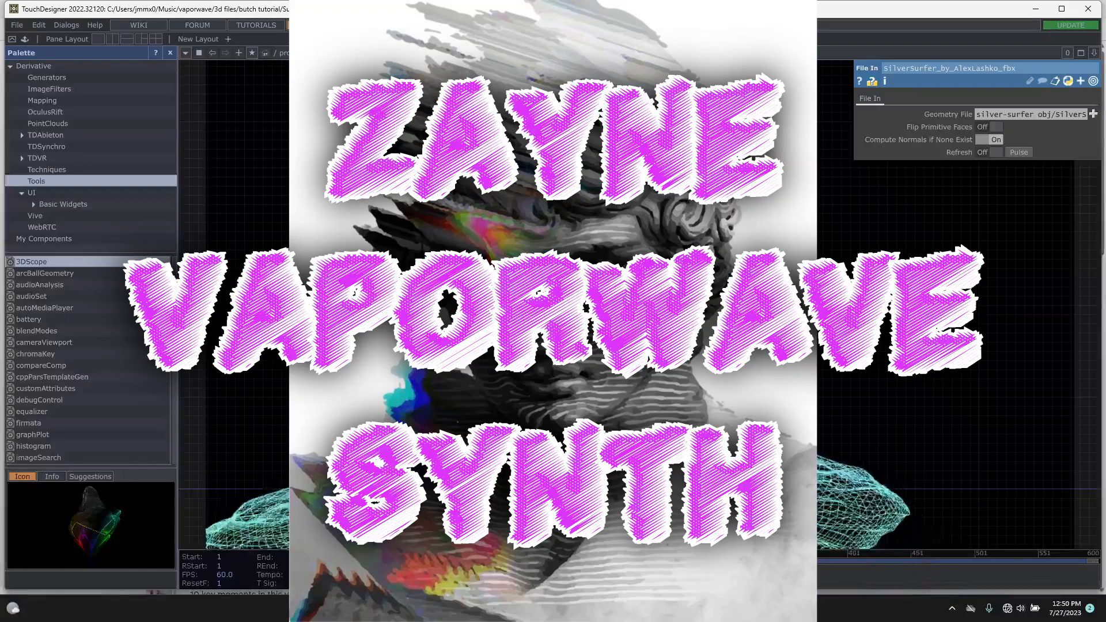